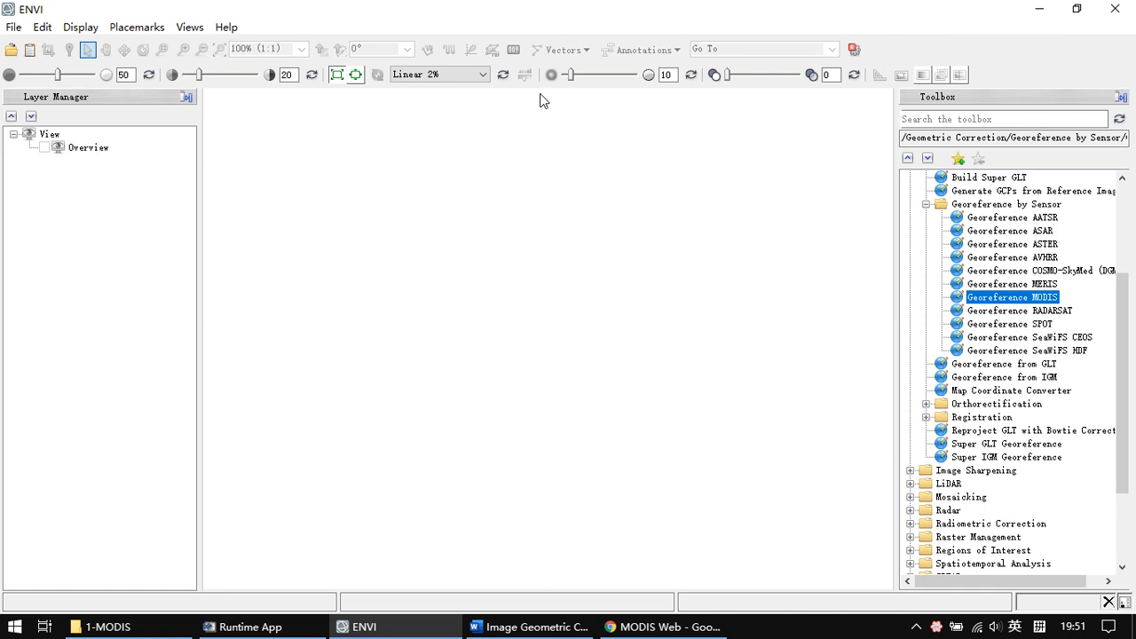
- Switch to the Word document and read the introduction to image geometric correction and the sources of distortions
click(581, 627)
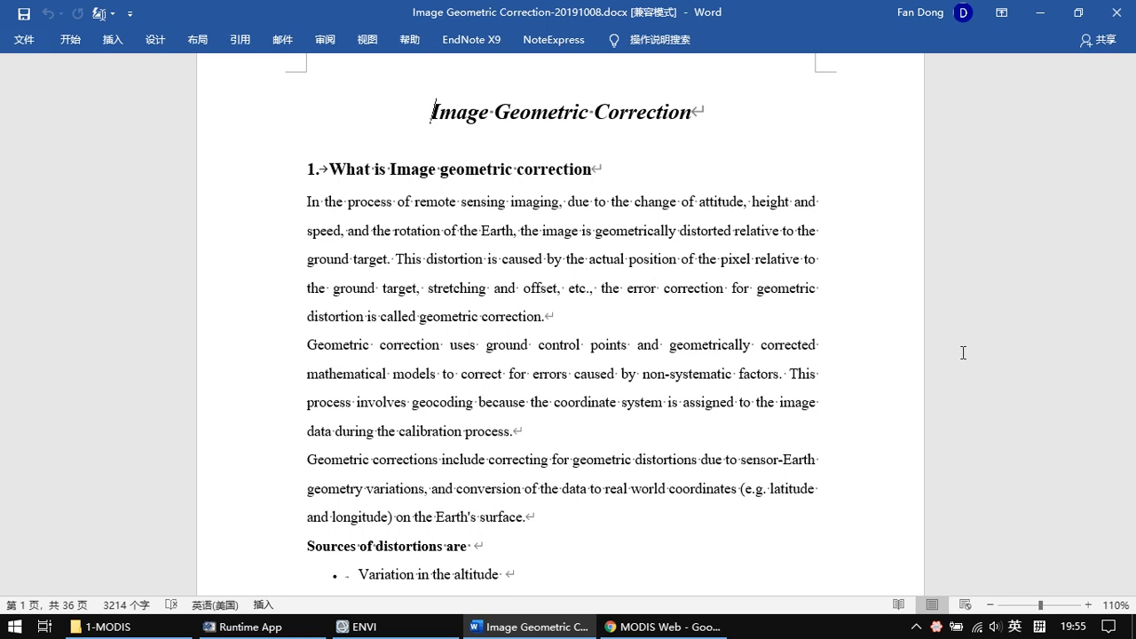
scroll(960, 373, down, 1)
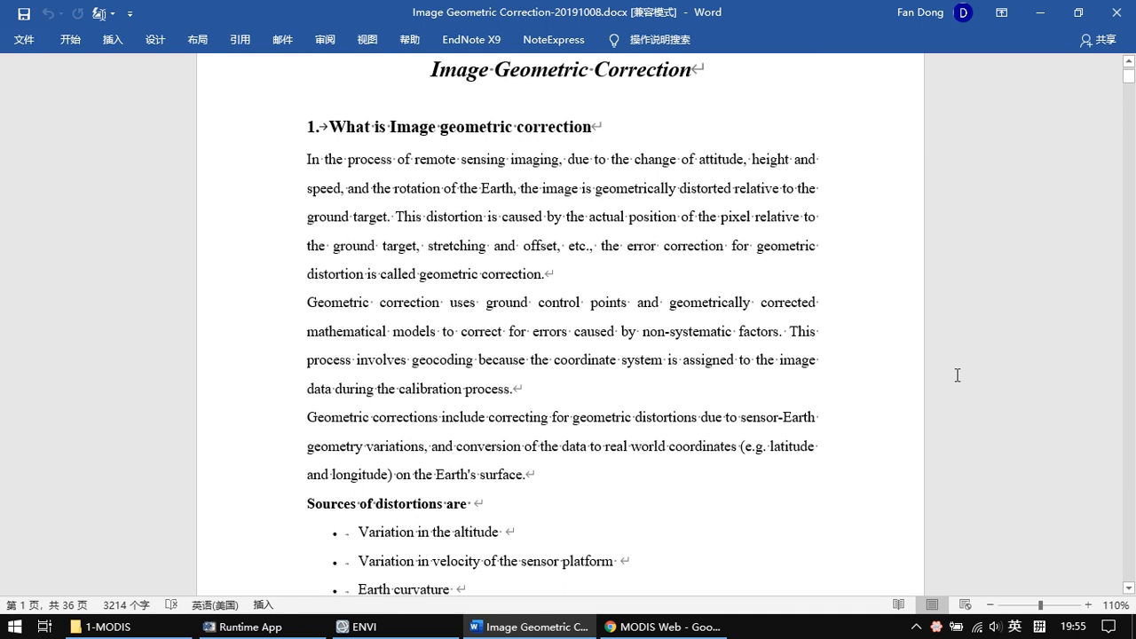
scroll(958, 375, down, 3)
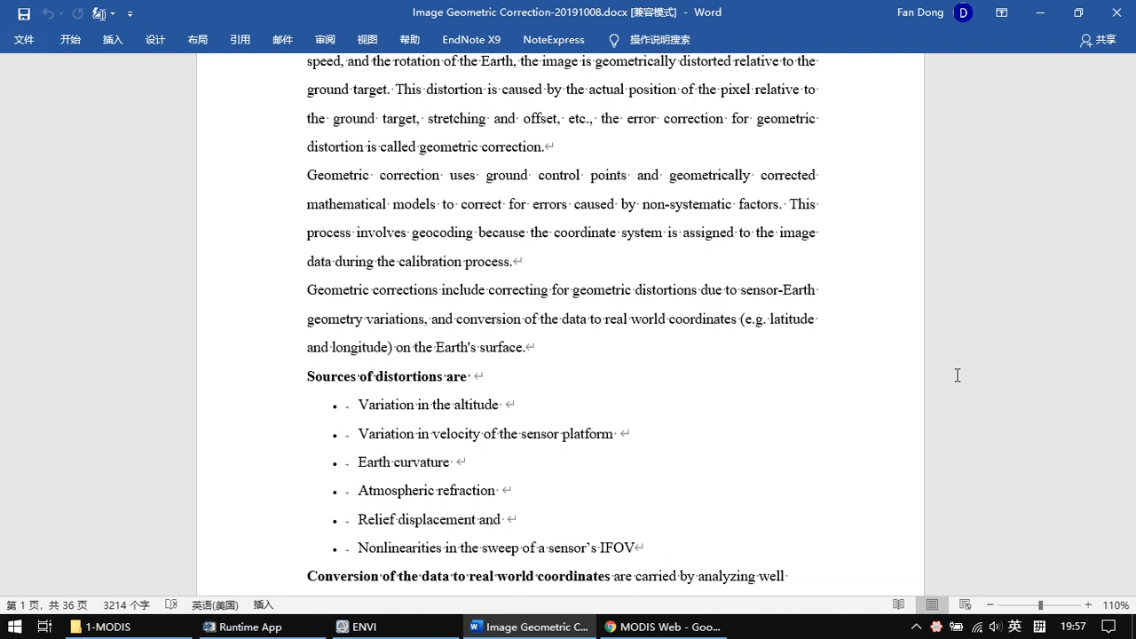
- Switch to Chrome, look over the MODIS Web data ordering tools page, and return to the Word document
click(665, 626)
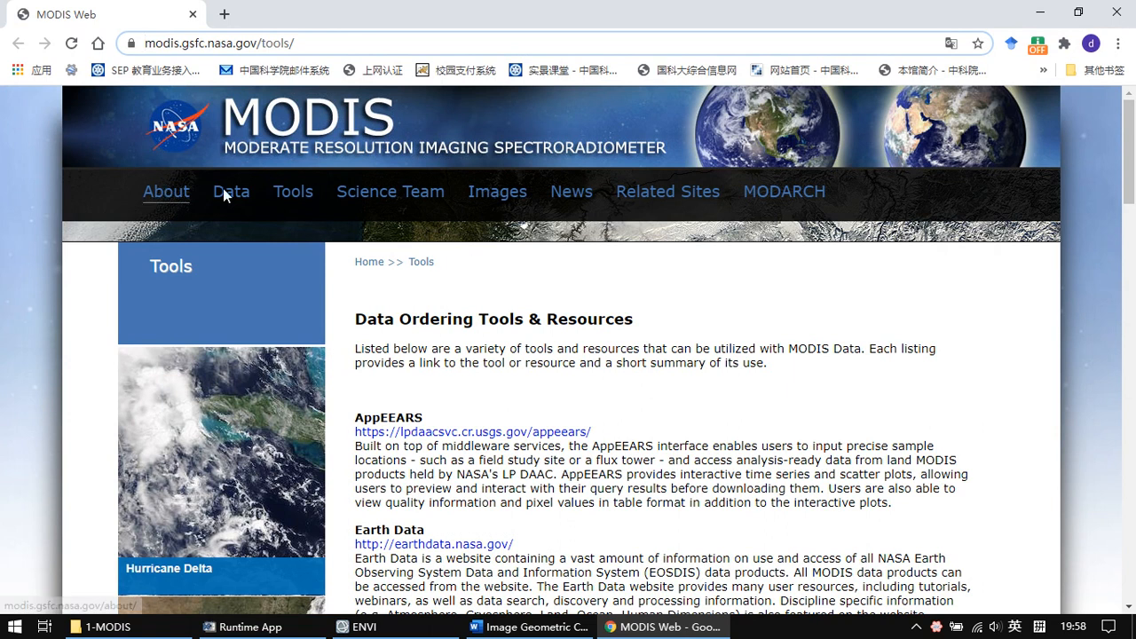
mouse_move(235, 198)
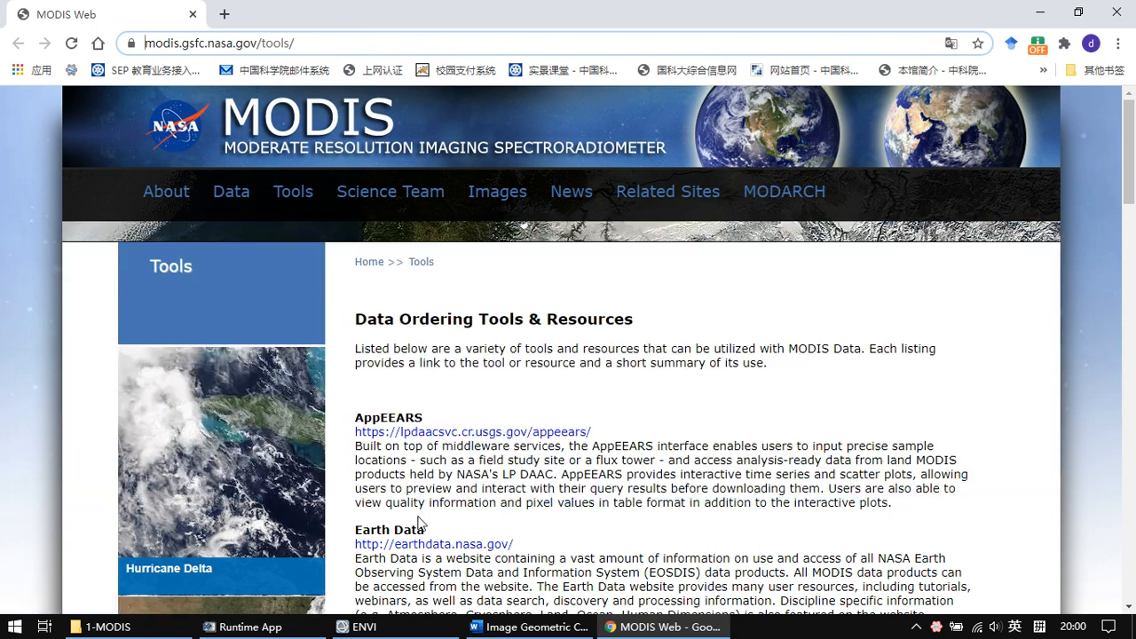
click(522, 631)
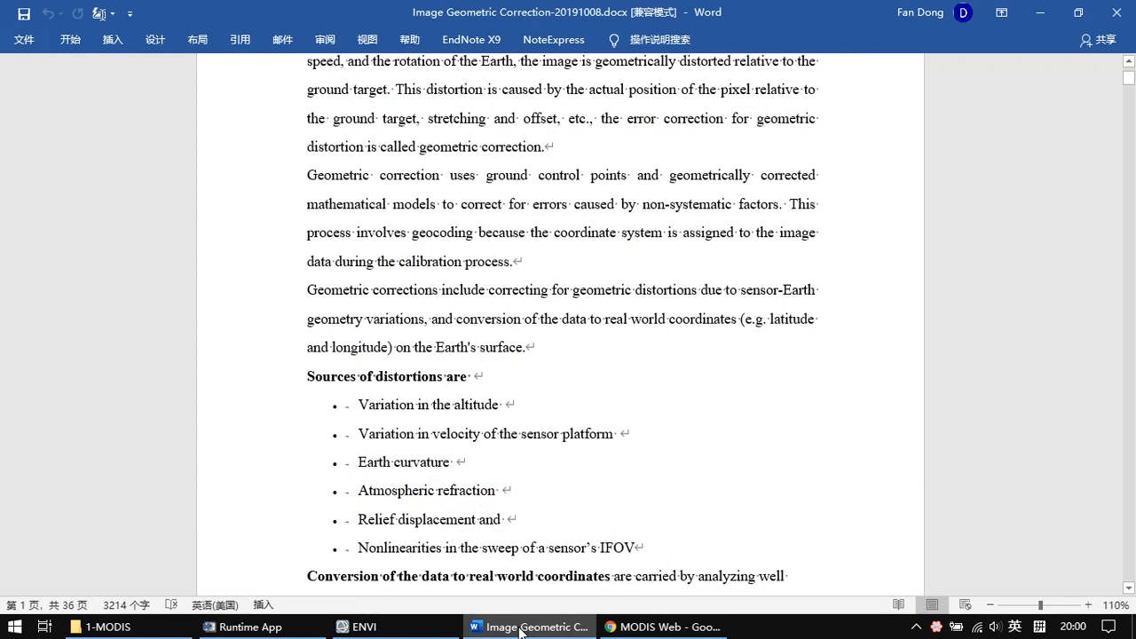
- Switch to File Explorer, view the parent Data folder and open its 1-MODIS subfolder
click(146, 626)
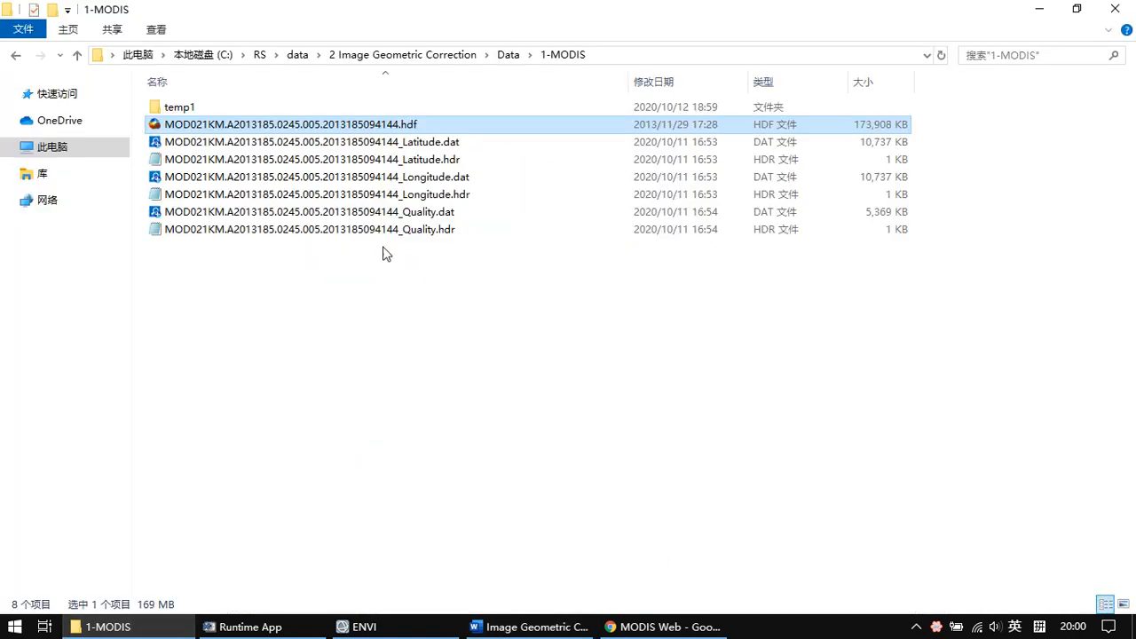
click(508, 56)
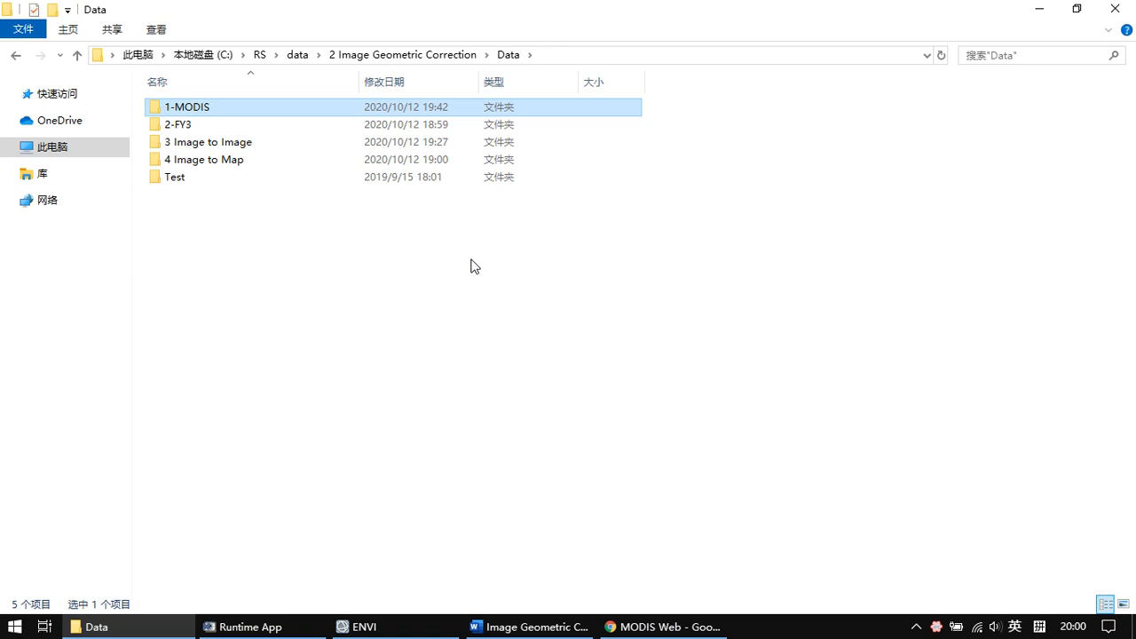
double_click(220, 108)
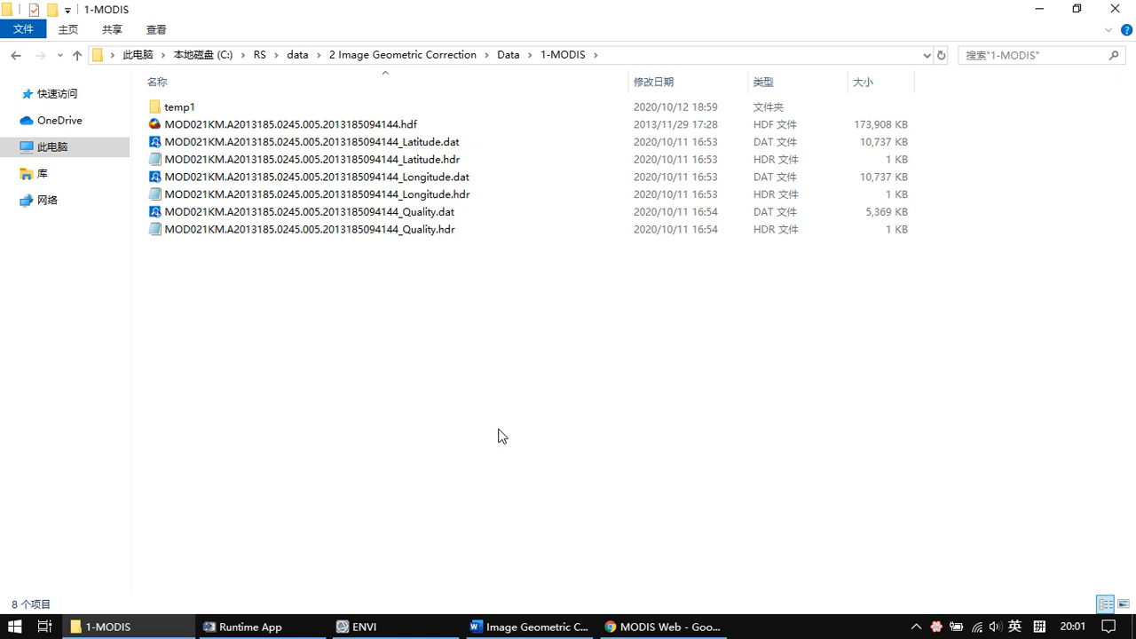
- Switch to Chrome and find the Data section on the MODIS Web site
click(664, 626)
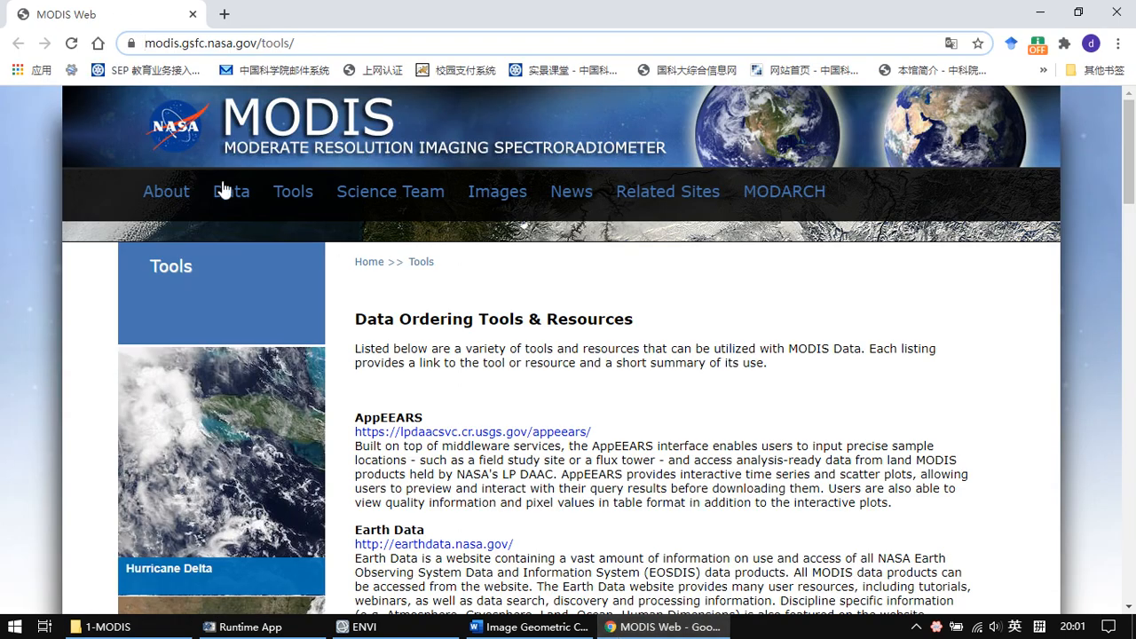
mouse_move(224, 190)
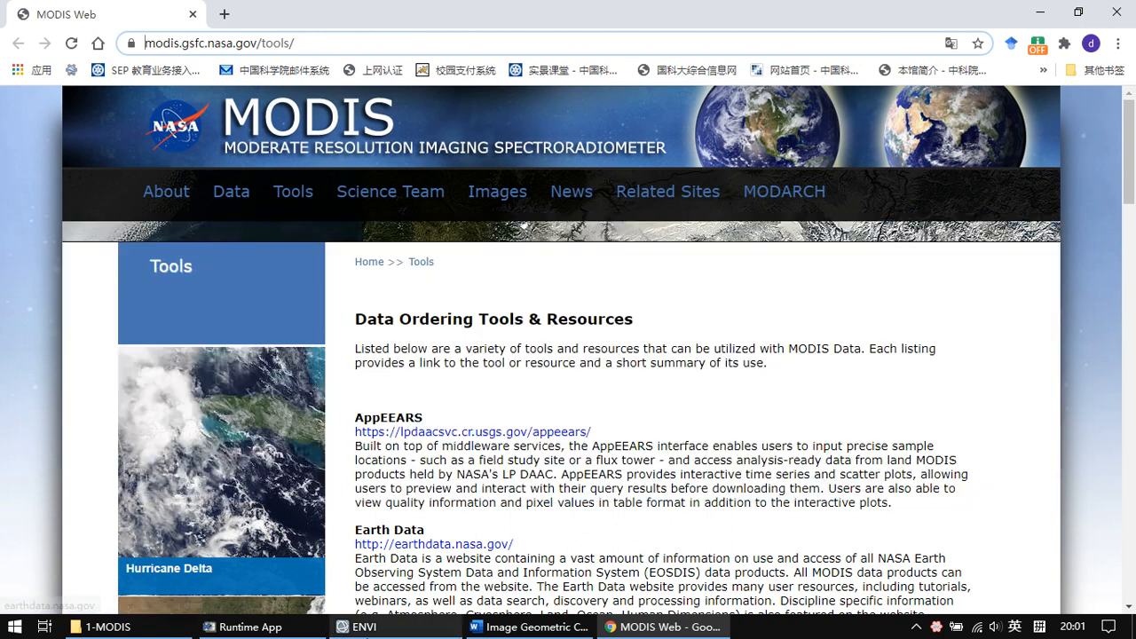
- Switch to File Explorer and select MOD021KM.A2013185.0245.005.2013185094144.hdf in the 1-MODIS folder
click(359, 627)
click(160, 632)
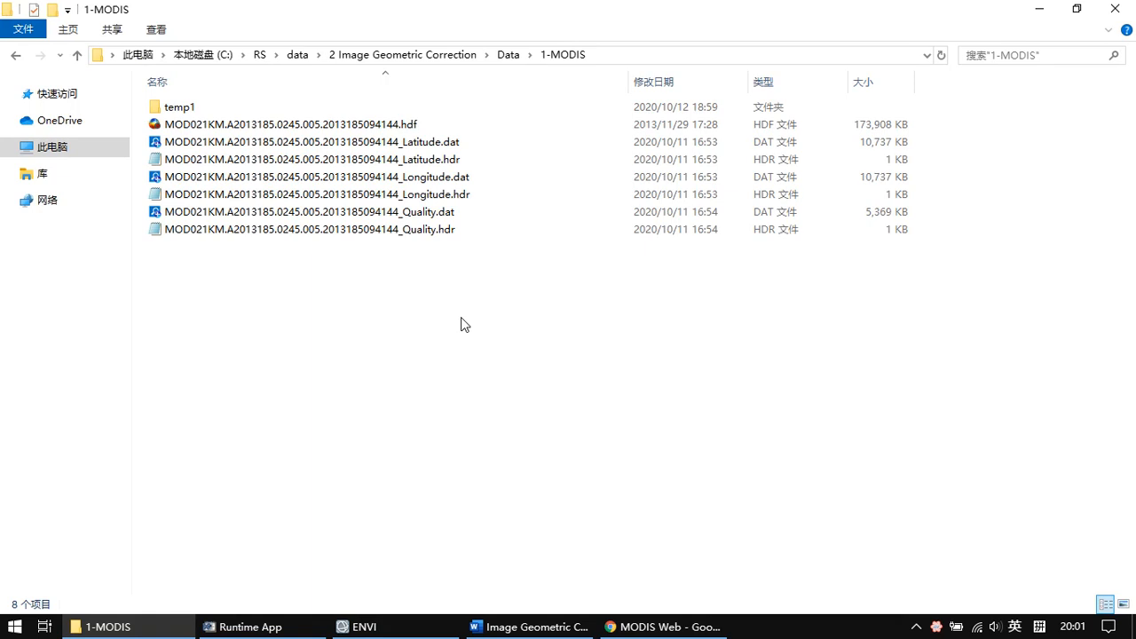
click(280, 124)
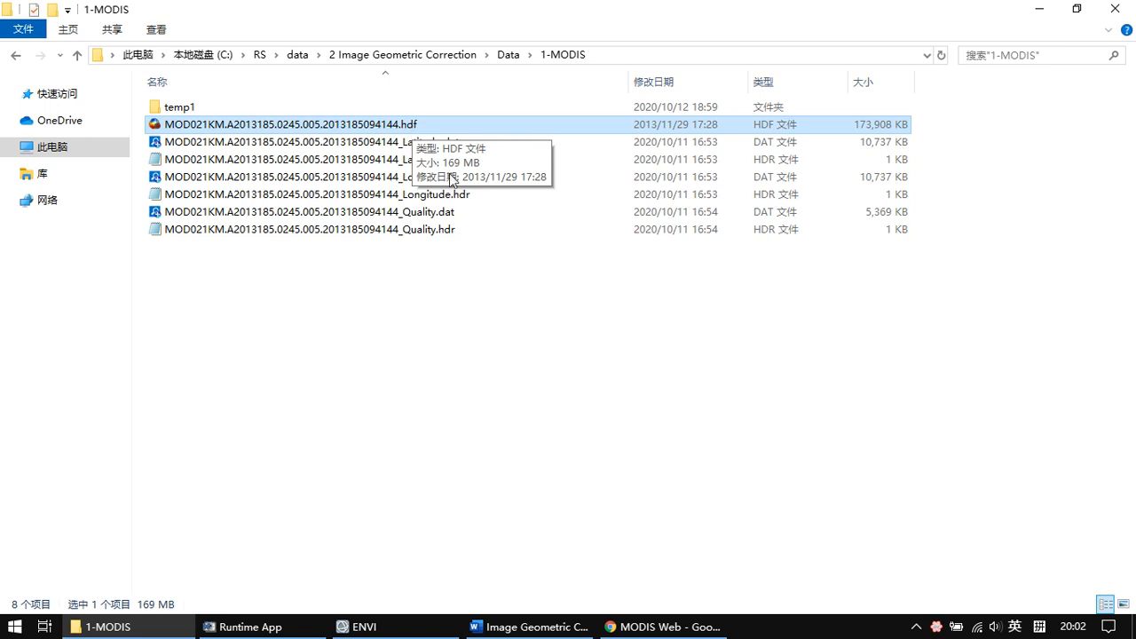
- Switch to ENVI, open MOD021KM.A2013185.0245.005.2013185094144.hdf as EOS MODIS optical sensor data, and fit the whole image in the view
click(390, 627)
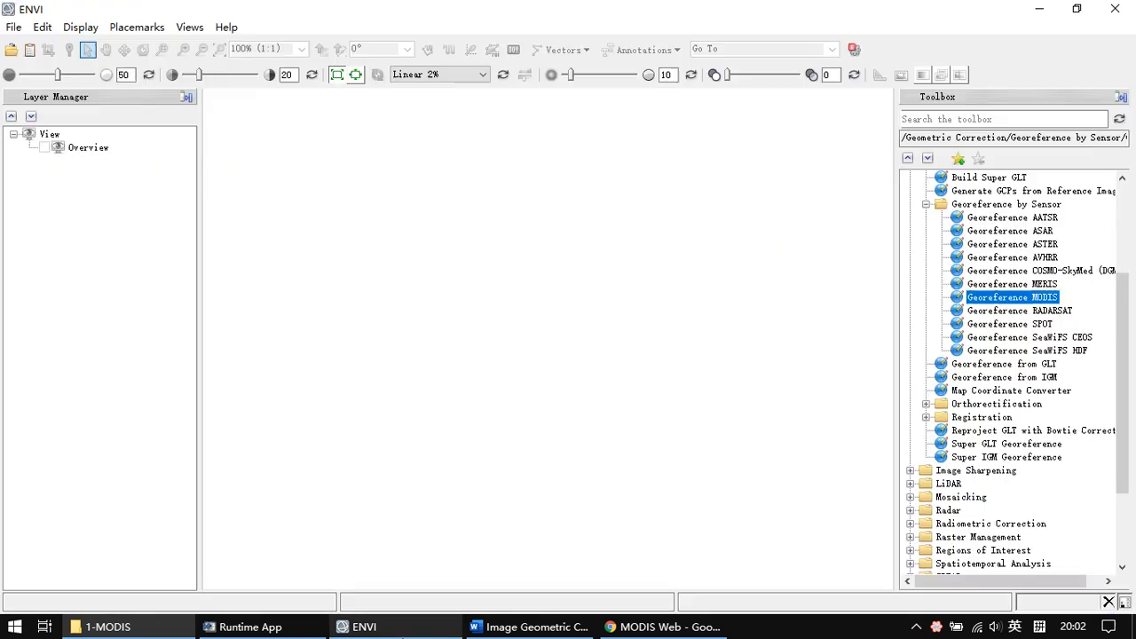
click(15, 27)
mouse_move(62, 69)
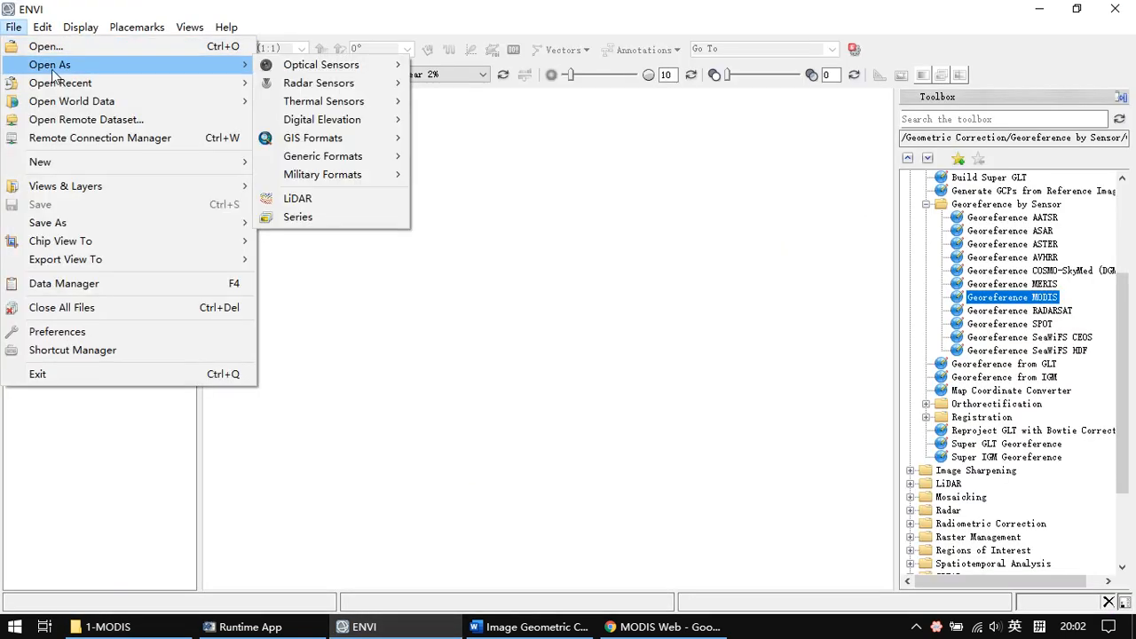
mouse_move(301, 71)
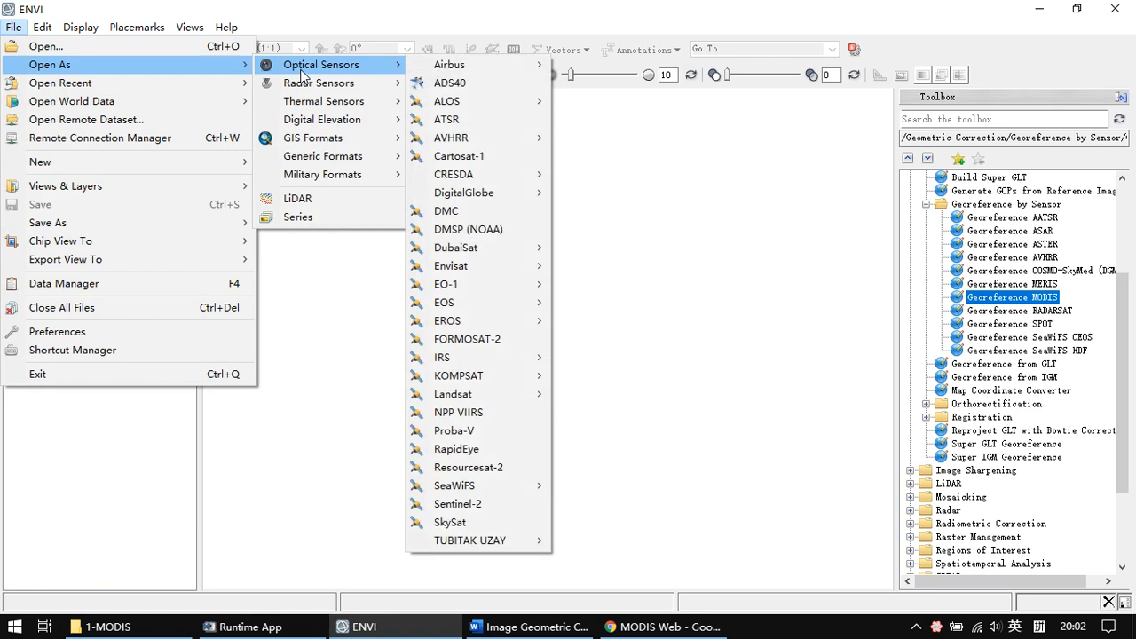
mouse_move(494, 308)
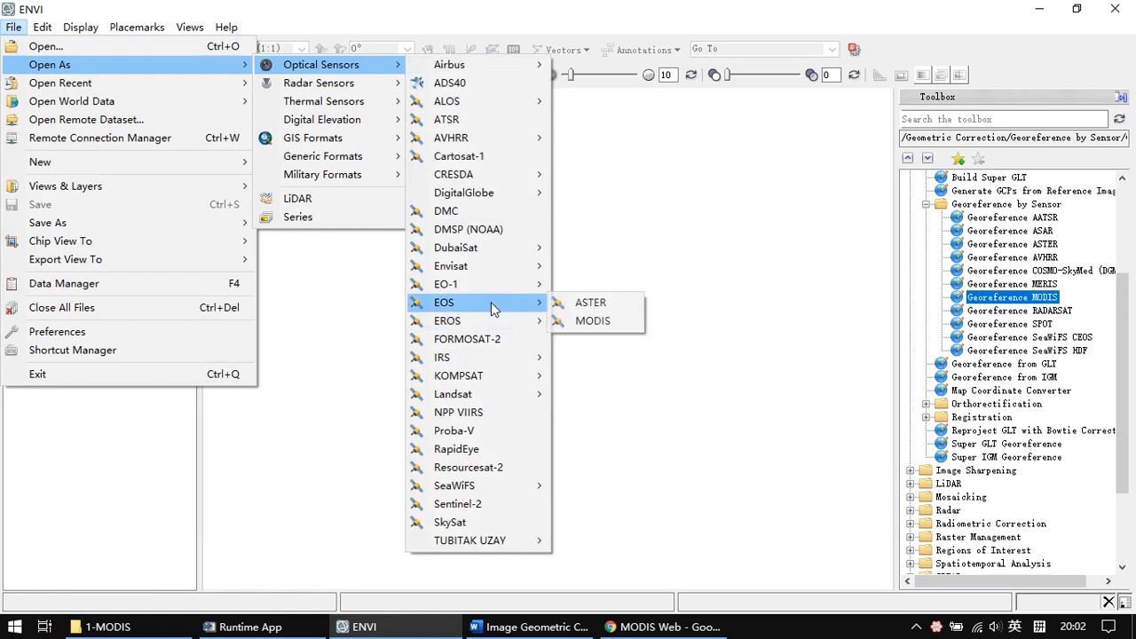
click(611, 320)
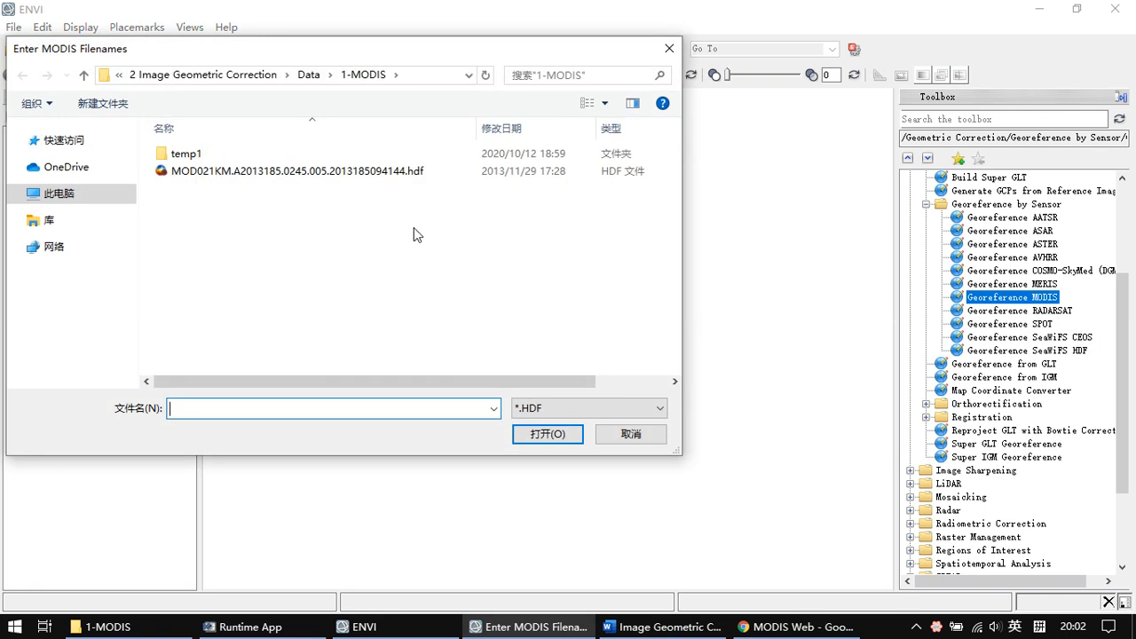
click(357, 179)
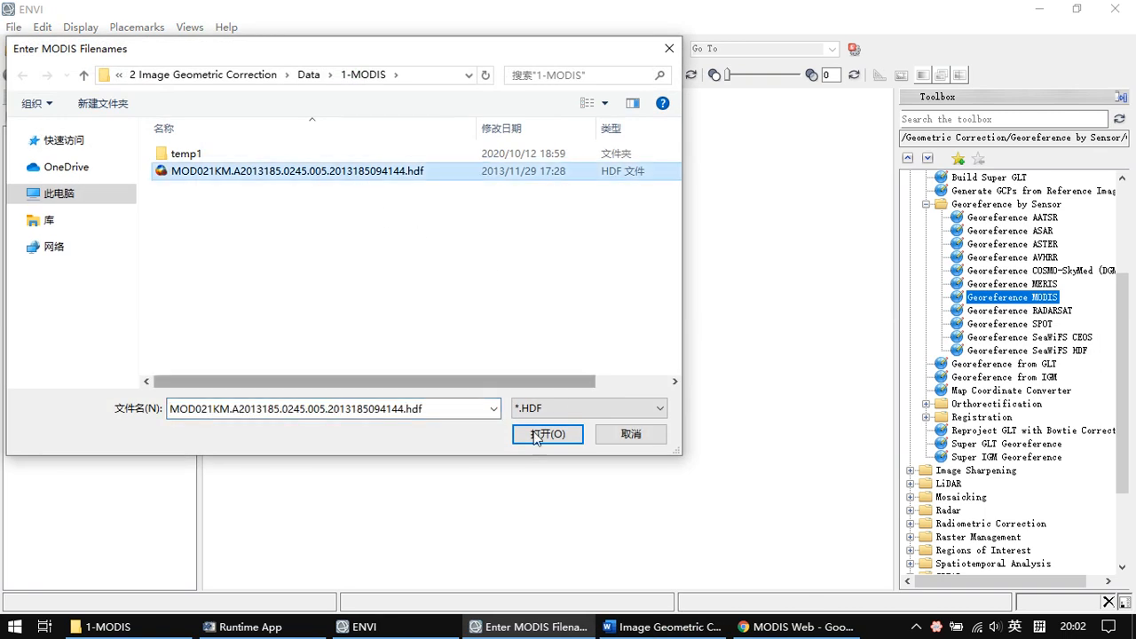
click(545, 435)
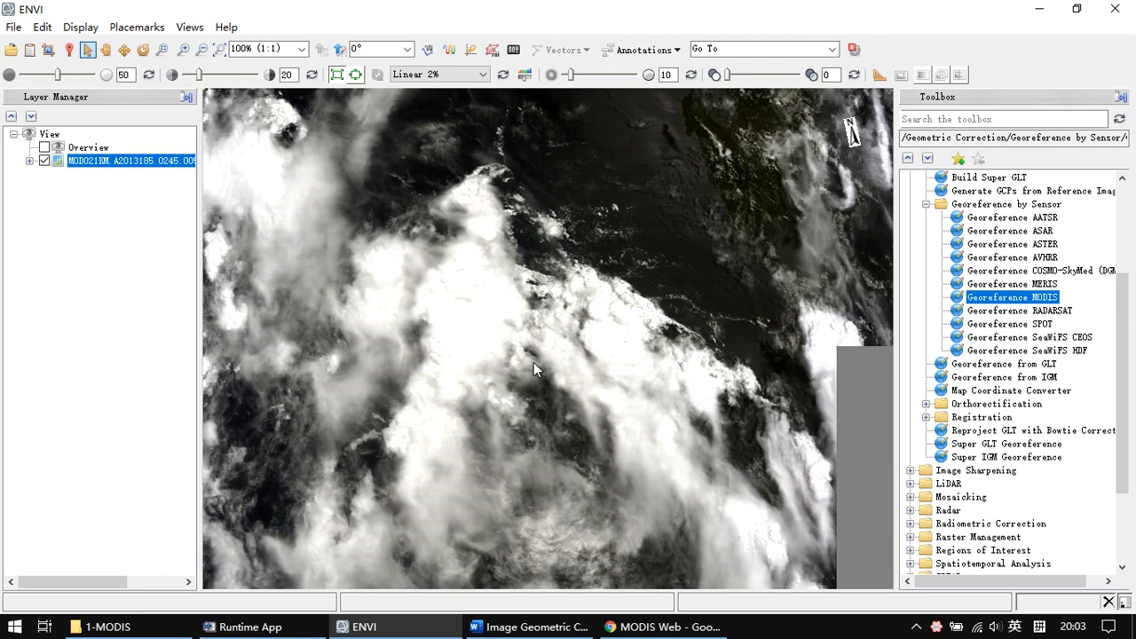
click(220, 48)
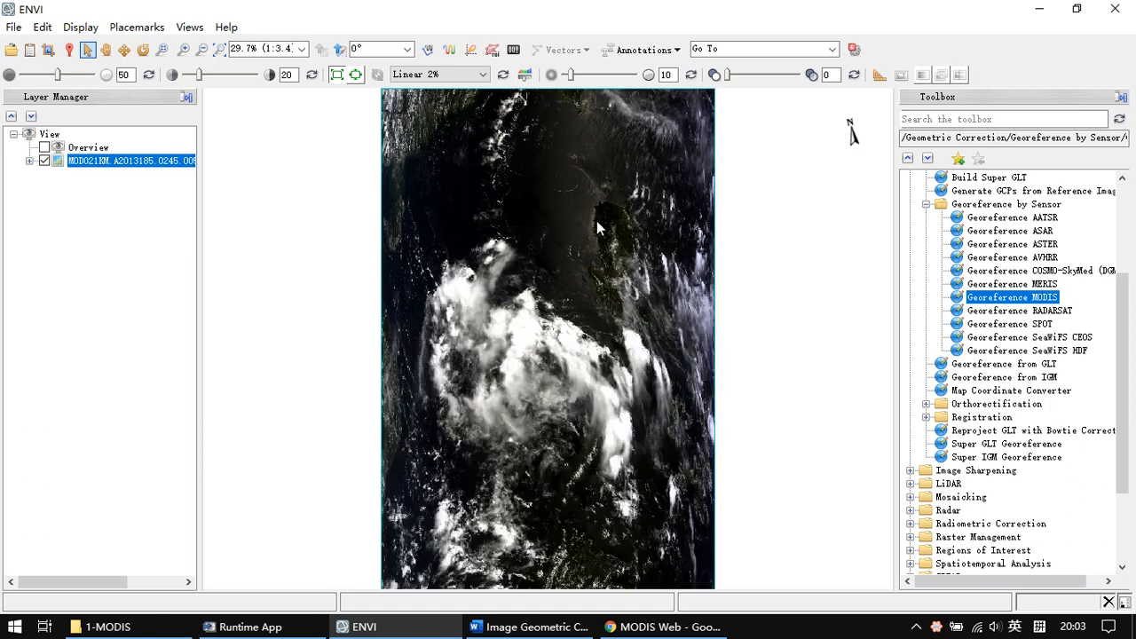
- Open the Data Manager, collapse all datasets' band lists, and enlarge the window until the full file names fit
click(30, 50)
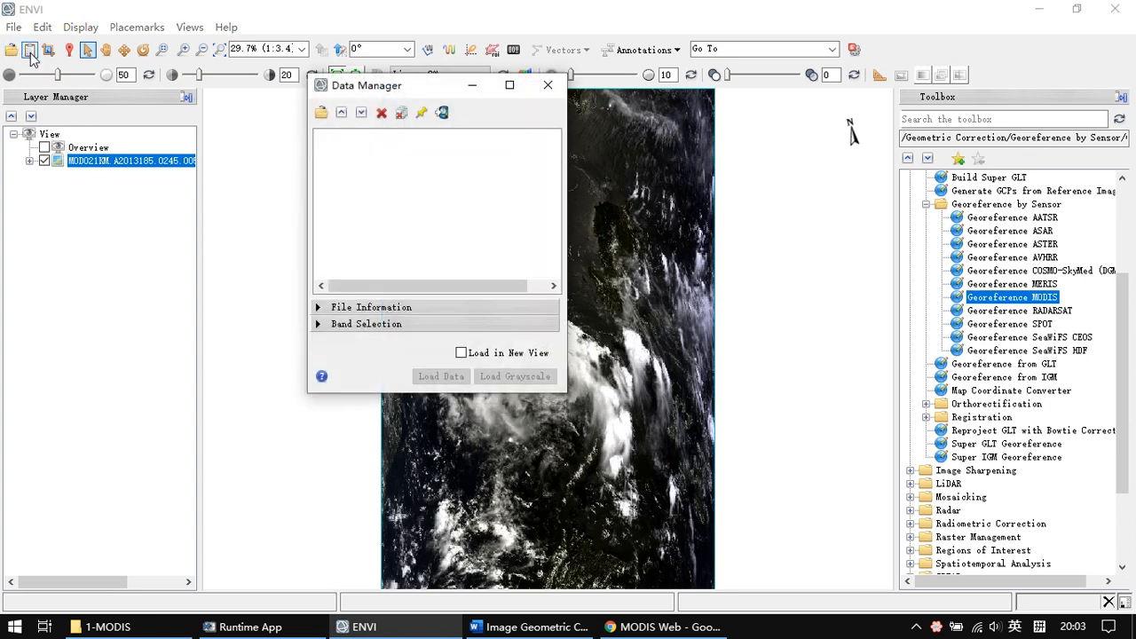
drag(420, 93, 289, 111)
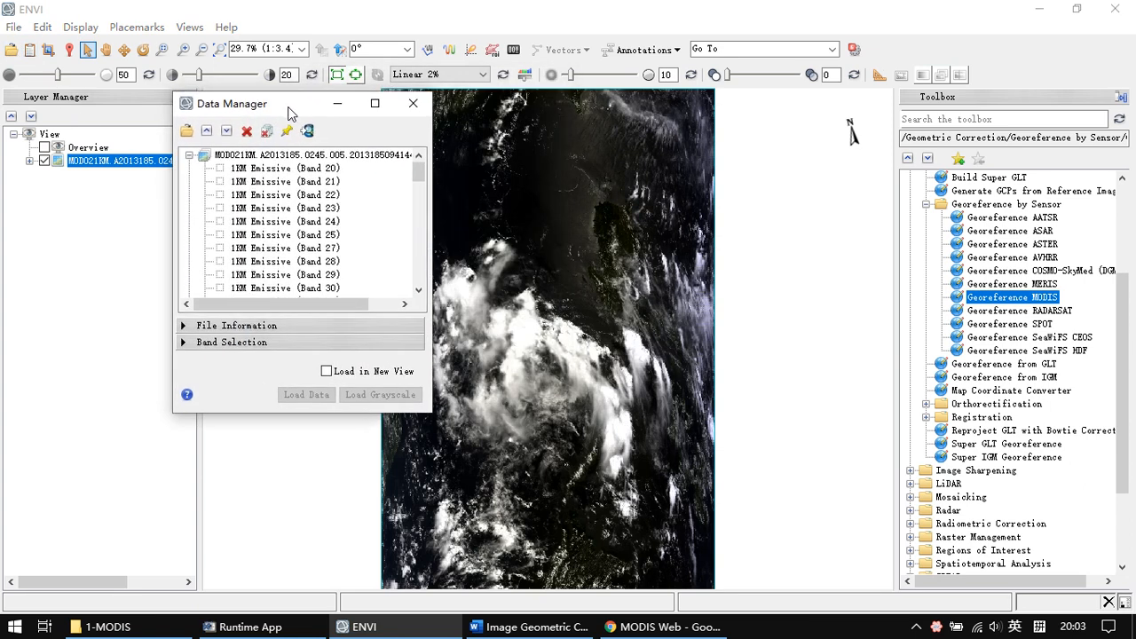
drag(326, 413, 317, 489)
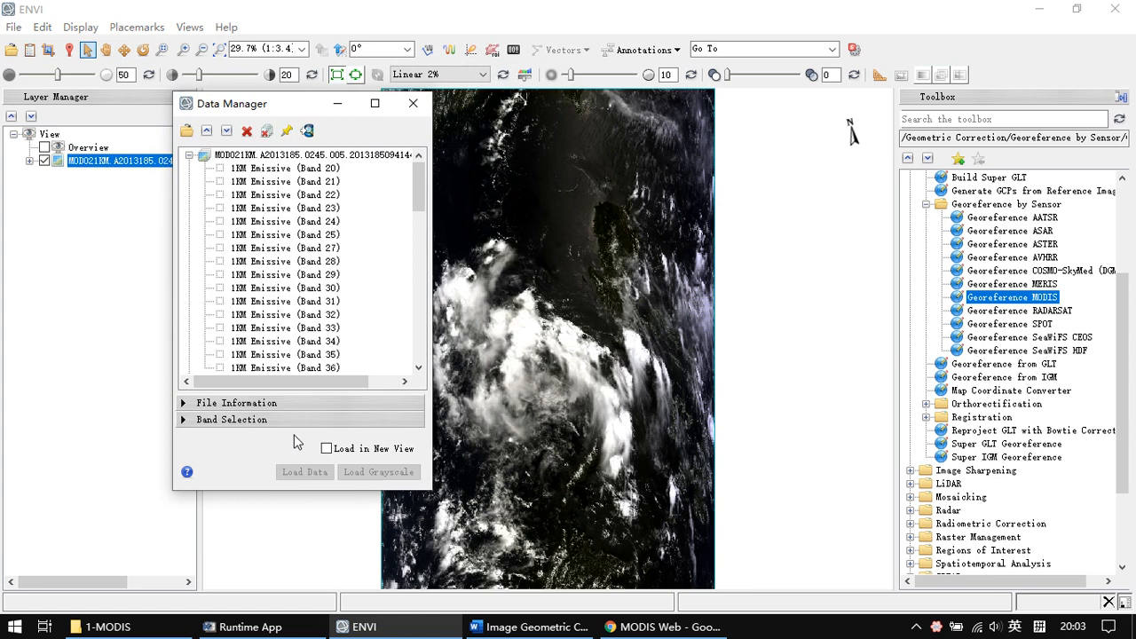
click(190, 155)
click(206, 131)
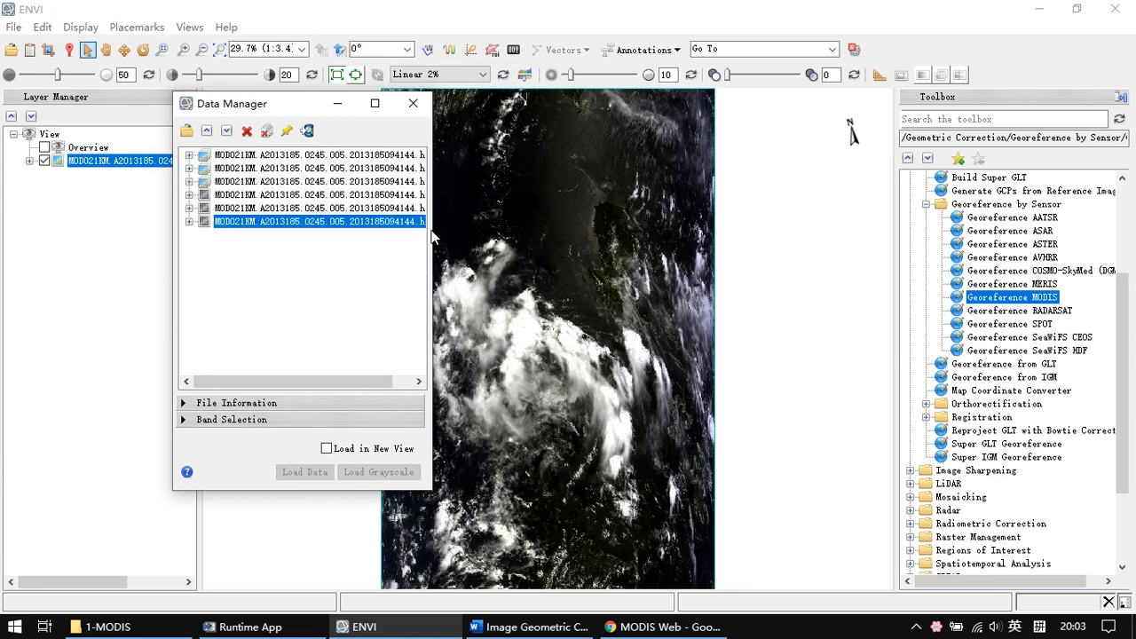
drag(432, 222, 496, 224)
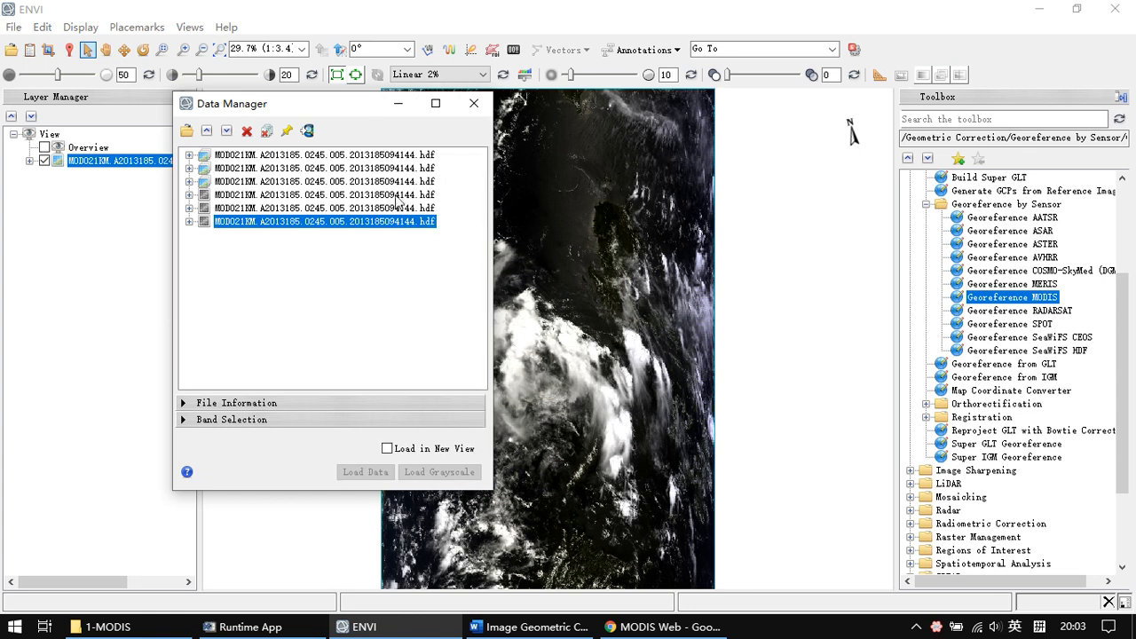
- Expand the Longitude, Latitude and Quality datasets in the Data Manager
click(189, 222)
click(189, 208)
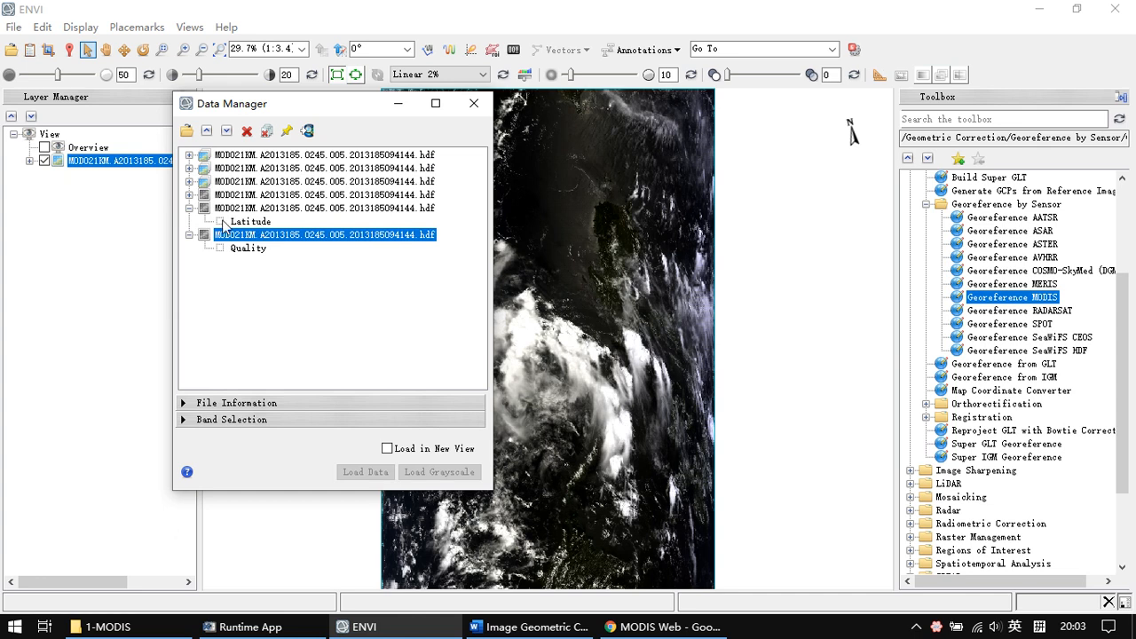
click(190, 195)
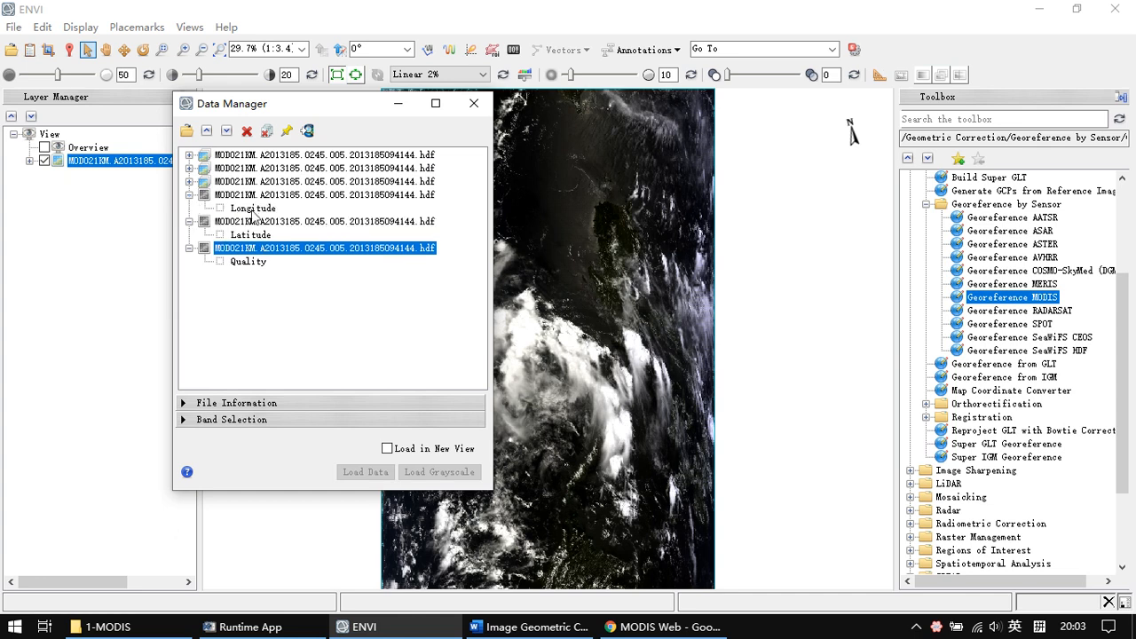
- Examine the band lists of the MODIS reflectance, radiance and emissive datasets, collapsing each one after viewing
click(189, 154)
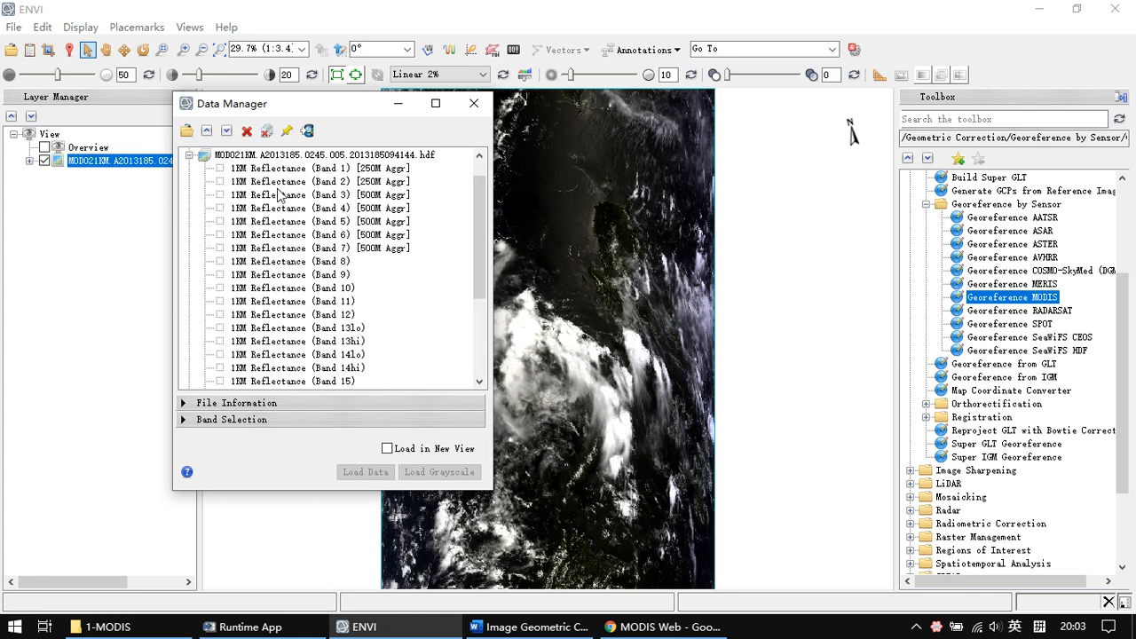
scroll(297, 245, down, 1)
scroll(298, 248, down, 1)
scroll(306, 231, up, 3)
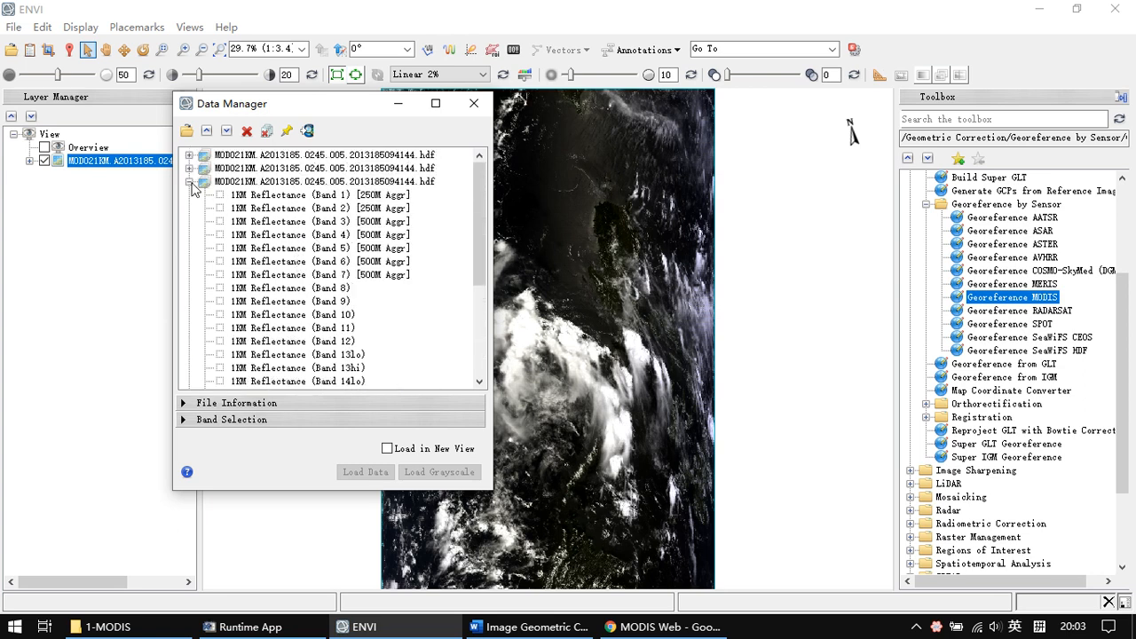
click(189, 181)
click(189, 167)
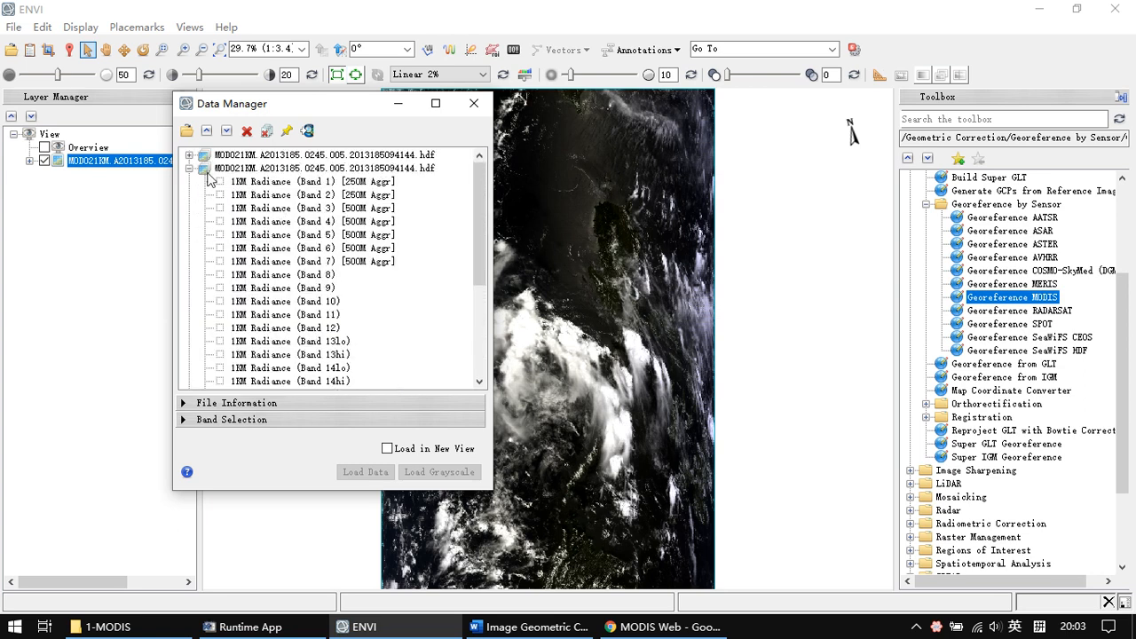
click(189, 168)
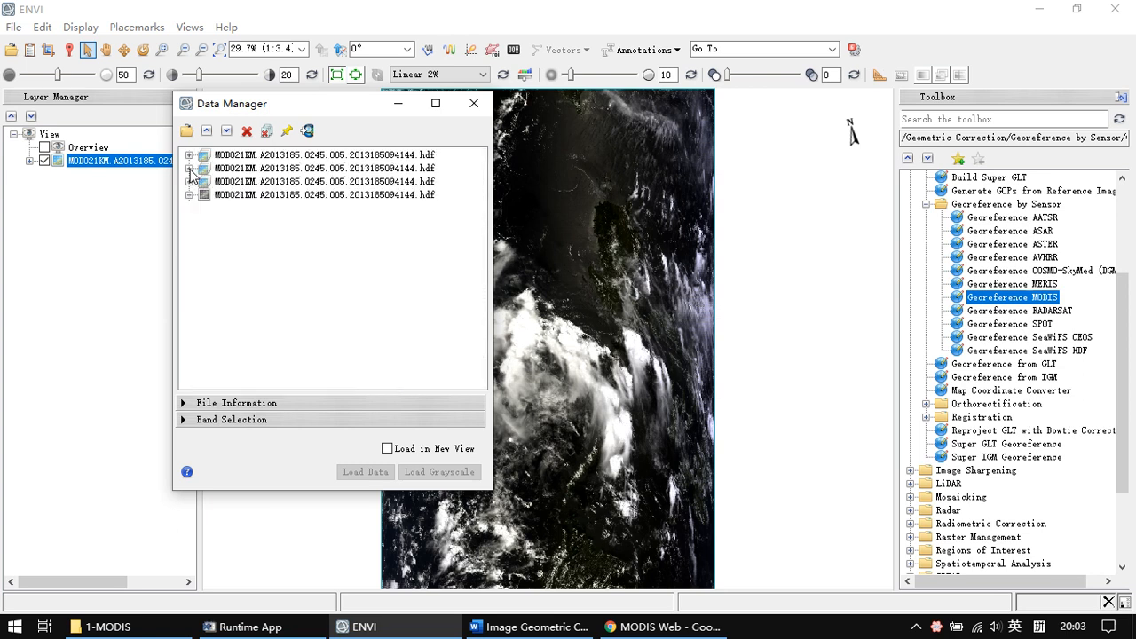
click(189, 155)
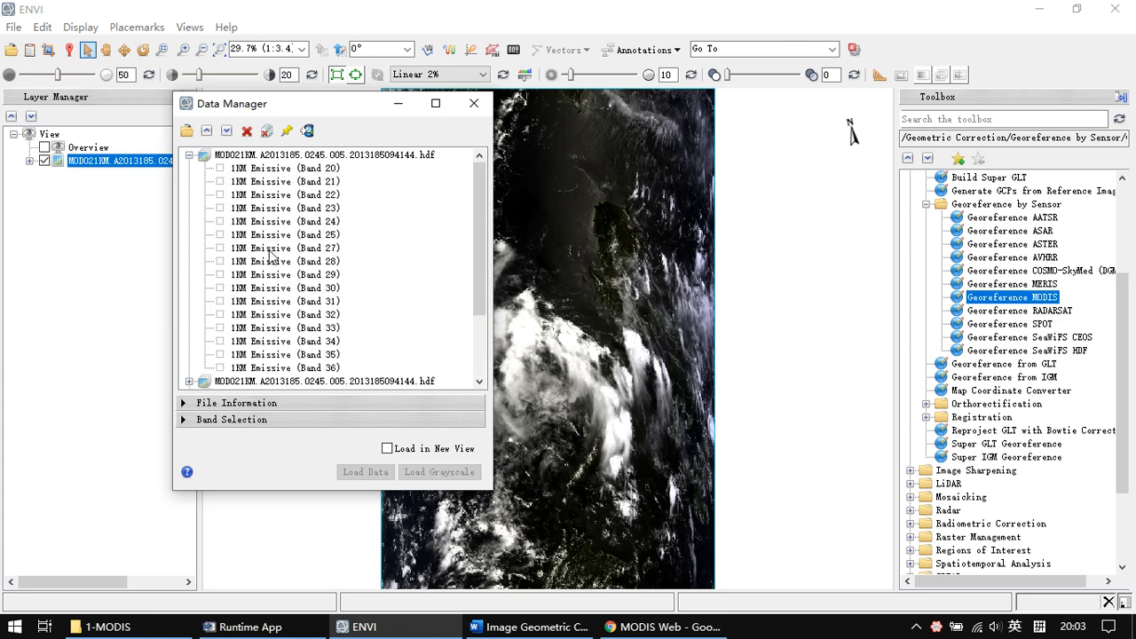
click(189, 155)
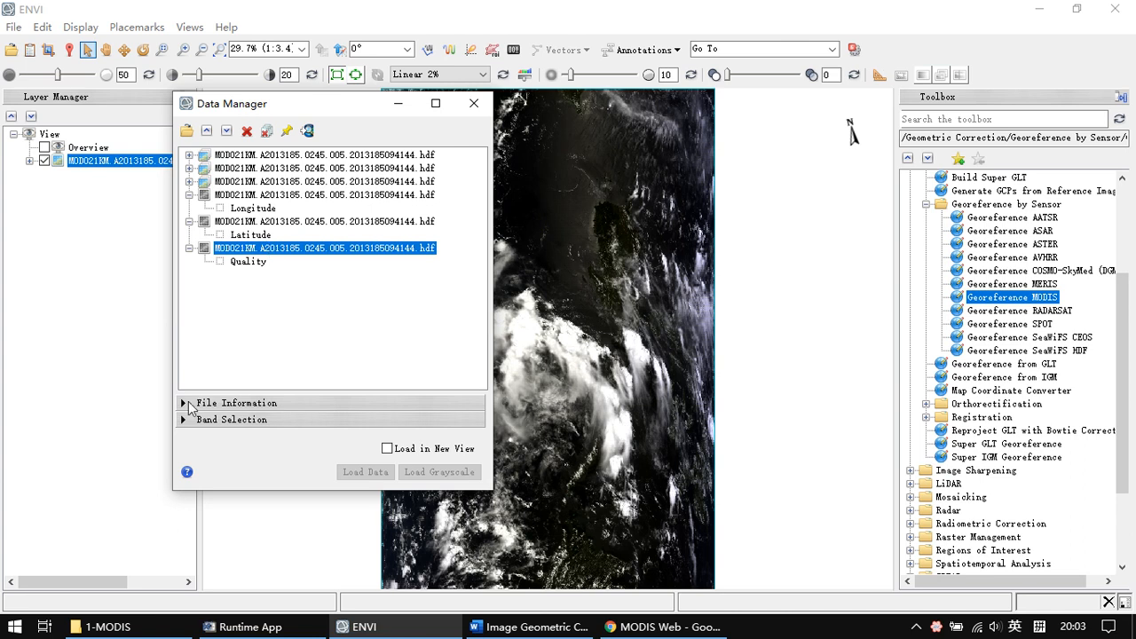
- Show the file information of the Quality dataset in the Data Manager and read its dimensions, data type and file type
click(184, 403)
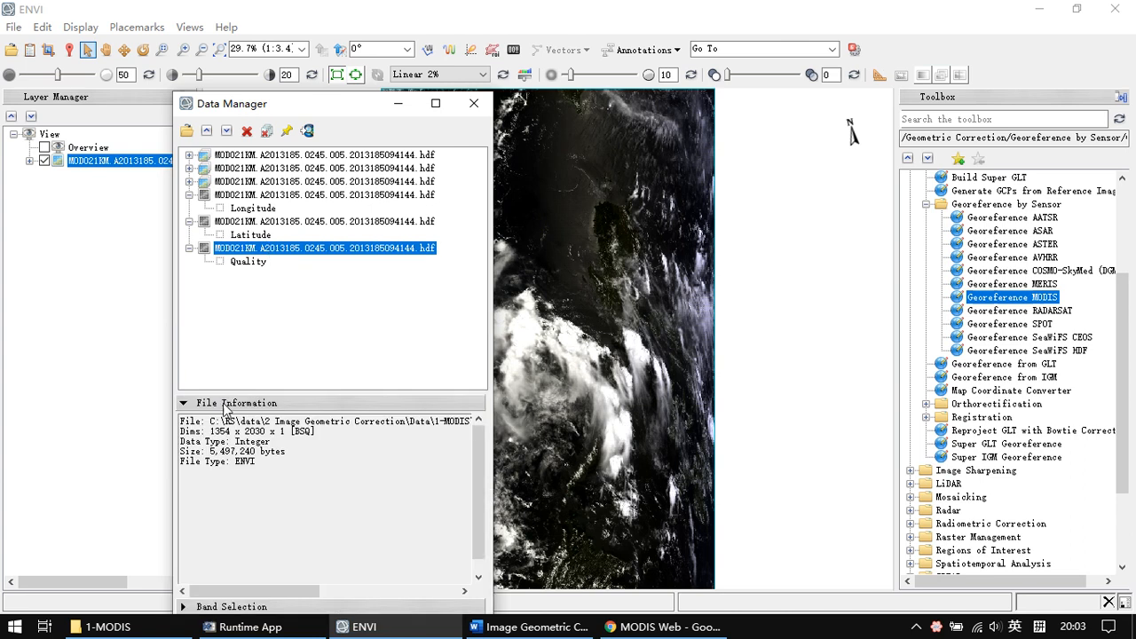
drag(258, 461, 191, 419)
click(280, 468)
drag(278, 466, 188, 423)
click(272, 424)
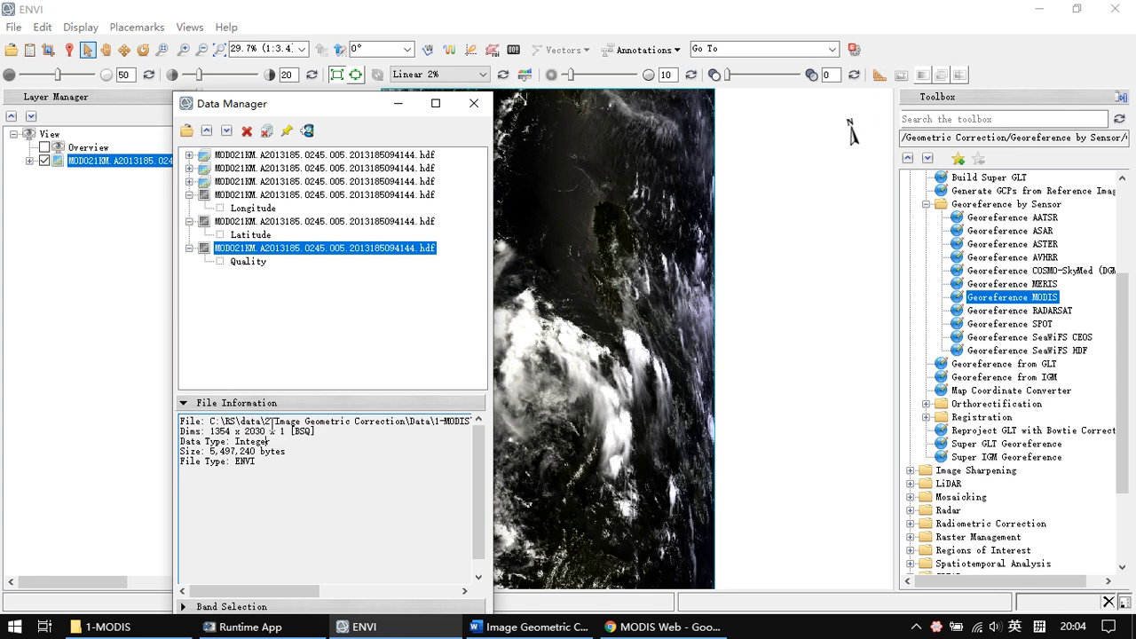
- Compare the file information of the three multi-band MODIS datasets and the Longitude dataset
click(293, 196)
click(300, 182)
click(306, 169)
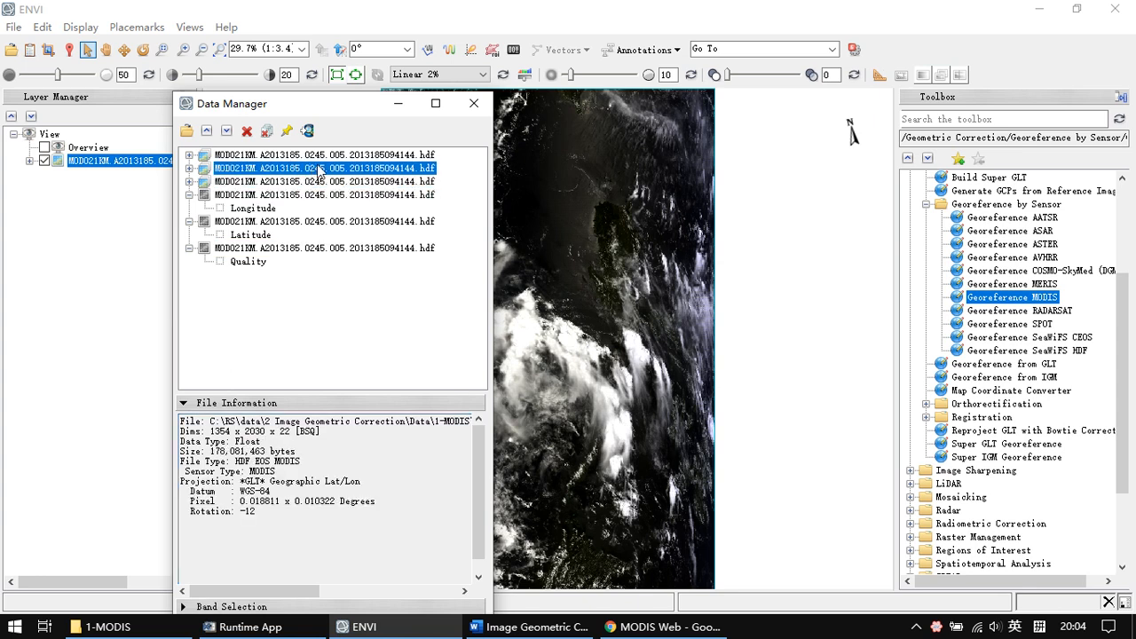
click(339, 158)
click(323, 183)
click(300, 194)
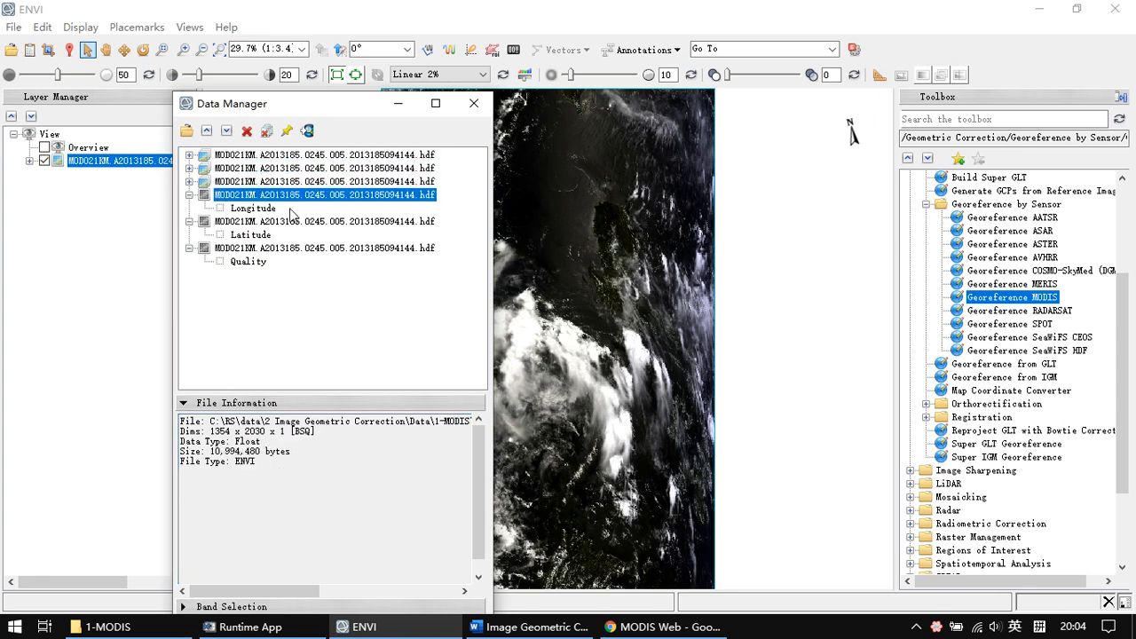
- Check the Latitude and Longitude datasets' file information against the projection details of the second MODIS dataset
click(289, 211)
click(323, 220)
click(362, 237)
click(254, 221)
click(253, 209)
click(249, 235)
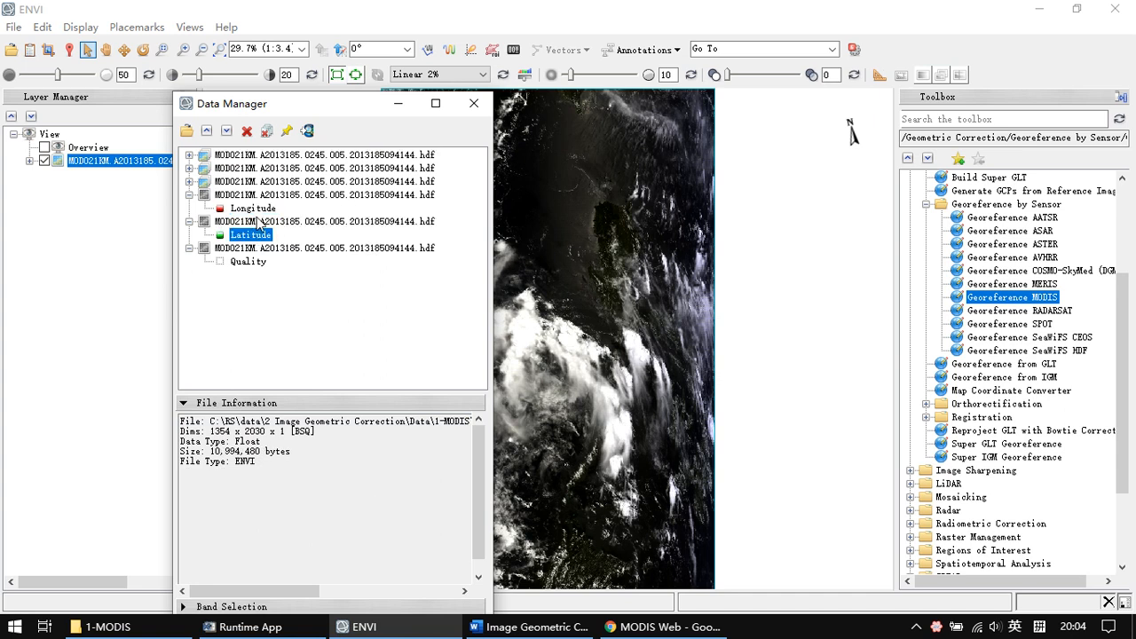
click(307, 196)
click(314, 169)
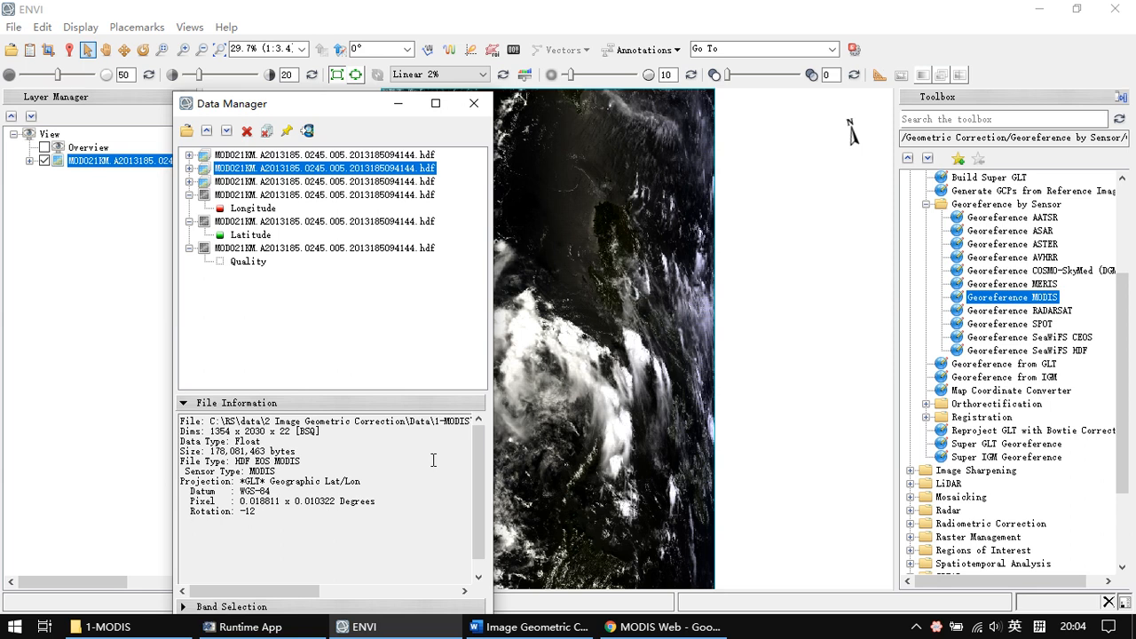
- Minimize the Data Manager and load the Countries vector layer from ENVI's world data over the MODIS image
click(398, 103)
click(9, 32)
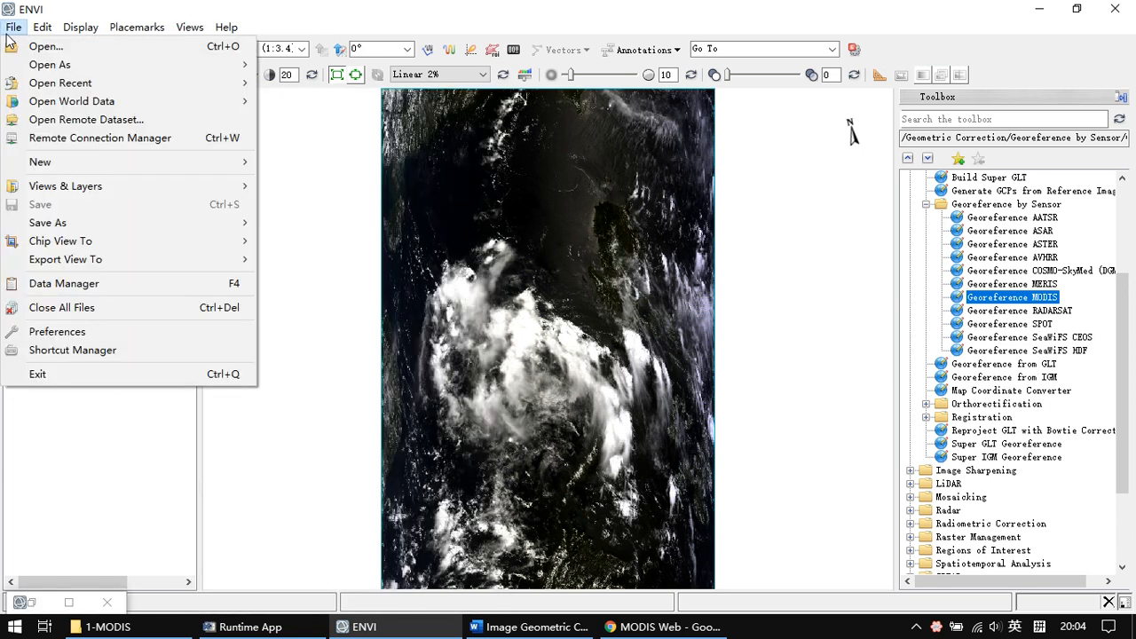
mouse_move(101, 105)
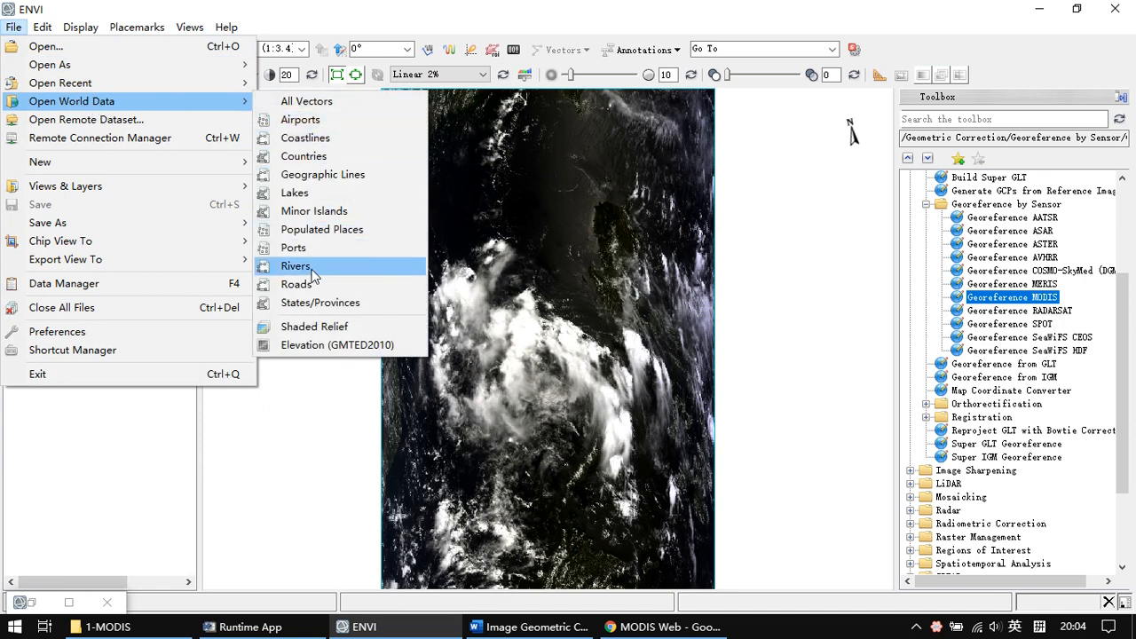
click(313, 159)
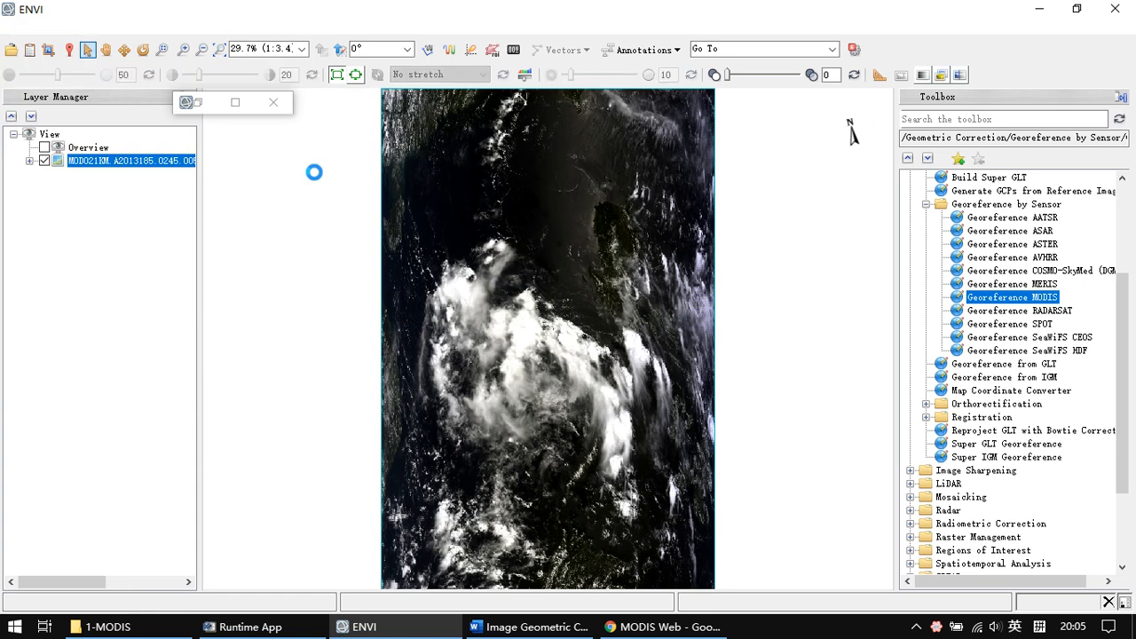
- Locate the MODIS image on the world map and examine how it lies against the country boundaries around the South China Sea
drag(506, 133, 495, 221)
scroll(537, 220, up, 2)
drag(538, 226, 623, 238)
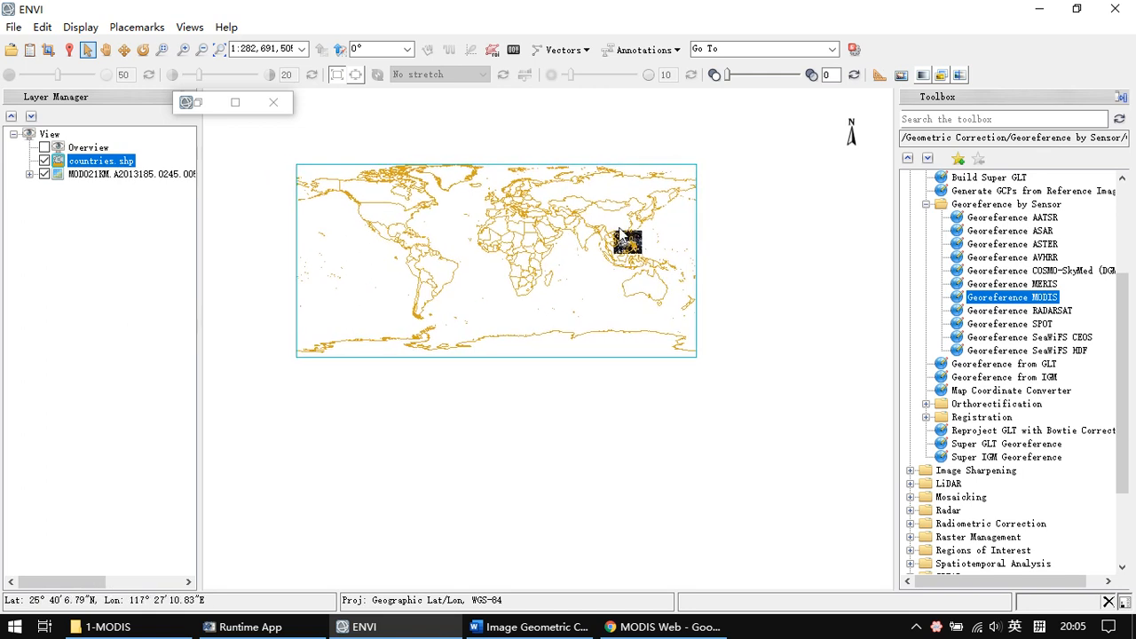
scroll(632, 236, up, 2)
scroll(632, 236, up, 2)
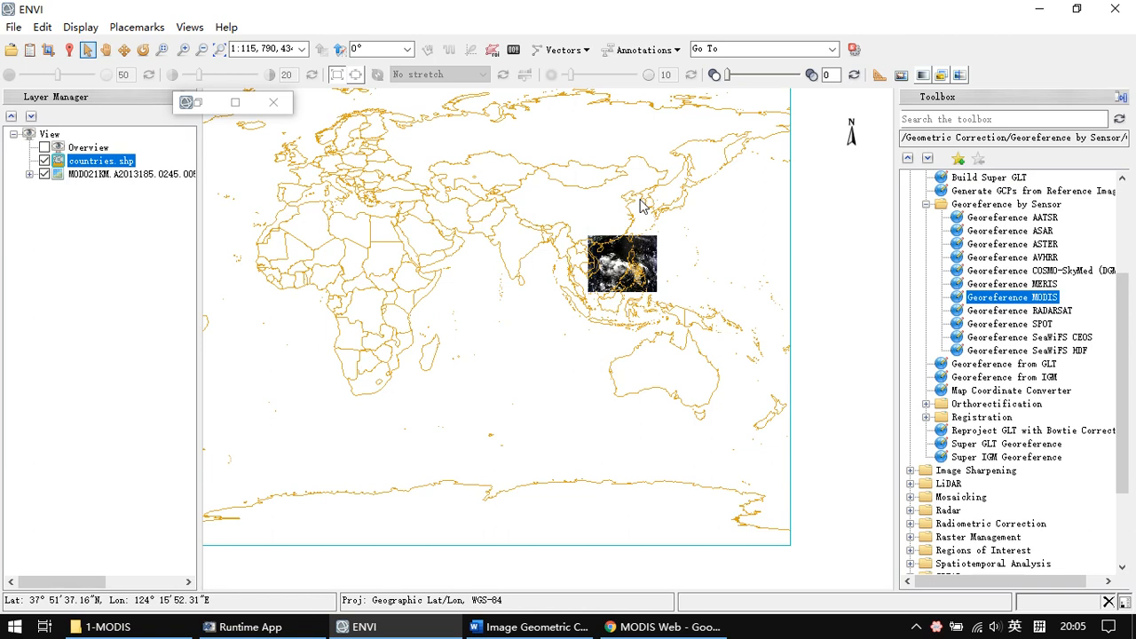
scroll(622, 226, up, 3)
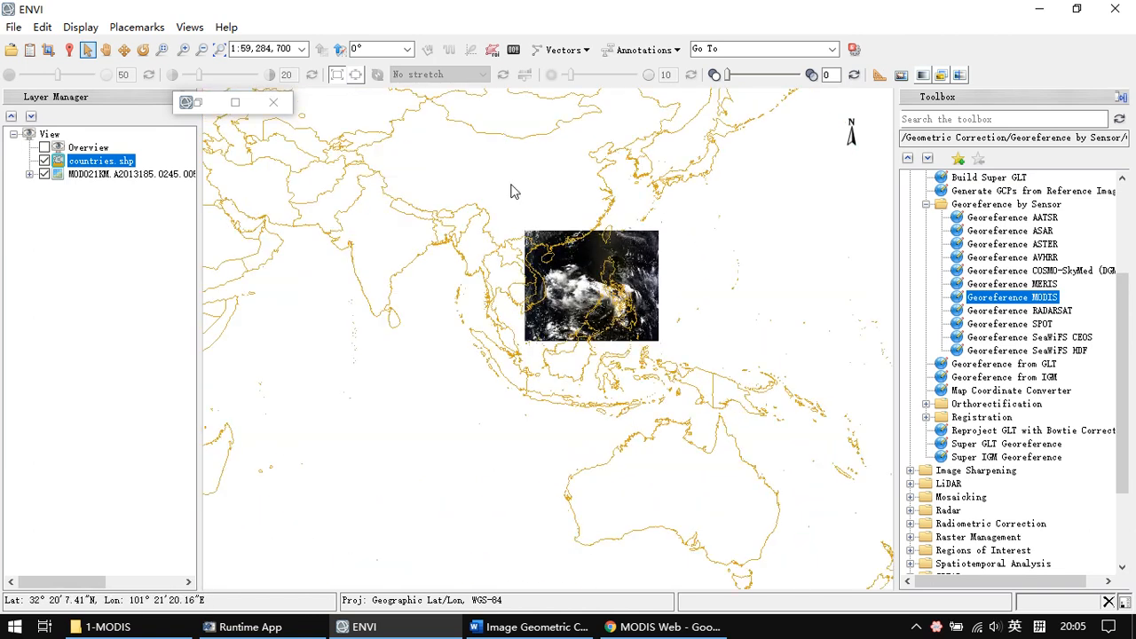
scroll(603, 232, up, 1)
drag(570, 182, 545, 237)
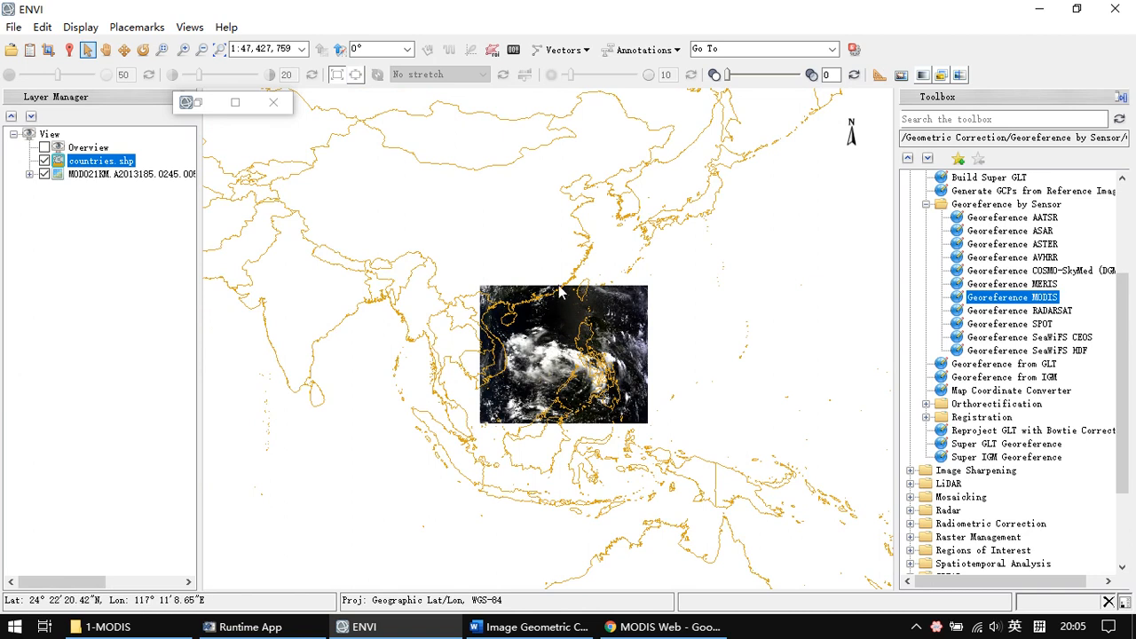
scroll(578, 311, up, 1)
scroll(577, 312, up, 2)
drag(576, 328, 593, 256)
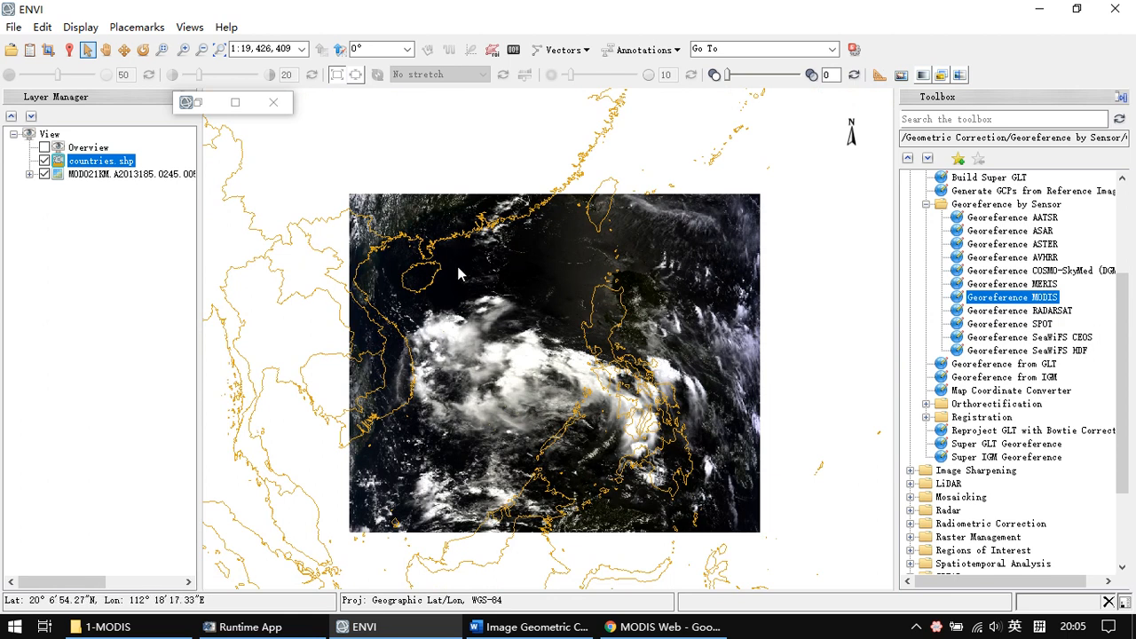
- Compare the country outlines with the land in the MODIS image around the northern Philippines and Hainan
scroll(597, 321, up, 2)
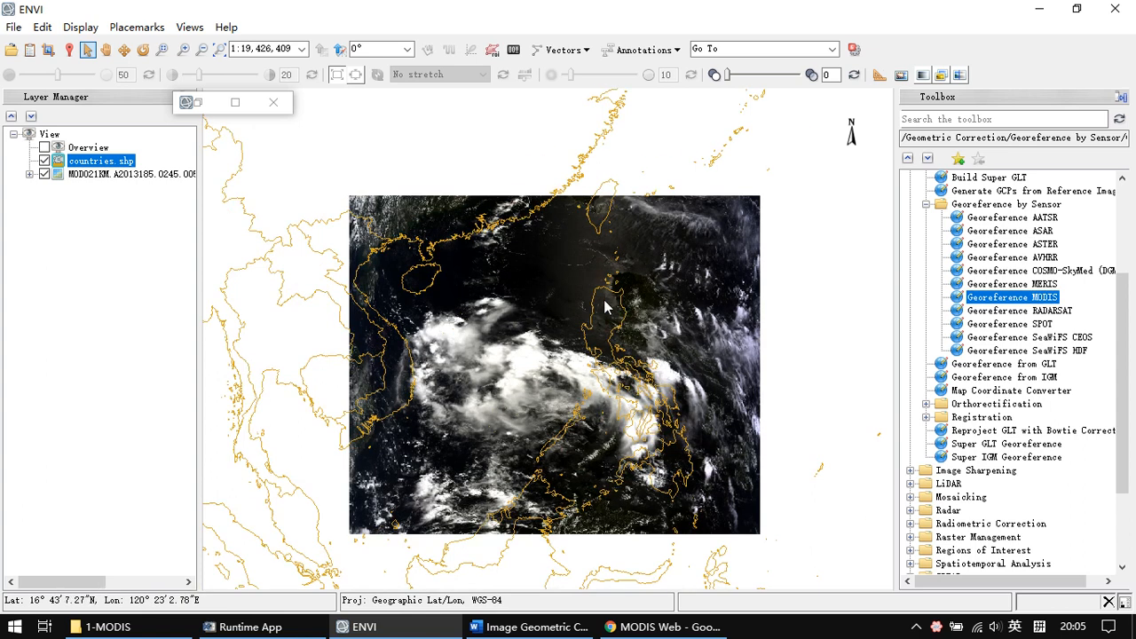
scroll(643, 299, up, 3)
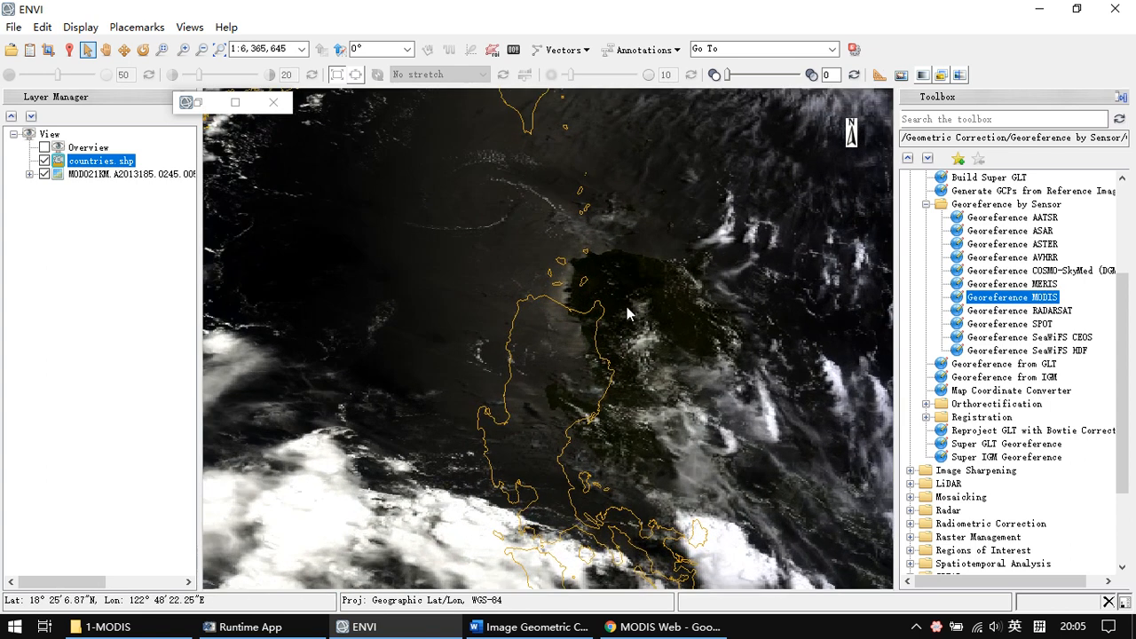
drag(409, 268, 614, 198)
scroll(848, 284, down, 2)
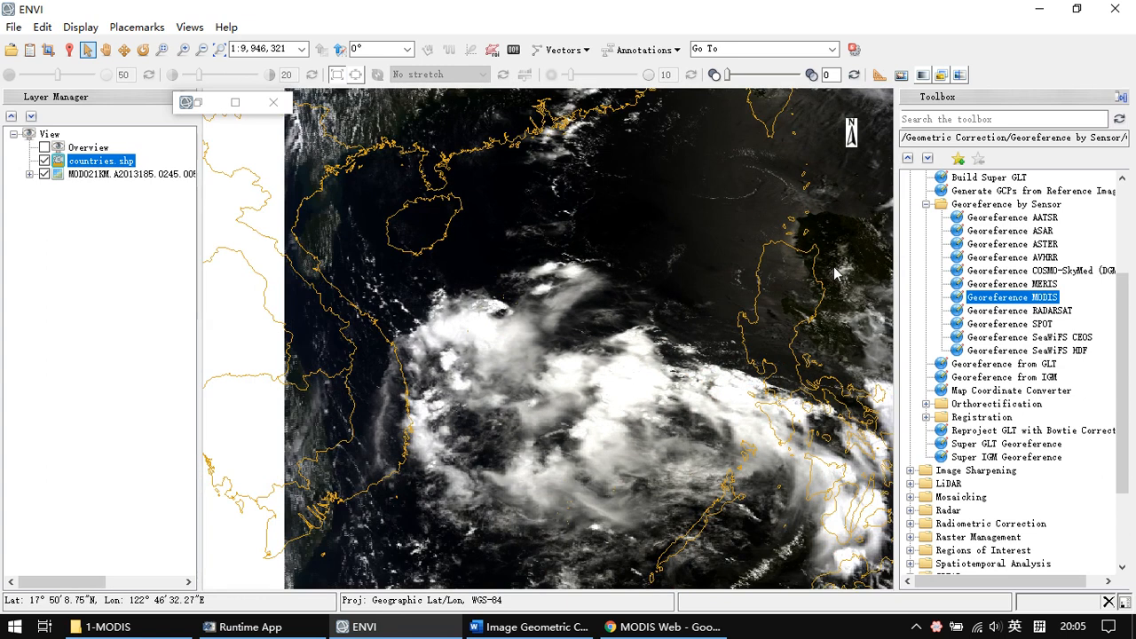
drag(838, 276, 624, 197)
- Review the whole MODIS image's alignment with the surrounding Southeast Asian country boundaries
scroll(624, 197, down, 2)
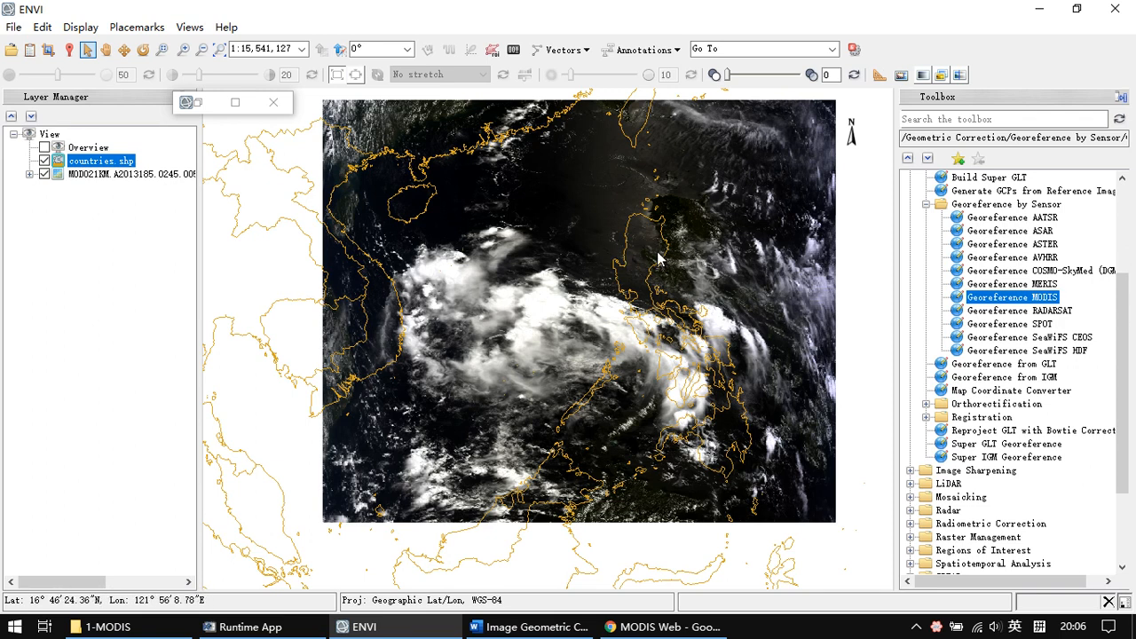
scroll(659, 258, down, 1)
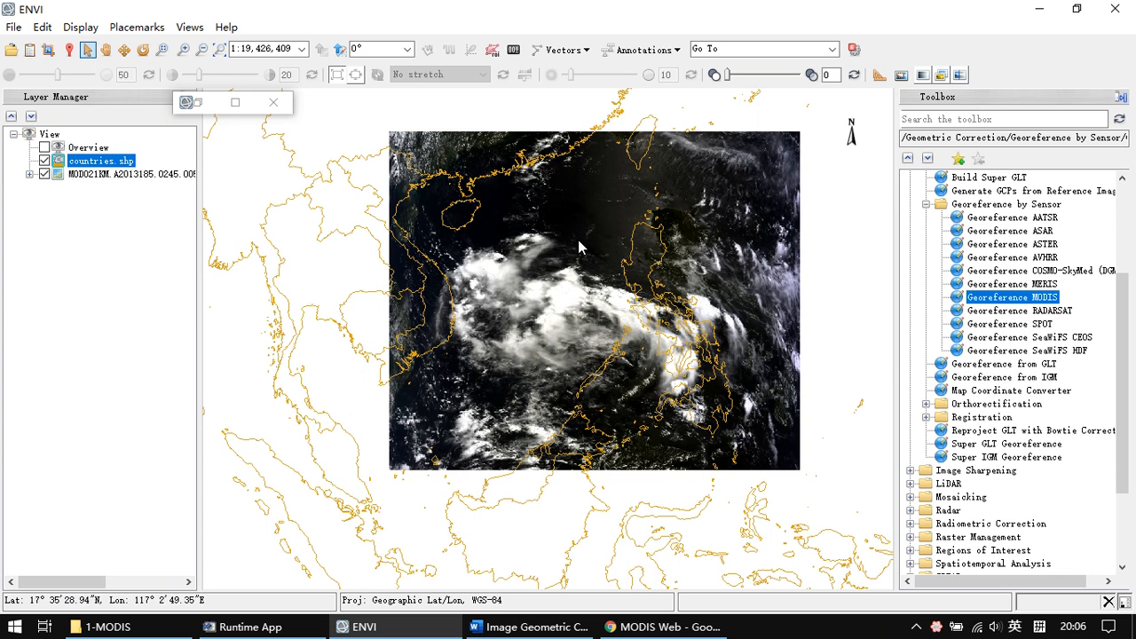
scroll(585, 238, down, 1)
drag(586, 227, 566, 272)
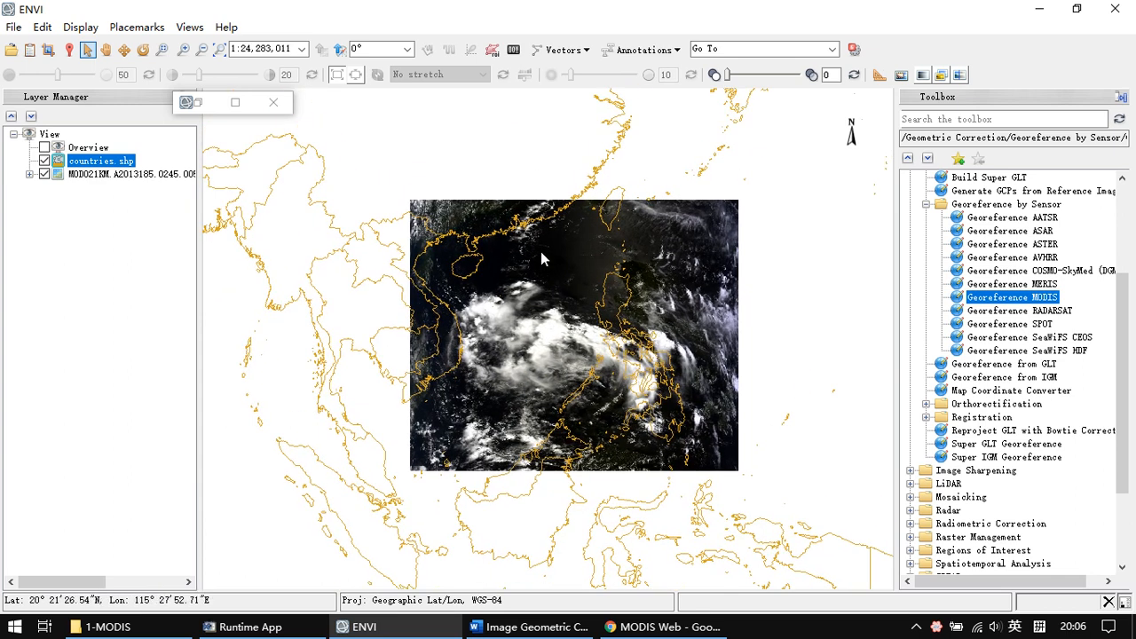
scroll(548, 257, down, 5)
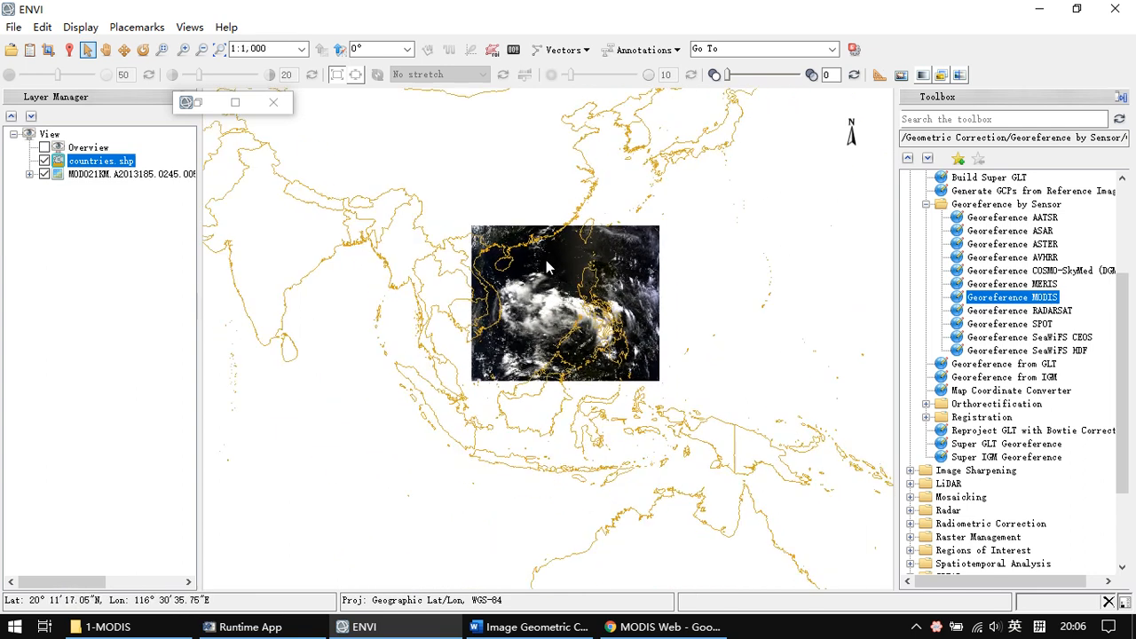
drag(543, 272, 560, 258)
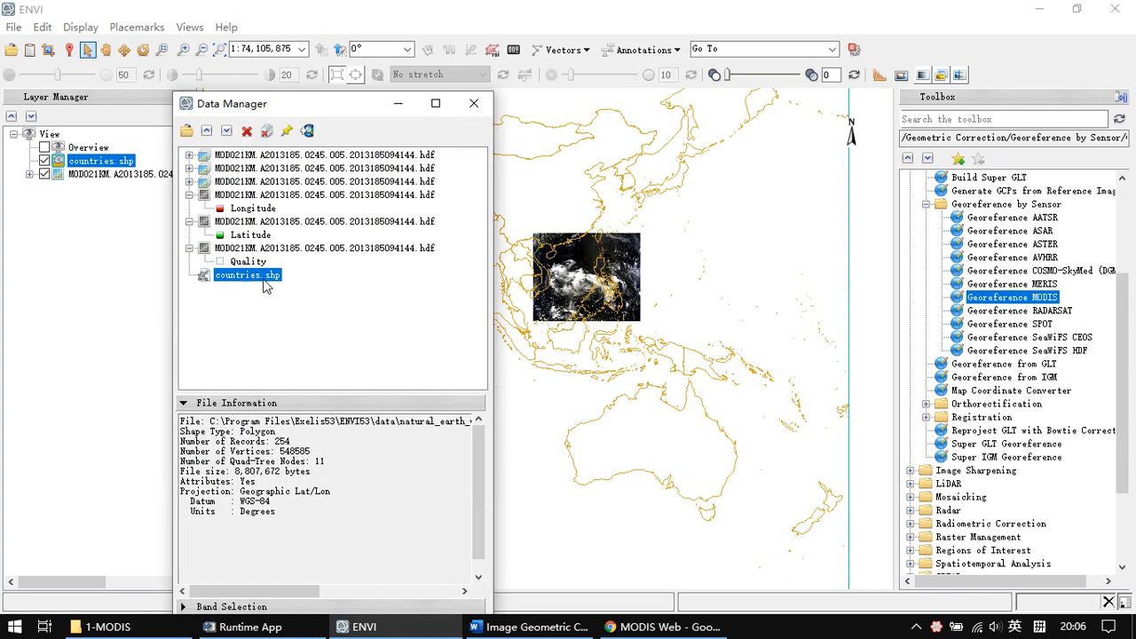
- Restore the Data Manager, select countries.shp, move the window up and read the layer's projection in its file information
drag(319, 98, 335, 47)
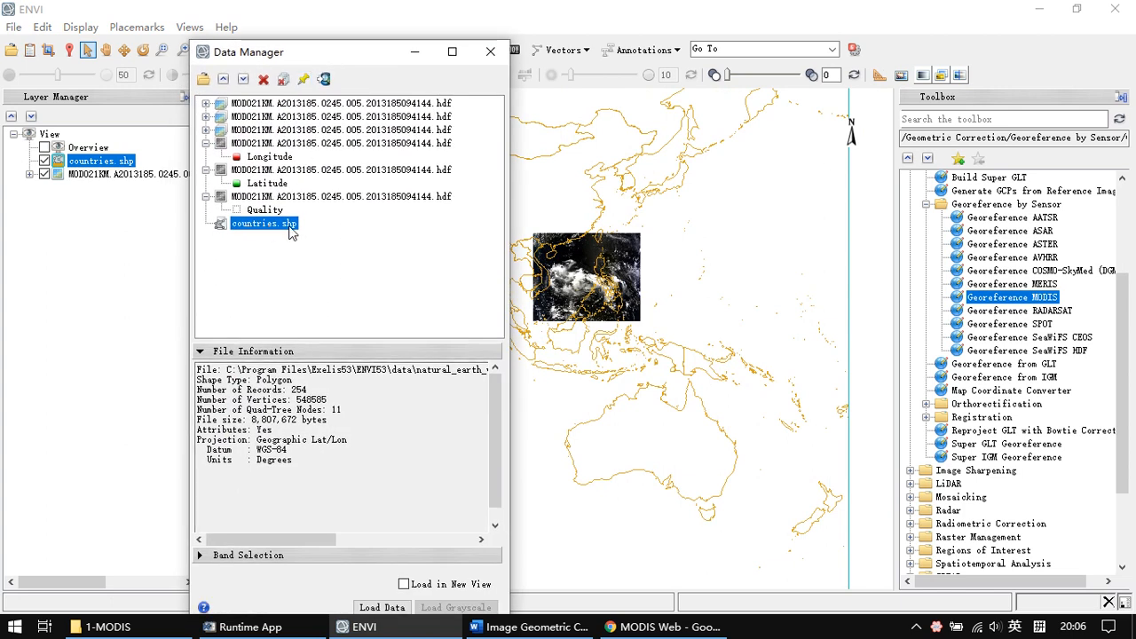
drag(327, 474, 188, 439)
click(238, 448)
drag(259, 444, 292, 450)
click(303, 445)
double_click(273, 440)
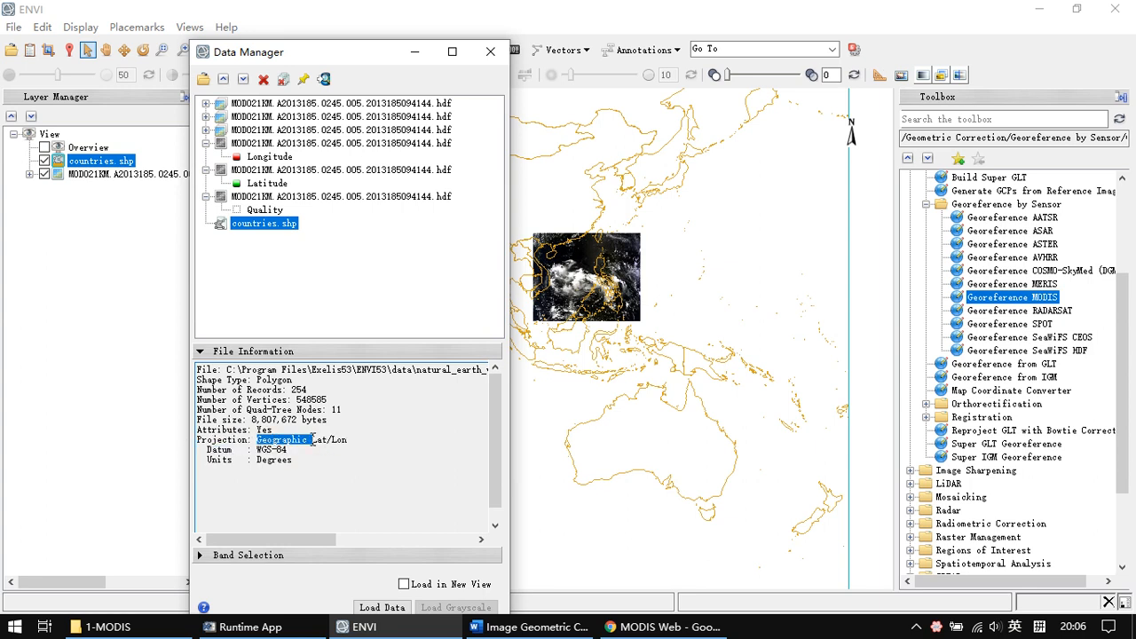
click(349, 440)
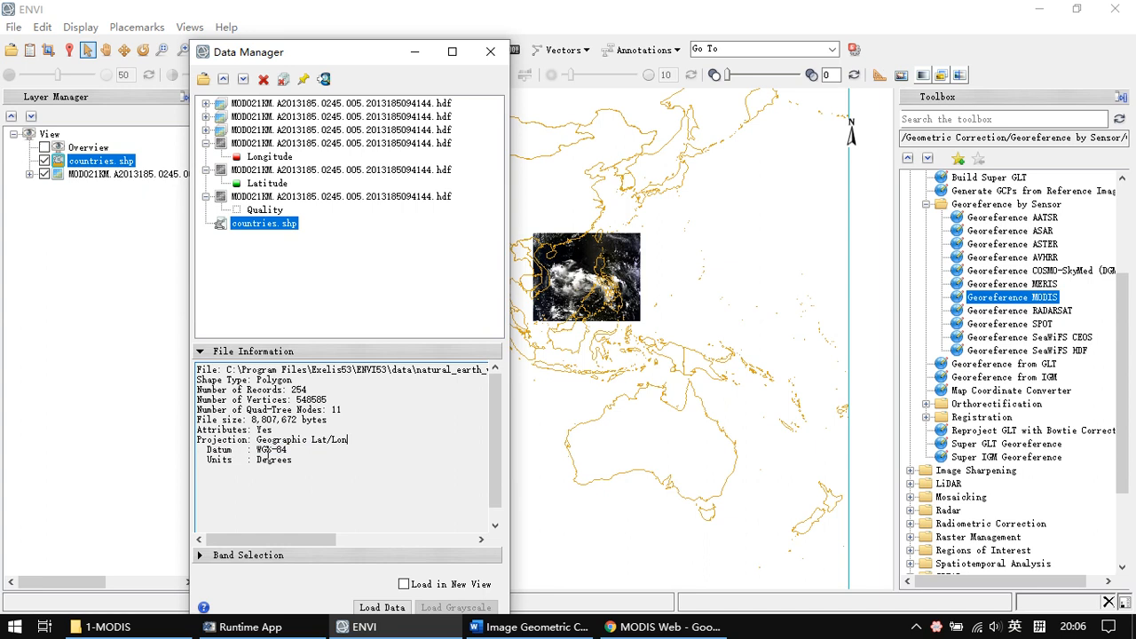
- Check the datum and units of countries.shp, close the Data Manager and return to the MODIS image overlay
drag(293, 451, 214, 453)
click(214, 453)
double_click(218, 450)
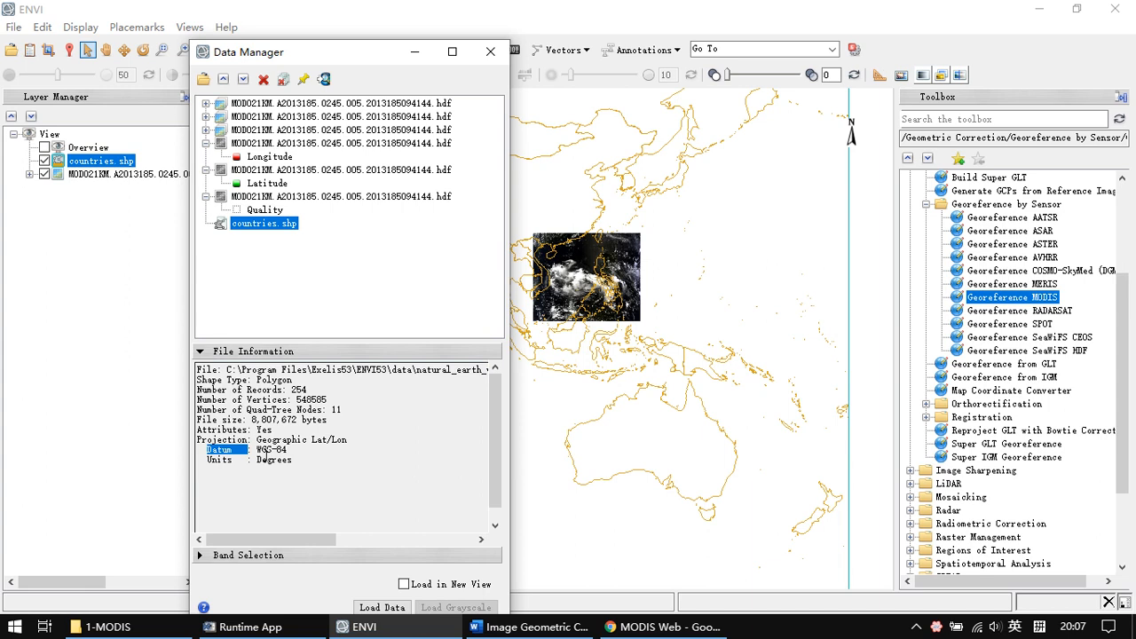
double_click(221, 440)
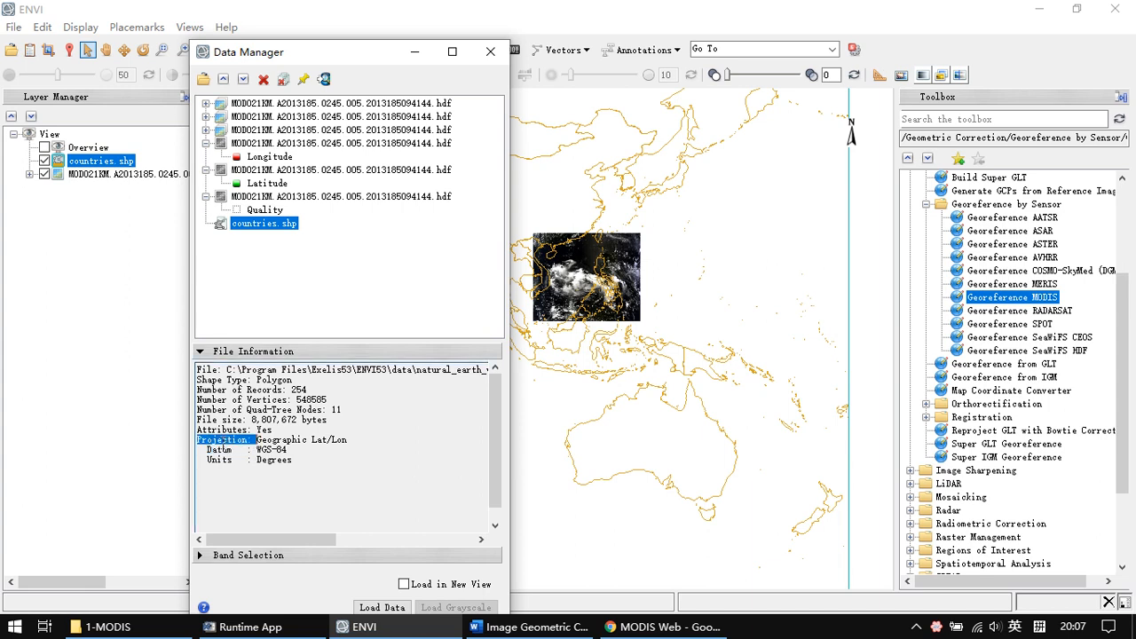
click(274, 460)
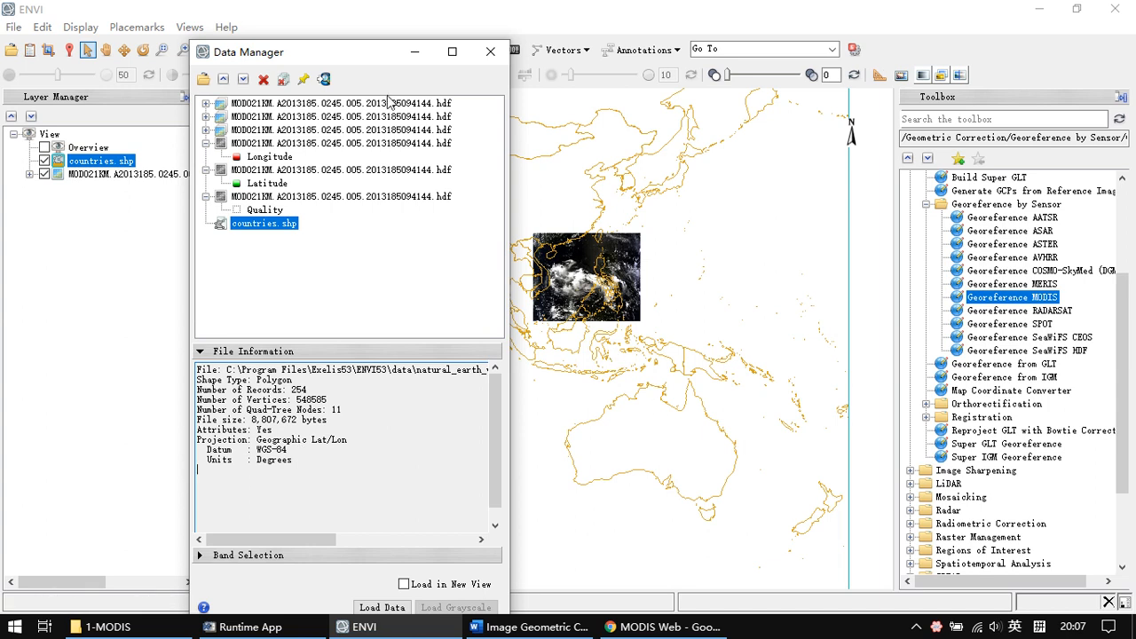
click(488, 51)
scroll(579, 285, up, 1)
scroll(609, 262, up, 4)
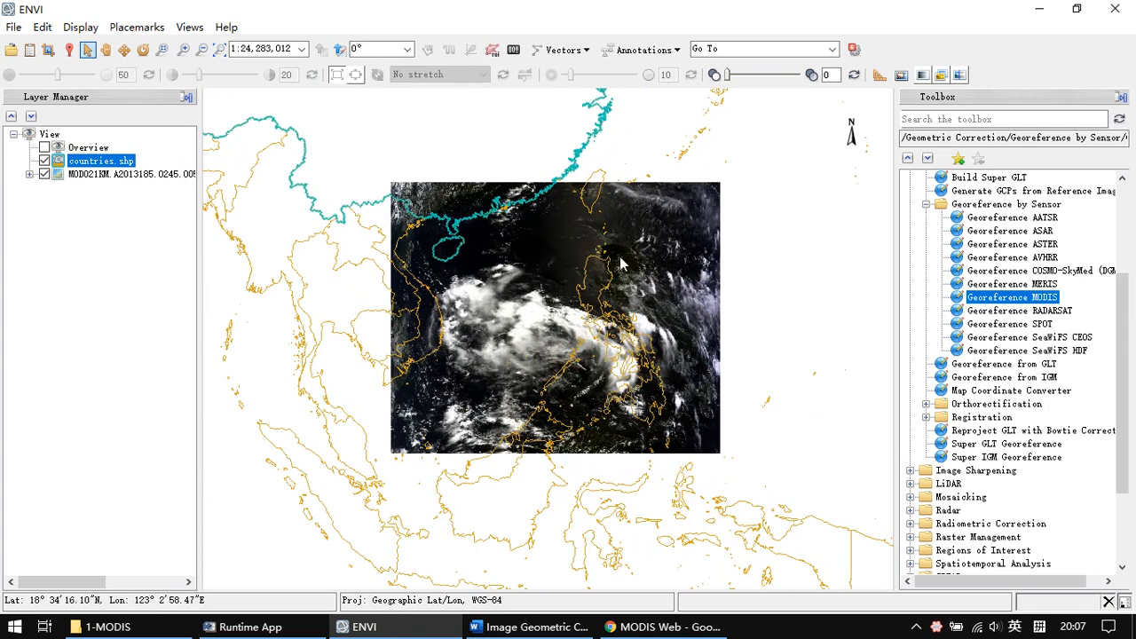
- Switch to File Explorer, find the FY3A VIRRX 1000M H5 file in the 2-FY3 data folder, and return to ENVI
click(162, 627)
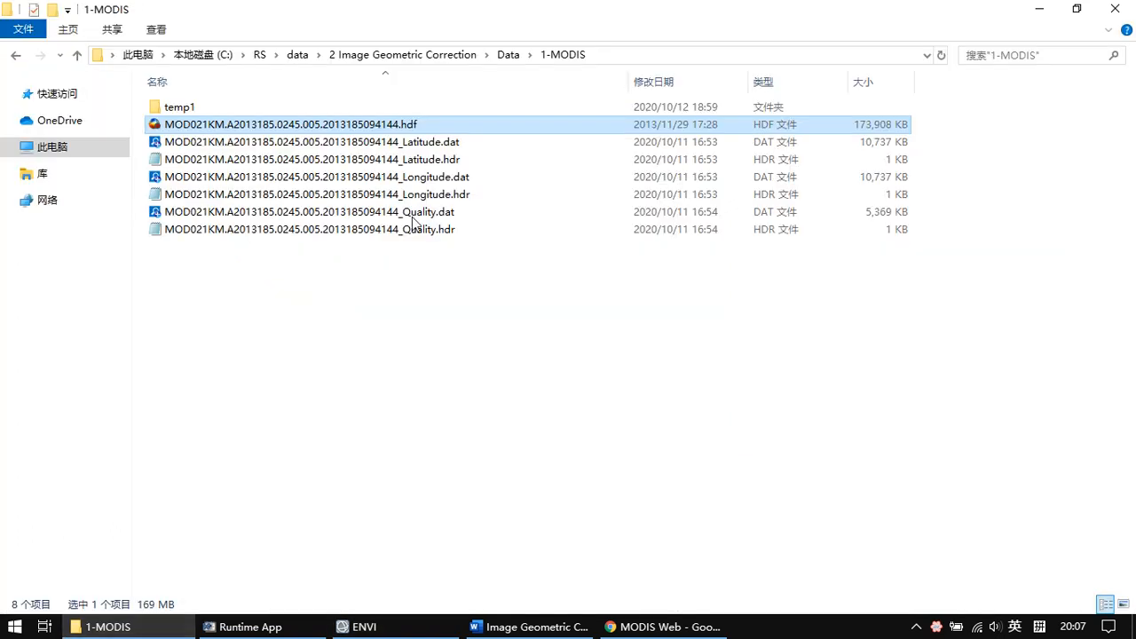
click(515, 54)
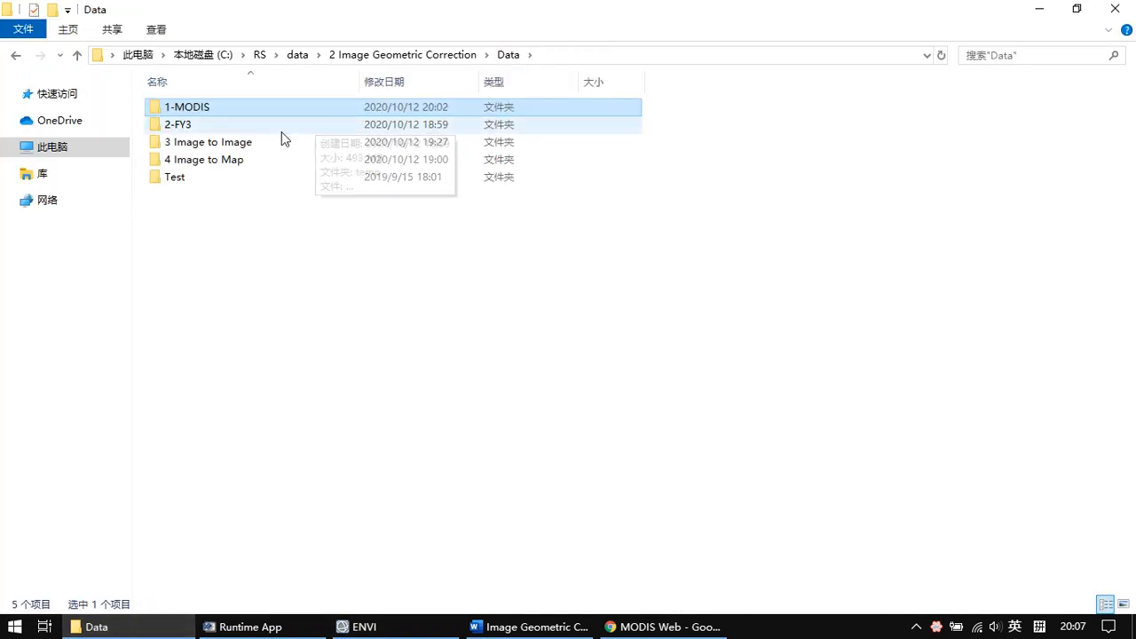
click(242, 126)
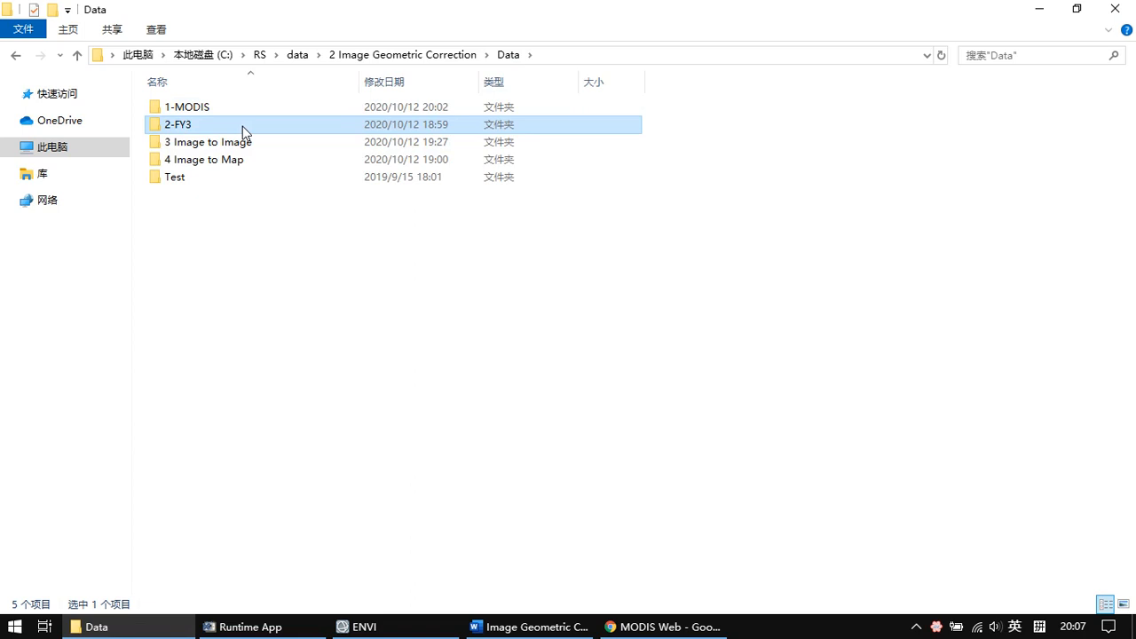
double_click(243, 126)
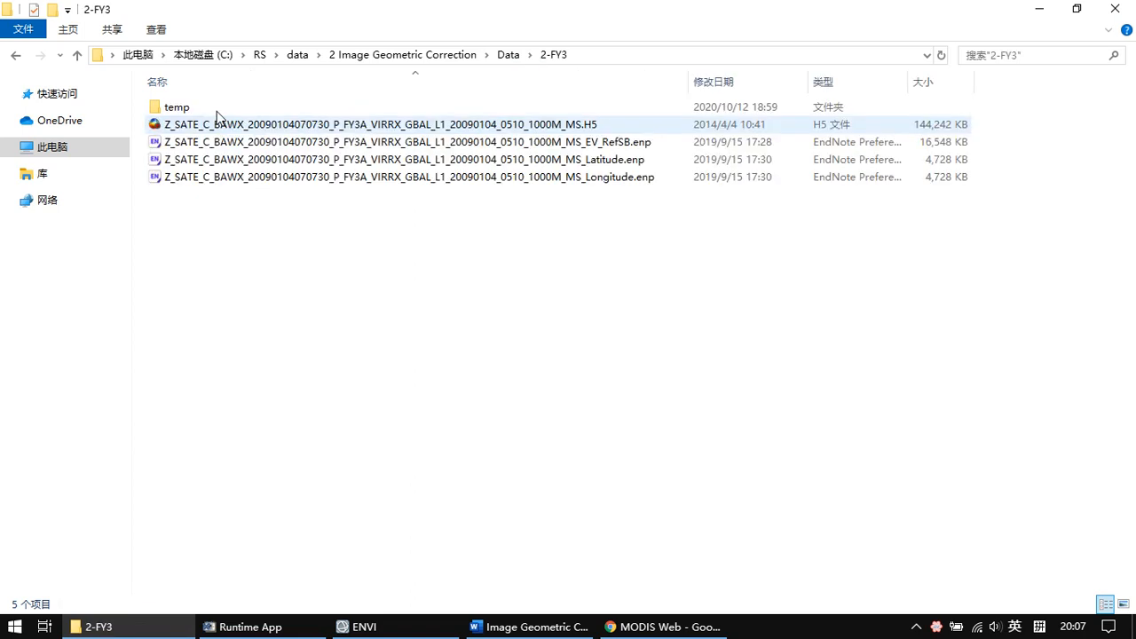
click(348, 124)
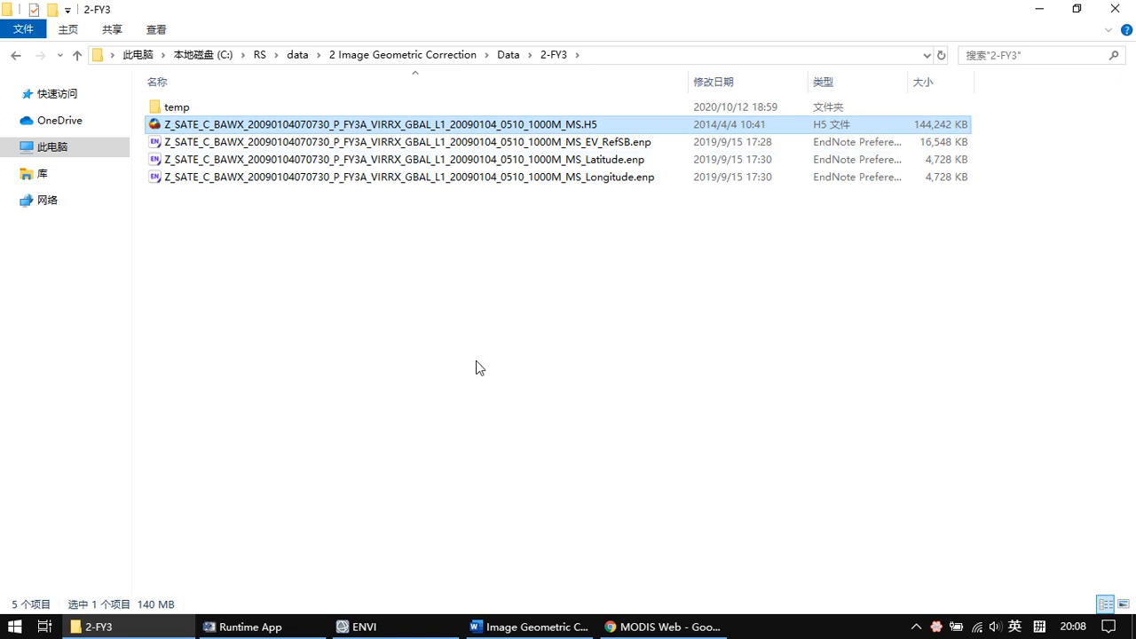
click(436, 627)
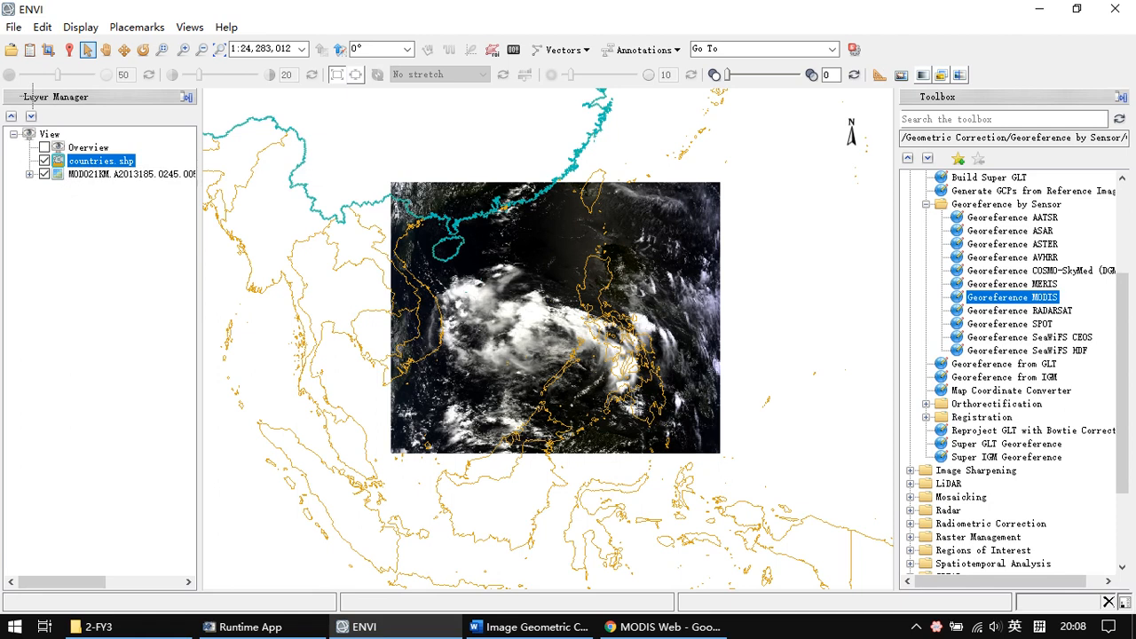
- Close all open files, including the MODIS image and countries.shp, move the emptied Data Manager aside and close it
click(30, 53)
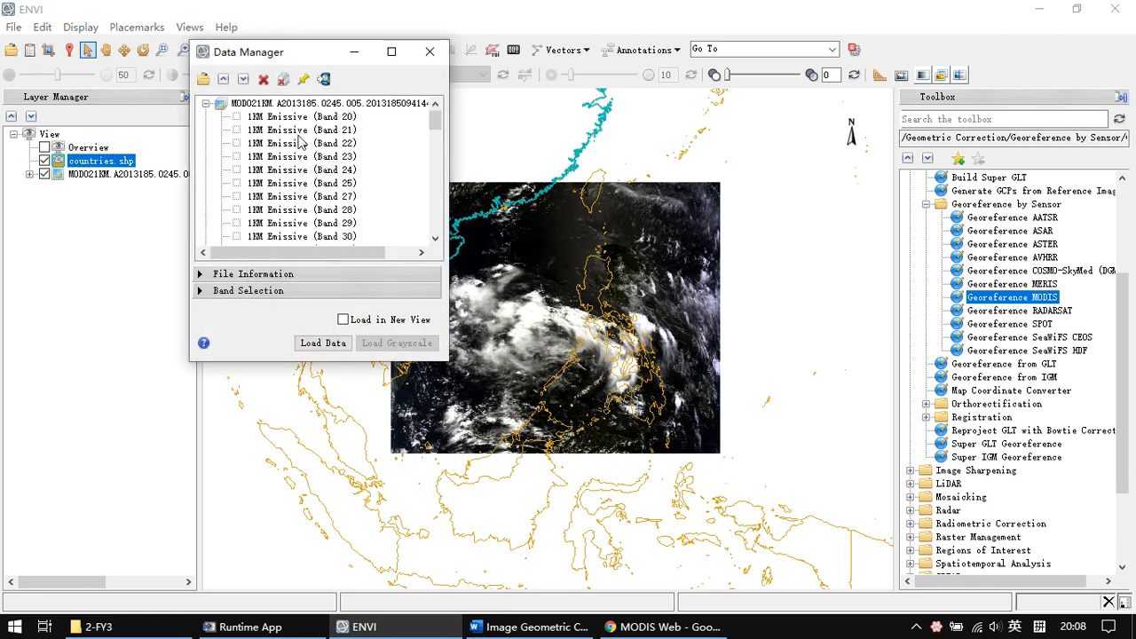
click(284, 81)
click(588, 357)
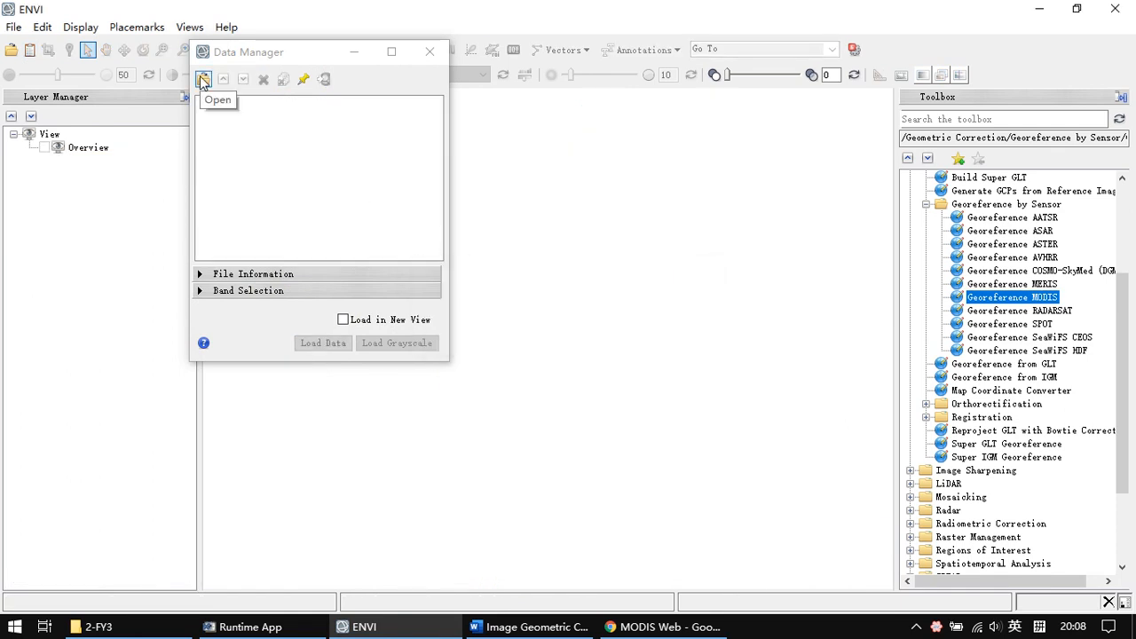
drag(258, 59, 273, 119)
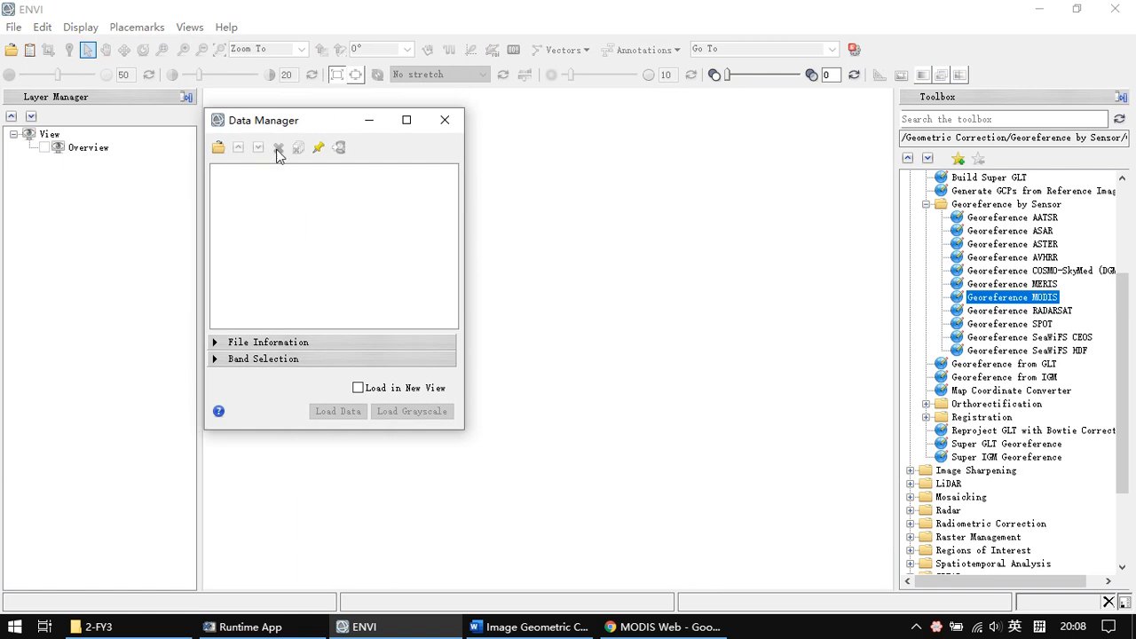
click(438, 117)
- Open the FY3A VIRRX 1000M_MS.H5 file from the 2-FY3 data folder as generic HDF5/NetCDF-4 format
click(13, 27)
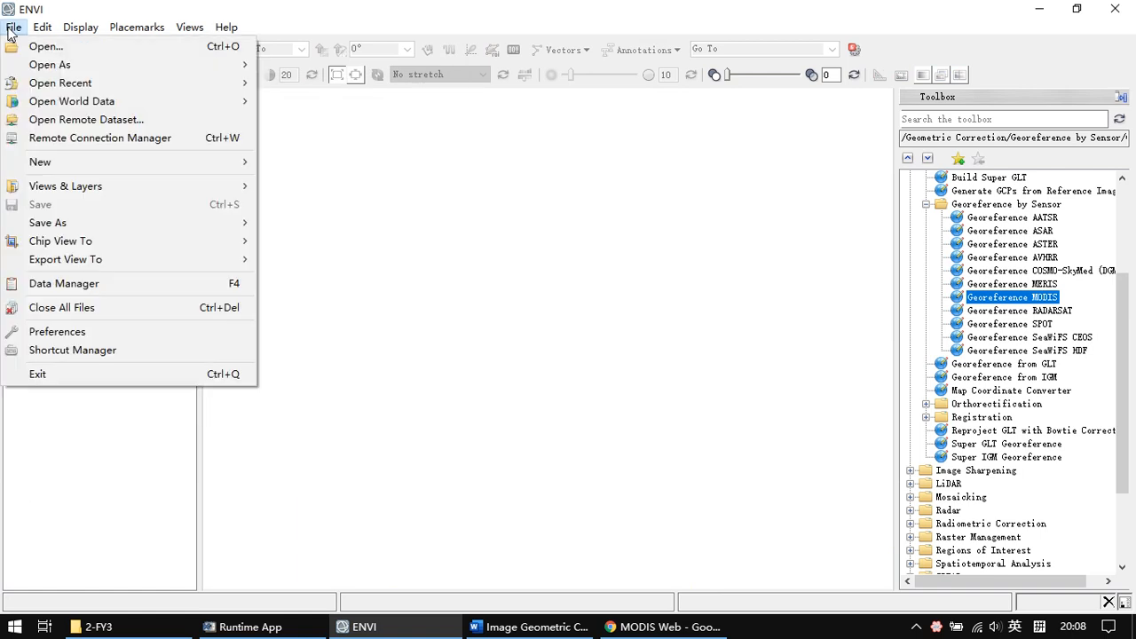
mouse_move(122, 69)
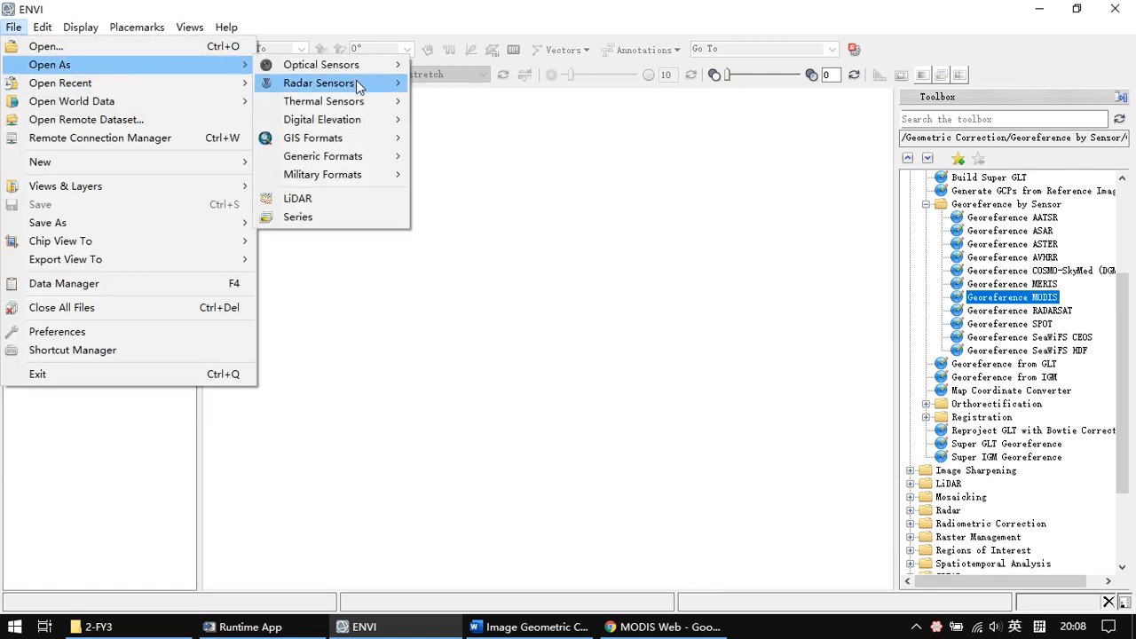
mouse_move(349, 168)
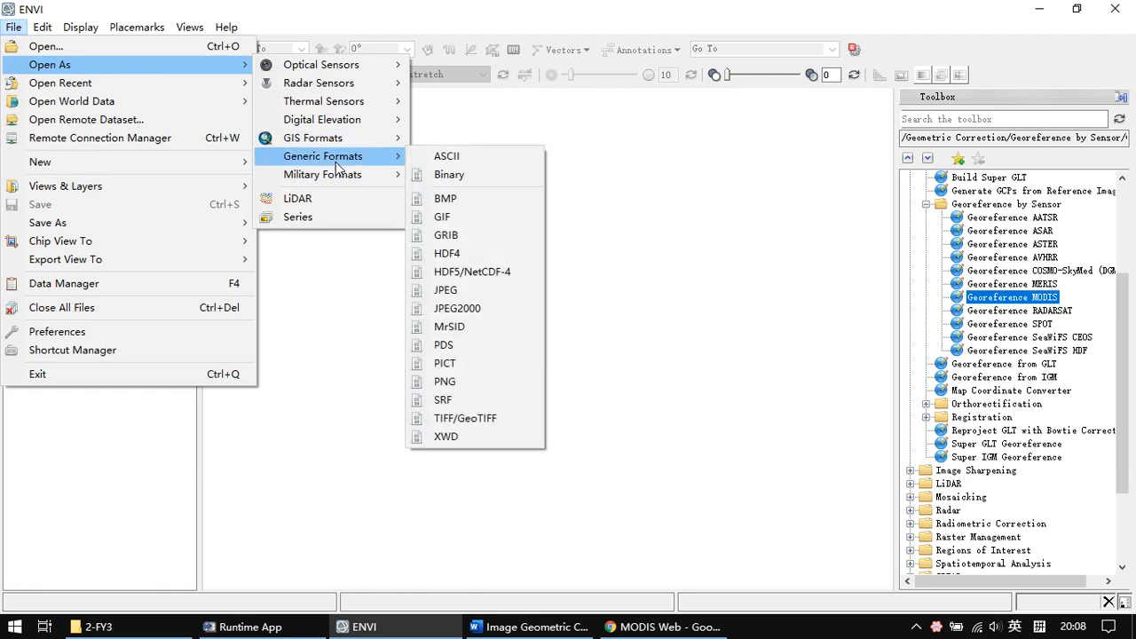
click(470, 275)
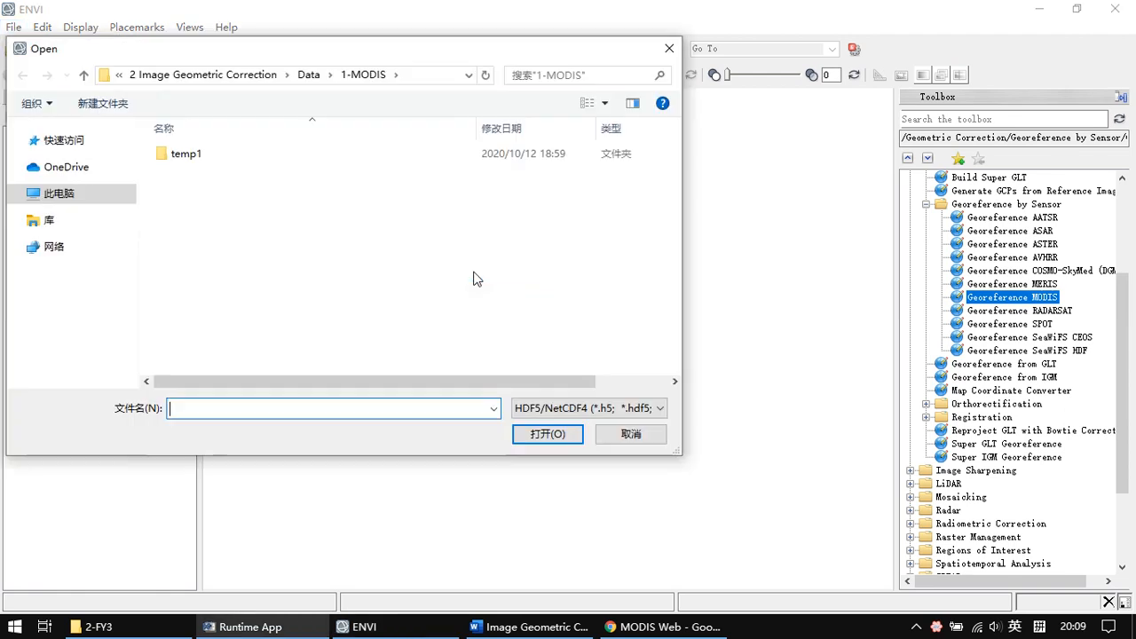
click(308, 75)
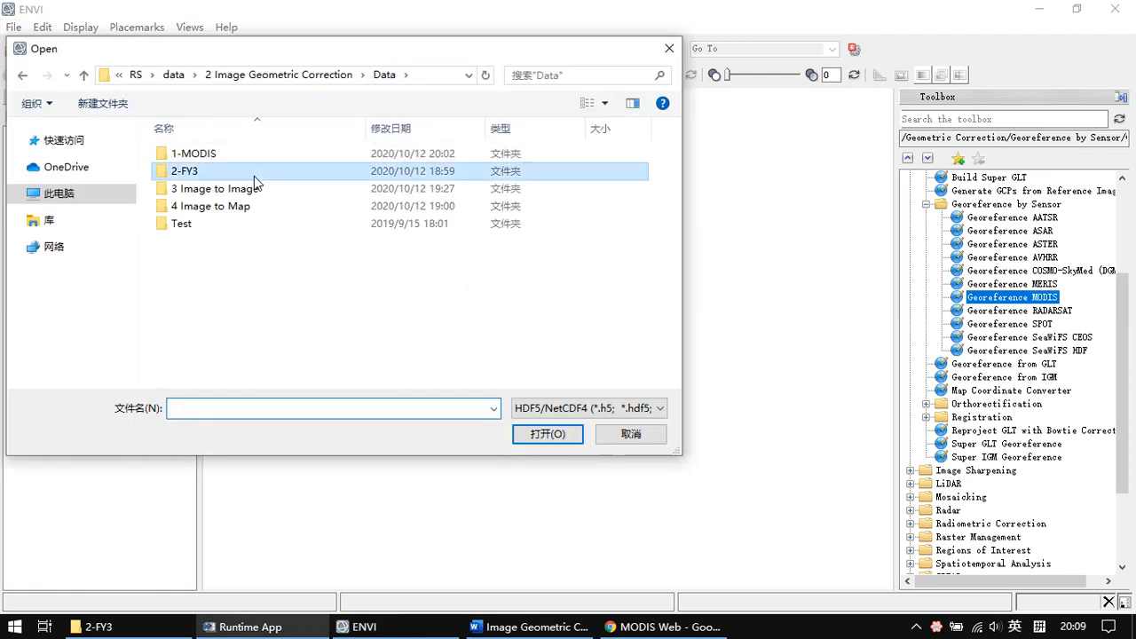
double_click(263, 171)
click(265, 170)
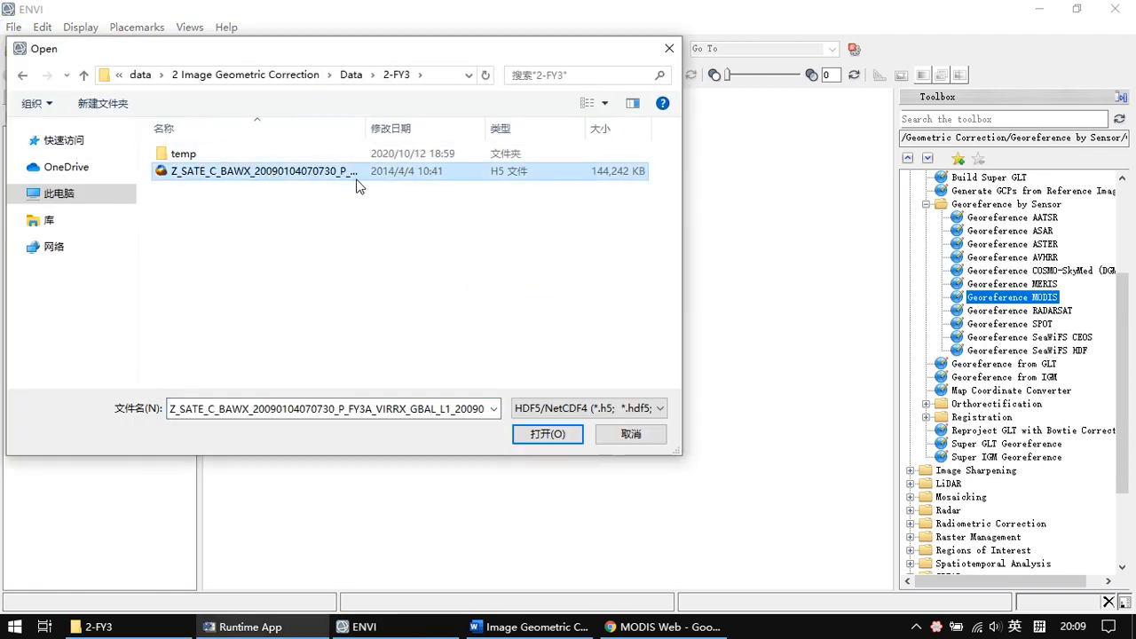
drag(367, 128, 613, 142)
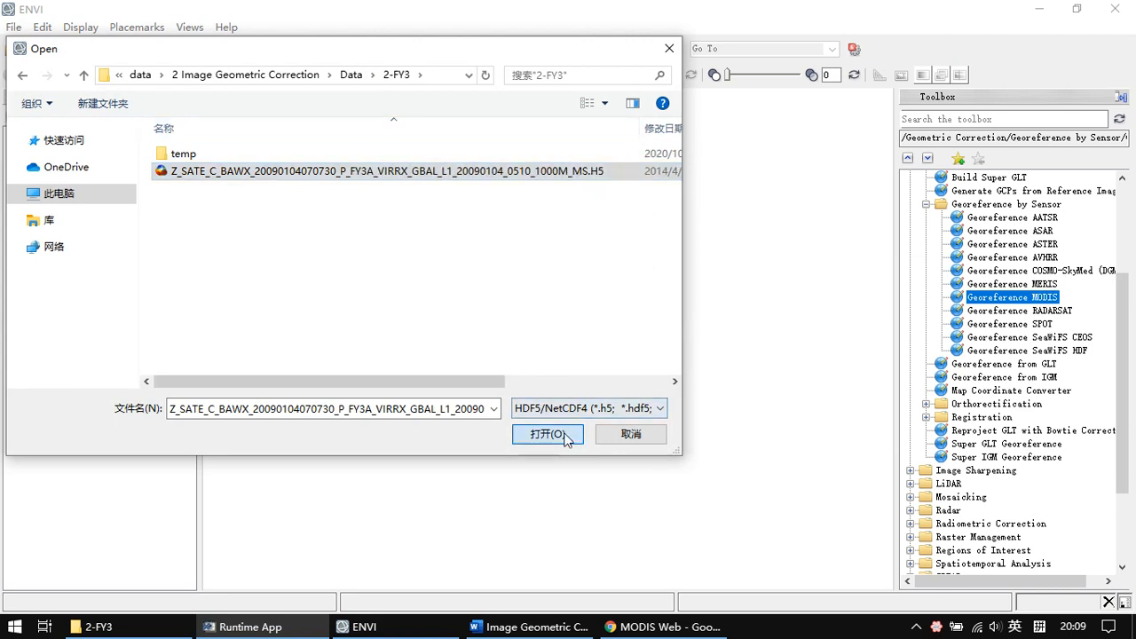
click(563, 434)
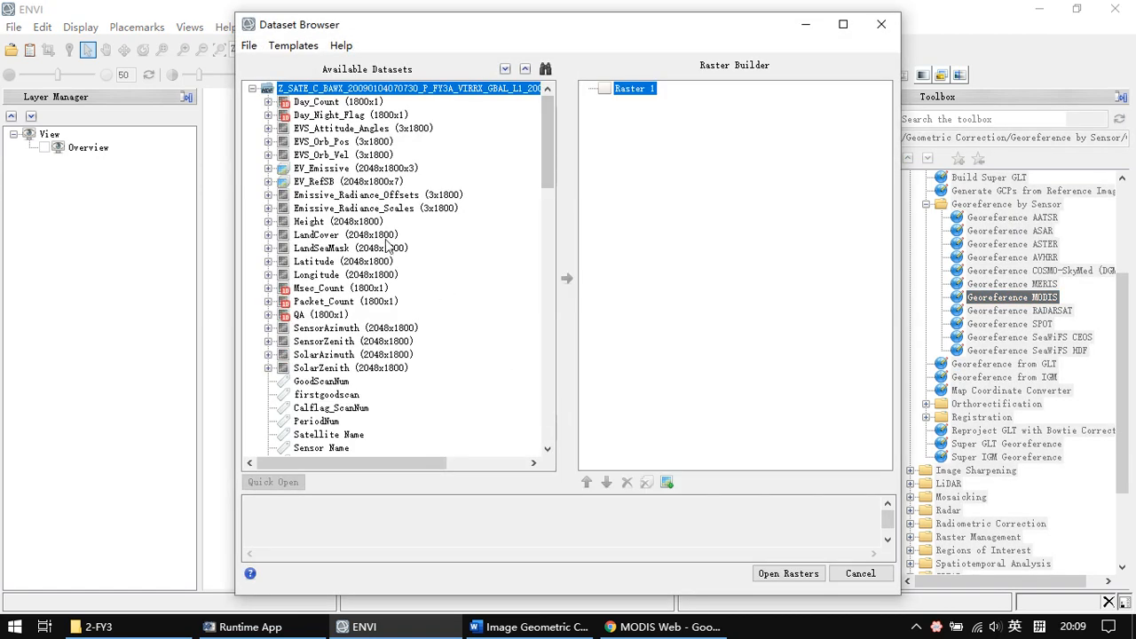
- Add the EV_Emissive dataset to Raster 1 in the Dataset Browser, open the raster and display the whole image
click(332, 170)
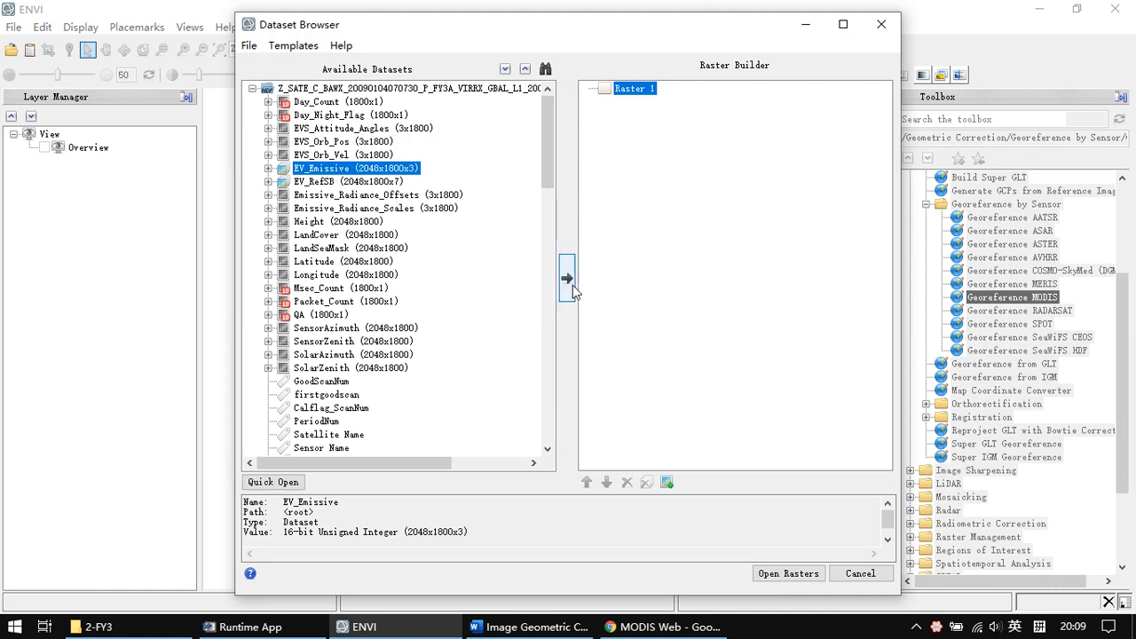
click(568, 279)
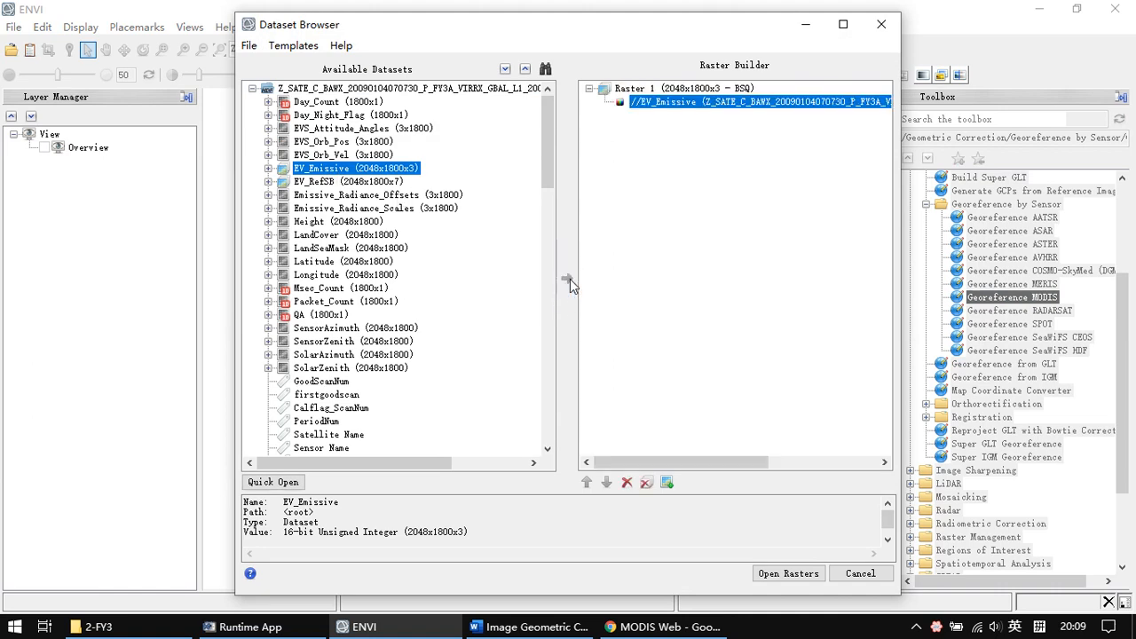
click(788, 573)
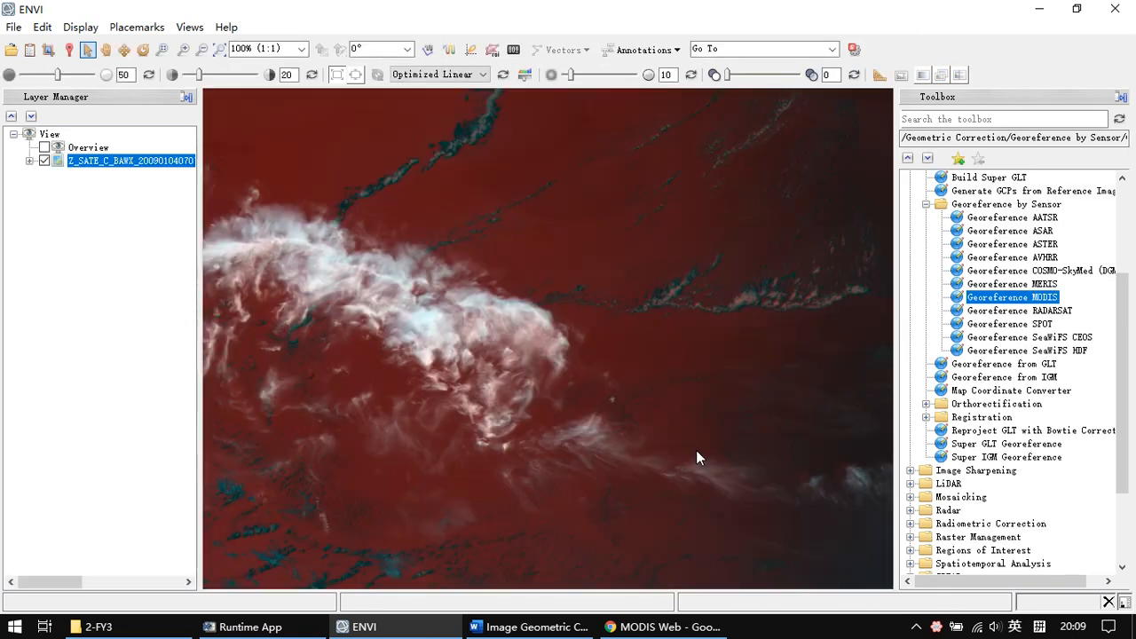
click(221, 49)
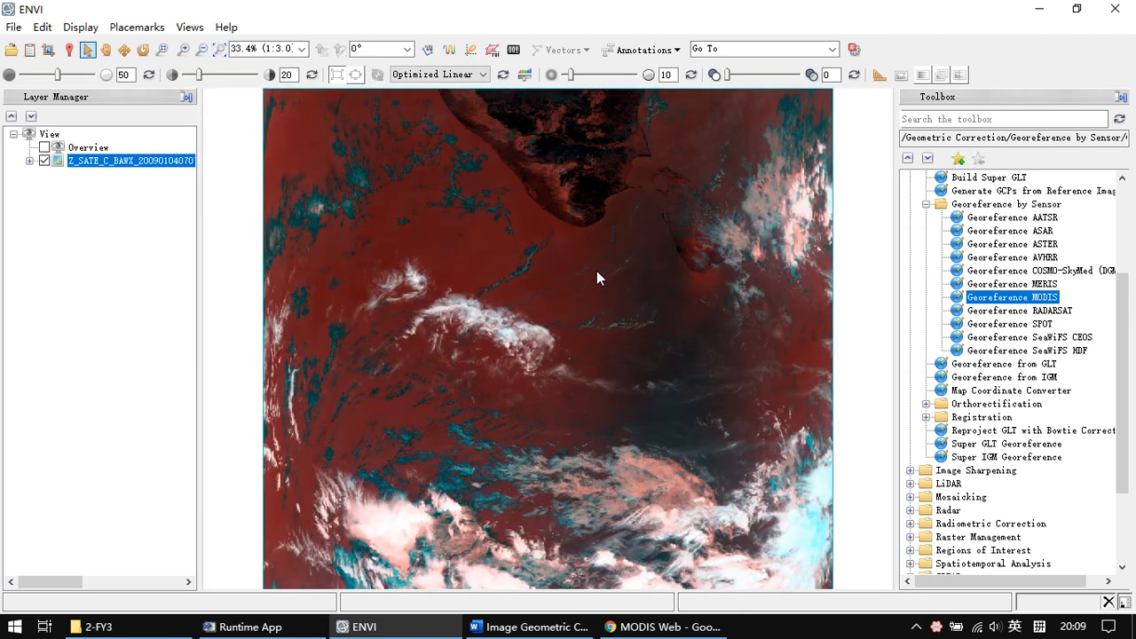
scroll(597, 270, down, 2)
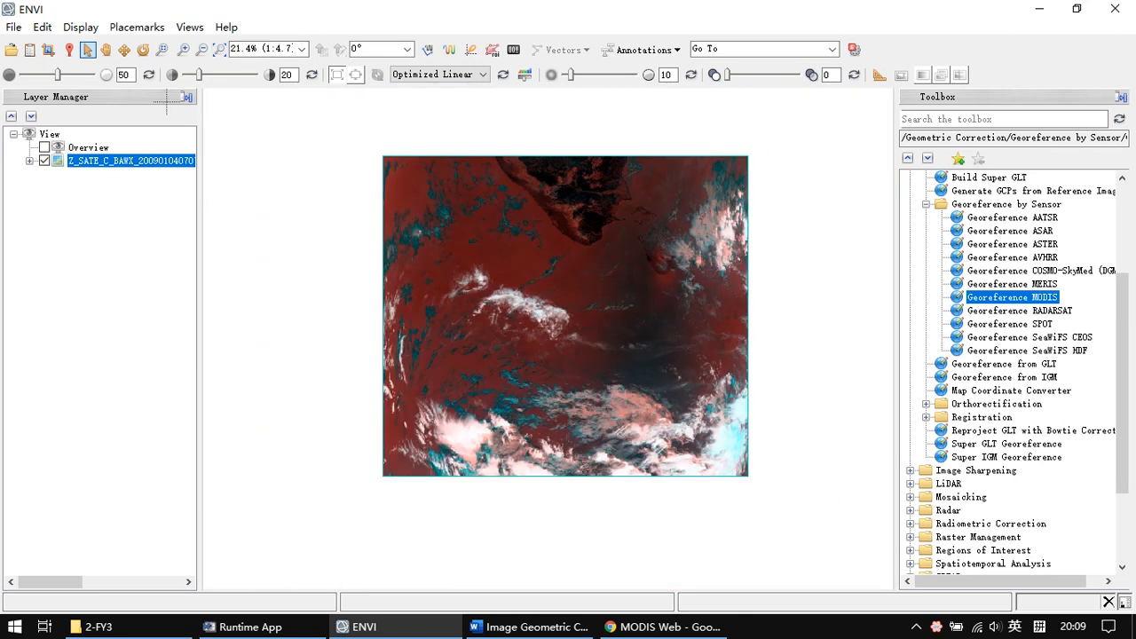
- Overlay the Countries world vector data on the FY3 image
click(13, 26)
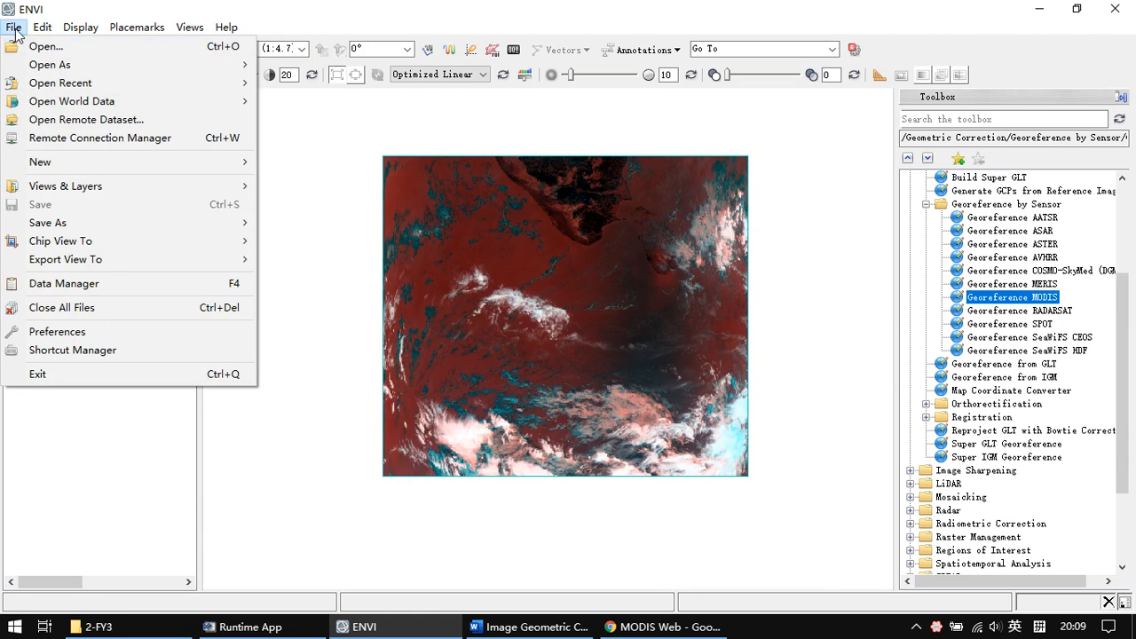
mouse_move(97, 105)
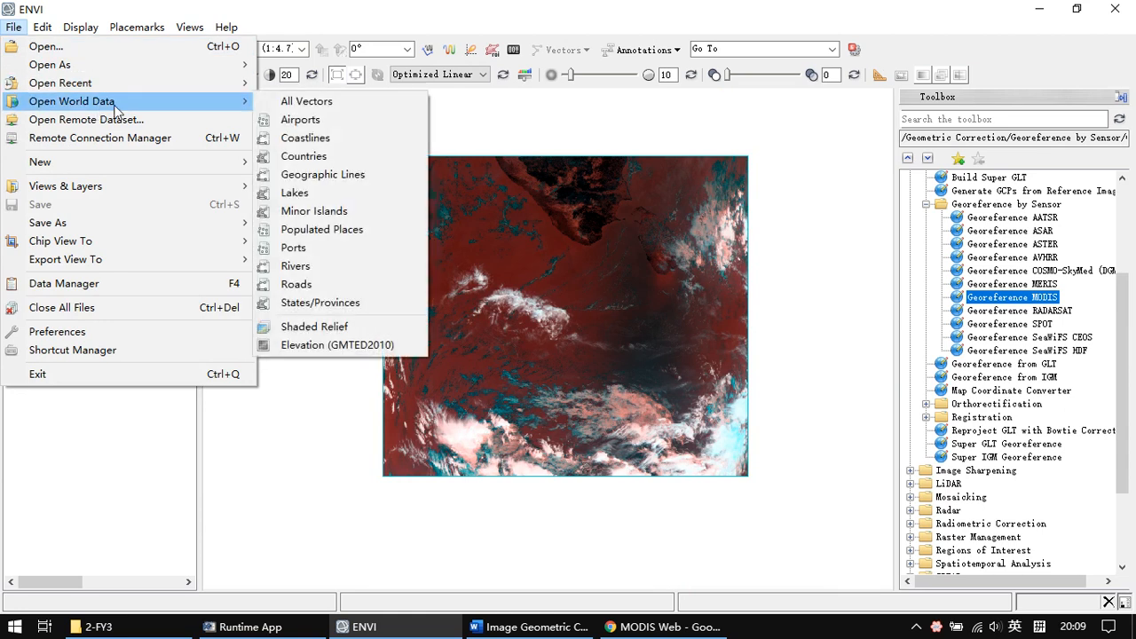
click(345, 157)
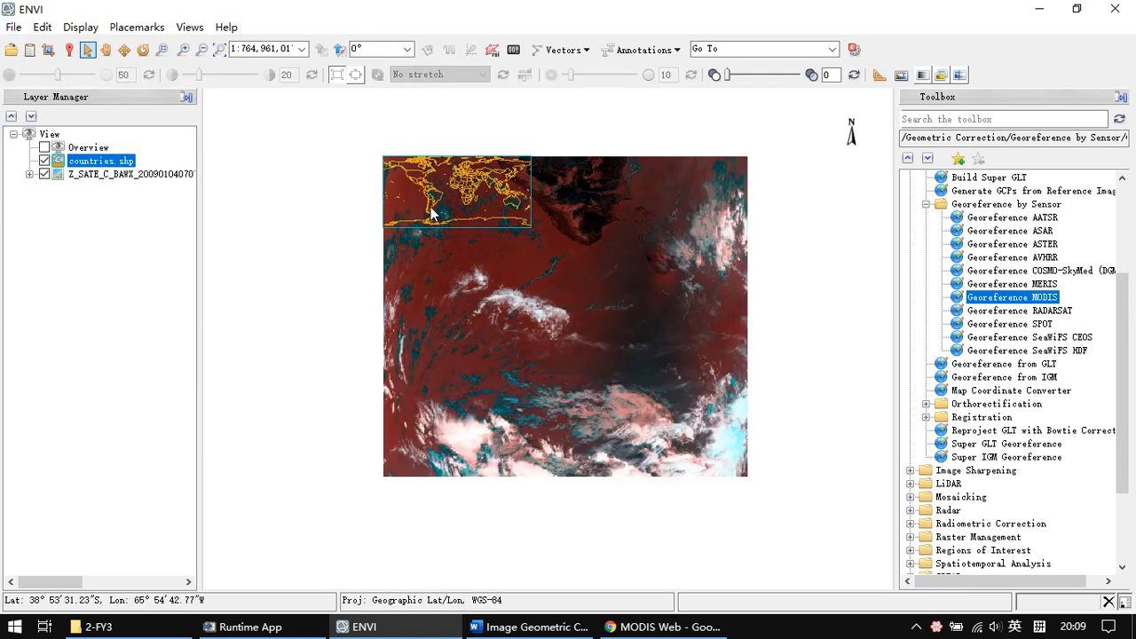
- Examine where the country boundaries fall on the FY3 image, toggling the countries.shp layer off and on
scroll(480, 187, down, 2)
scroll(481, 186, up, 2)
scroll(480, 186, up, 1)
scroll(426, 147, down, 1)
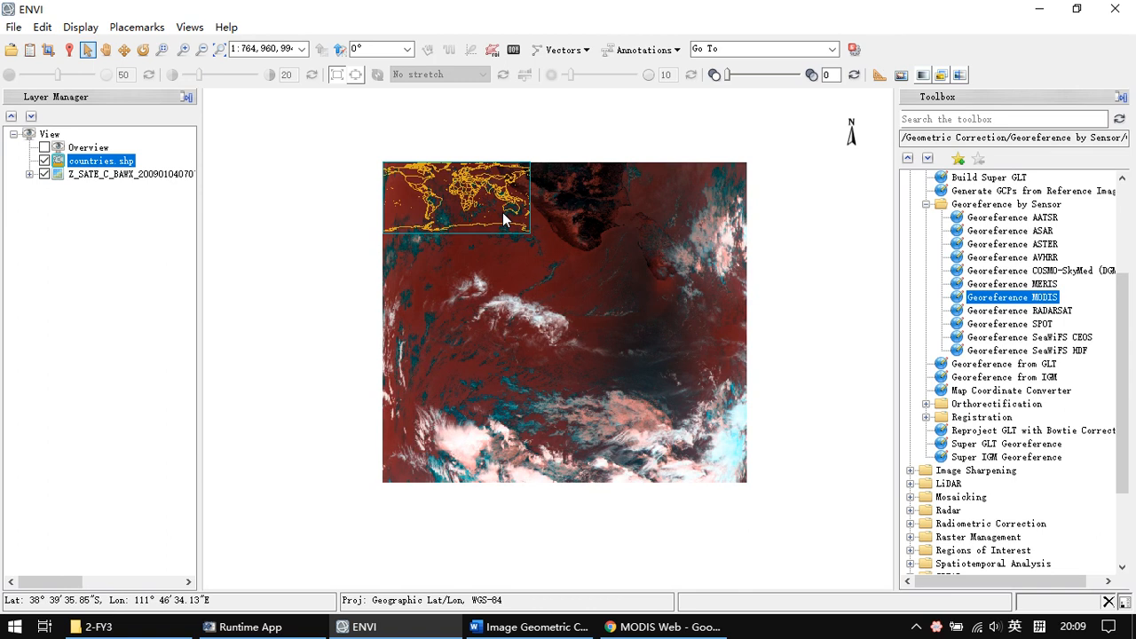
scroll(495, 177, down, 1)
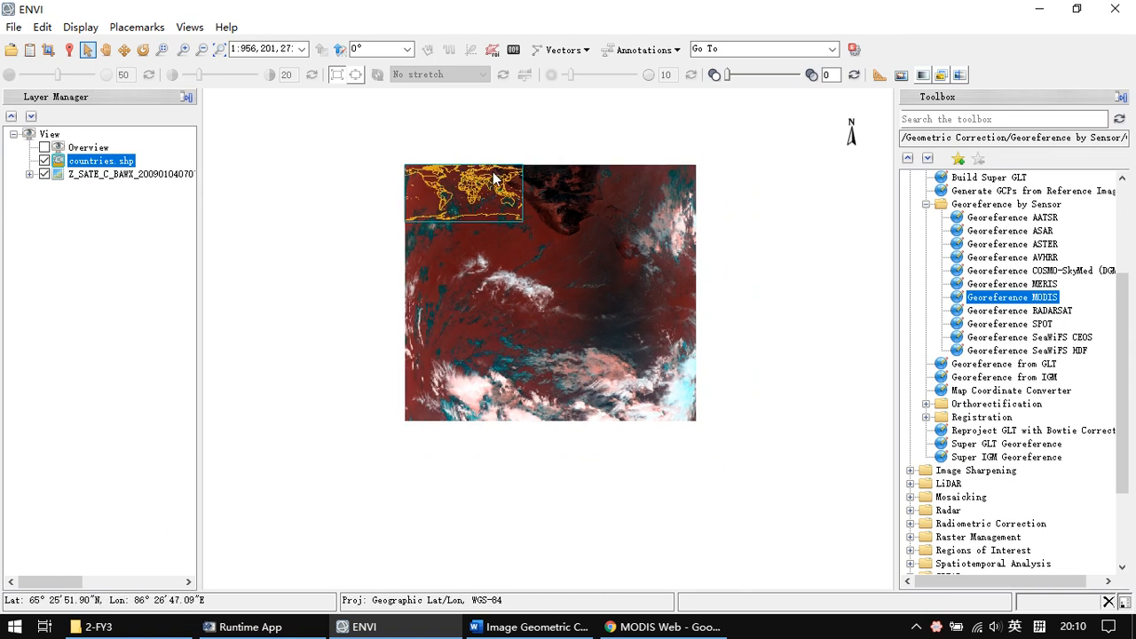
scroll(492, 178, up, 5)
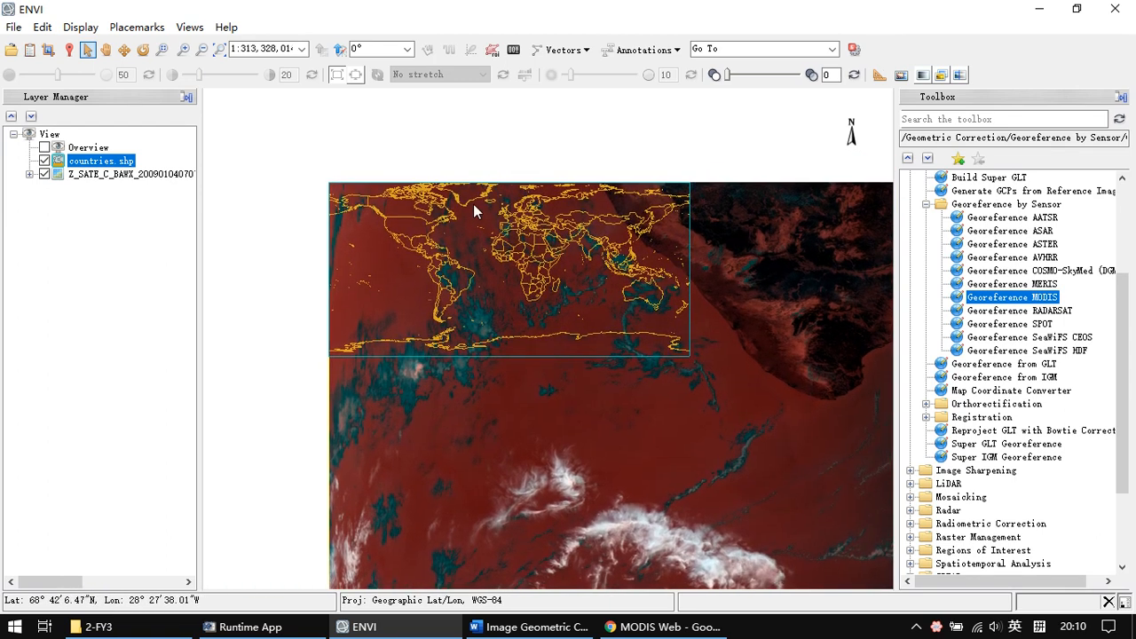
scroll(482, 229, up, 1)
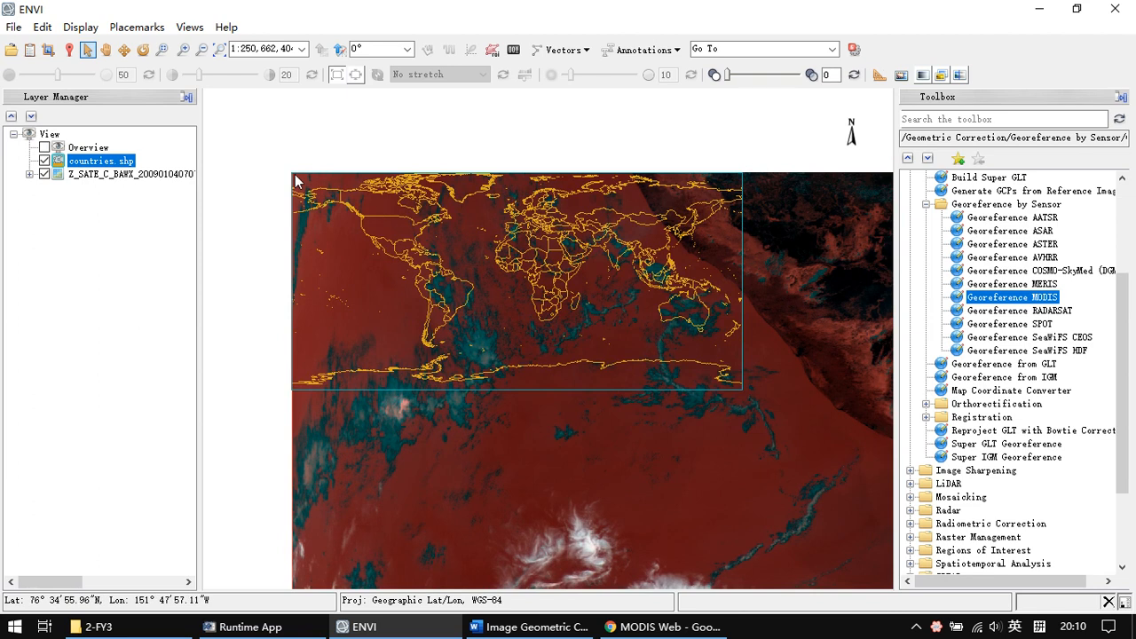
click(44, 161)
click(44, 161)
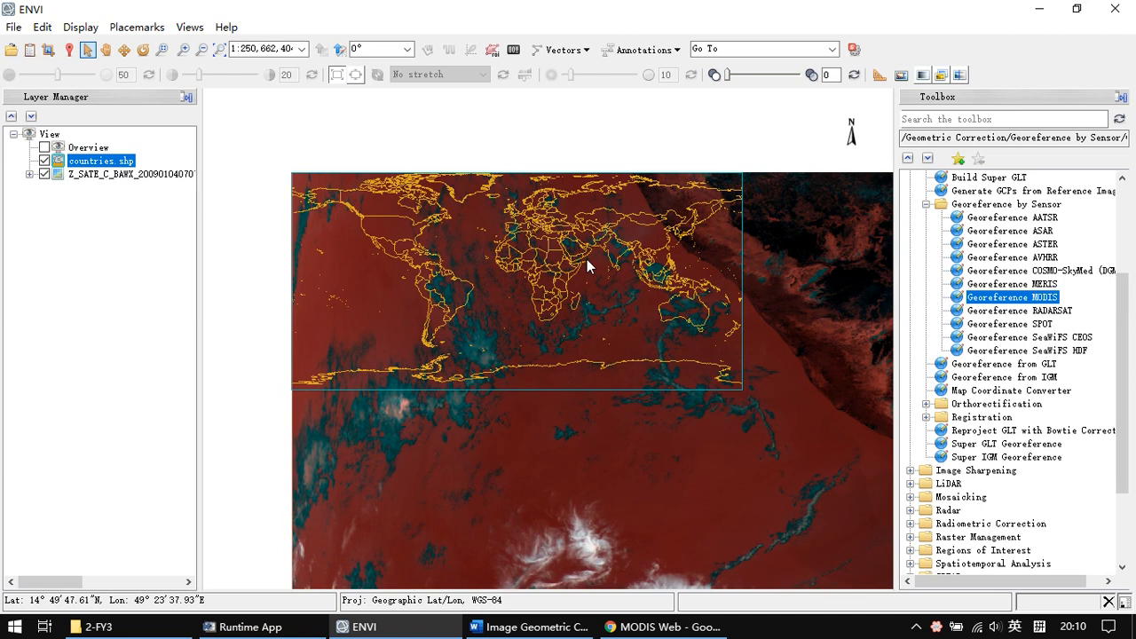
- Compare the coastline in the FY3 image with the country boundaries and bring the whole image into view
click(710, 347)
drag(784, 362, 661, 324)
drag(723, 352, 776, 377)
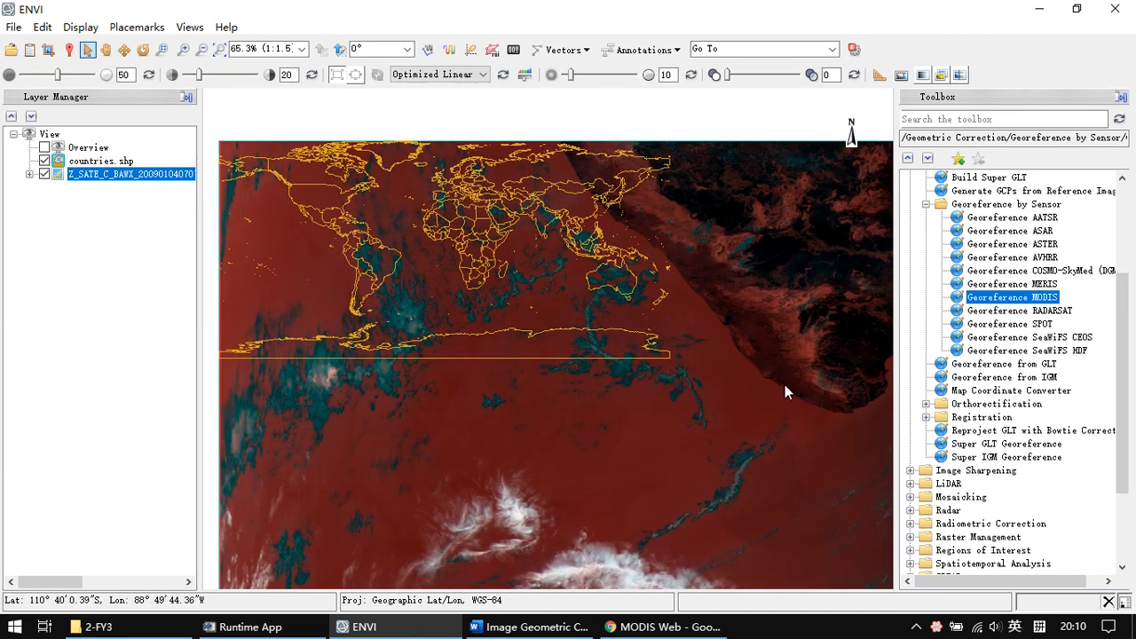
scroll(845, 326, down, 5)
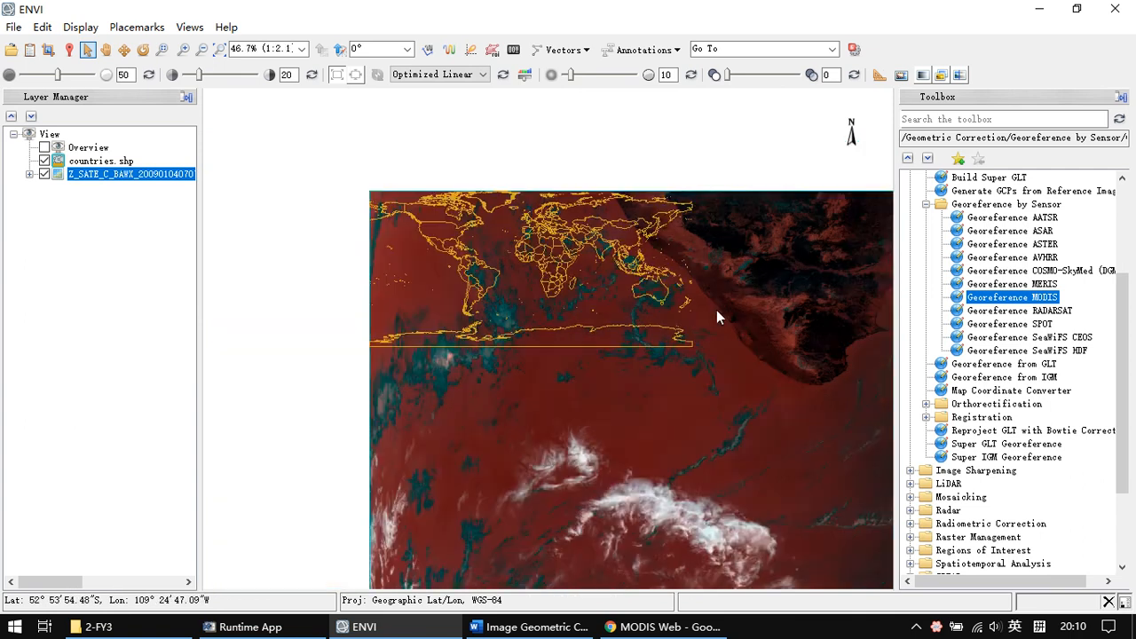
drag(762, 370, 533, 284)
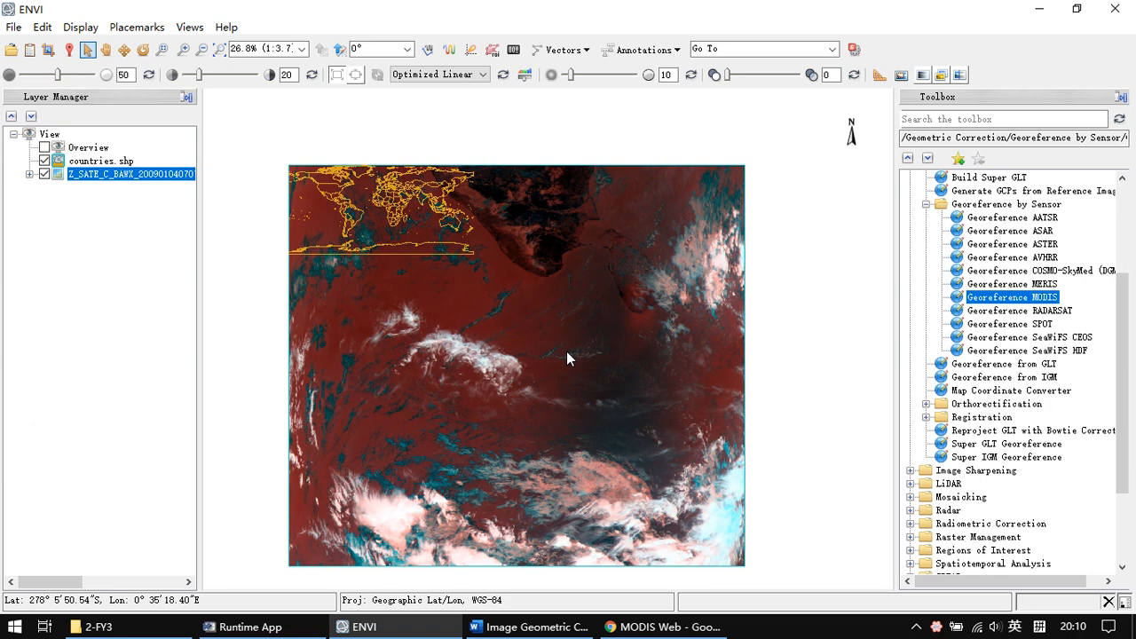
- Switch to File Explorer, open the 3 Image to Image data folder and select bldr_sp.img and bldr_tm.img
click(97, 626)
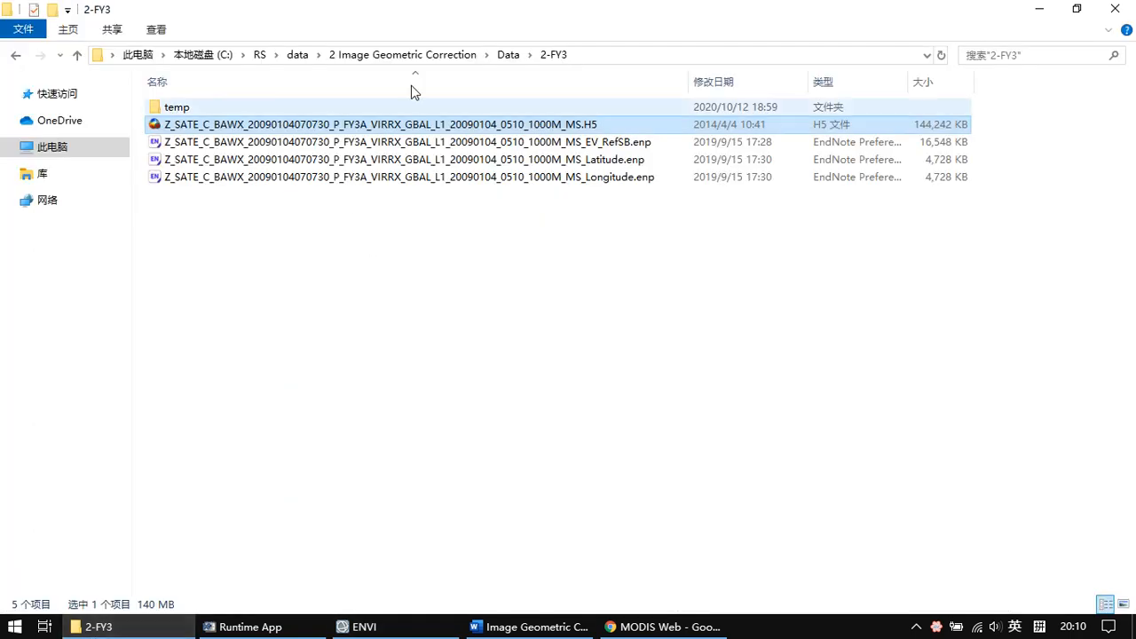
click(515, 58)
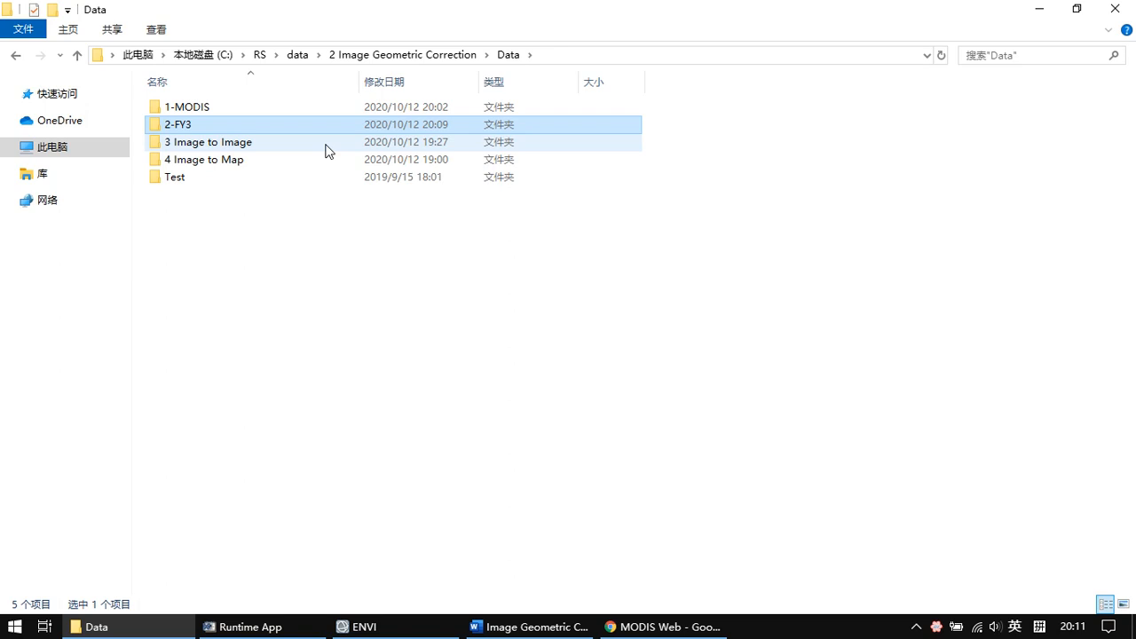
click(282, 148)
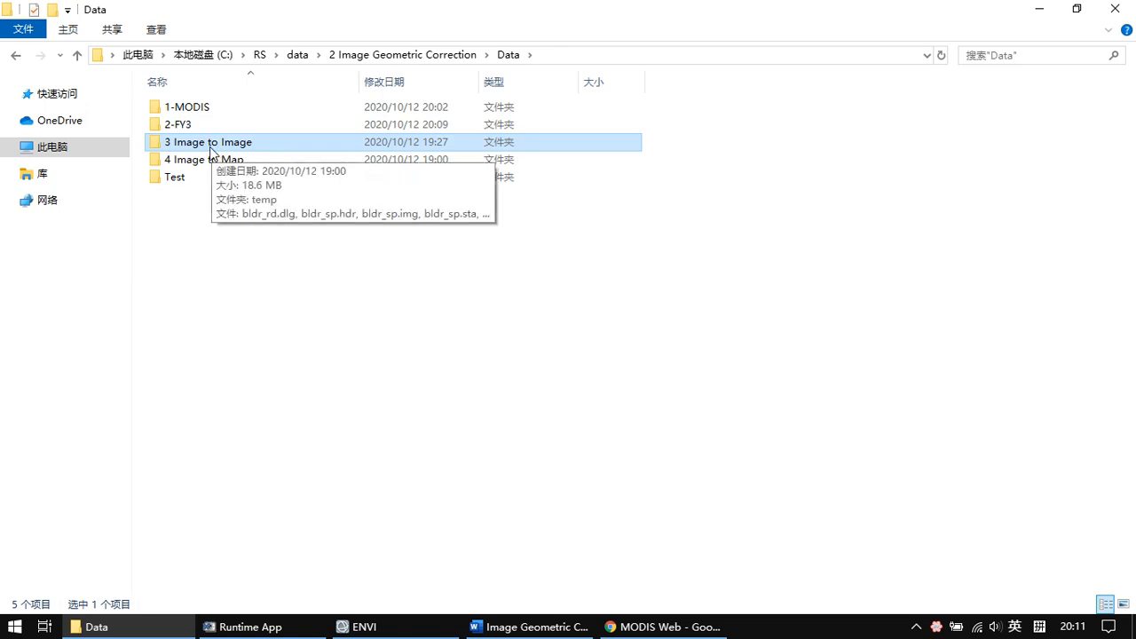
double_click(211, 151)
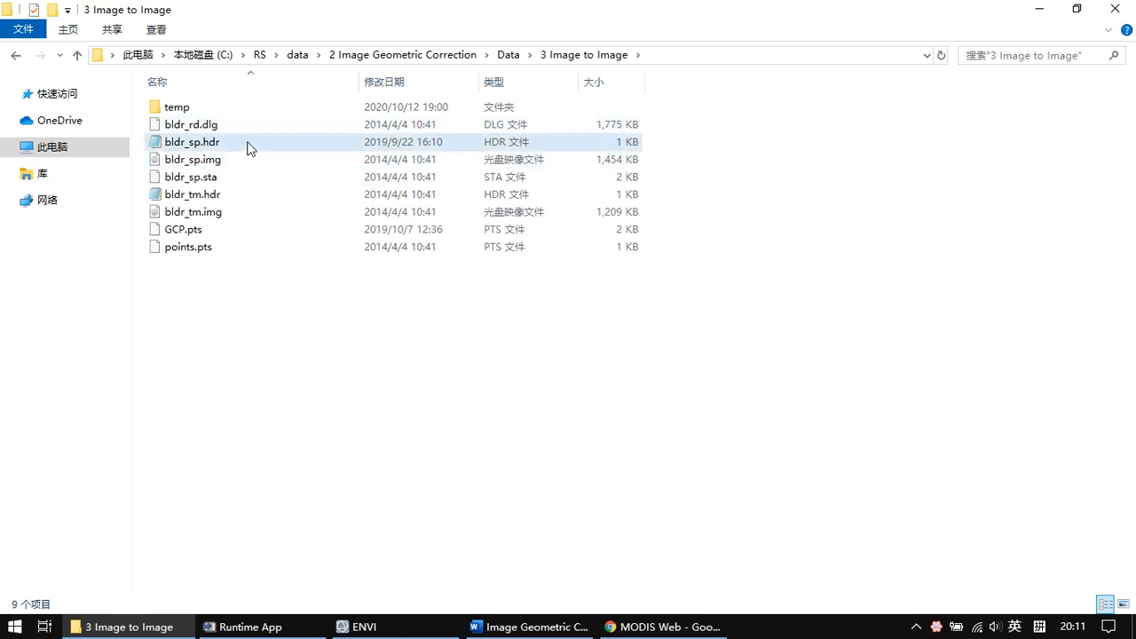
click(250, 146)
click(223, 161)
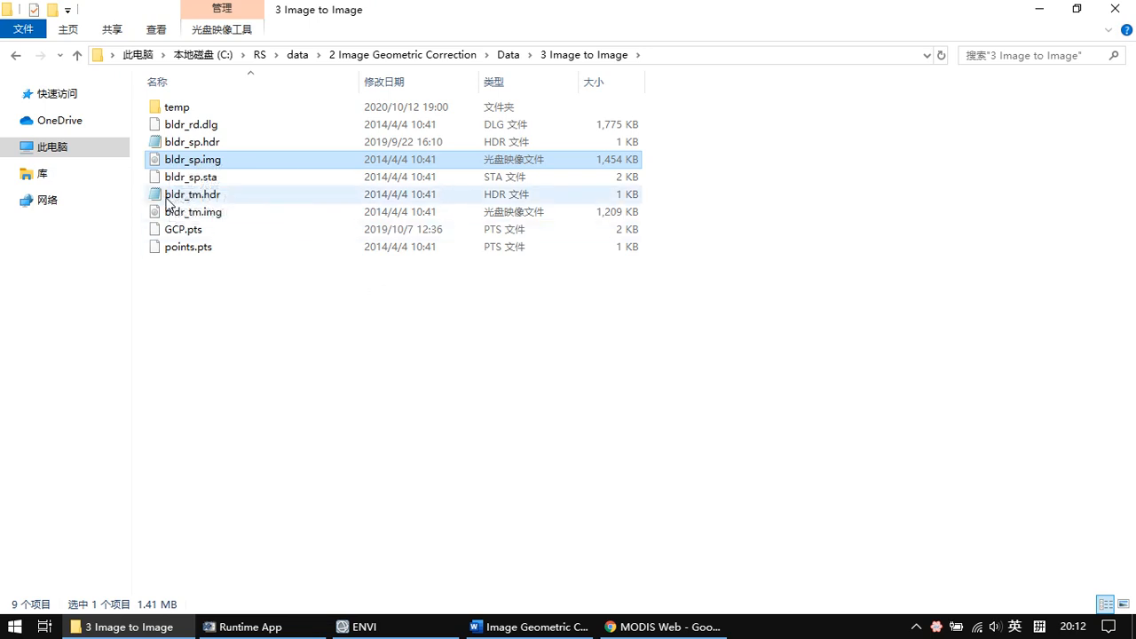
ctrl+click(173, 213)
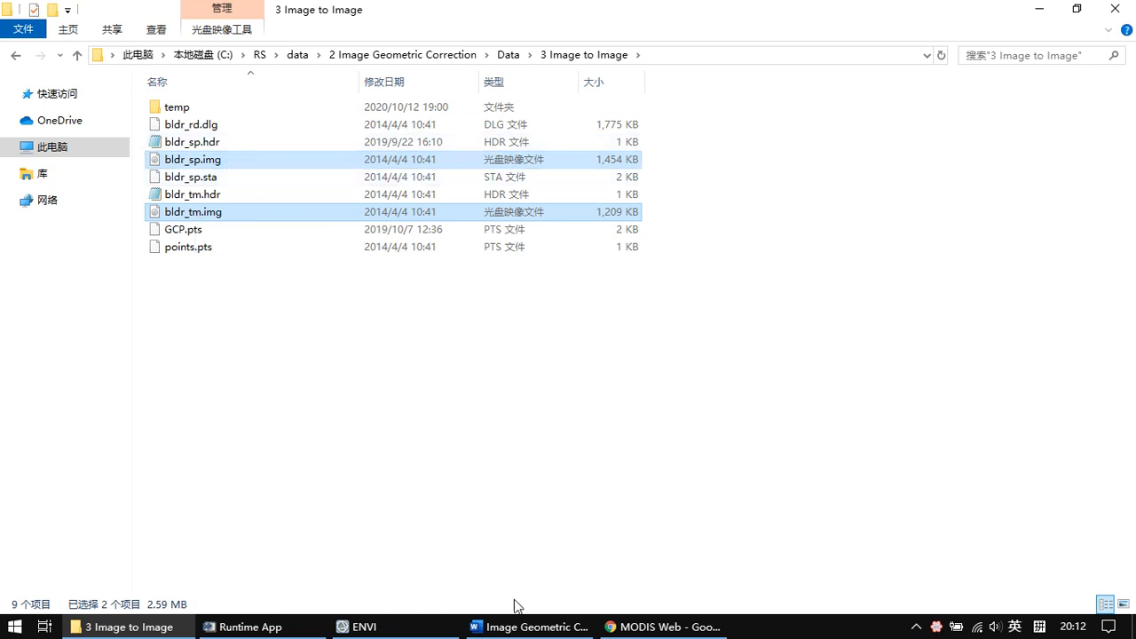
- Switch to ENVI, close all open files, and move the Data Manager window clear of the layer list
click(417, 629)
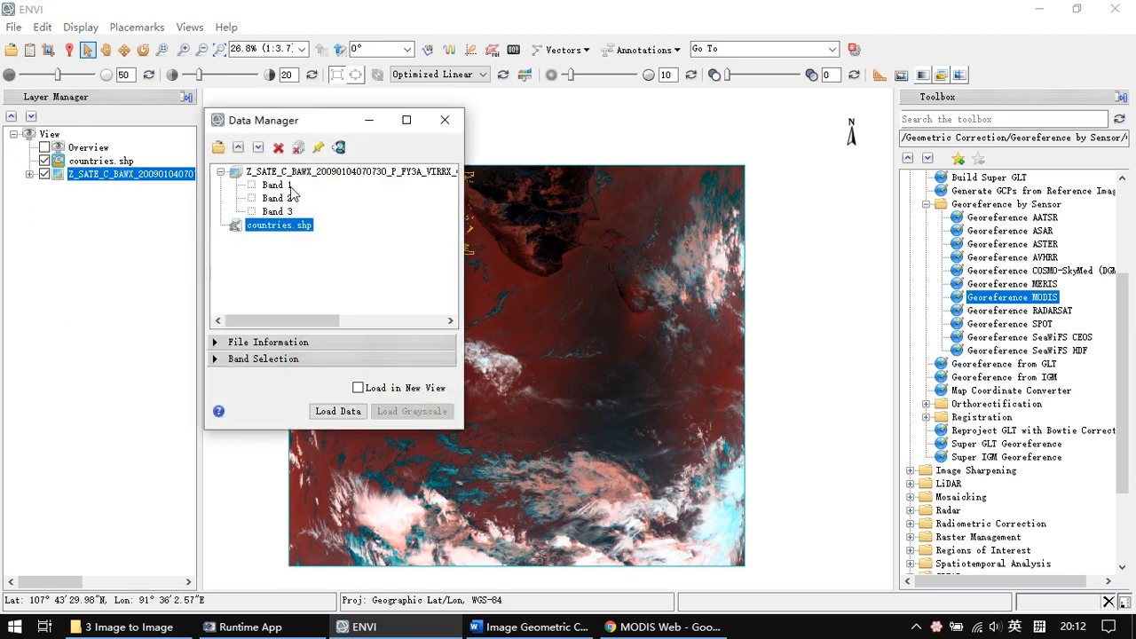
click(298, 148)
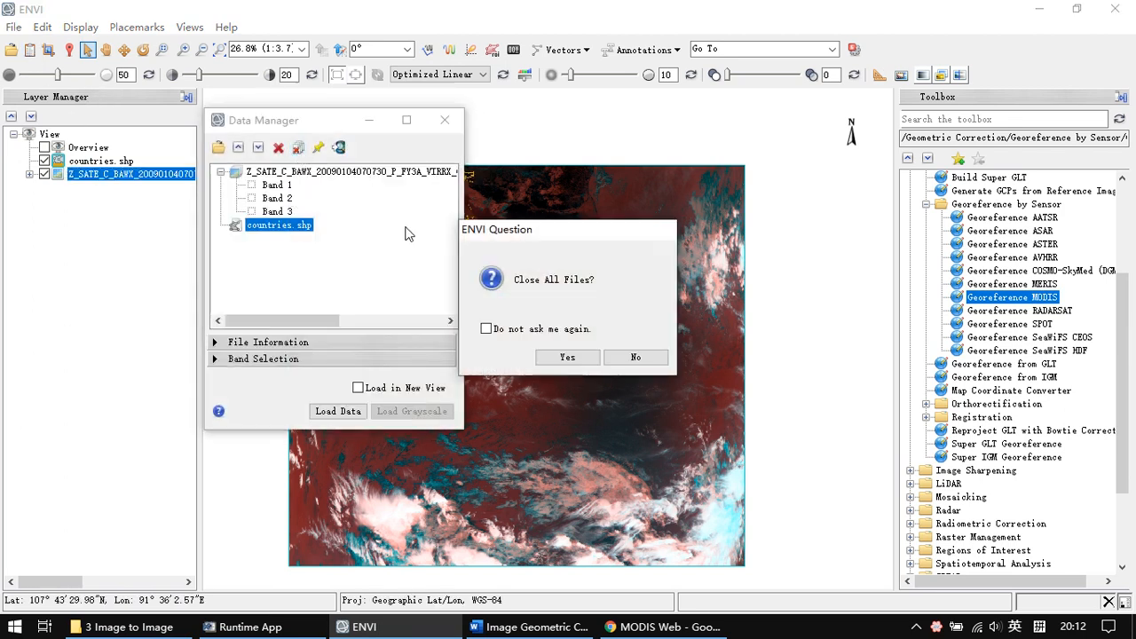
click(563, 359)
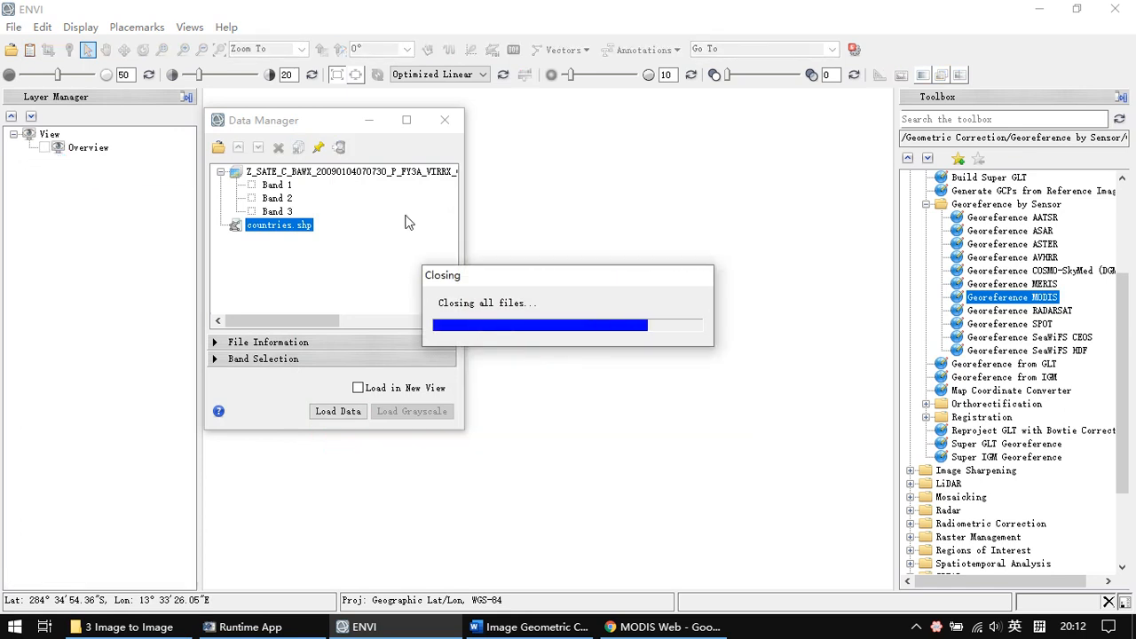
drag(328, 122, 406, 120)
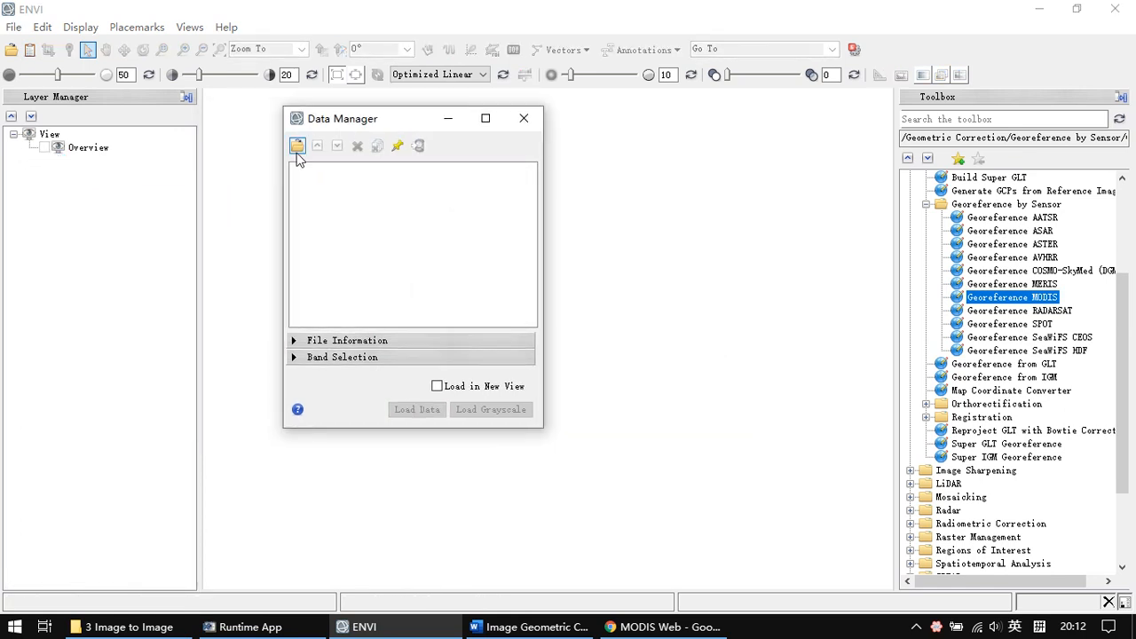
- Load bldr_sp.img and bldr_tm.img from File Explorer into ENVI and show both images at full extent
click(125, 626)
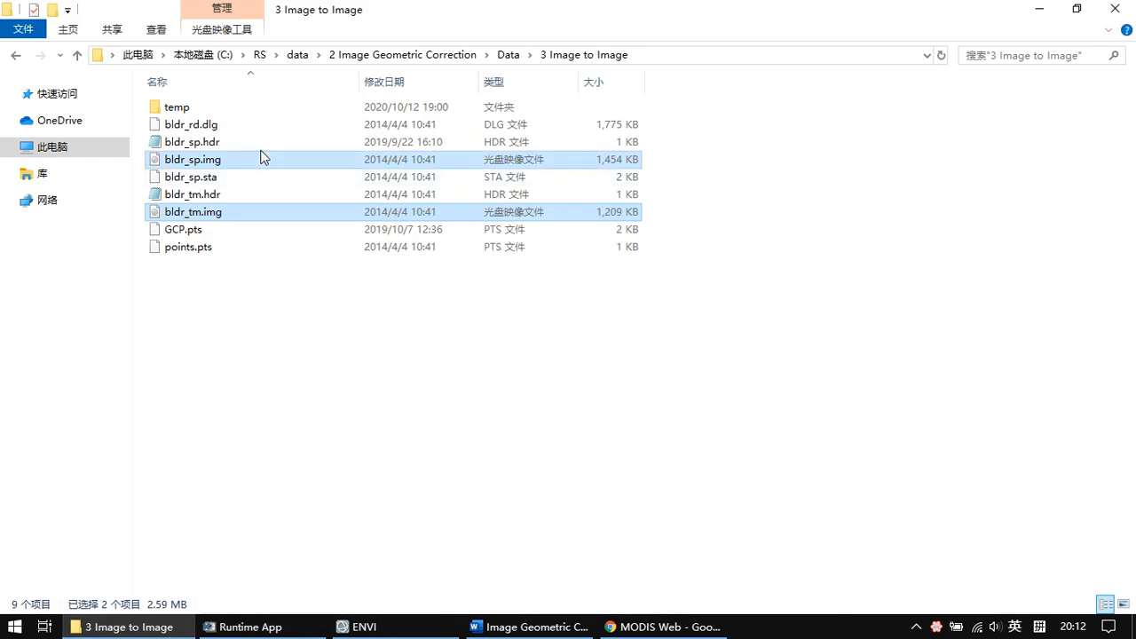
drag(221, 163, 679, 483)
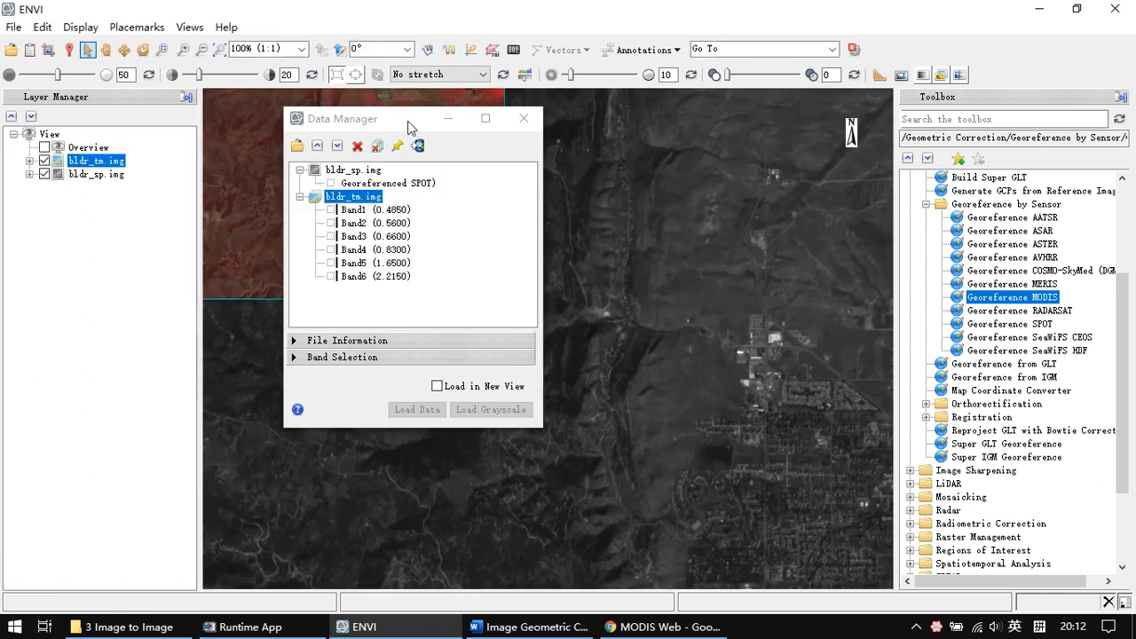
drag(407, 128, 143, 244)
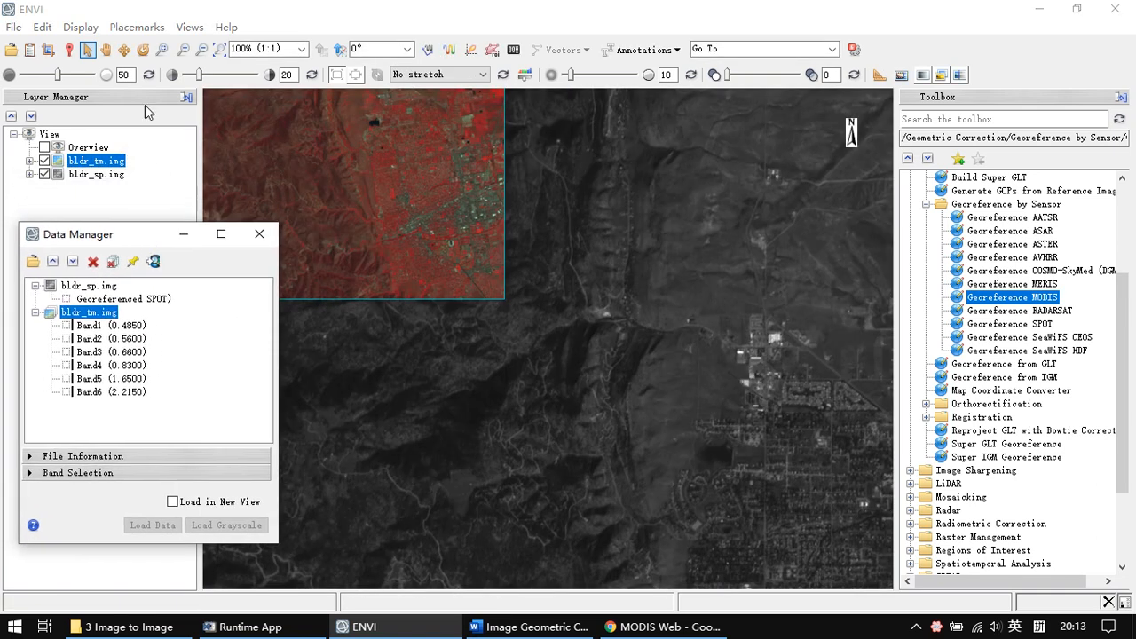
click(222, 52)
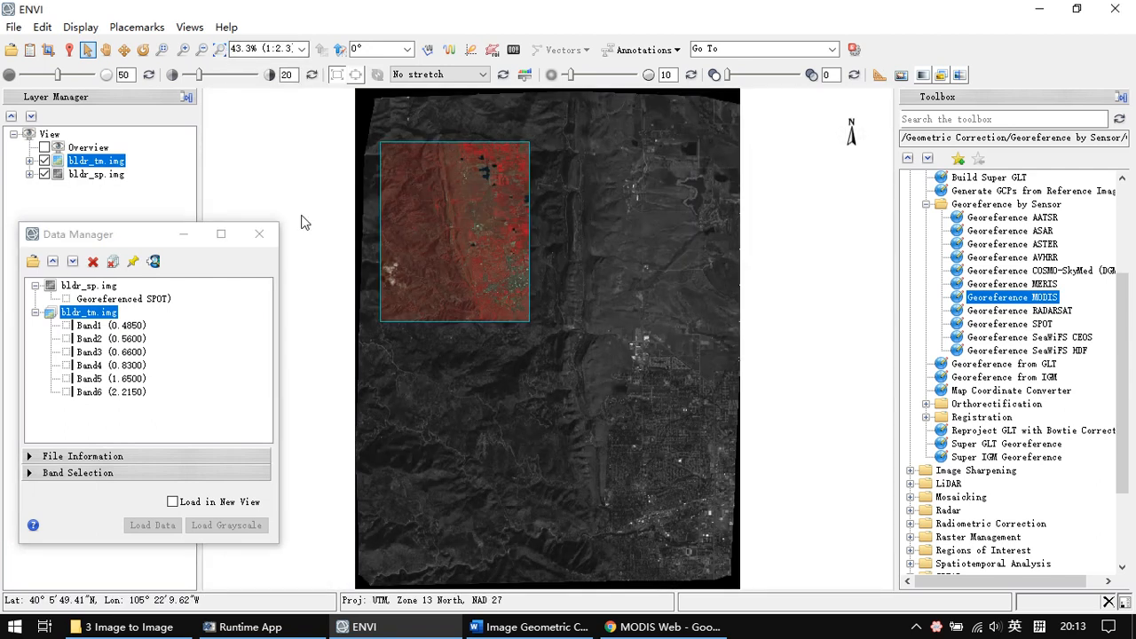
- Compare the bldr_tm.img overlay with the bldr_sp.img base image by toggling the bldr_tm.img layer off and on
drag(152, 237, 195, 234)
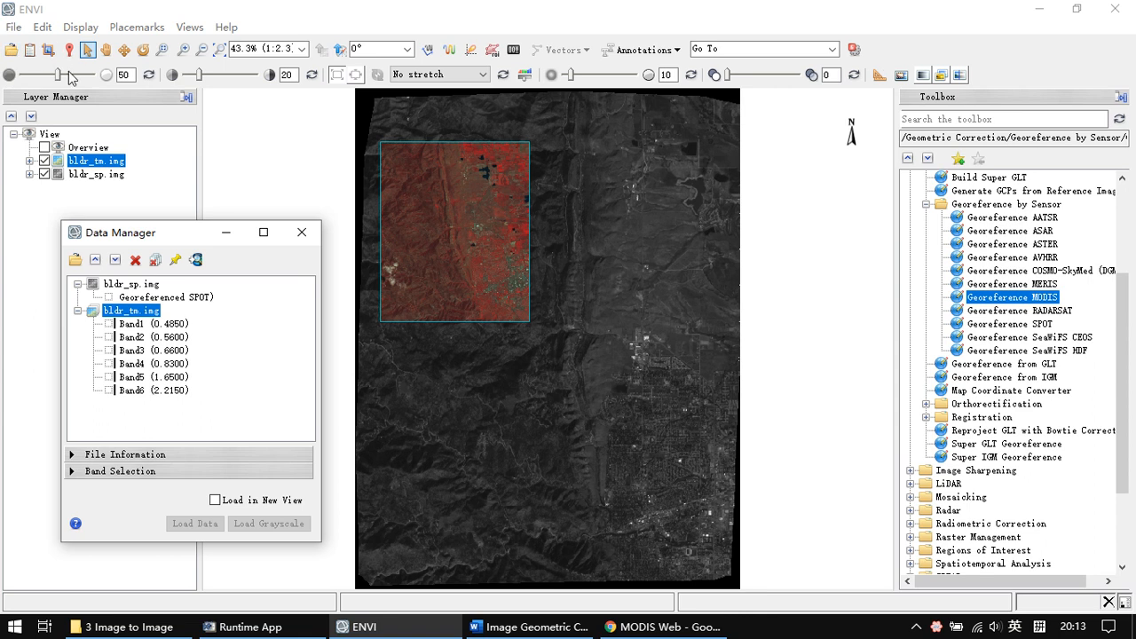
drag(159, 237, 183, 213)
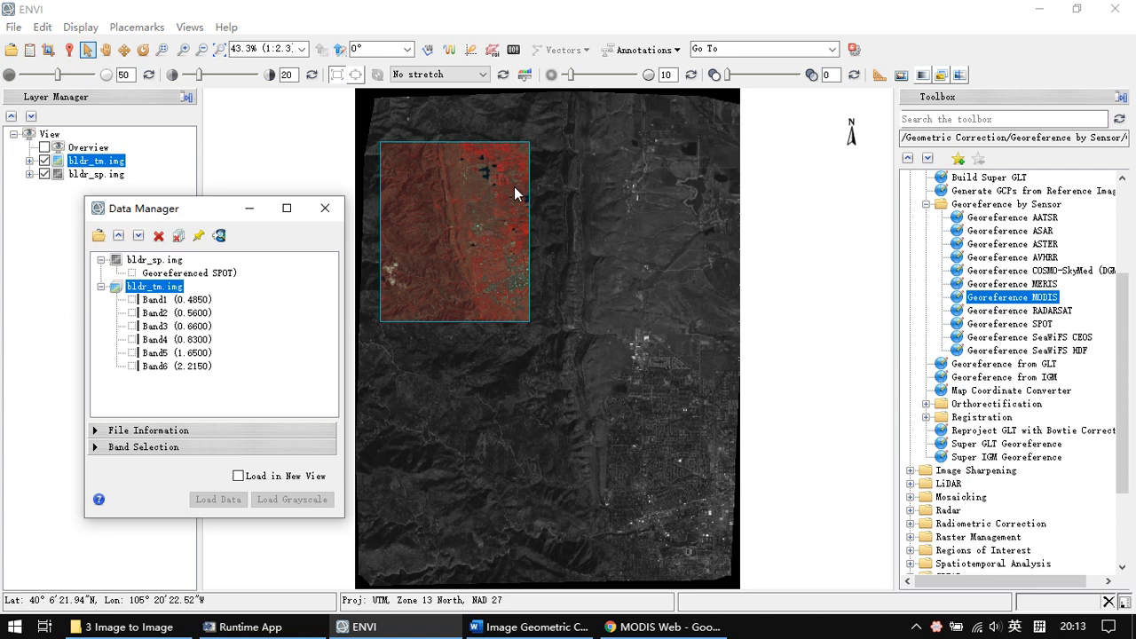
click(43, 160)
click(43, 161)
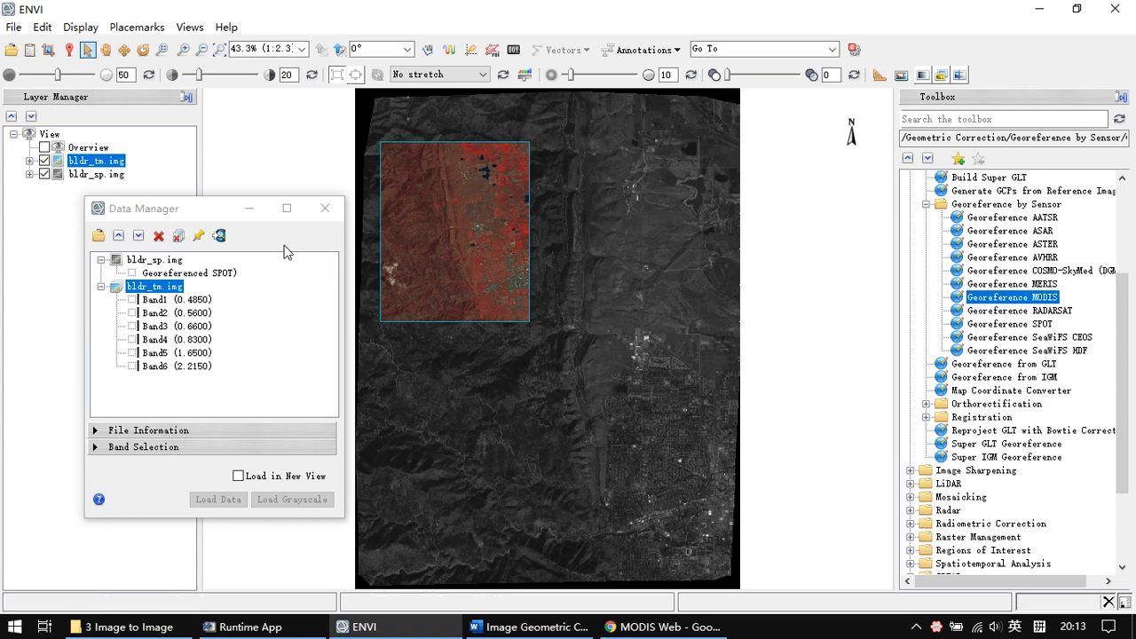
- Examine the file information of bldr_sp.img and bldr_tm.img, comparing their projection, datum and pixel size entries
drag(206, 220, 226, 180)
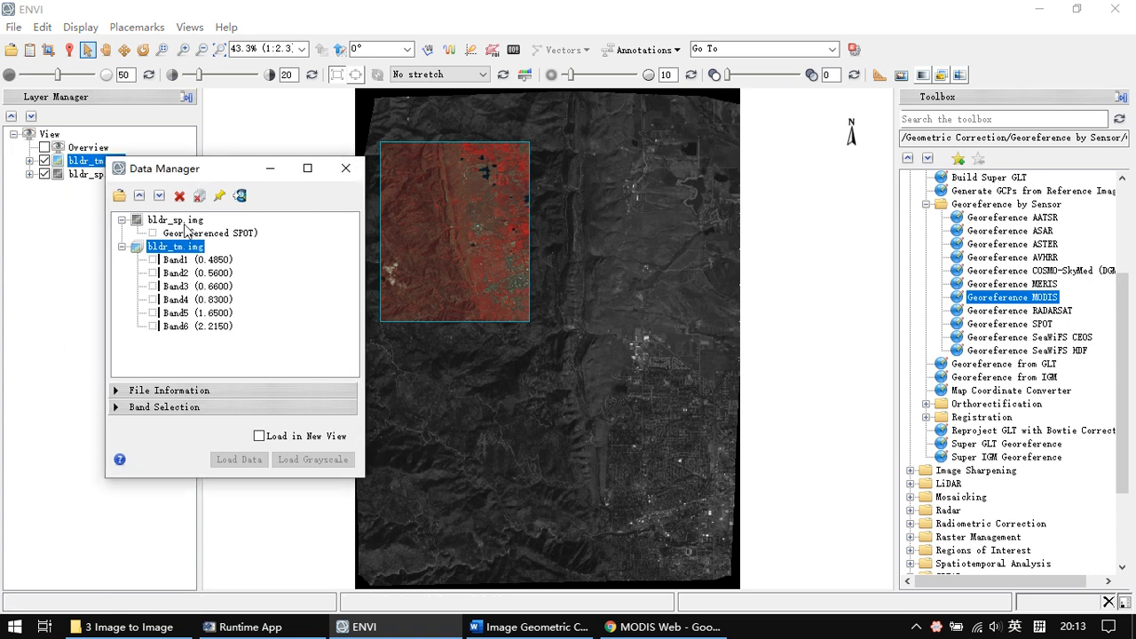
click(182, 234)
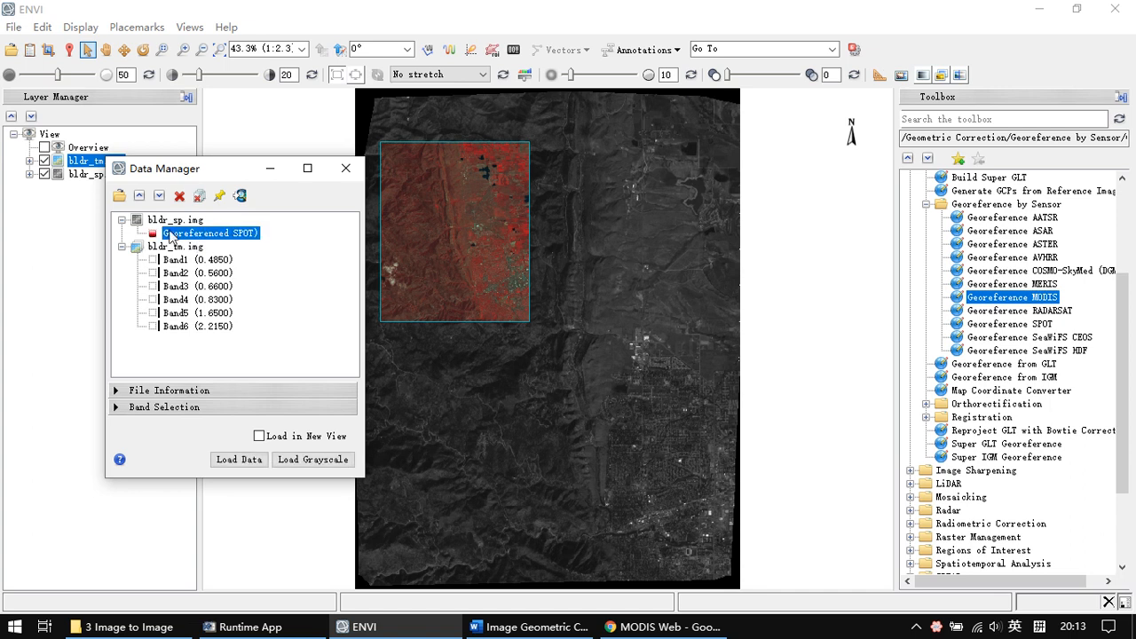
click(148, 391)
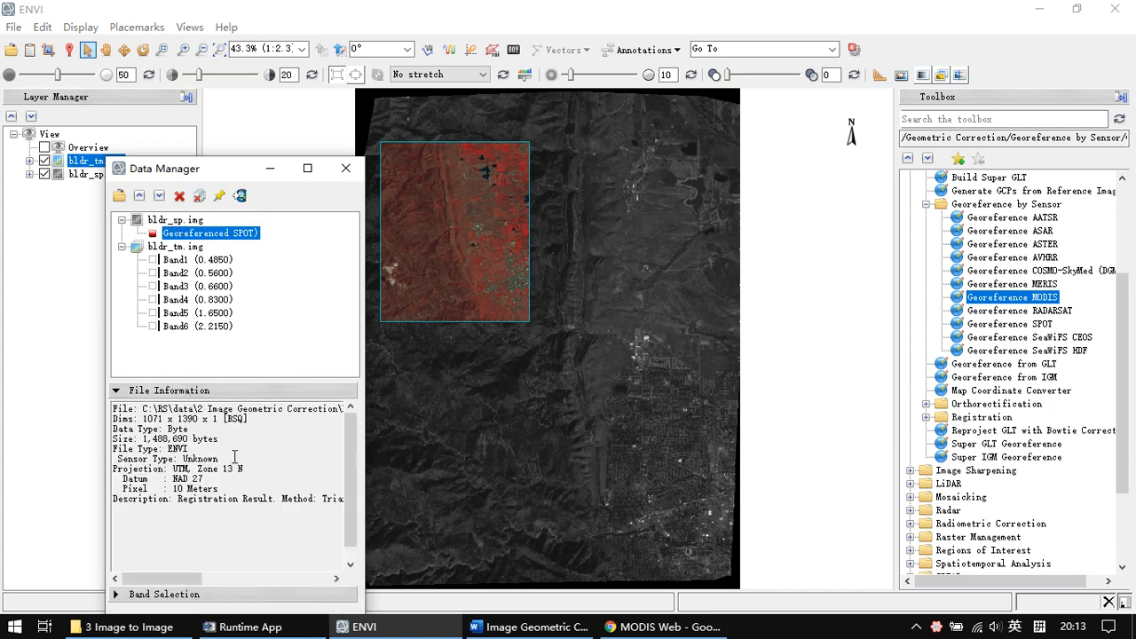
drag(116, 469, 226, 502)
click(238, 497)
drag(153, 470, 239, 497)
click(254, 494)
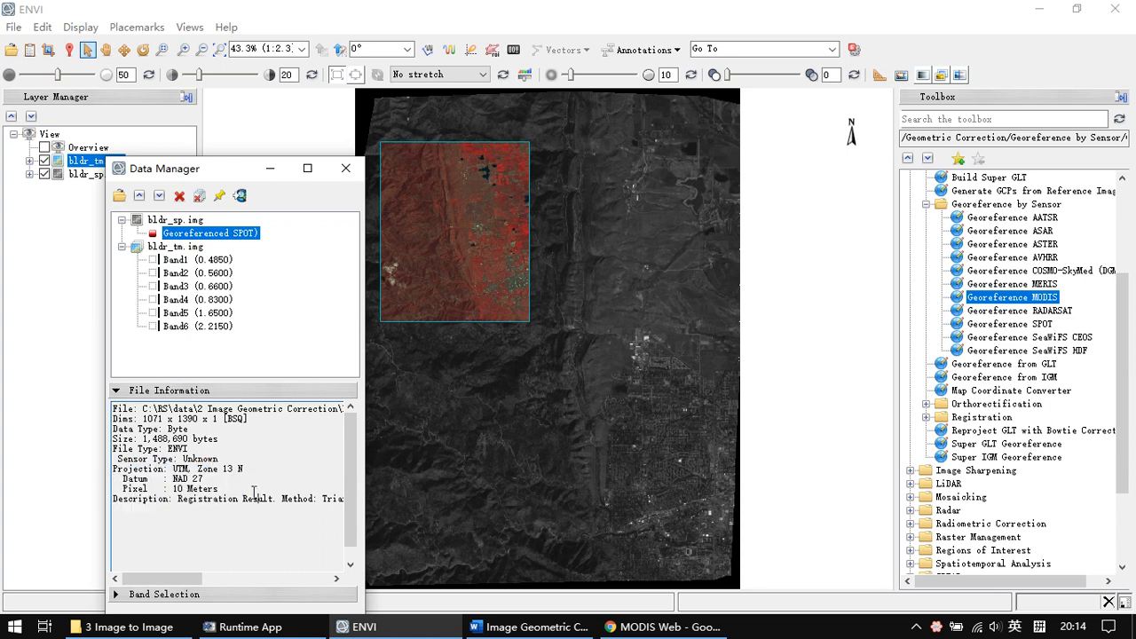
mouse_move(123, 480)
mouse_down()
mouse_move(252, 493)
mouse_move(114, 476)
mouse_up()
click(165, 487)
drag(218, 489, 114, 452)
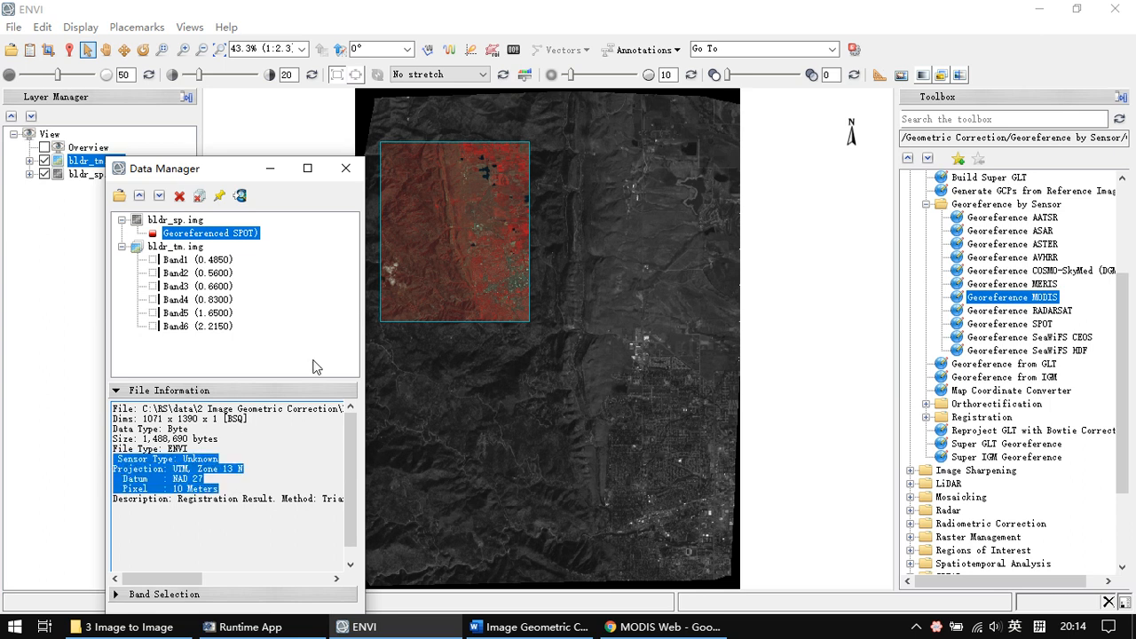
click(188, 248)
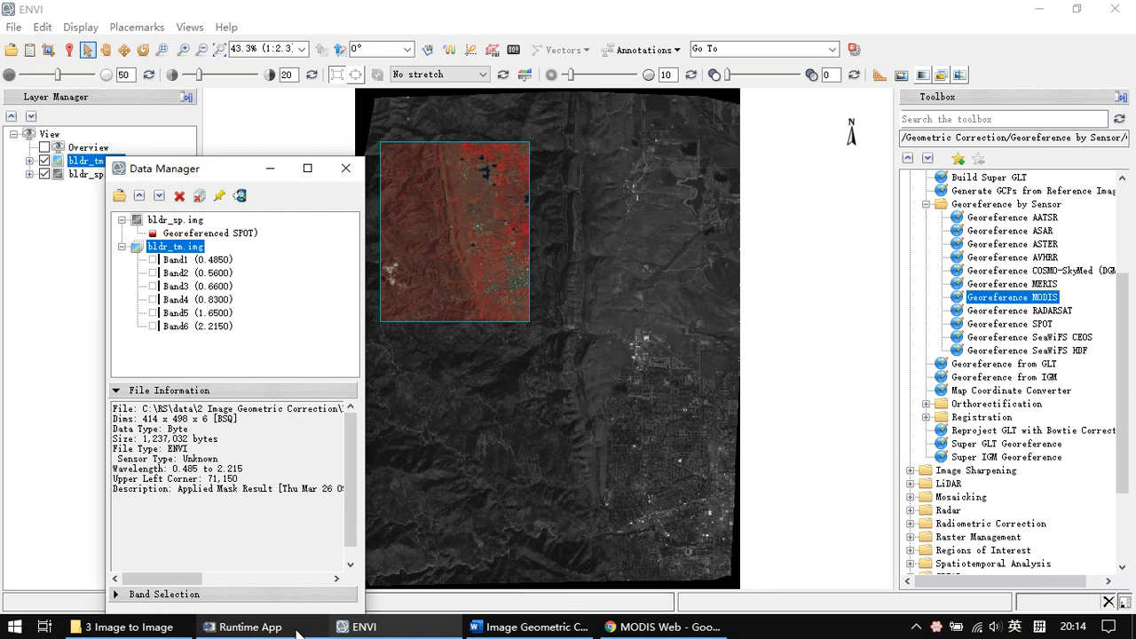
- Load taian-drg.tif from File Explorer's 4 Image to Map data folder into ENVI, and close bldr_sp.img and bldr_tm.img
click(124, 627)
click(504, 55)
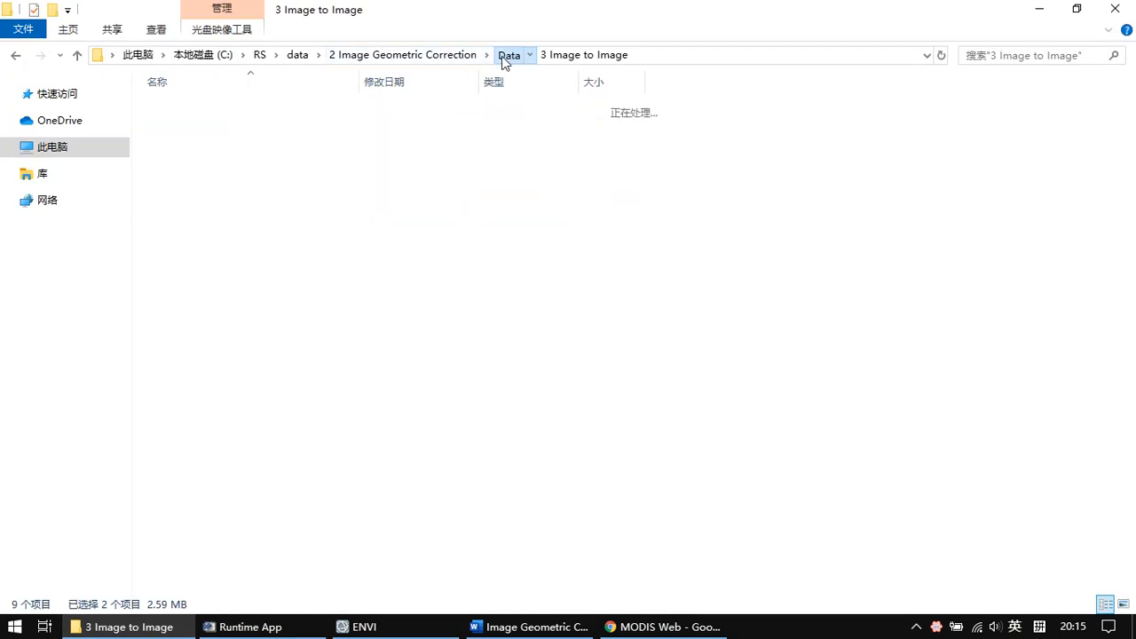
click(286, 162)
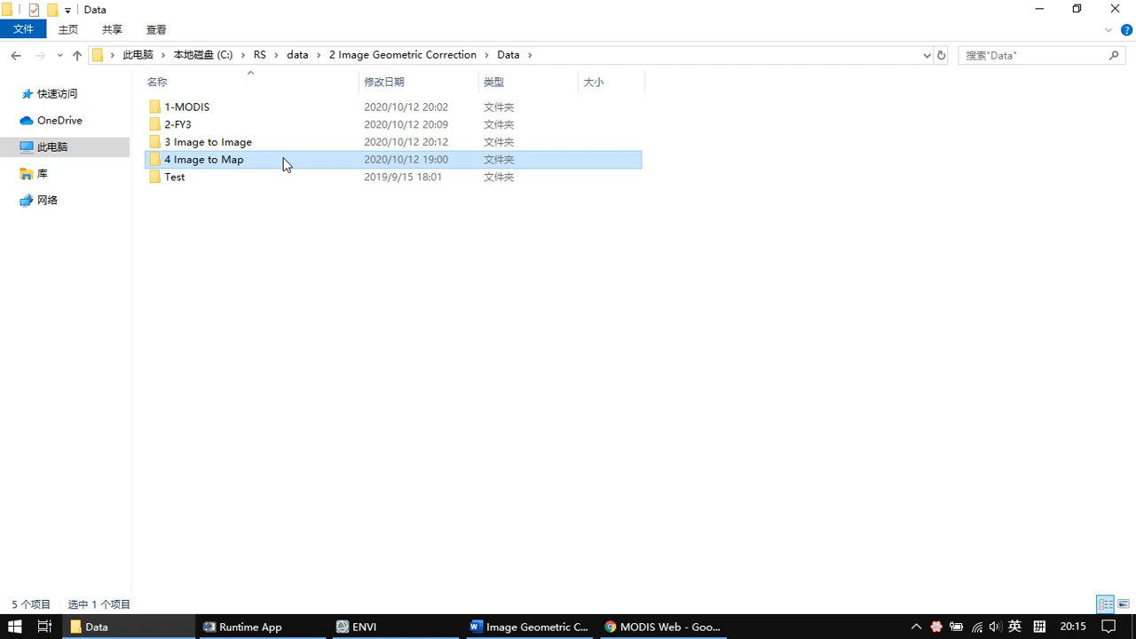
double_click(286, 162)
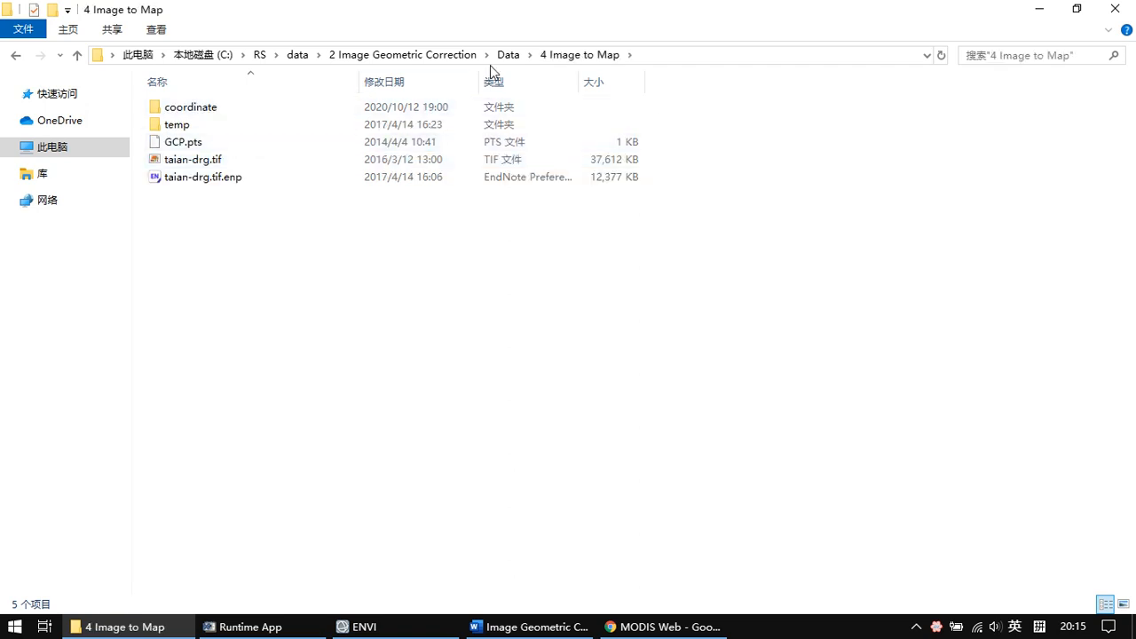
click(196, 162)
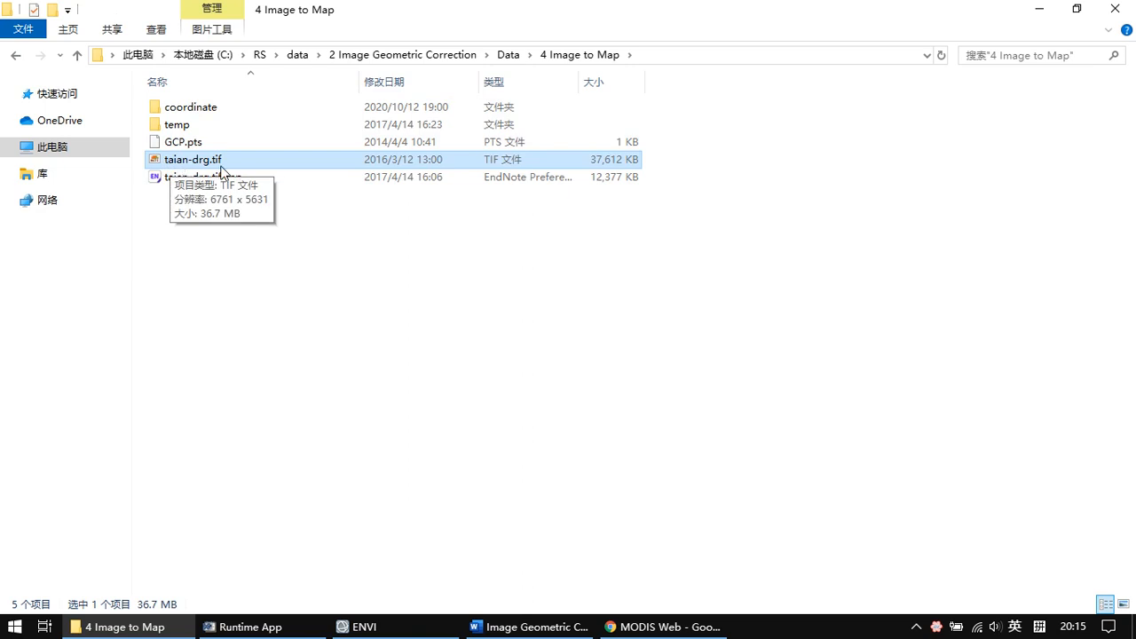
drag(233, 173, 594, 459)
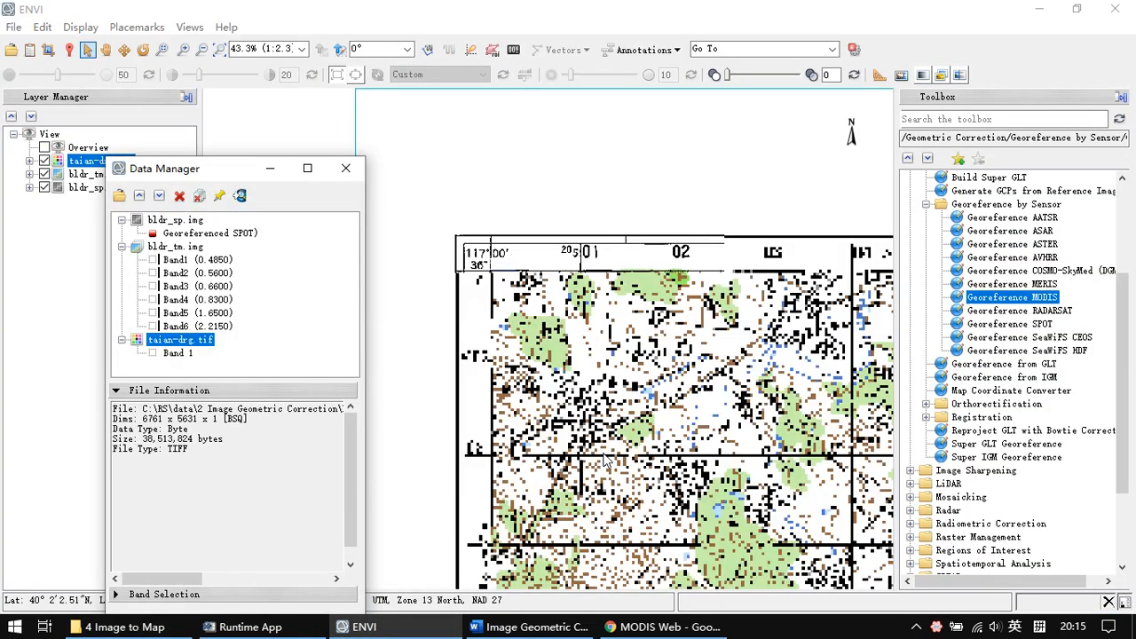
click(188, 246)
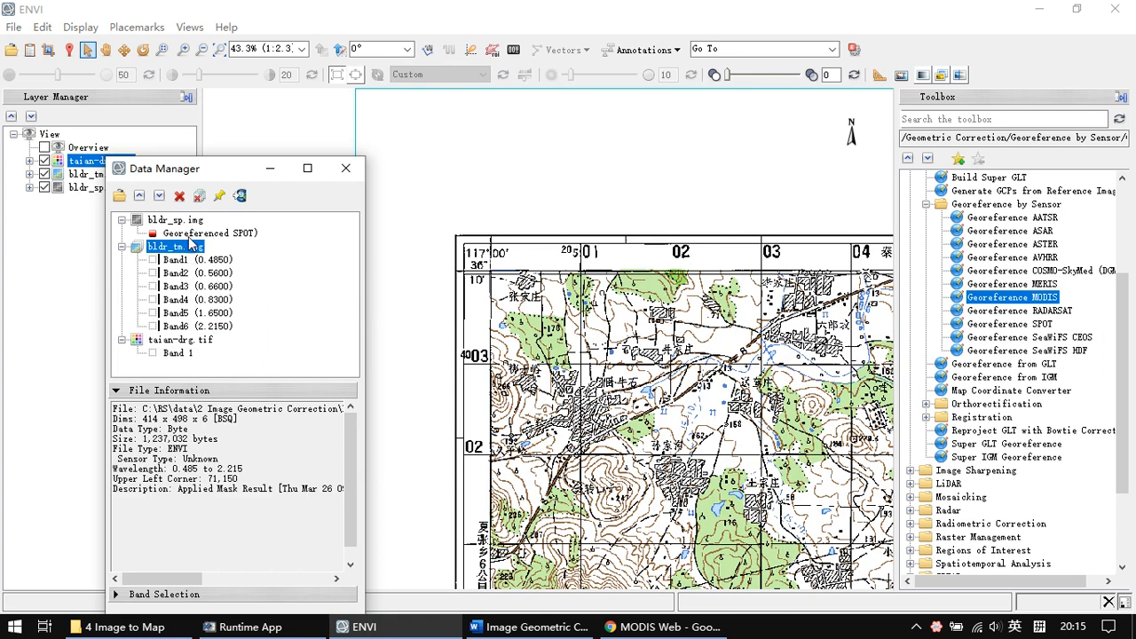
shift+click(186, 221)
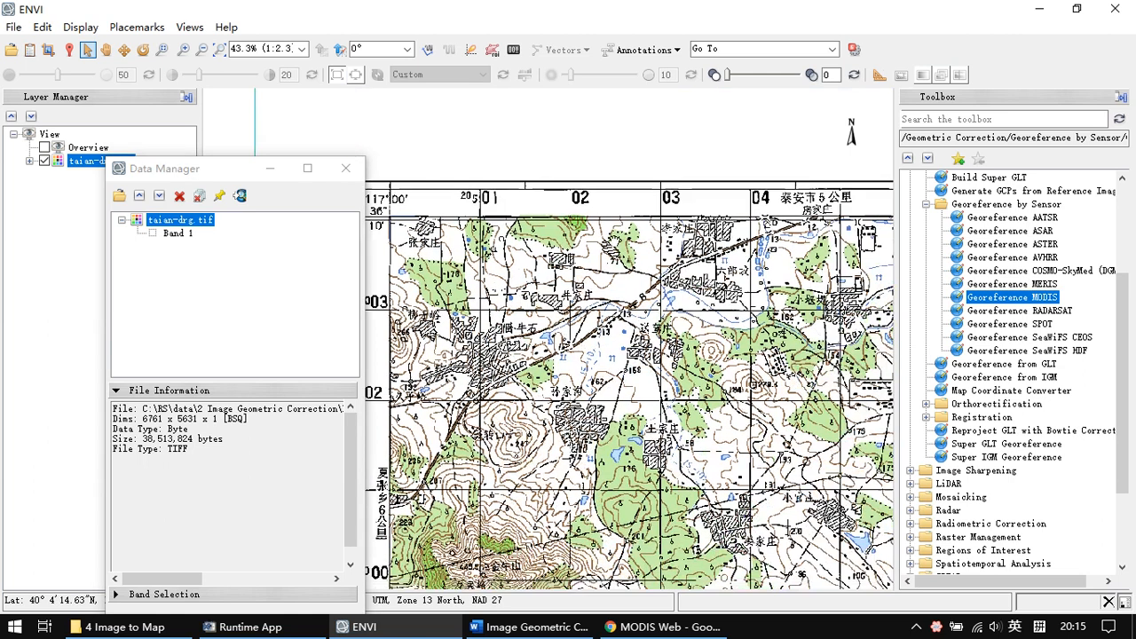
- Examine the taian-drg.tif topographic map and its file information, following the kilometre grid lines and their intersections
scroll(638, 291, up, 3)
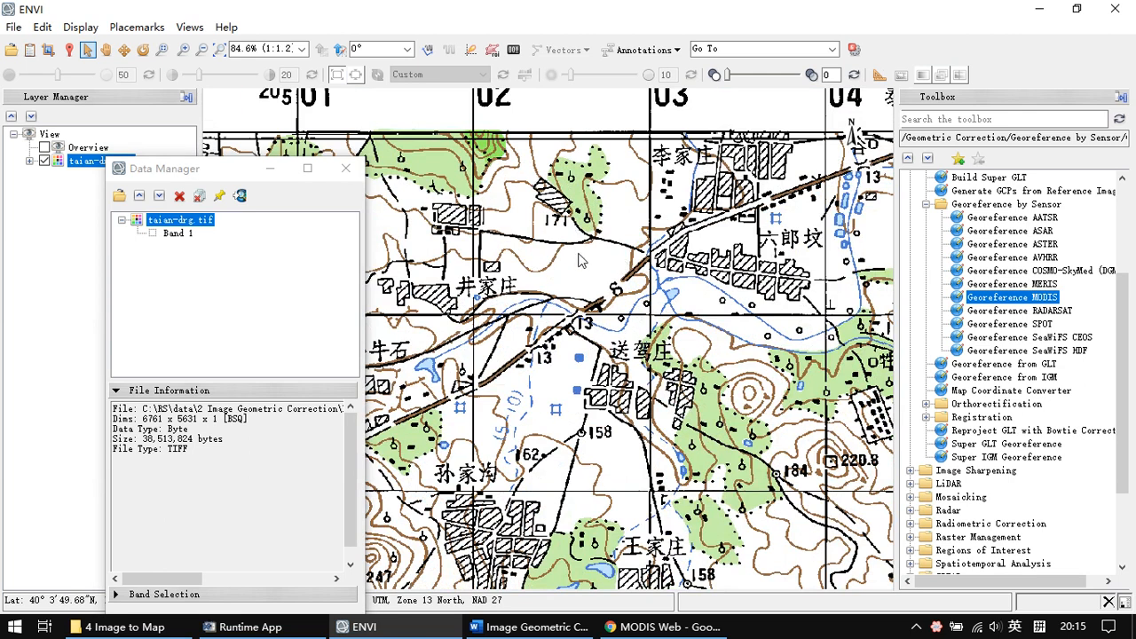
click(179, 234)
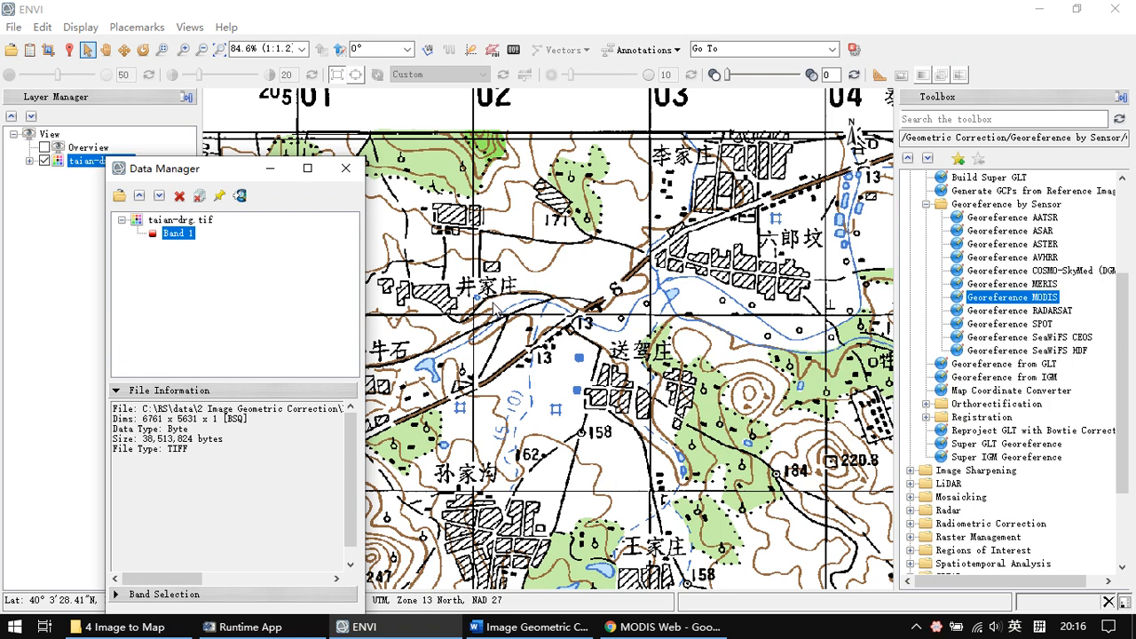
drag(572, 318, 604, 318)
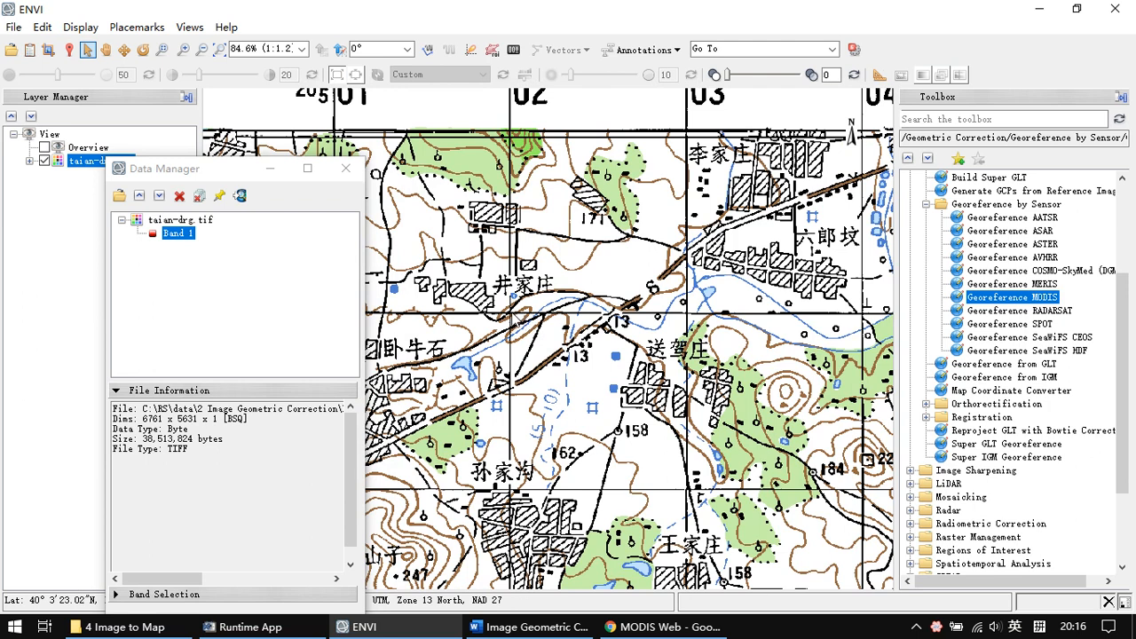
scroll(580, 376, up, 5)
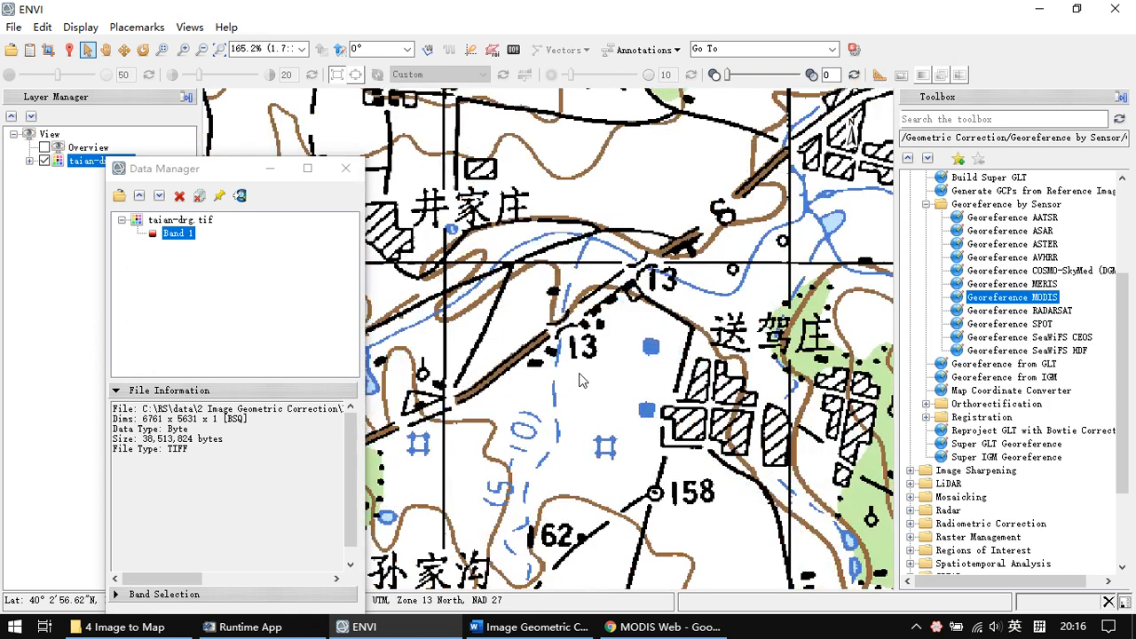
drag(554, 225, 574, 294)
drag(482, 305, 368, 137)
drag(799, 317, 600, 469)
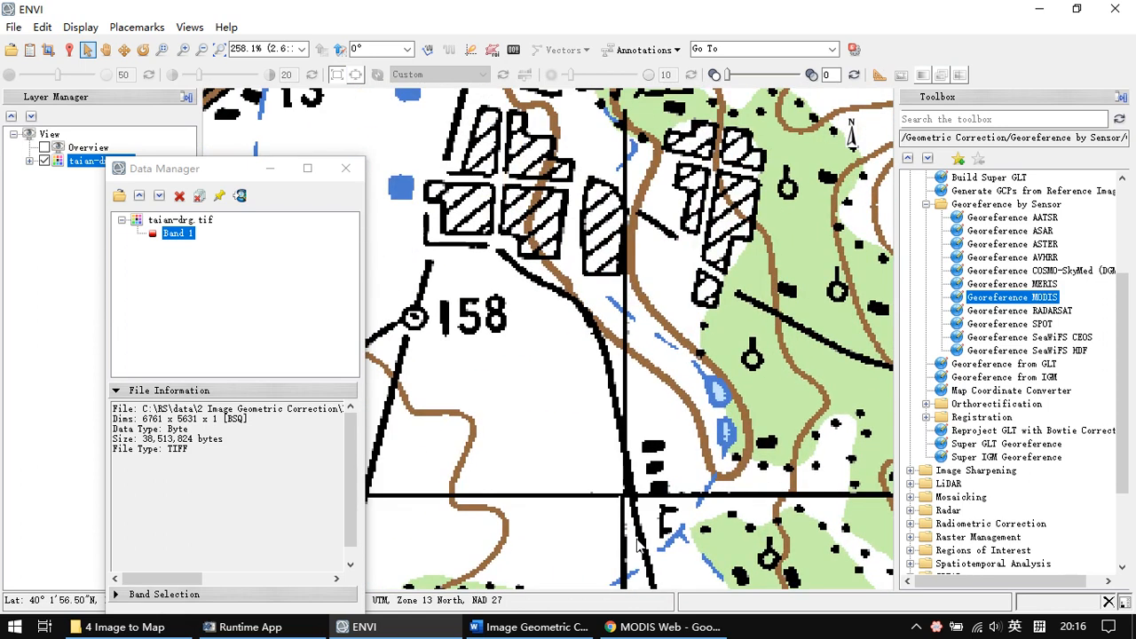
scroll(614, 480, down, 4)
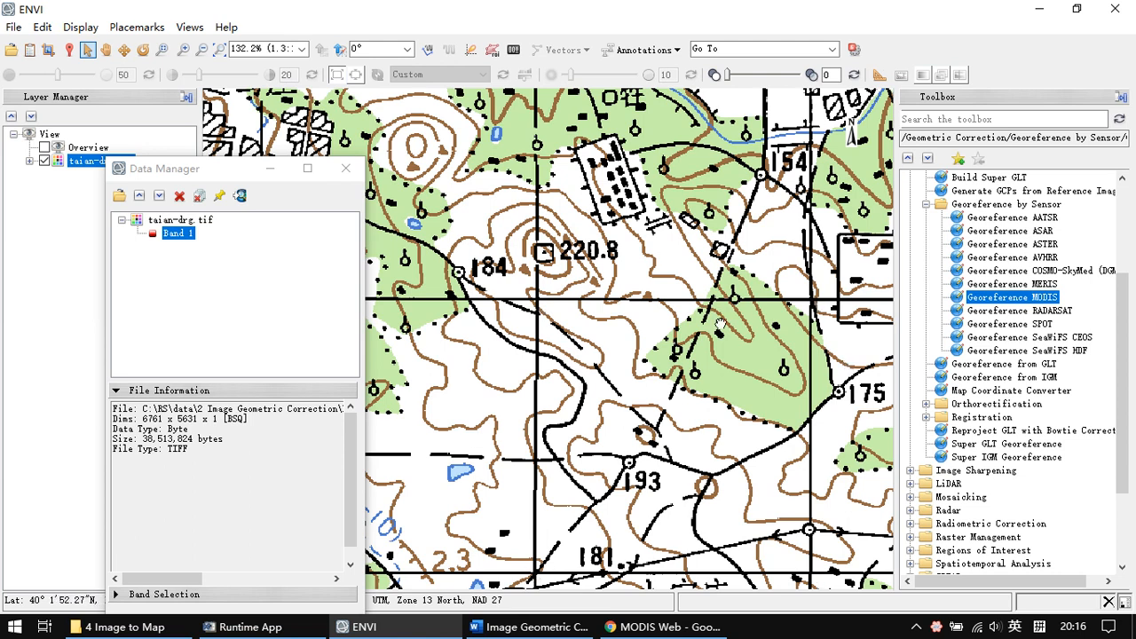
drag(763, 289, 460, 293)
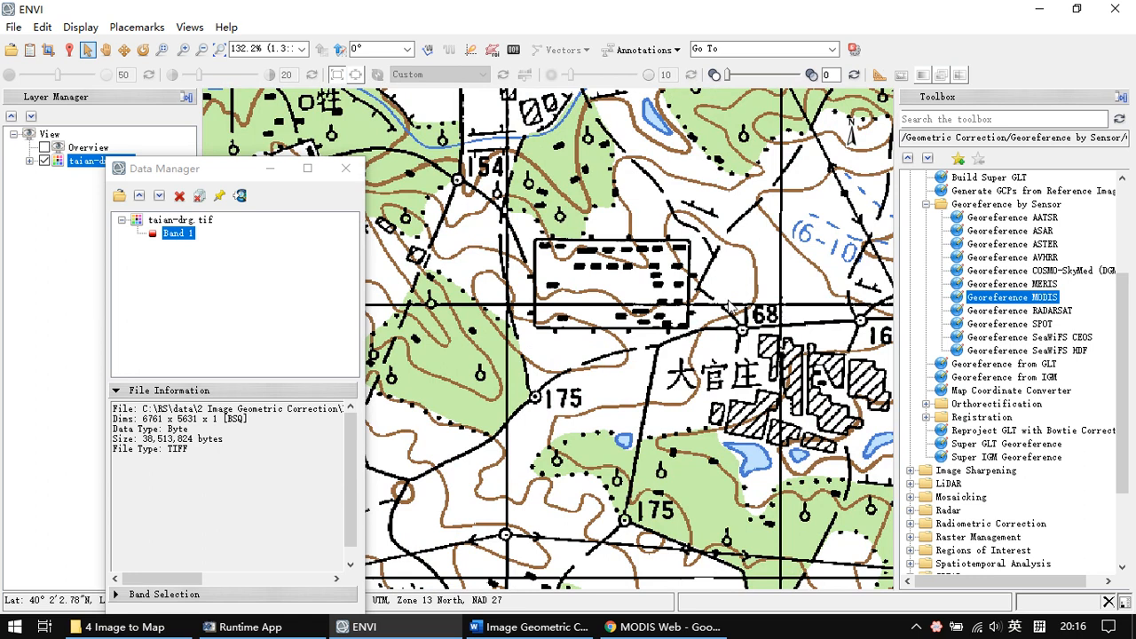
drag(552, 262, 701, 346)
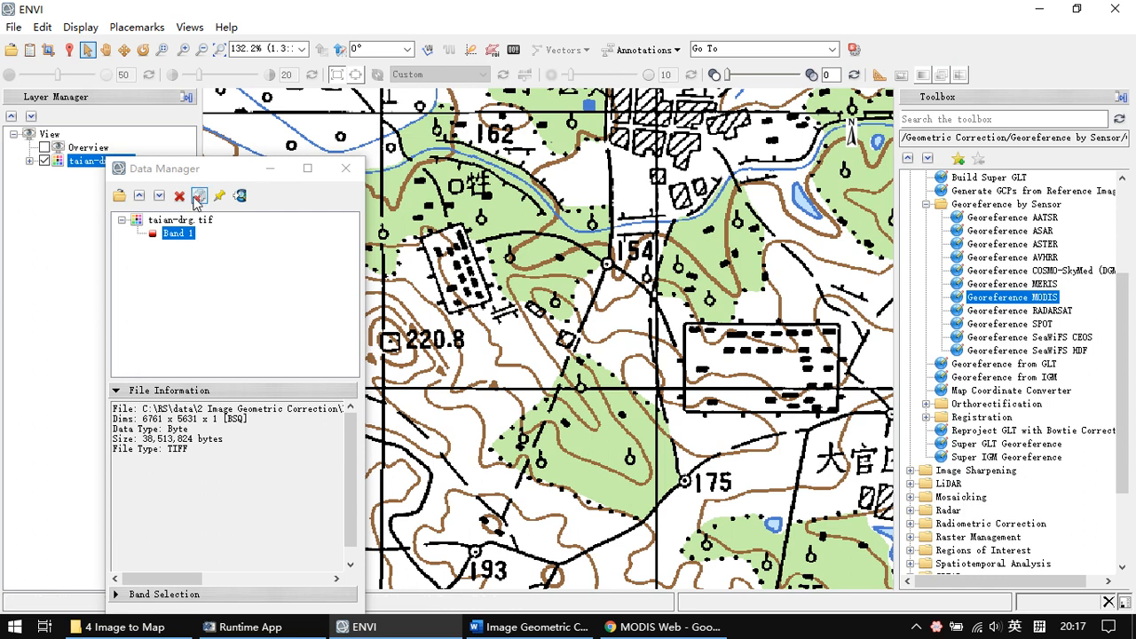
- Switch to File Explorer, return to the Data folder and select the 1-MODIS folder
click(124, 627)
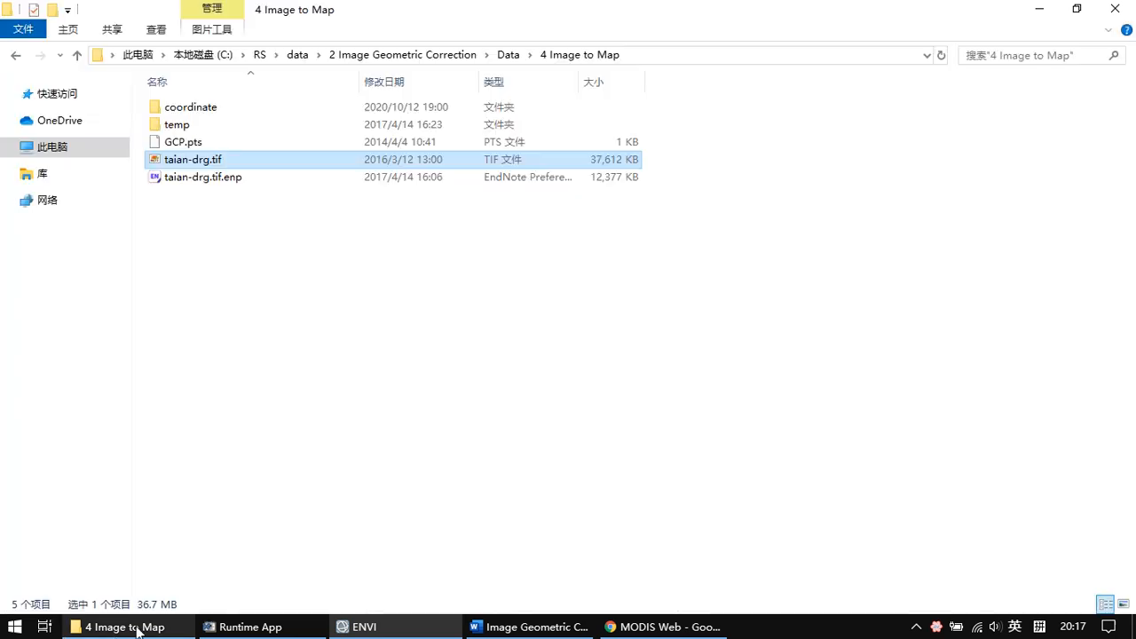
click(509, 55)
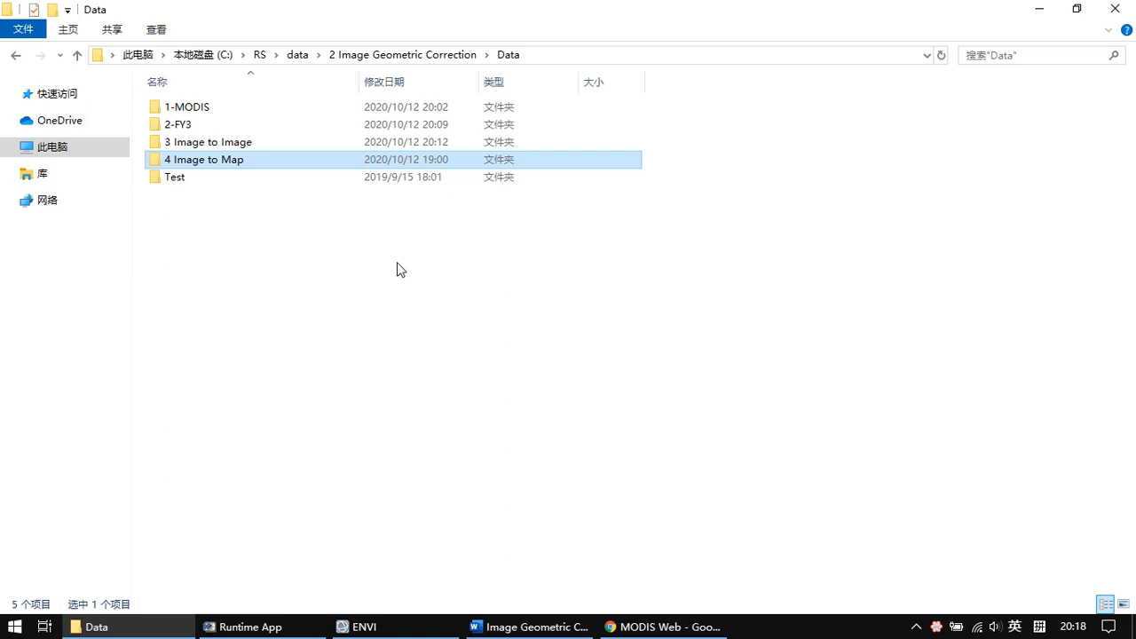
click(264, 107)
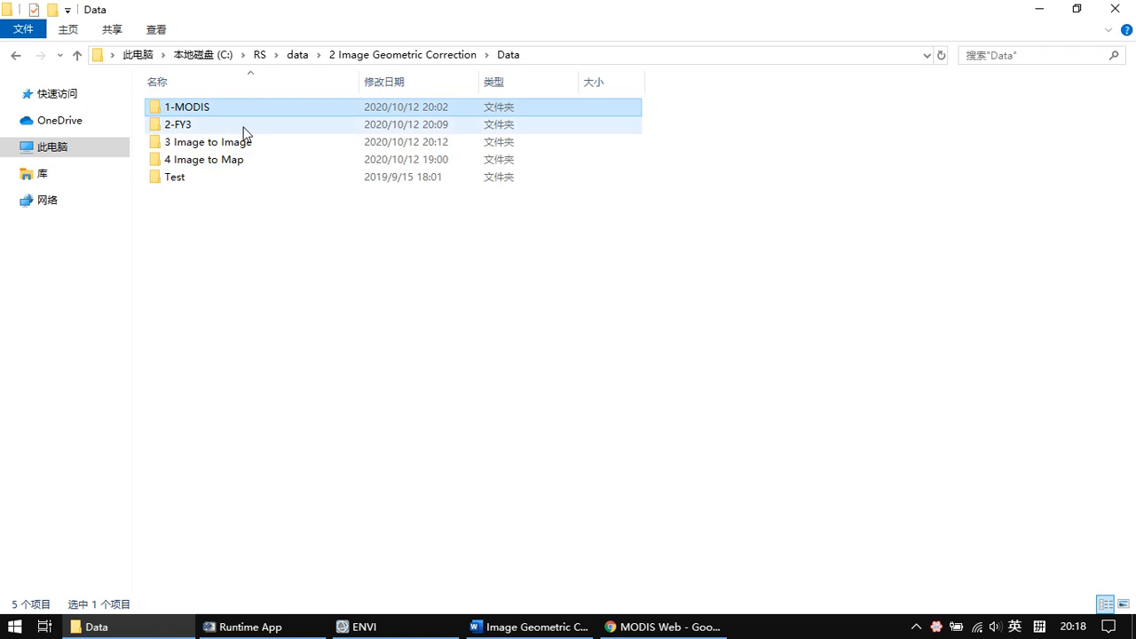
- Select MOD021KM.A2013185.0245.005.2013185094144.hdf in the 1-MODIS folder, switch to ENVI and close all open files
double_click(240, 109)
click(304, 129)
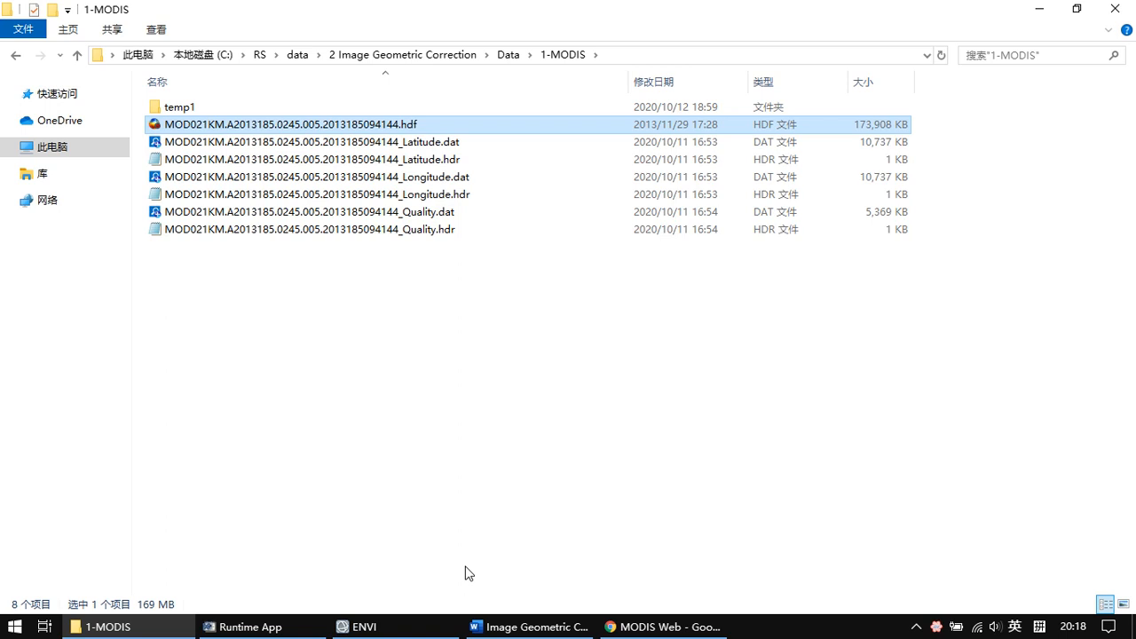
click(475, 626)
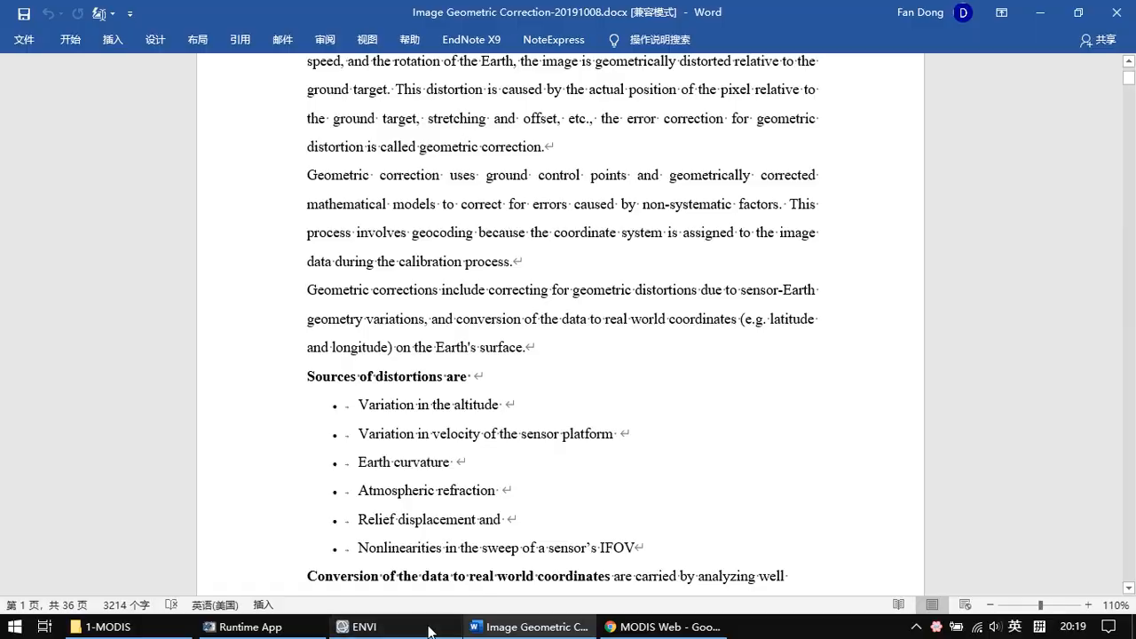
click(428, 630)
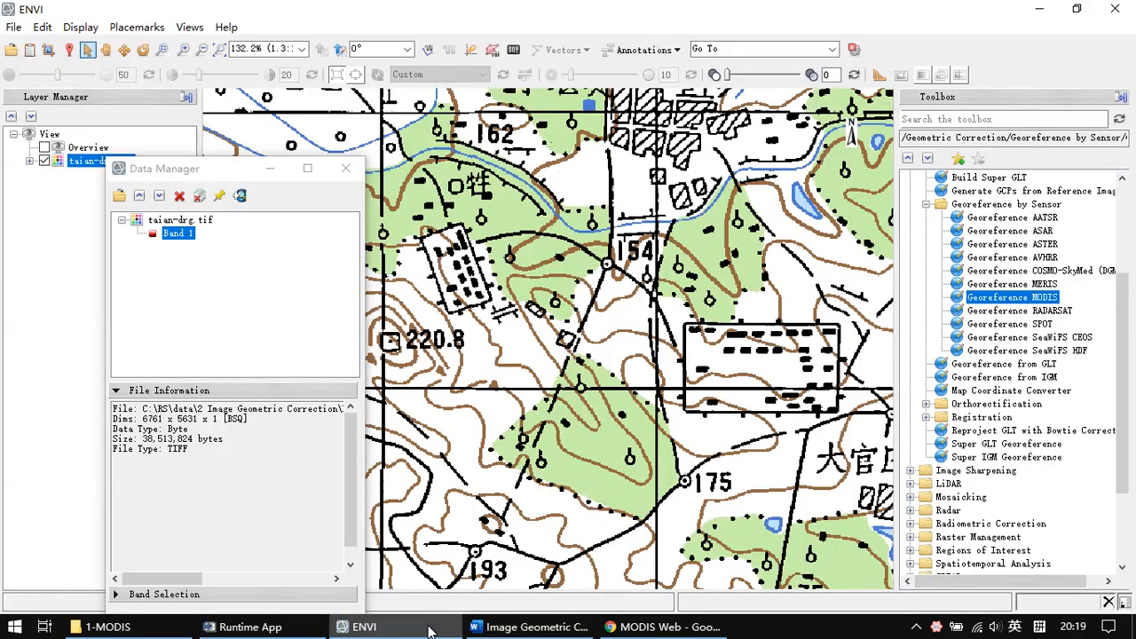
click(195, 195)
click(568, 356)
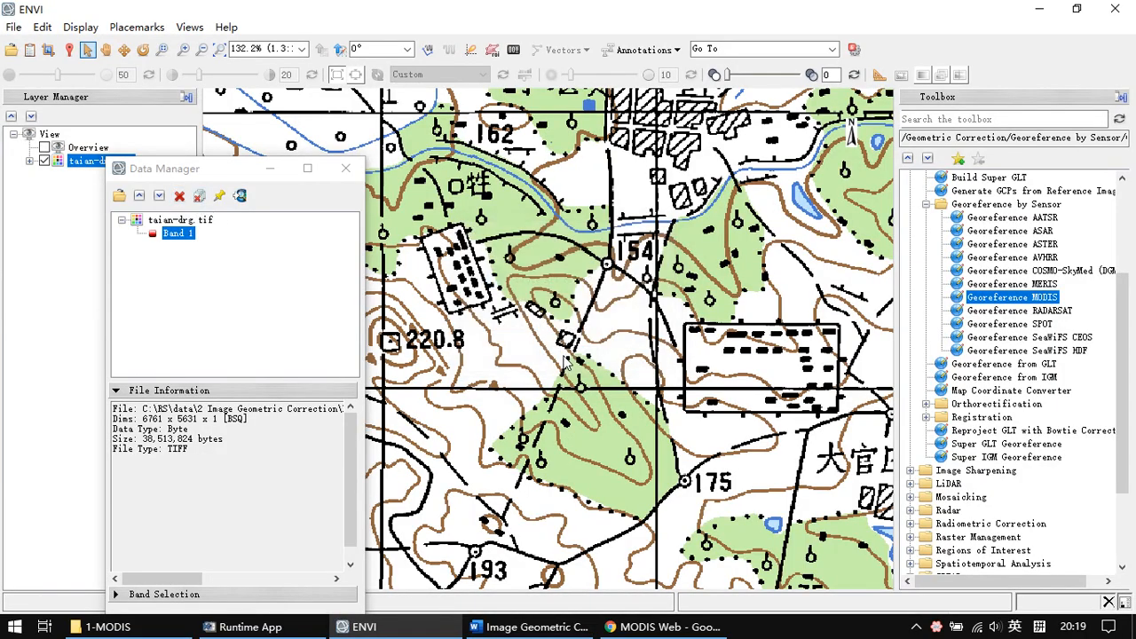
- Locate the Georeference MODIS tool in the Toolbox under Geometric Correction, Georeference by Sensor, moving the Data Manager window aside
scroll(1021, 386, up, 4)
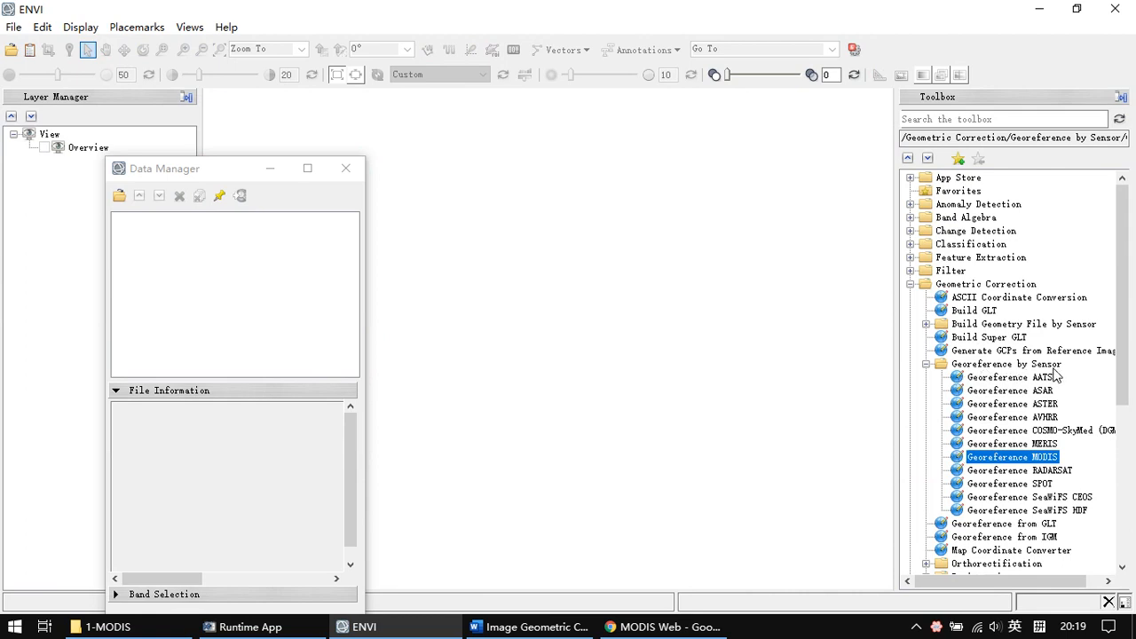
click(926, 363)
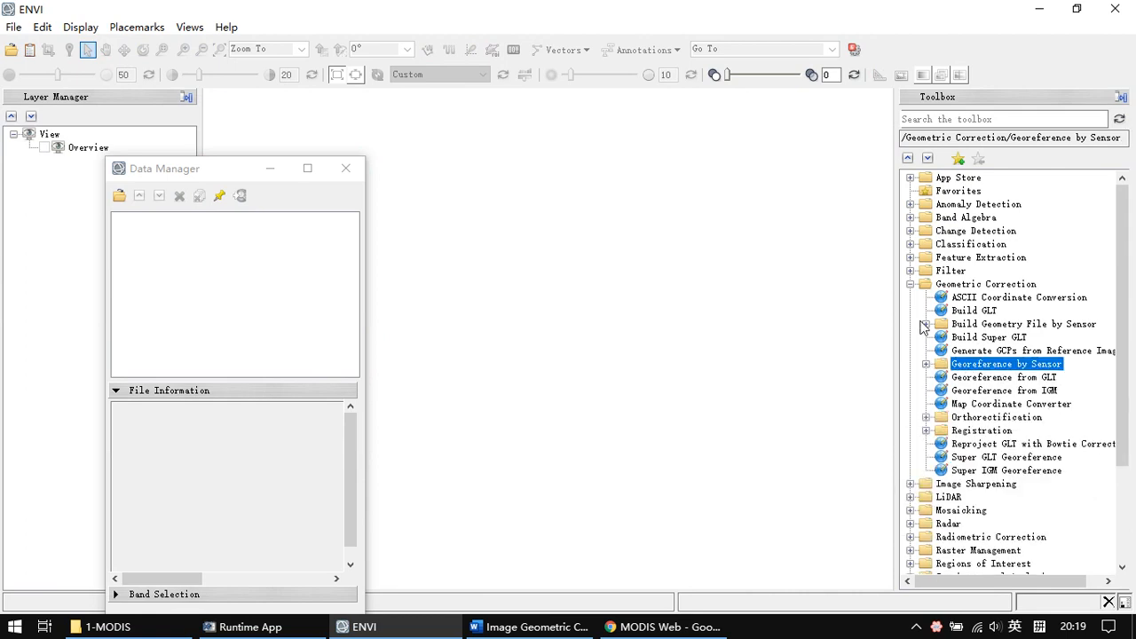
click(910, 284)
drag(203, 174, 328, 131)
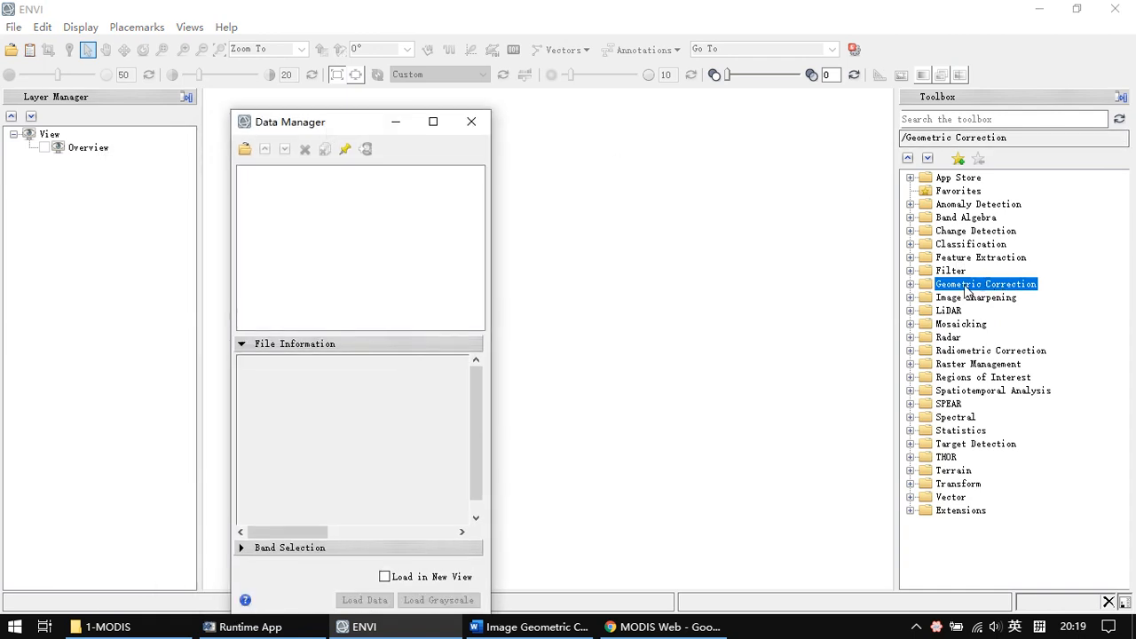
click(910, 284)
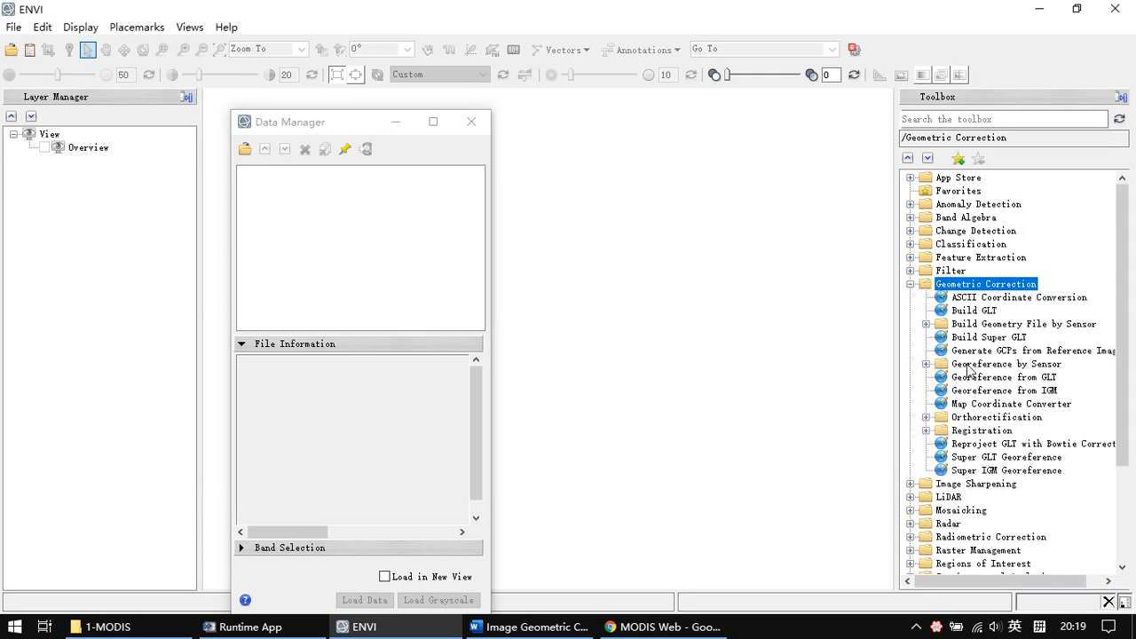
click(1044, 366)
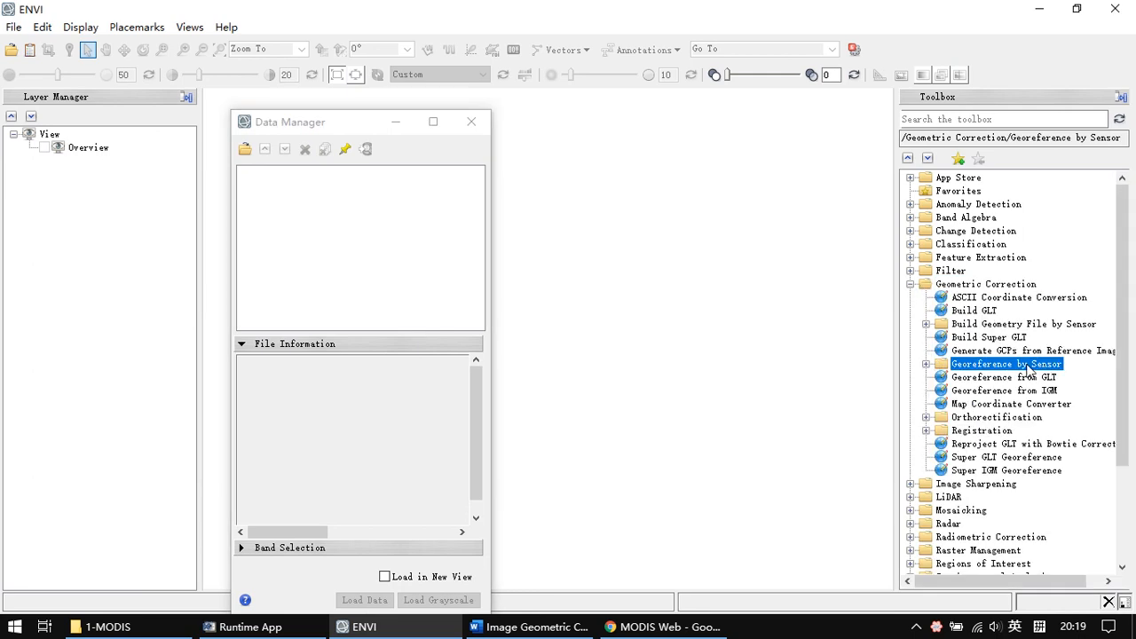
click(927, 364)
click(1009, 458)
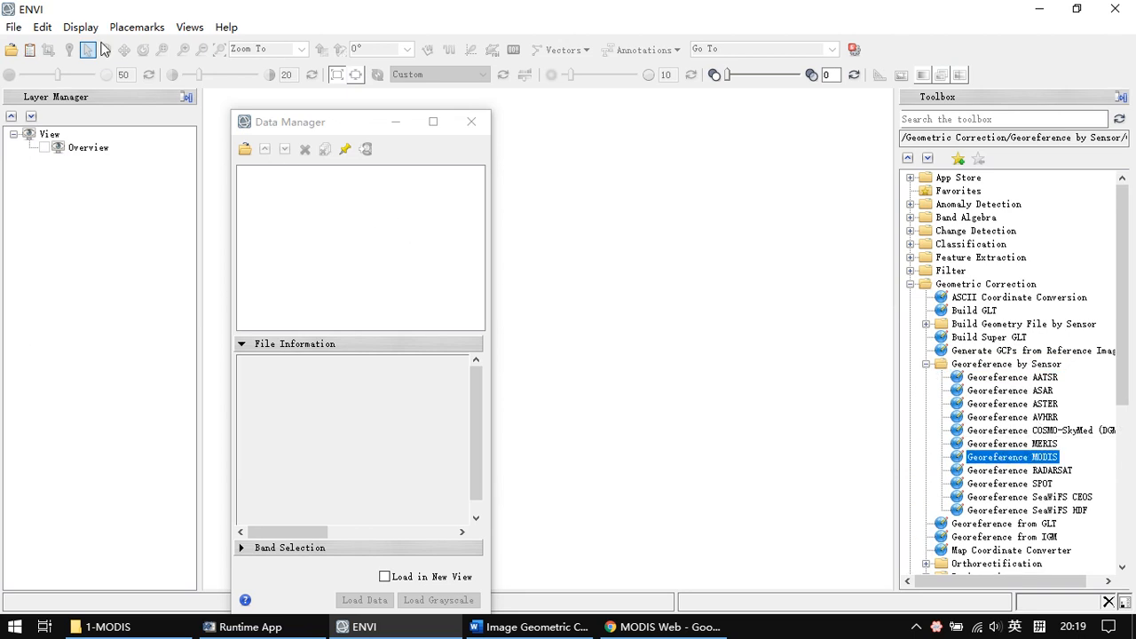
- Open MOD021KM.A2013185.0245.005.2013185094144.hdf from the 1-MODIS folder as EOS MODIS optical sensor data
click(14, 27)
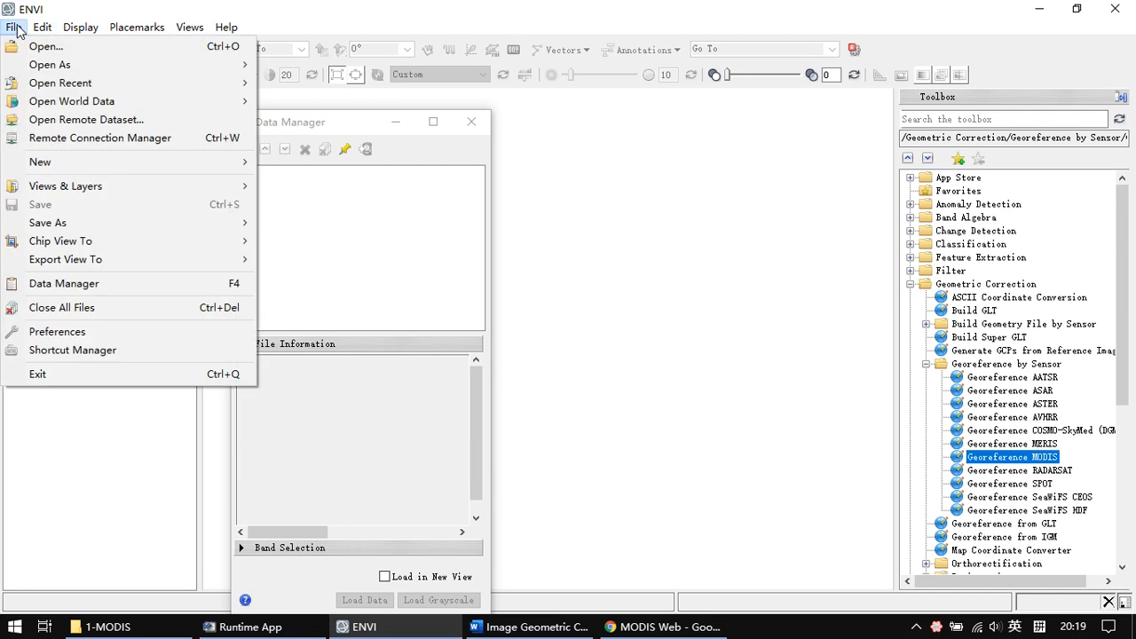
mouse_move(190, 67)
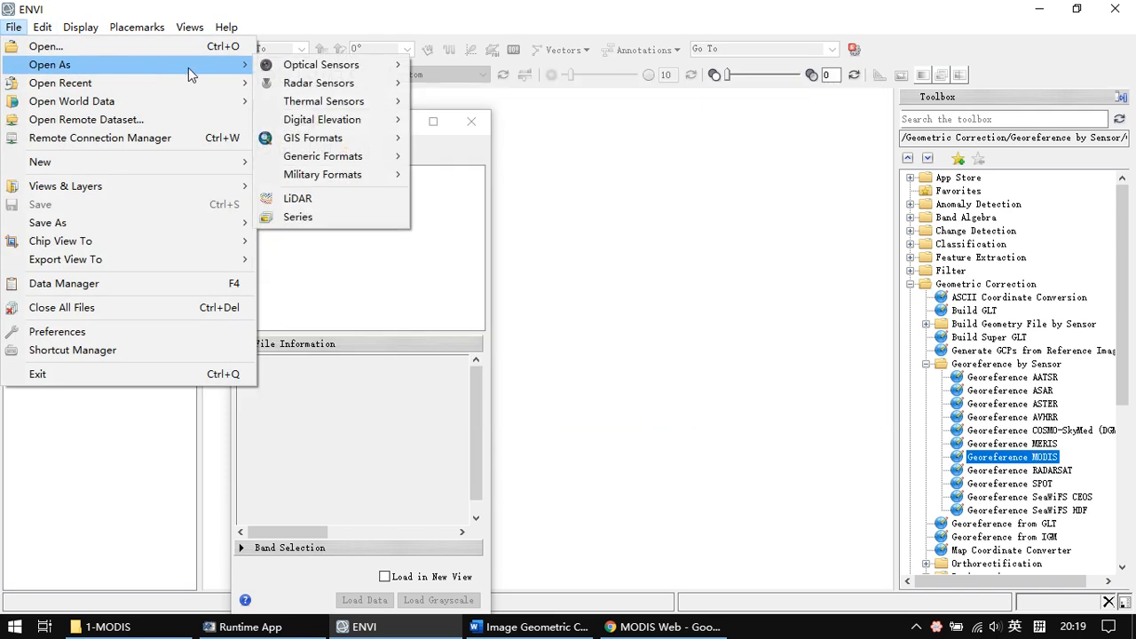
mouse_move(321, 71)
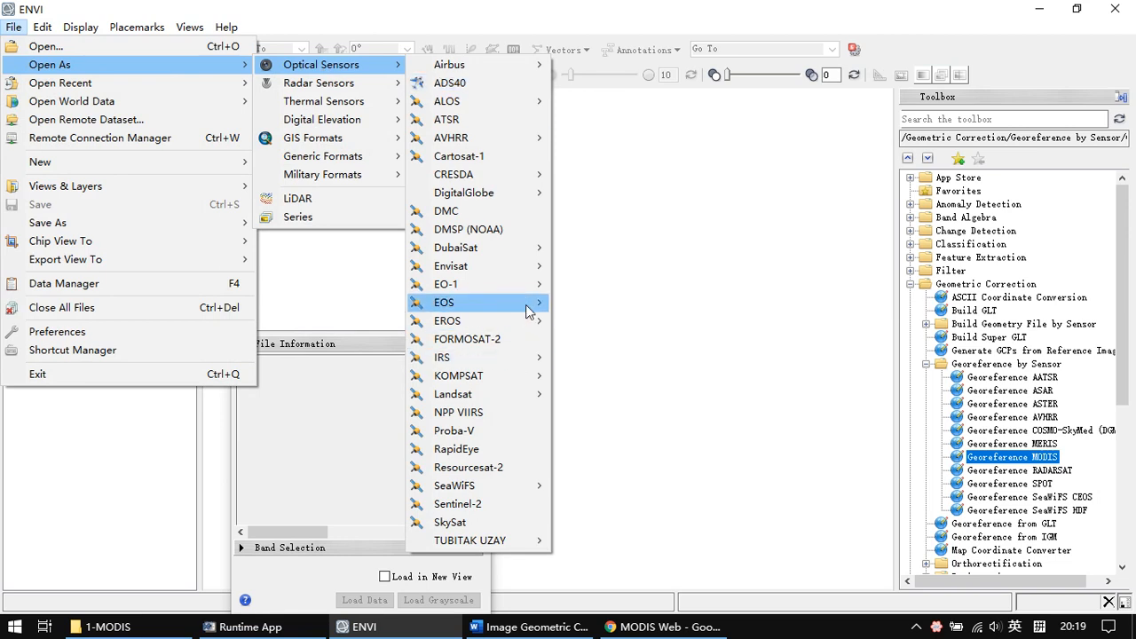
mouse_move(530, 311)
click(587, 324)
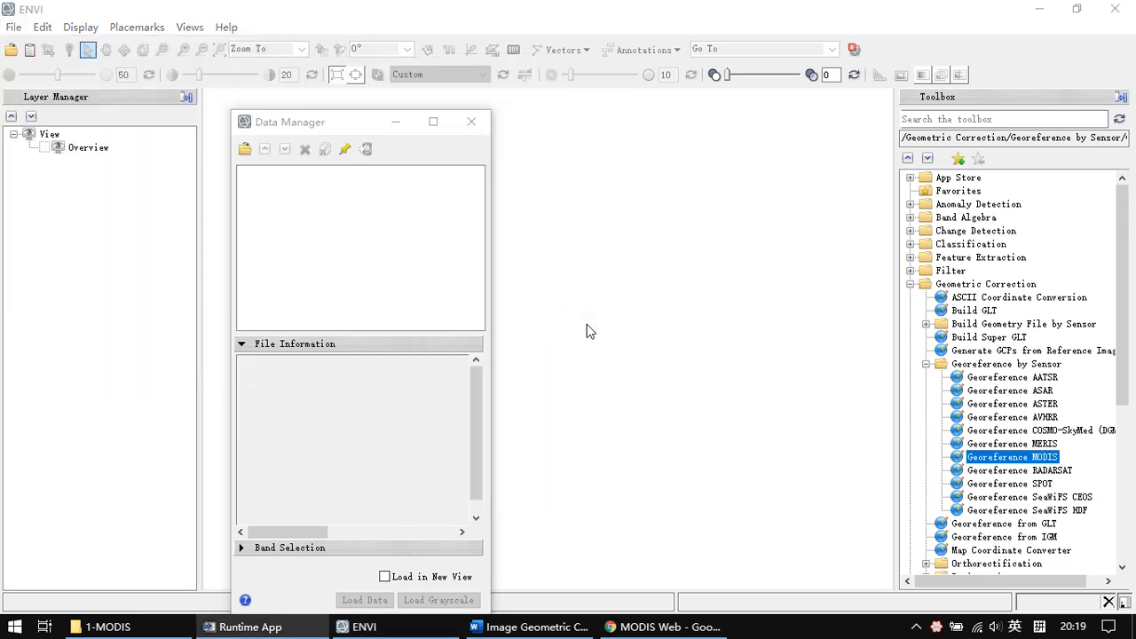
click(347, 77)
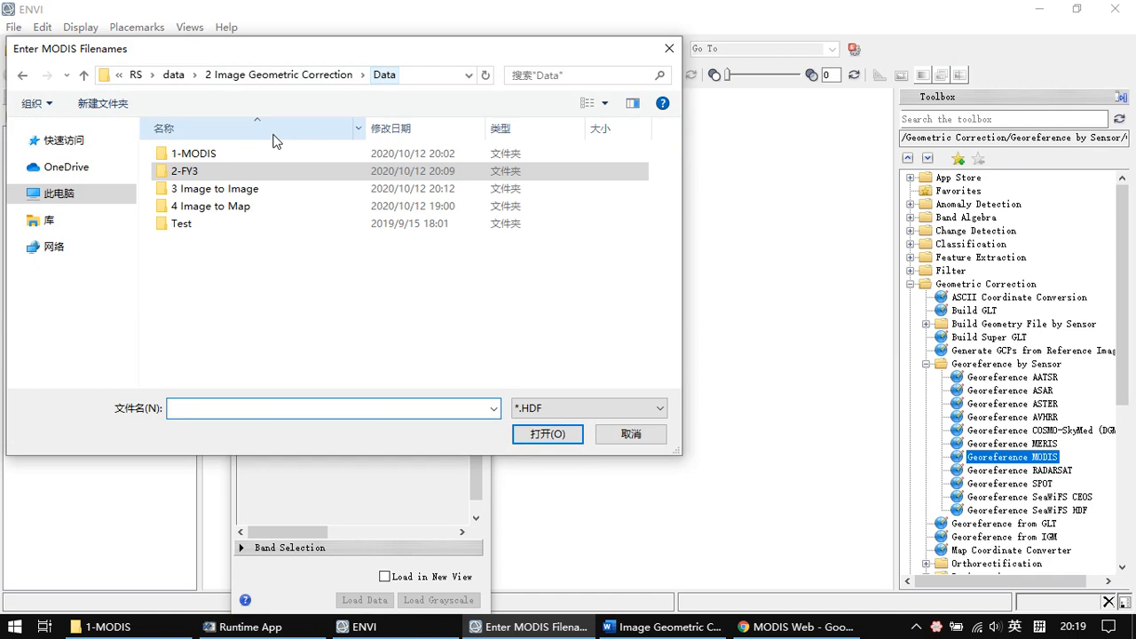
double_click(246, 153)
click(257, 173)
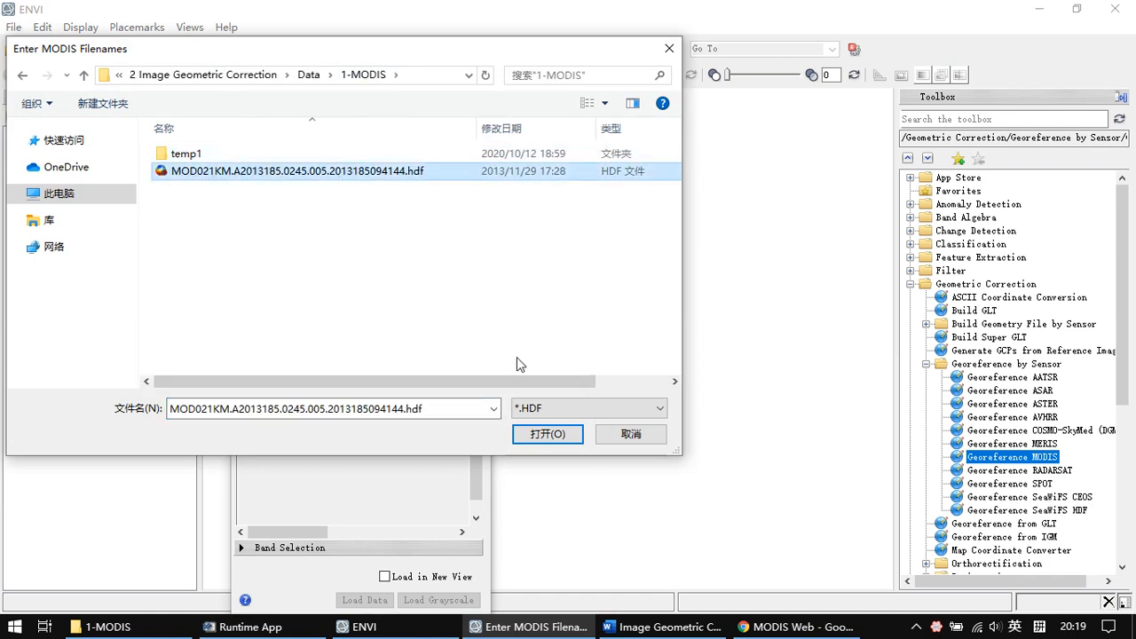
click(541, 436)
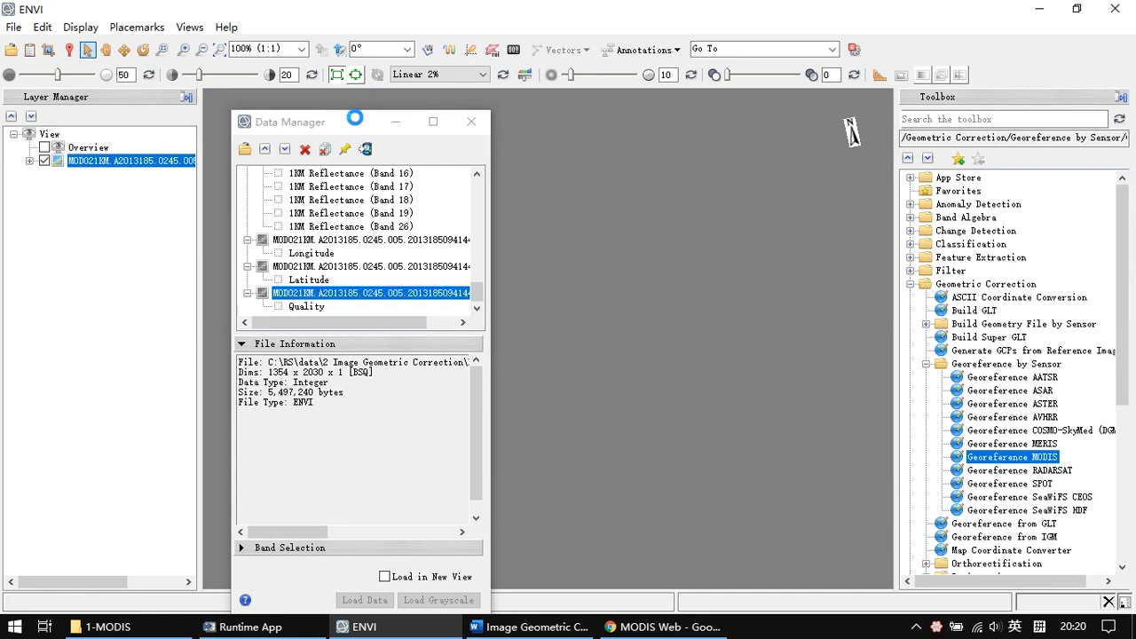
- Collapse all datasets in the Data Manager, then reposition and widen its window to show the full file names
click(264, 149)
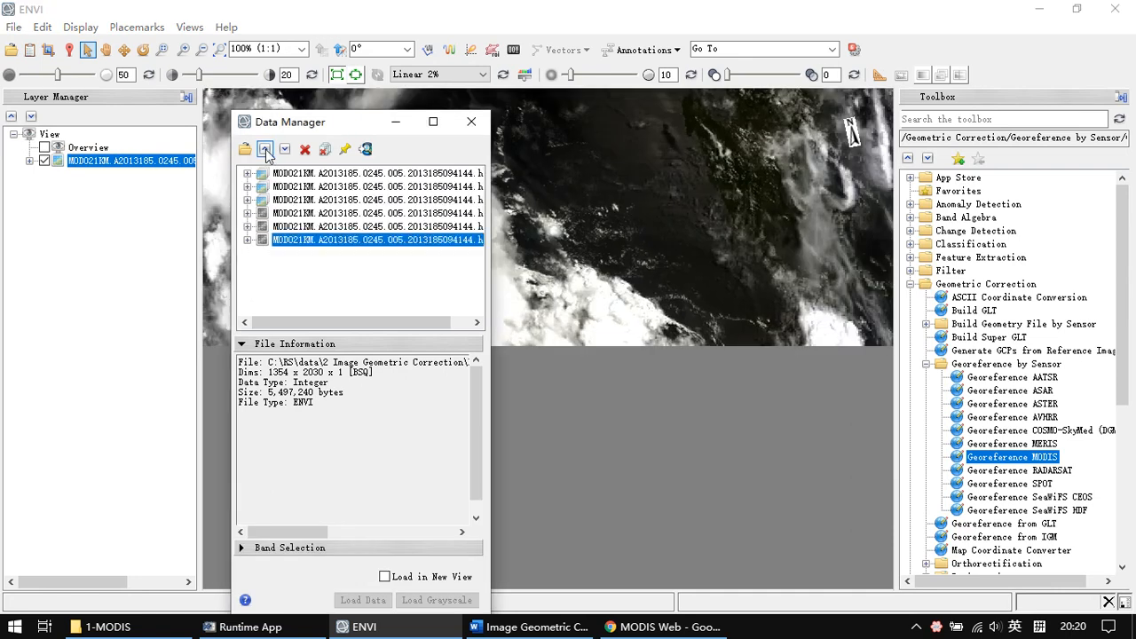
drag(335, 128, 272, 86)
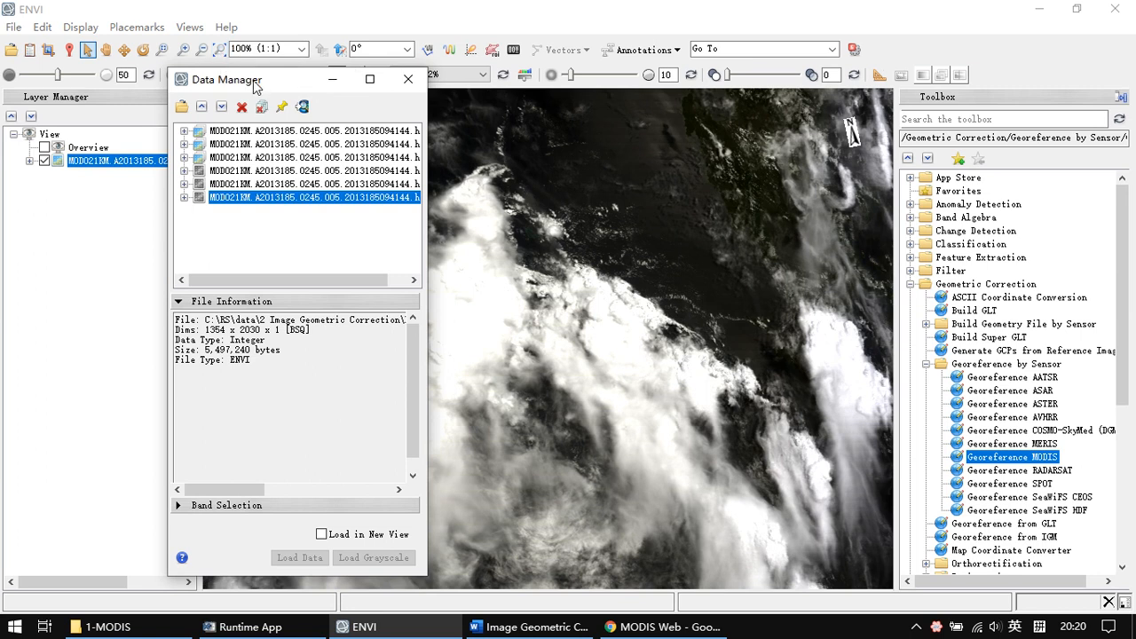
drag(256, 84, 260, 101)
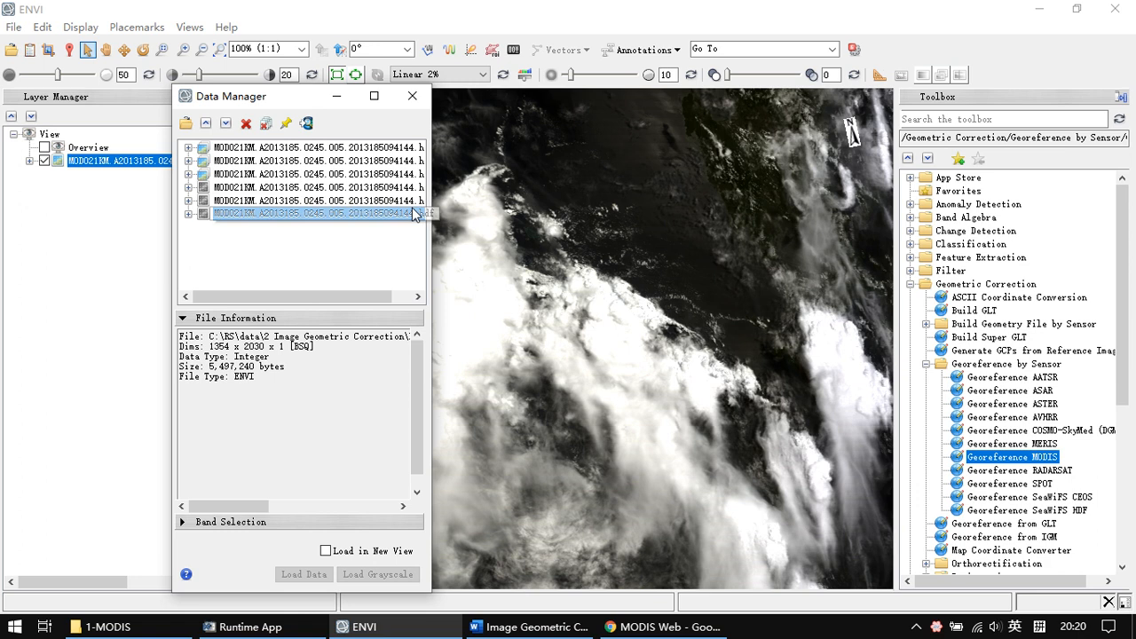
drag(435, 210, 465, 213)
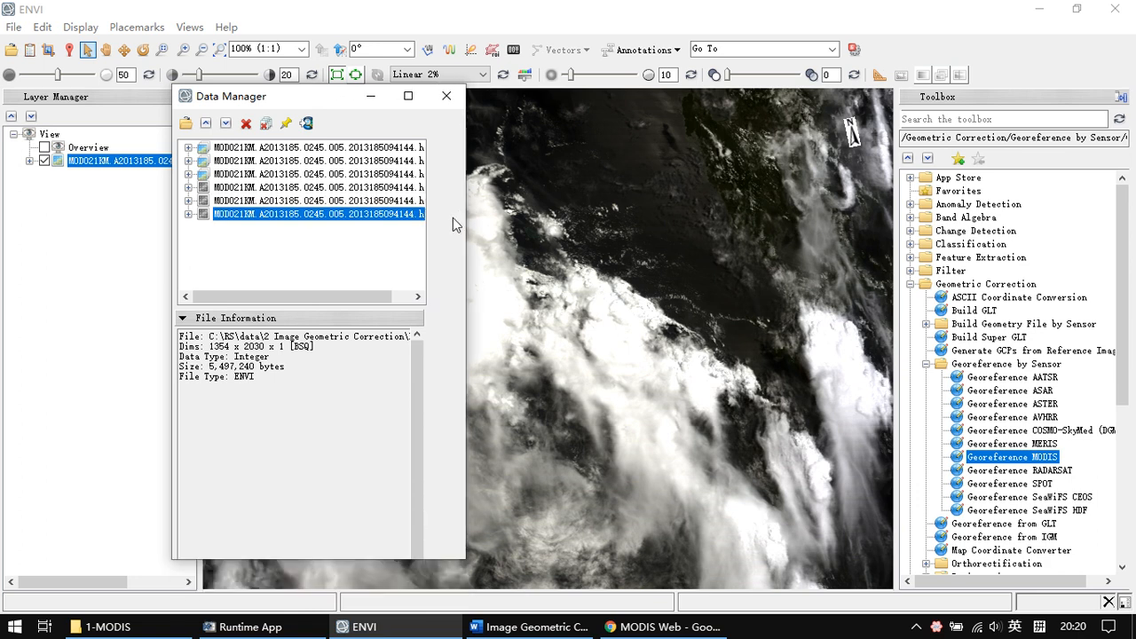
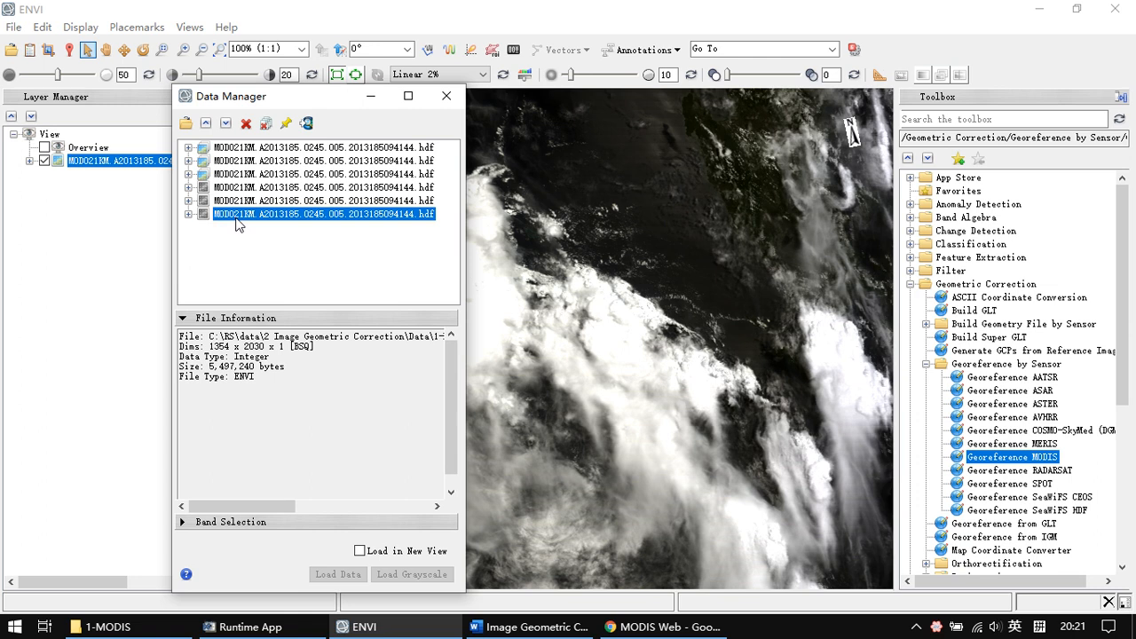
- Switch to the MODIS Web page in Chrome to view its Data entry, and return to ENVI
key(alt+Tab)
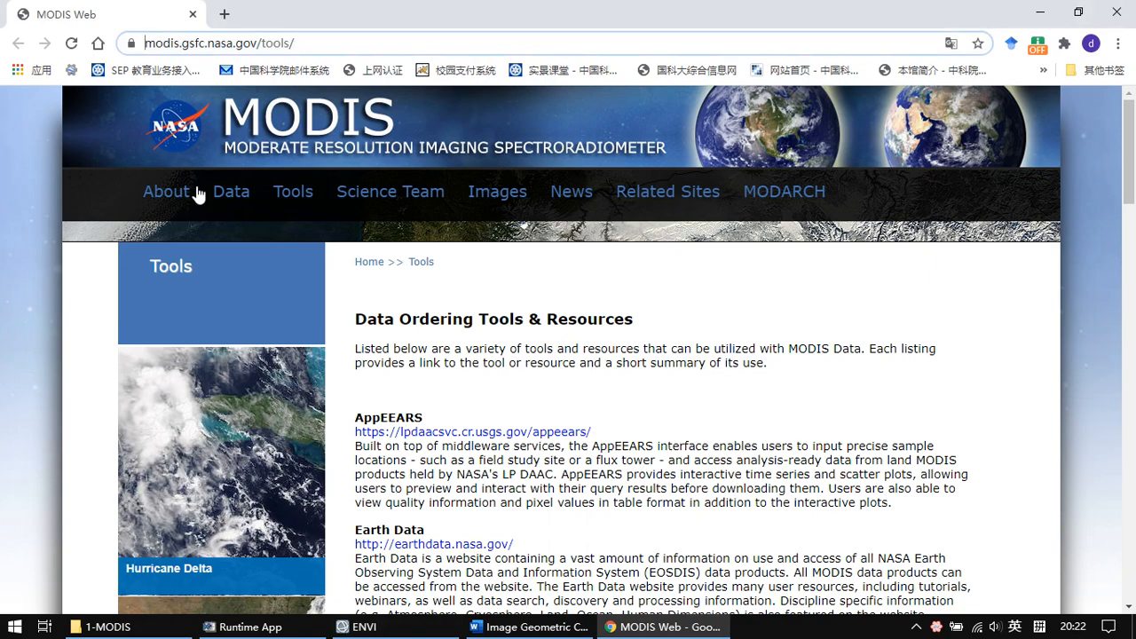
mouse_move(228, 195)
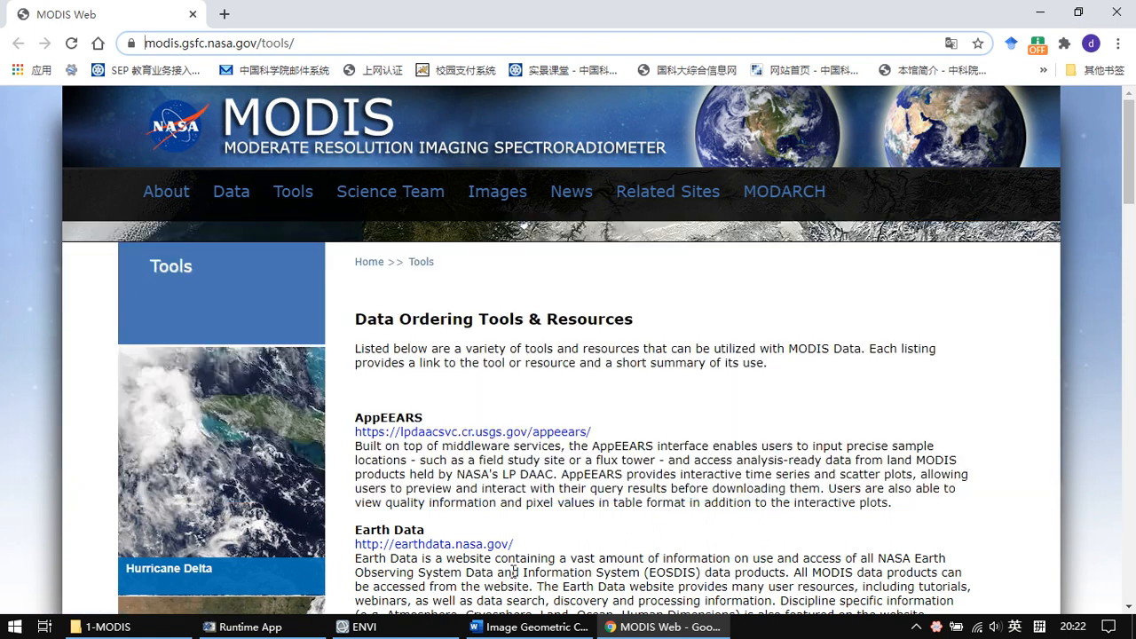
click(357, 627)
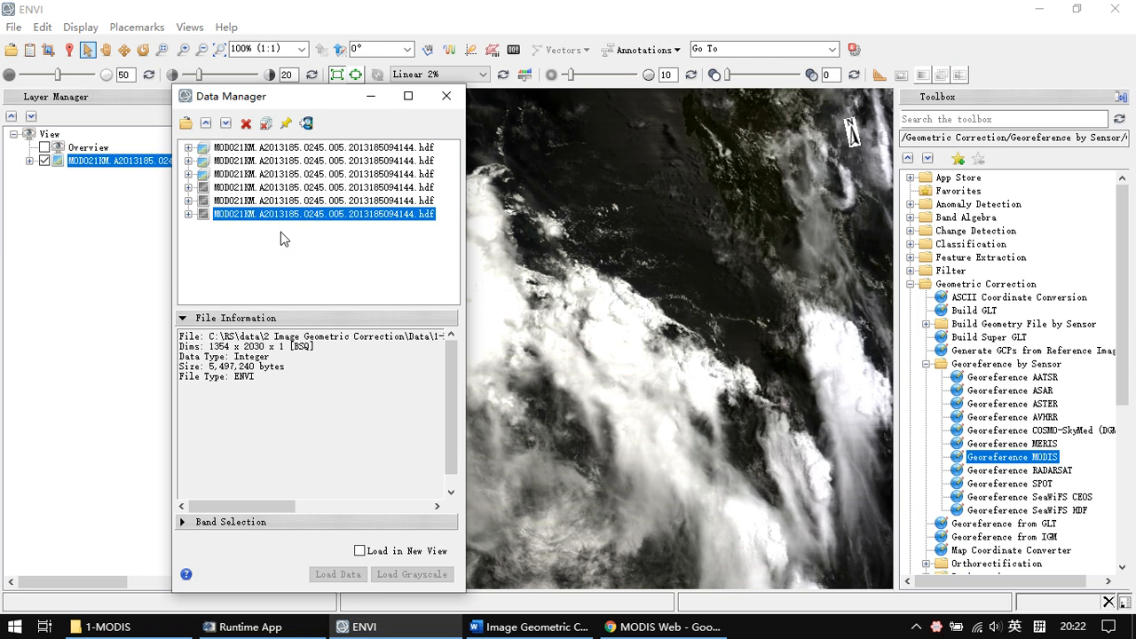
- Expand the Longitude, Latitude and Quality datasets in the Data Manager and look through the 1KM Reflectance band list
click(189, 201)
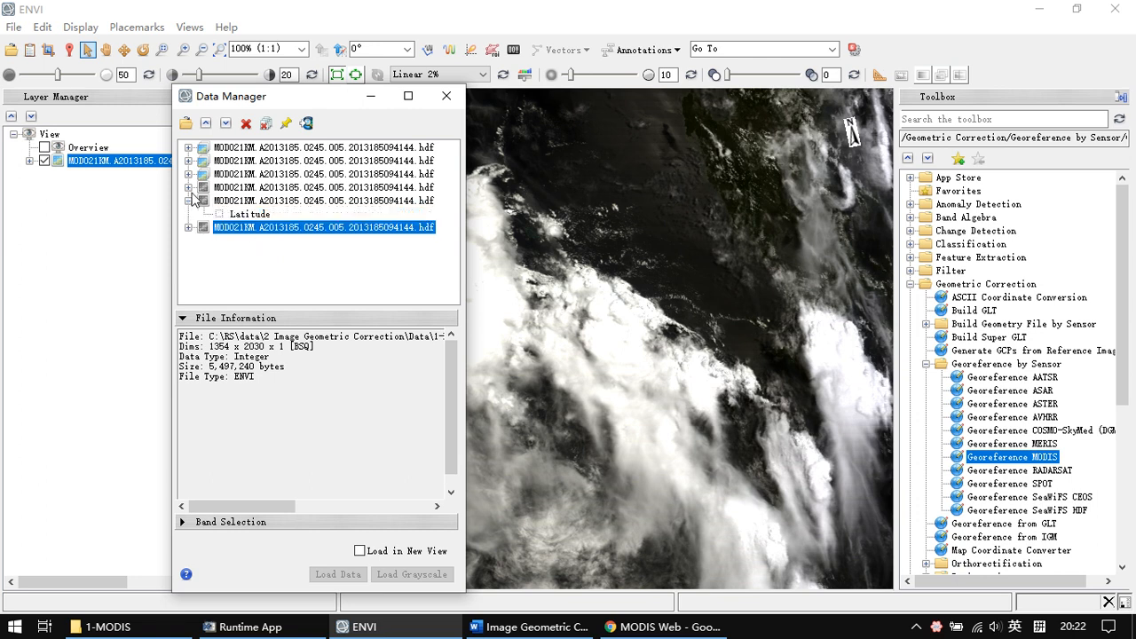
click(188, 187)
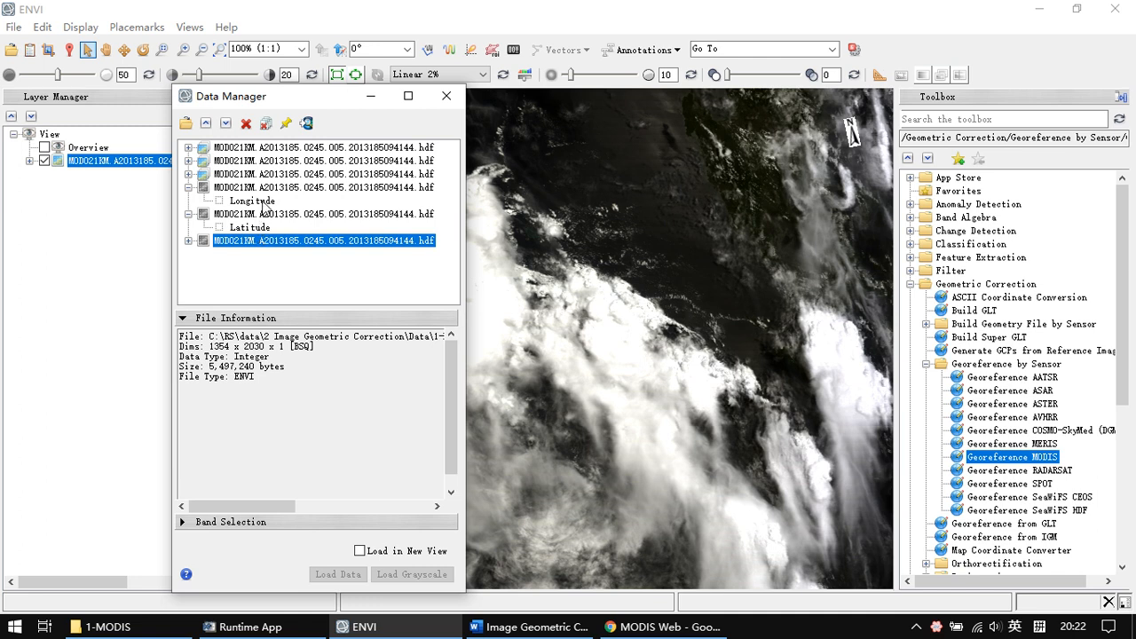
click(188, 241)
click(189, 175)
scroll(301, 227, down, 3)
scroll(301, 231, up, 3)
scroll(238, 171, up, 1)
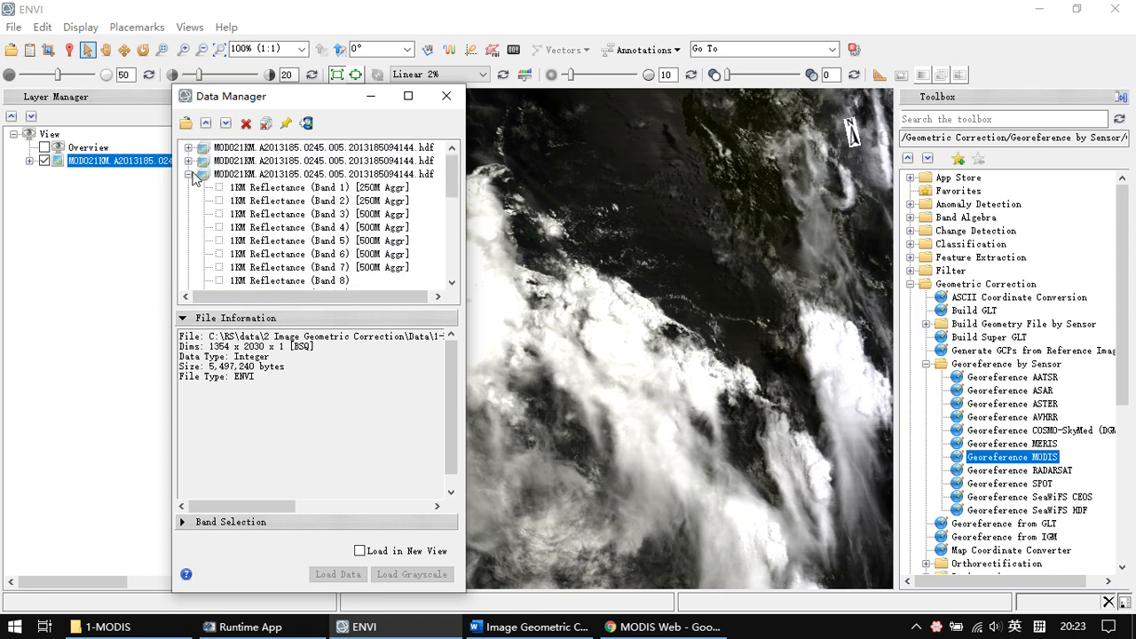
click(189, 175)
- Move the Data Manager higher, collapse its File Information section and enlarge the window to lengthen the dataset list
drag(306, 87, 306, 56)
click(187, 317)
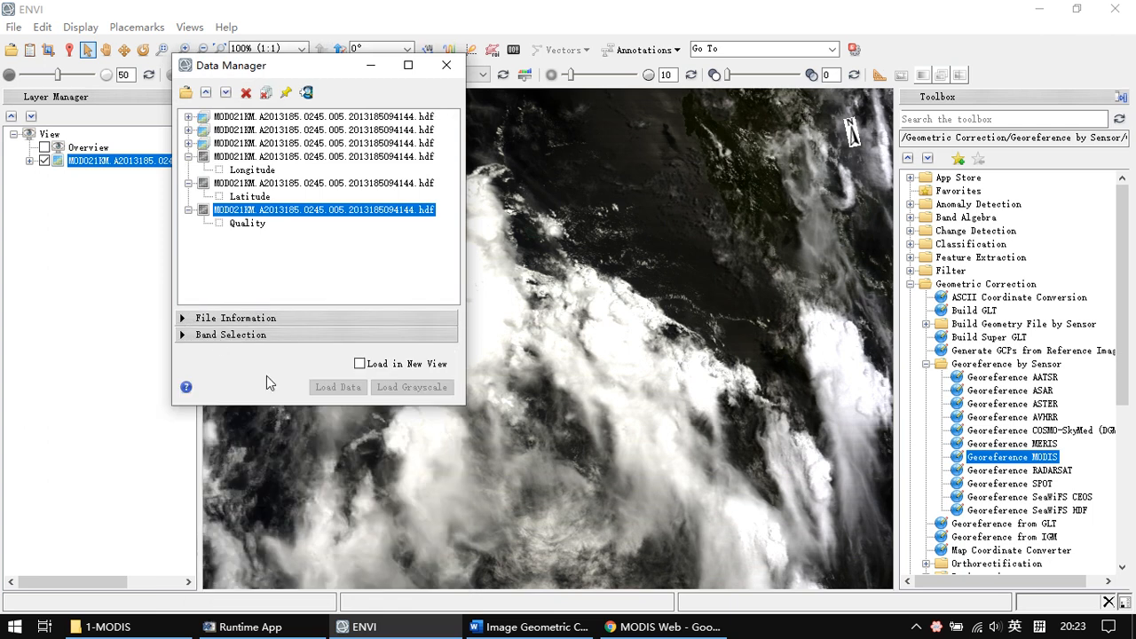
drag(289, 407, 291, 540)
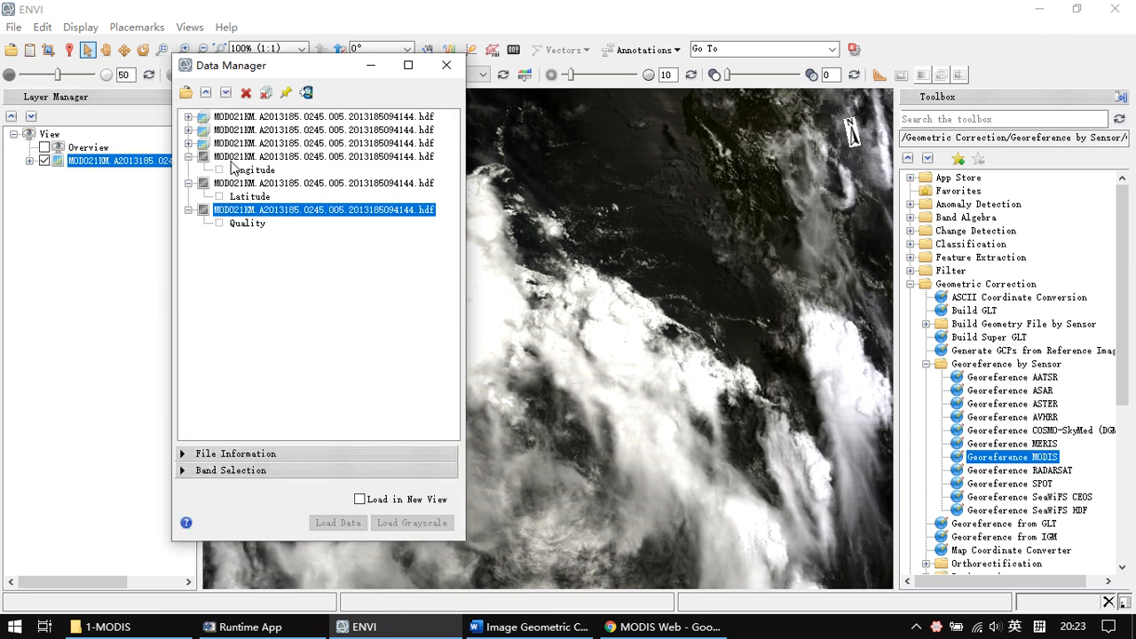
- Examine the band lists of the three multiband MODIS datasets, including 1KM Reflectance and 1KM Emissive, and minimize the Data Manager
click(189, 143)
scroll(191, 130, up, 1)
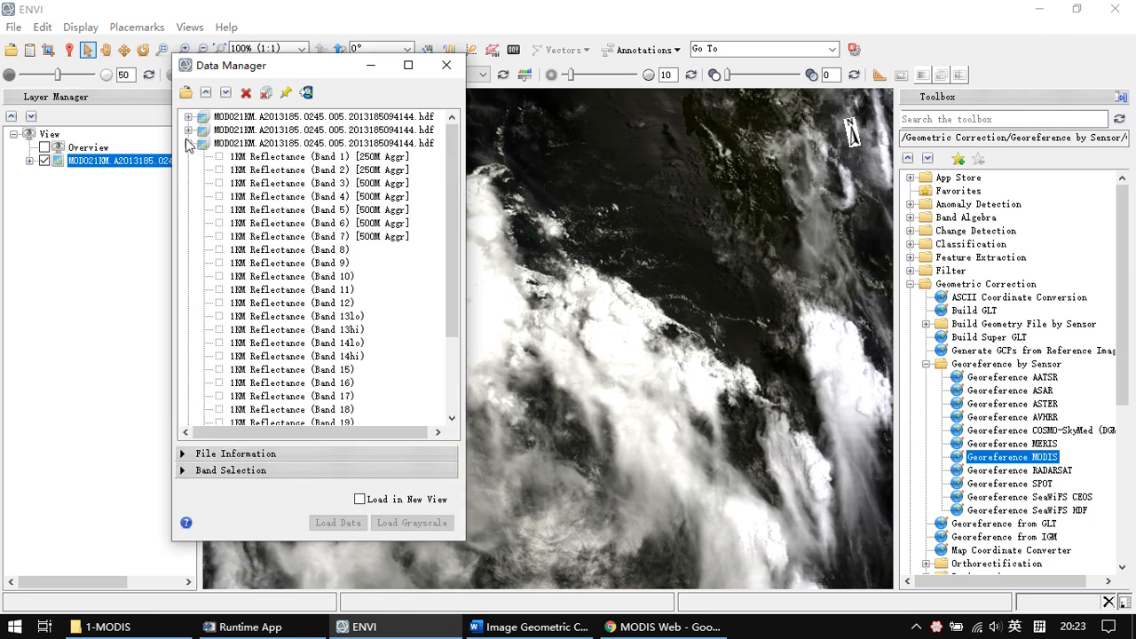
click(189, 143)
click(188, 130)
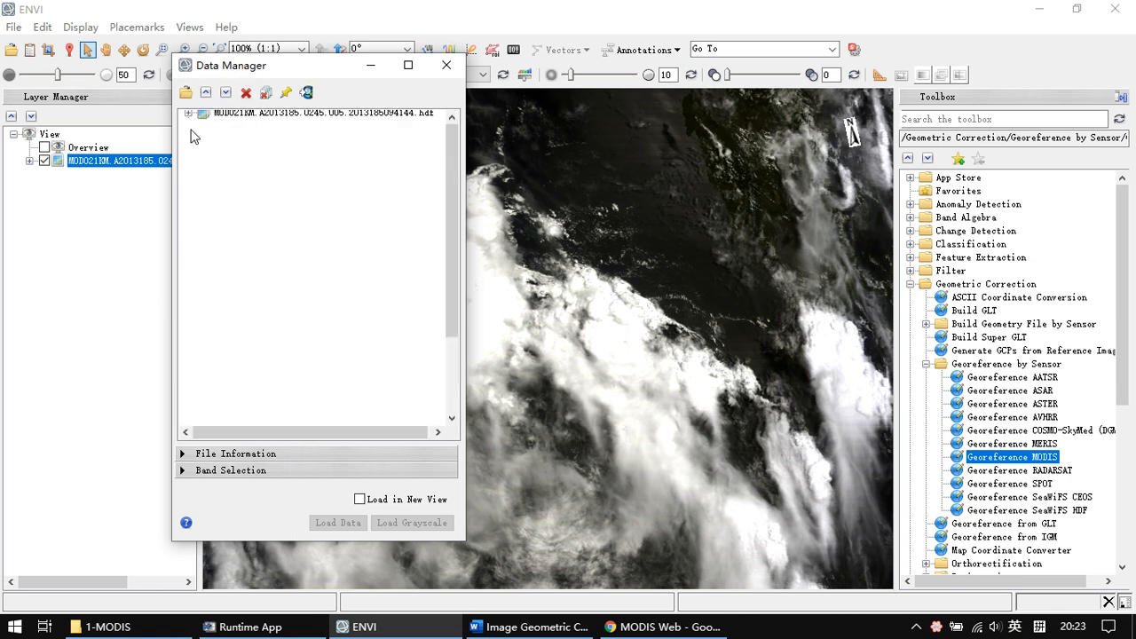
scroll(255, 199, up, 1)
click(188, 130)
click(188, 116)
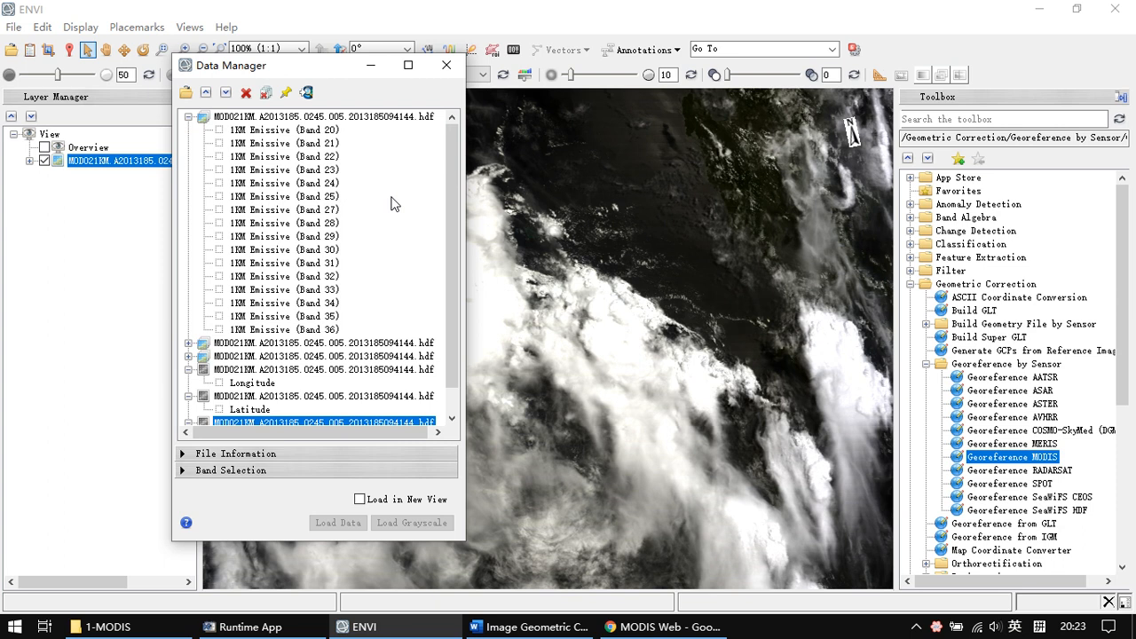
click(188, 117)
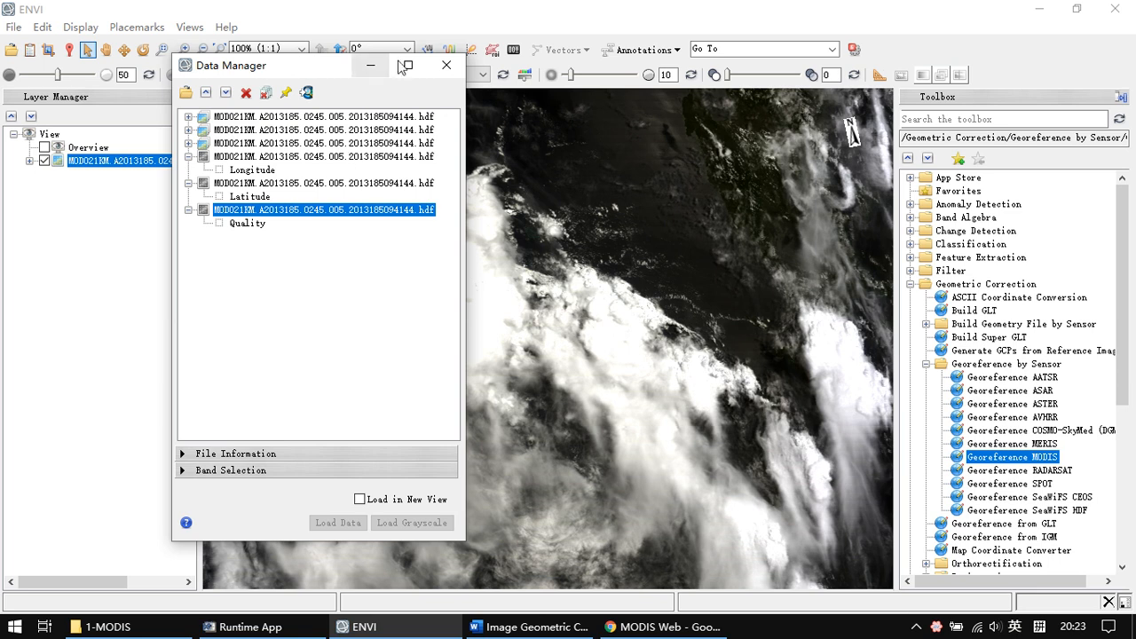
click(371, 65)
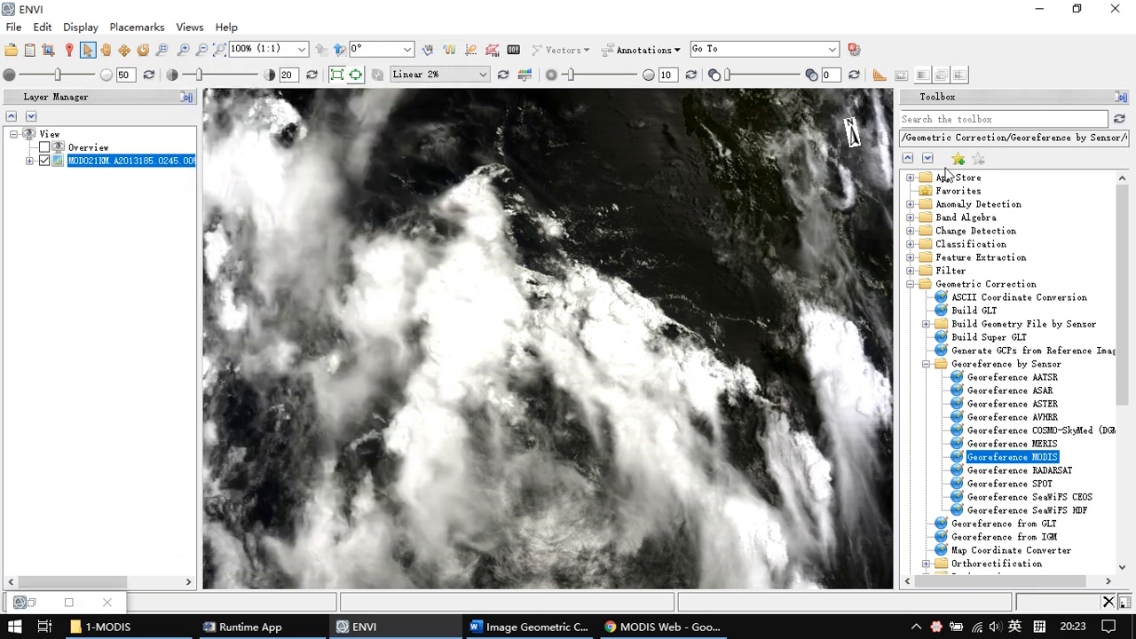
- Start the Georeference MODIS tool from Geometric Correction's Georeference by Sensor group and move its Input MODIS File window clear
click(942, 285)
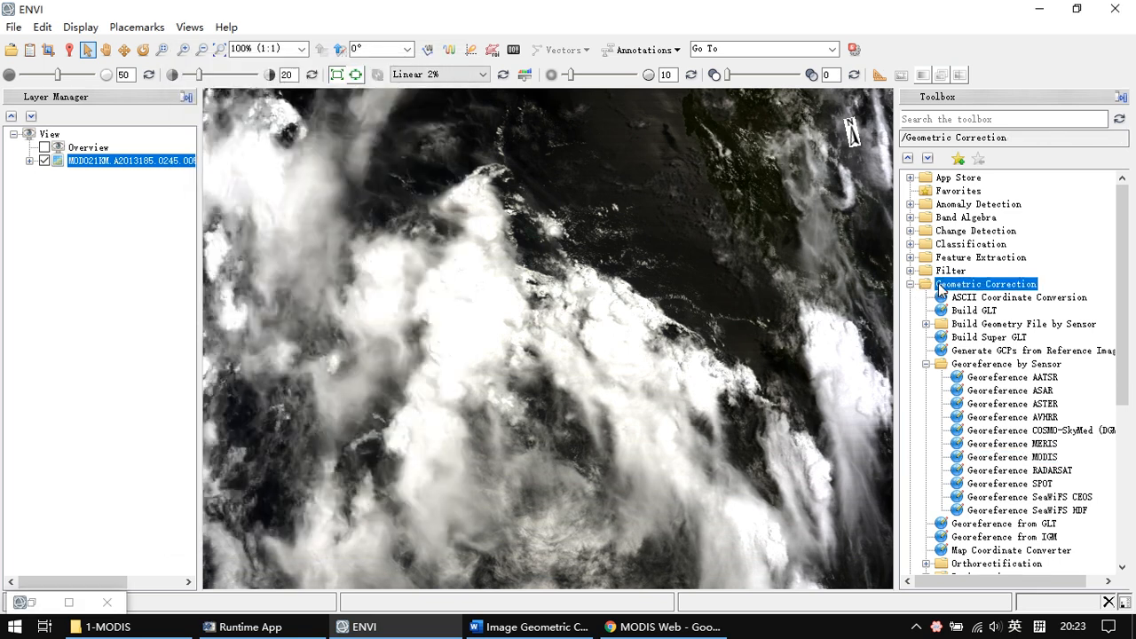
click(981, 367)
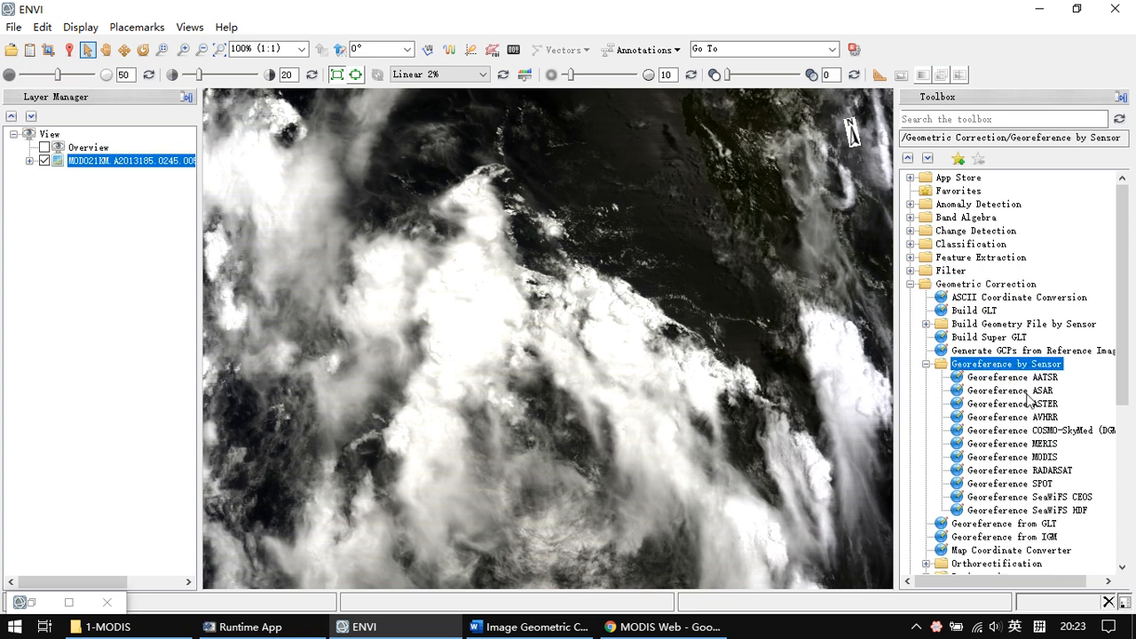
click(996, 458)
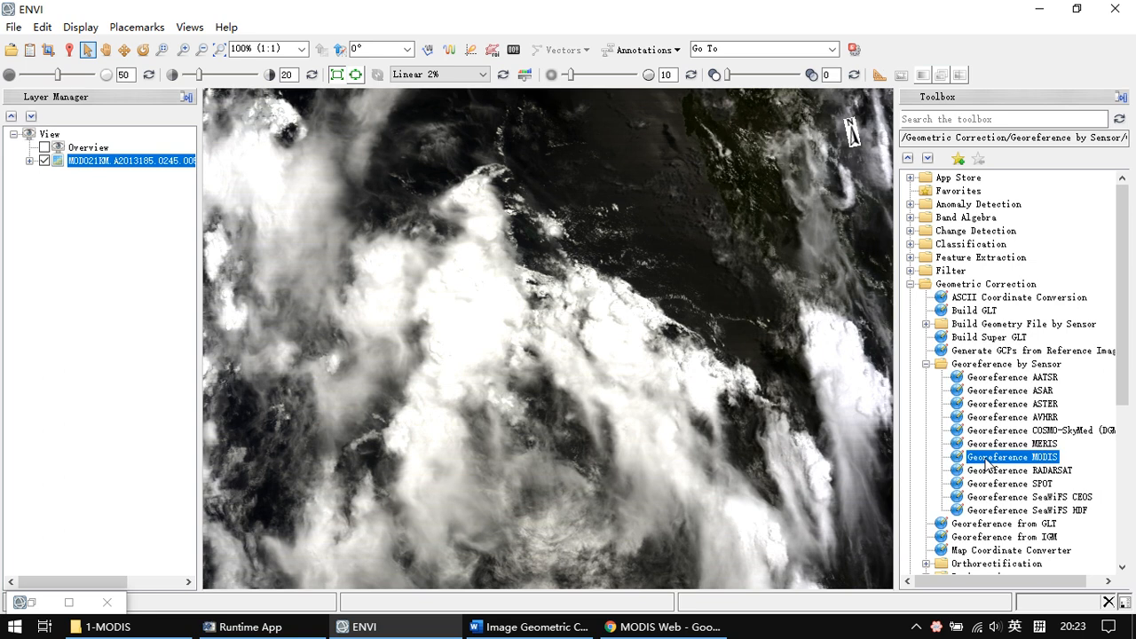
double_click(1017, 458)
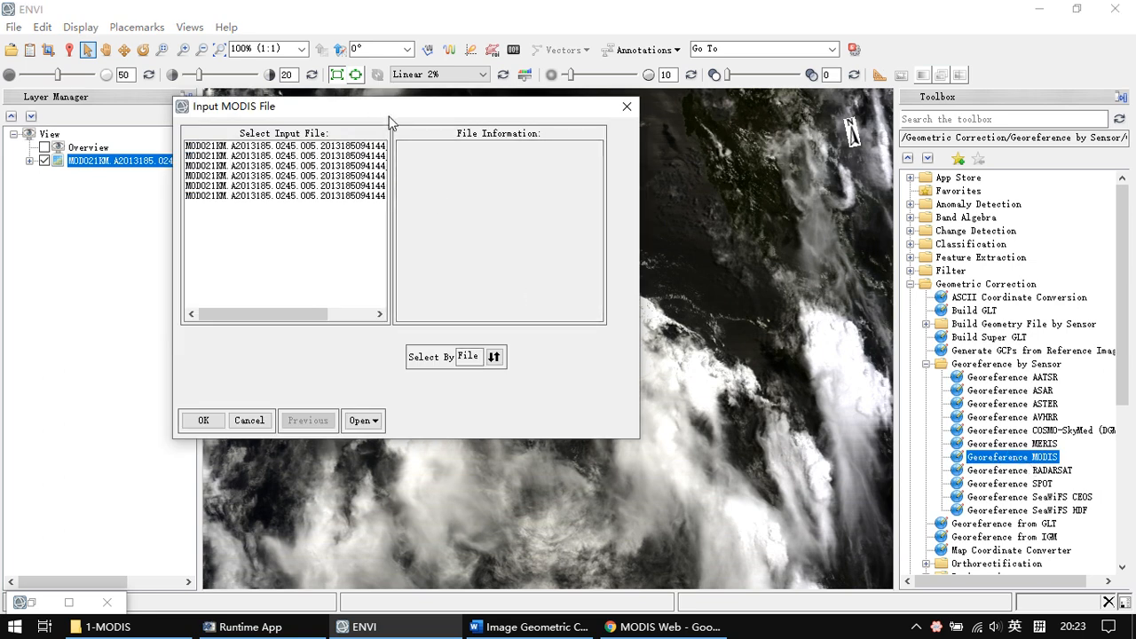
drag(378, 109, 425, 152)
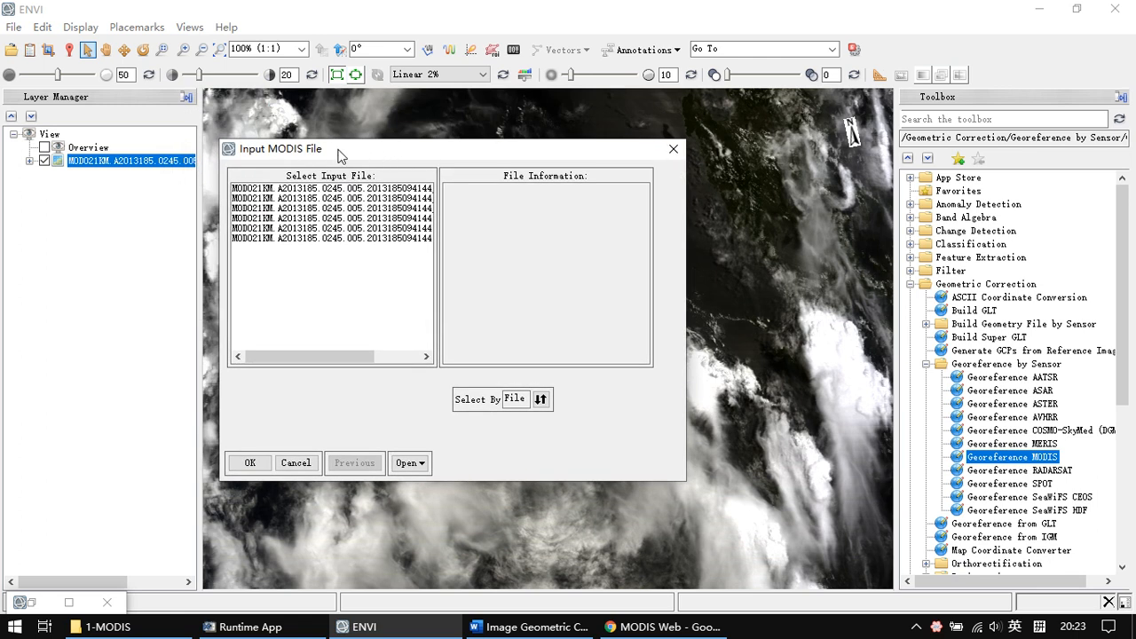
drag(347, 148, 358, 143)
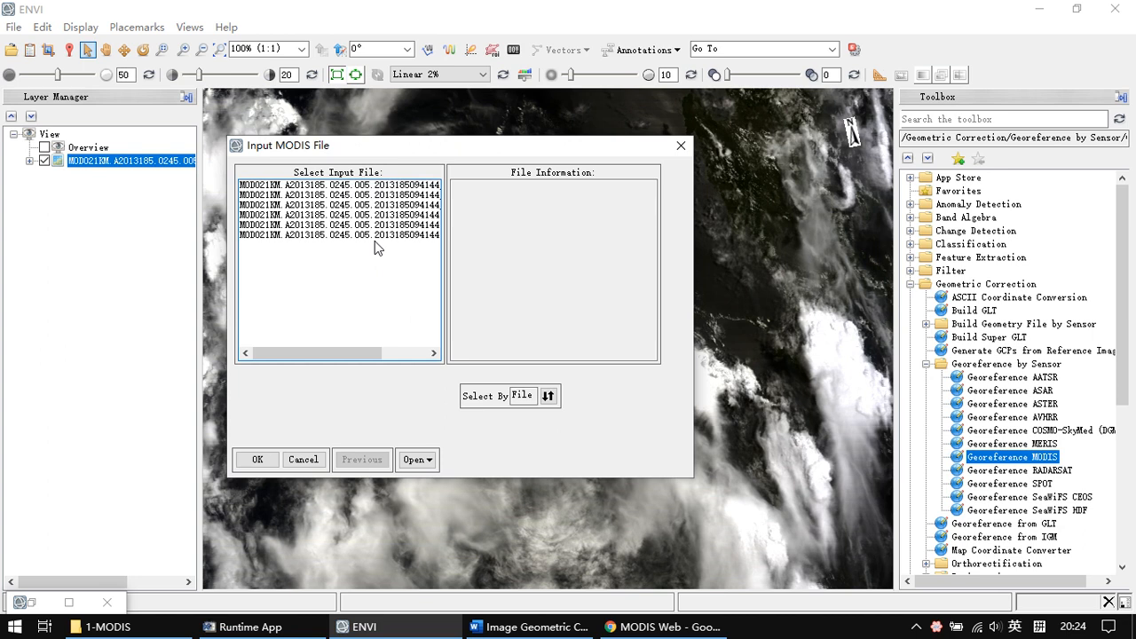
- Examine the file information of the Longitude, Latitude and Quality datasets, revealing the full file names in the input list
click(401, 185)
click(402, 196)
click(402, 205)
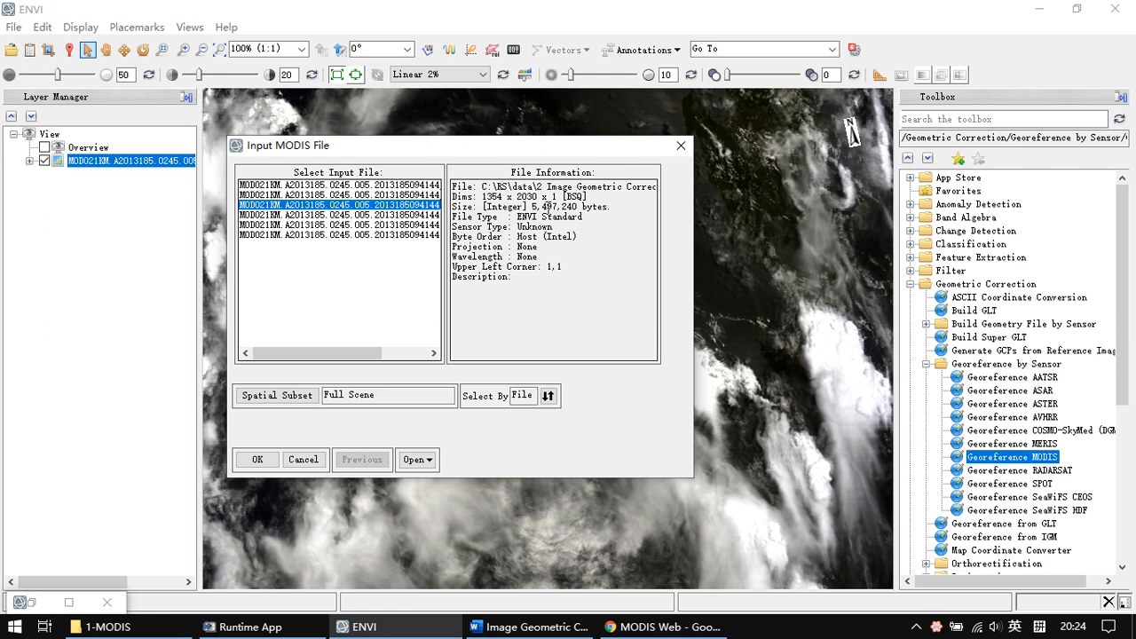
click(415, 215)
click(411, 225)
click(410, 187)
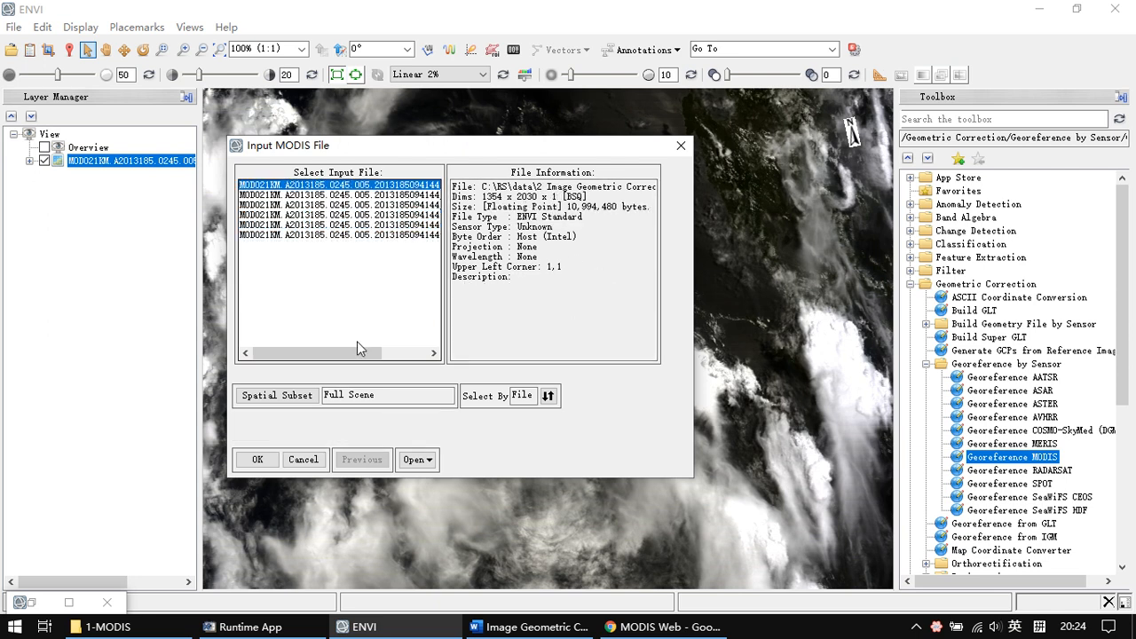
drag(306, 352, 352, 355)
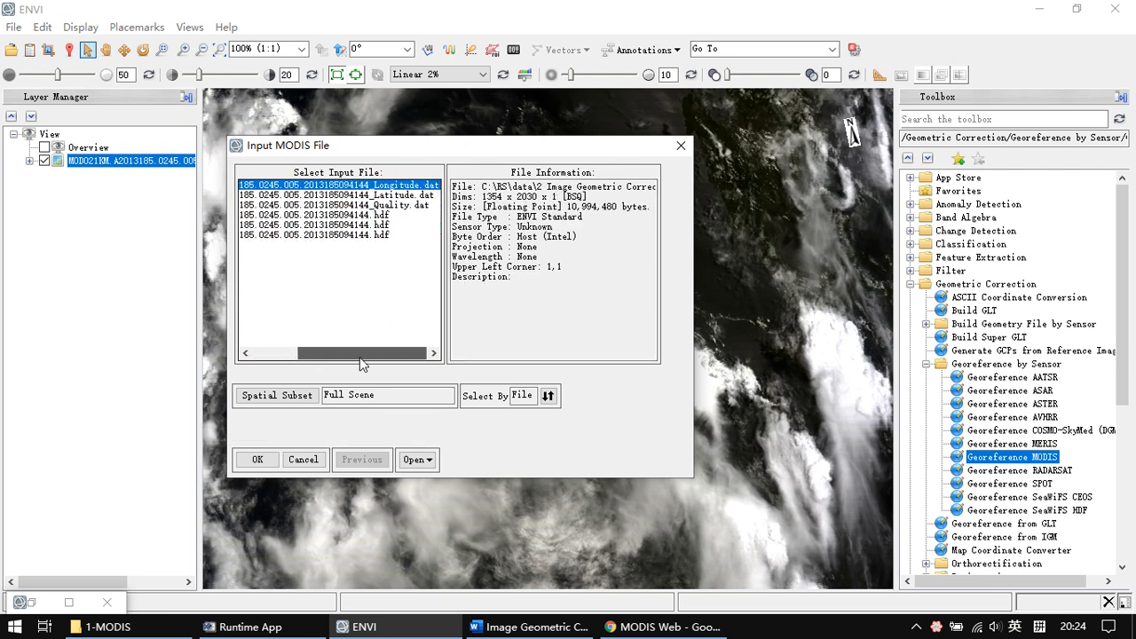
click(404, 195)
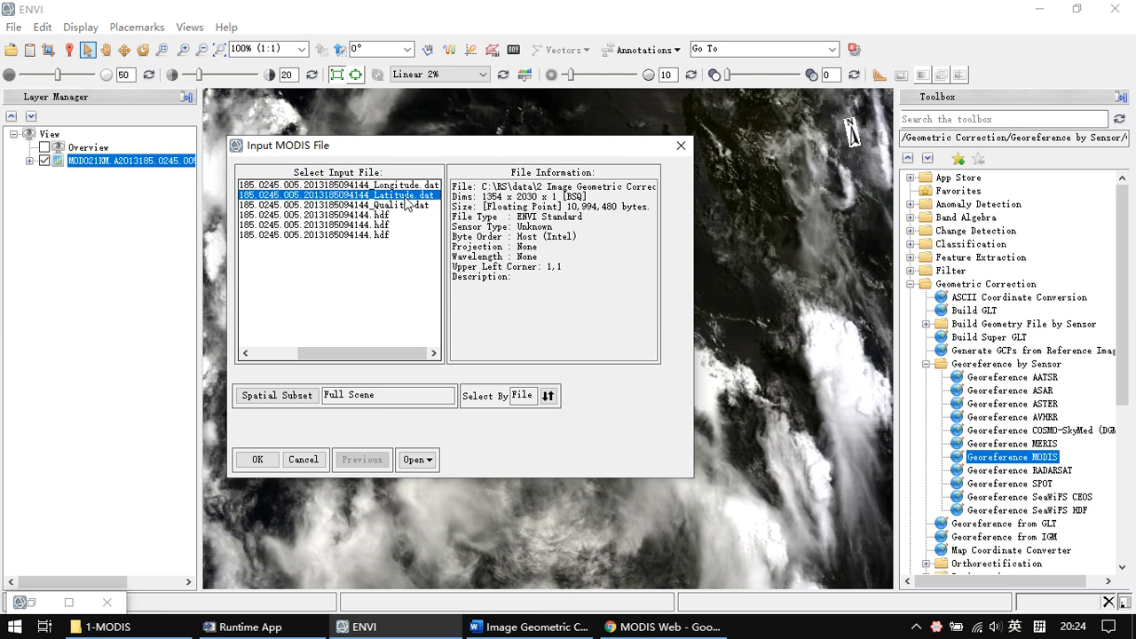
click(415, 205)
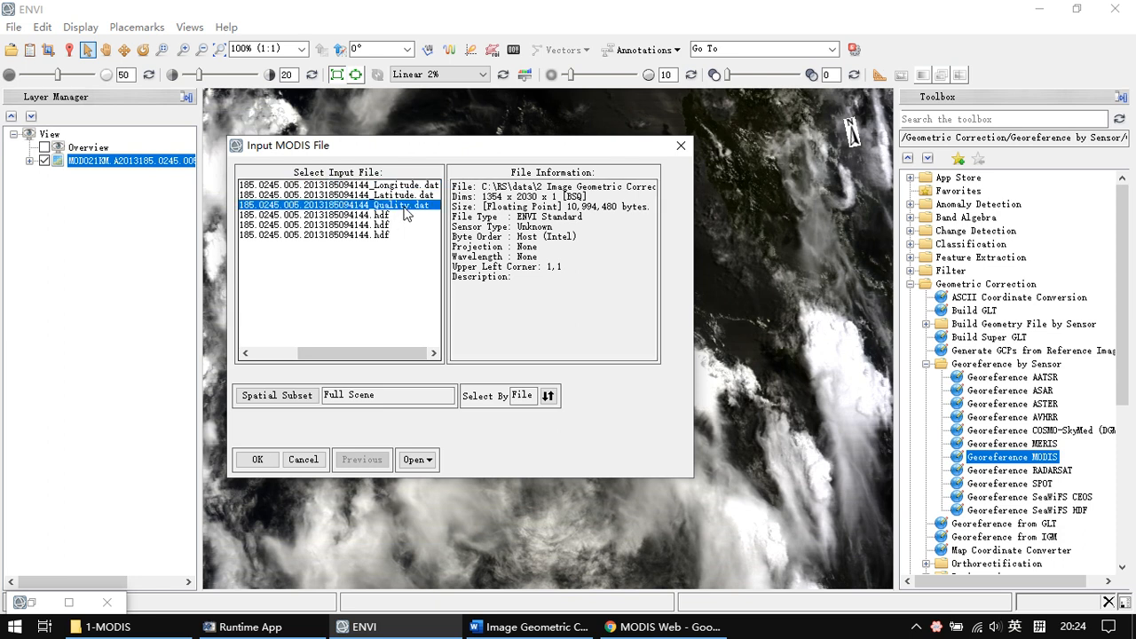
double_click(555, 196)
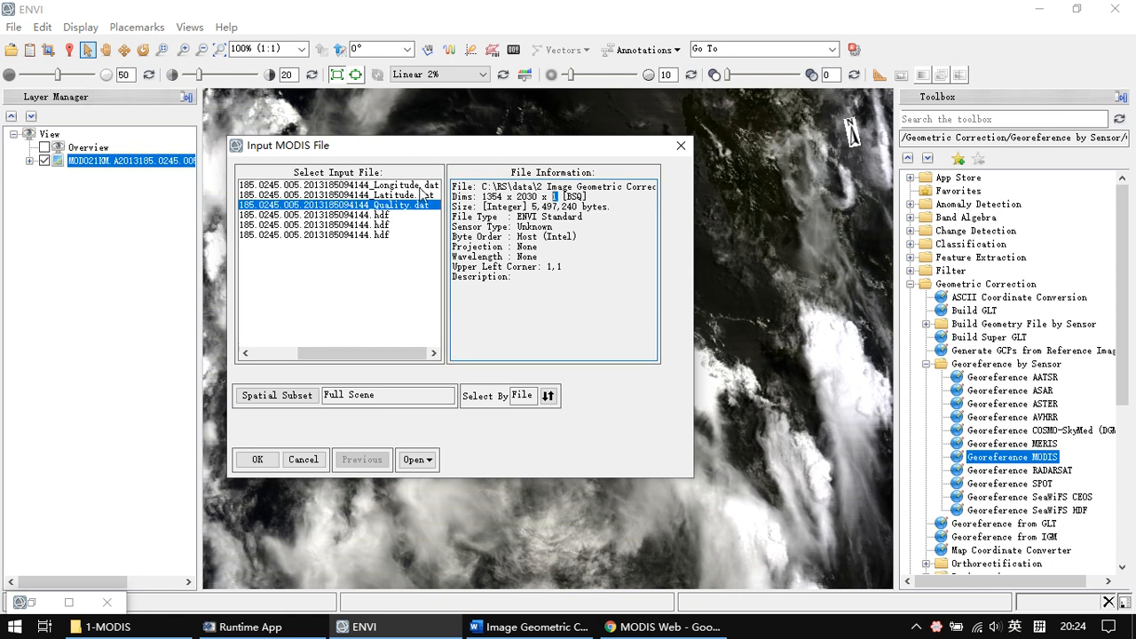
- Compare the dimensions and descriptions of the three HDF datasets: 1Km Reflectance, 1Km Radiance and 1KM Emissive Radiance
click(390, 216)
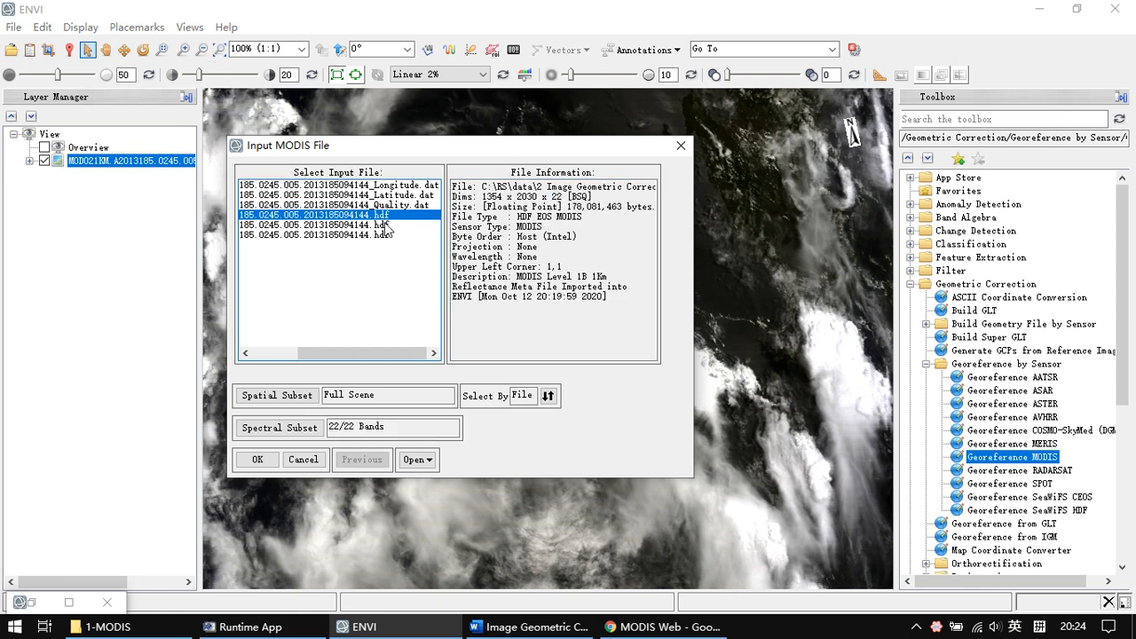
click(371, 225)
click(377, 235)
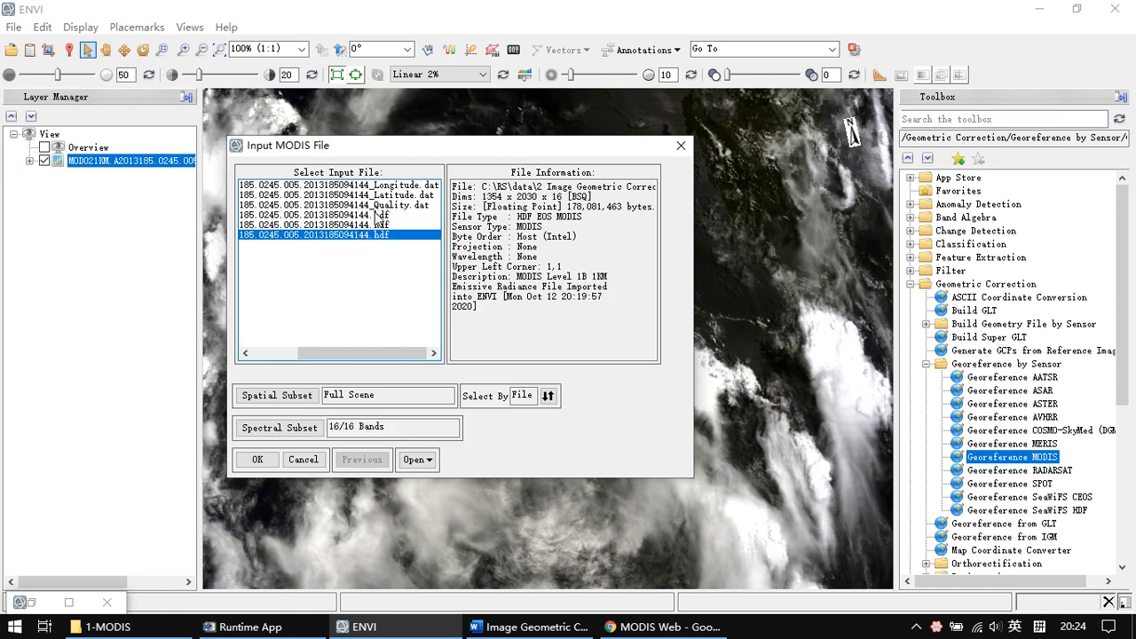
click(378, 216)
click(375, 225)
click(378, 236)
click(379, 217)
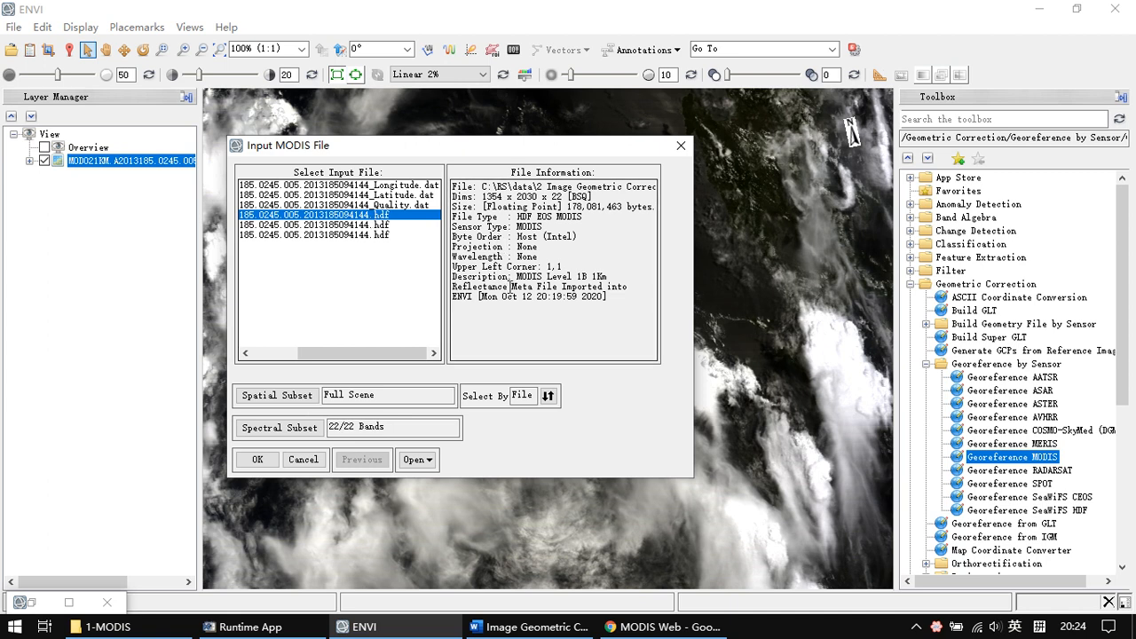
drag(511, 286, 453, 287)
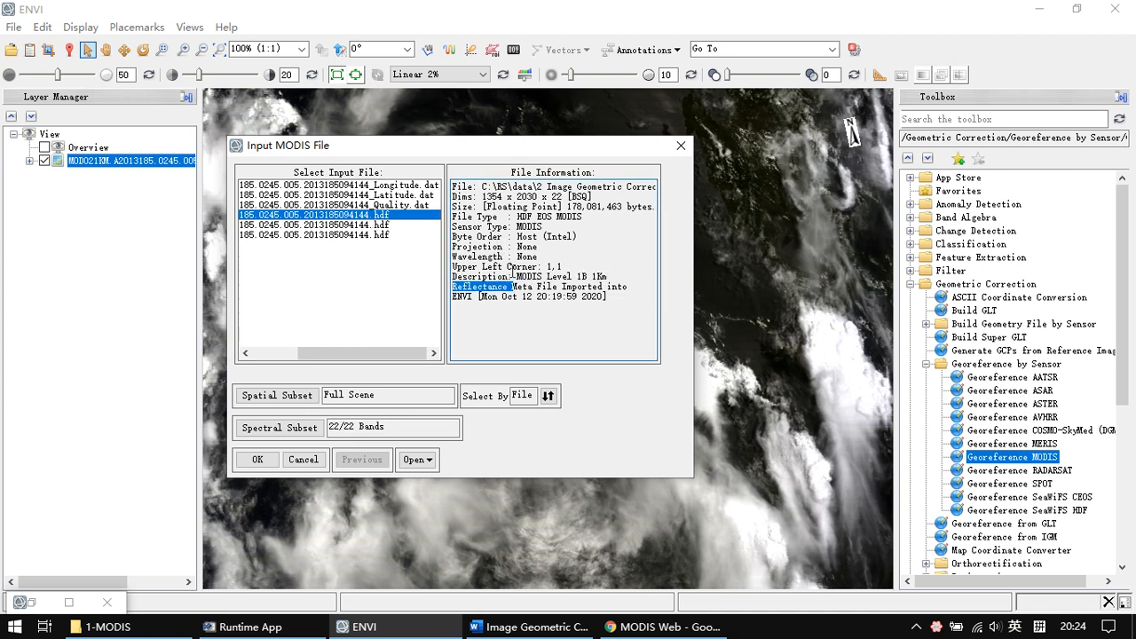
double_click(553, 197)
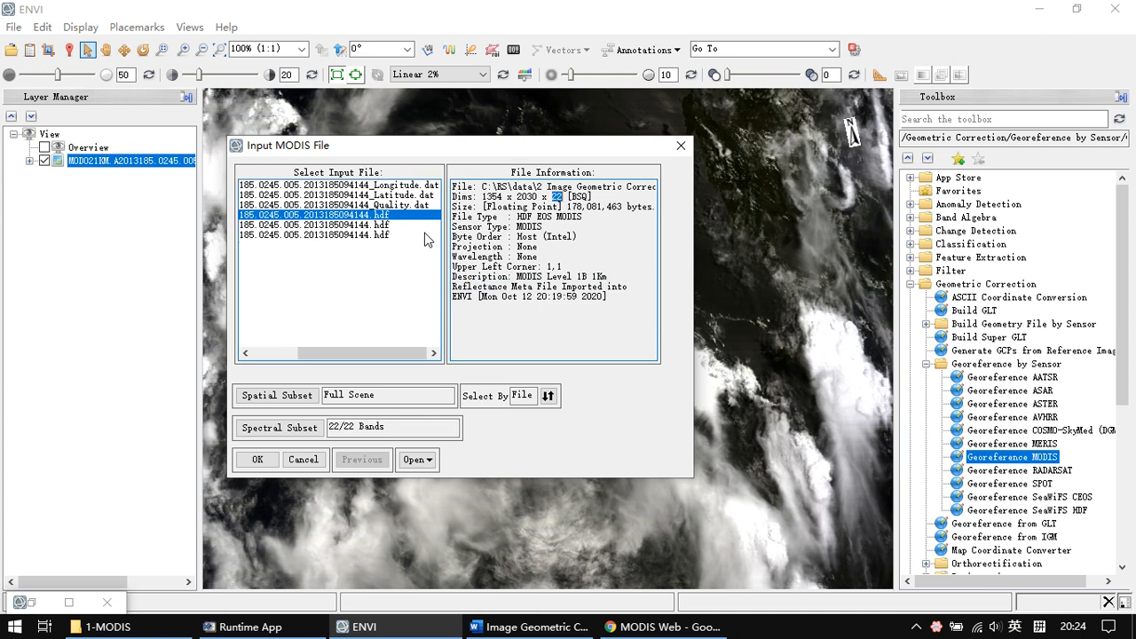
click(367, 225)
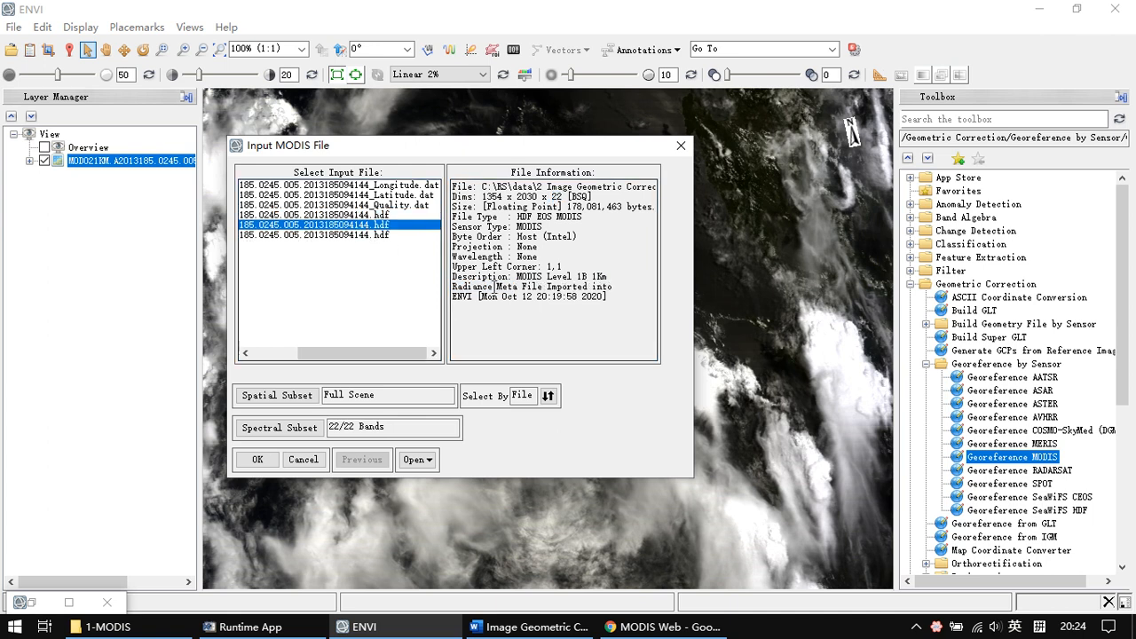
click(386, 236)
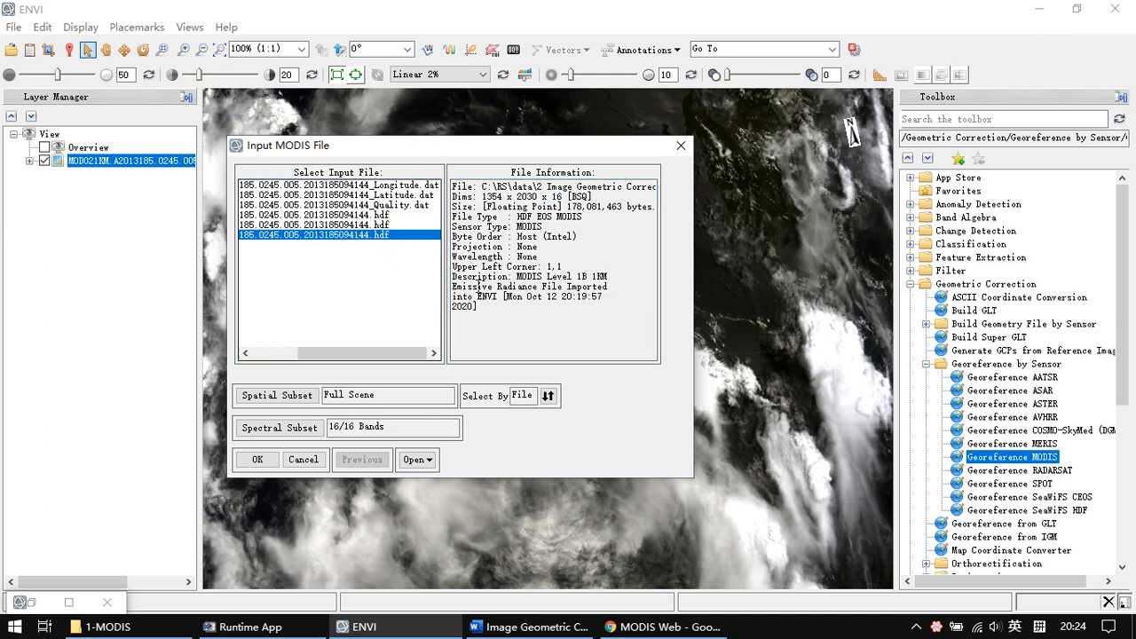
click(532, 307)
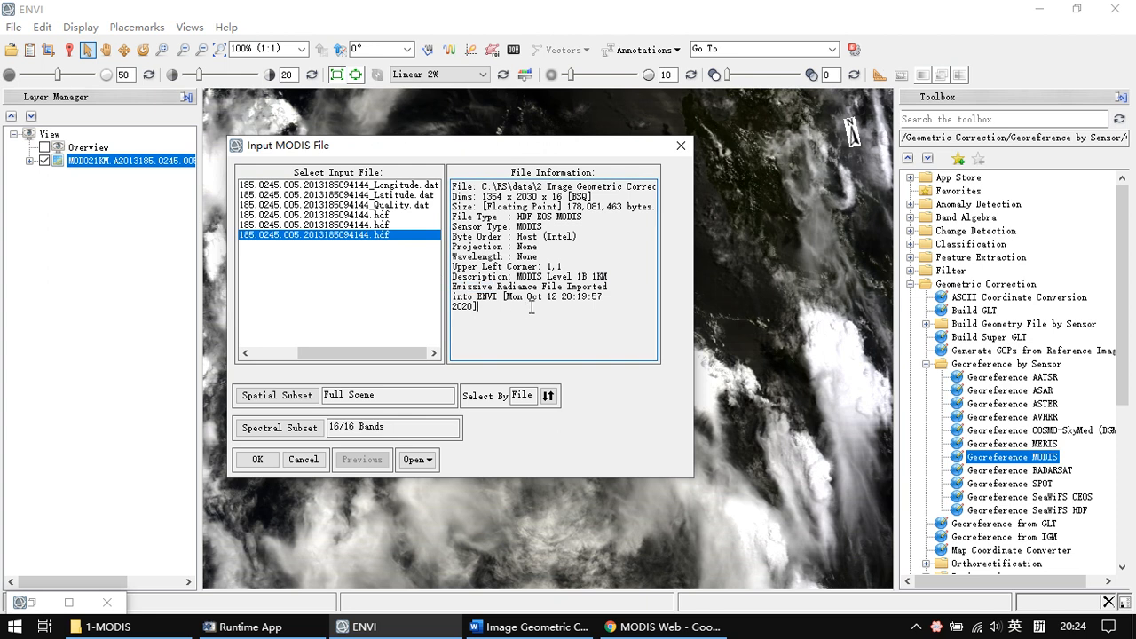
- Accept the 1Km Reflectance HDF dataset as the input MODIS file and reposition the Georeference MODIS Parameters window
click(390, 215)
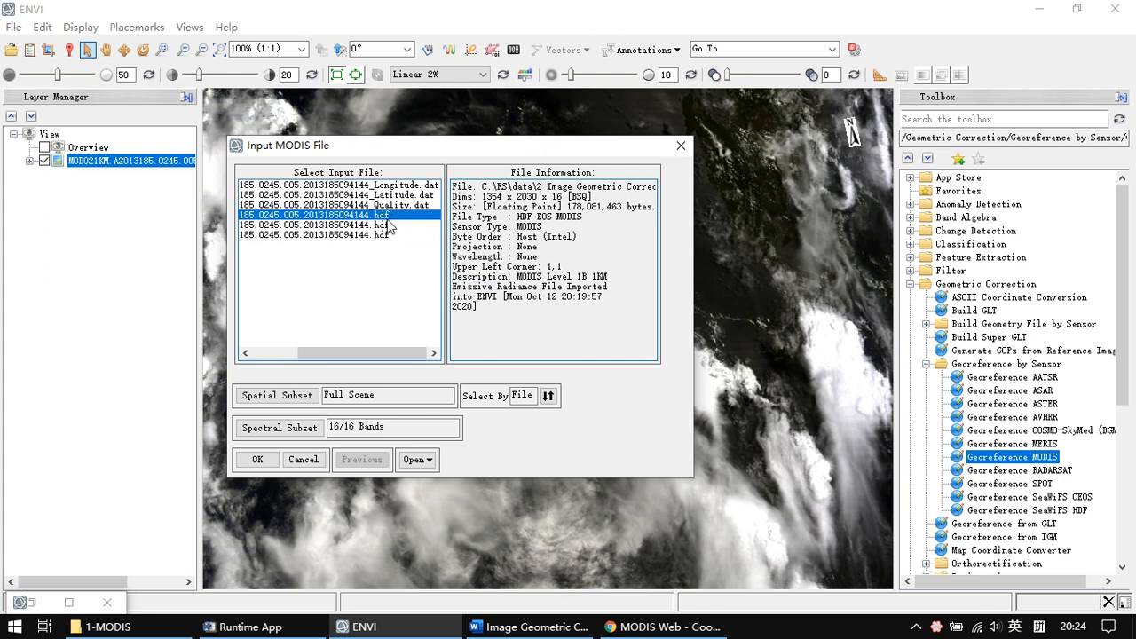
double_click(480, 286)
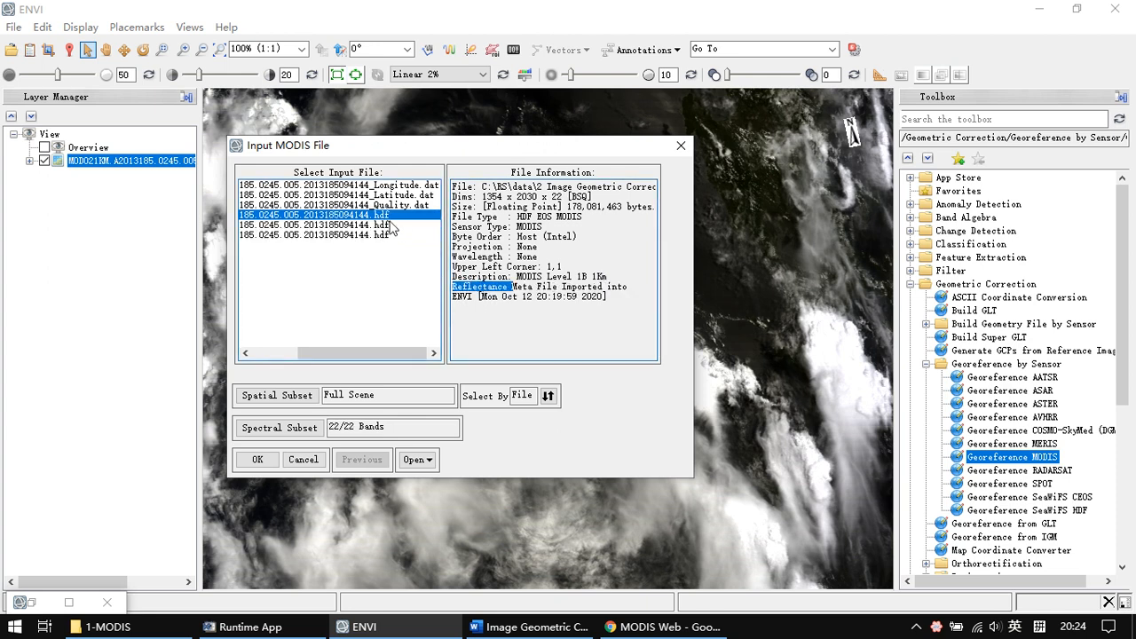
click(262, 464)
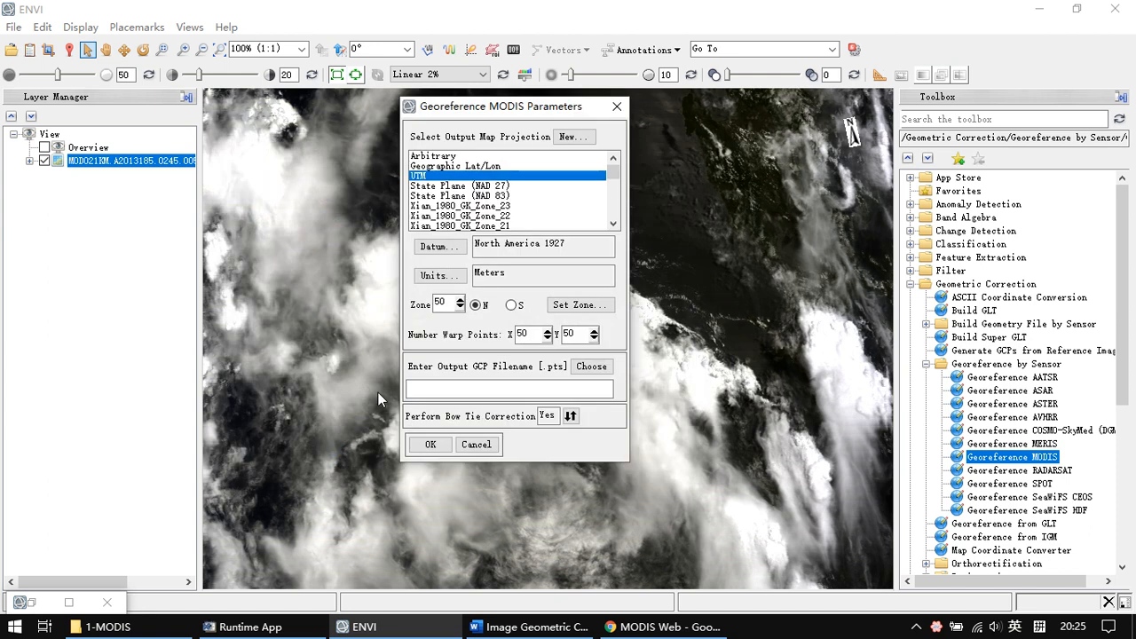
drag(501, 108, 448, 134)
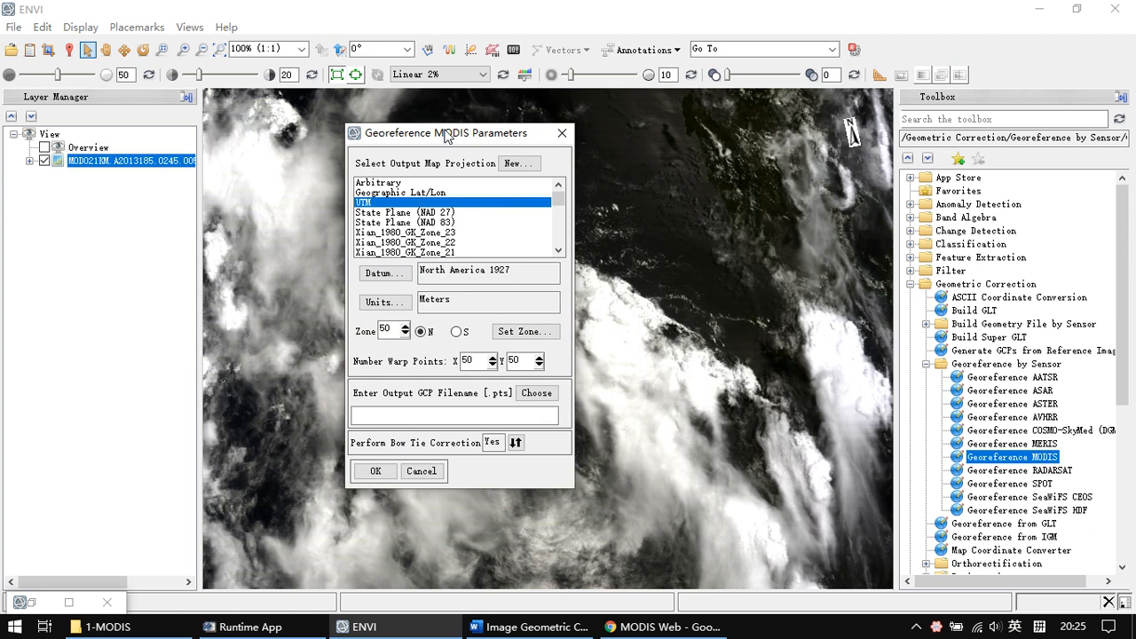
drag(448, 135, 437, 140)
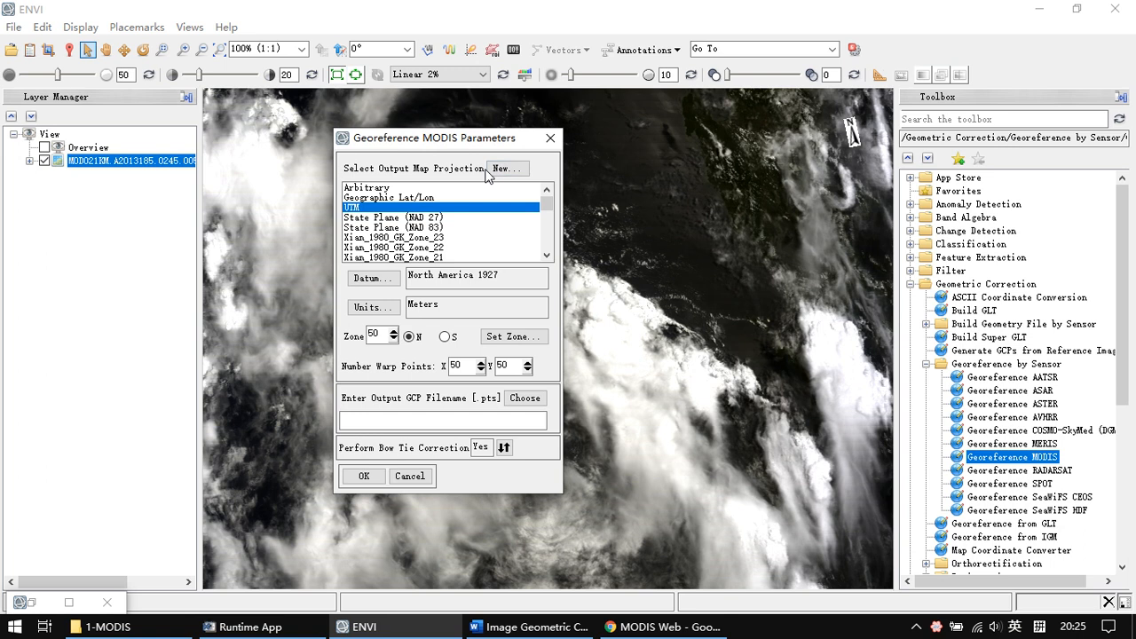
drag(449, 142, 467, 140)
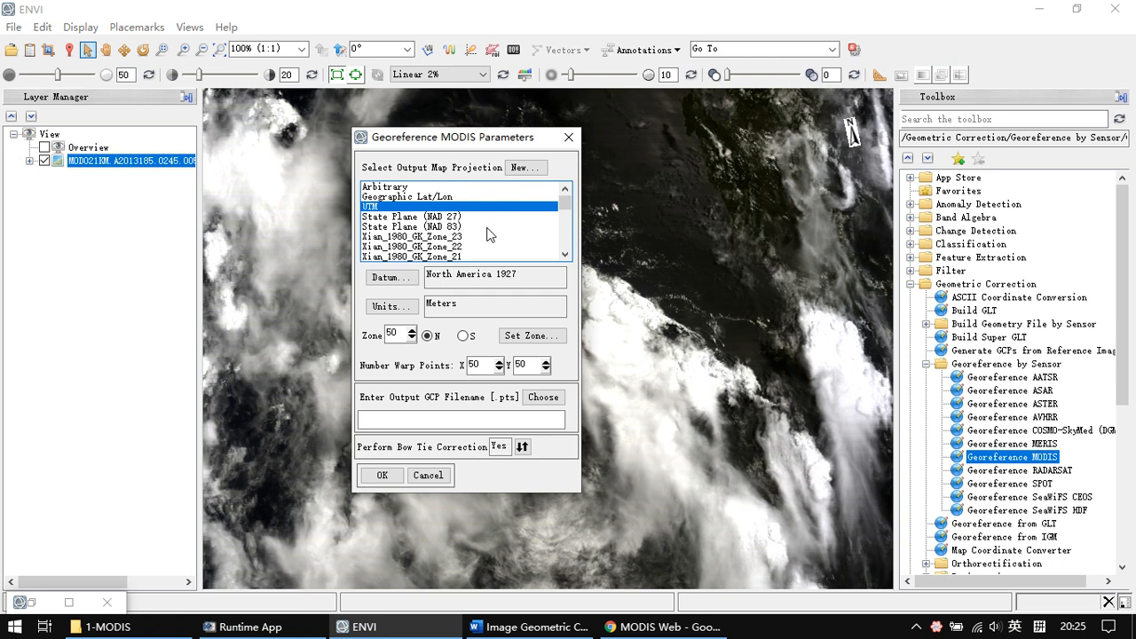
- Look through the output map projection list and view the Customized Map Projection Definition dialog, closing it without defining a projection
scroll(500, 234, down, 4)
scroll(500, 234, down, 8)
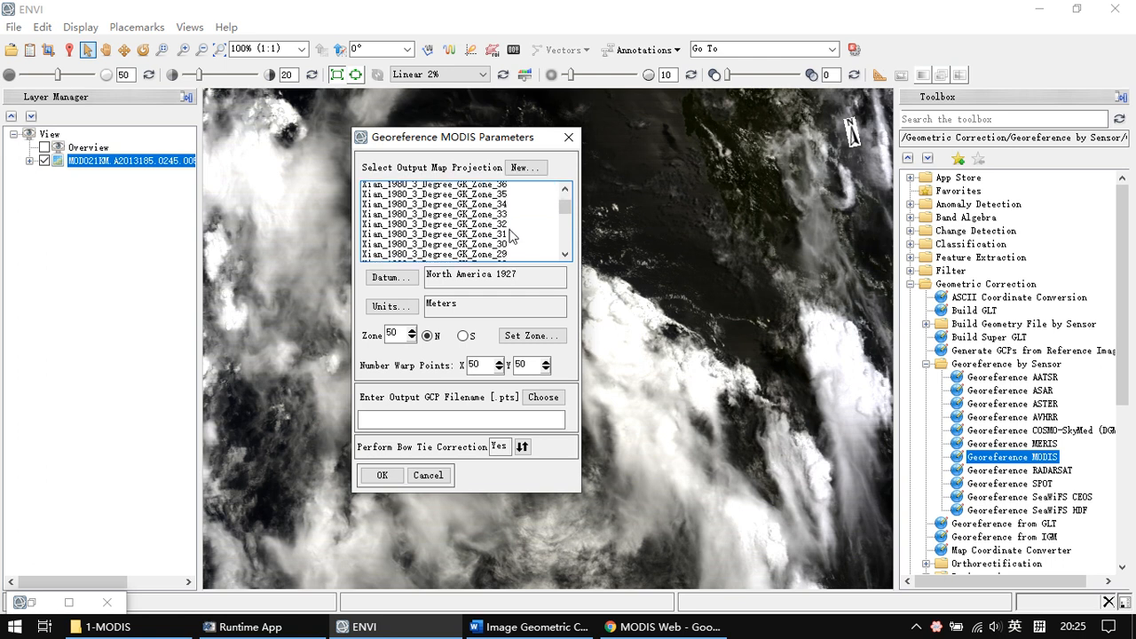
drag(564, 211, 557, 177)
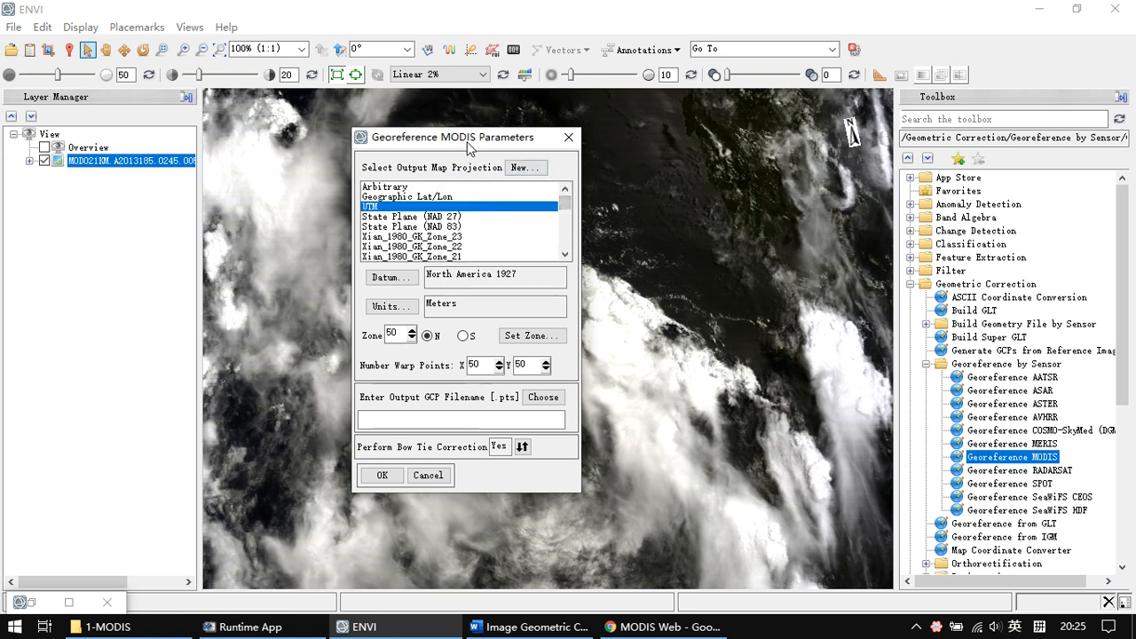
drag(471, 140, 462, 163)
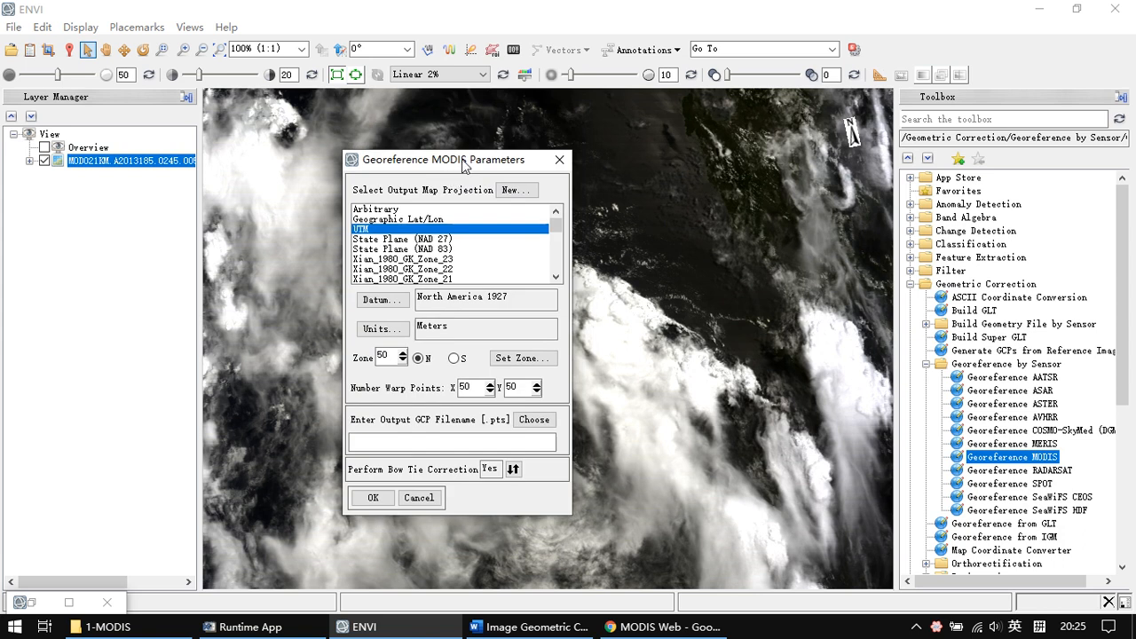
click(515, 190)
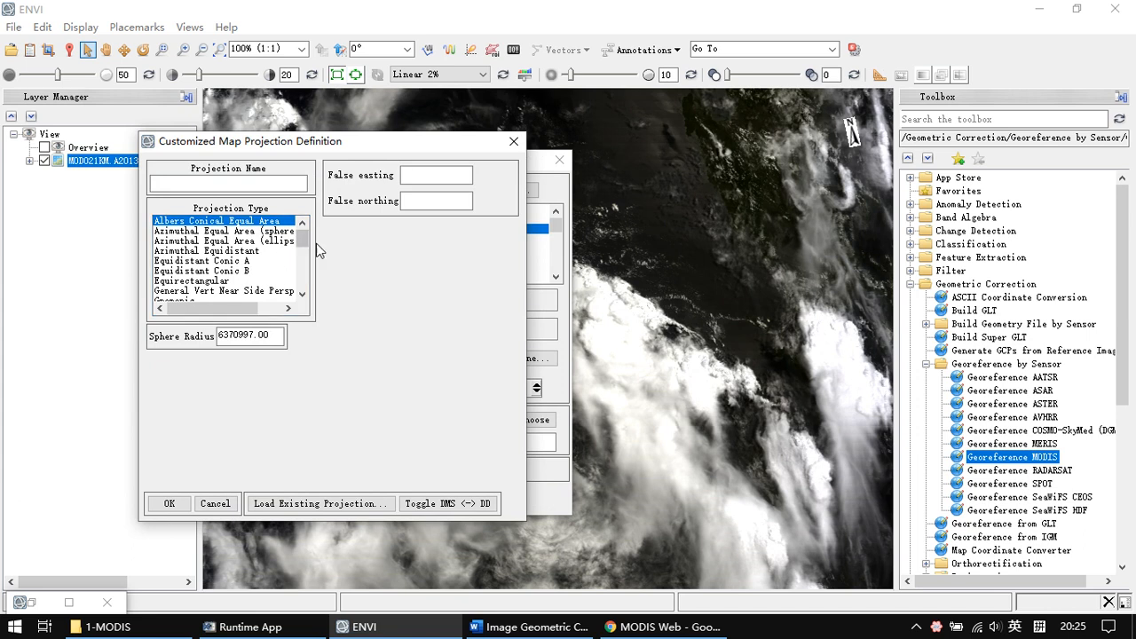
click(513, 142)
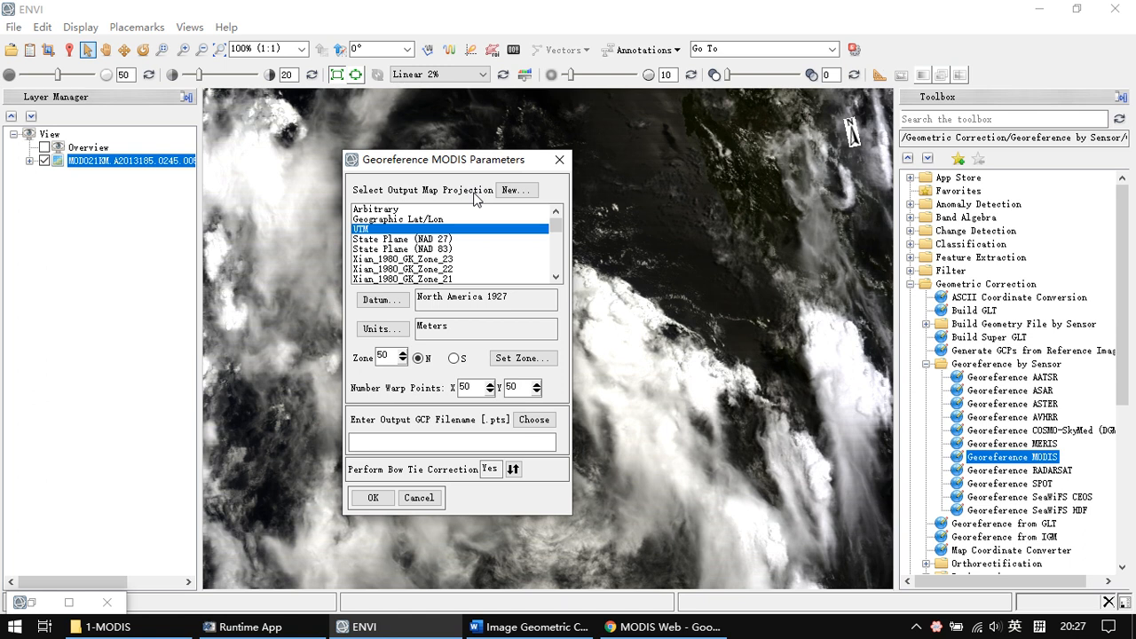
- Set the output map projection to Geographic Lat/Lon and move the parameters window beside the Layer Manager
click(424, 220)
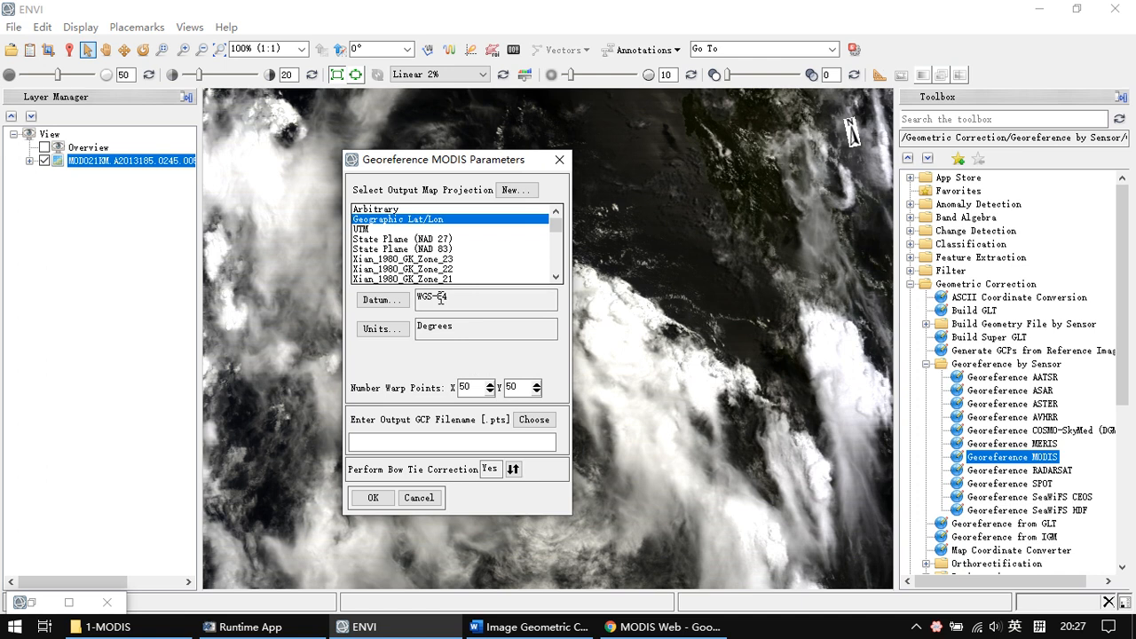
drag(502, 165, 211, 254)
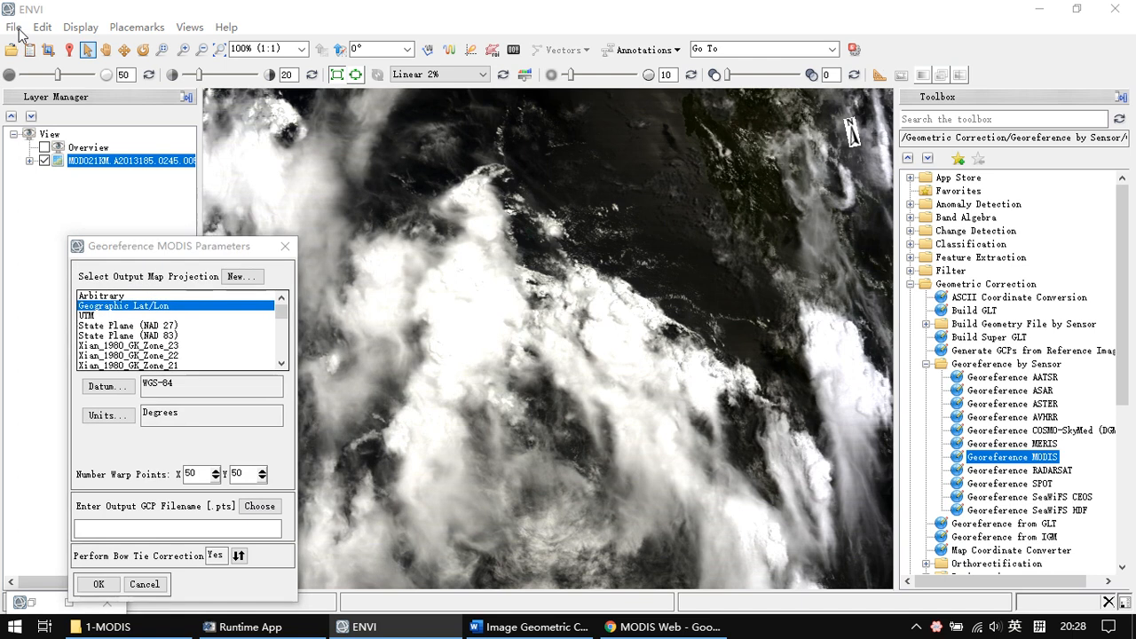
drag(246, 254, 351, 177)
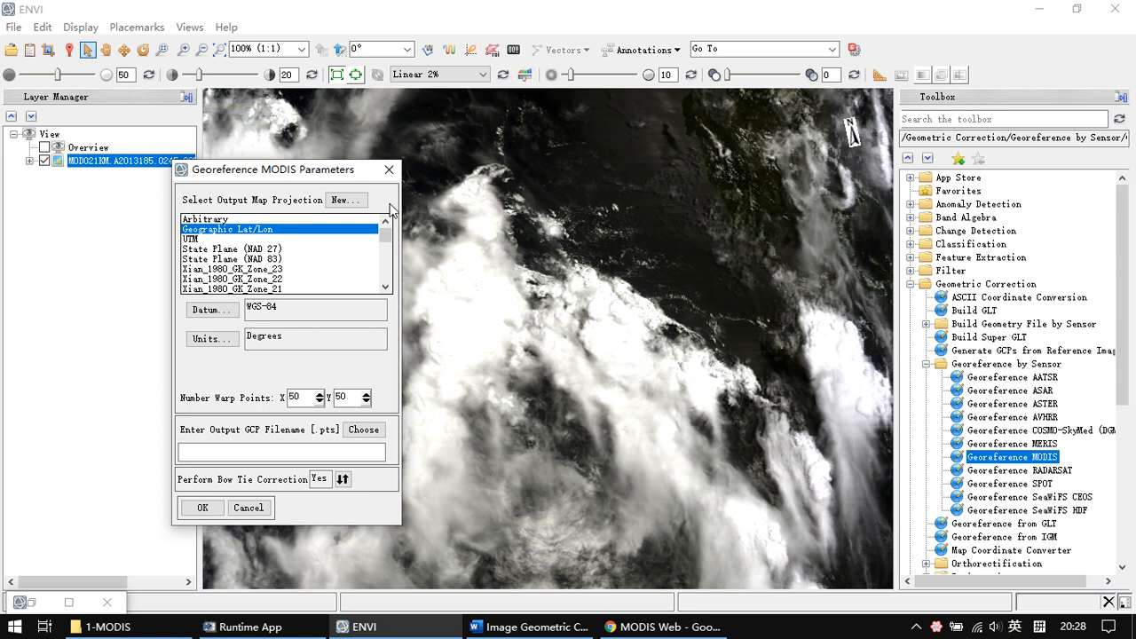
drag(319, 181, 345, 184)
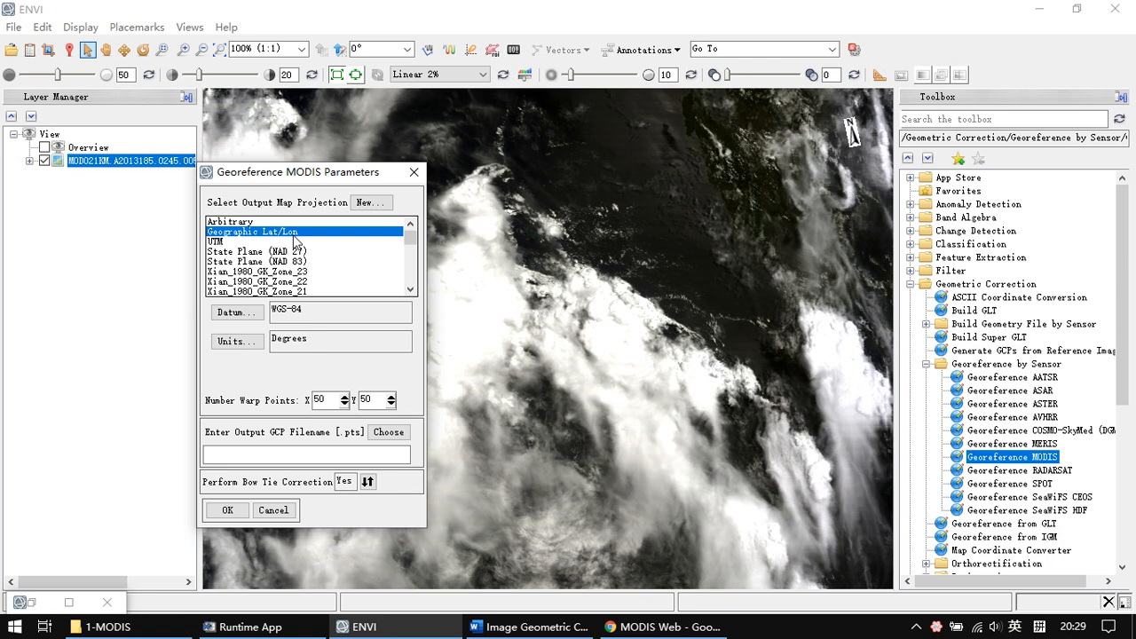
- Compare the datum, units and zone settings offered by the UTM and Geographic Lat/Lon output map projections
click(233, 243)
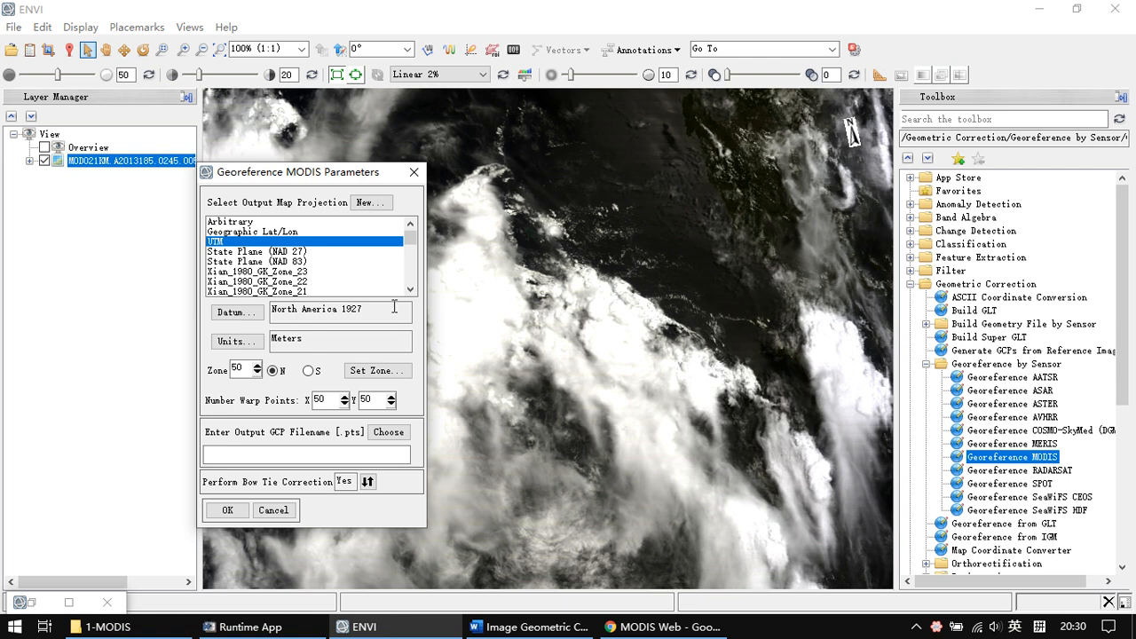
click(269, 233)
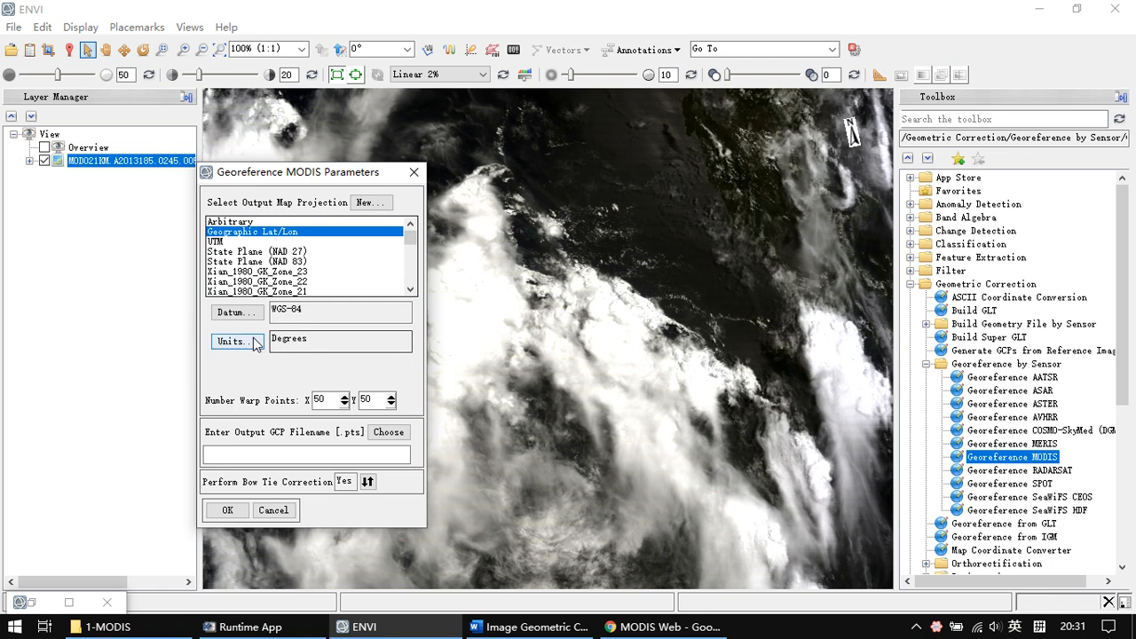
click(229, 241)
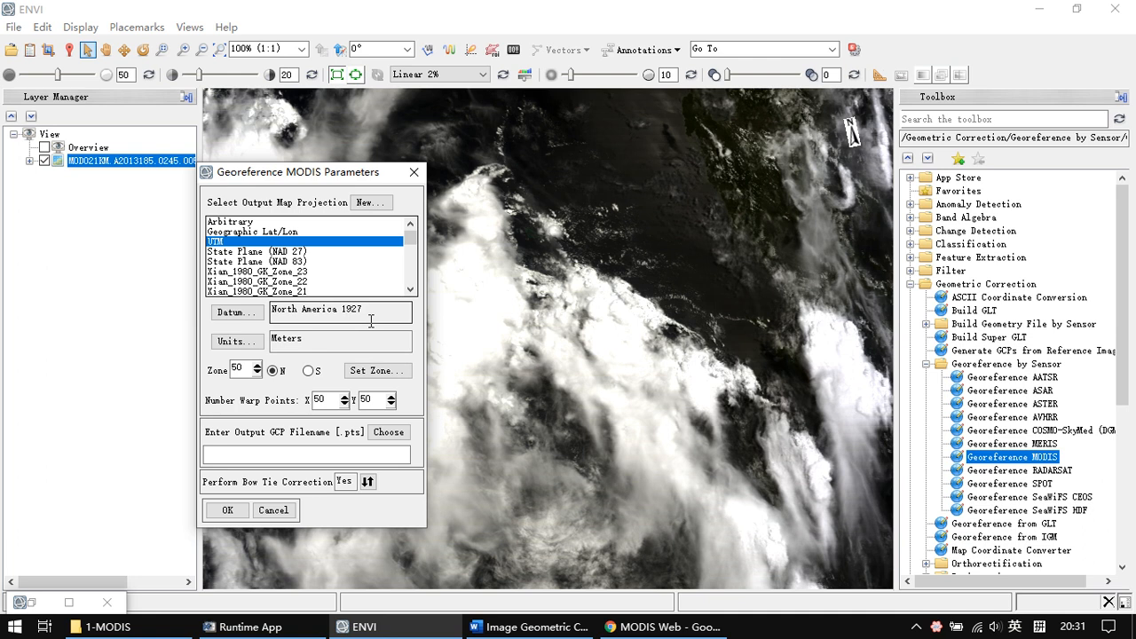
drag(302, 177, 392, 180)
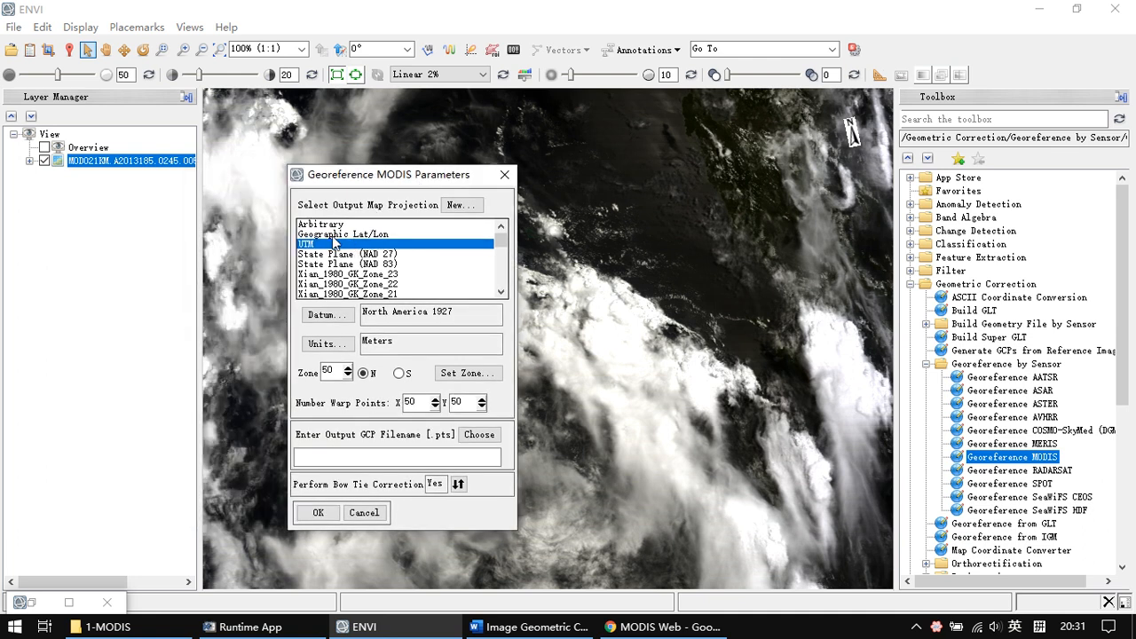
click(334, 236)
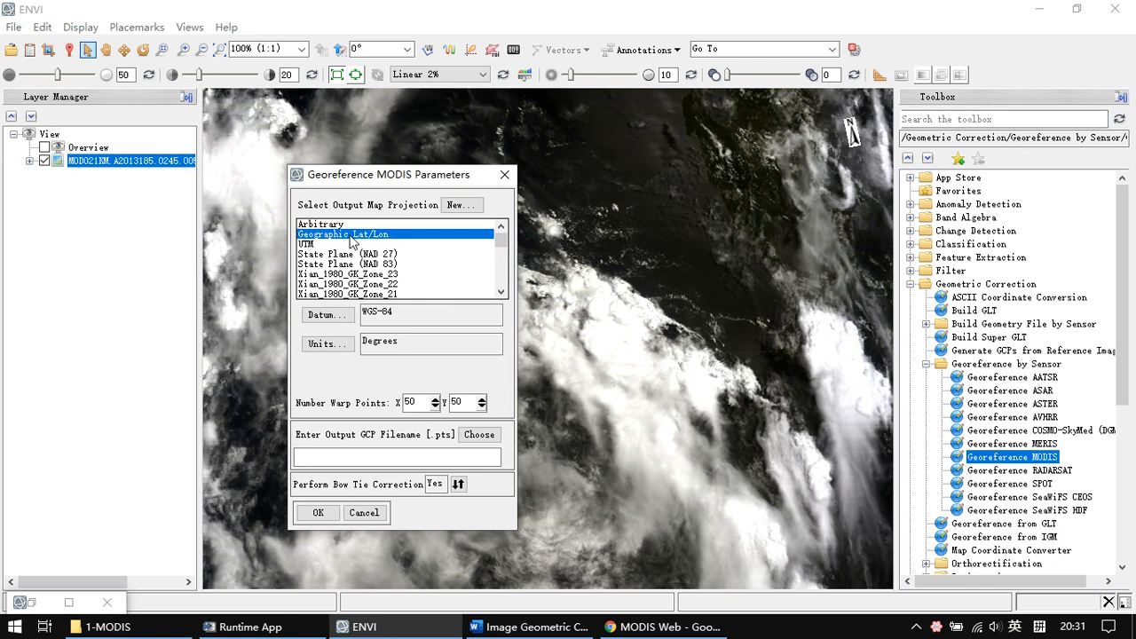
key(Down)
key(Up)
key(Down)
key(Up)
key(Down)
key(Up)
key(Down)
key(Up)
key(Down)
key(Up)
click(329, 244)
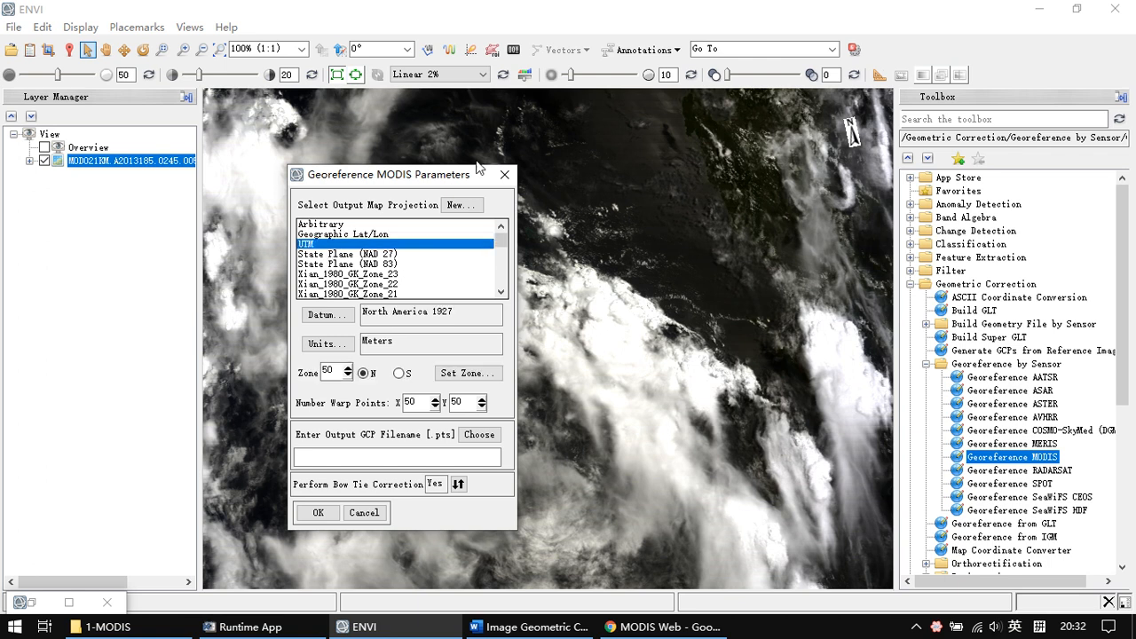
click(595, 236)
- Select Geographic Lat/Lon as the output projection, accept the MODIS georeferencing parameters, and reposition the Registration Parameters window
click(422, 234)
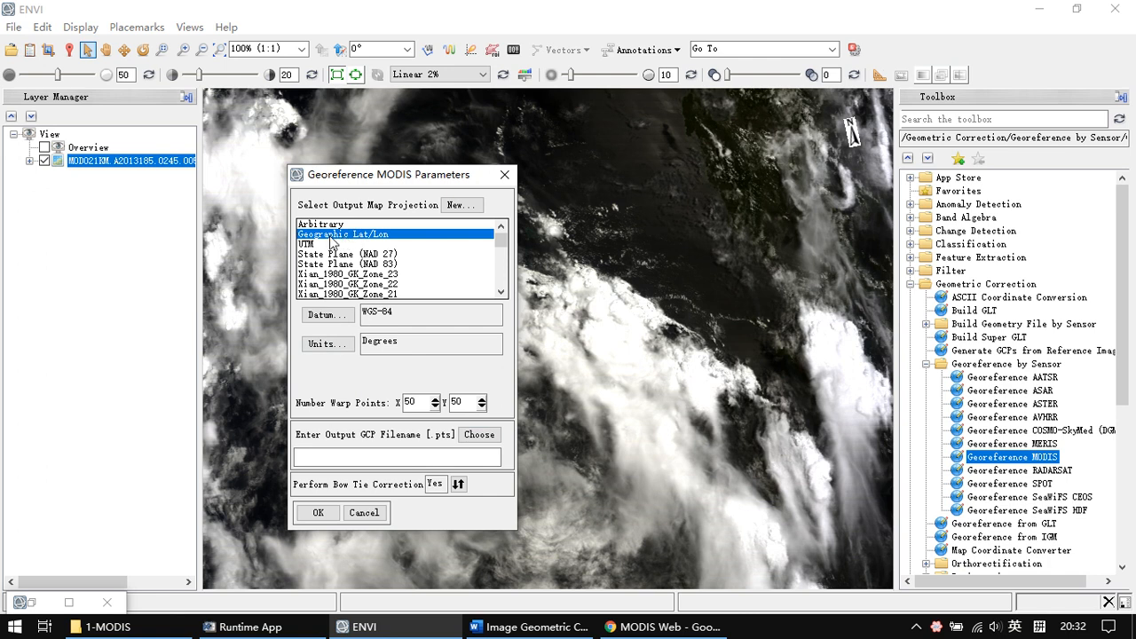
click(318, 513)
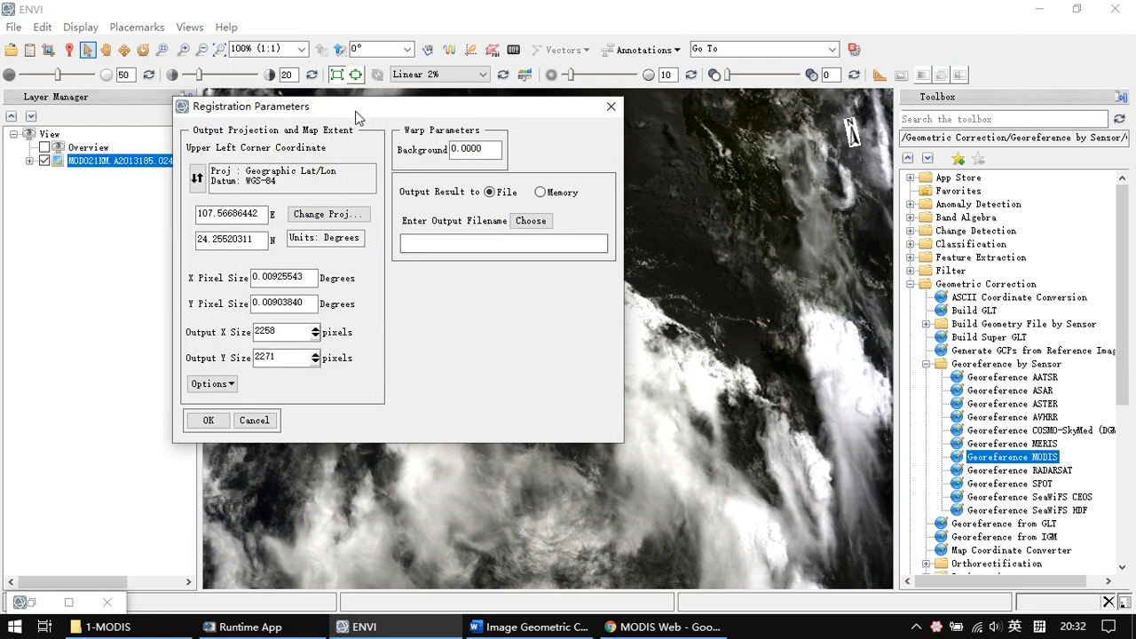
drag(356, 111, 467, 141)
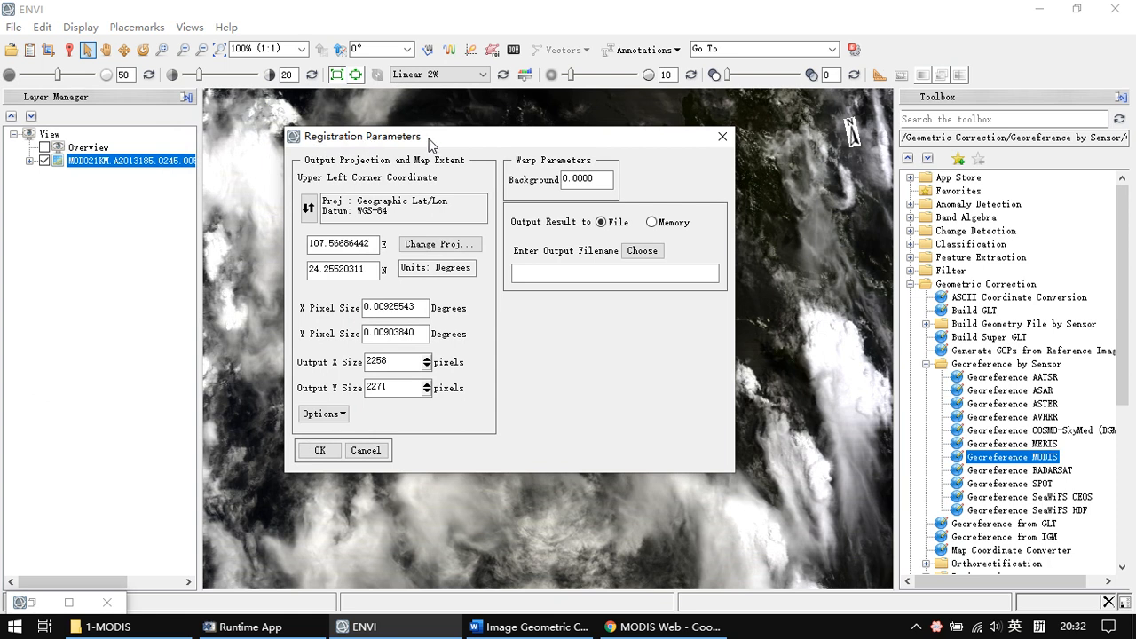
drag(426, 142, 450, 137)
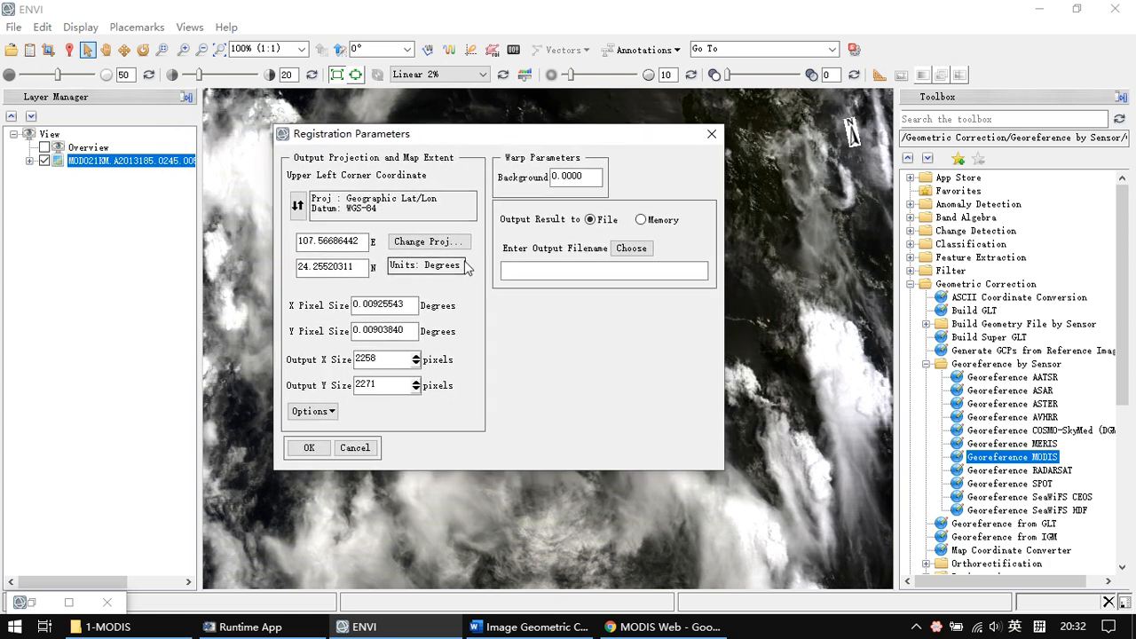
- View the upper left corner coordinate in degrees-minutes-seconds and return it to the decimal degrees display
click(298, 205)
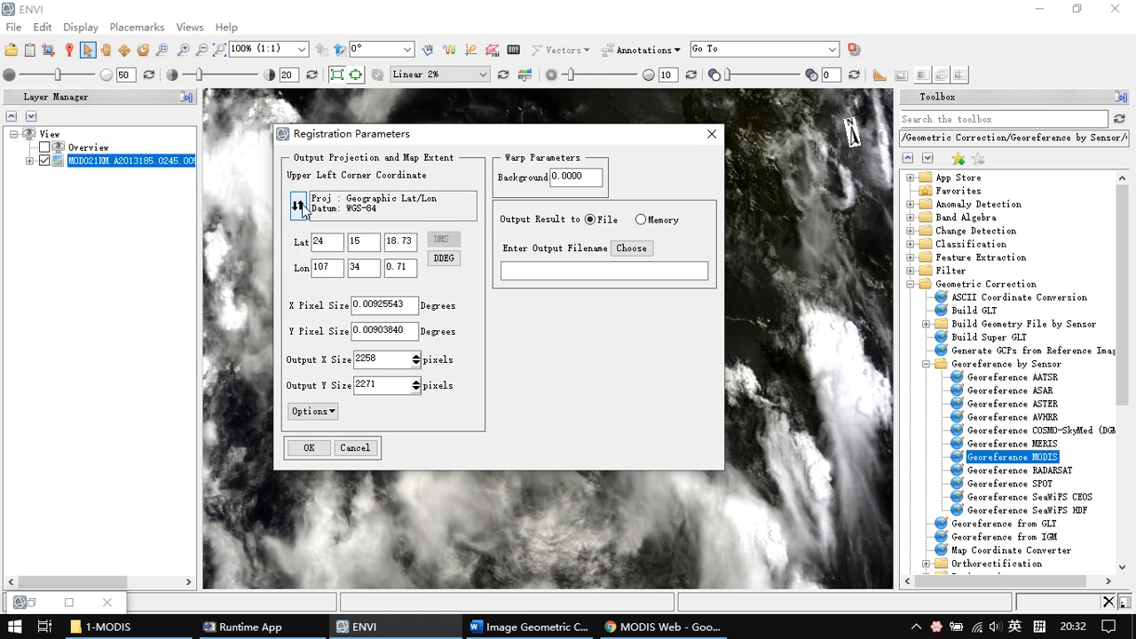
click(299, 205)
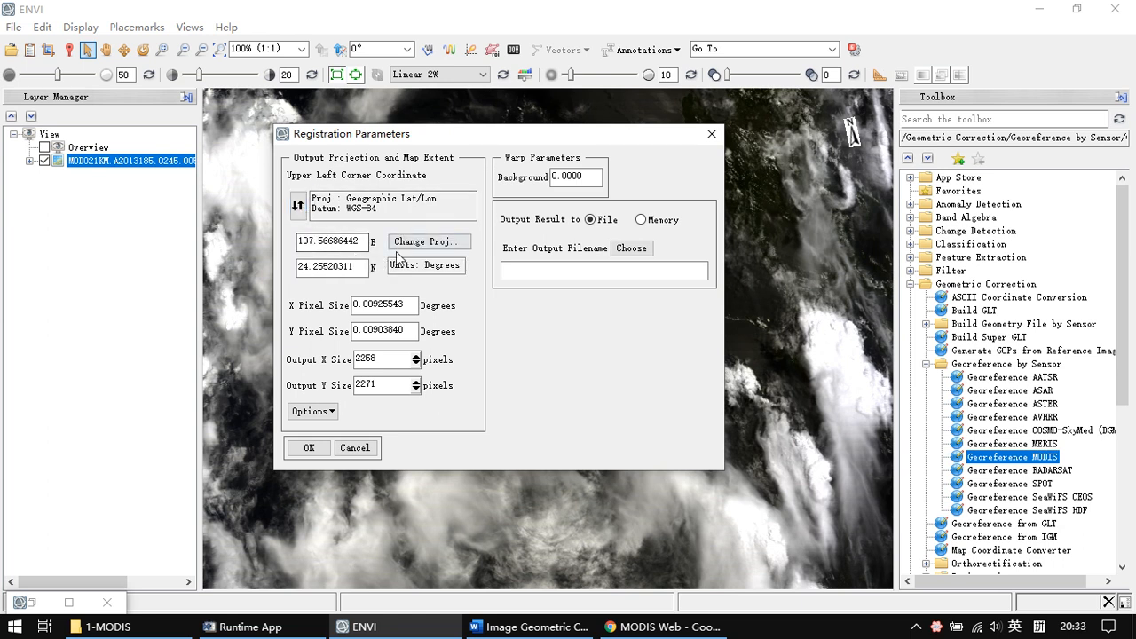
click(298, 205)
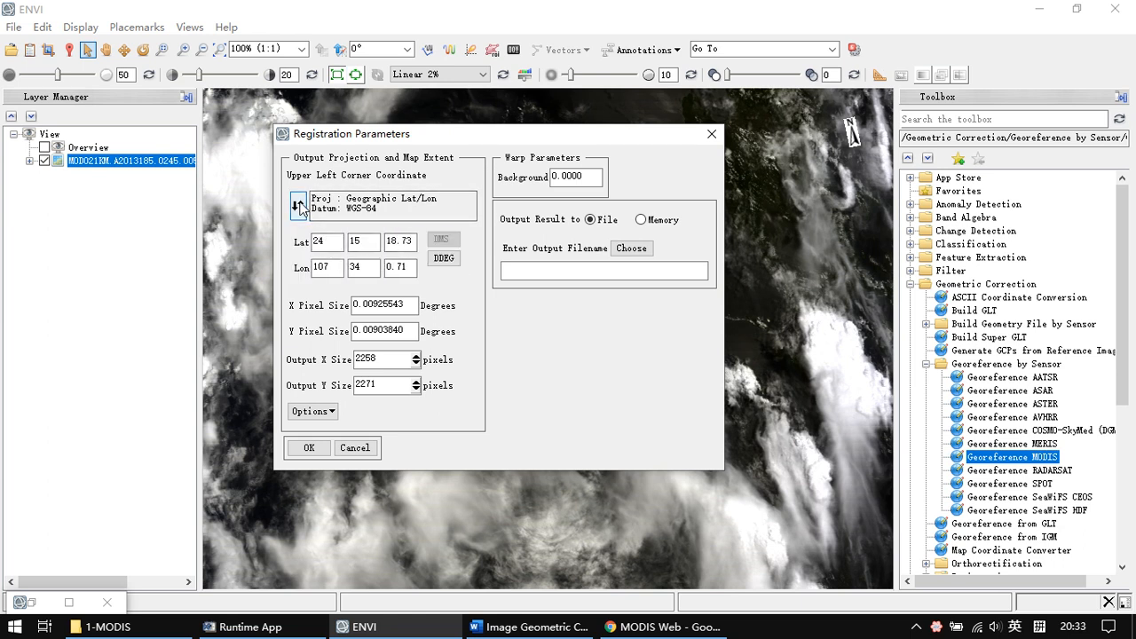
click(298, 205)
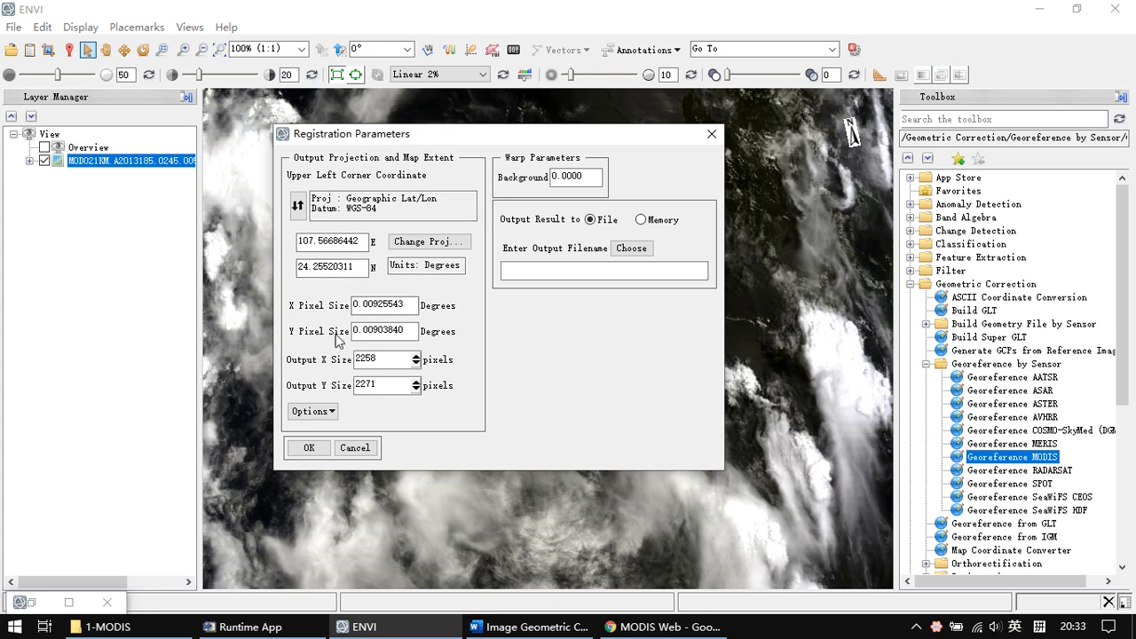
- Set both the X and Y pixel sizes of the output image to 0.001 degrees
click(410, 331)
double_click(396, 330)
click(397, 328)
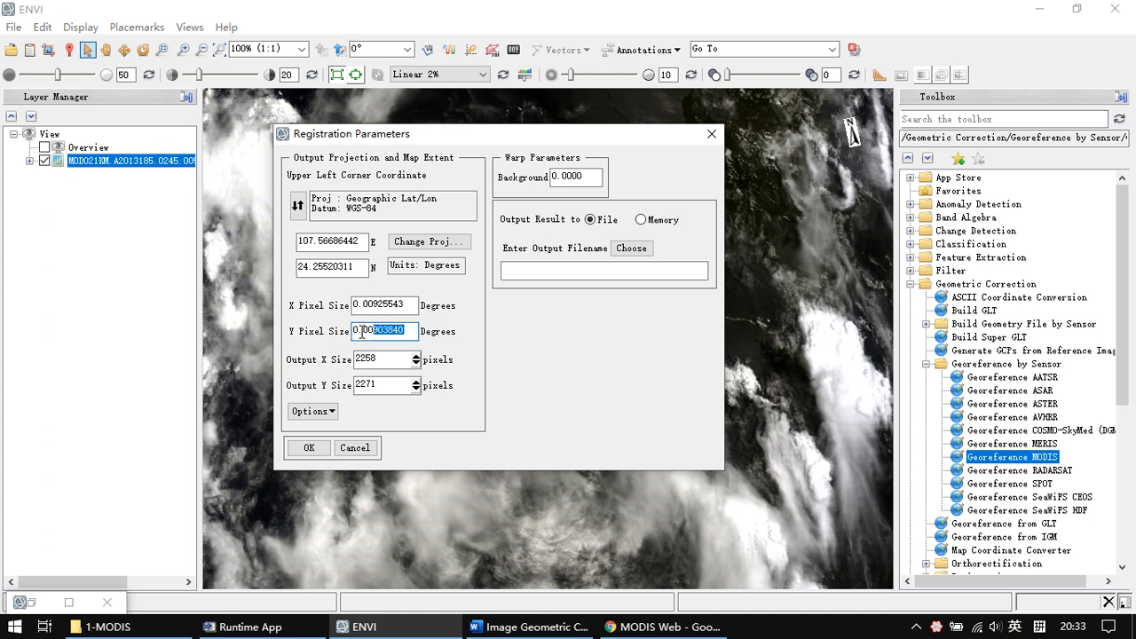
text(1)
drag(413, 307, 373, 307)
text(1)
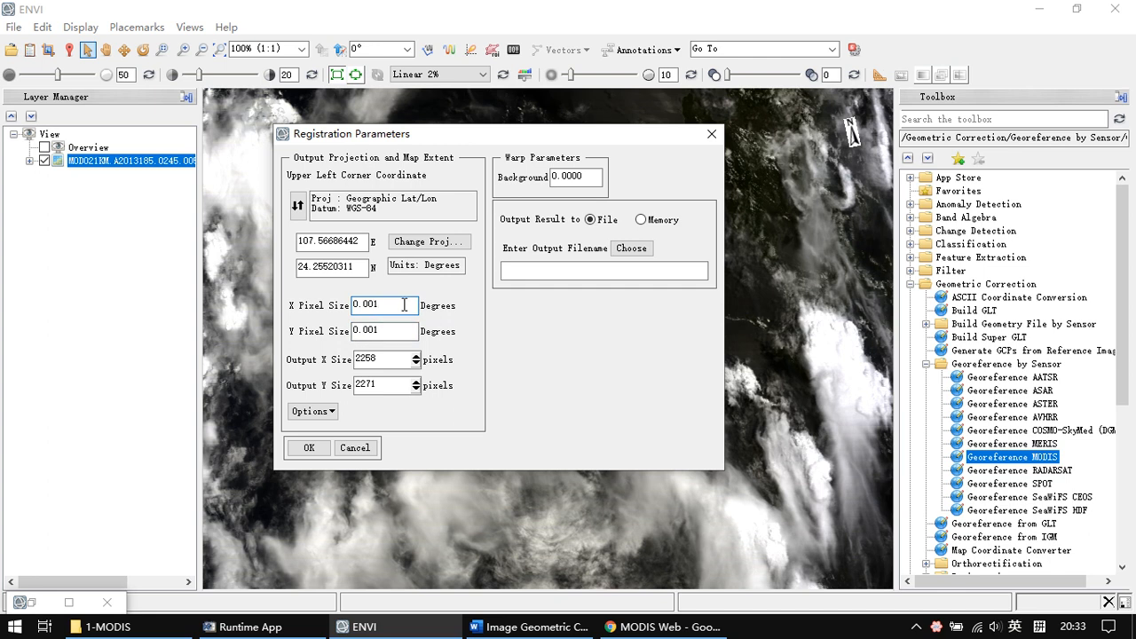
key(Tab)
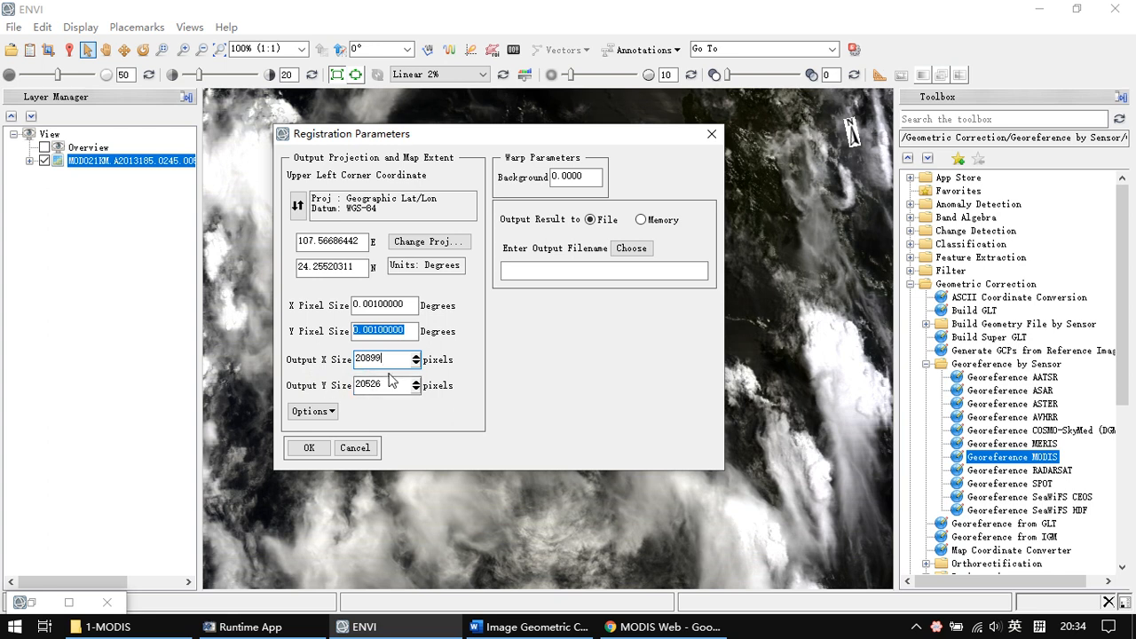
click(377, 331)
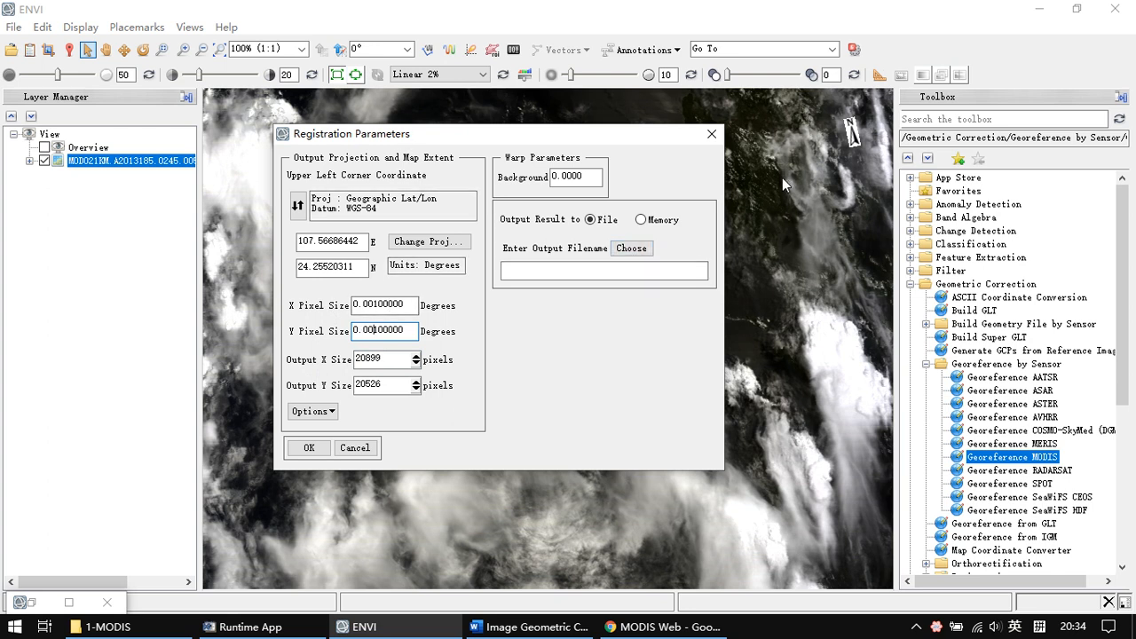
- Examine the X and Y pixel sizes and the warp background value in the Registration Parameters window
drag(645, 140, 621, 155)
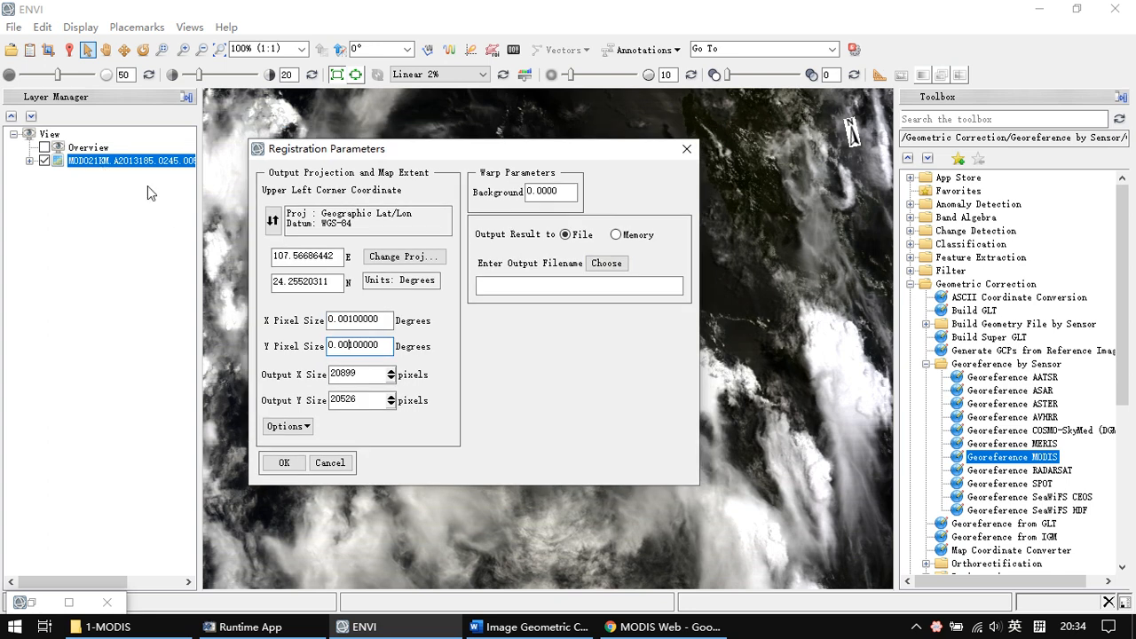
drag(356, 345, 350, 344)
click(331, 344)
drag(353, 346, 329, 345)
click(353, 345)
drag(359, 345, 334, 346)
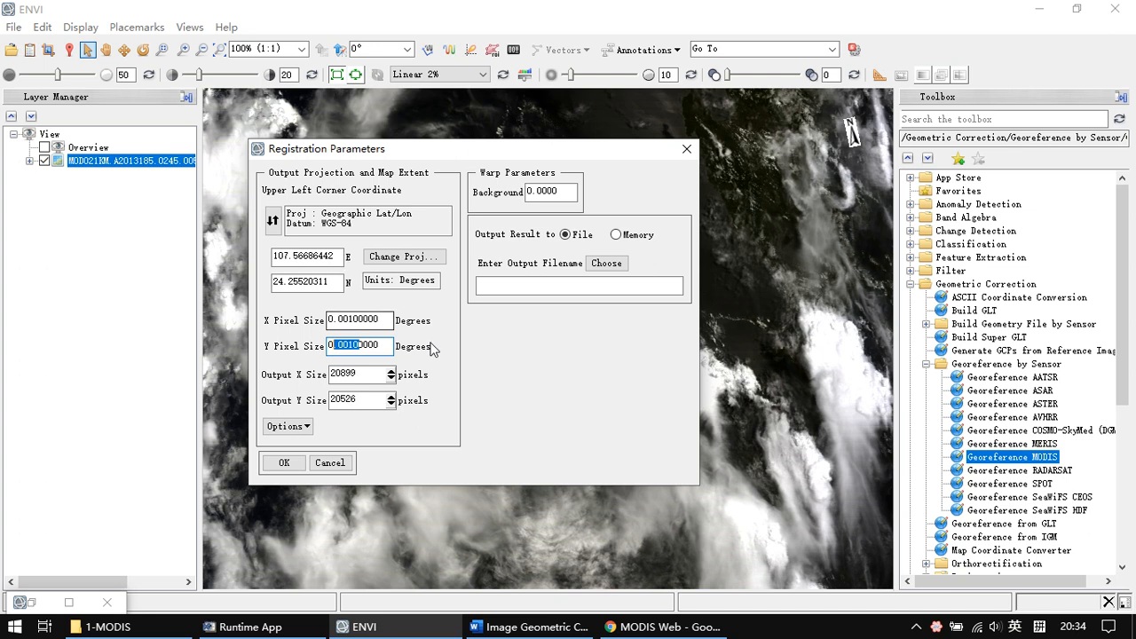
click(386, 345)
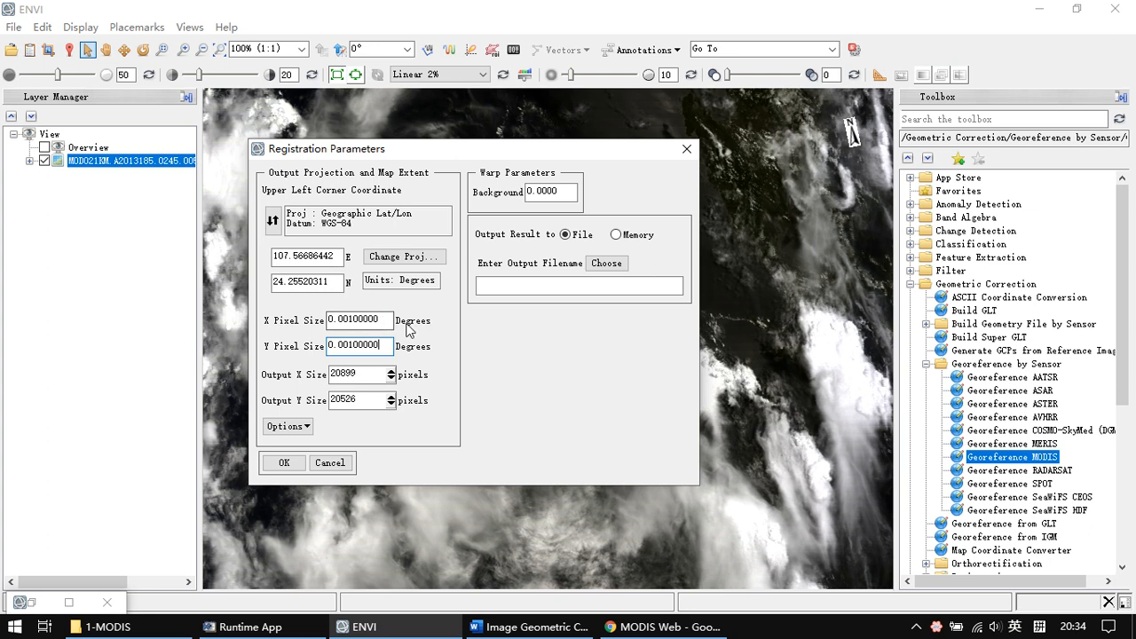
drag(387, 321, 337, 314)
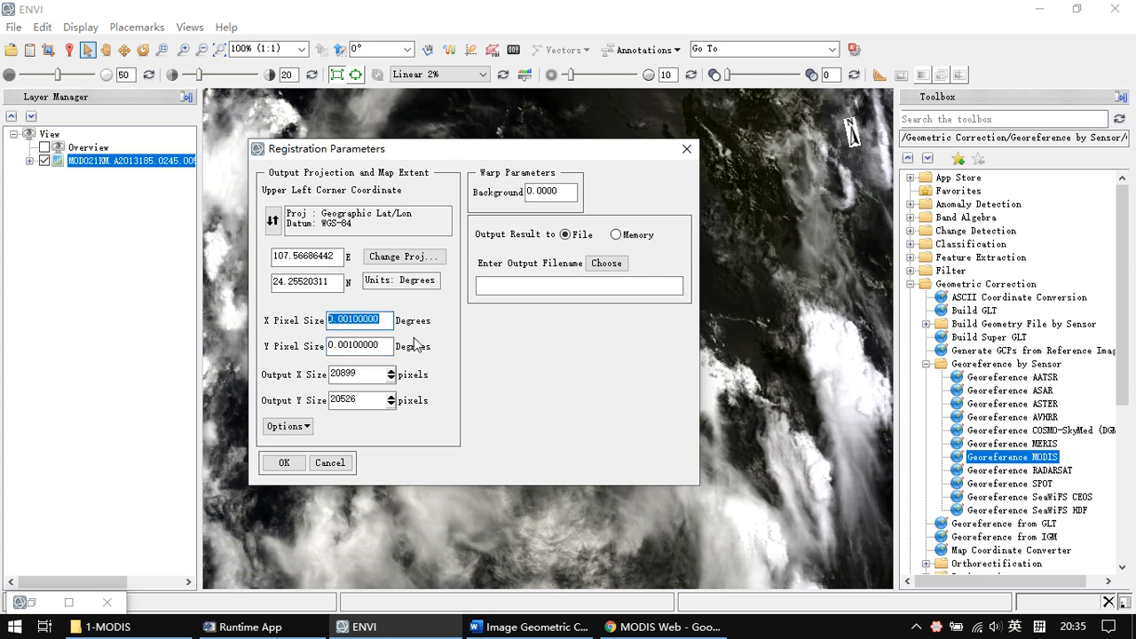
click(336, 343)
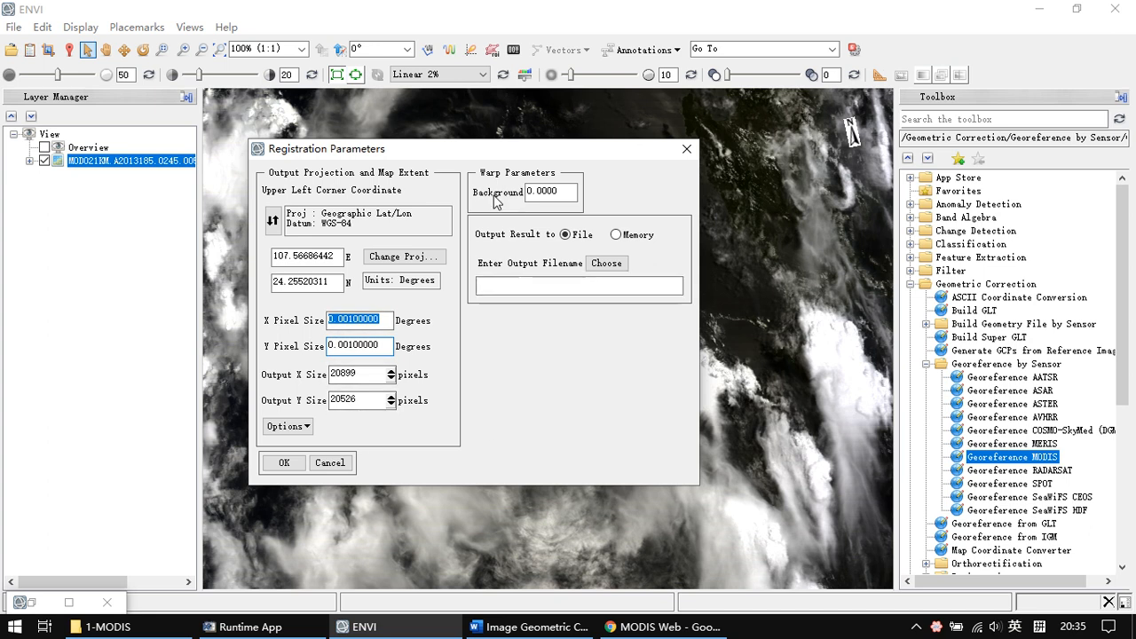
double_click(545, 194)
click(531, 194)
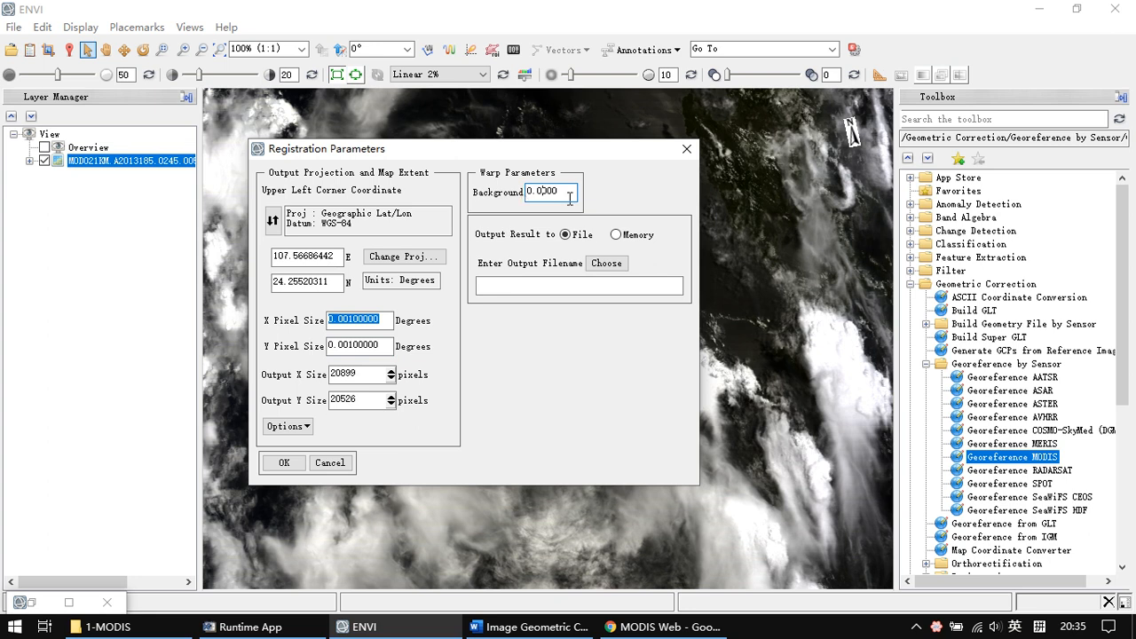
- Choose an output file location in the temp1 folder of 1-MODIS, under RS, data, 2 Image Geometric Correction on drive C
click(605, 264)
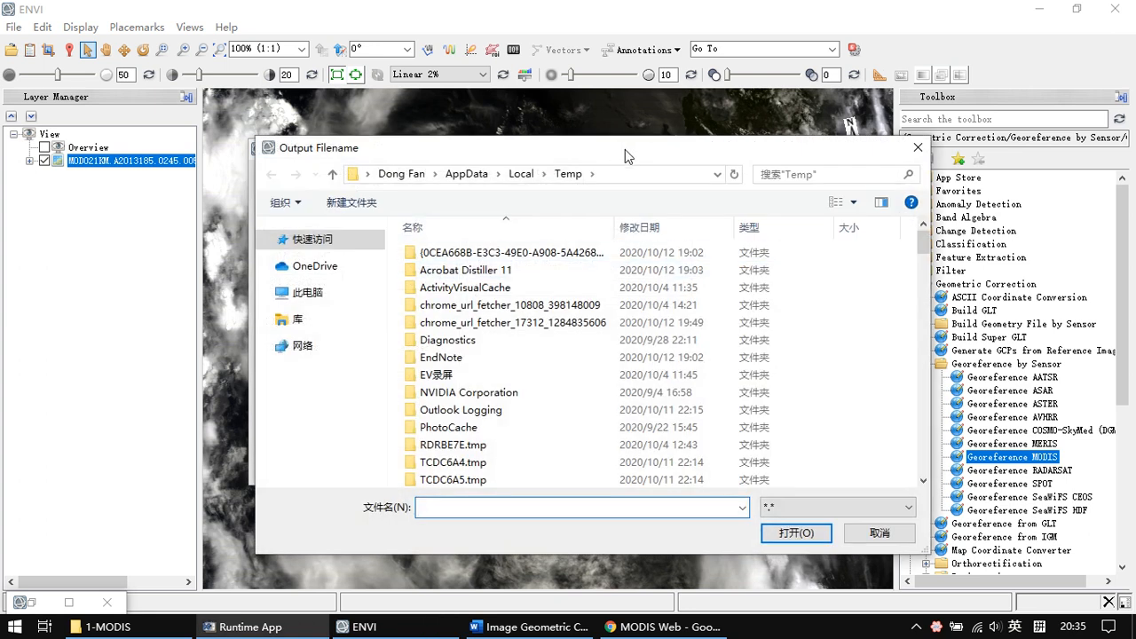
drag(625, 156, 675, 142)
click(372, 277)
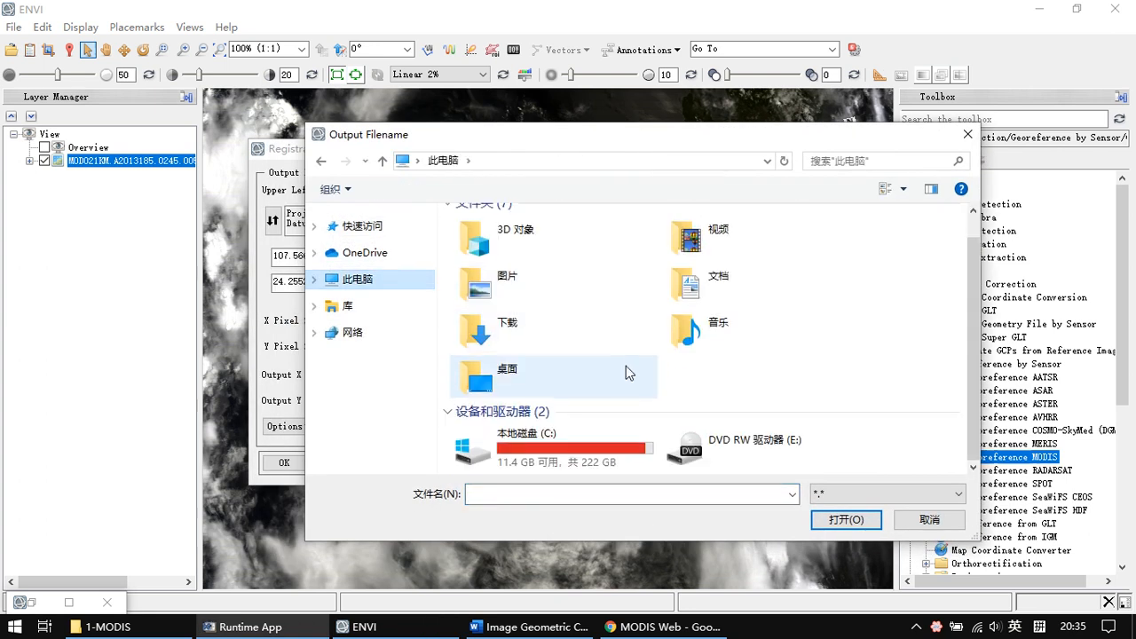
double_click(584, 439)
scroll(568, 426, down, 3)
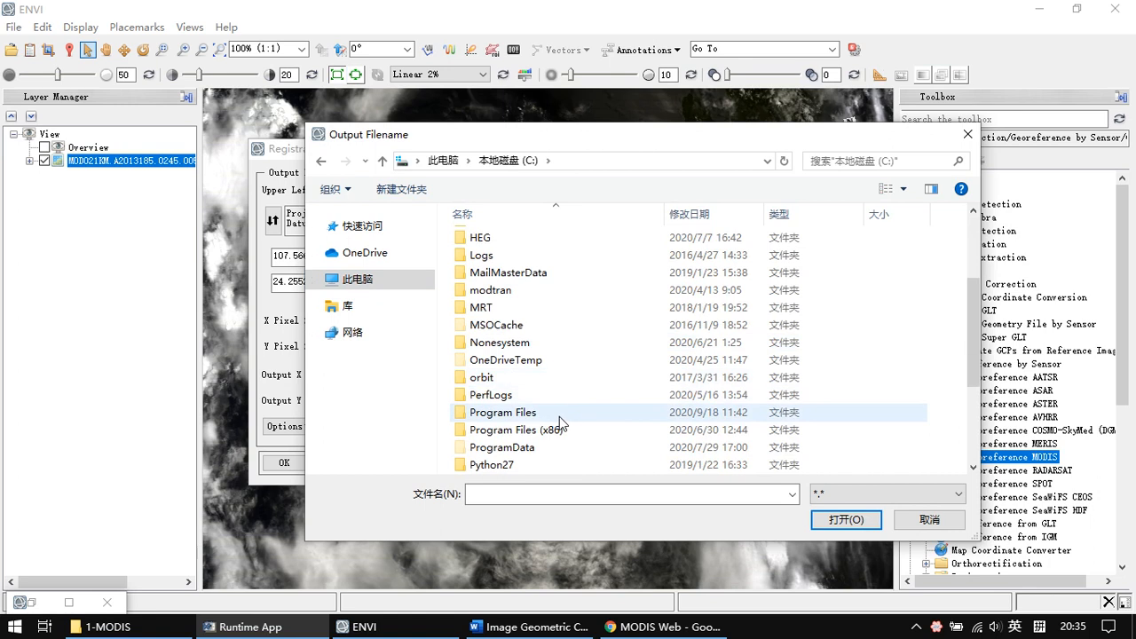
scroll(559, 416, down, 3)
double_click(505, 330)
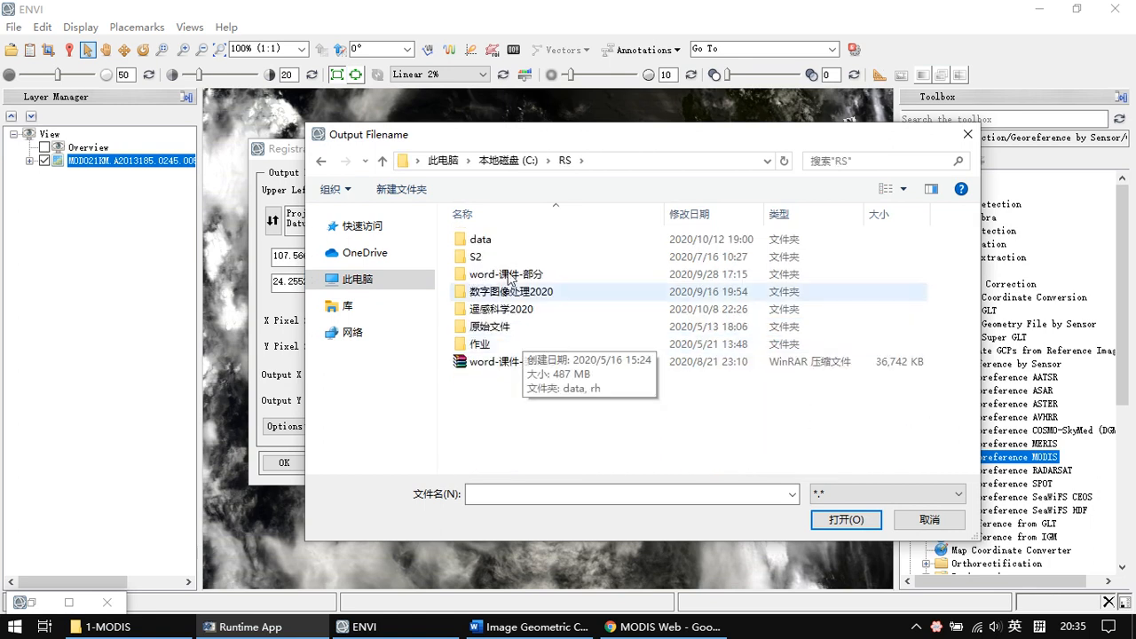
double_click(520, 242)
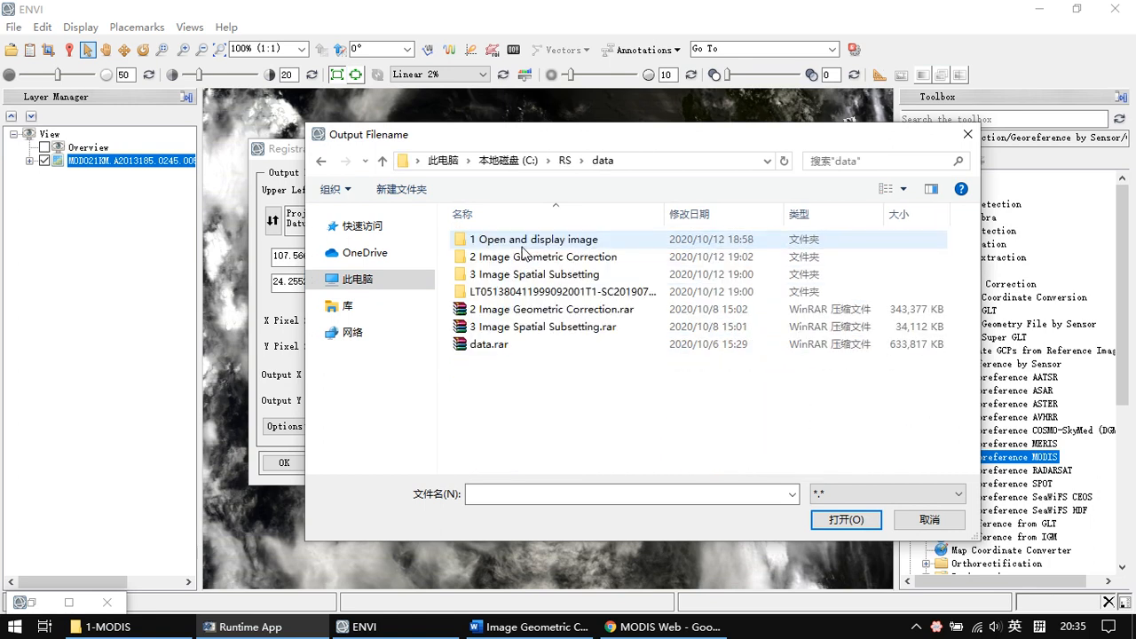
double_click(571, 258)
double_click(558, 241)
double_click(560, 241)
double_click(560, 241)
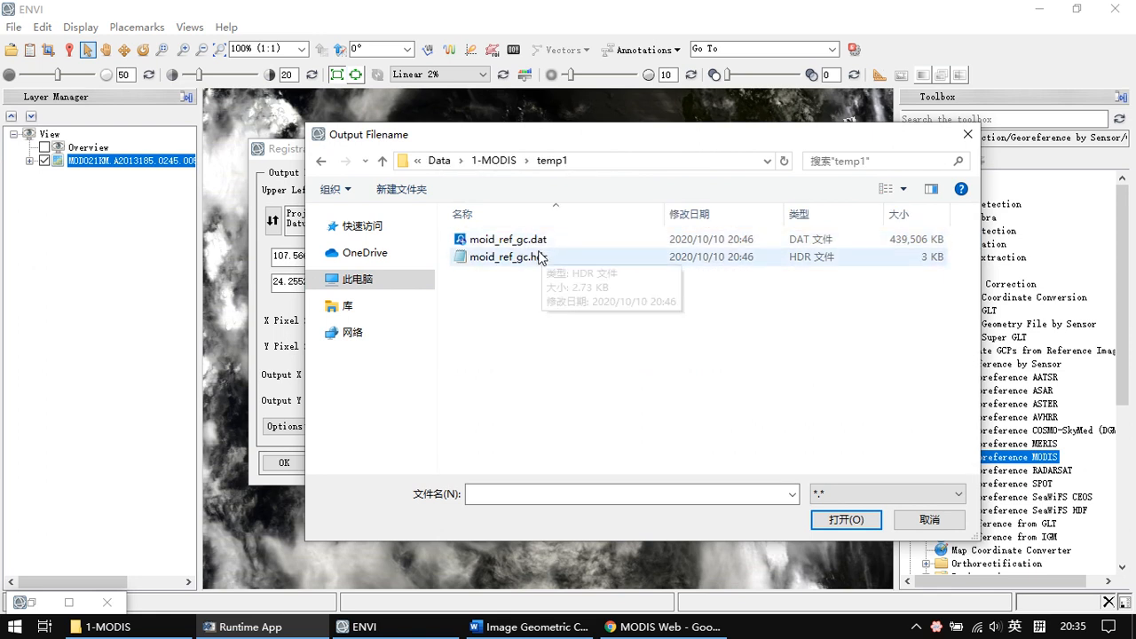
- Name the output file modis_ref_gc.dat, based on the existing moid_ref_gc.dat name, and accept it as the output filename
click(582, 495)
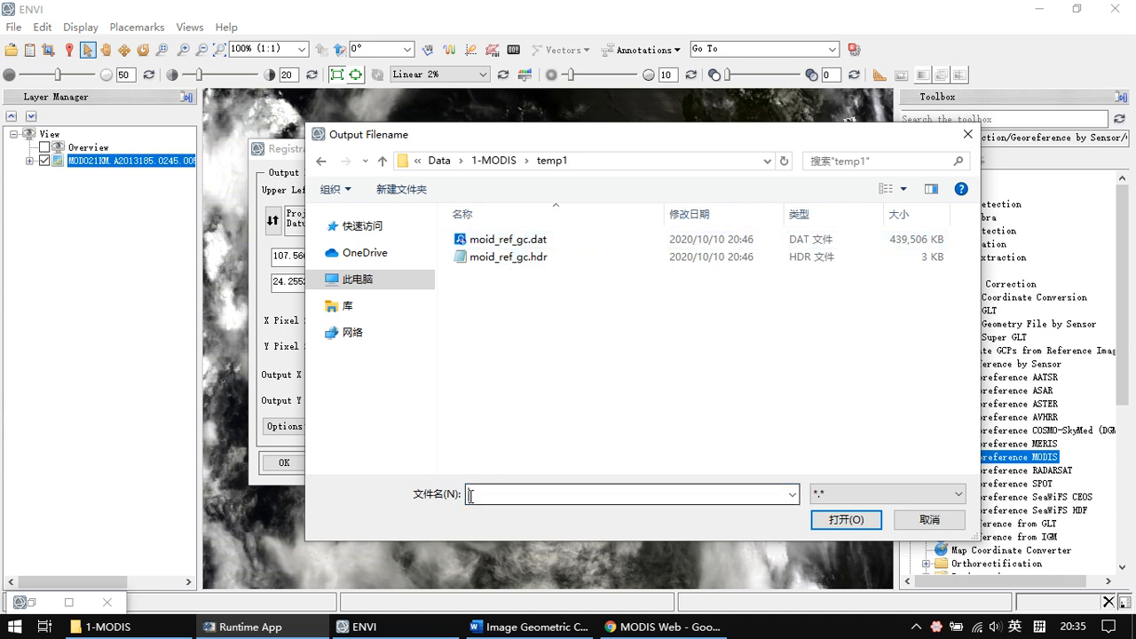
click(508, 240)
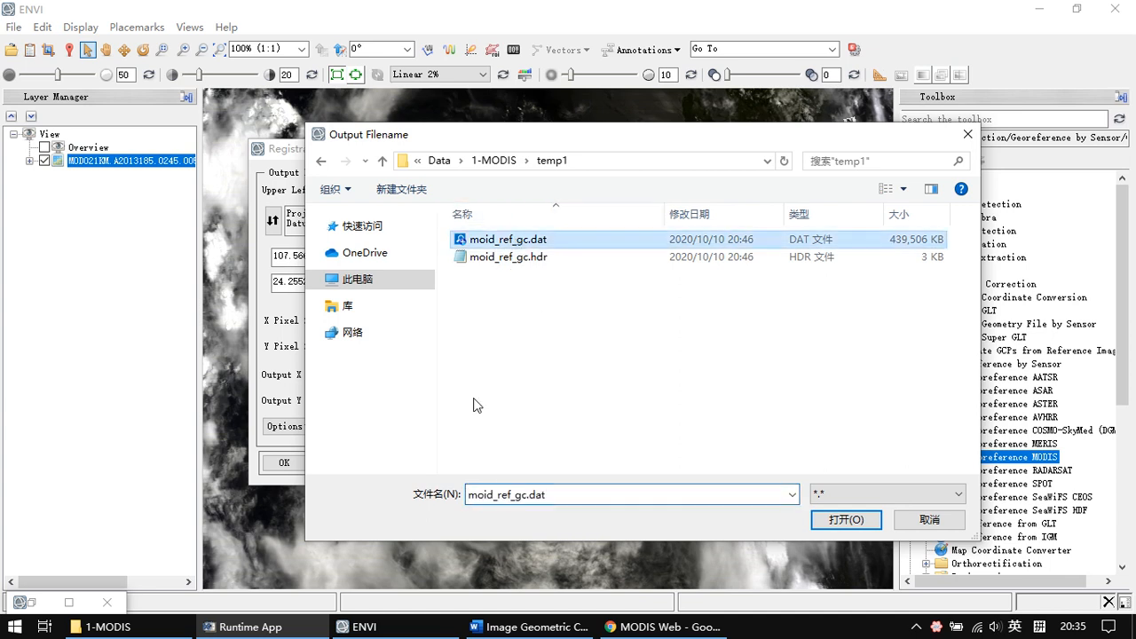
double_click(476, 495)
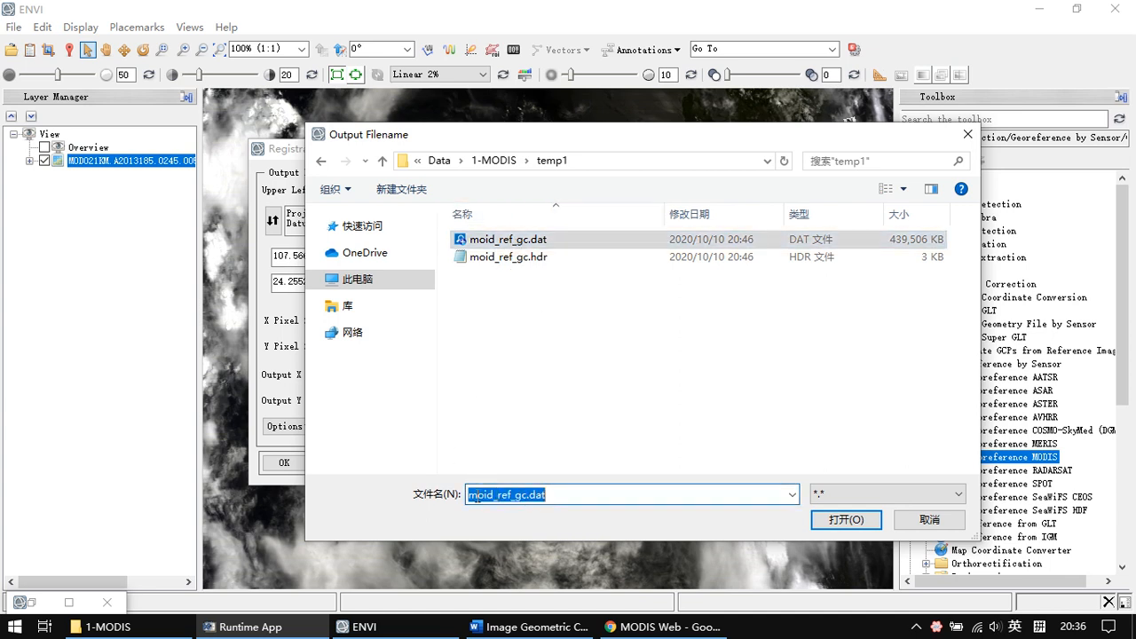
click(498, 496)
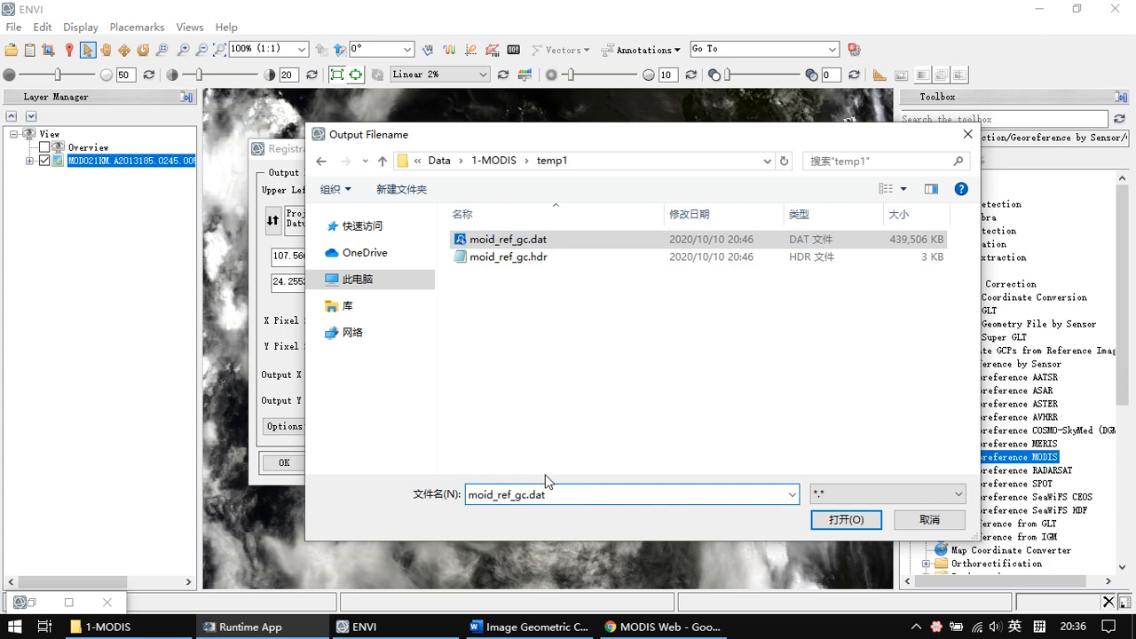
key(BackSpace)
key(BackSpace)
text(dis)
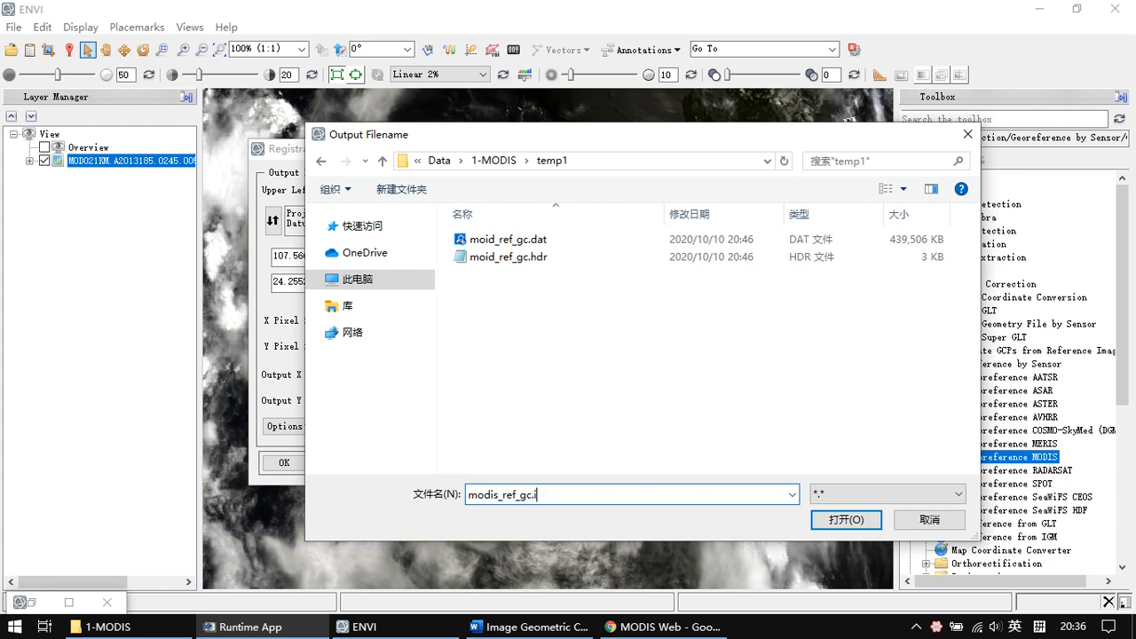
text(at)
drag(551, 494, 451, 498)
click(762, 494)
click(844, 524)
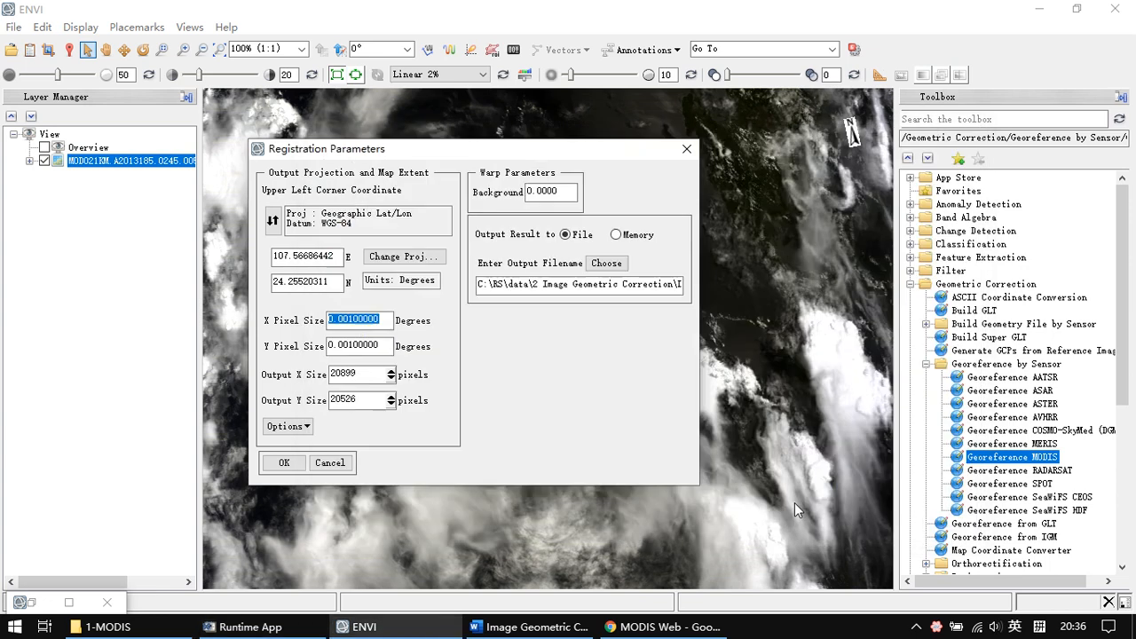
- Check the full output path ending in modis_ref_gc.dat and run the georeferencing with the current registration parameters
drag(549, 286, 717, 294)
click(648, 285)
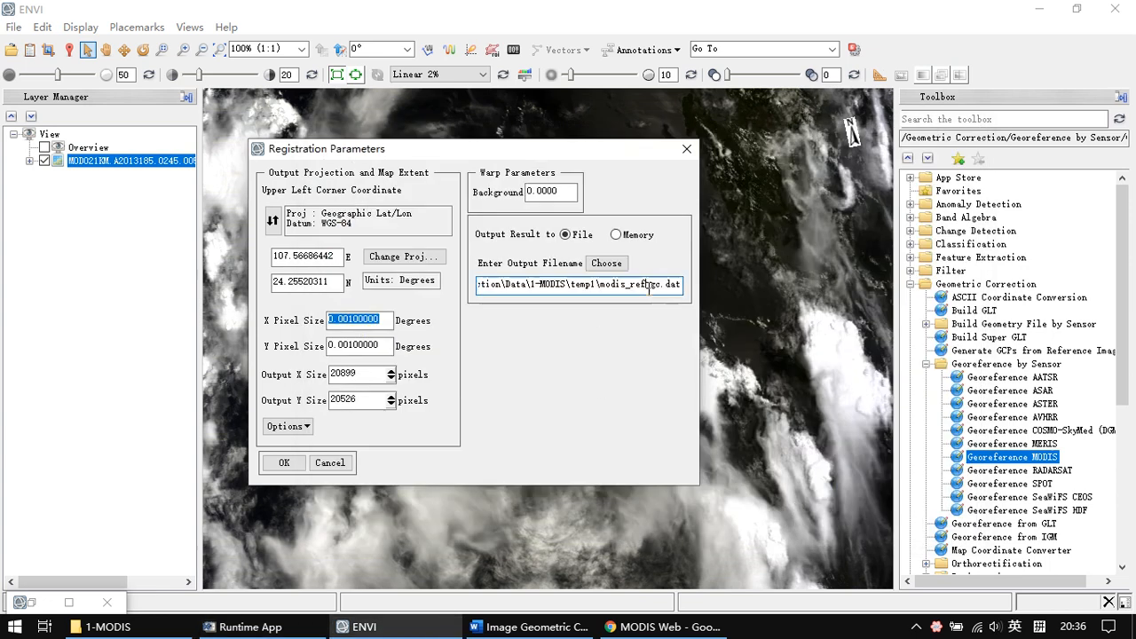
click(296, 470)
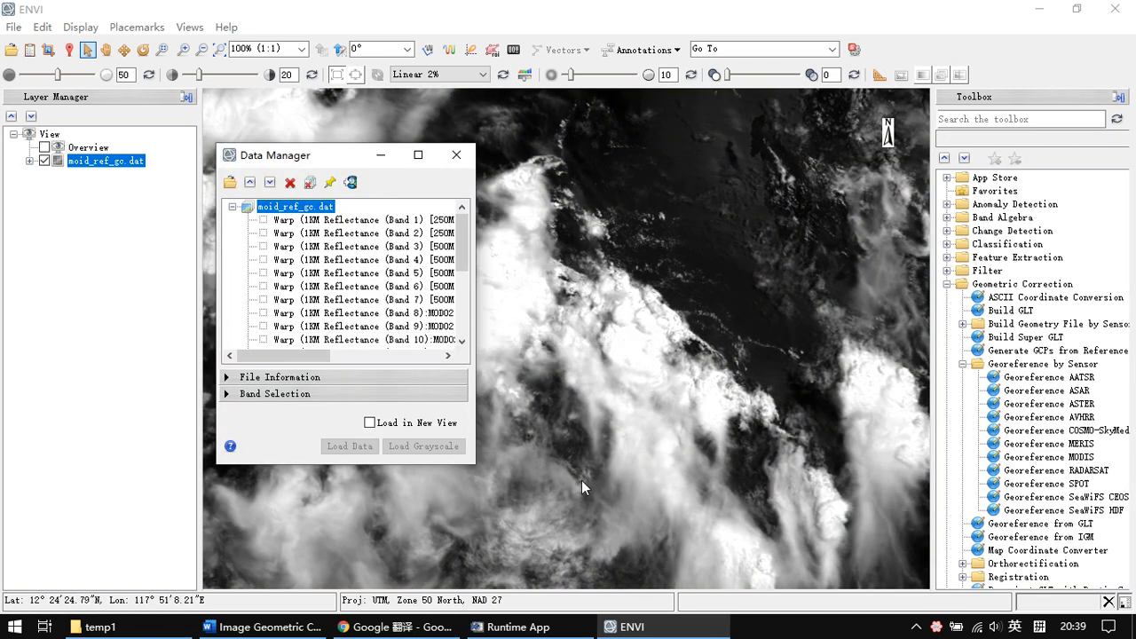
- Enlarge the Data Manager window and collapse the band list of moid_ref_gc.dat
drag(377, 466, 376, 525)
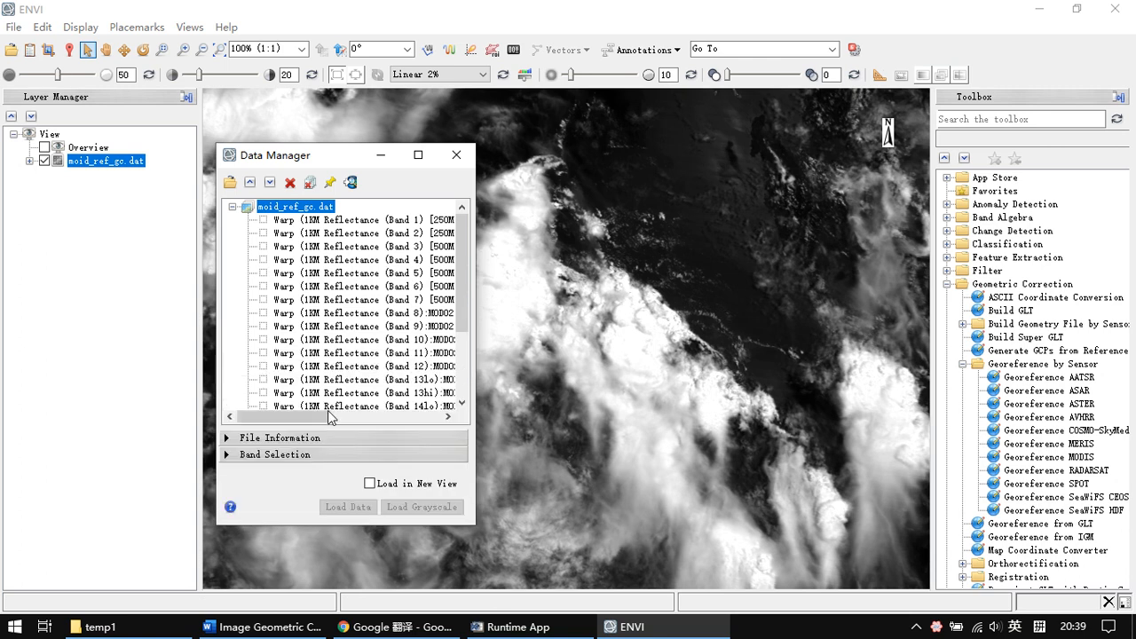
click(233, 208)
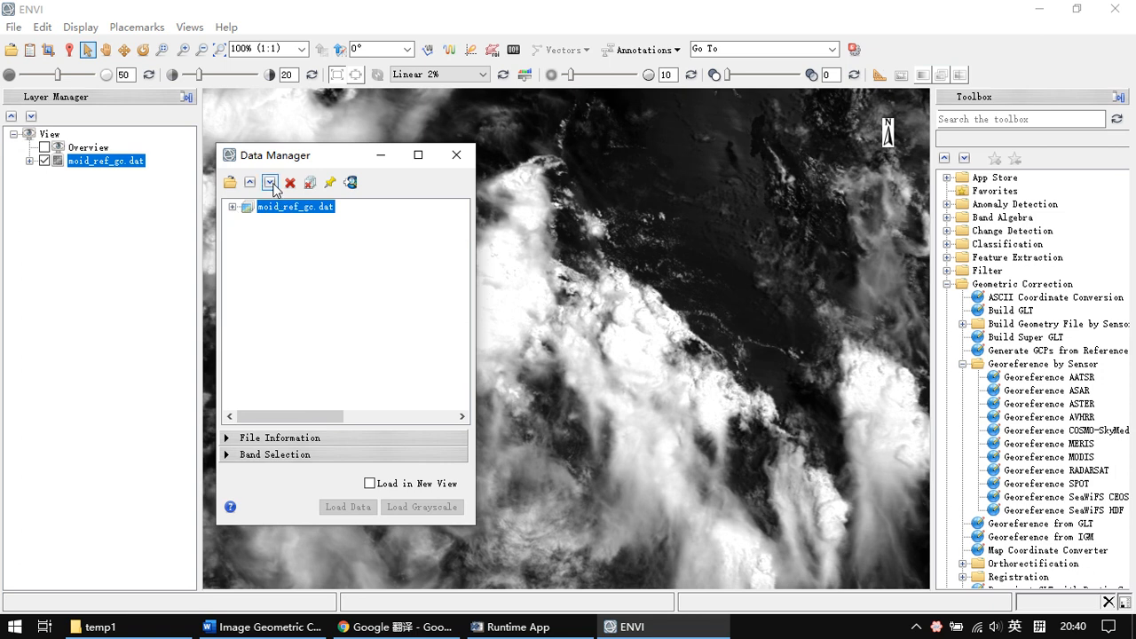
drag(296, 164, 308, 138)
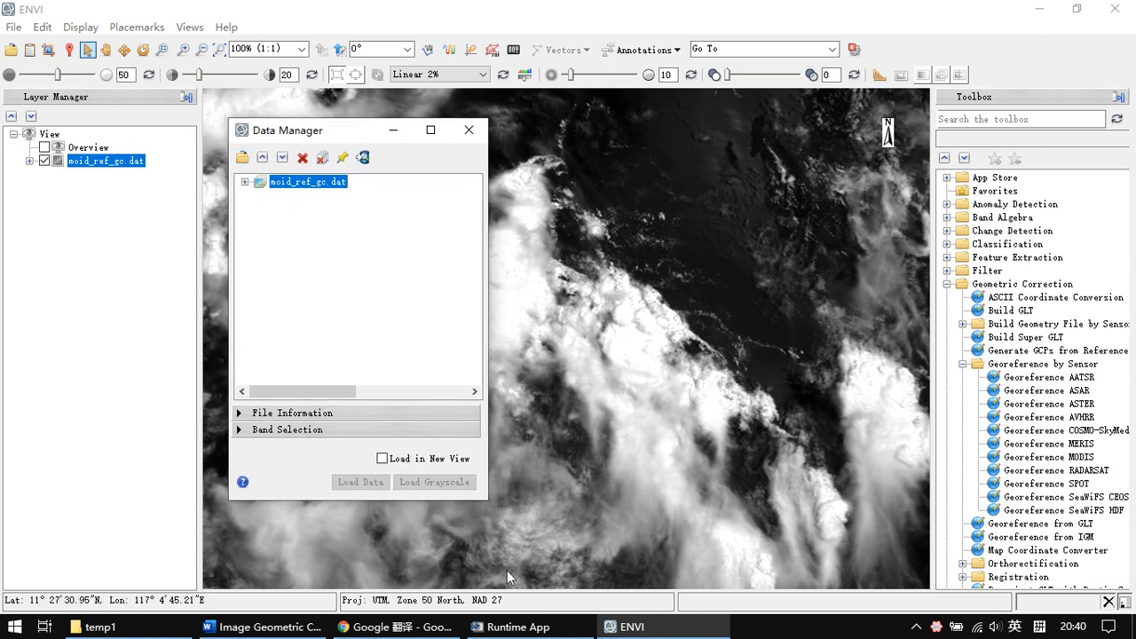
- Close the Google Translate browser window and reposition the Data Manager
click(430, 626)
right_click(430, 625)
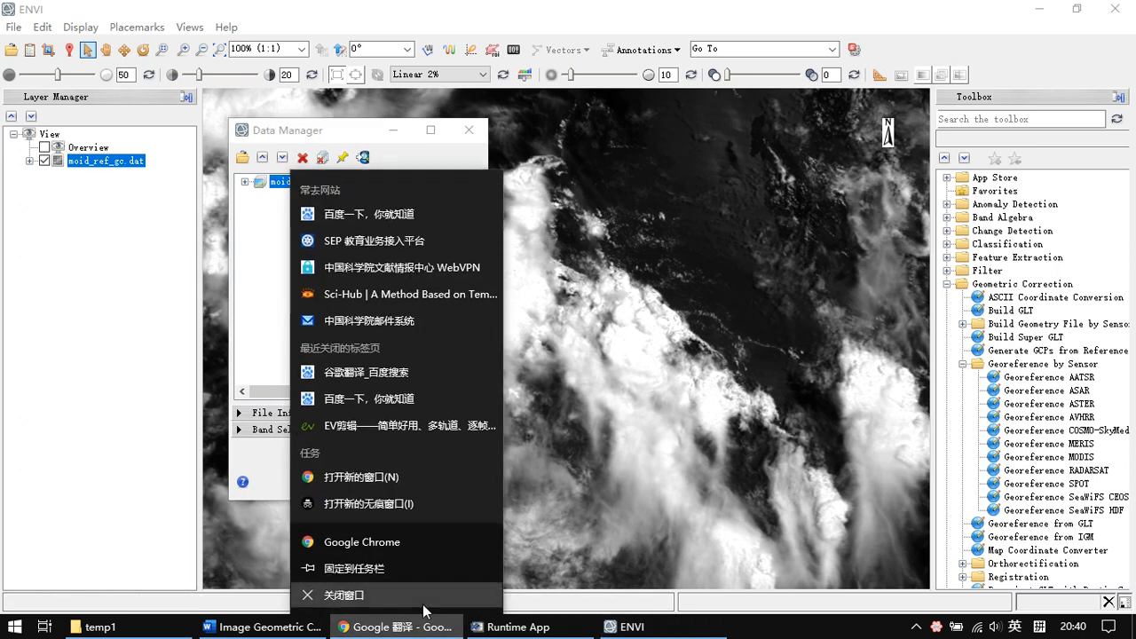
click(391, 596)
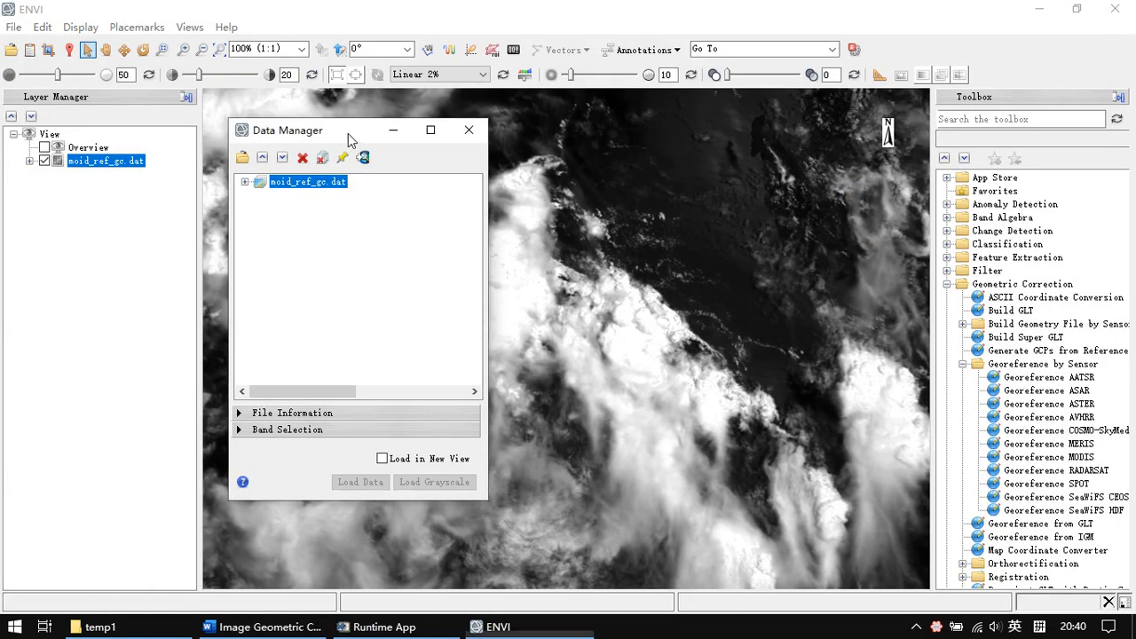
drag(350, 139, 340, 138)
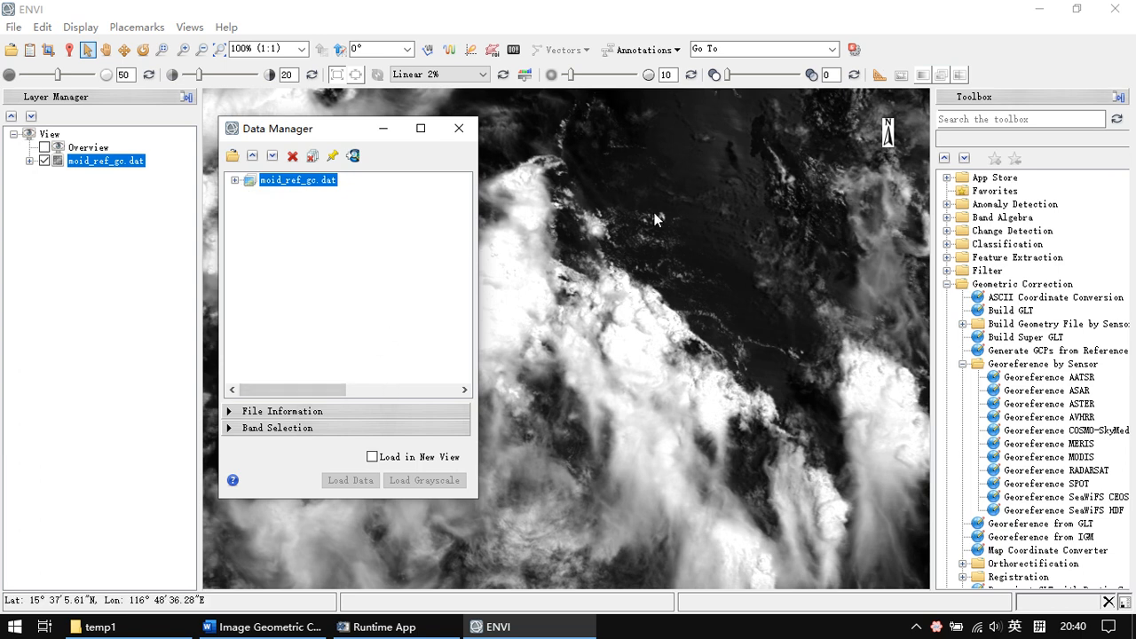
- Examine the projection, datum and pixel size in the file information of moid_ref_gc.dat, then minimize the Data Manager
click(1056, 458)
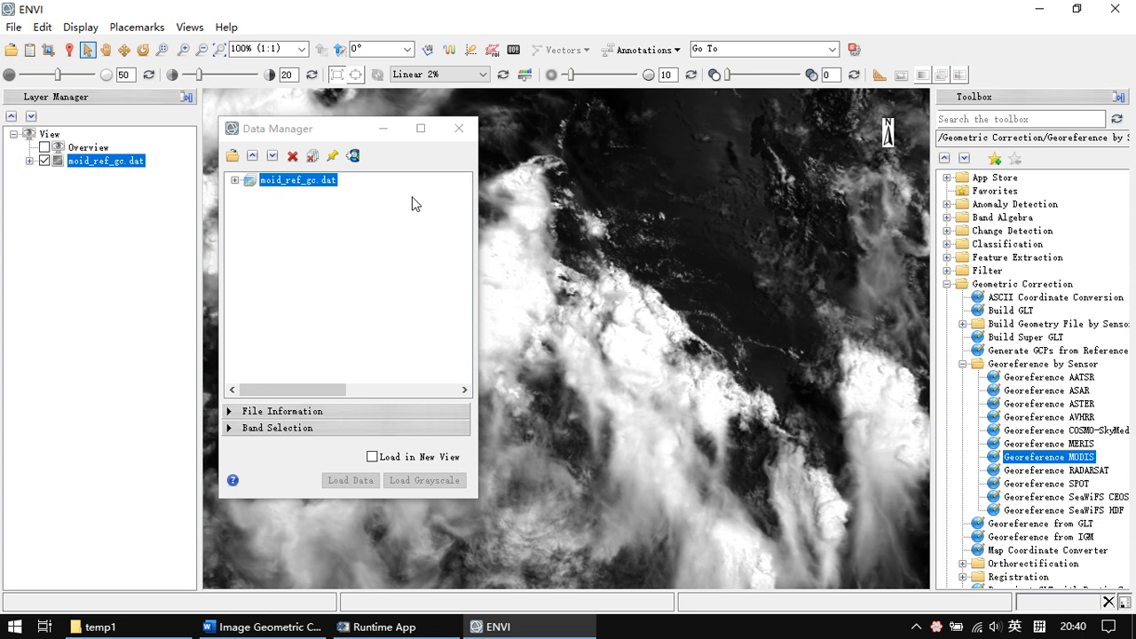
click(332, 155)
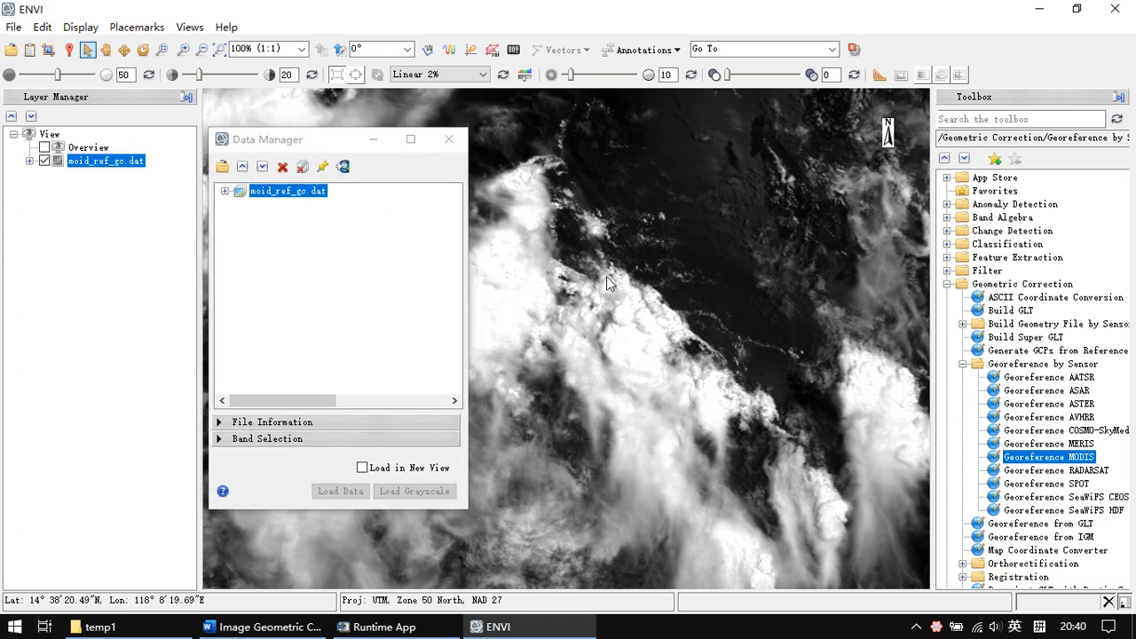
scroll(606, 276, down, 2)
scroll(606, 276, down, 3)
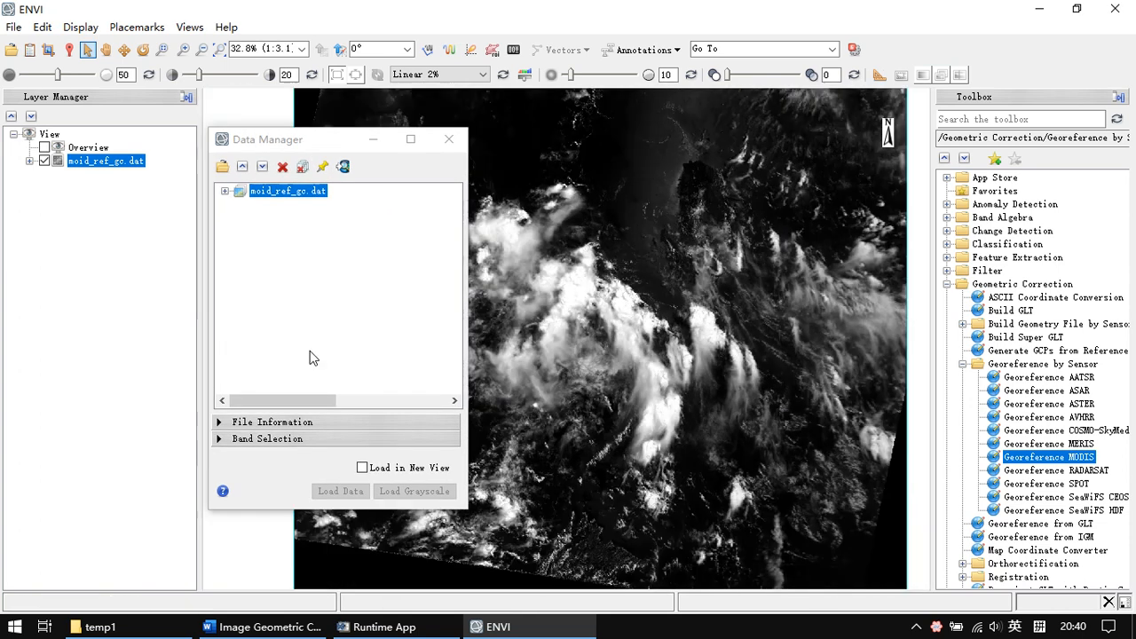
click(219, 421)
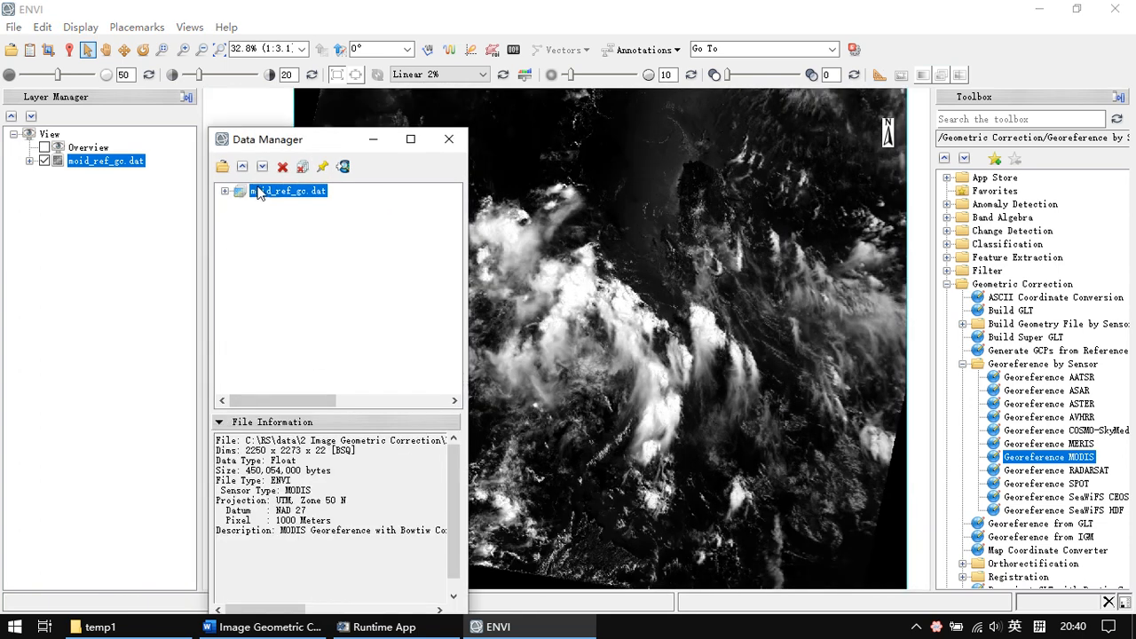
drag(221, 499, 251, 512)
click(268, 499)
click(245, 497)
click(363, 504)
click(268, 509)
click(361, 524)
click(351, 529)
mouse_move(388, 535)
mouse_down()
mouse_move(266, 502)
mouse_move(380, 531)
mouse_up()
click(276, 519)
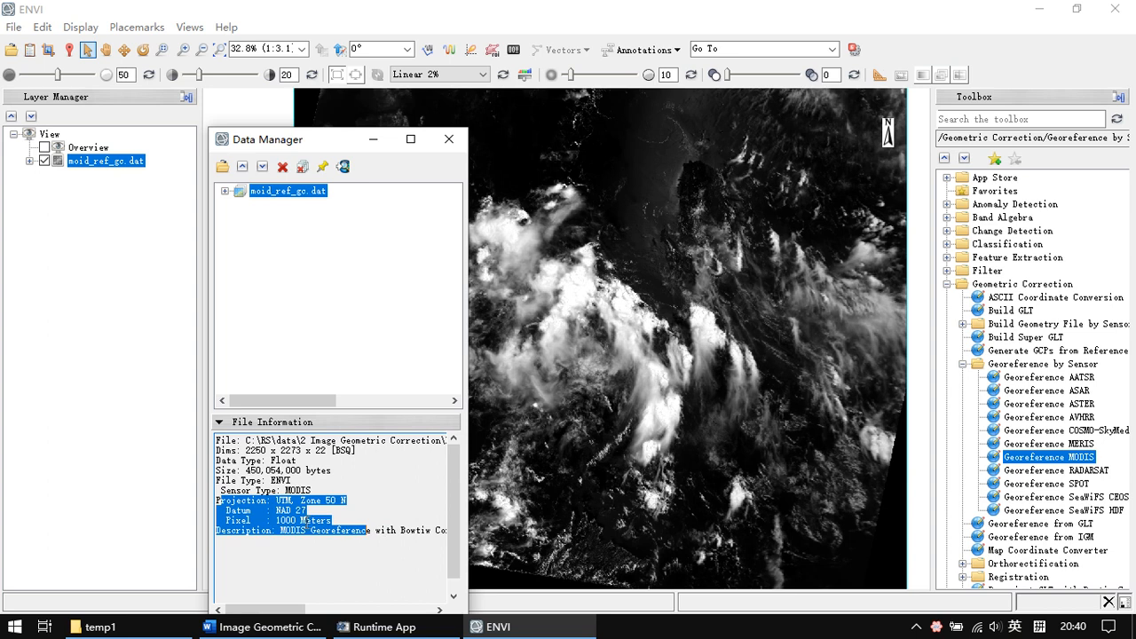
click(330, 522)
drag(251, 503, 426, 536)
drag(383, 530, 208, 513)
click(254, 513)
click(374, 140)
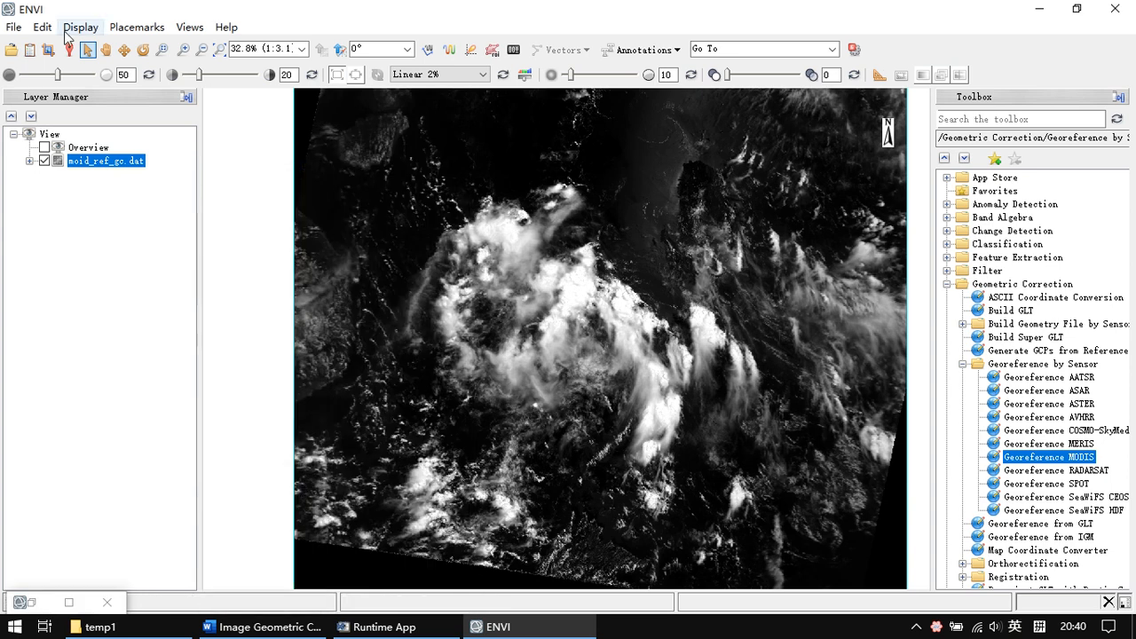
- Open the Countries world vector data and agree to reproject the displayed layers to its coordinate system
click(14, 27)
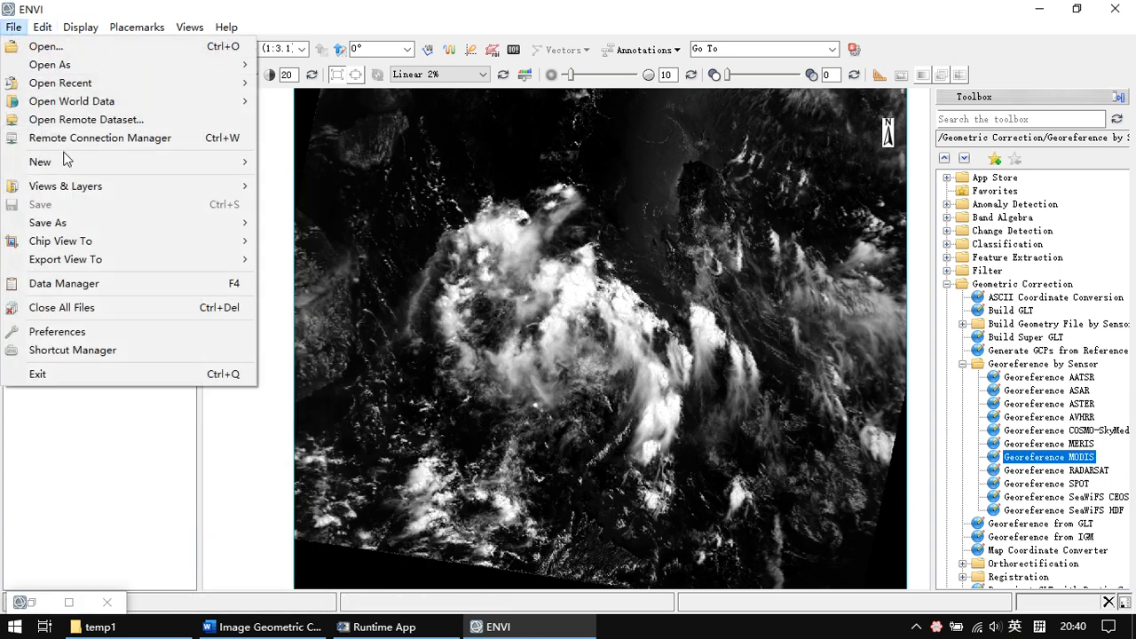
mouse_move(120, 101)
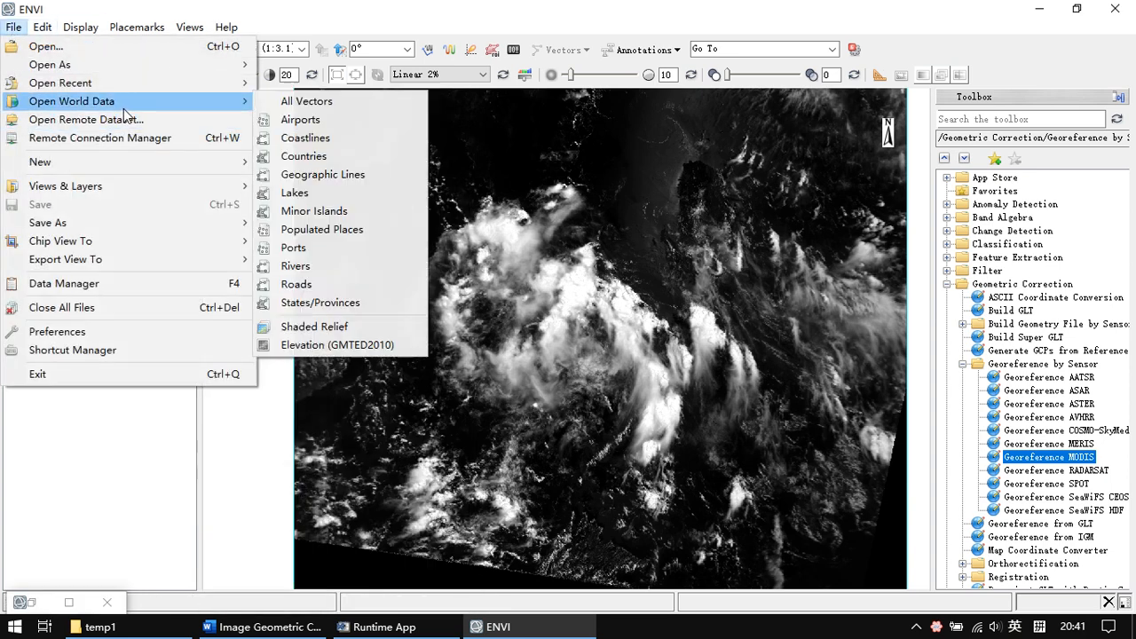
click(334, 166)
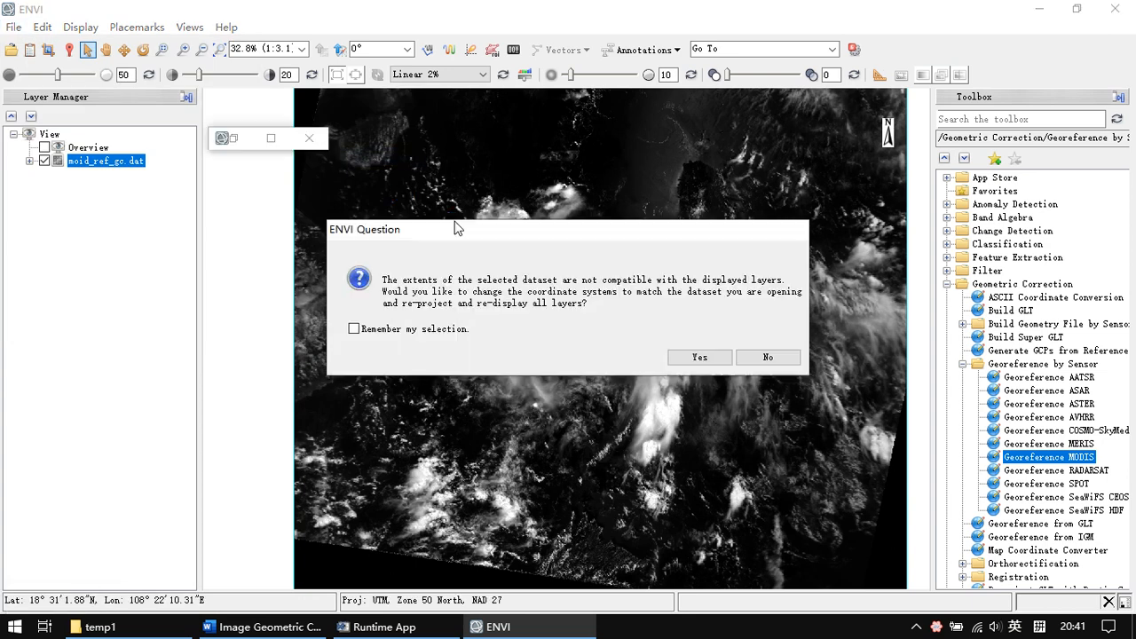
click(700, 358)
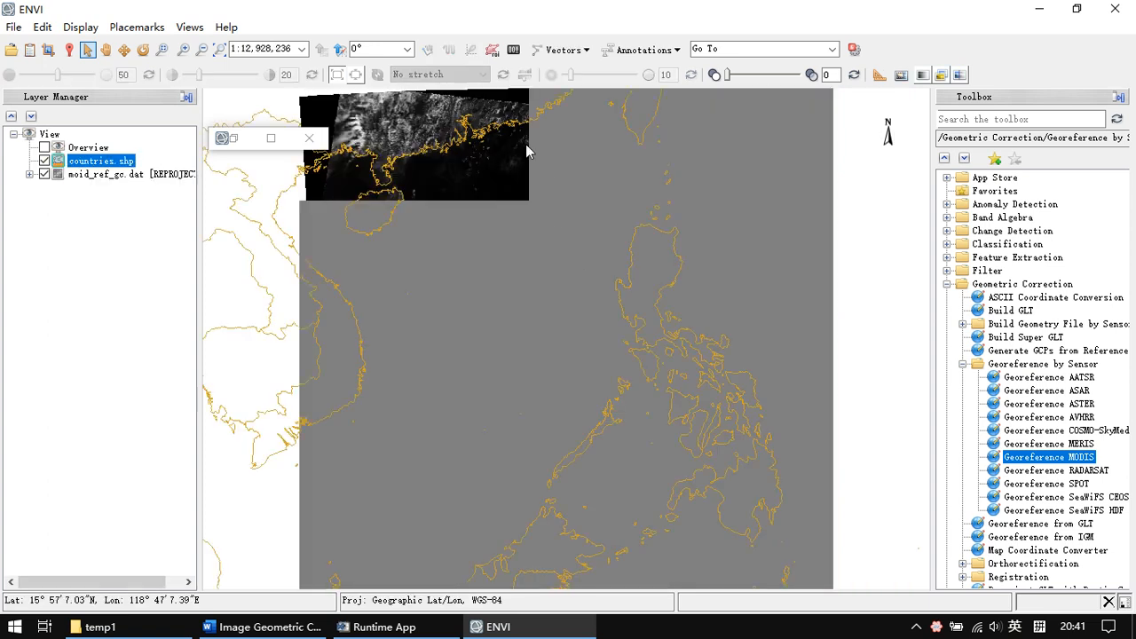
drag(480, 154, 514, 193)
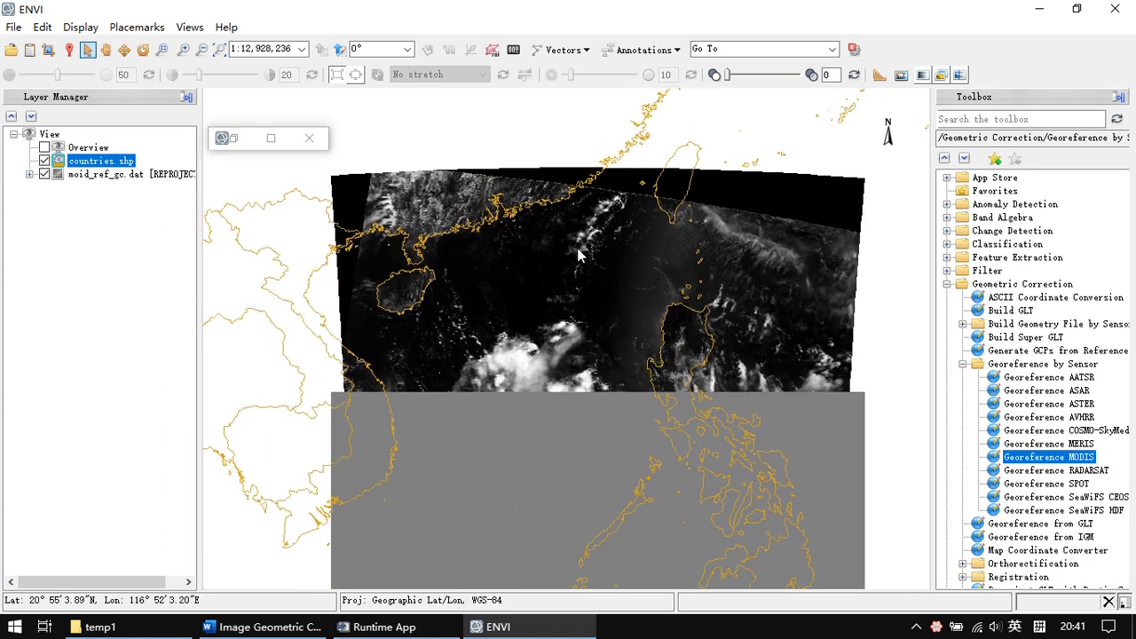
- Hide the grayscale moid_ref_gc.dat layer and load the file as an RGB composite with Band 3 red, Band 2 green and Band 1 blue
click(45, 174)
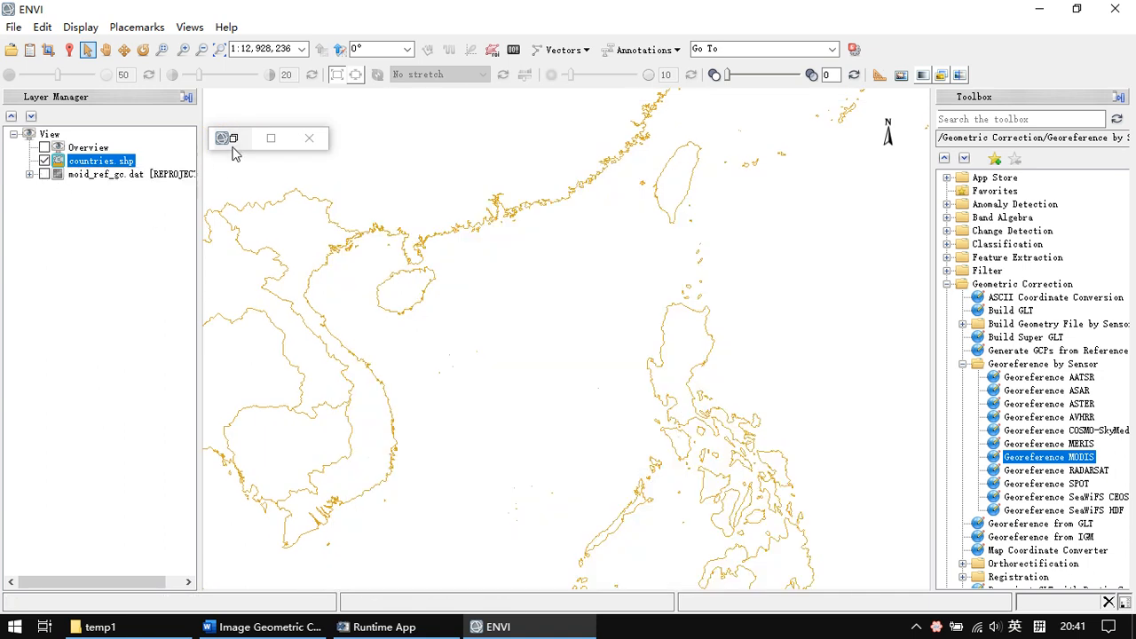
click(227, 191)
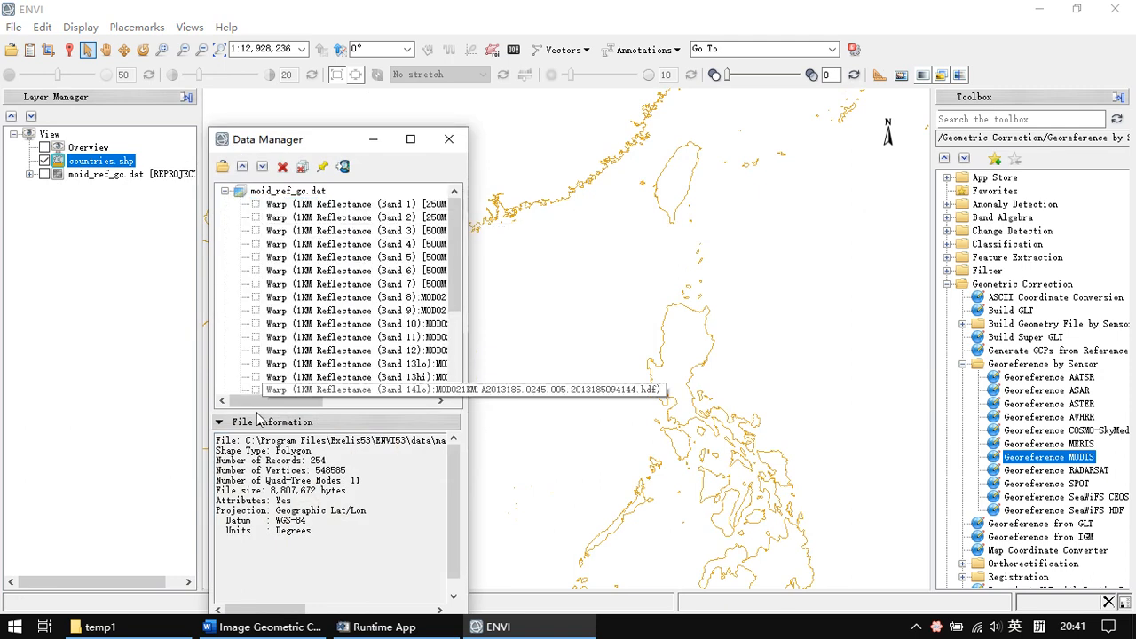
click(223, 423)
click(225, 442)
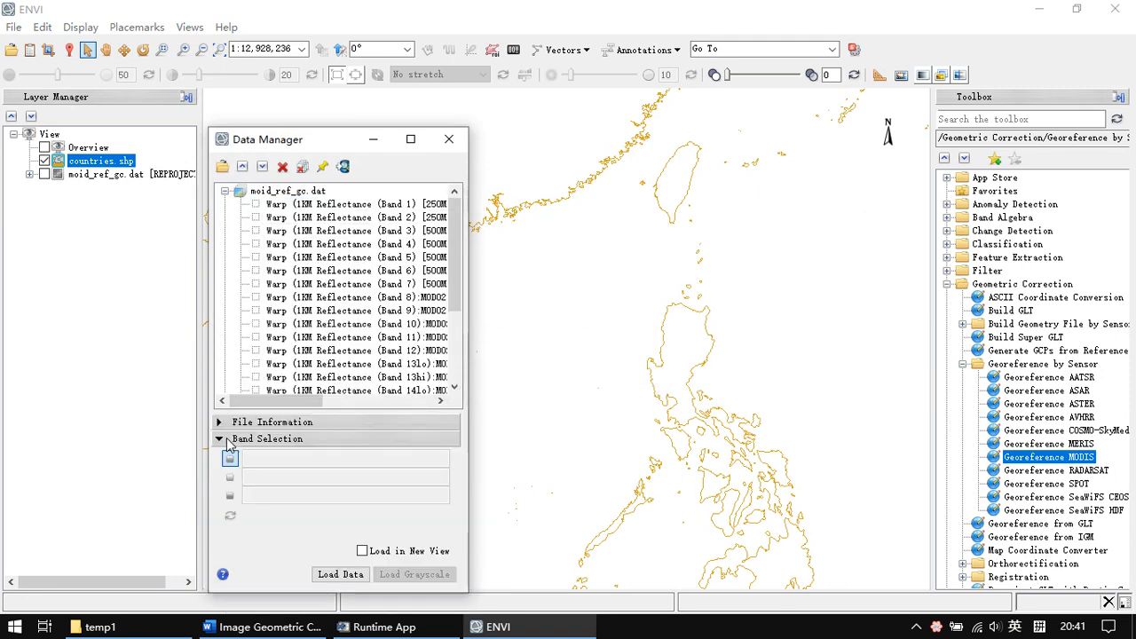
click(311, 231)
click(312, 217)
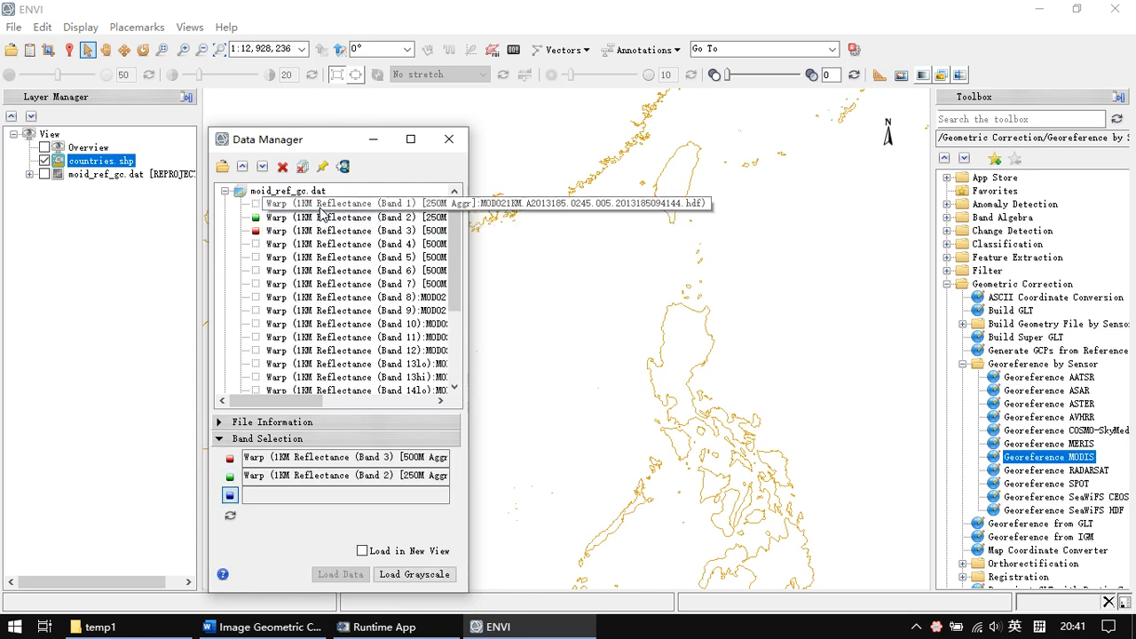
click(320, 207)
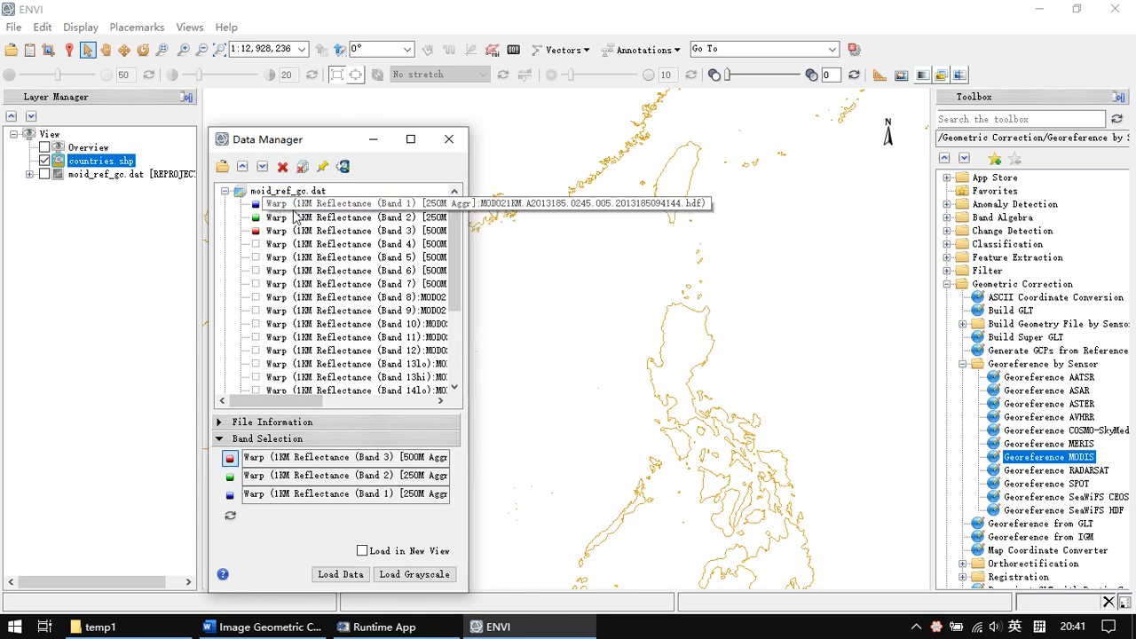
click(342, 574)
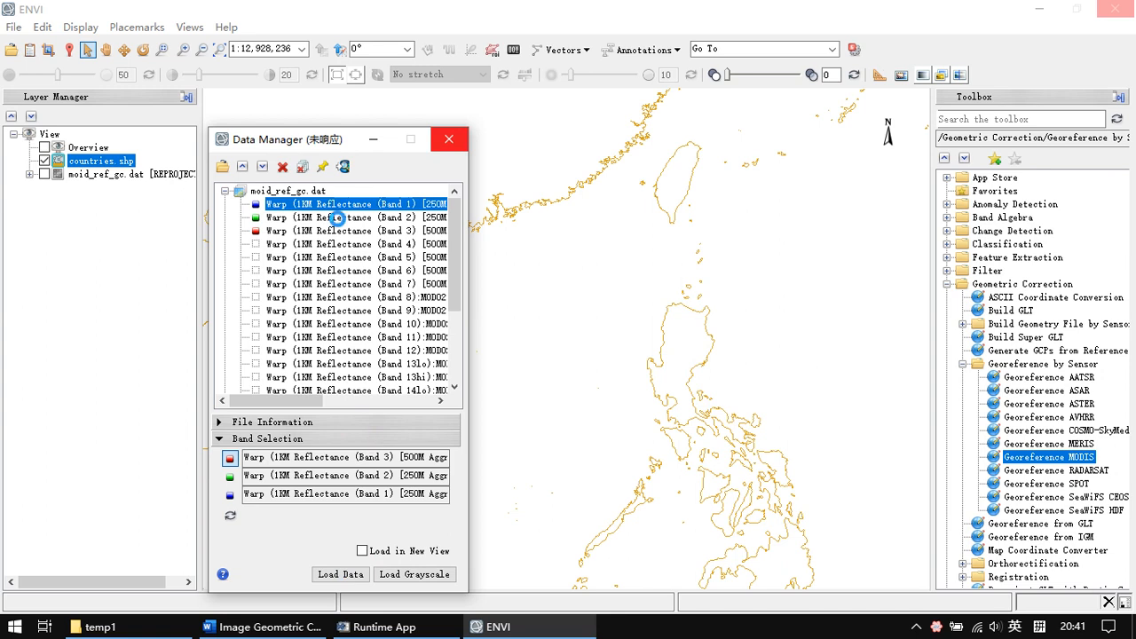
drag(310, 137, 249, 98)
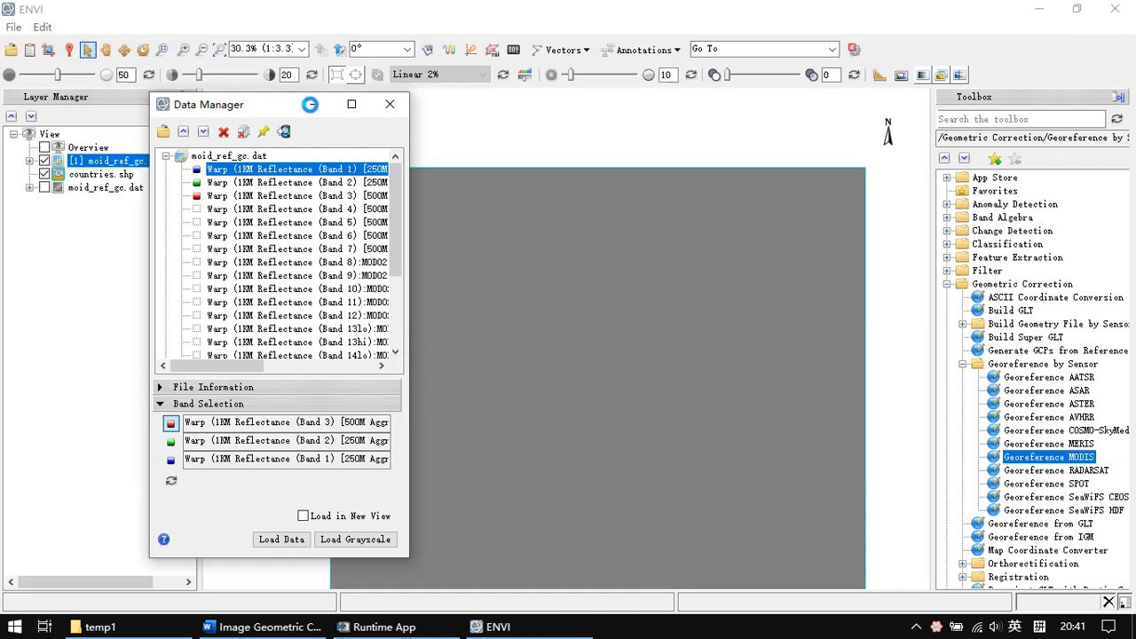
click(310, 105)
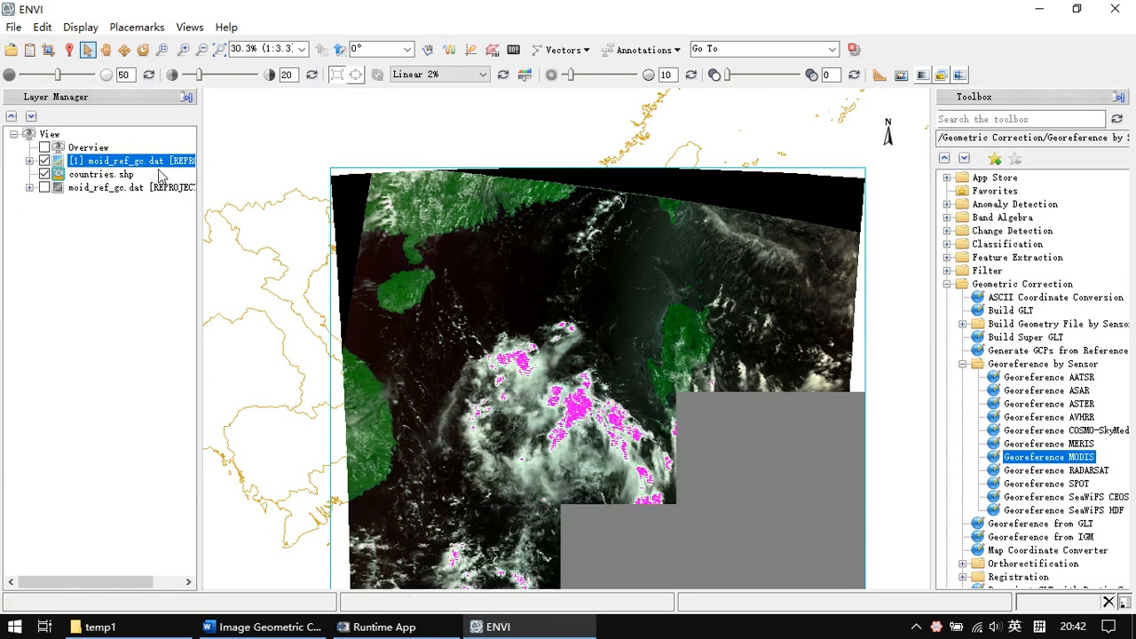
- Move the countries.shp layer above the RGB moid_ref_gc.dat layer and inspect how its outlines align with the image's coastlines
mouse_move(118, 183)
mouse_down()
mouse_move(98, 182)
mouse_move(88, 160)
mouse_move(80, 169)
mouse_up()
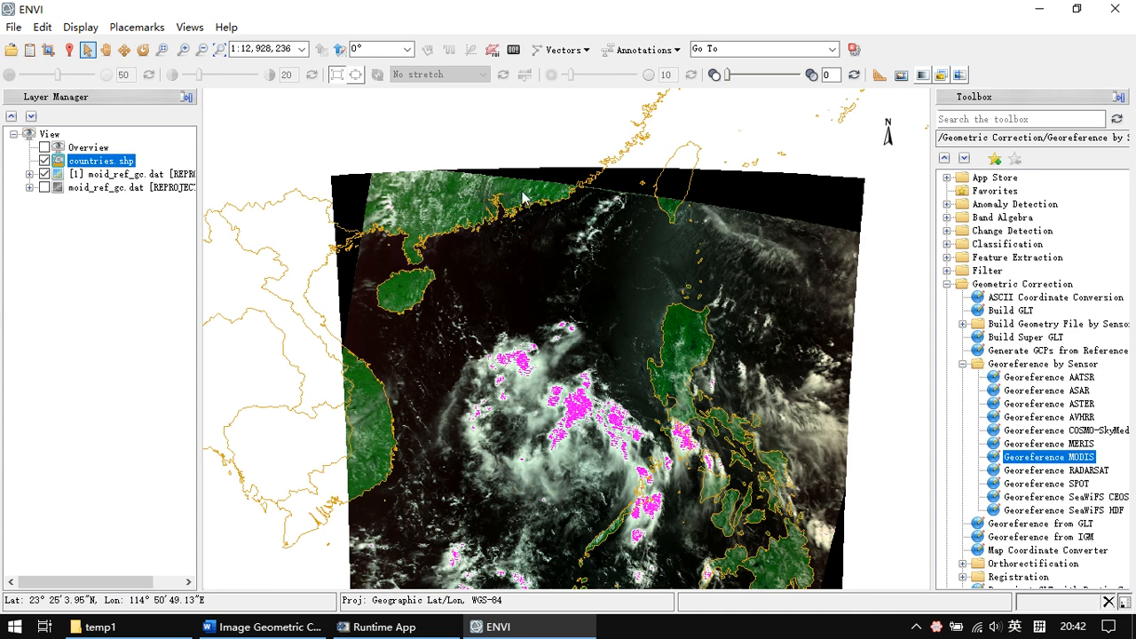
scroll(528, 197, up, 2)
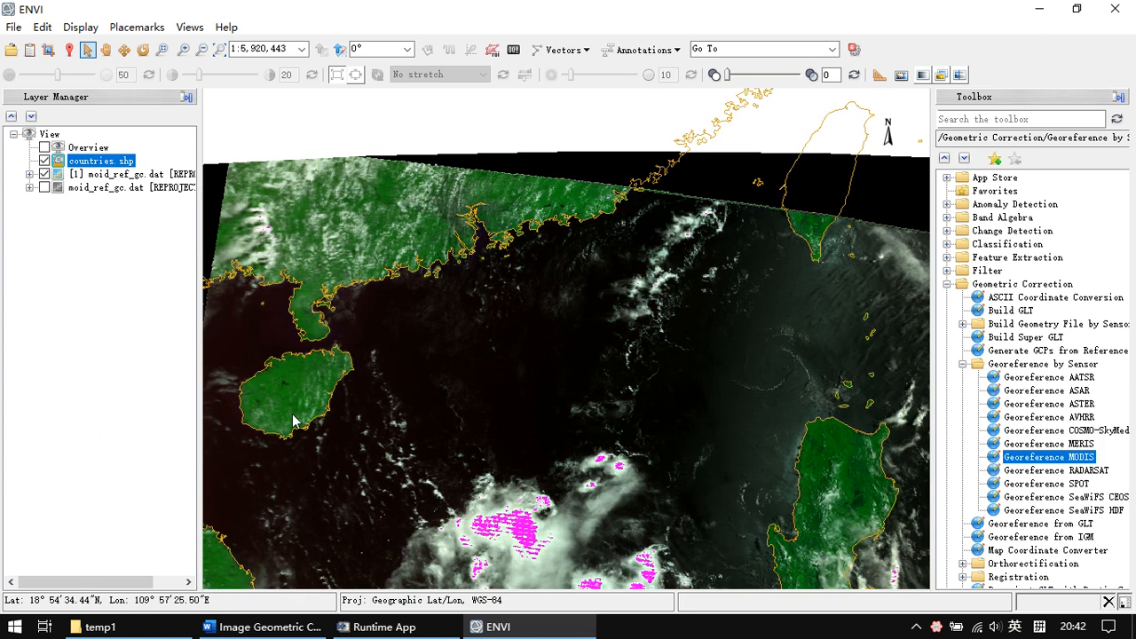
- Compare the country outlines with the coastlines around Hainan, southern China and Luzon, and across the whole corrected image
scroll(299, 410, up, 1)
scroll(442, 273, up, 1)
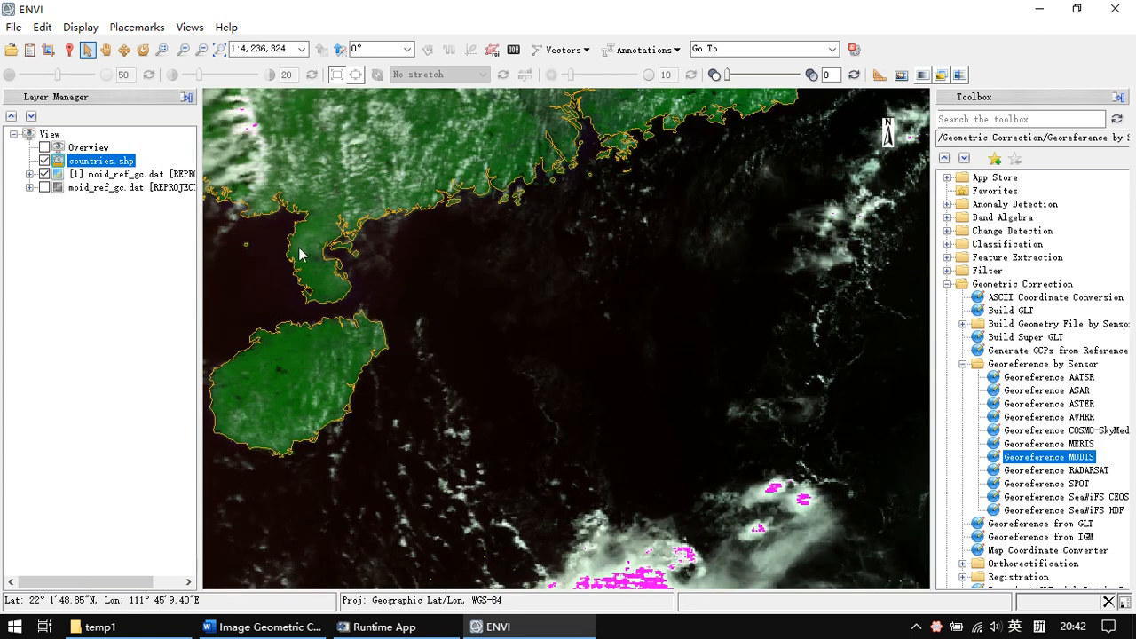
drag(729, 263, 534, 218)
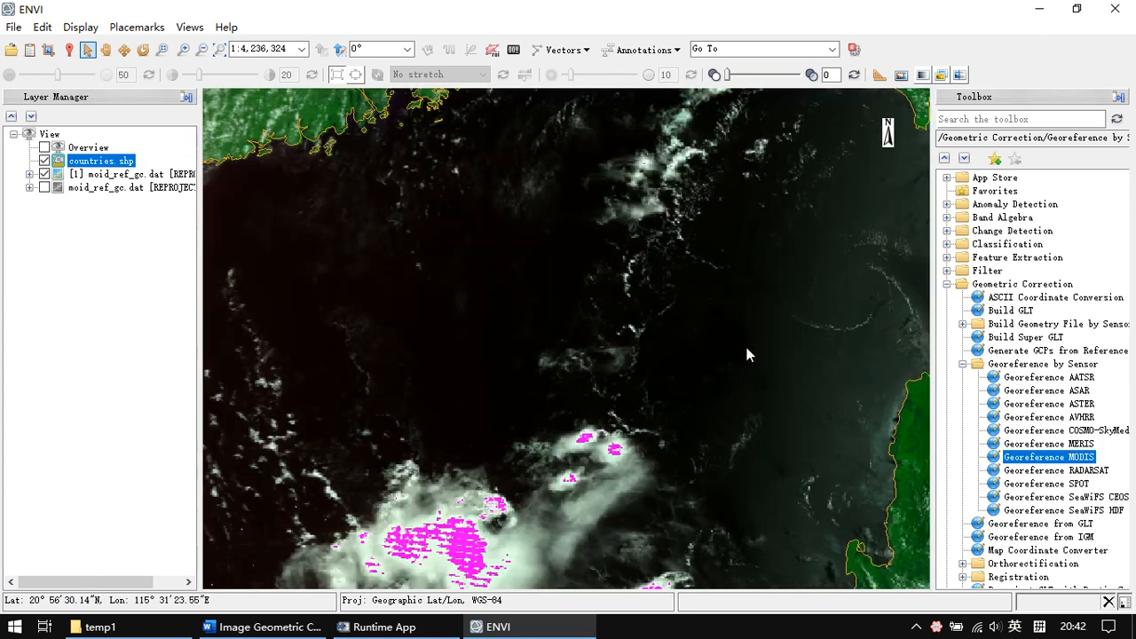
drag(748, 348, 440, 162)
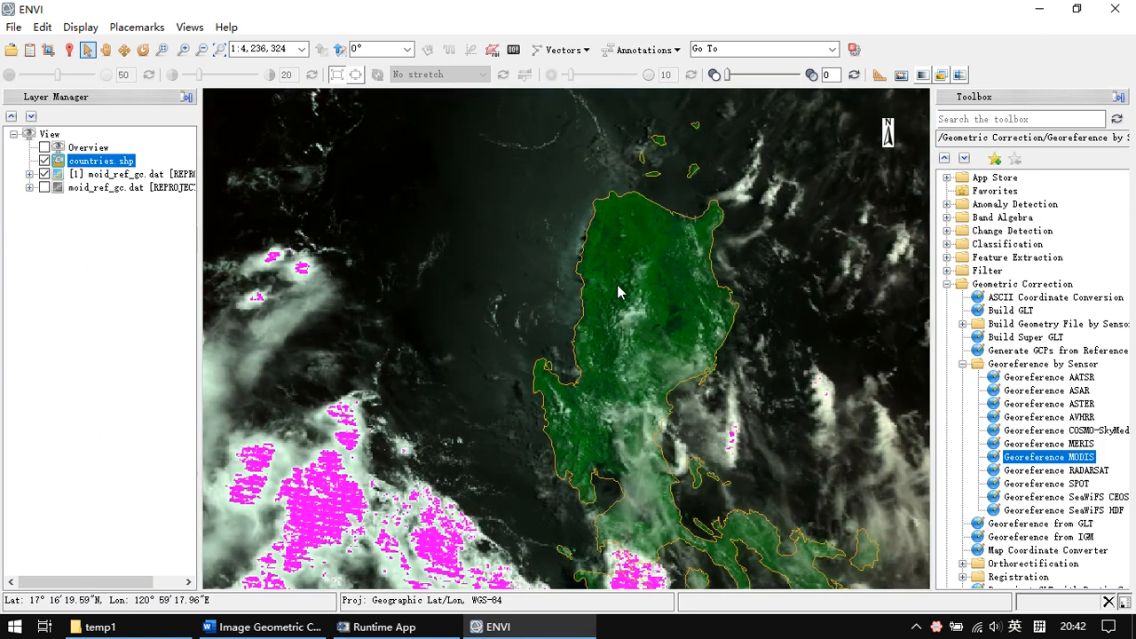
scroll(618, 284, down, 1)
scroll(626, 293, down, 6)
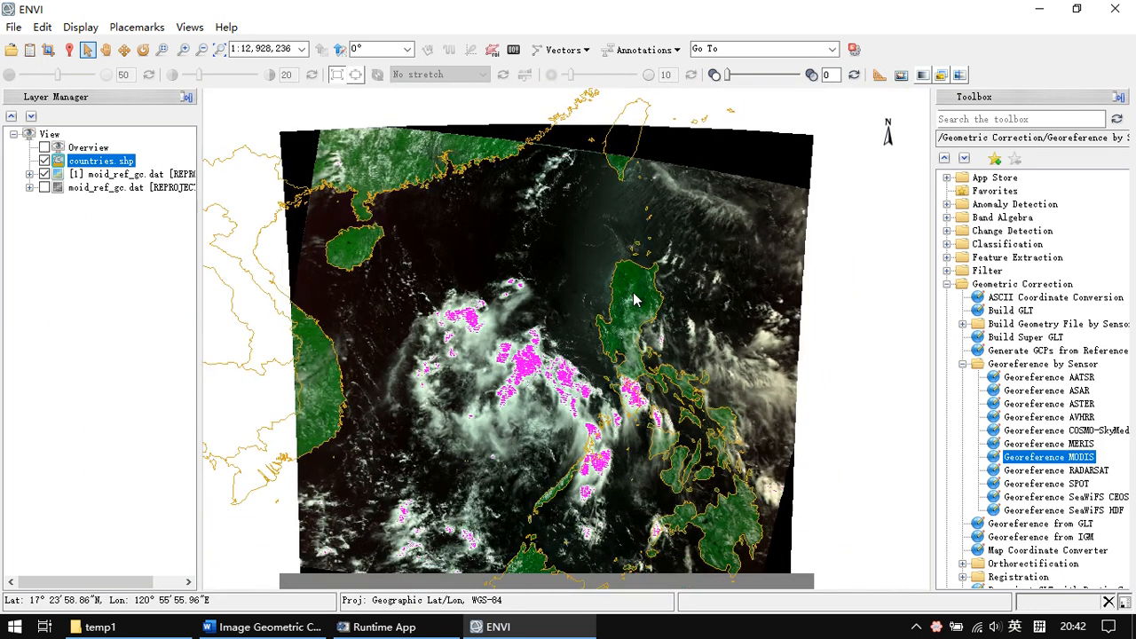
scroll(609, 310, up, 1)
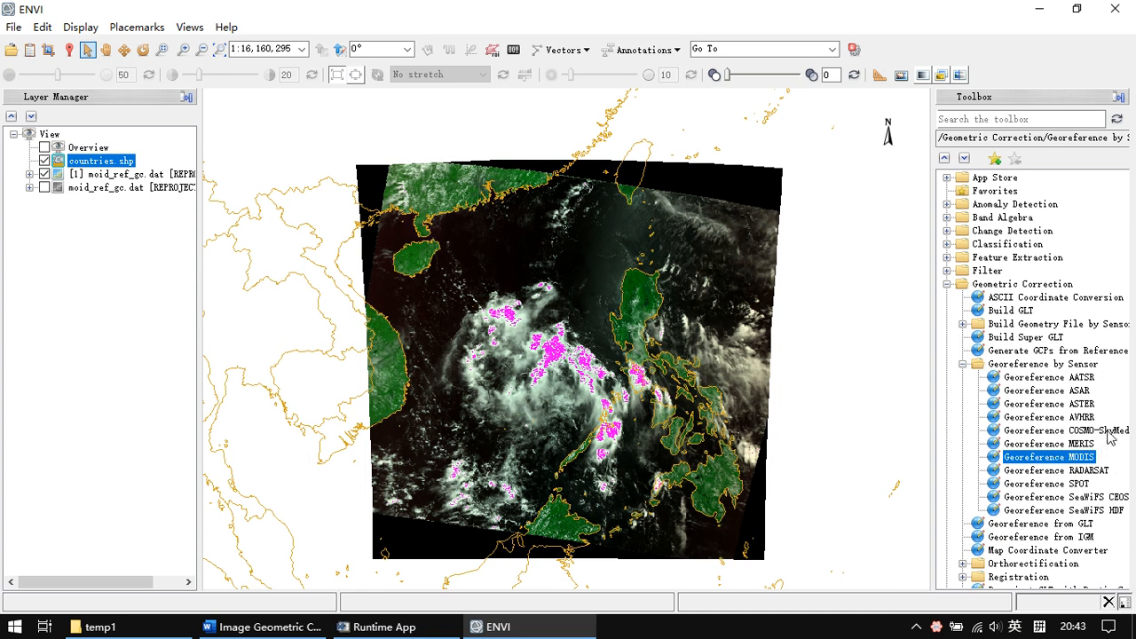
- Look over the sensor-specific georeferencing tools, collapse the Georeference by Sensor group, and switch to the temp1 folder in File Explorer
click(1090, 485)
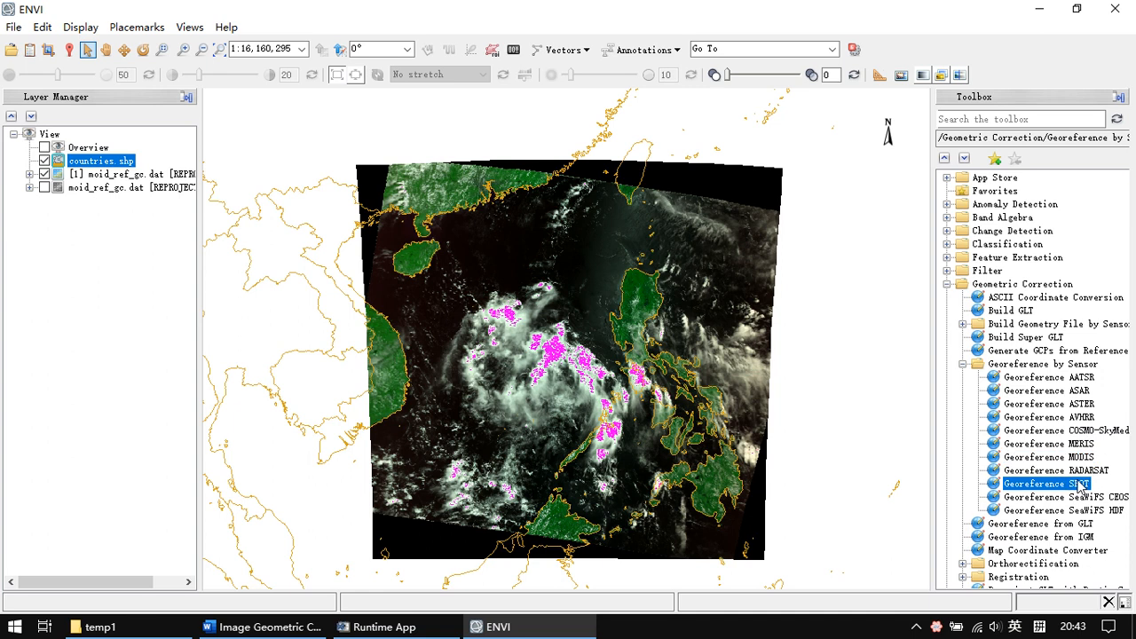
click(1083, 380)
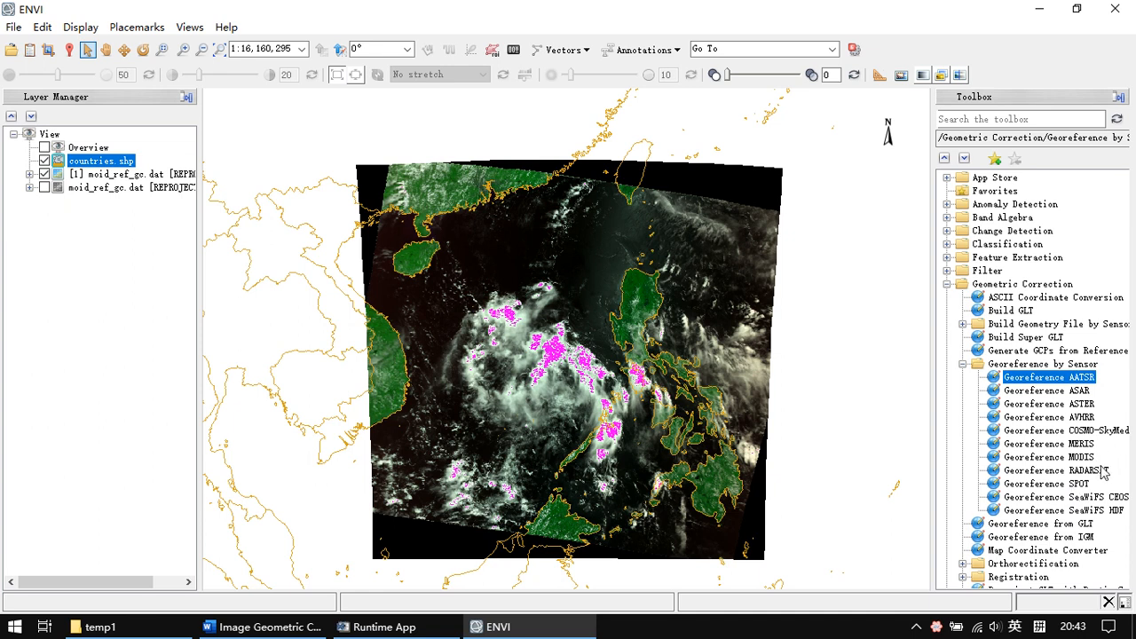
click(963, 364)
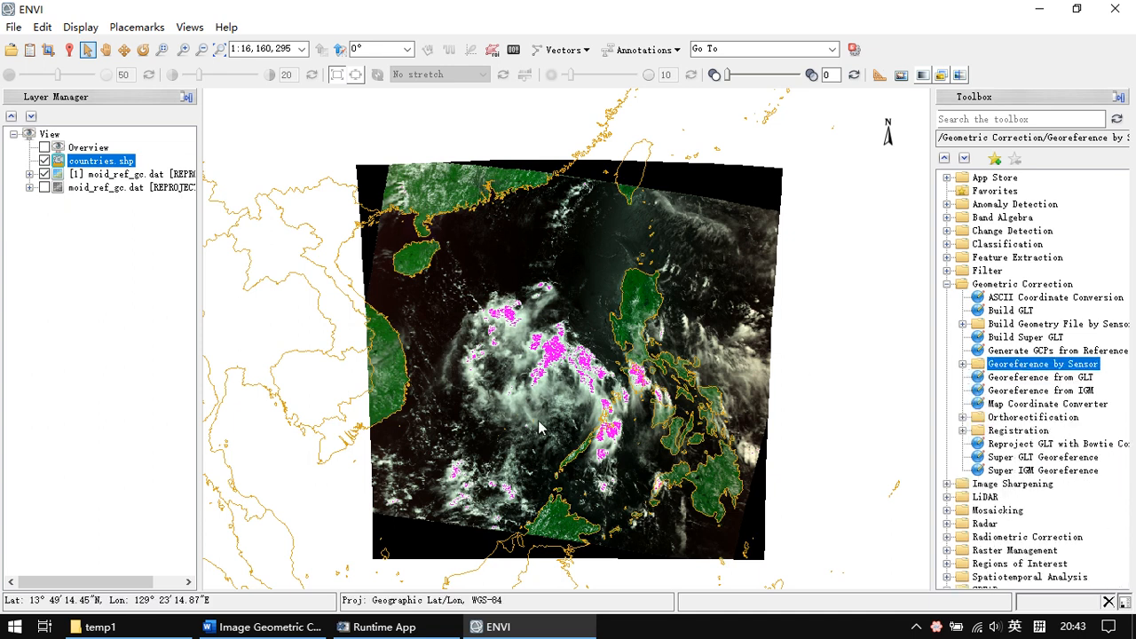
click(84, 625)
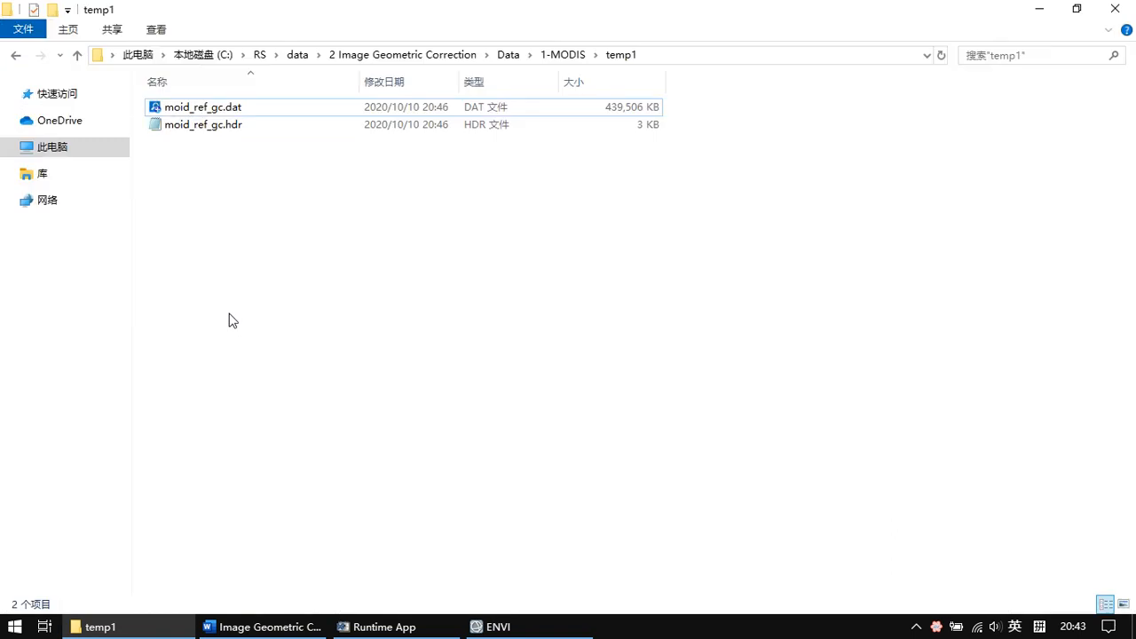
- Inspect the files in the 2-FY3 data folder and check the sensors offered under Georeference by Sensor in ENVI
click(507, 55)
click(177, 124)
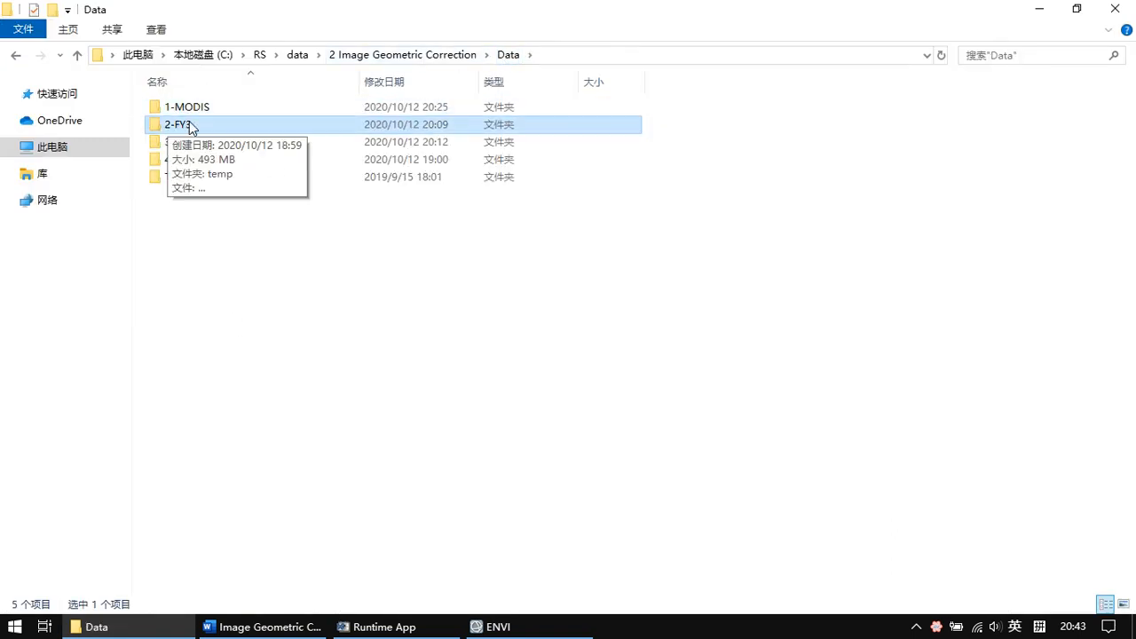
double_click(182, 125)
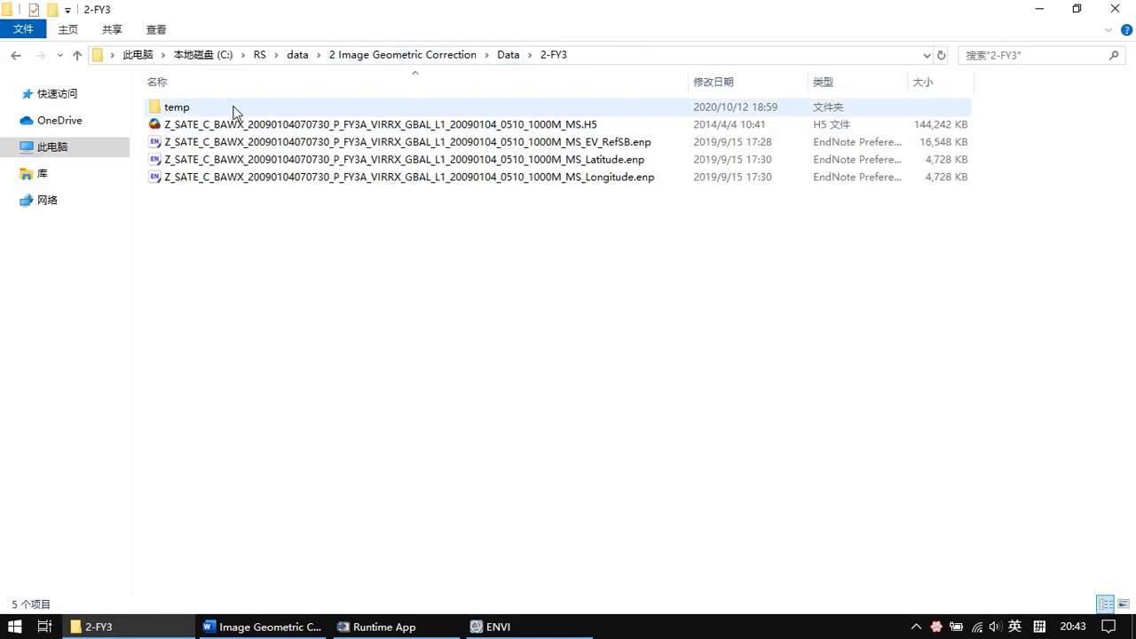
click(1048, 12)
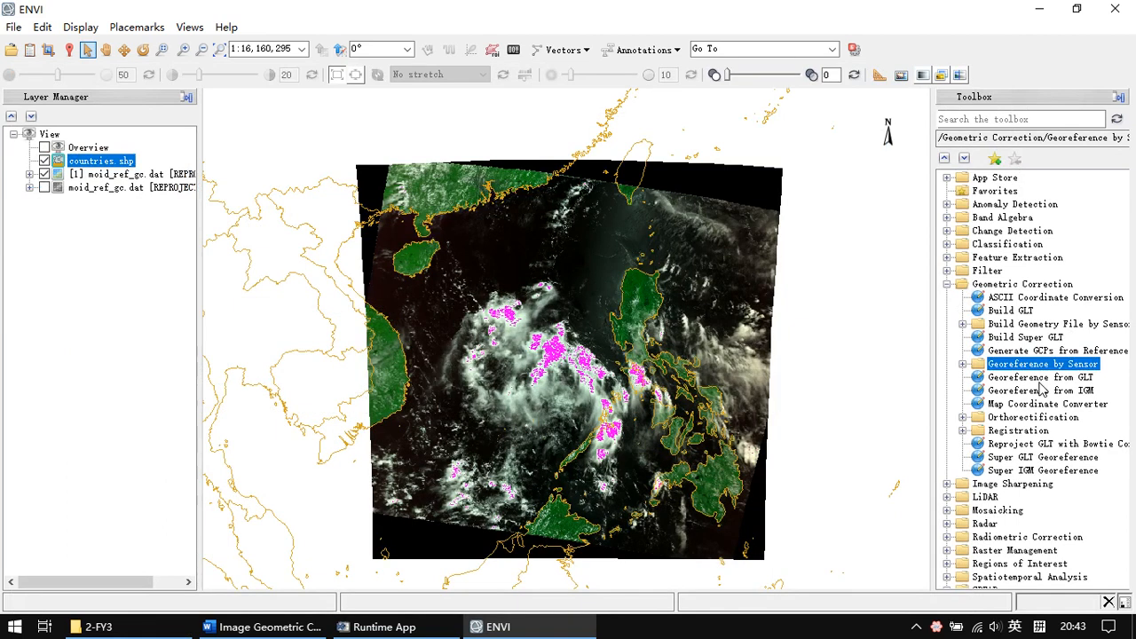
click(964, 364)
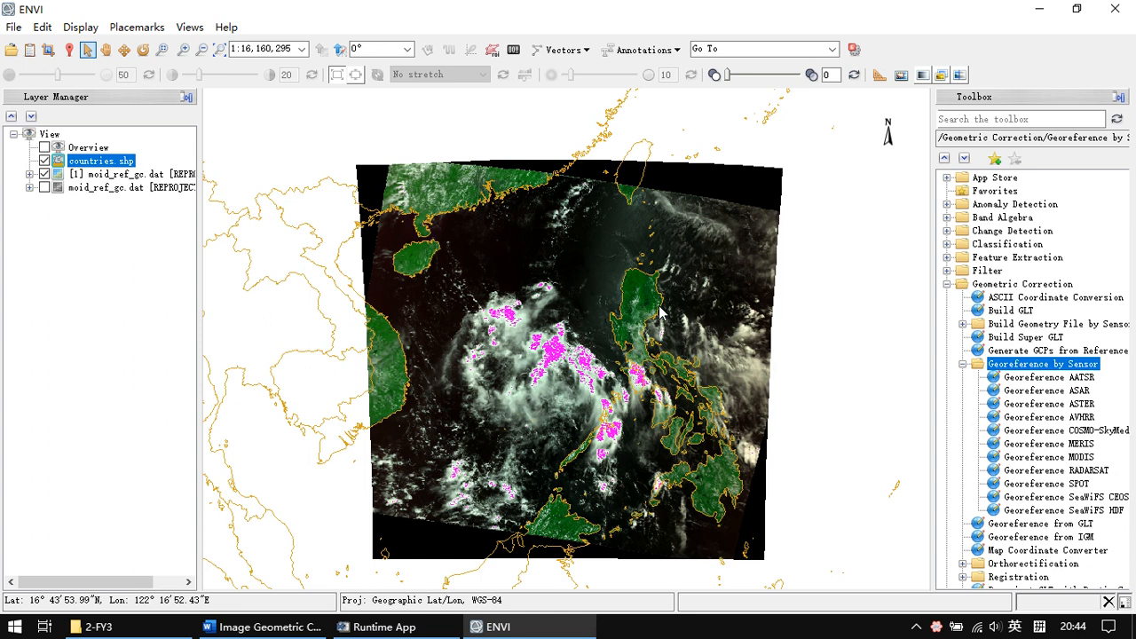
click(98, 626)
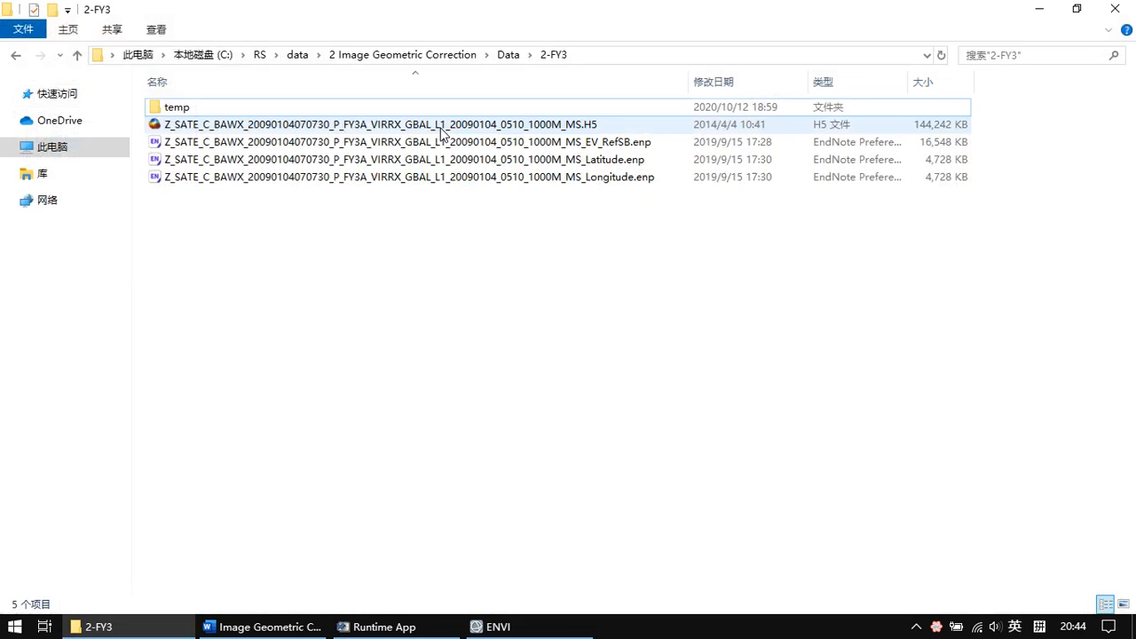
click(509, 55)
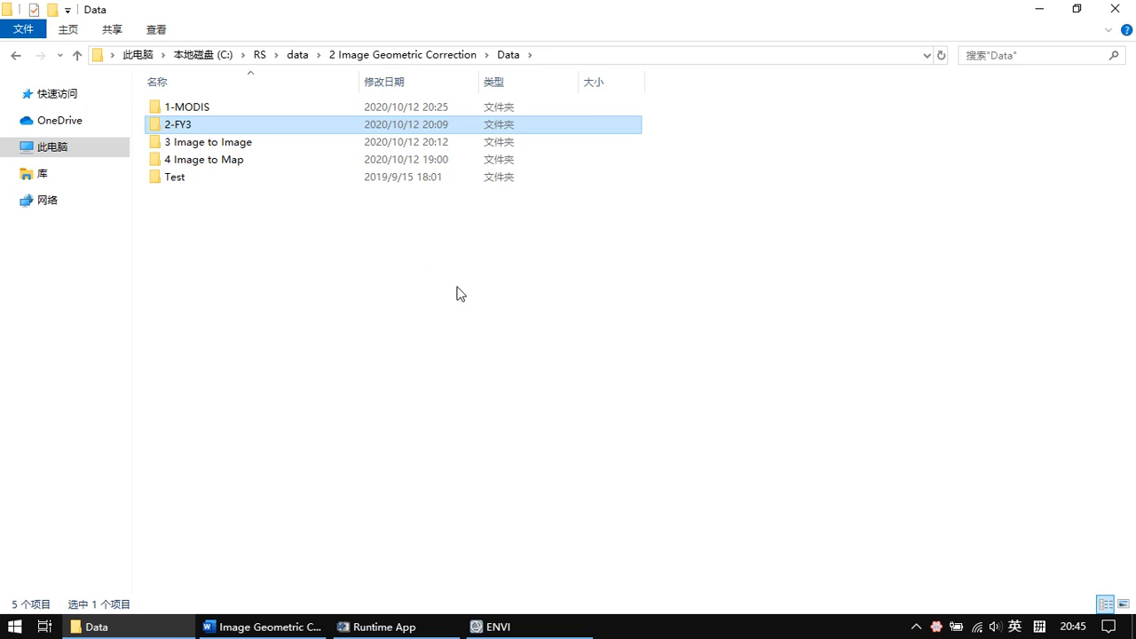
- Switch to ENVI and close all the files currently loaded in the Data Manager
click(471, 625)
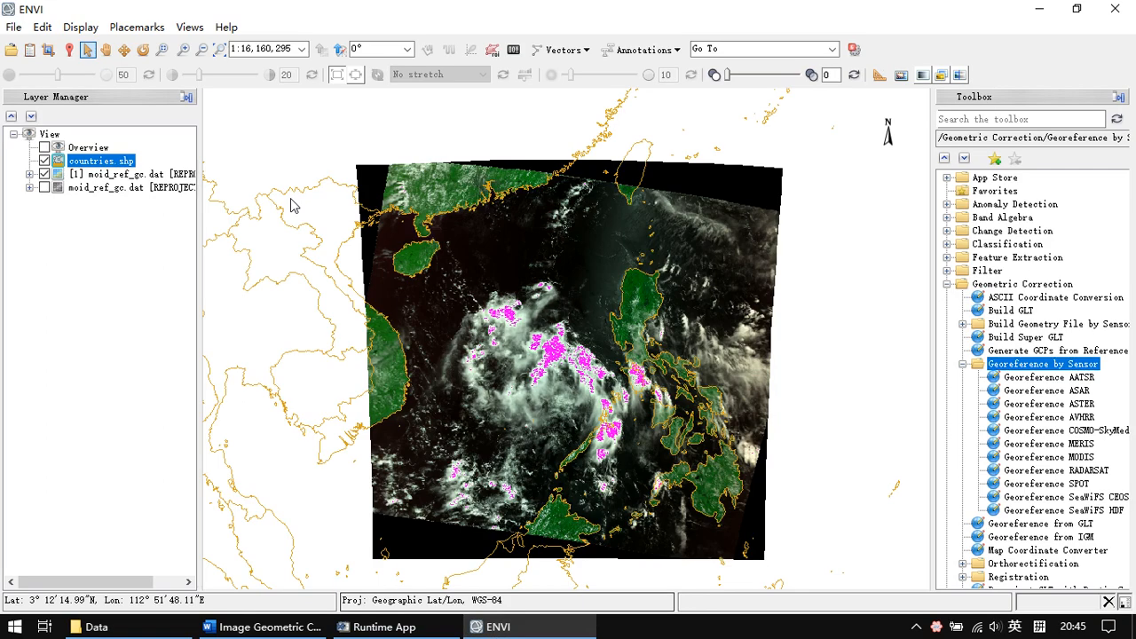
click(29, 49)
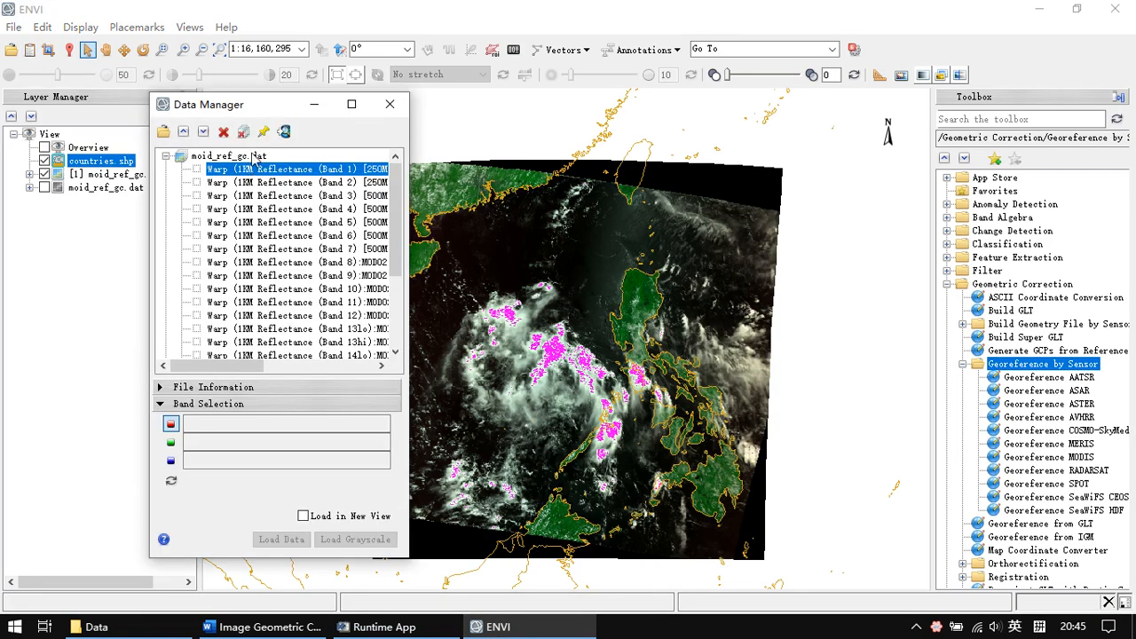
click(245, 133)
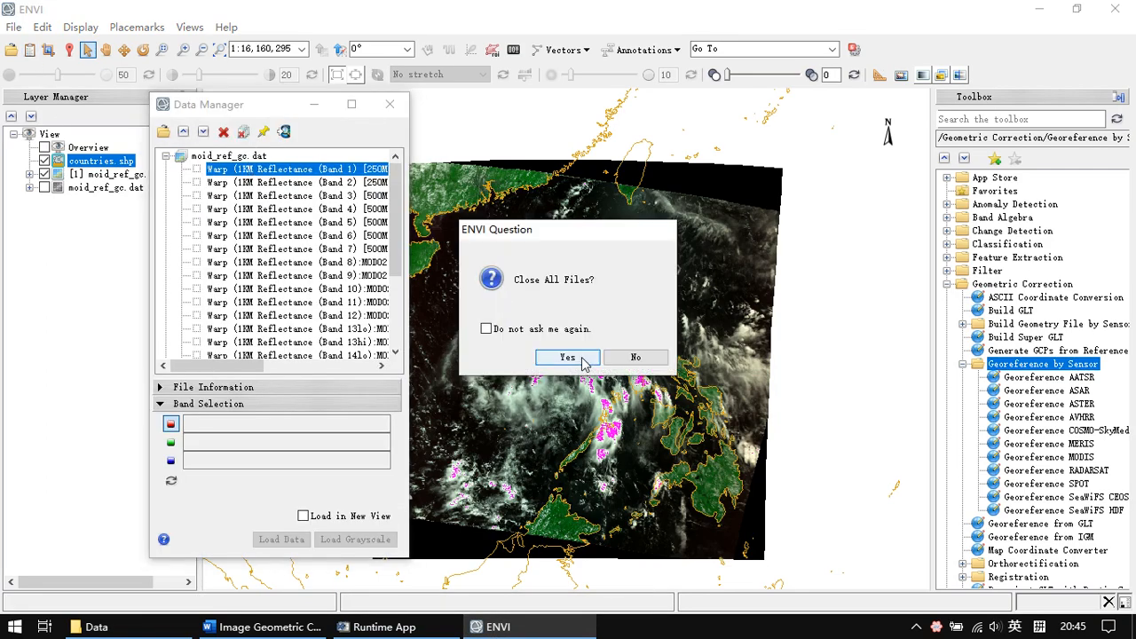
click(577, 357)
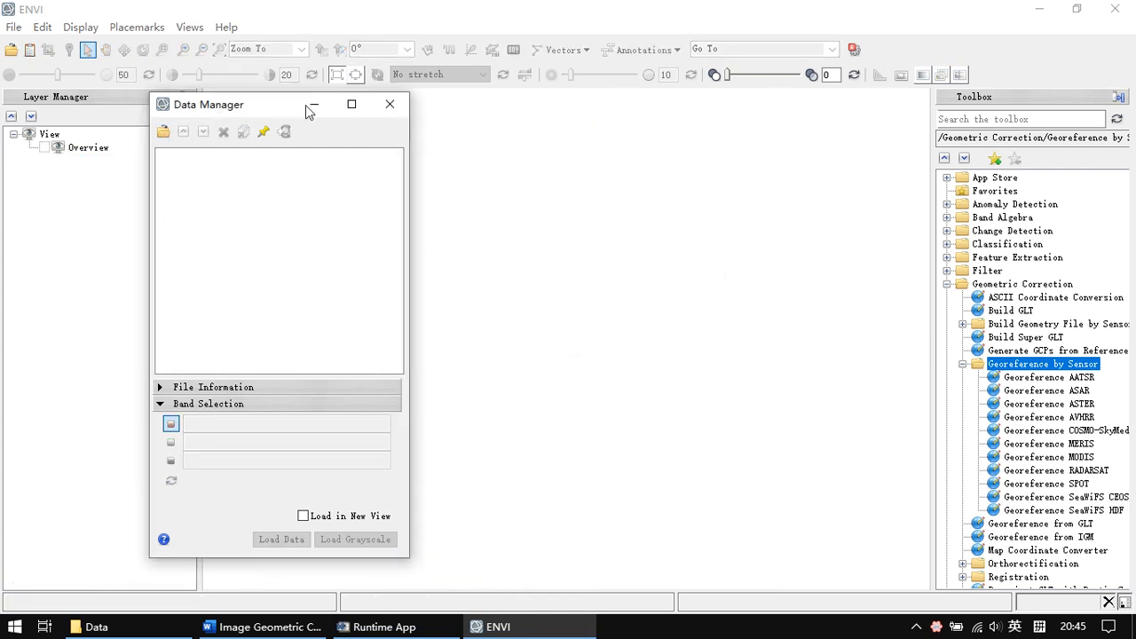
click(13, 27)
mouse_move(67, 69)
mouse_move(346, 158)
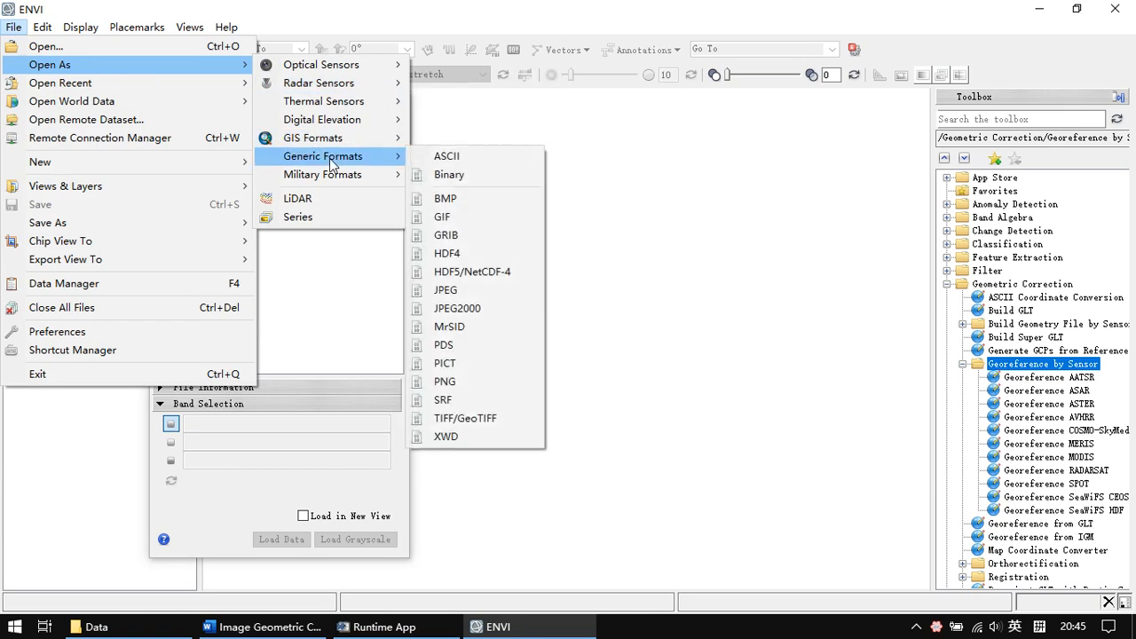
click(445, 273)
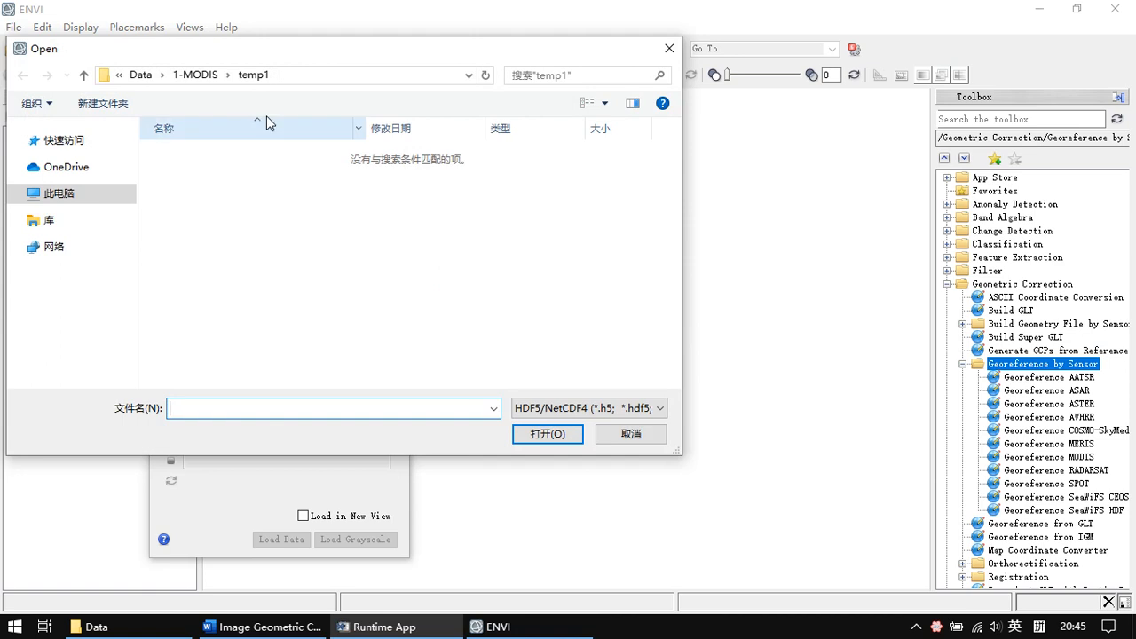
click(201, 80)
click(296, 81)
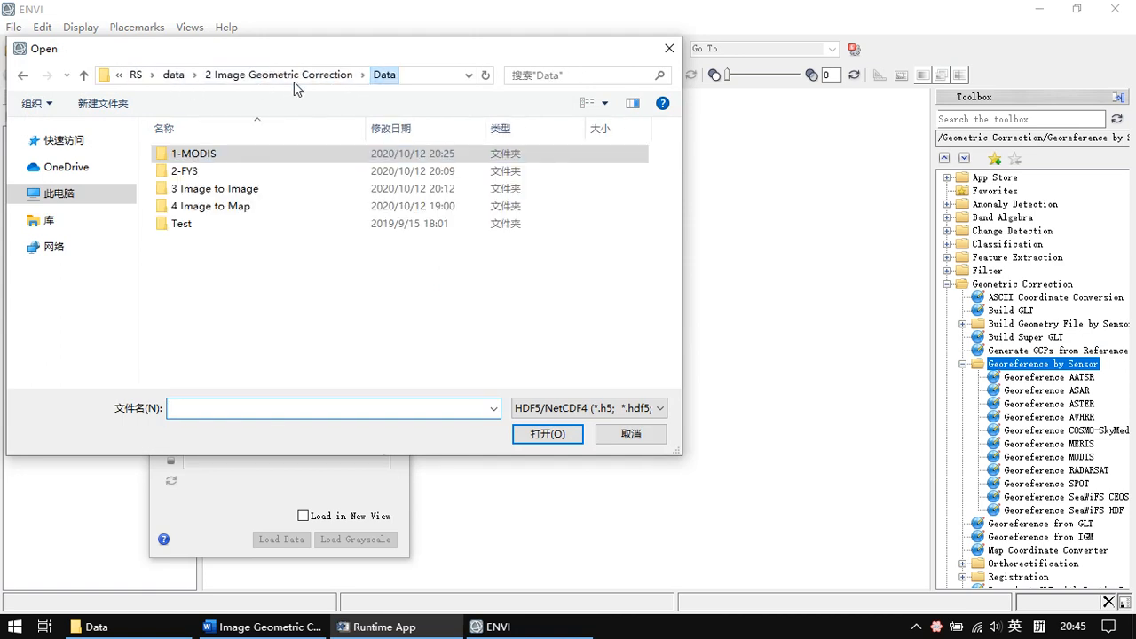
double_click(223, 173)
click(232, 174)
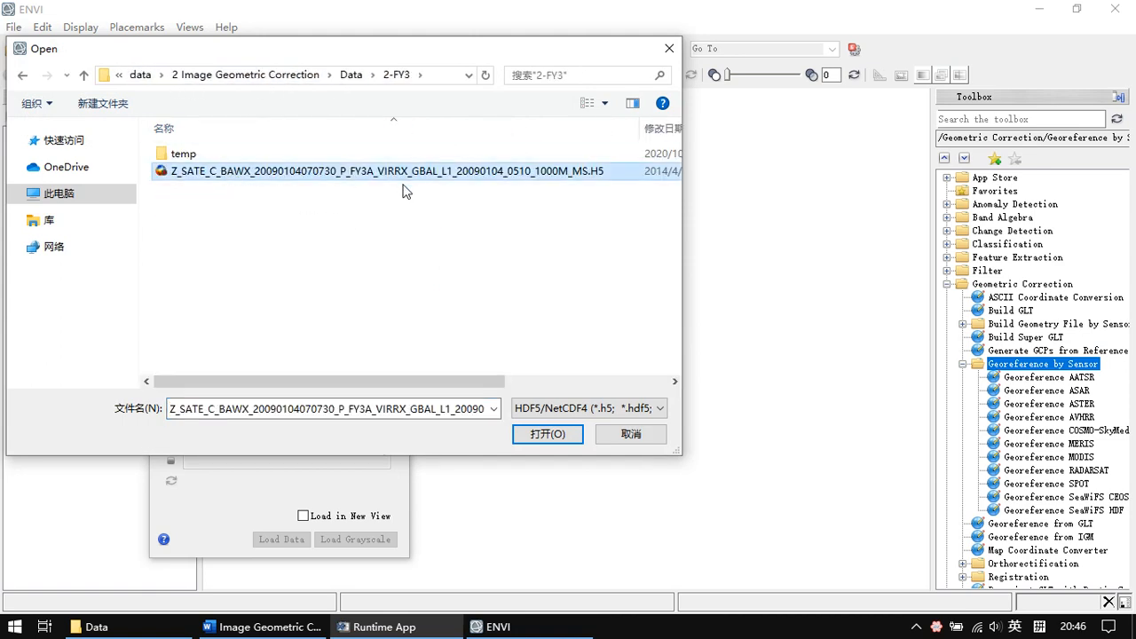
click(551, 432)
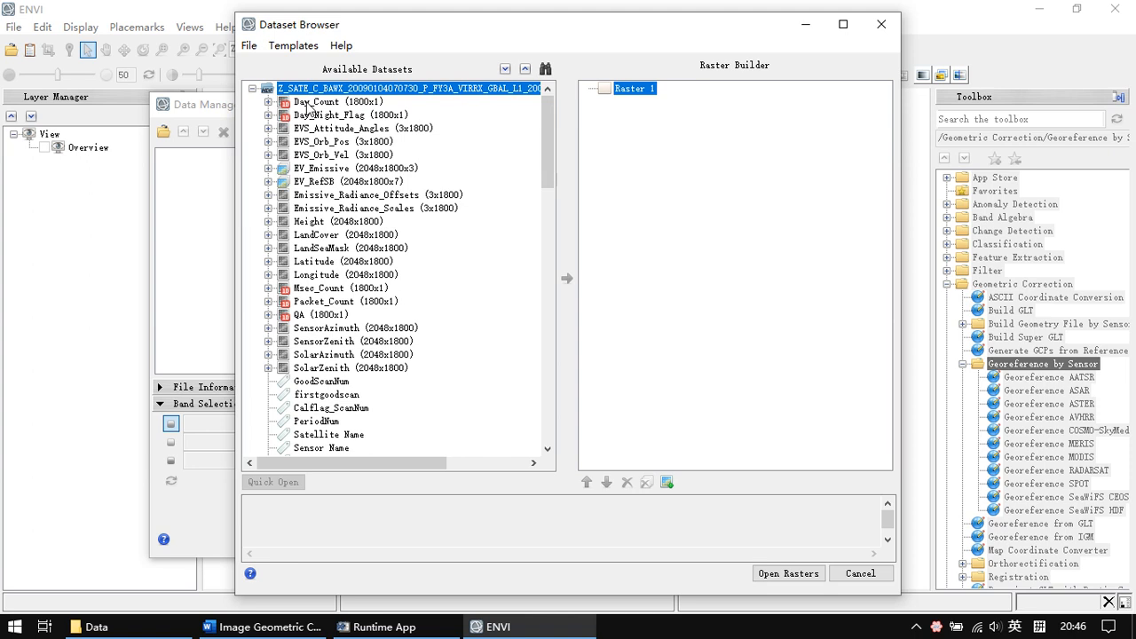
- Add the EV_RefSB dataset to Raster 1 in the Raster Builder
click(300, 182)
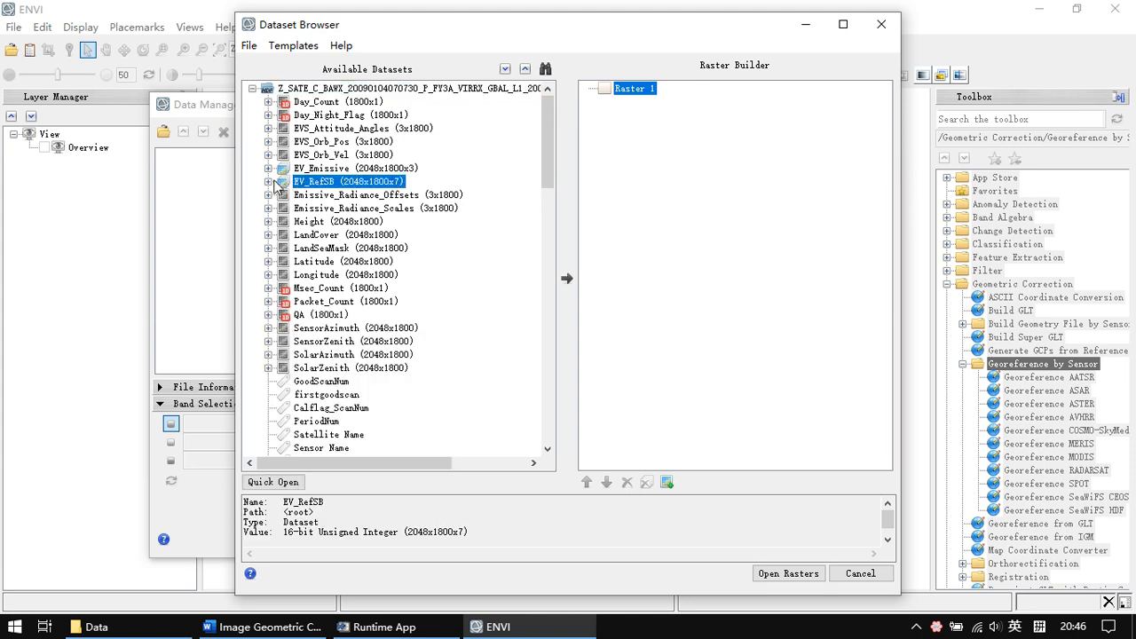
click(268, 182)
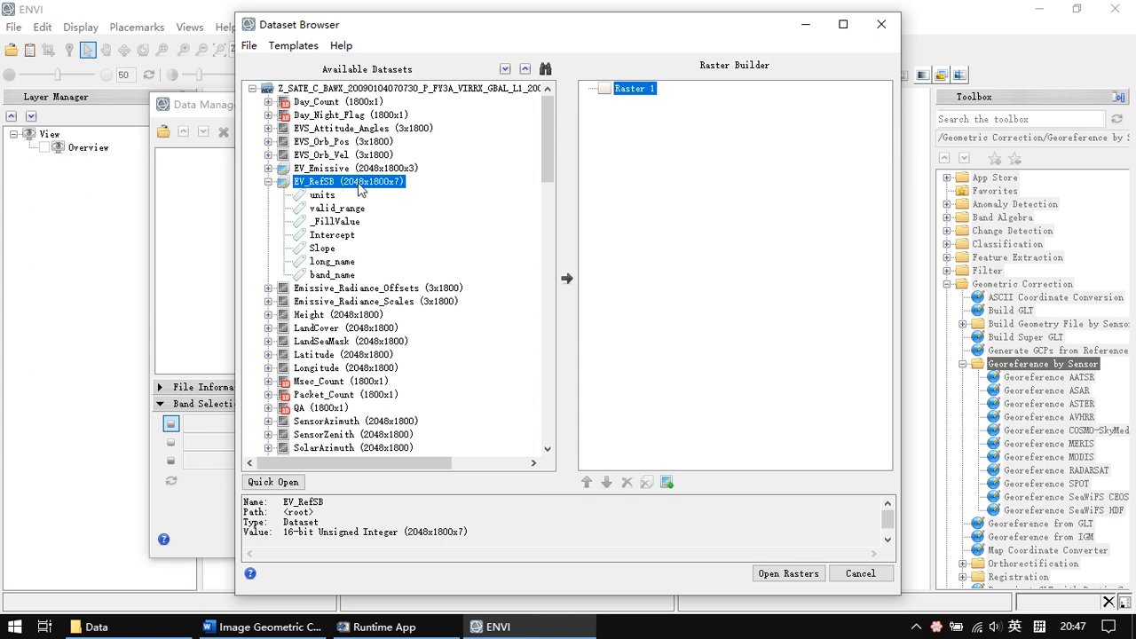
click(568, 283)
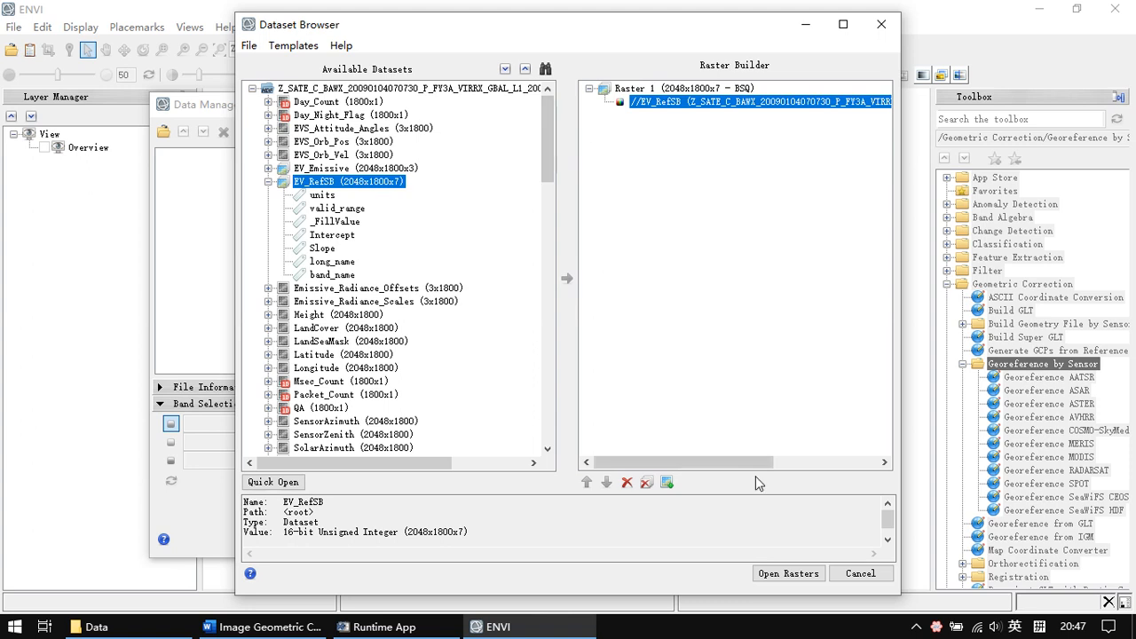
- Create a second raster in the Raster Builder and add the Latitude dataset as its first band
click(668, 483)
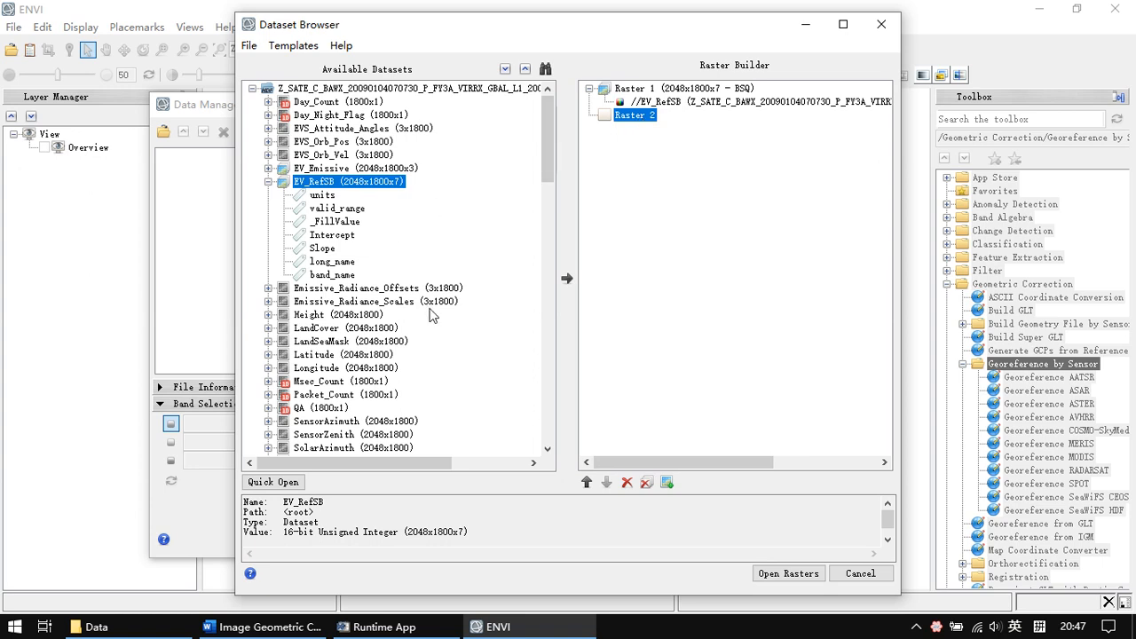
scroll(415, 321, down, 1)
double_click(273, 315)
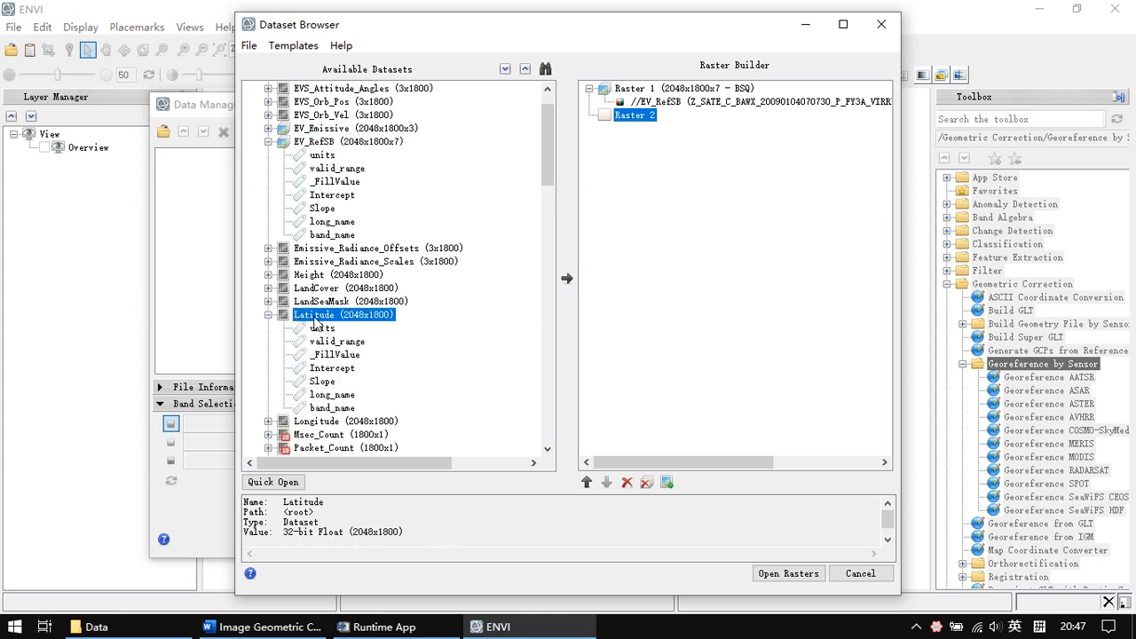
click(567, 279)
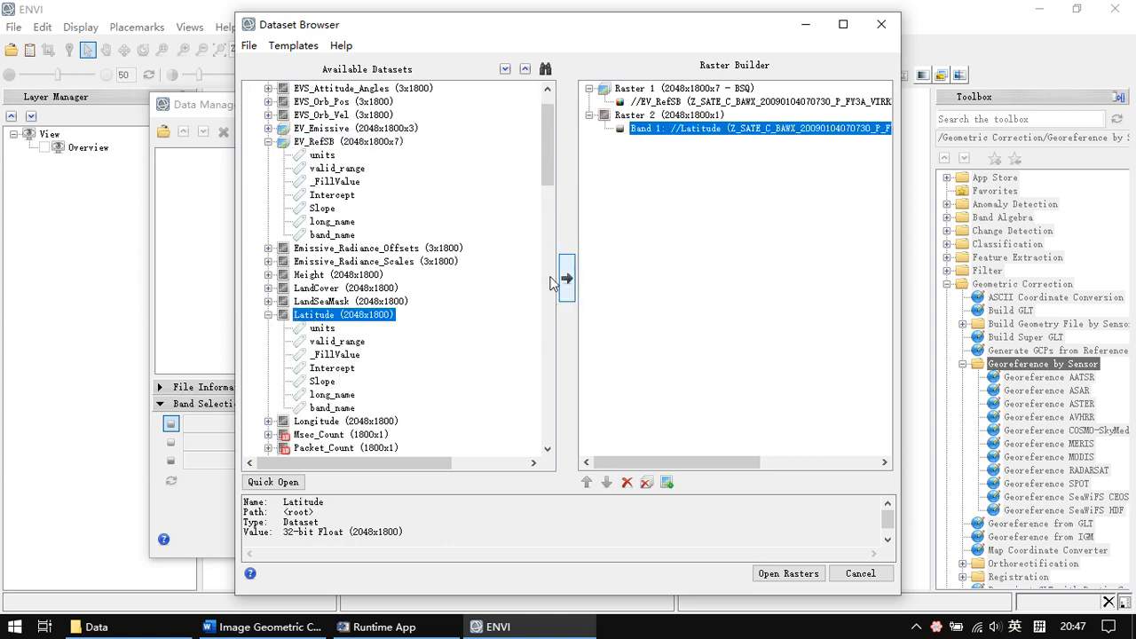
- Examine the Longitude dataset's units, valid_range, _FillValue and long_name attributes
double_click(321, 422)
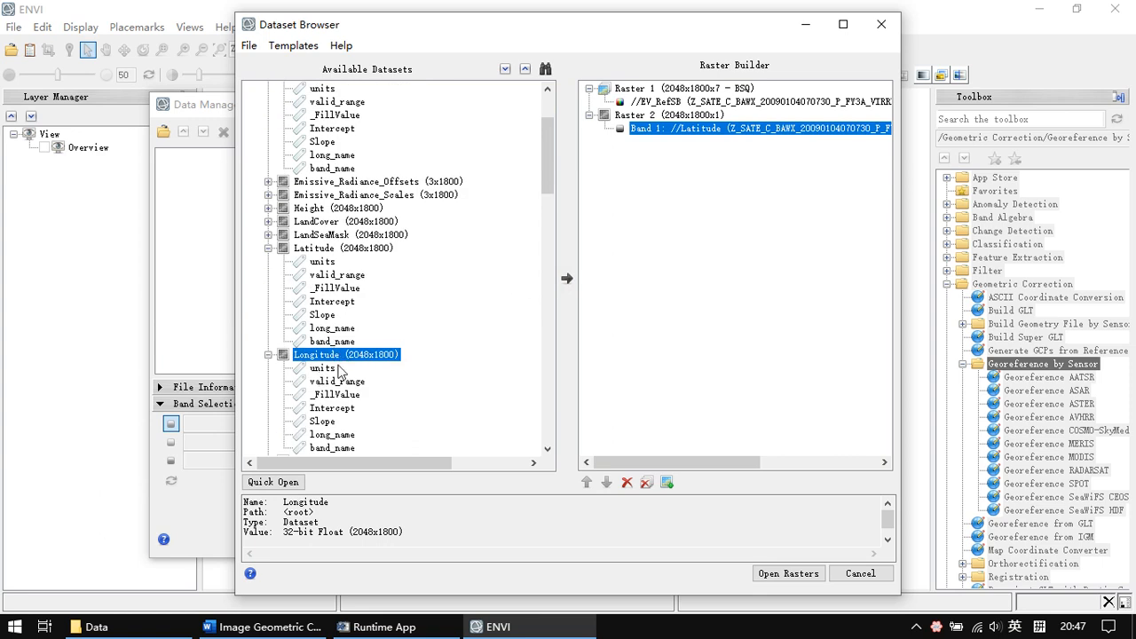
click(325, 369)
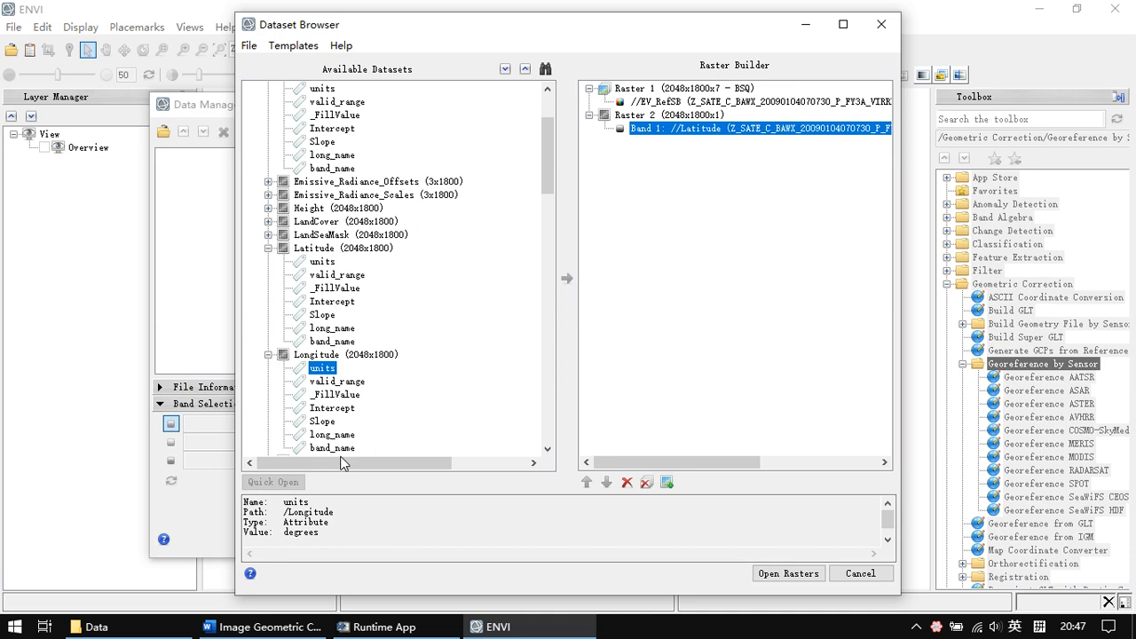
click(320, 357)
click(323, 367)
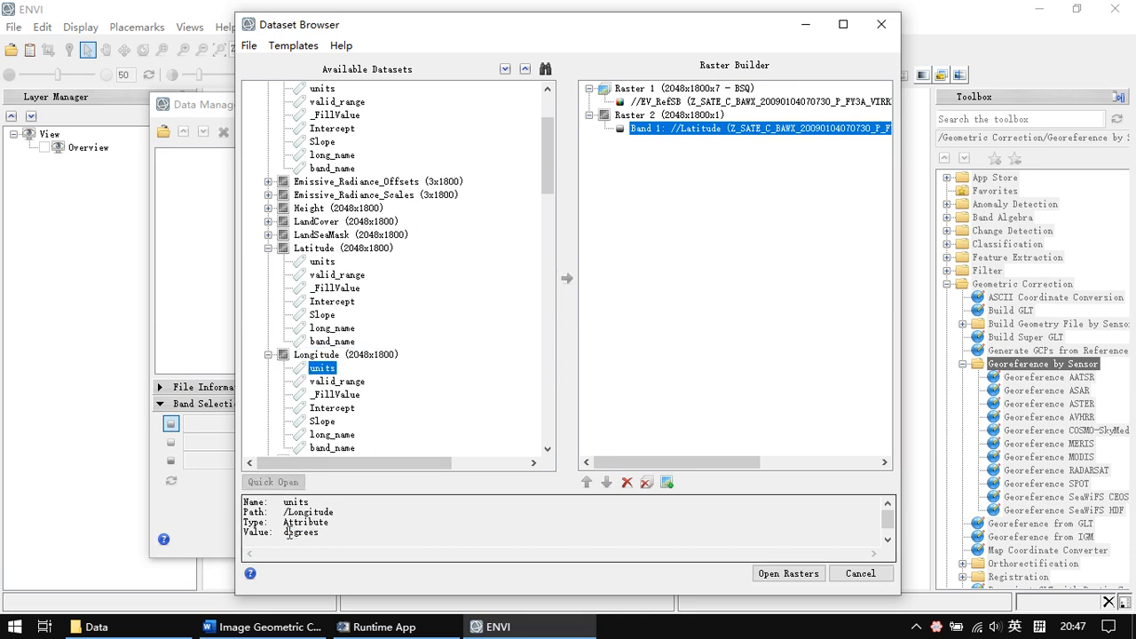
click(334, 384)
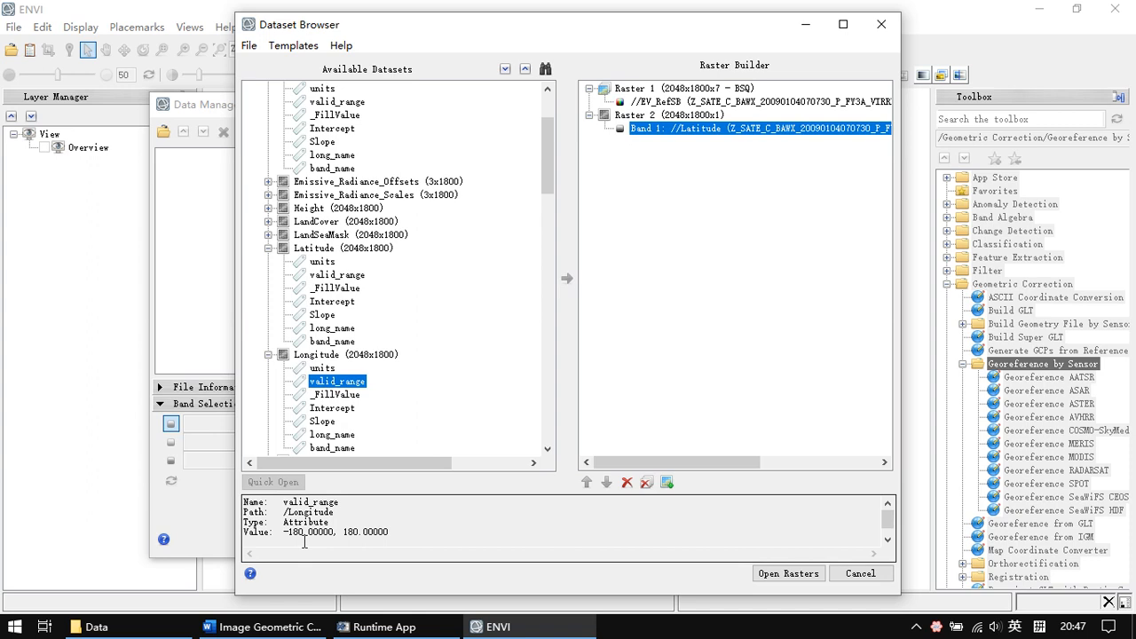
click(335, 394)
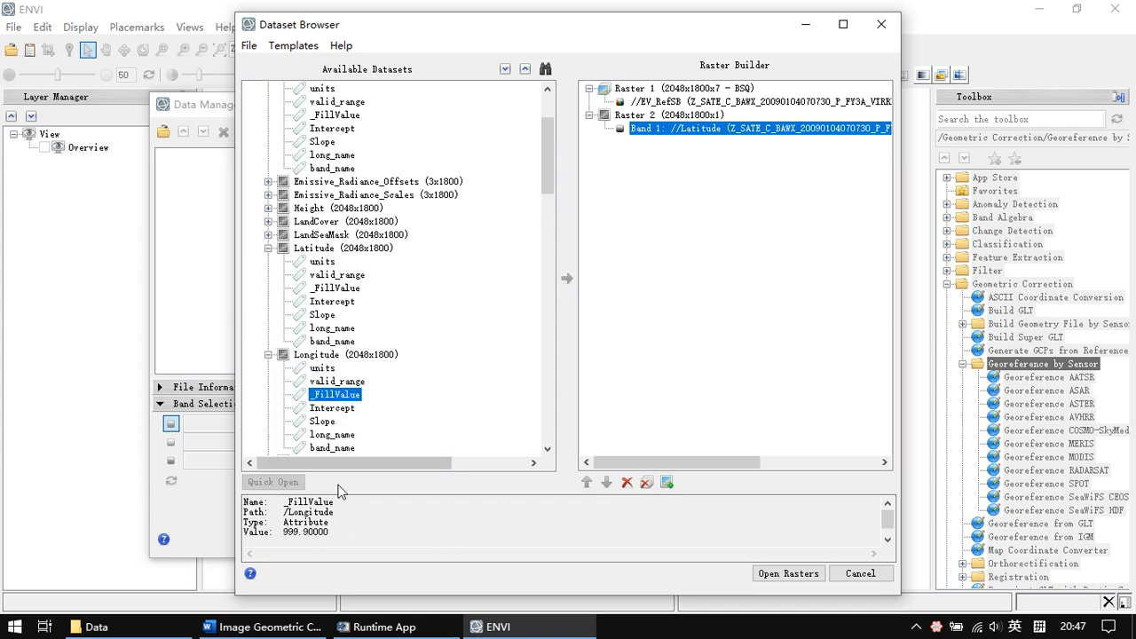
click(345, 435)
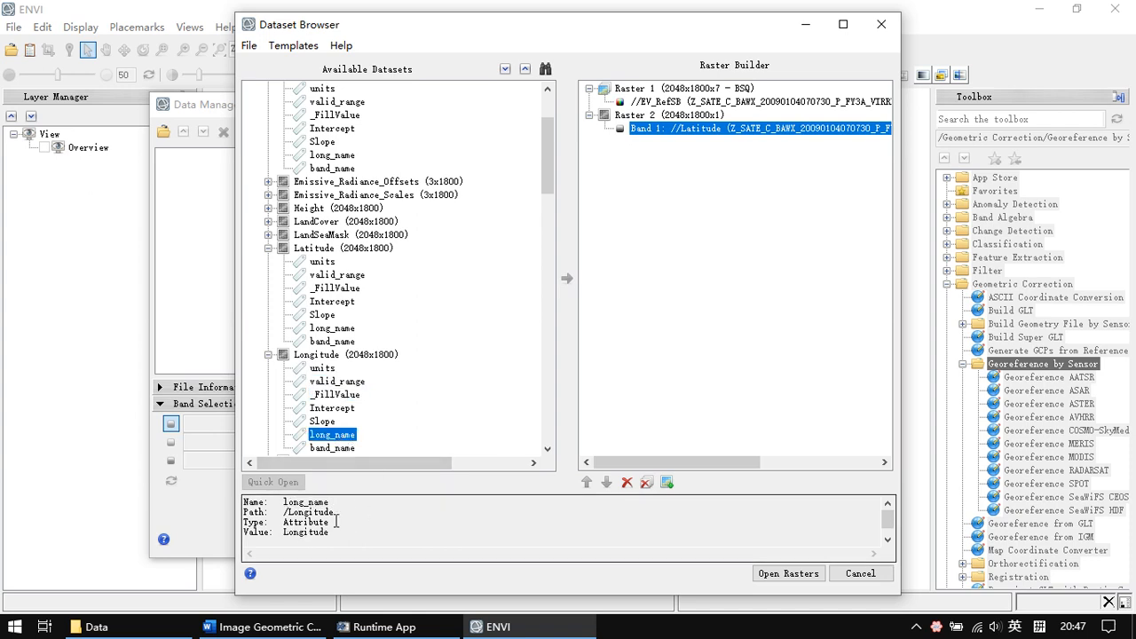
- Add the Longitude dataset to Raster 2 as its second band and open both built rasters
click(351, 357)
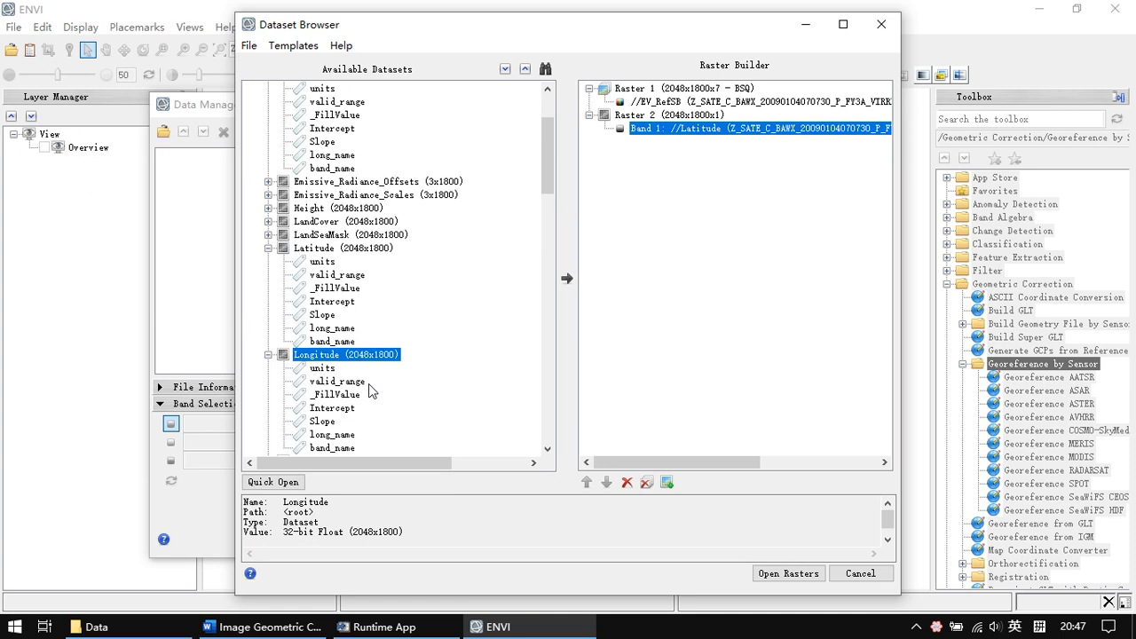
click(567, 278)
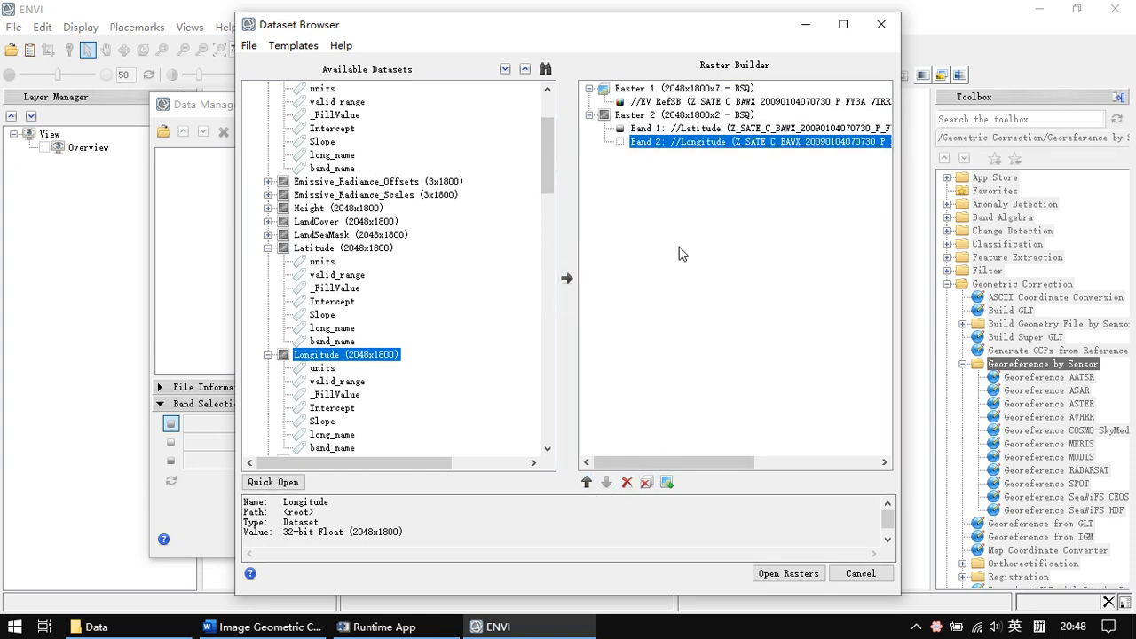
key(Delete)
key(ctrl+z)
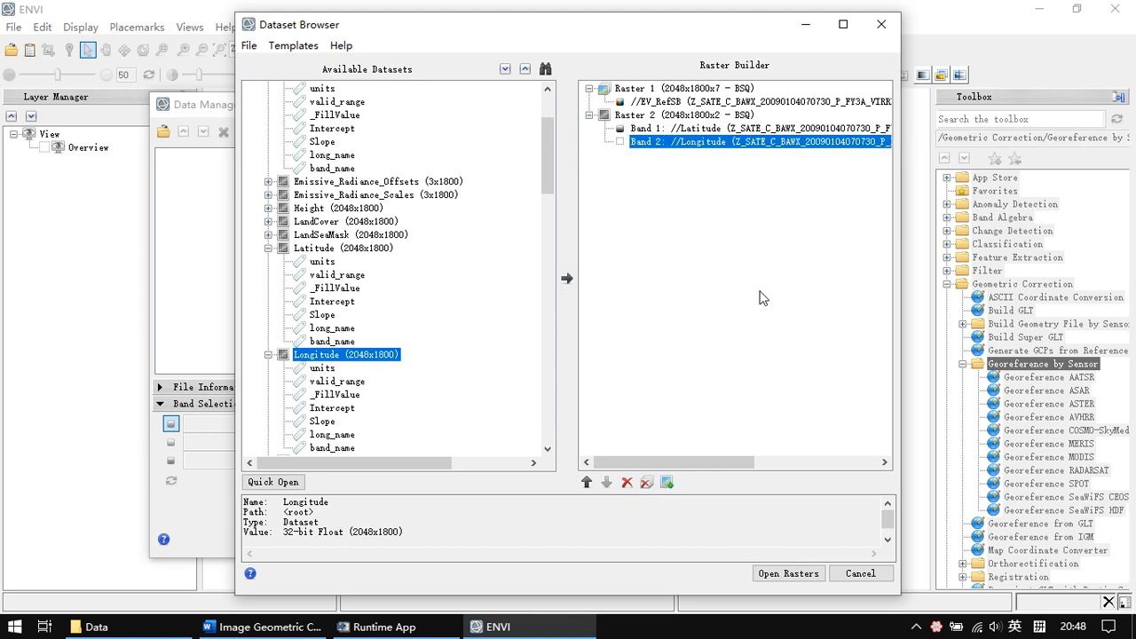
click(788, 574)
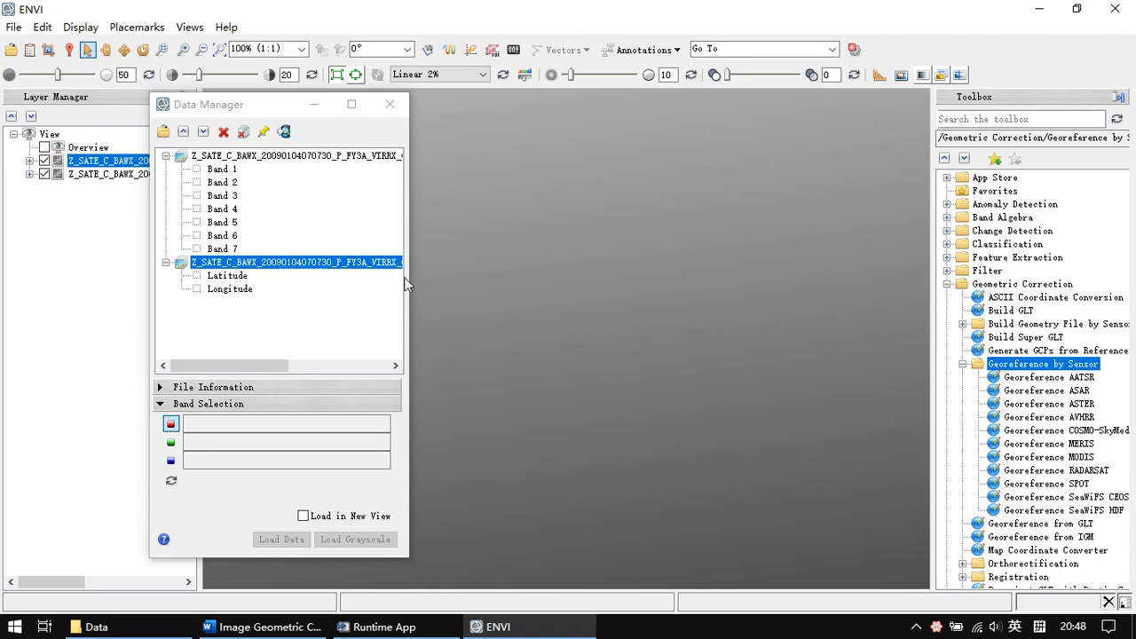
- Minimize the Data Manager, hide the latitude/longitude layer and show the EV_RefSB image at full extent
drag(177, 108, 288, 121)
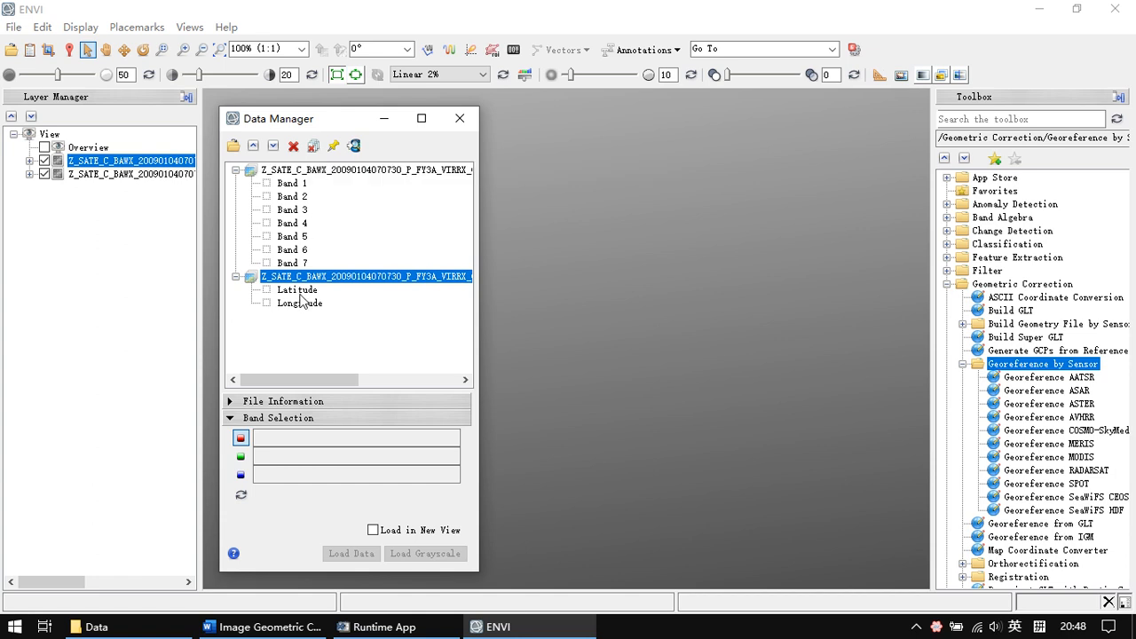
click(383, 125)
click(45, 161)
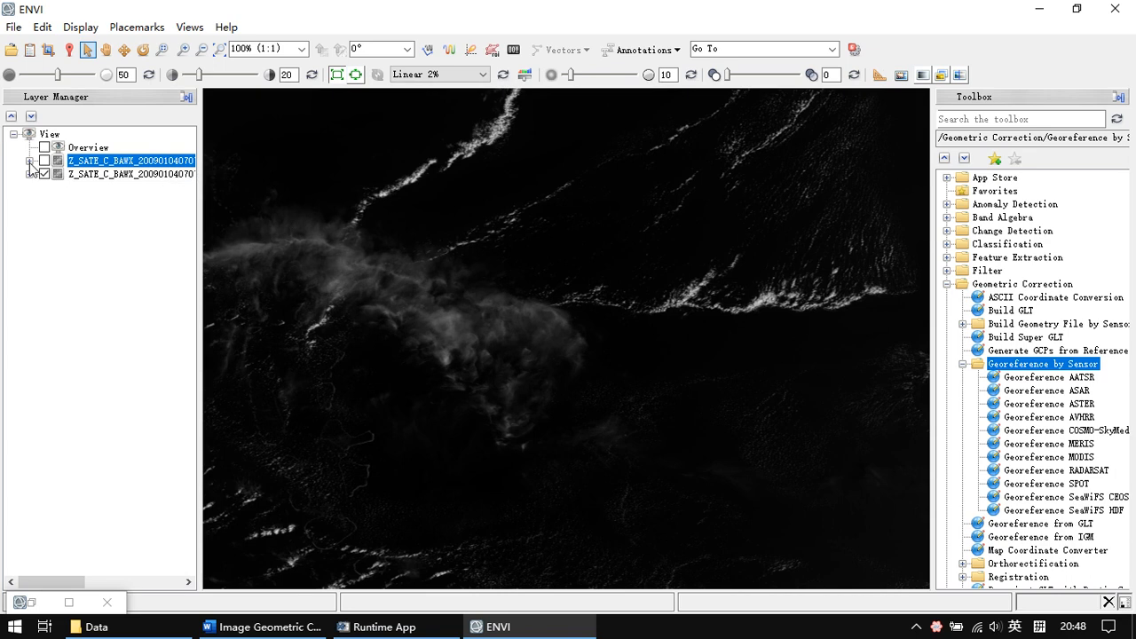
click(220, 51)
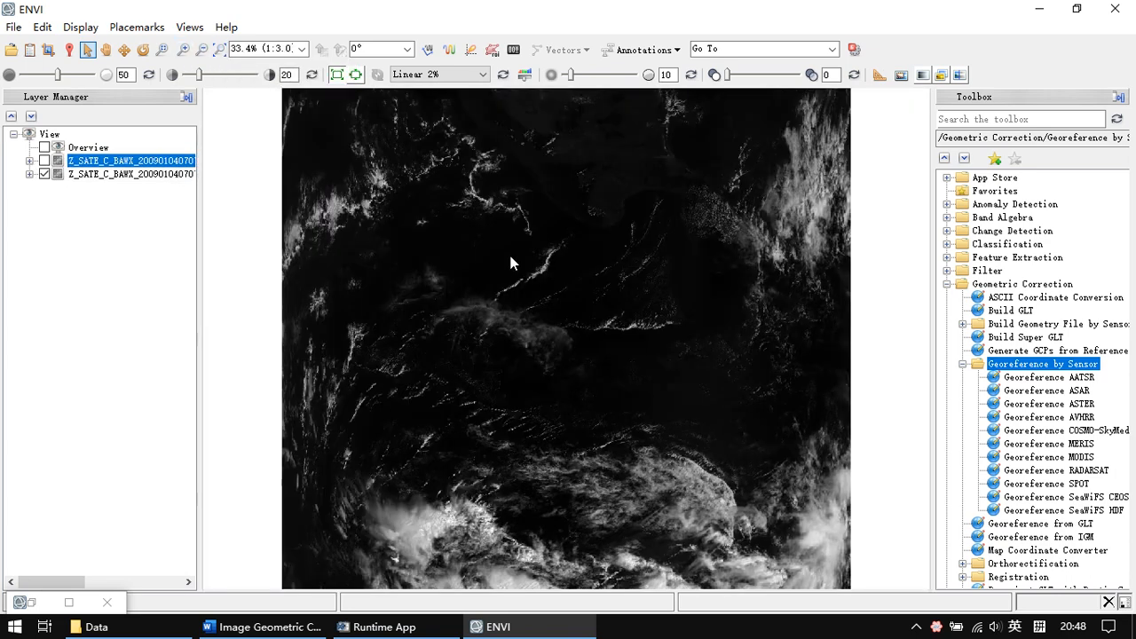
scroll(510, 260, up, 1)
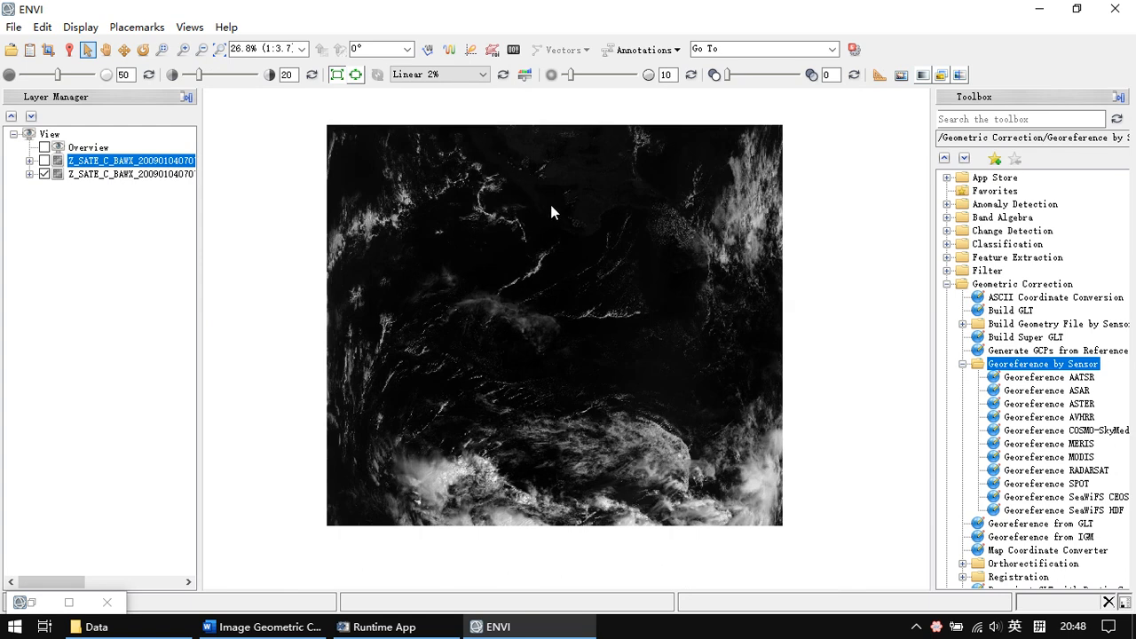
- Hide the EV_RefSB layer and remove all layers from the view
click(29, 174)
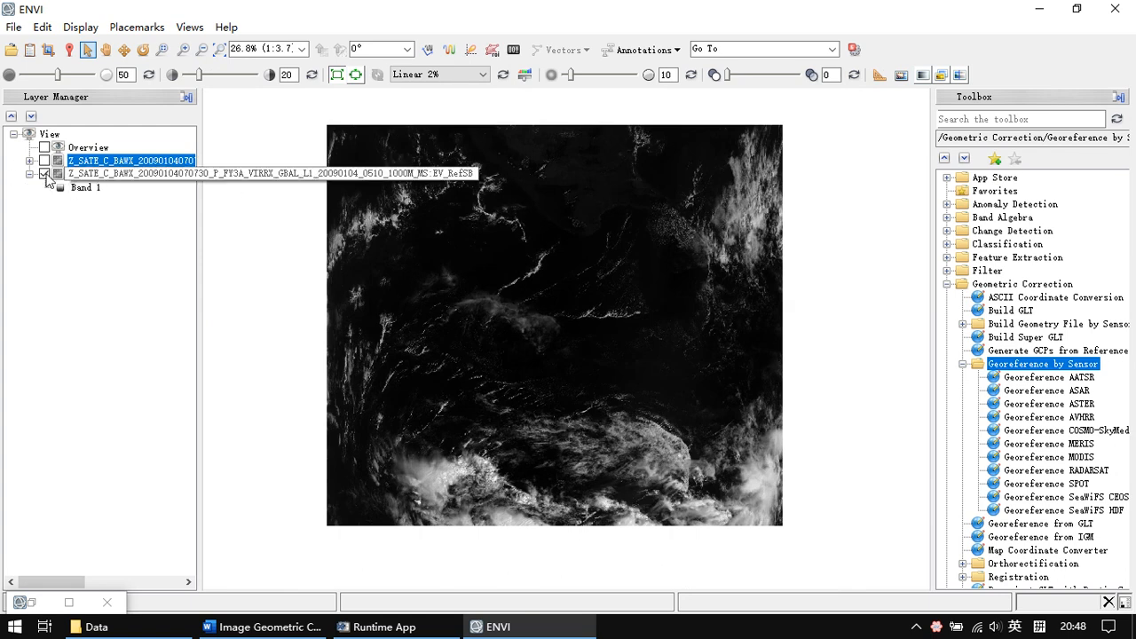
click(45, 175)
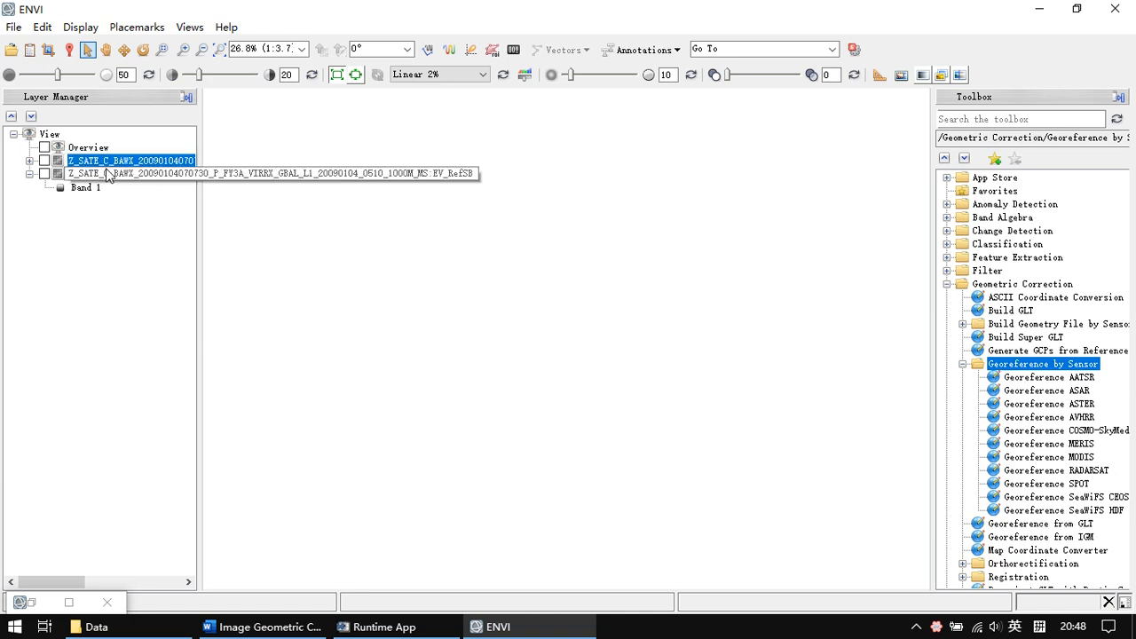
right_click(50, 136)
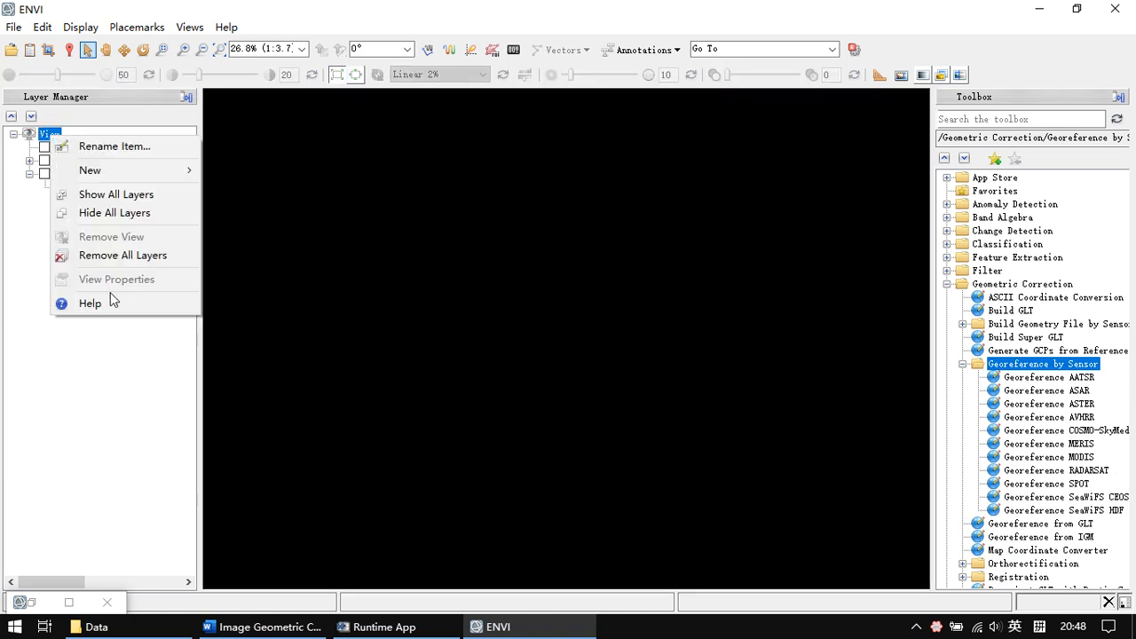
click(130, 257)
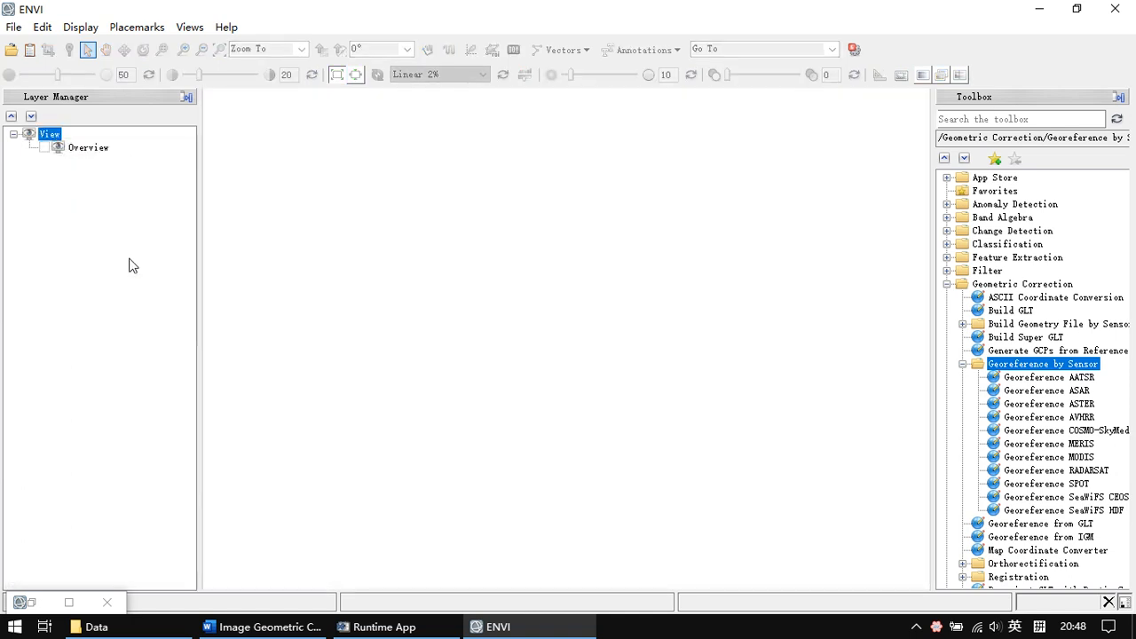
- Load Bands 3, 2 and 1 of the reflectance raster as an RGB composite and show the whole image
click(32, 51)
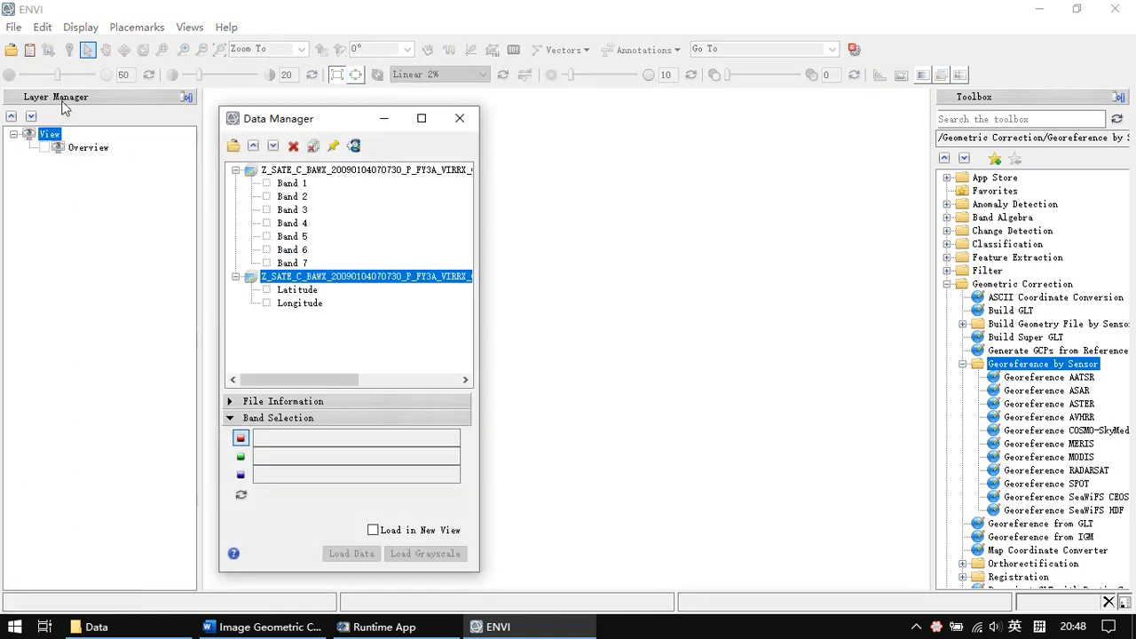
click(295, 209)
click(292, 196)
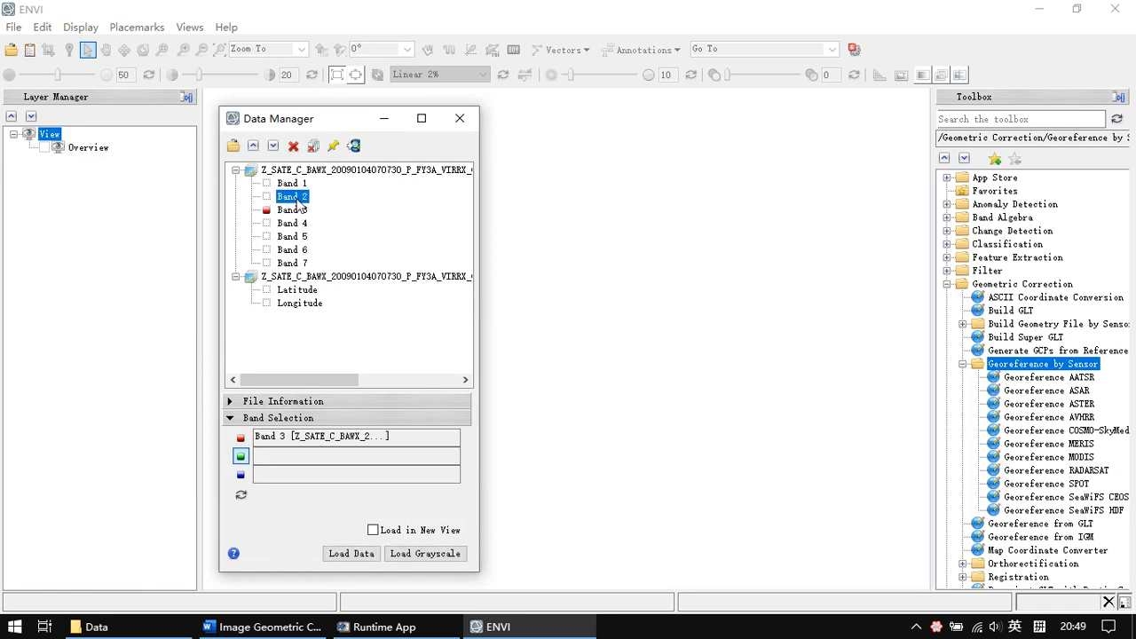
click(292, 183)
click(360, 553)
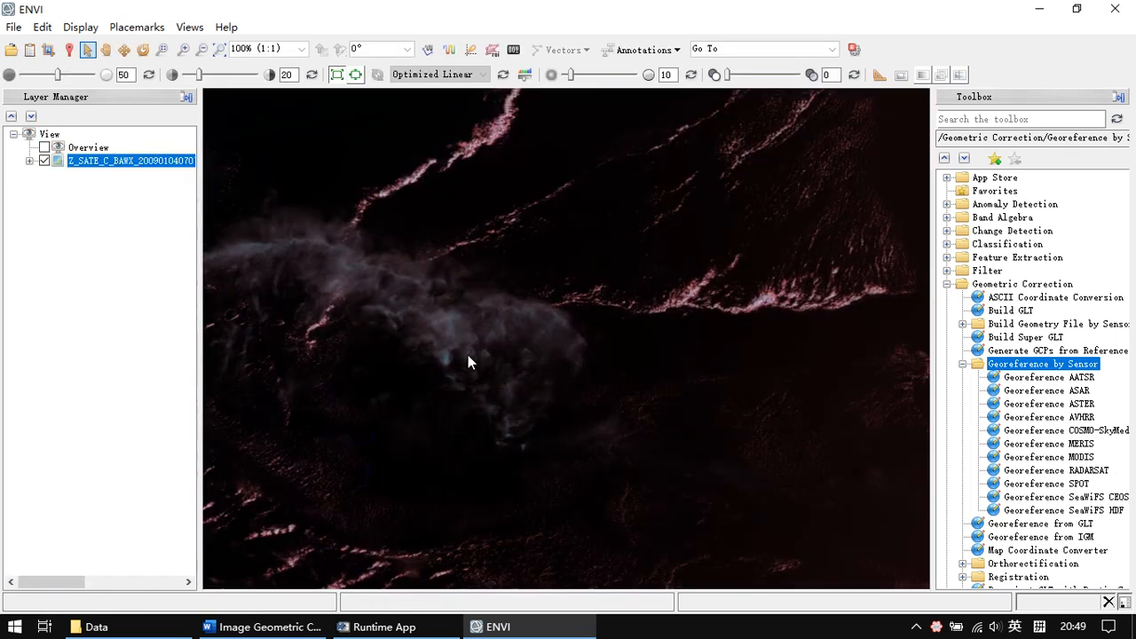
scroll(480, 297, down, 5)
scroll(480, 297, down, 1)
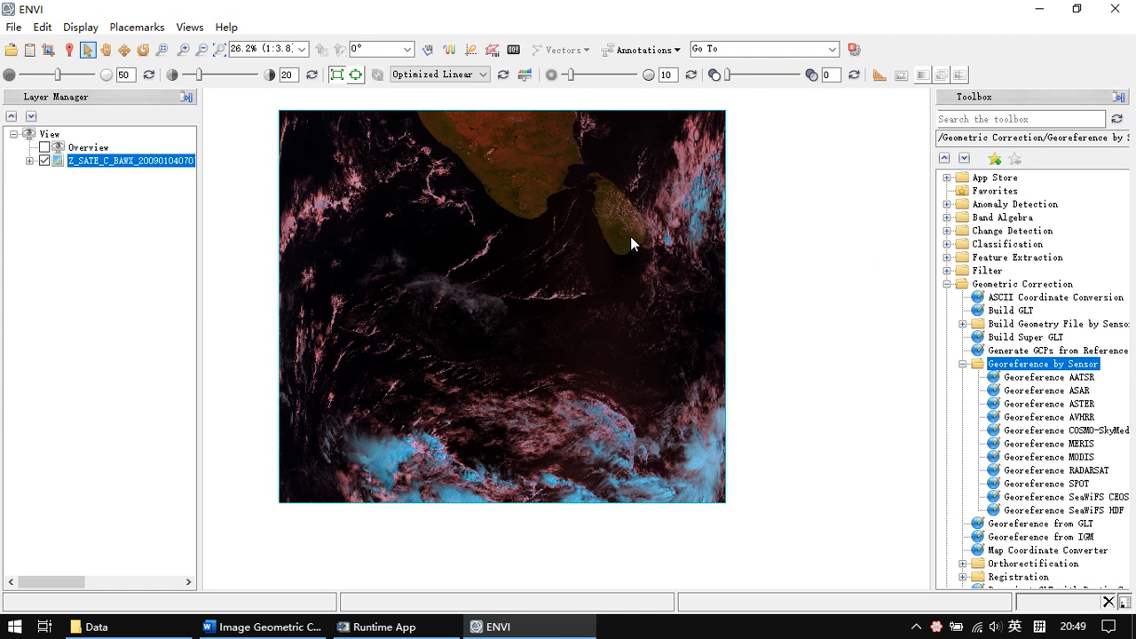
drag(563, 154, 556, 180)
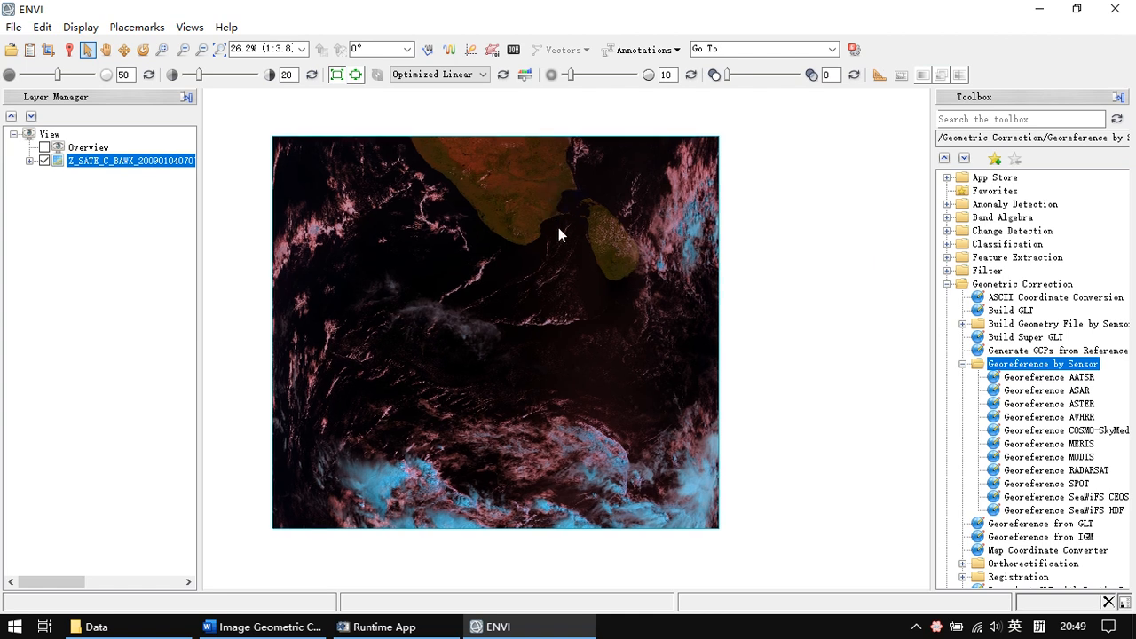
scroll(558, 227, down, 3)
scroll(571, 235, up, 1)
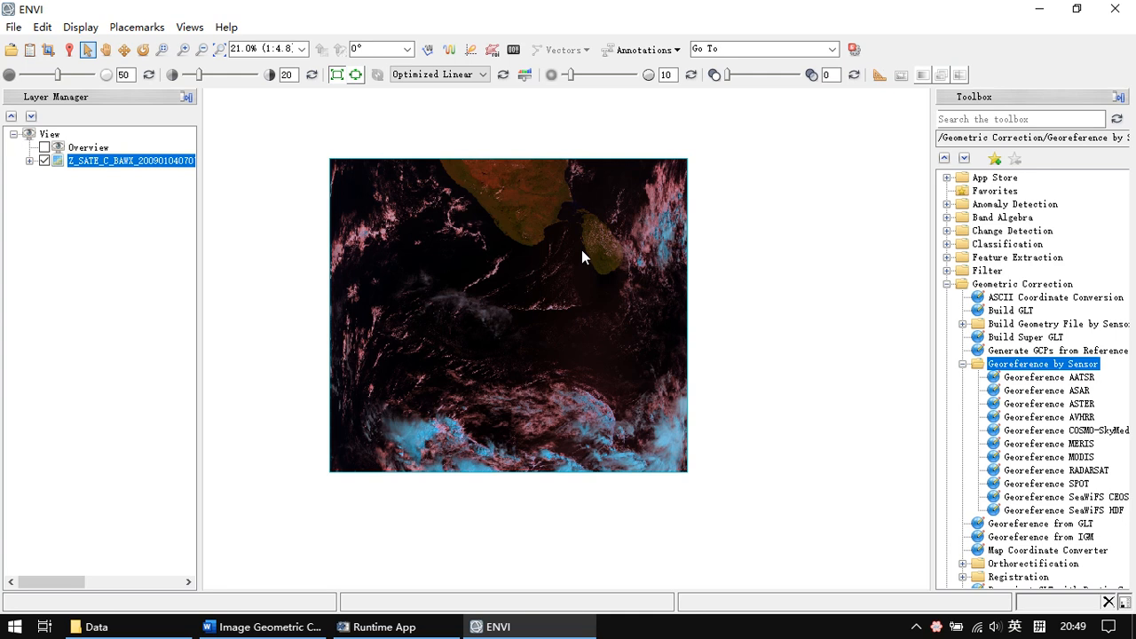
- Start Build GLT with Longitude as the X geometry band and Latitude as the Y geometry band
click(29, 48)
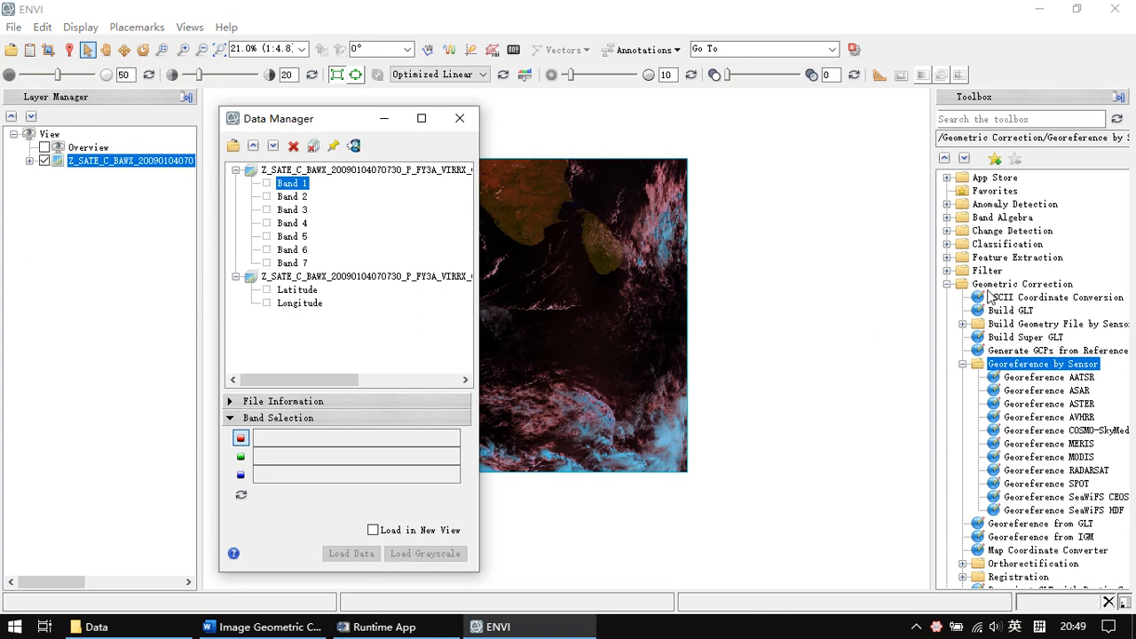
click(948, 285)
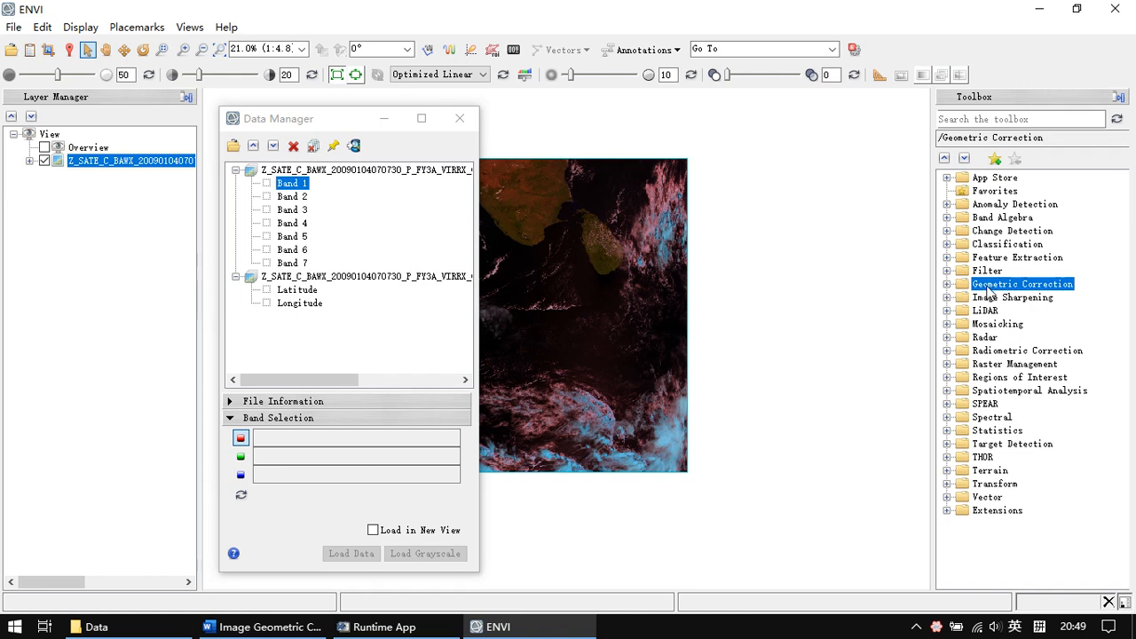
click(947, 284)
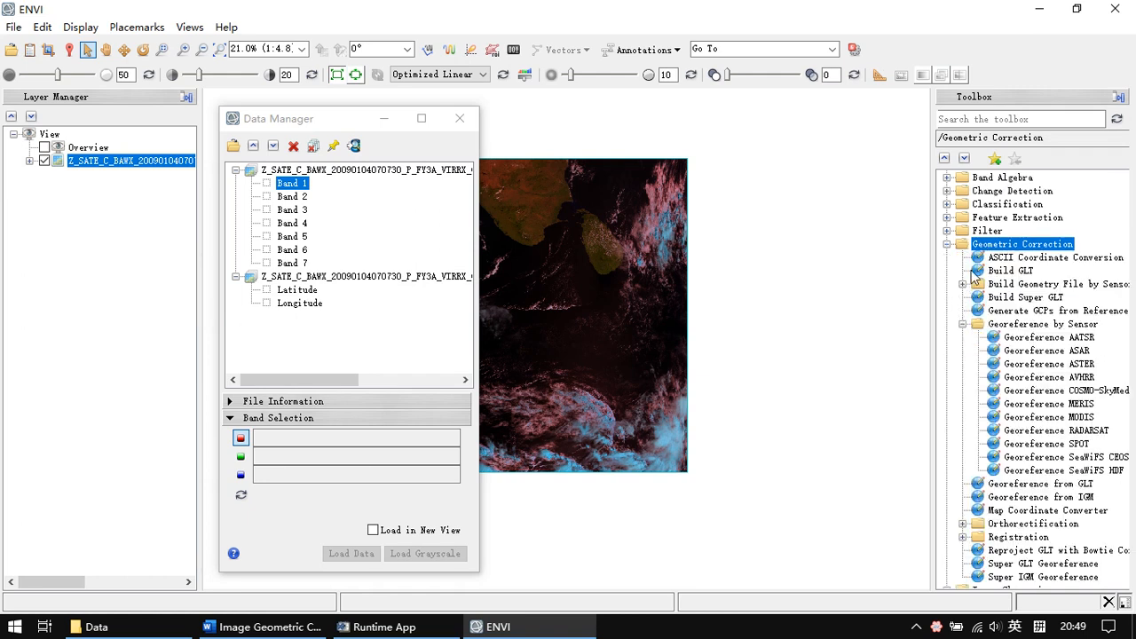
click(1017, 272)
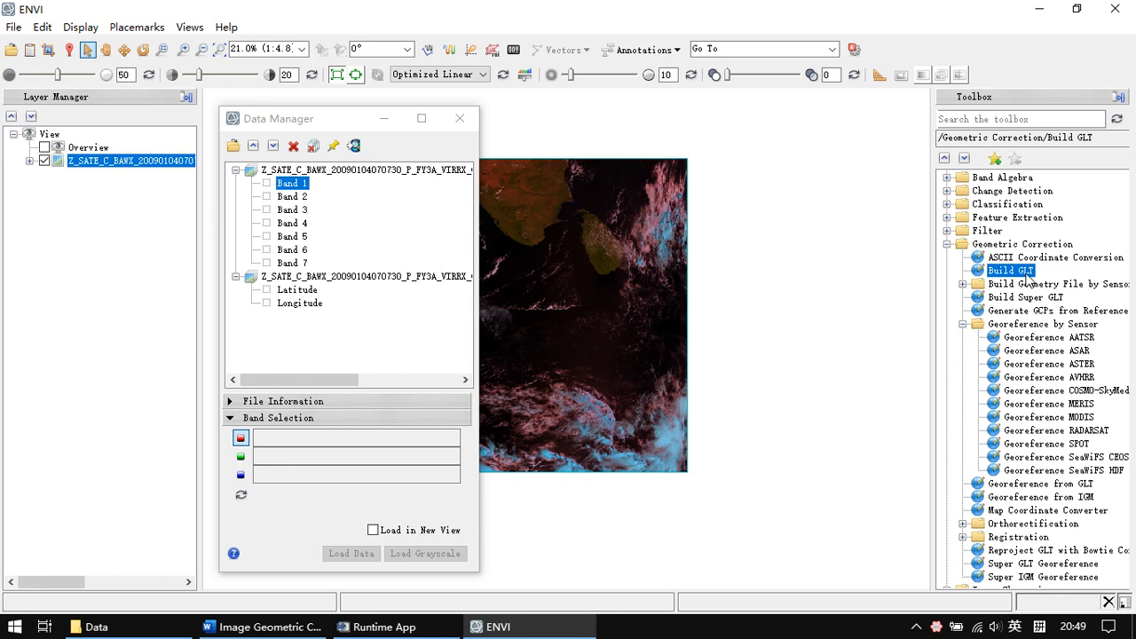
double_click(1021, 273)
mouse_move(489, 114)
mouse_down()
mouse_move(501, 117)
mouse_move(492, 119)
mouse_up()
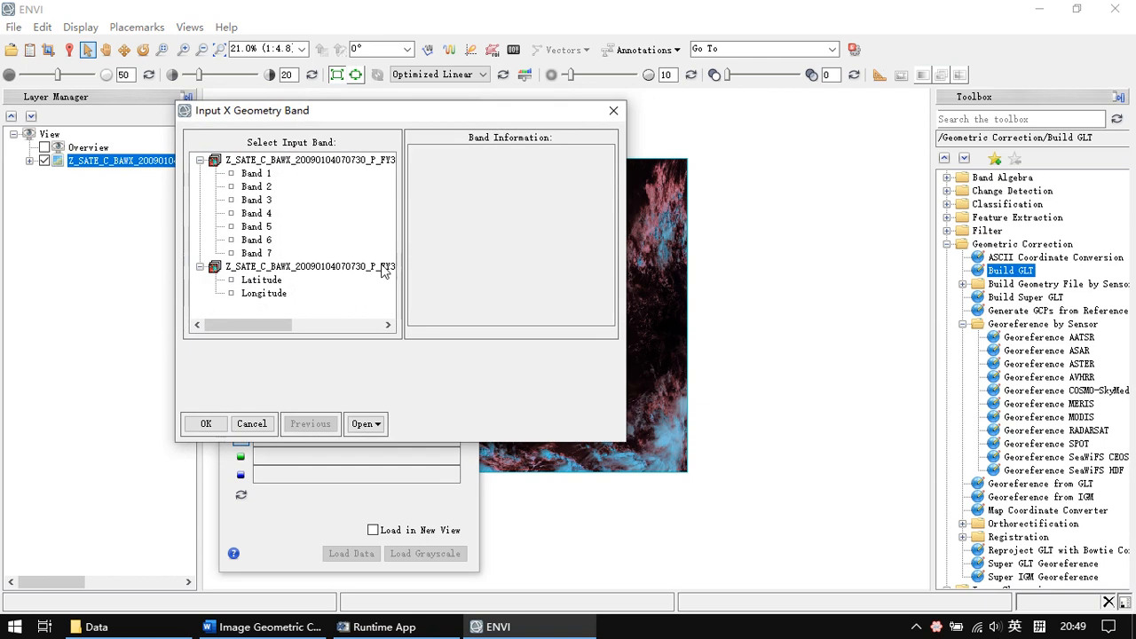
drag(266, 113, 288, 118)
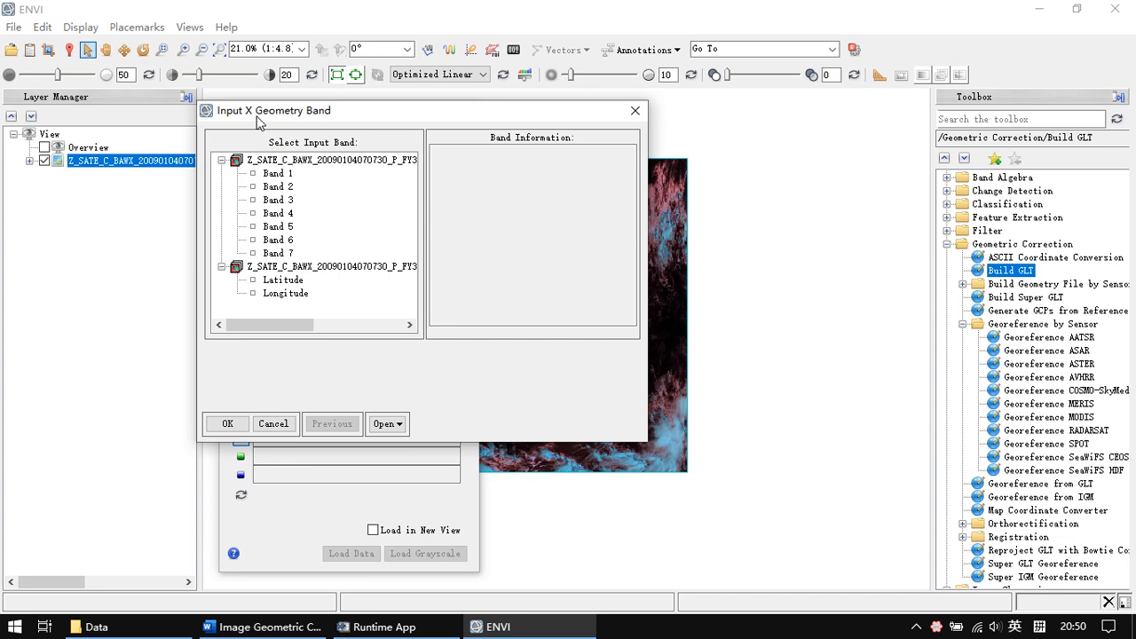
click(285, 299)
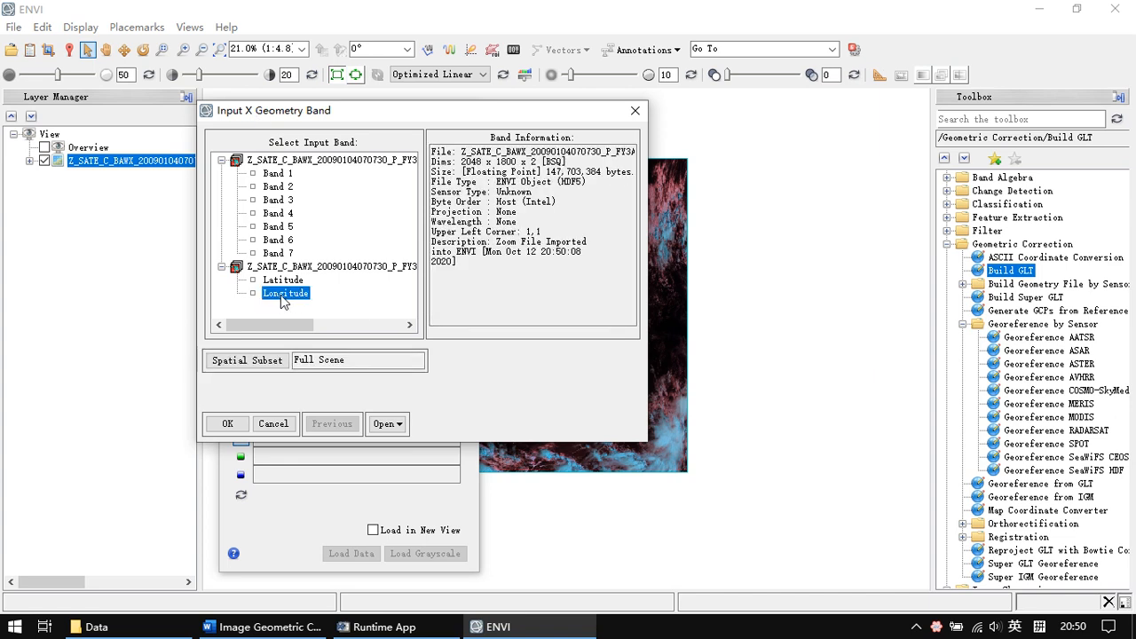
click(229, 425)
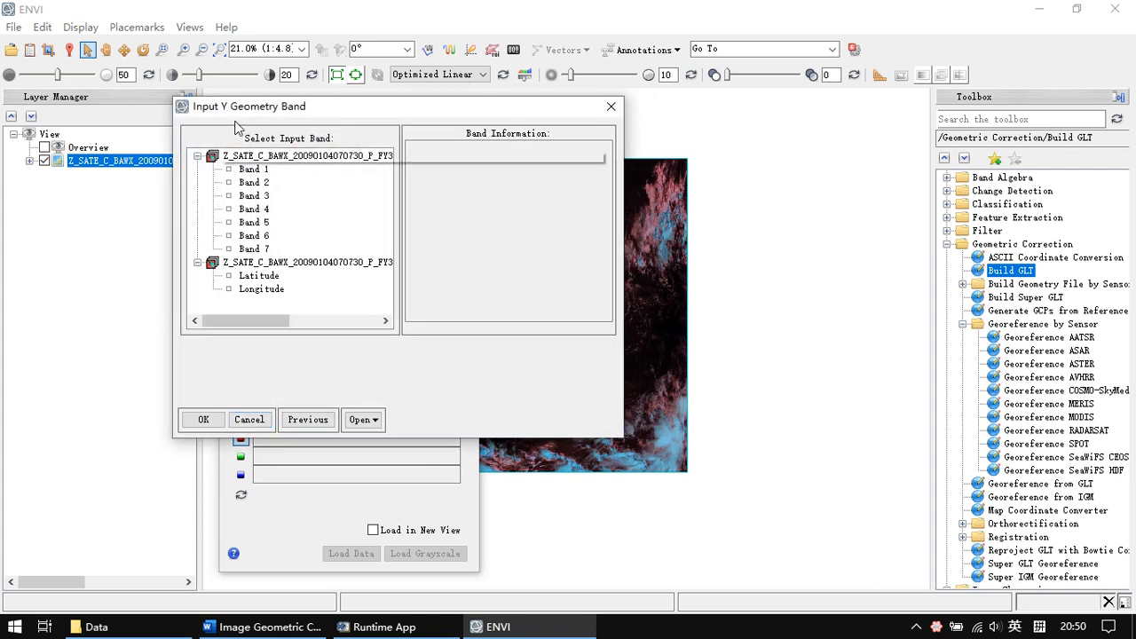
click(242, 279)
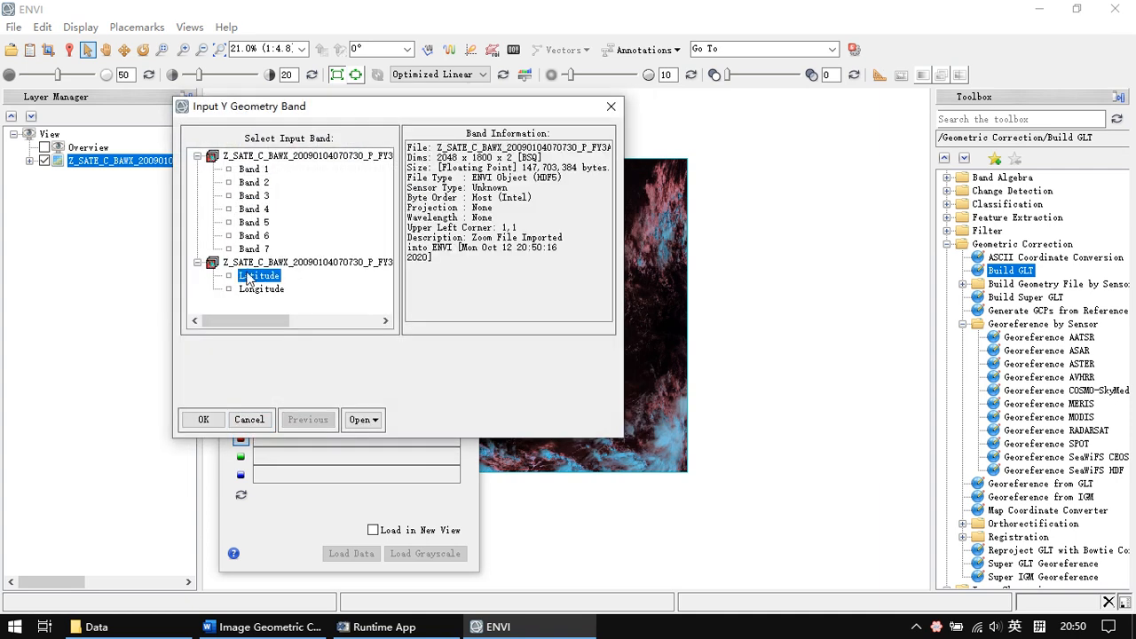
click(208, 424)
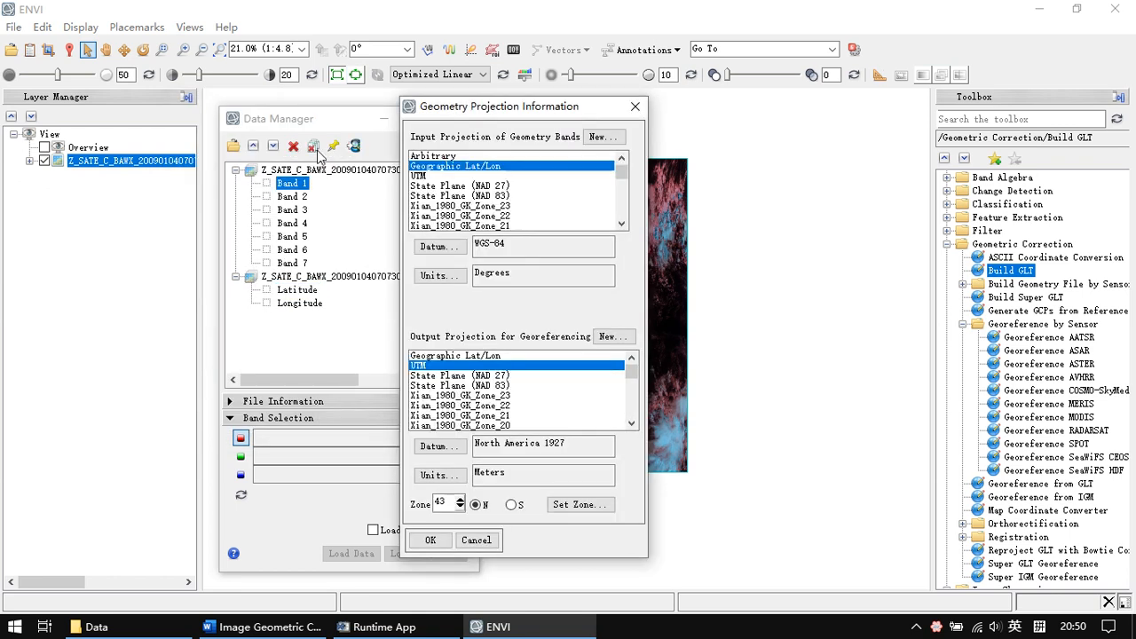
- Choose Geographic Lat/Lon as the input projection of the geometry bands
drag(486, 112, 621, 118)
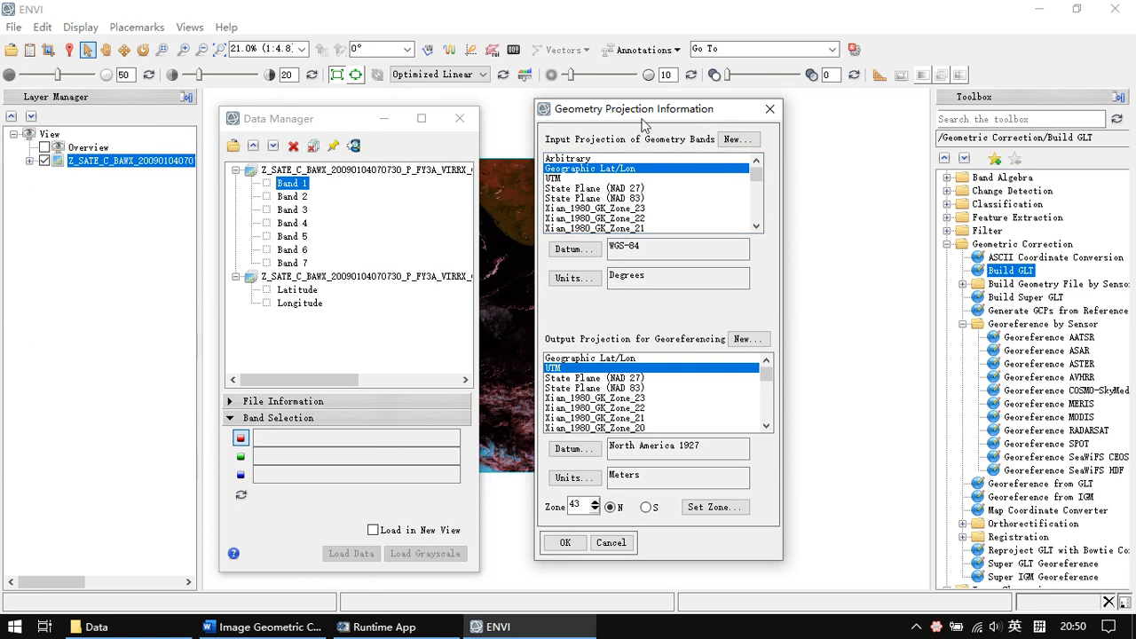
drag(636, 110, 647, 114)
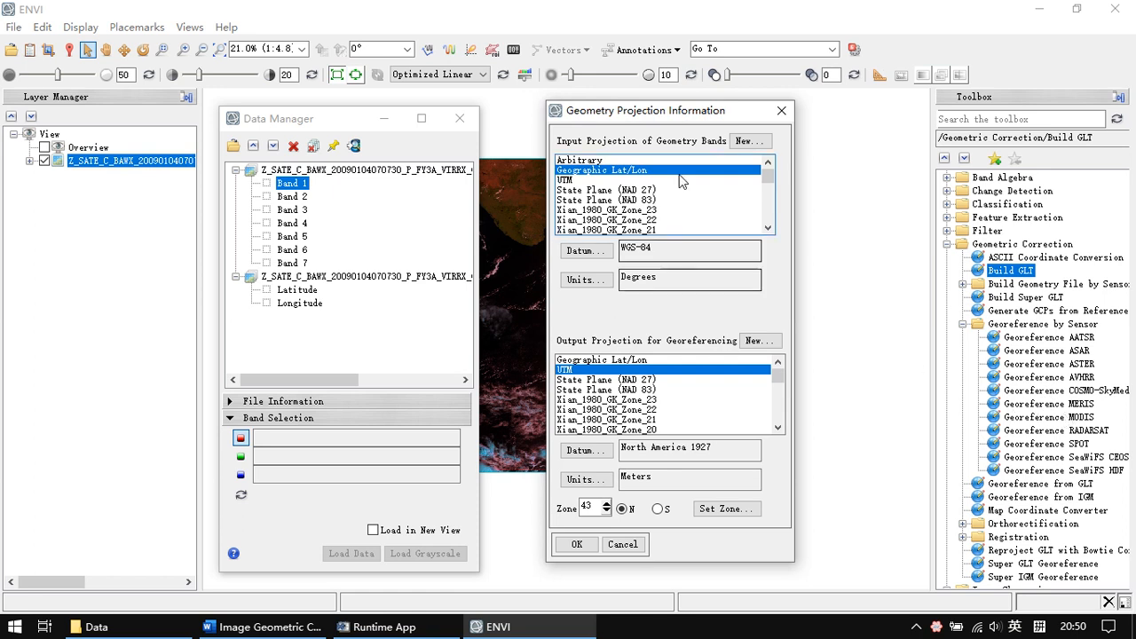
drag(650, 117, 651, 125)
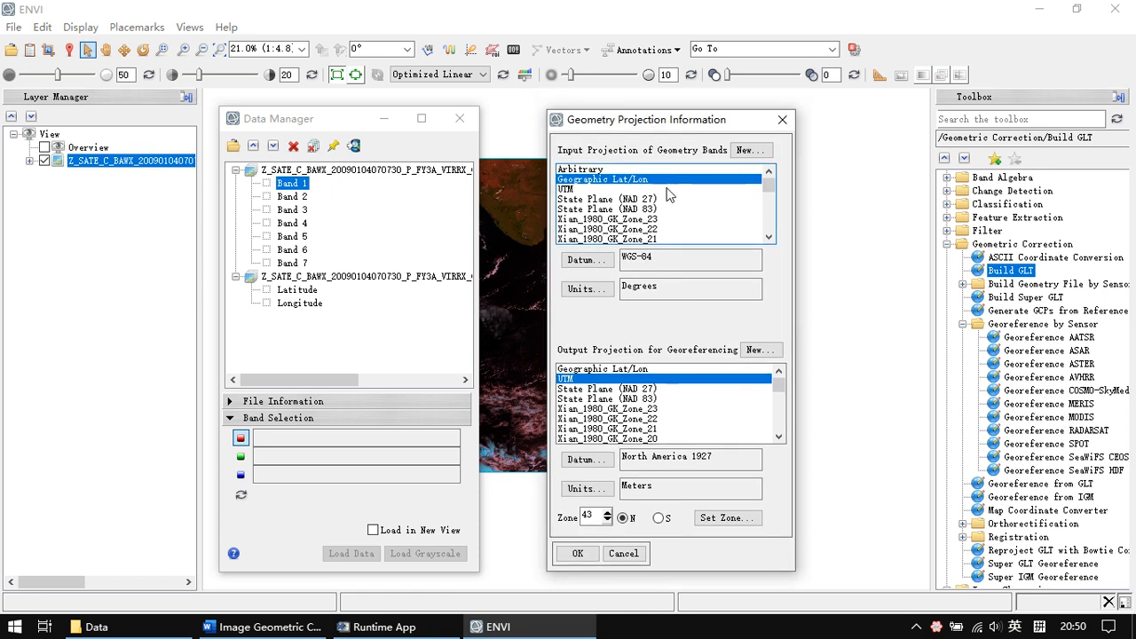
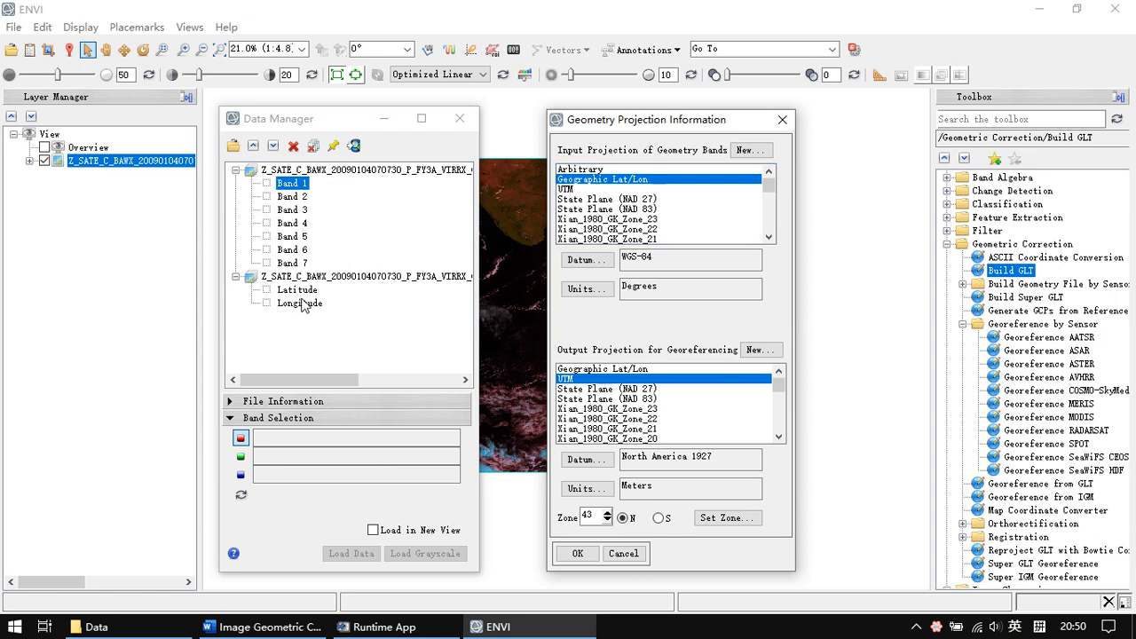
click(619, 181)
- Compare UTM and Geographic Lat/Lon as output projections, then accept Geographic Lat/Lon for georeferencing
click(659, 380)
click(628, 369)
click(619, 381)
click(625, 371)
click(624, 381)
click(628, 370)
click(629, 380)
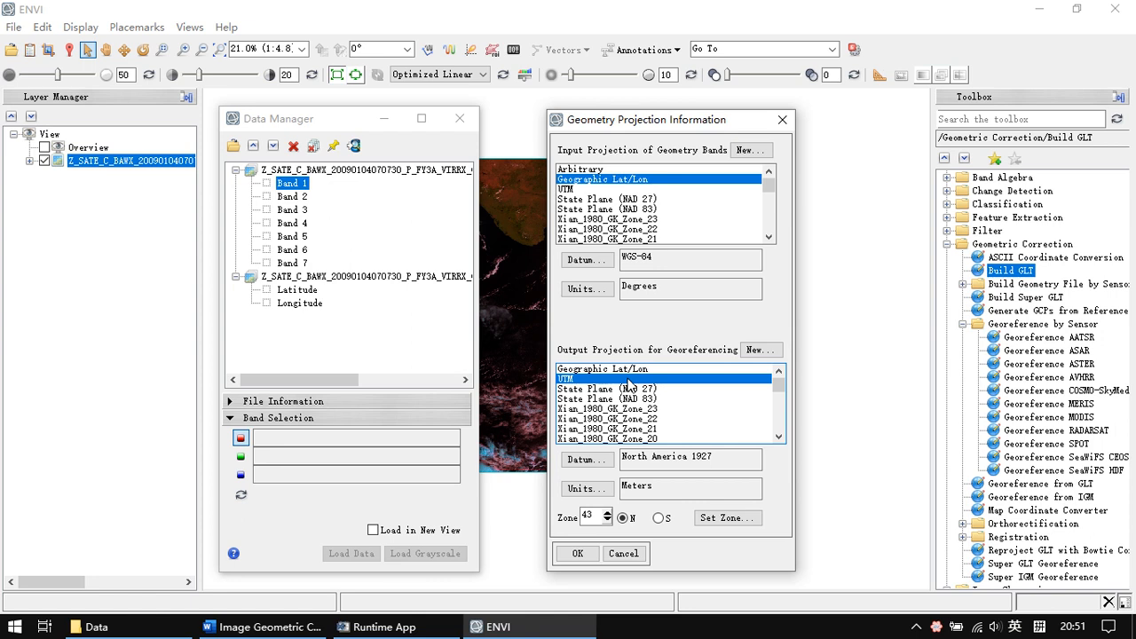
click(653, 370)
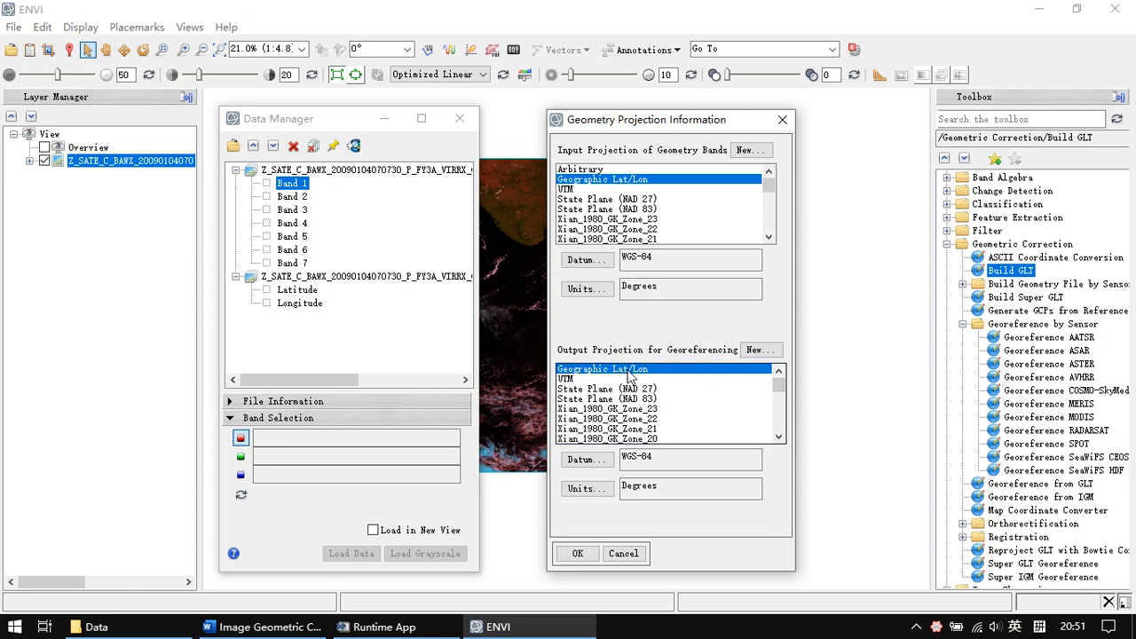
click(577, 554)
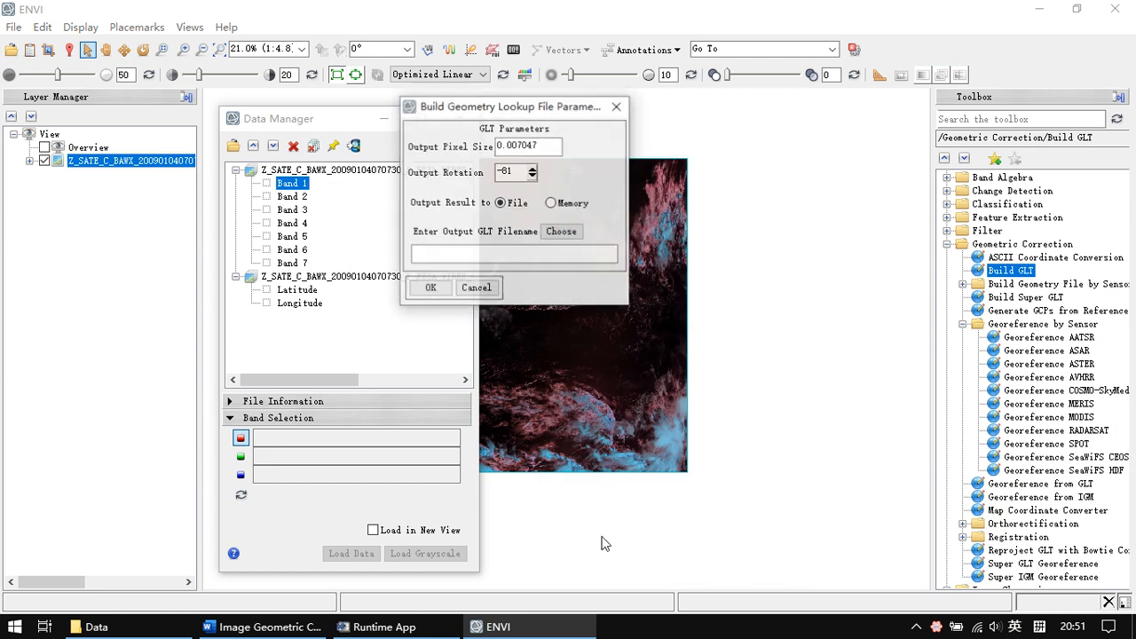
- Set the output rotation of the geometry lookup file to 0
drag(517, 110, 626, 156)
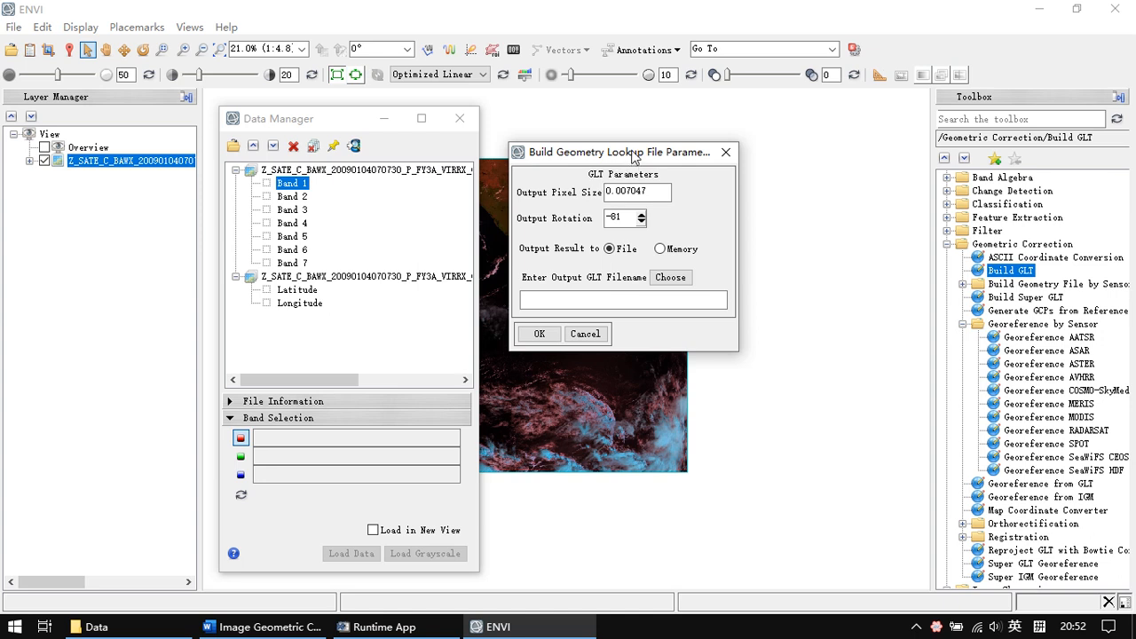
click(625, 190)
click(619, 222)
drag(624, 217, 600, 220)
text(0)
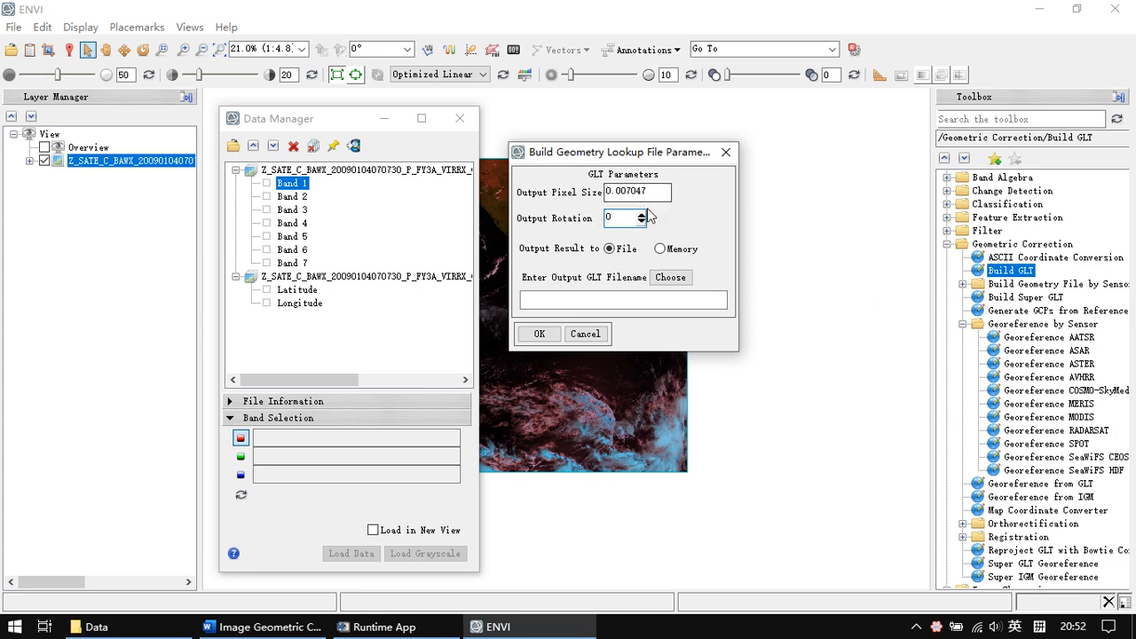
- Browse to C:\RS\data\2 Image Geometric Correction\Data\2-FY3\temp as the output folder for the GLT file
click(671, 278)
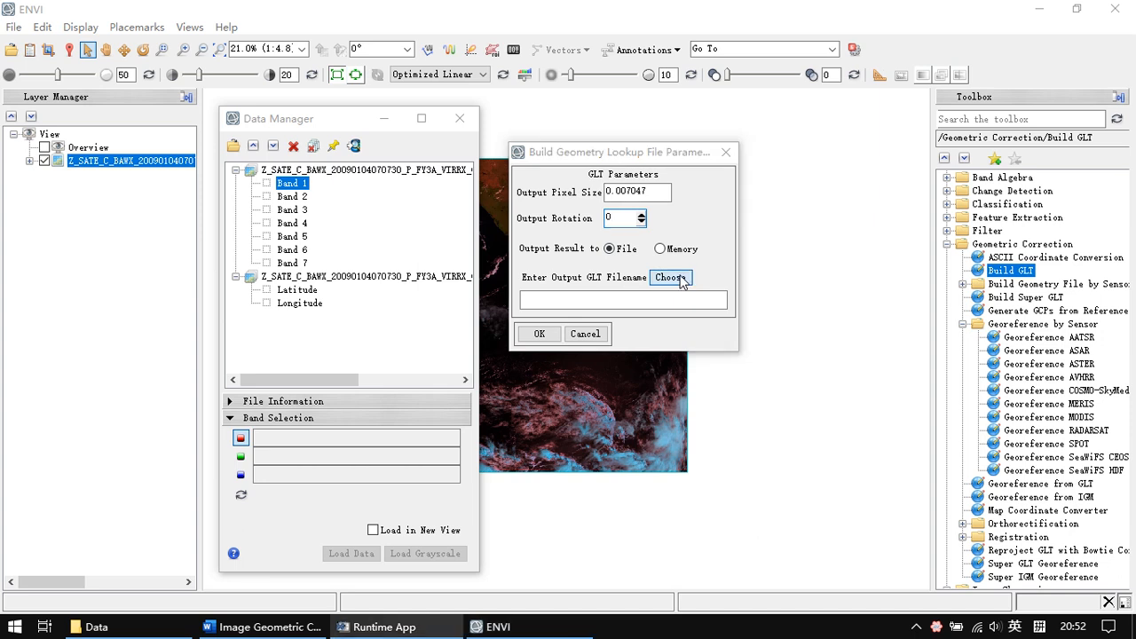
mouse_move(564, 130)
mouse_down()
mouse_move(279, 112)
mouse_move(674, 267)
mouse_move(636, 308)
mouse_move(580, 127)
mouse_up()
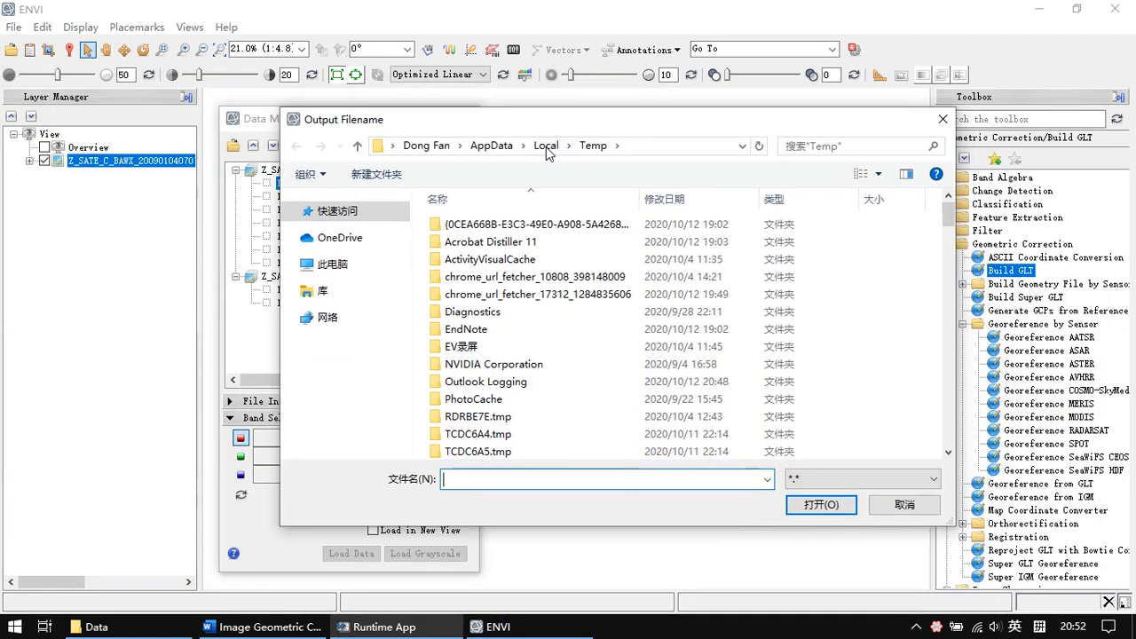
click(547, 145)
click(342, 267)
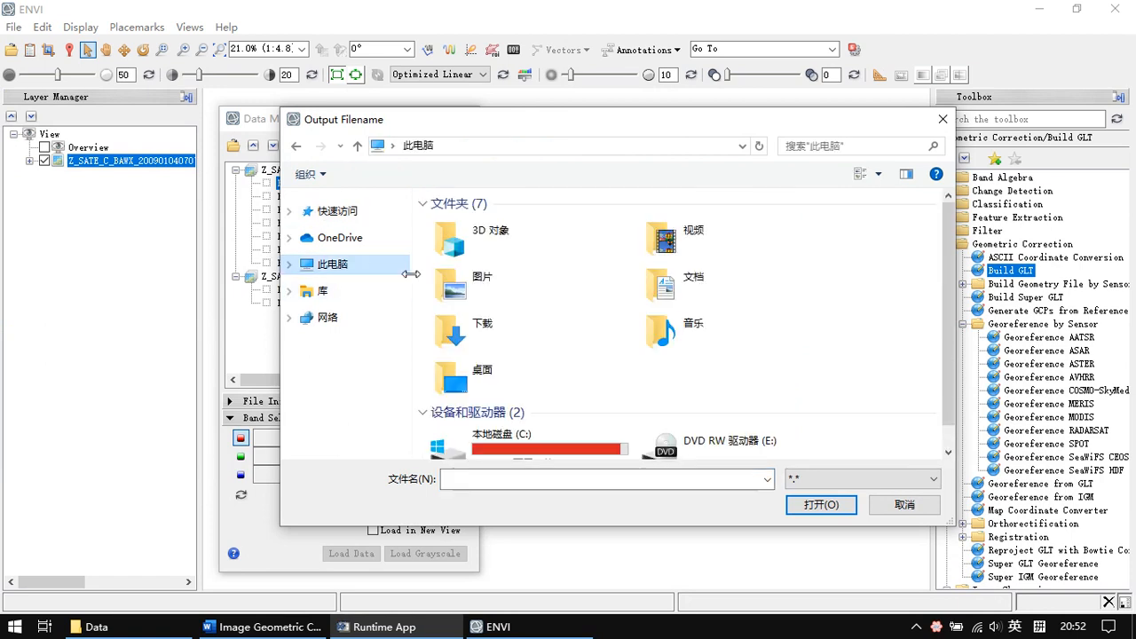
scroll(559, 411, down, 1)
click(563, 433)
double_click(562, 433)
scroll(533, 435, down, 6)
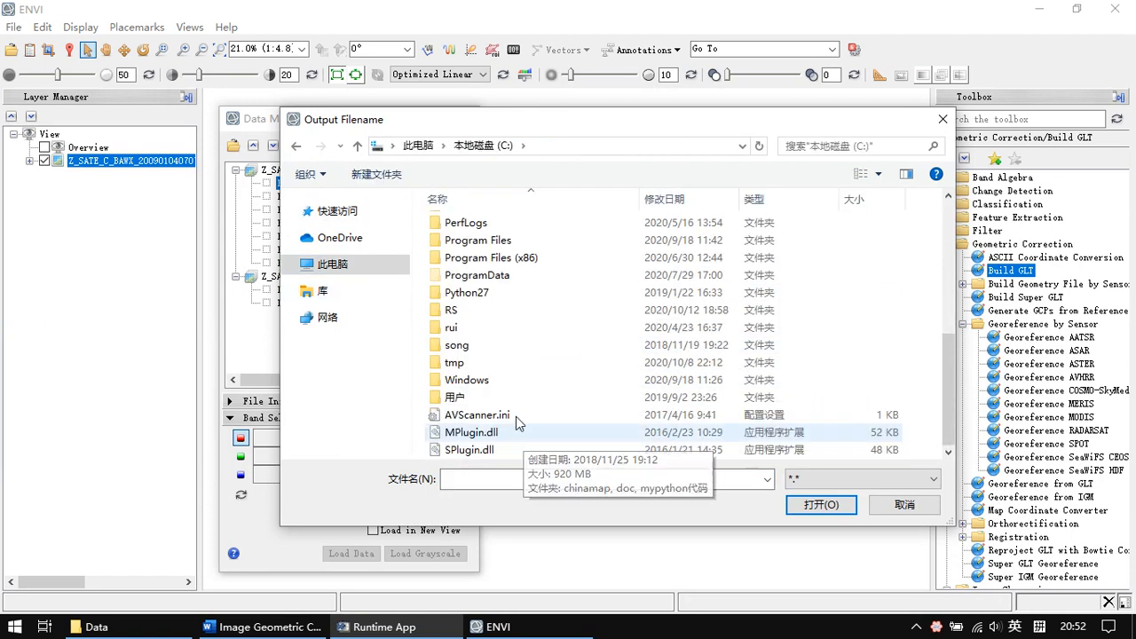
double_click(484, 310)
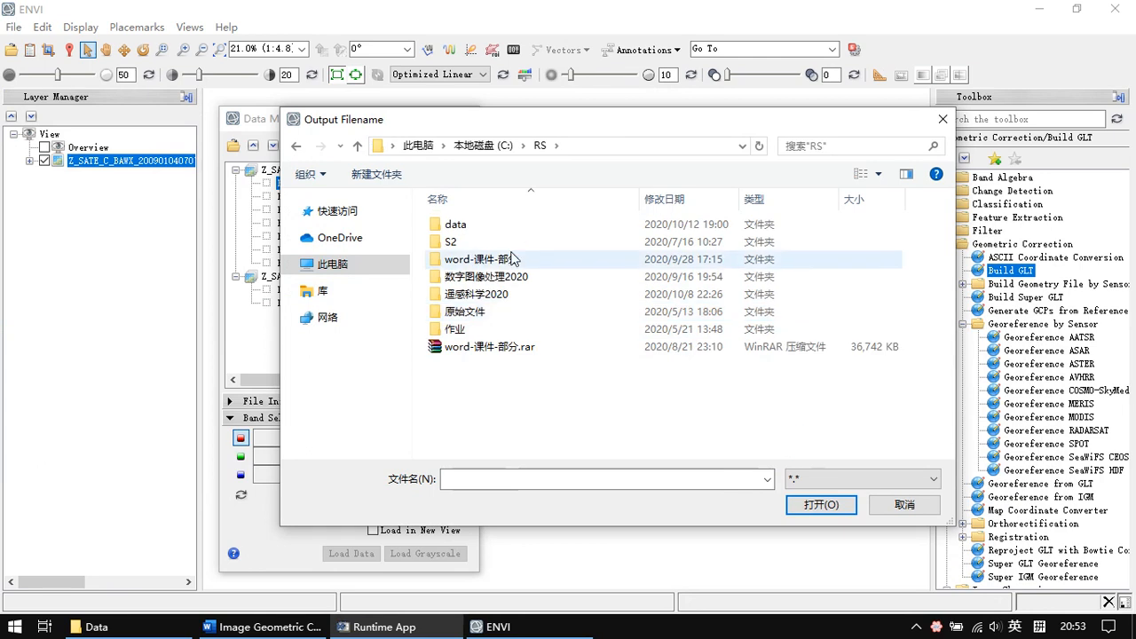
double_click(507, 224)
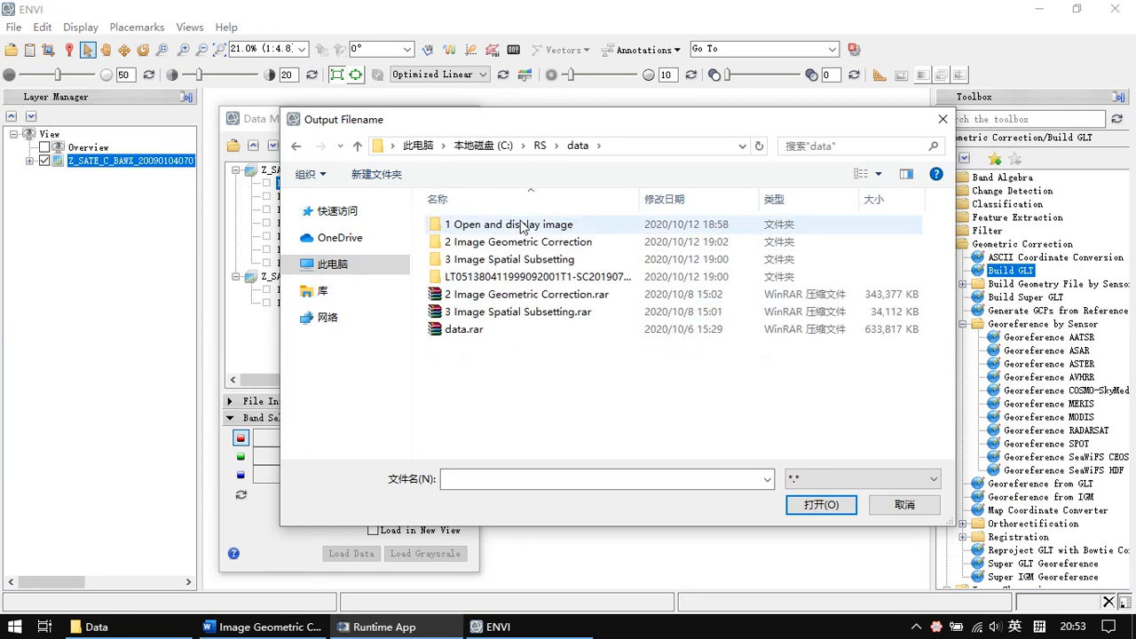
double_click(522, 243)
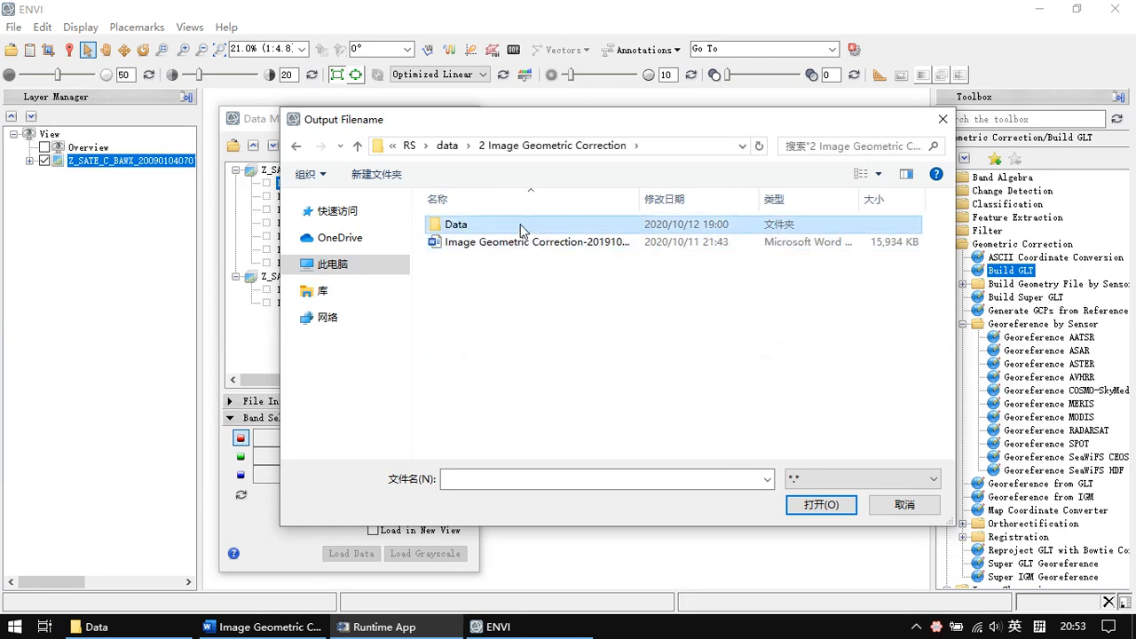
double_click(520, 225)
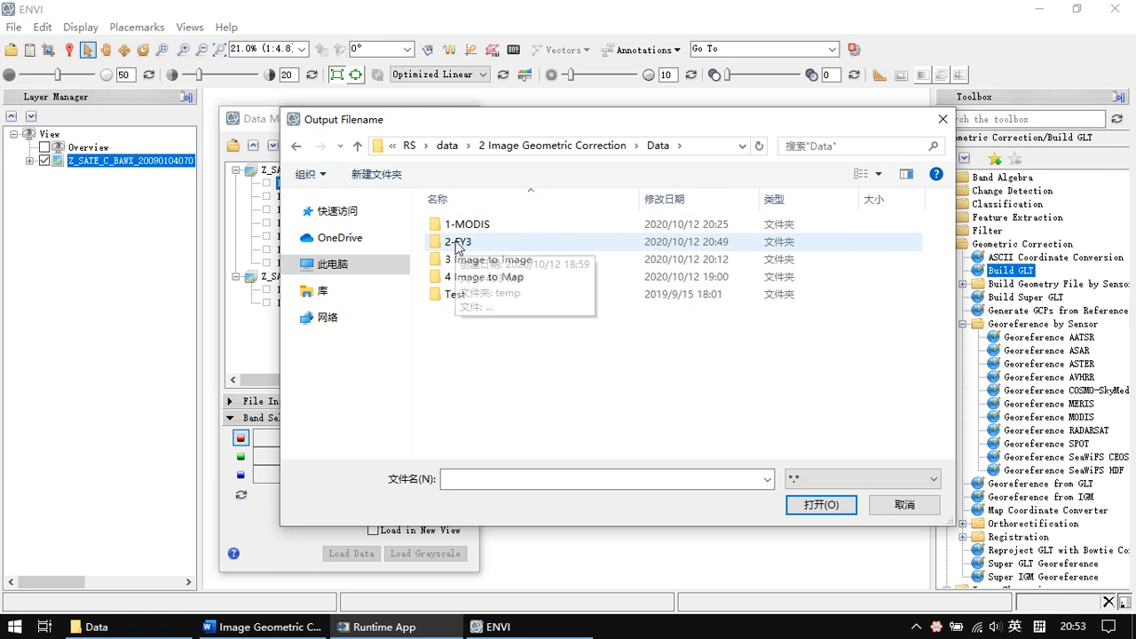
click(510, 247)
double_click(510, 247)
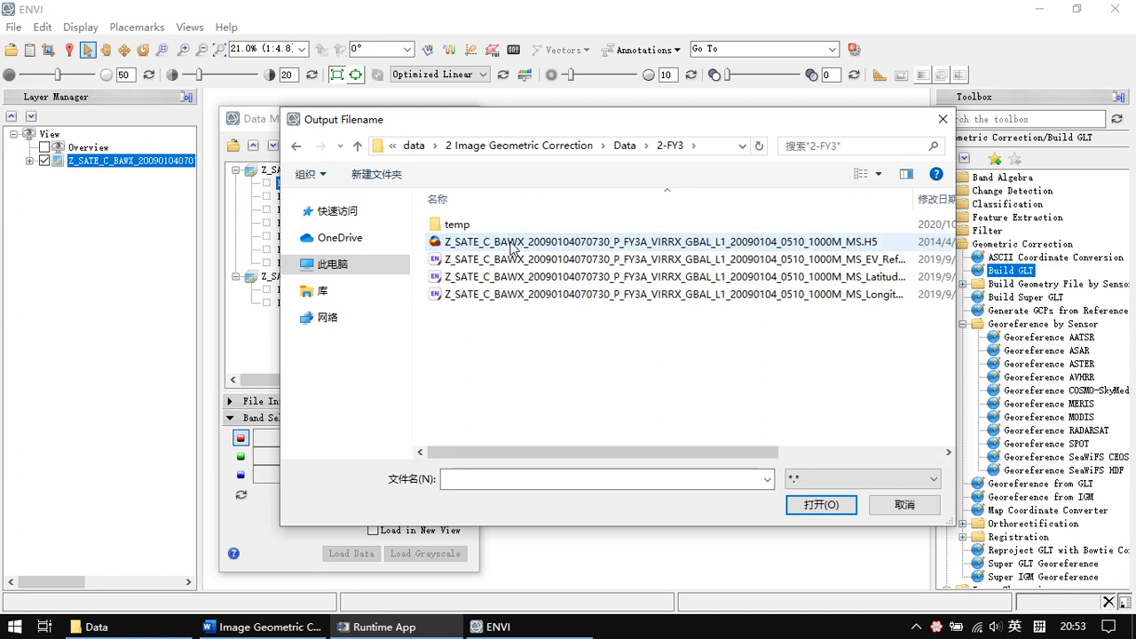
double_click(497, 224)
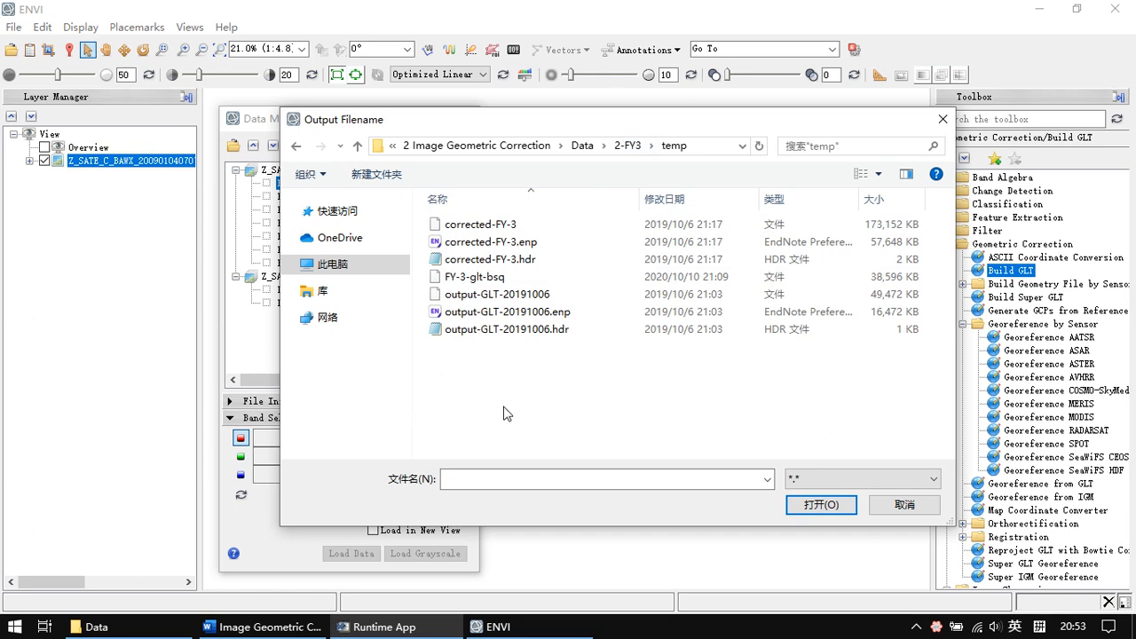
- Name the output GLT file my_glt, check its full path and build the geometry lookup file
click(498, 477)
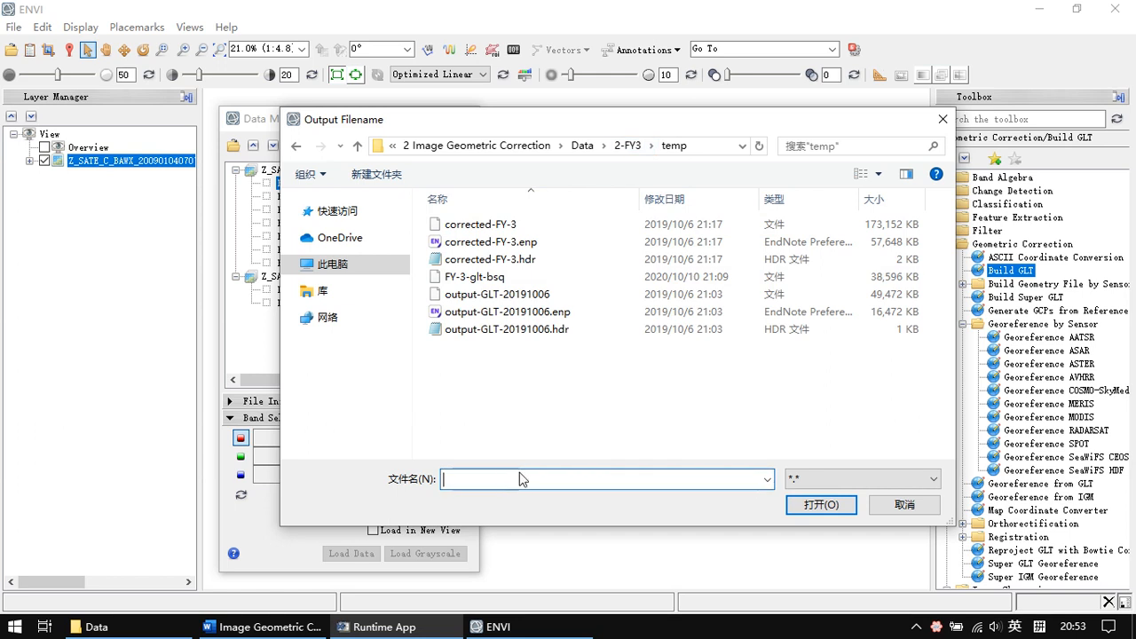
text(my_glt)
key(Return)
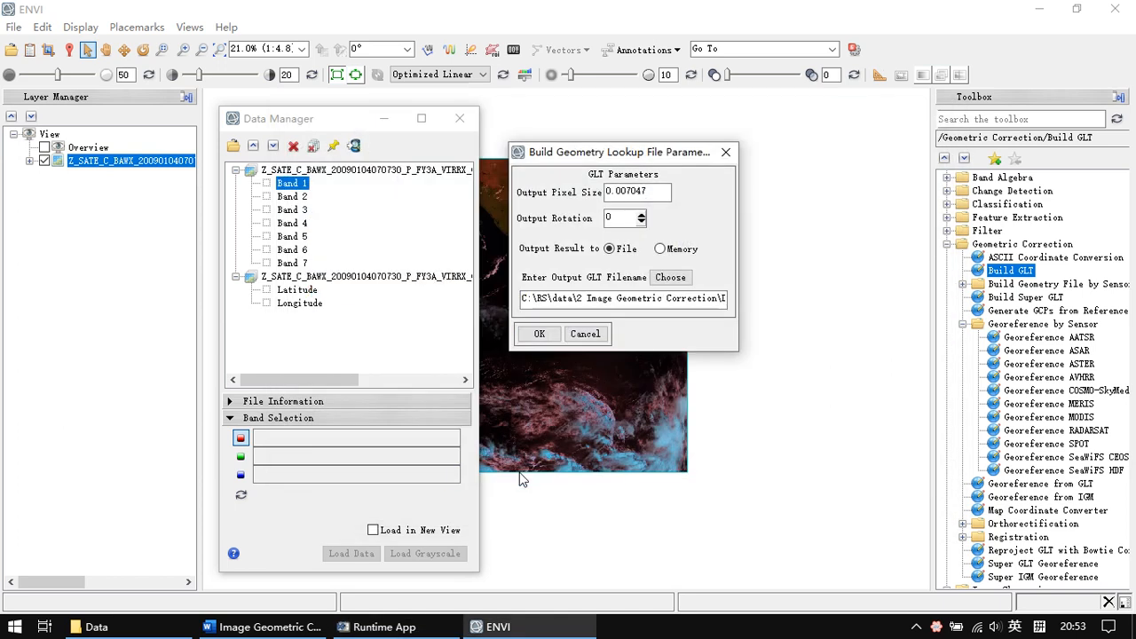
drag(636, 298, 761, 300)
click(709, 298)
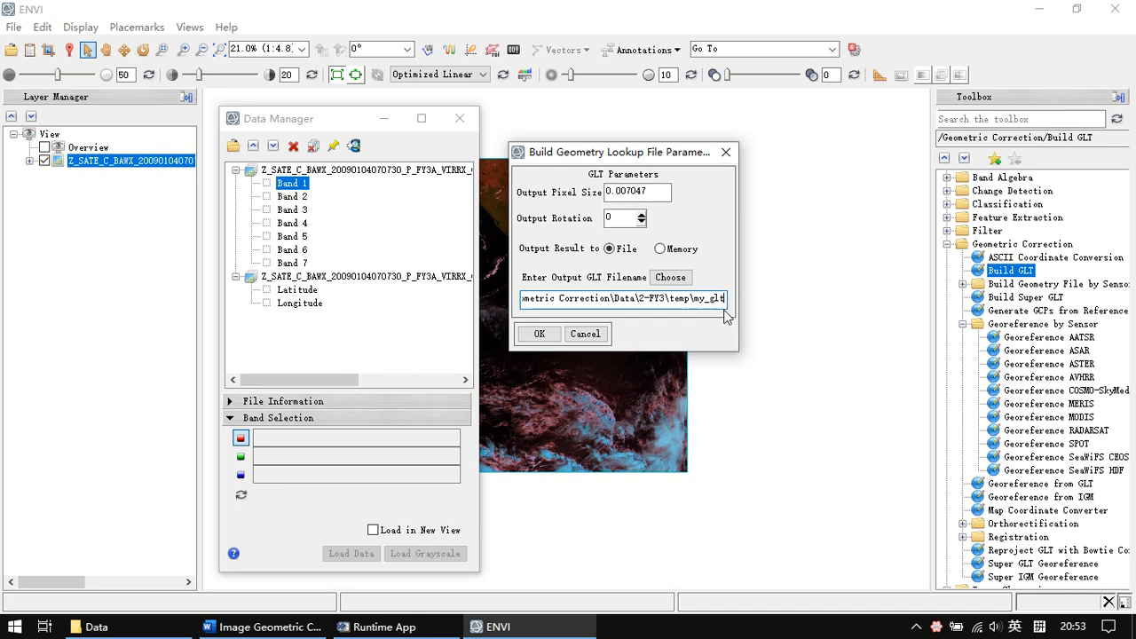
click(540, 335)
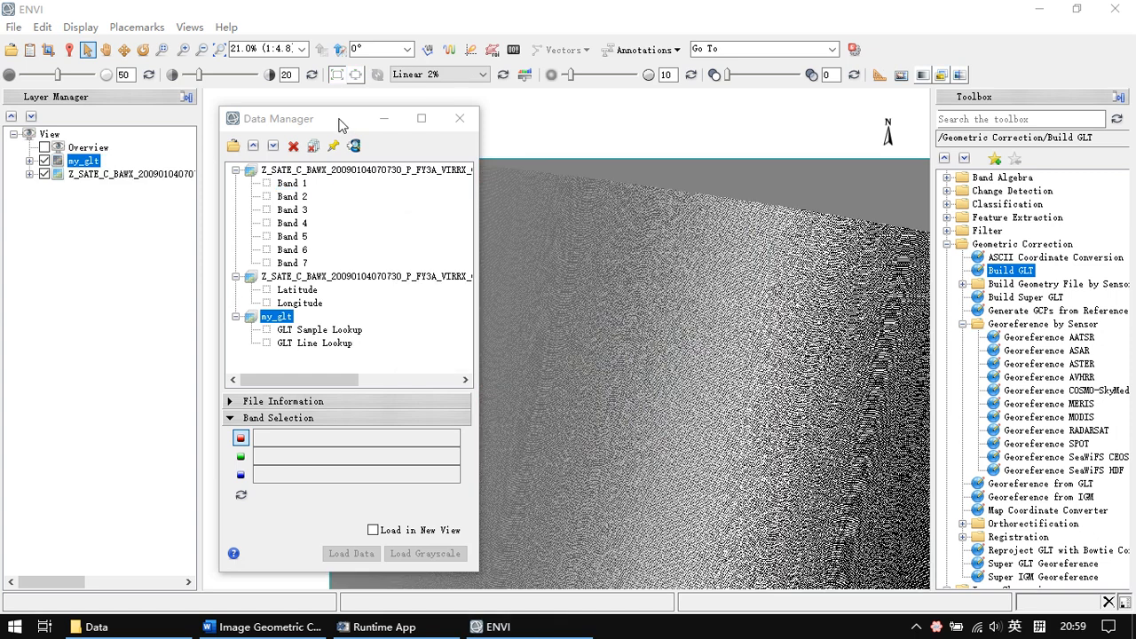
- Inspect the my_glt image, then start Georeference from GLT with my_glt as the input geometry lookup file
drag(351, 117, 240, 86)
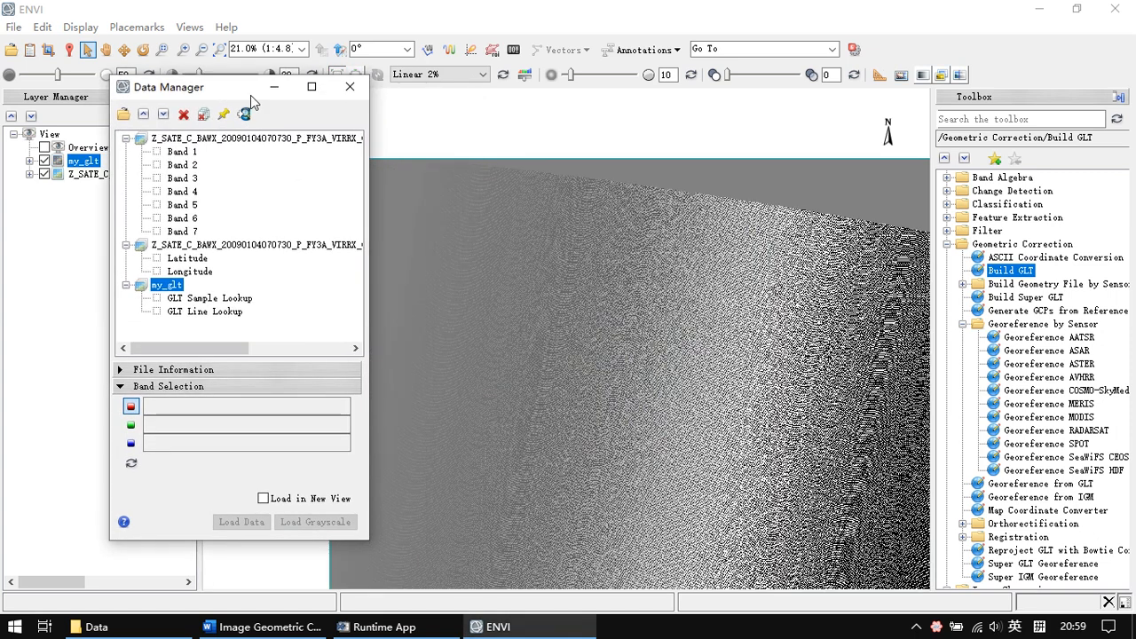
click(584, 256)
scroll(585, 255, down, 3)
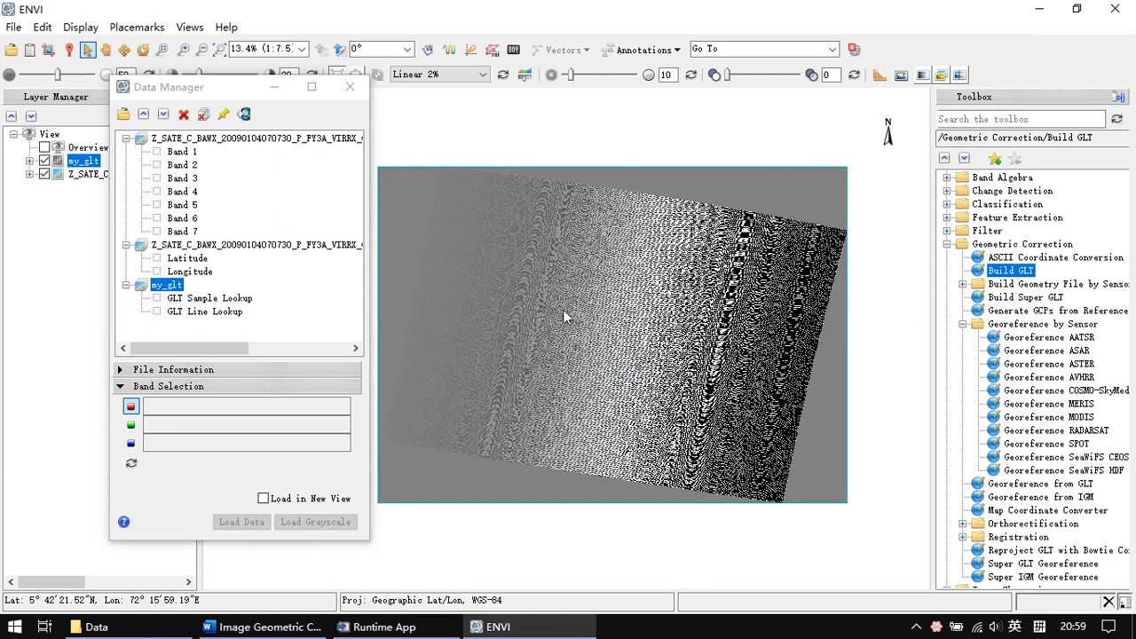
scroll(683, 315, up, 3)
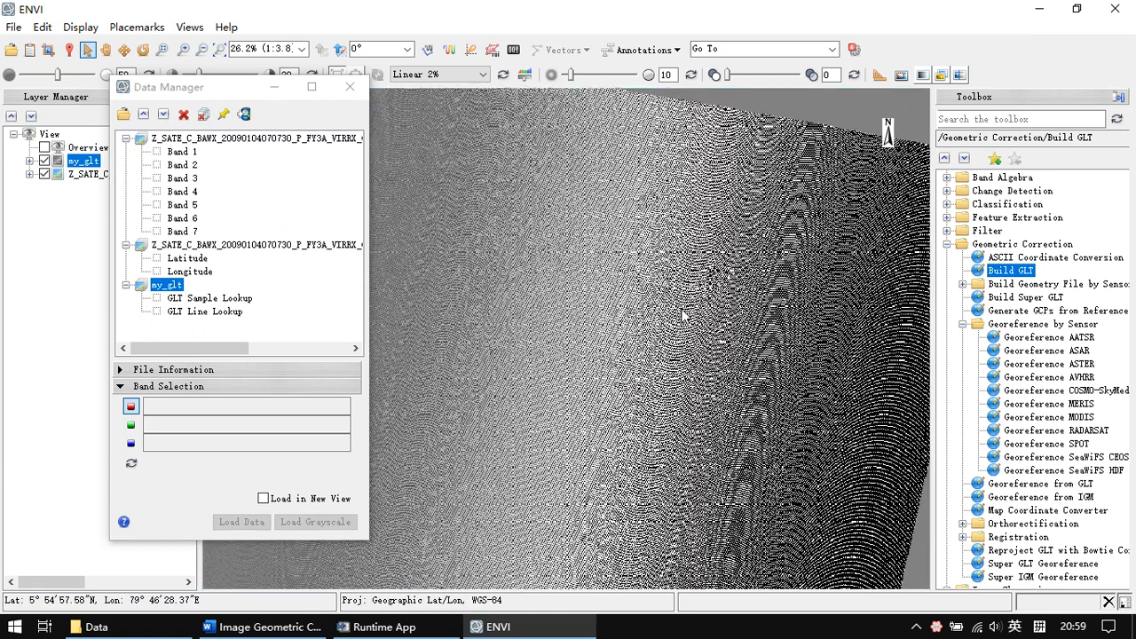
scroll(683, 315, down, 2)
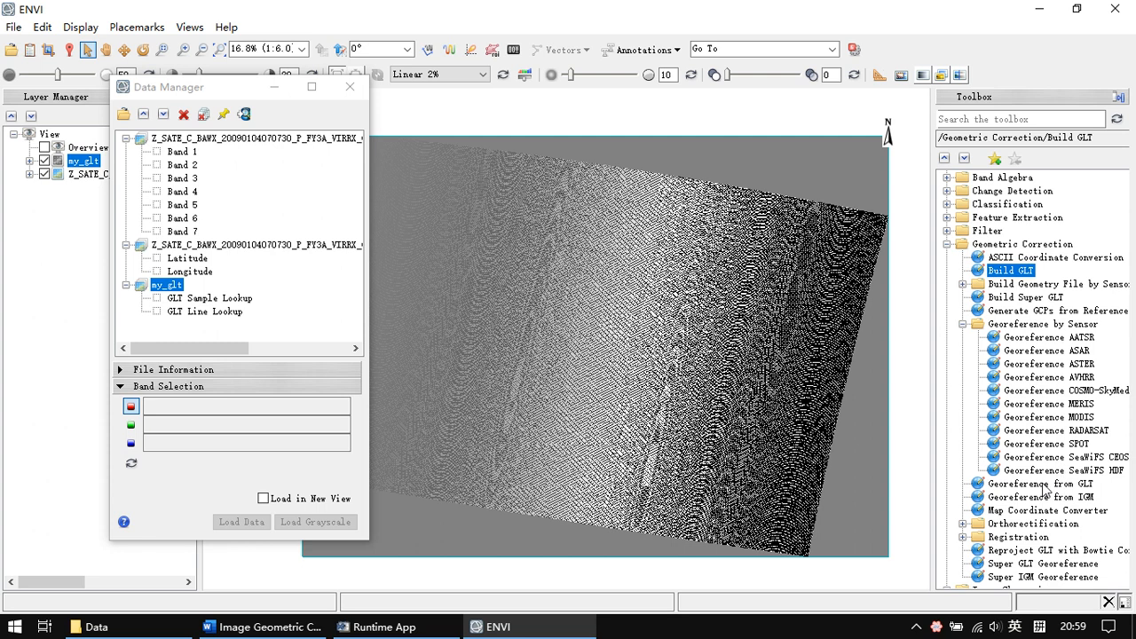
click(1020, 490)
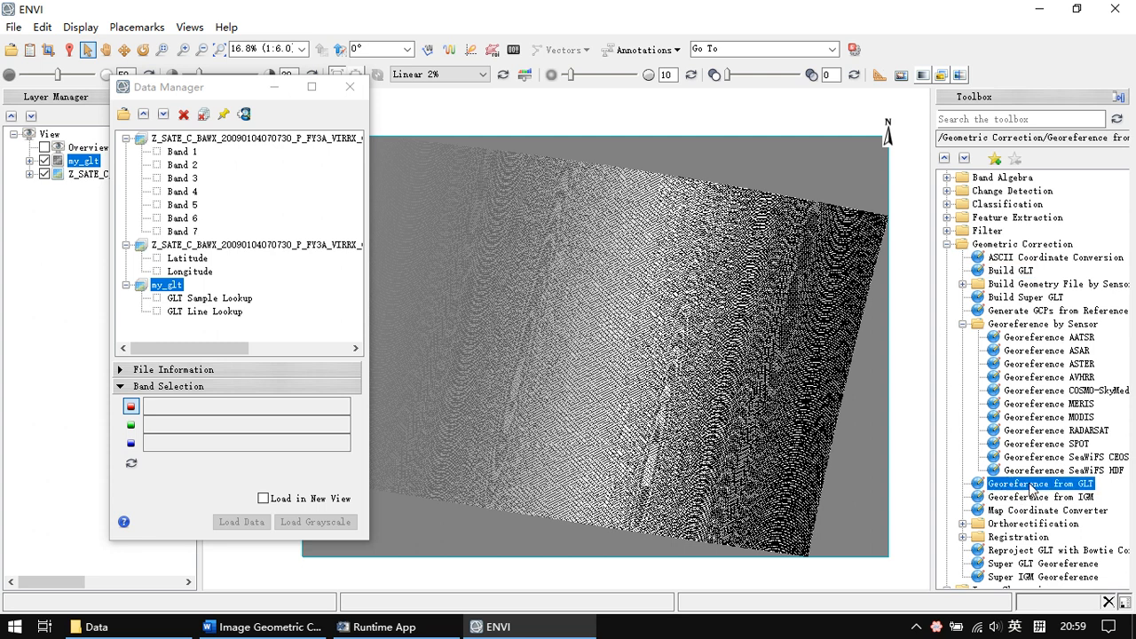
double_click(1061, 486)
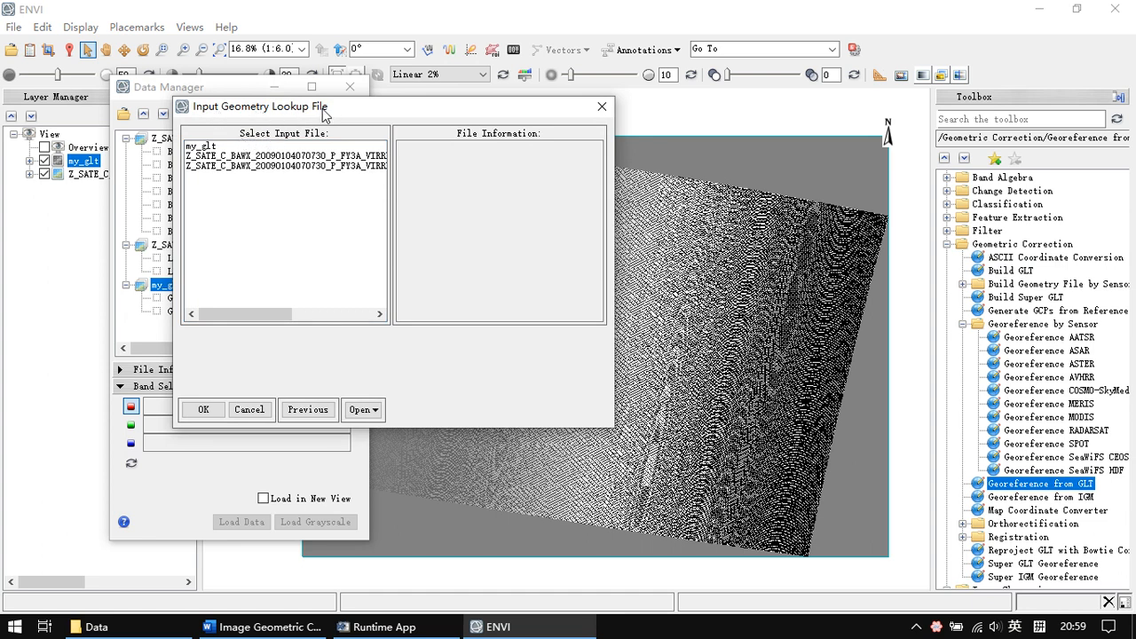
click(209, 146)
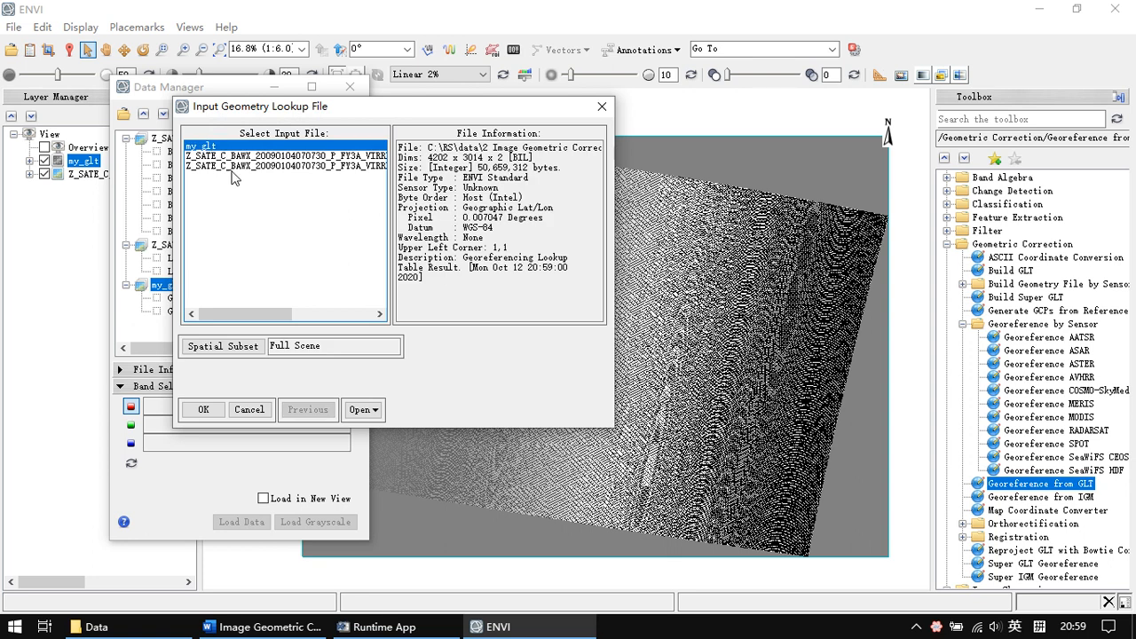
click(205, 413)
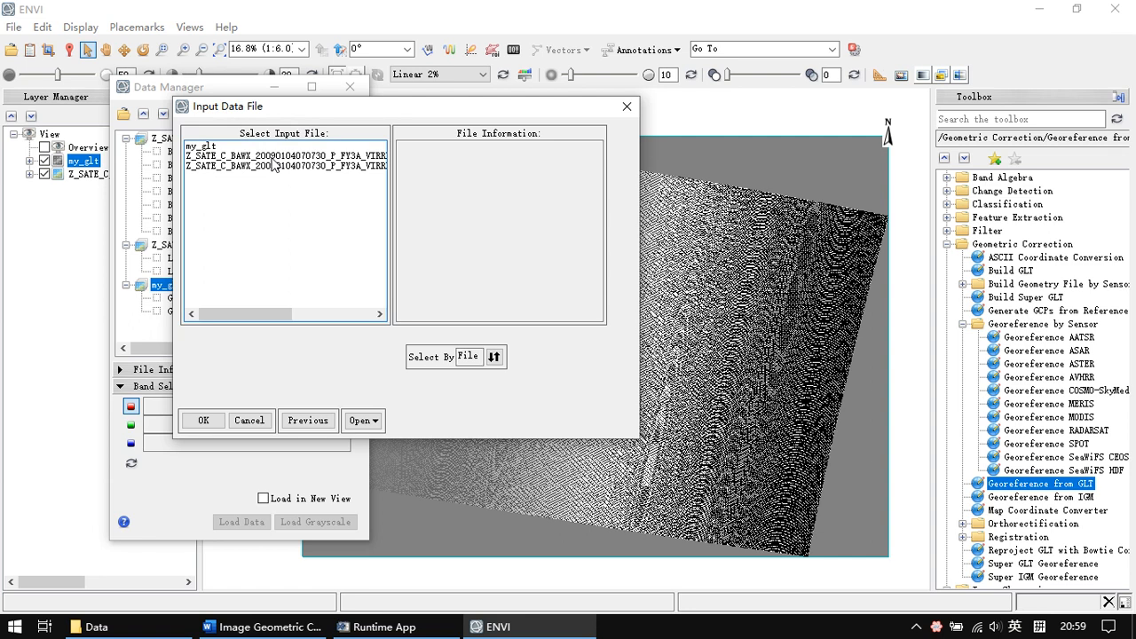
- Compare the dimensions and band counts of the two FY3A VIRR datasets offered as the input data file
drag(388, 114, 583, 139)
click(503, 183)
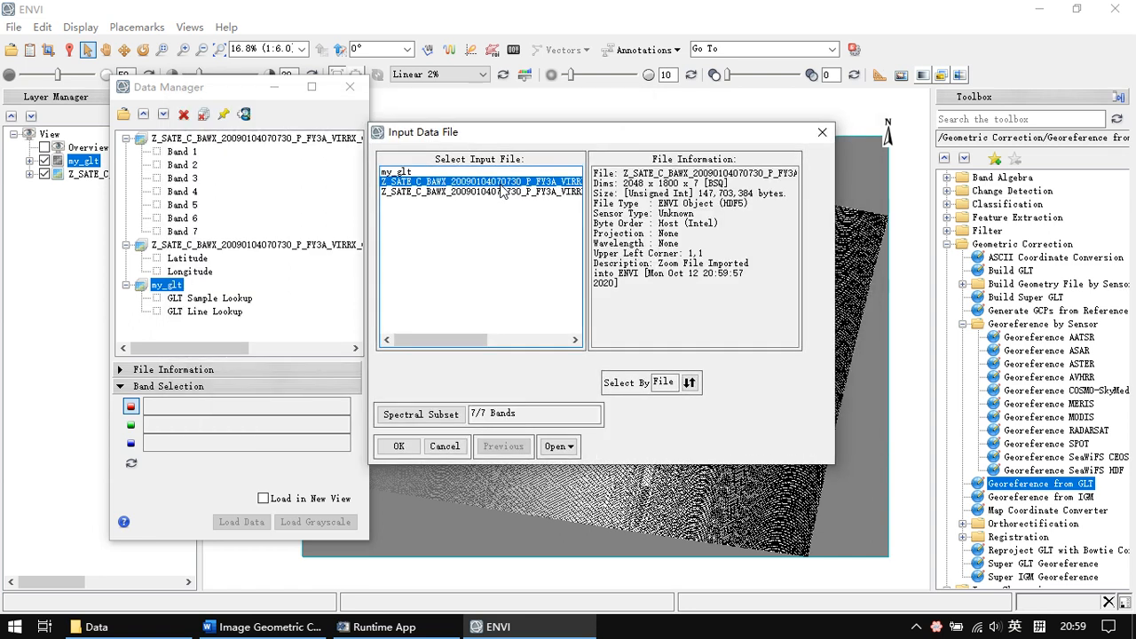
drag(470, 339, 555, 341)
click(551, 192)
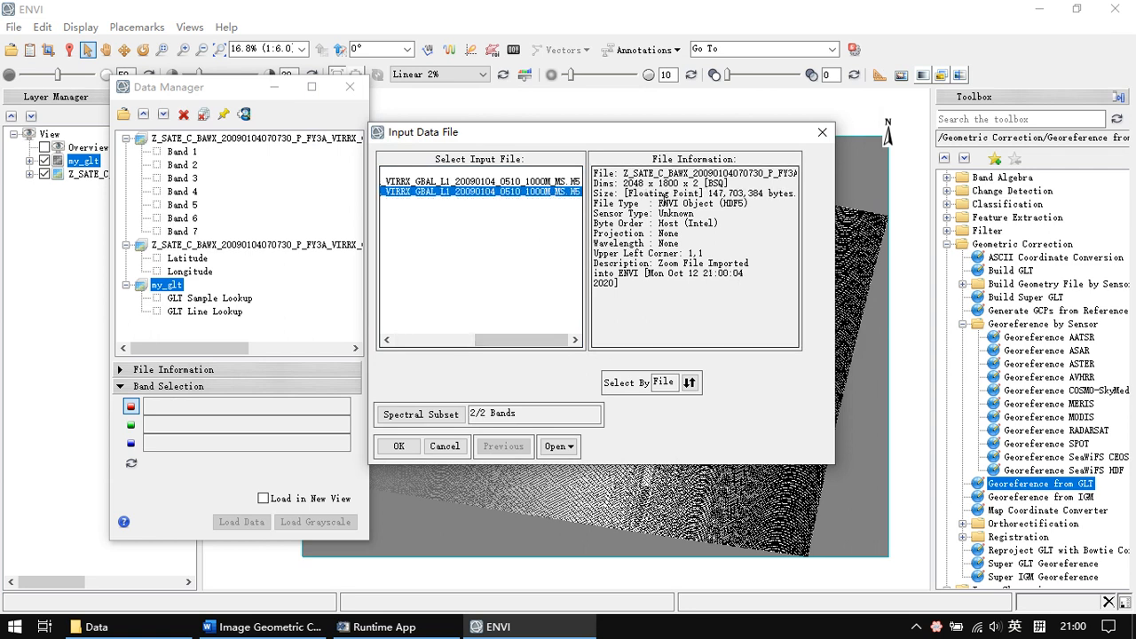
key(Up)
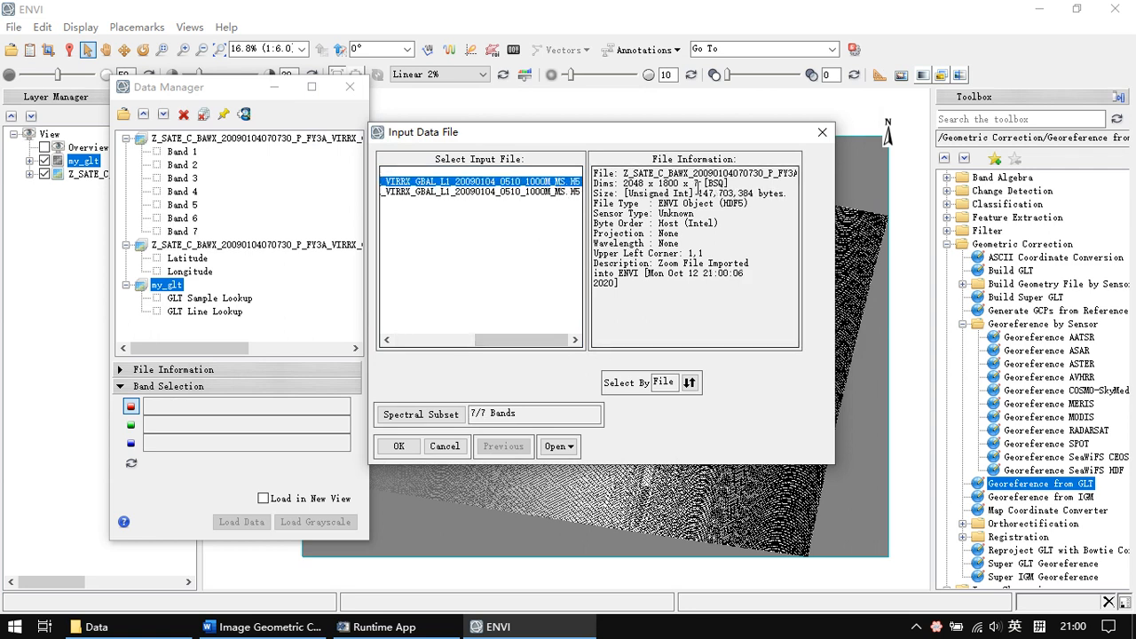
click(543, 195)
key(Up)
key(Up)
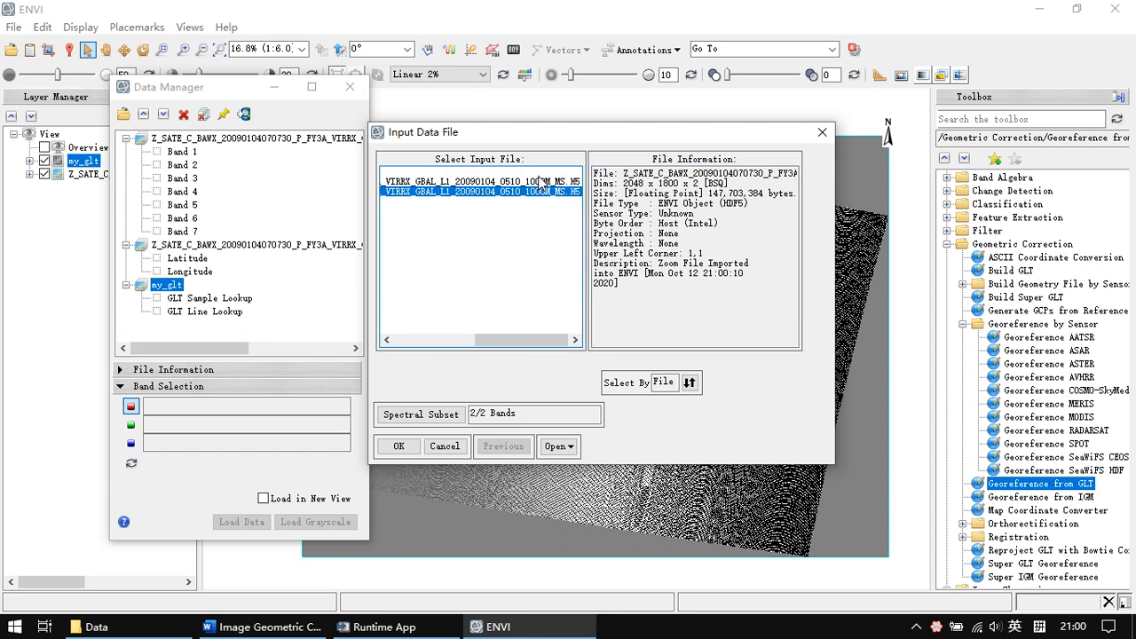
key(Down)
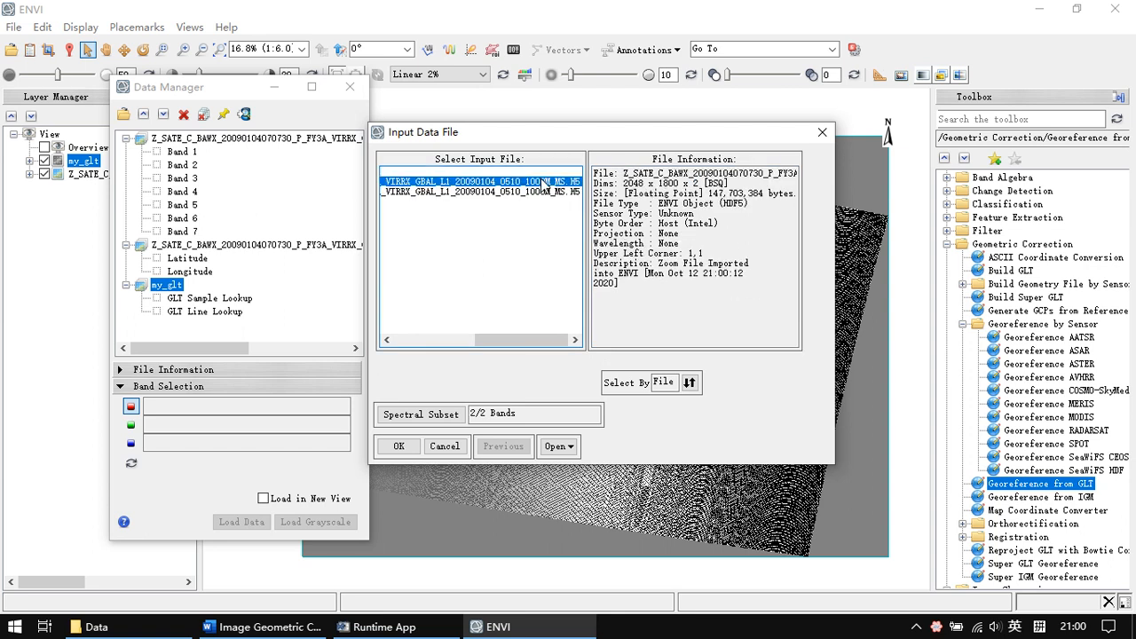
key(Down)
key(Up)
key(Down)
key(Up)
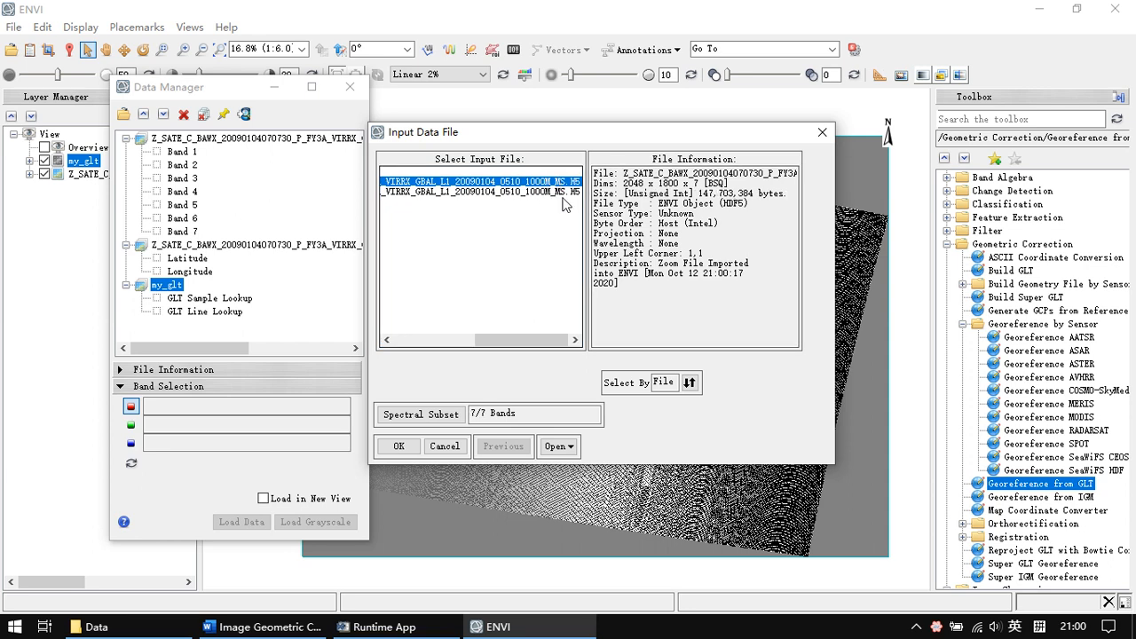
key(Down)
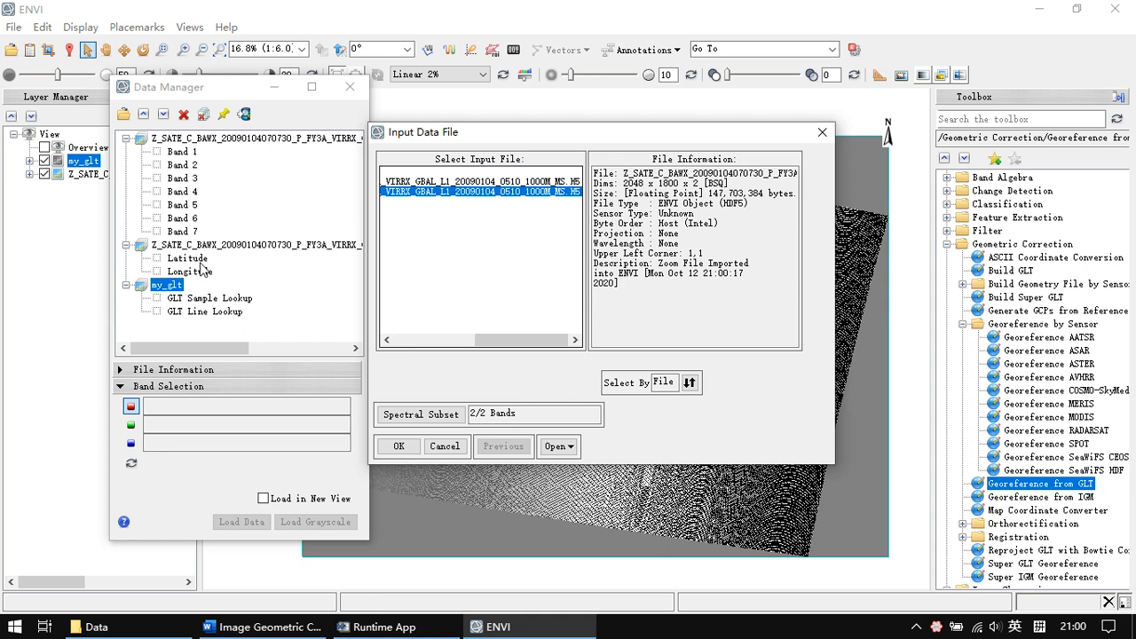
- Accept the seven-band FY3A VIRR reflectance dataset with all bands as the data to georeference
click(448, 183)
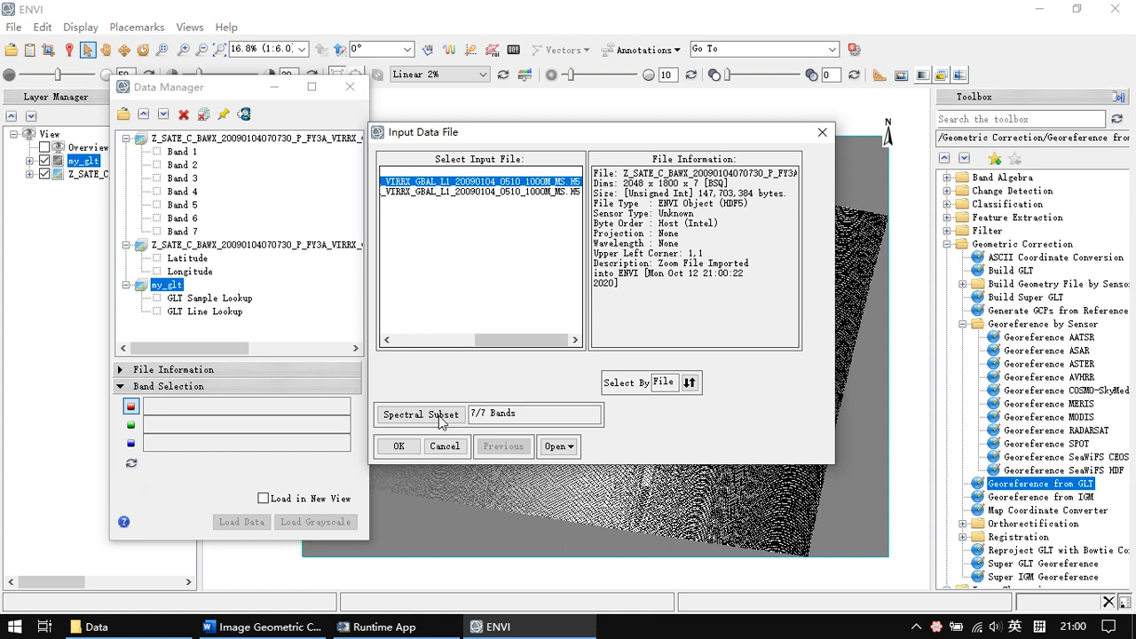
click(399, 446)
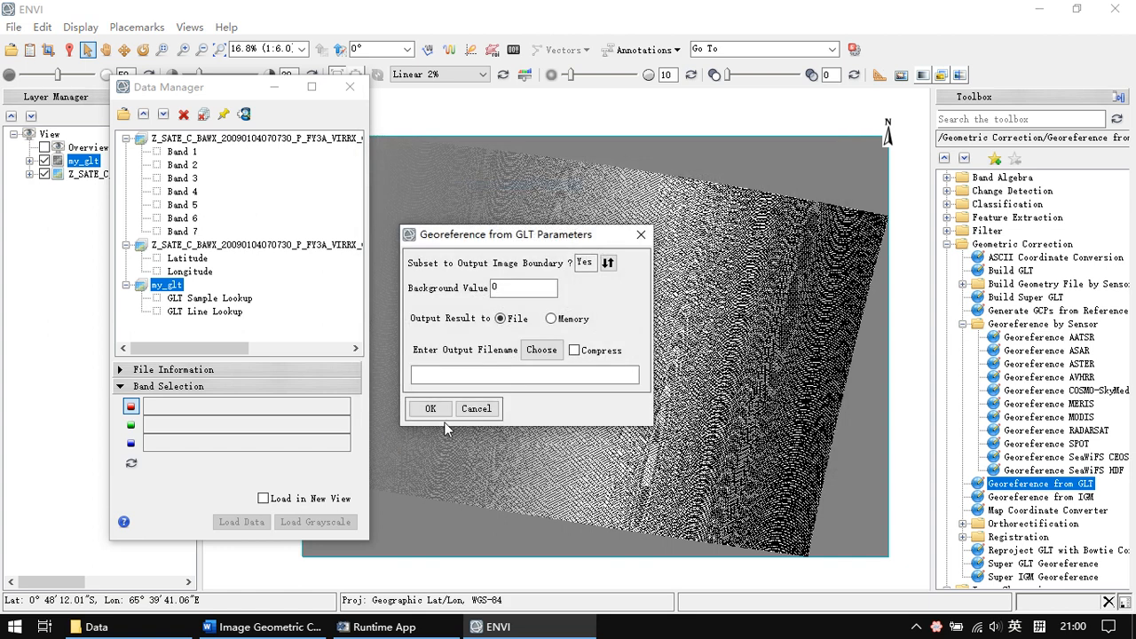
- Choose the C:\RS\data\2 Image Geometric Correction\Data\2-FY3\temp folder as the output location for the georeferenced result
drag(474, 240, 493, 202)
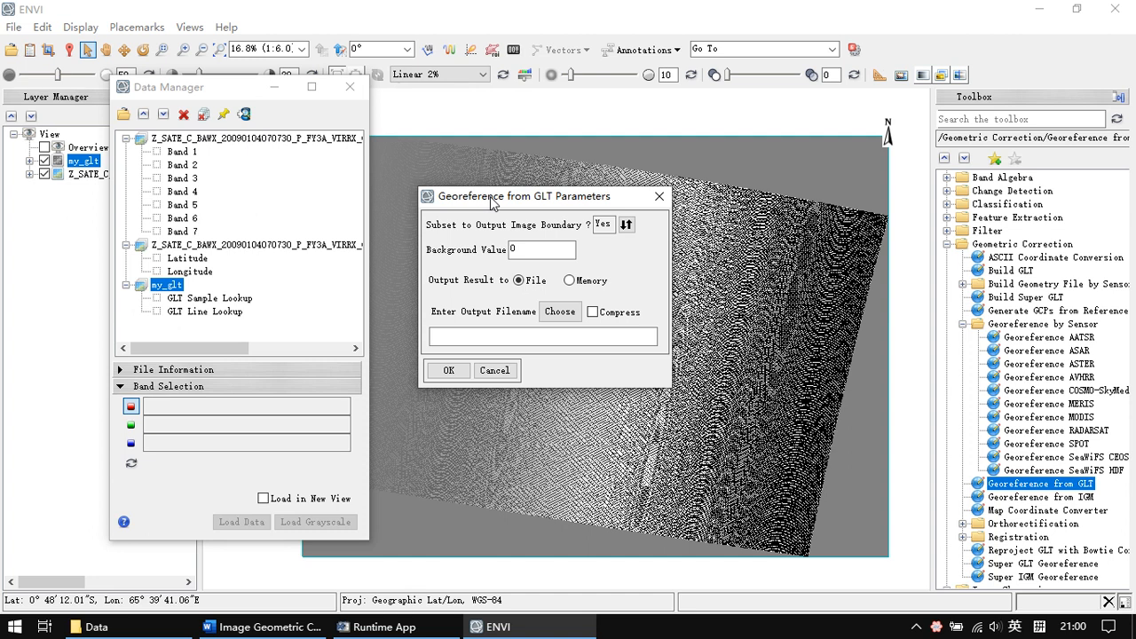
drag(506, 199, 490, 191)
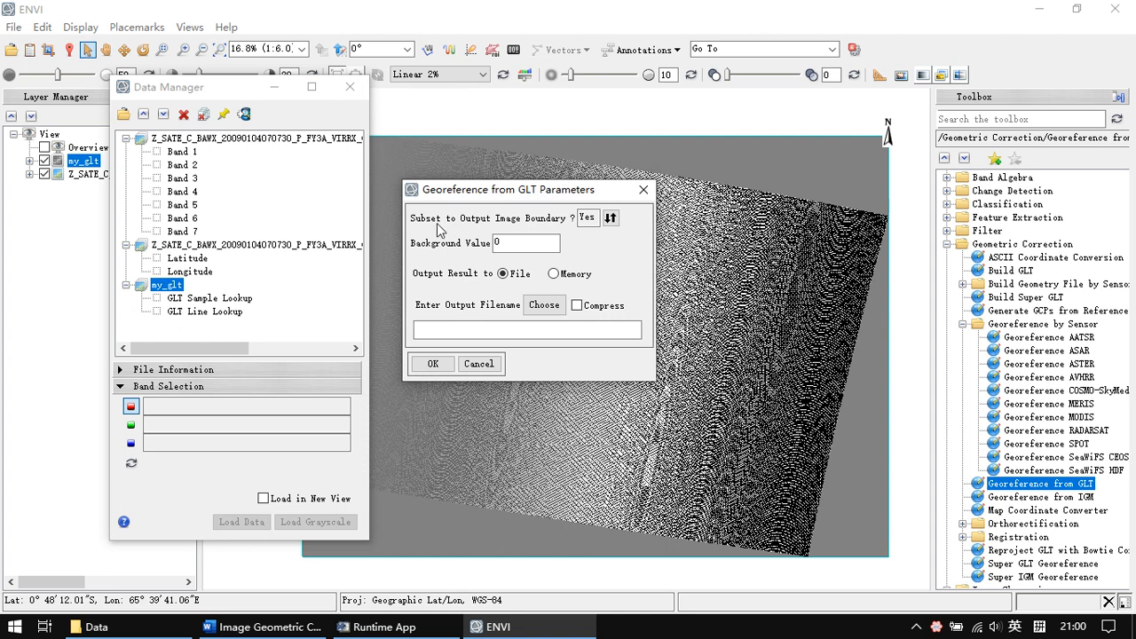
click(508, 242)
click(547, 307)
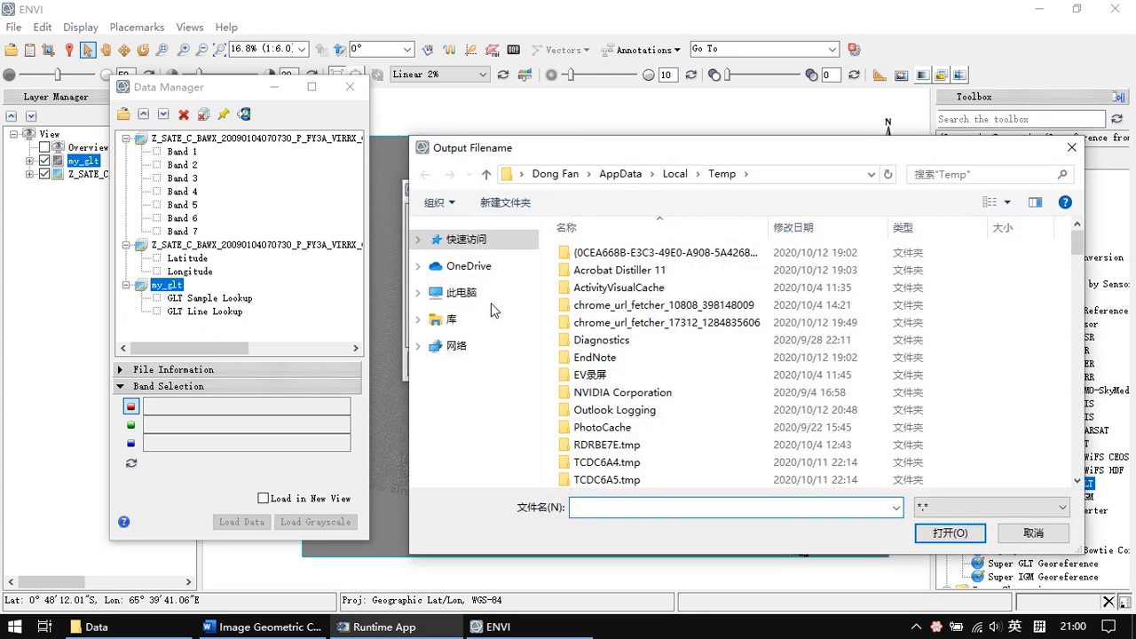
drag(666, 161, 462, 105)
click(257, 234)
scroll(488, 329, down, 1)
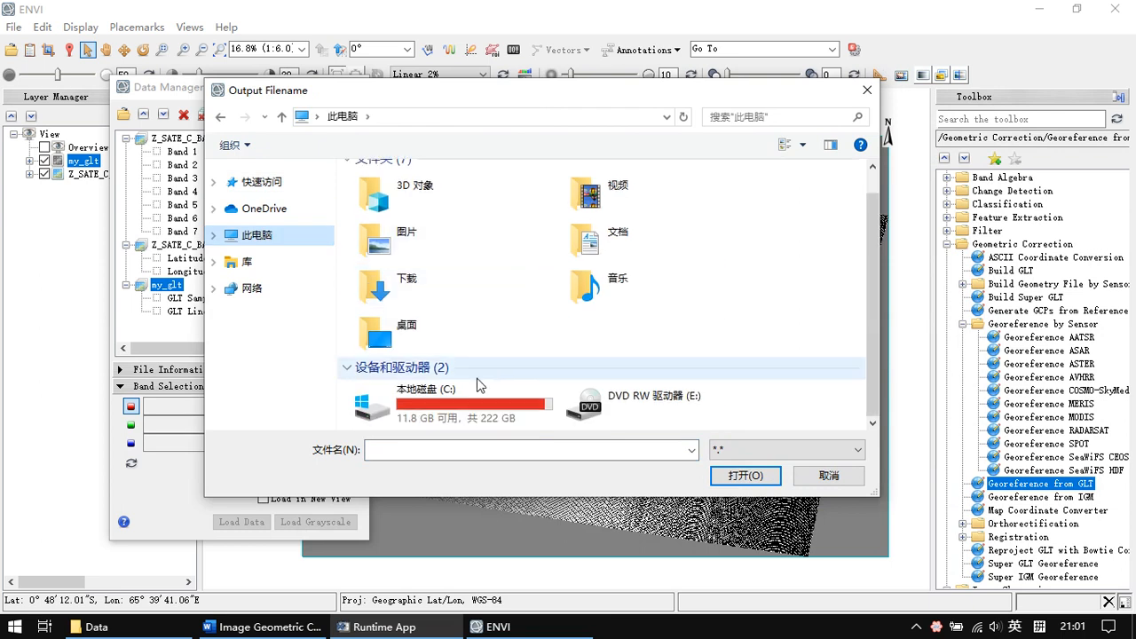
double_click(444, 401)
scroll(497, 329, down, 2)
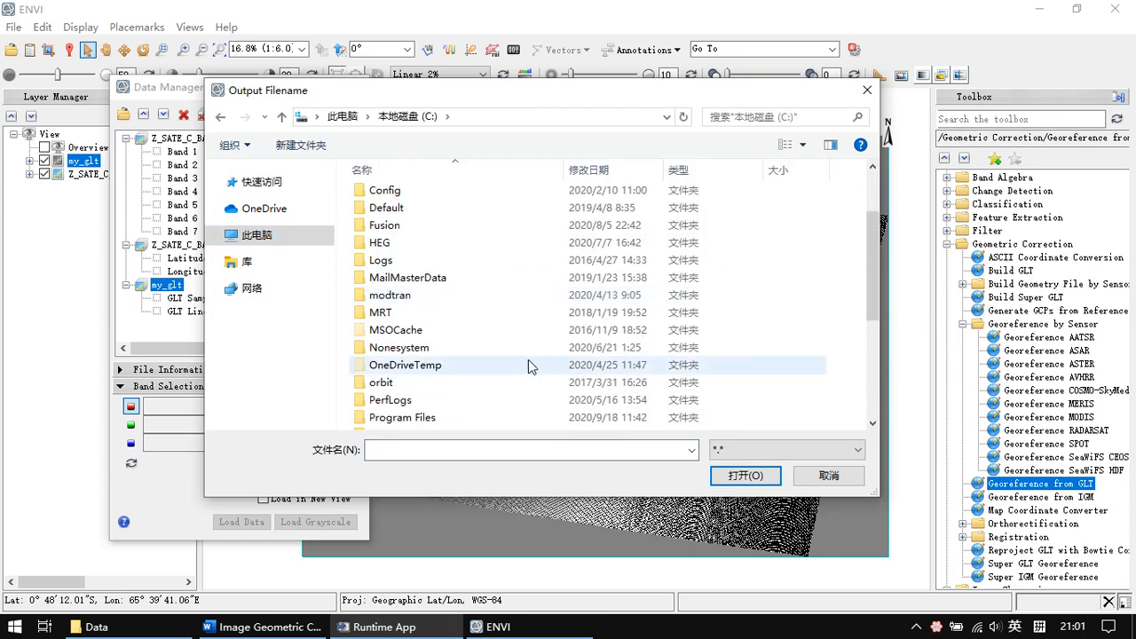
scroll(528, 360, down, 4)
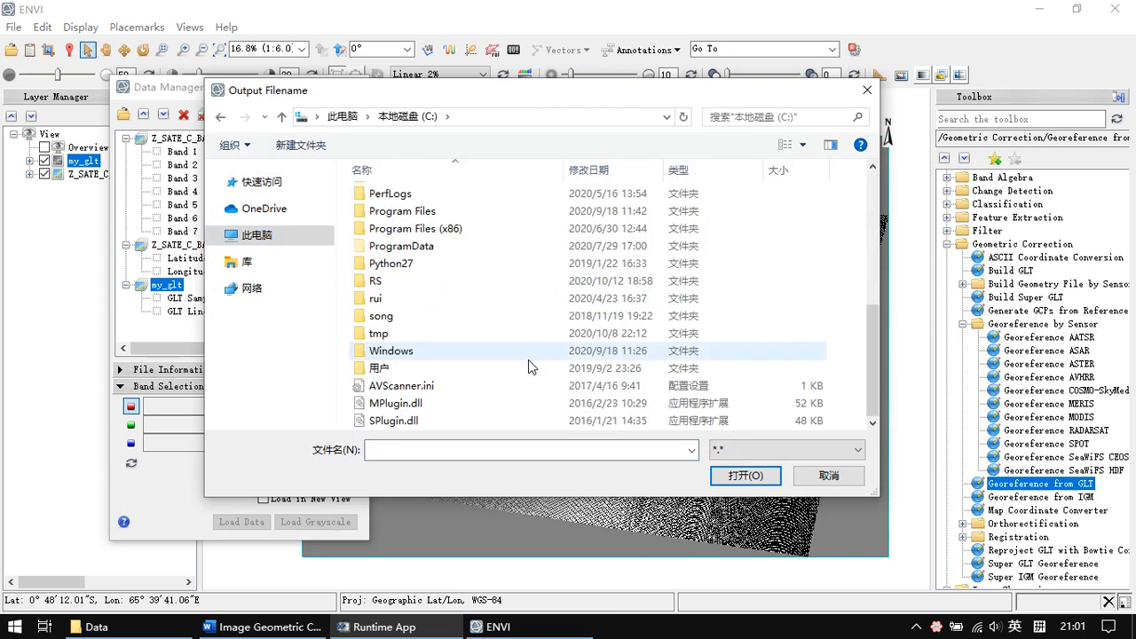
double_click(446, 281)
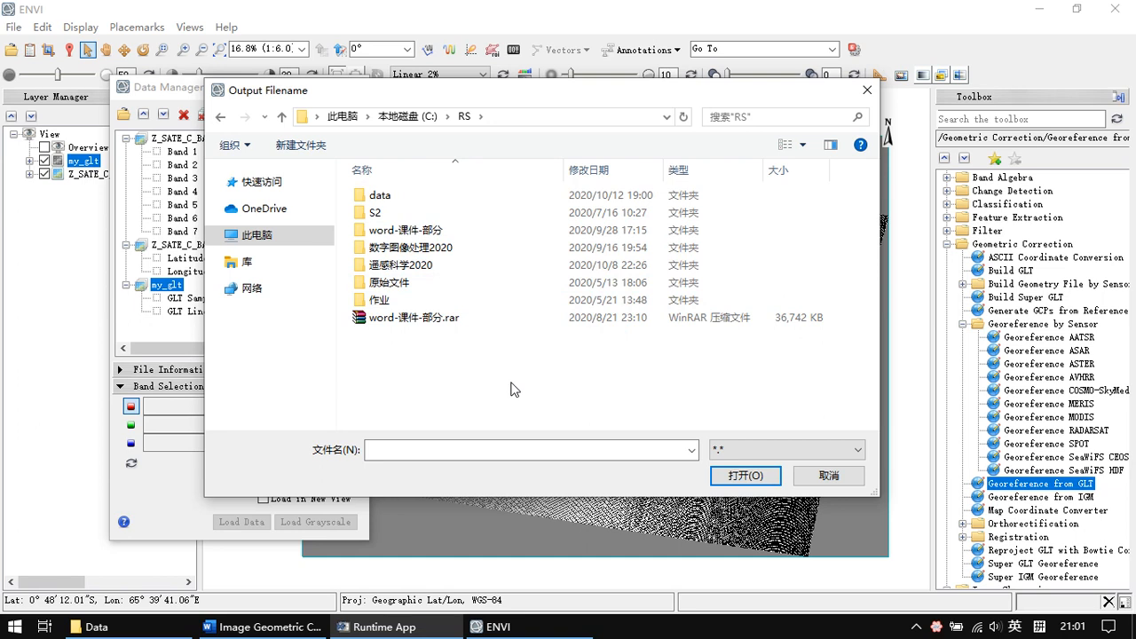
double_click(437, 197)
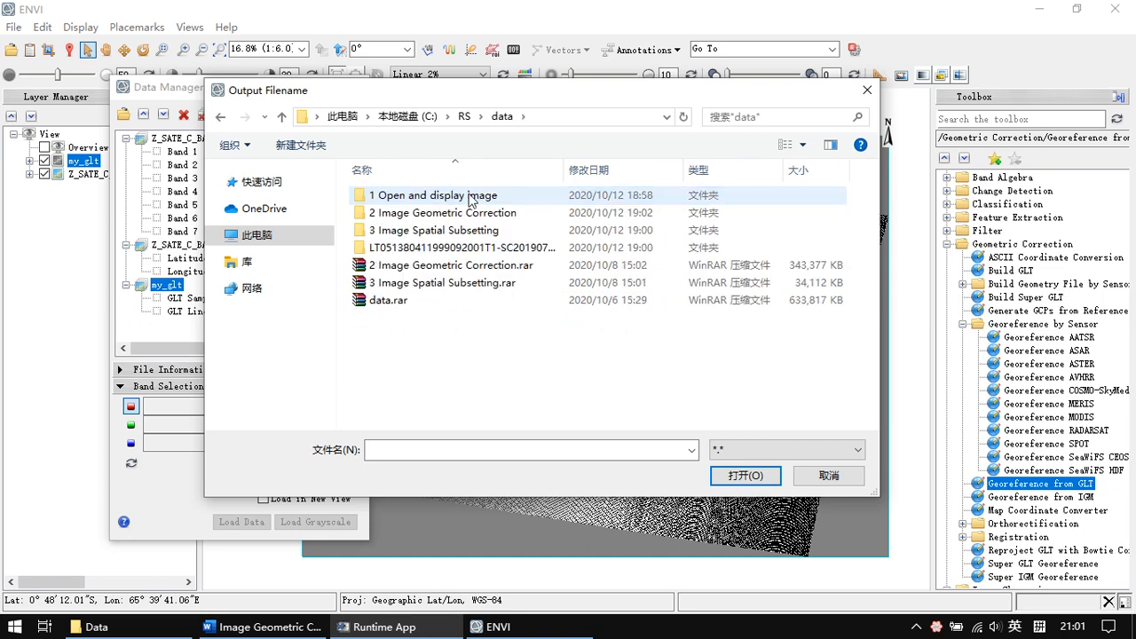
double_click(464, 211)
double_click(457, 201)
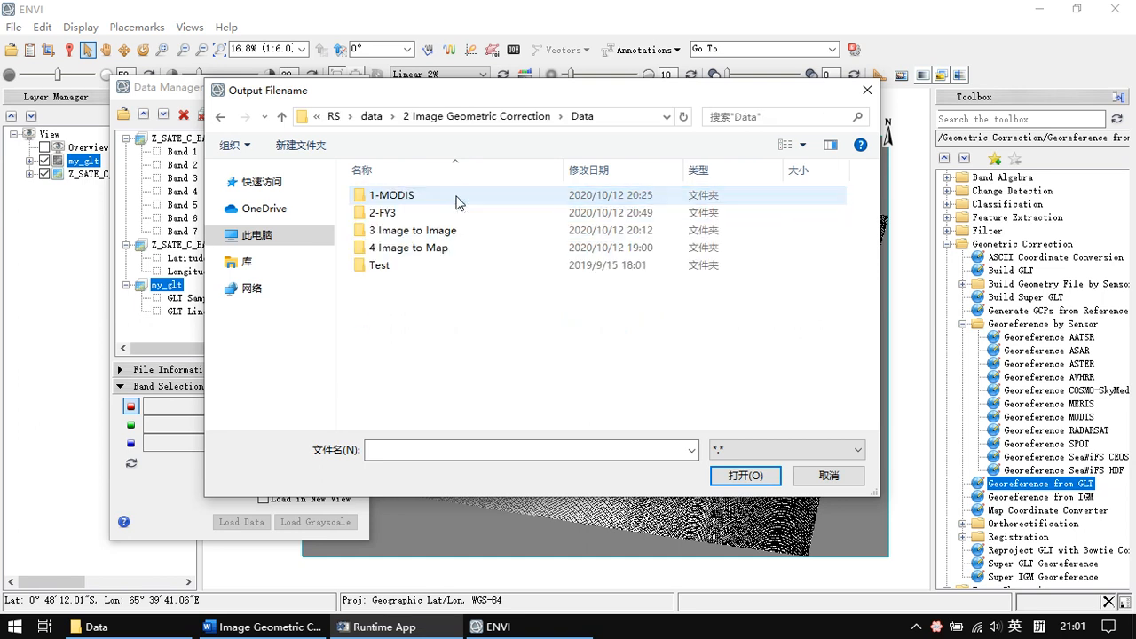
click(450, 216)
double_click(450, 215)
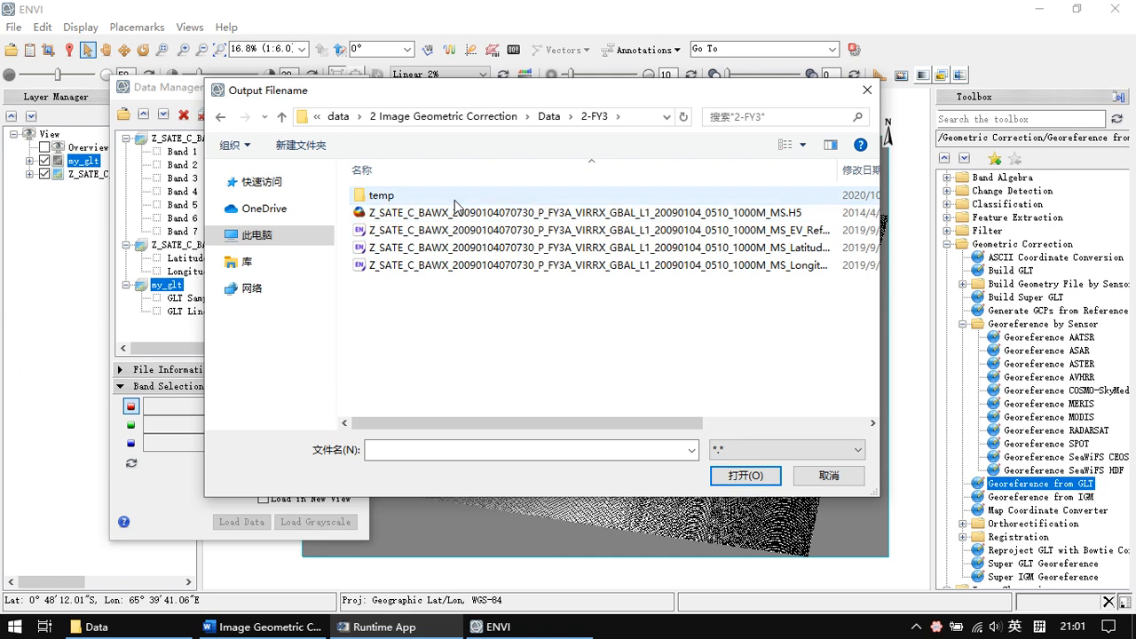
double_click(457, 195)
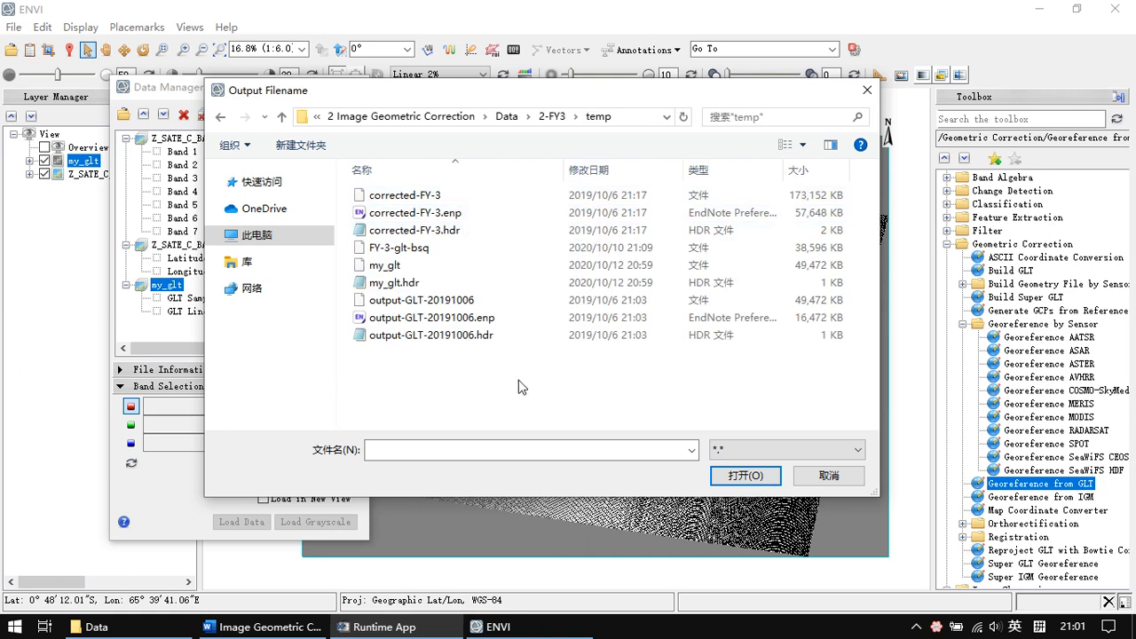
- Name the output file FY_3_gc_from_glt.dat, check its full path and run the georeferencing with background value 0
click(426, 453)
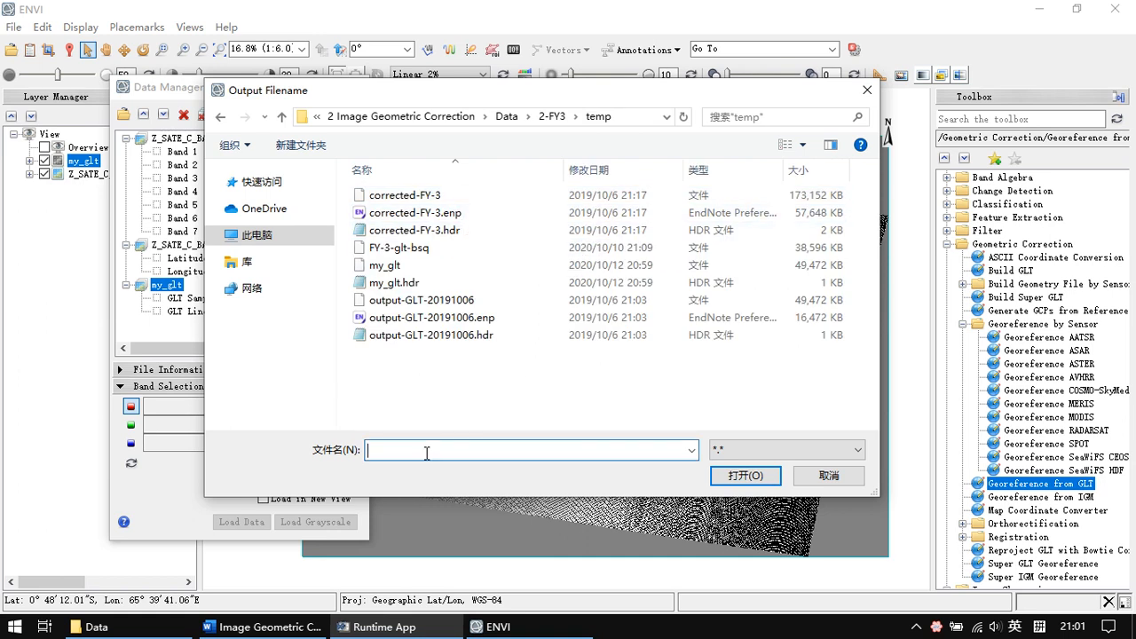
text(F)
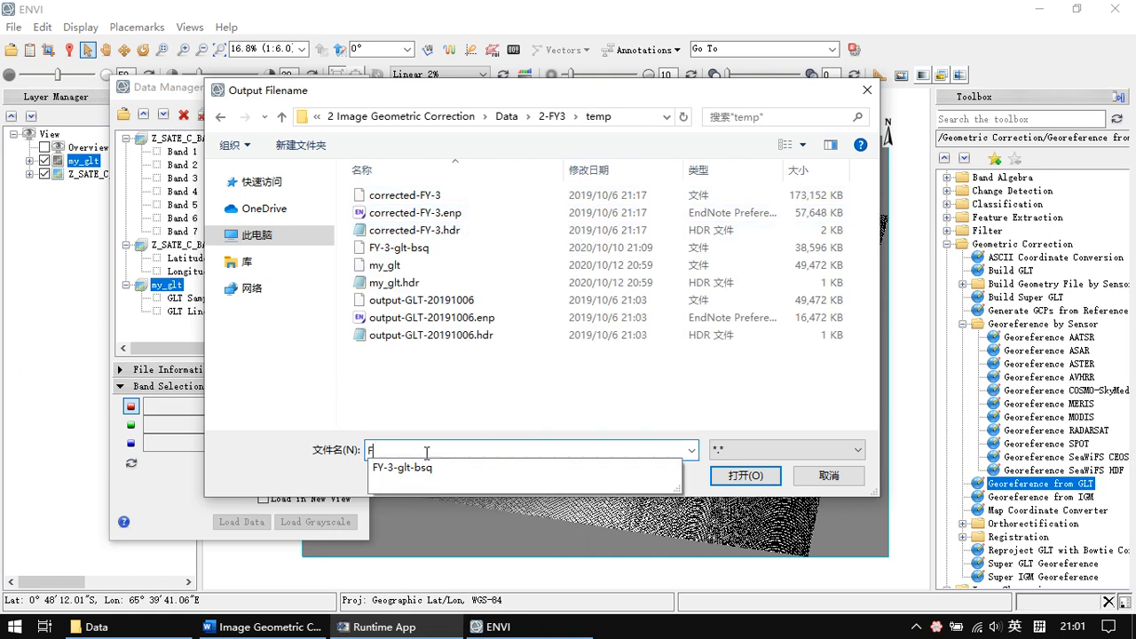
text(Y_3_gc_from_g)
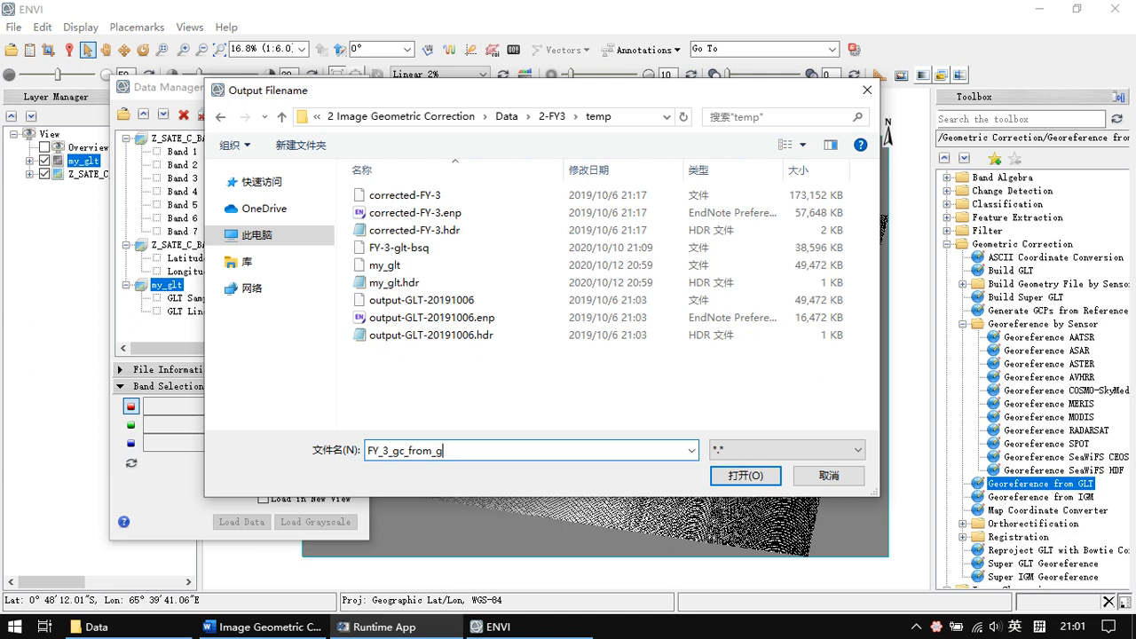
text(dat)
key(Return)
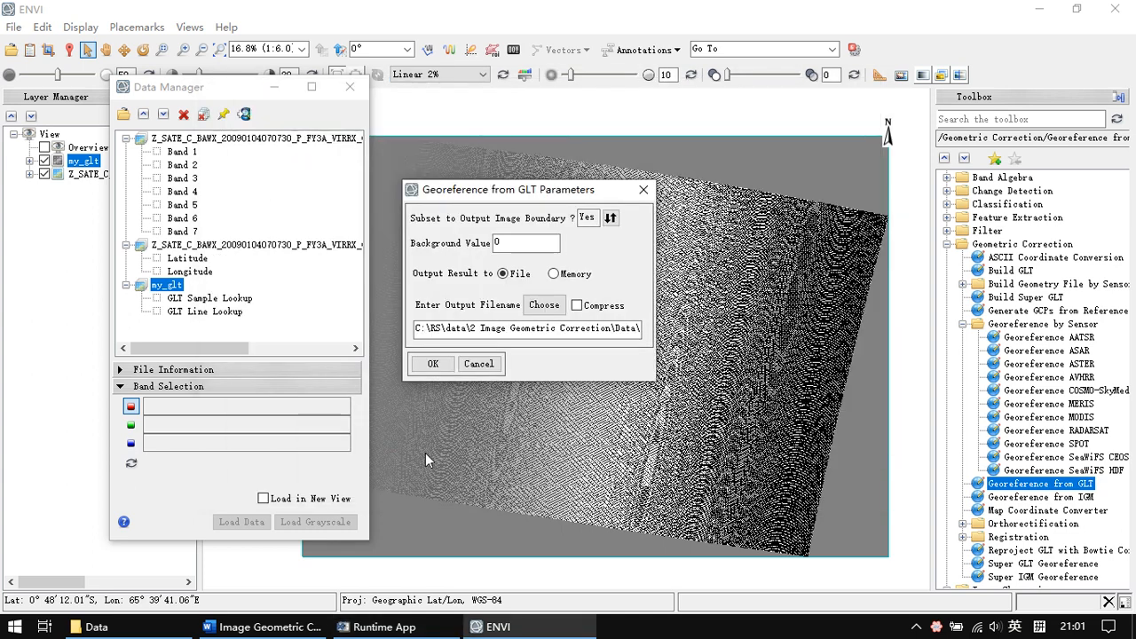
drag(469, 329, 660, 333)
click(612, 329)
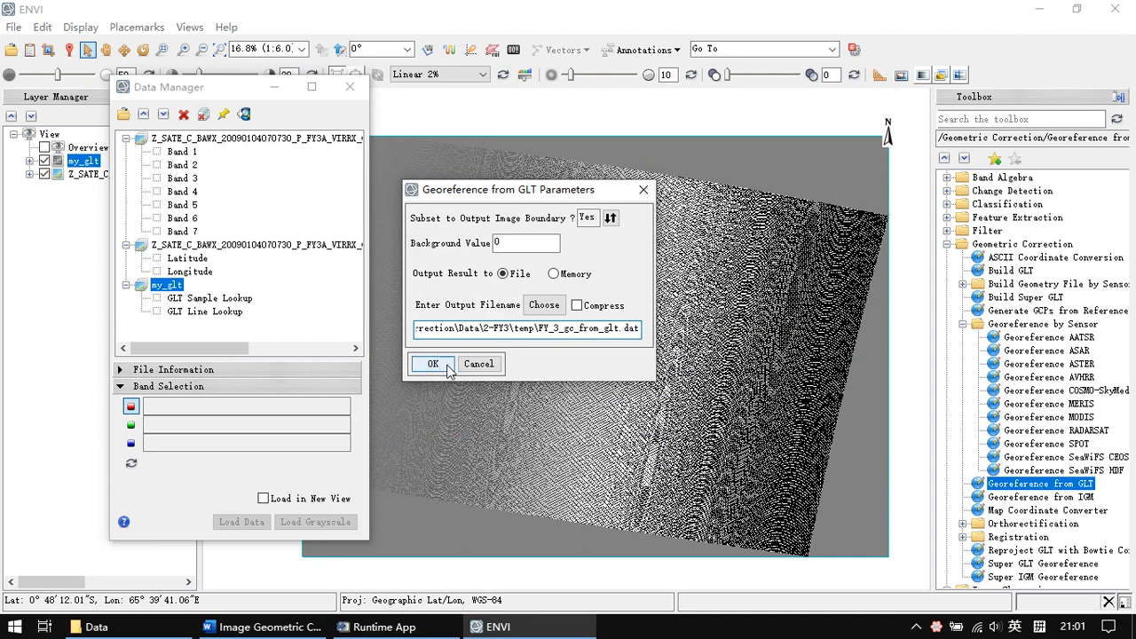
click(440, 368)
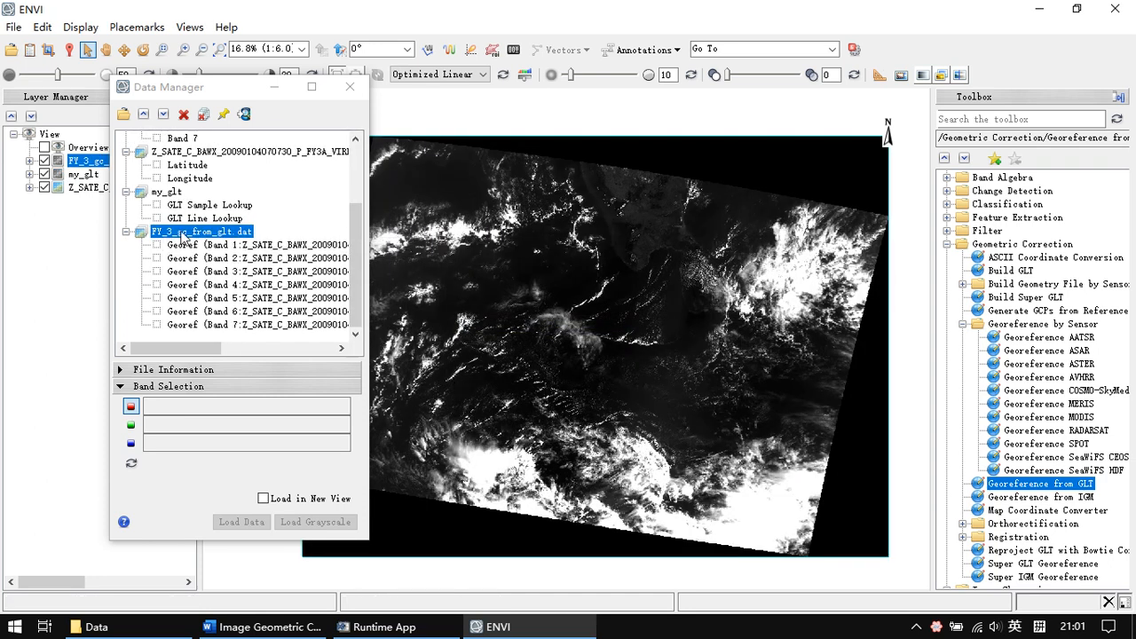
- Examine the band list of FY_3_gc_from_glt.dat and its georeferenced single-band image and layer entry
scroll(208, 244, up, 1)
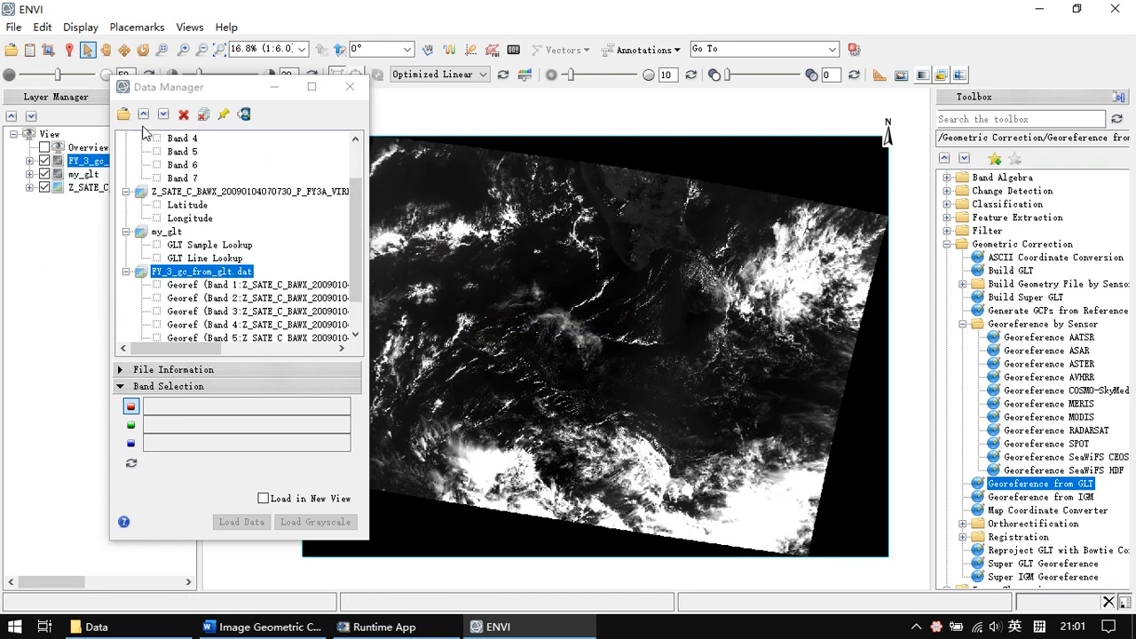
scroll(222, 222, down, 1)
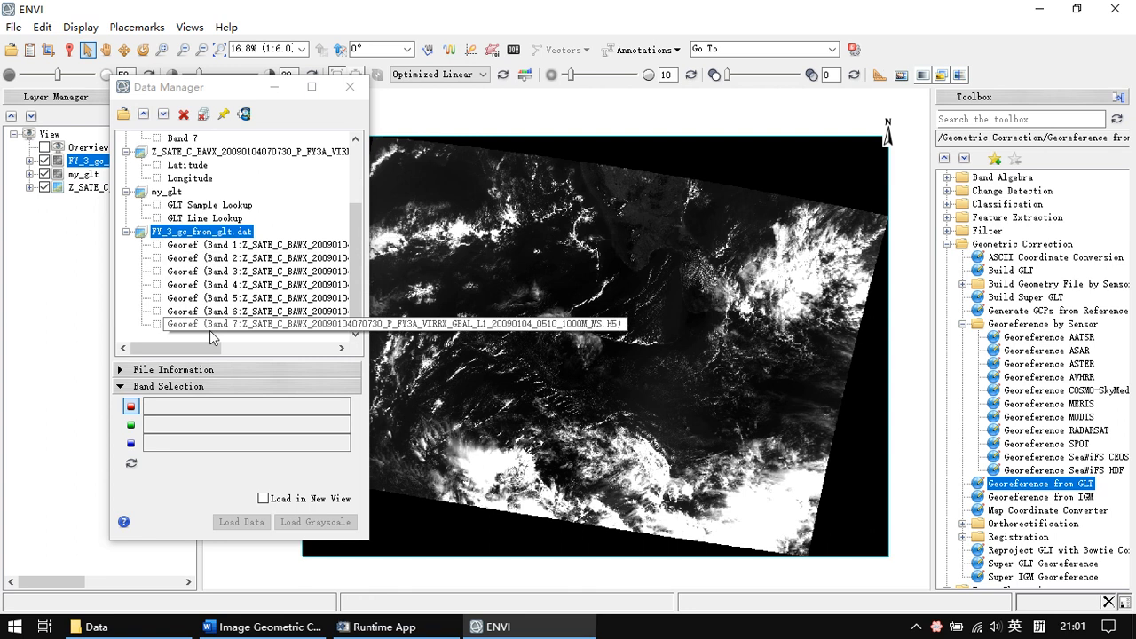
mouse_move(175, 348)
mouse_down()
mouse_move(237, 346)
mouse_move(176, 348)
mouse_up()
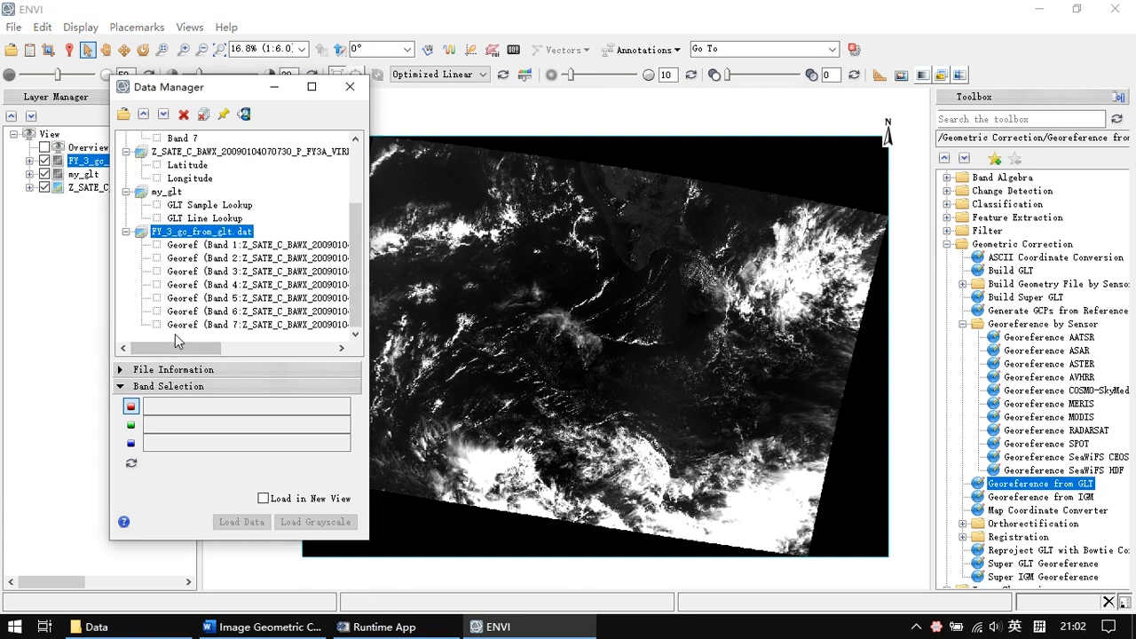
click(274, 86)
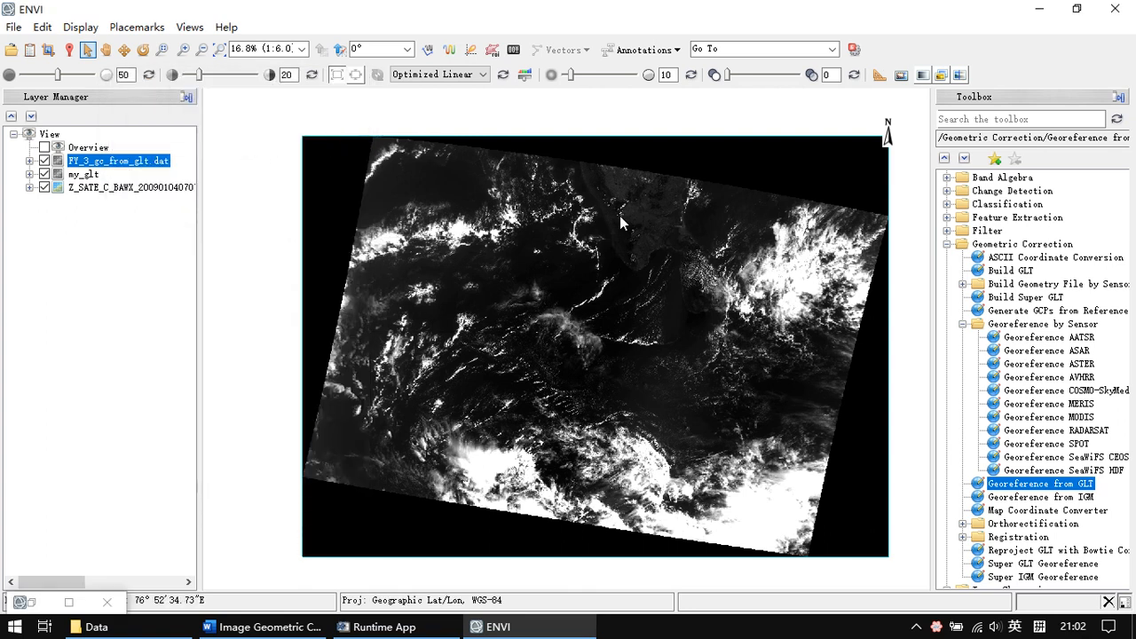
scroll(613, 218, down, 2)
drag(622, 233, 588, 220)
scroll(588, 220, up, 1)
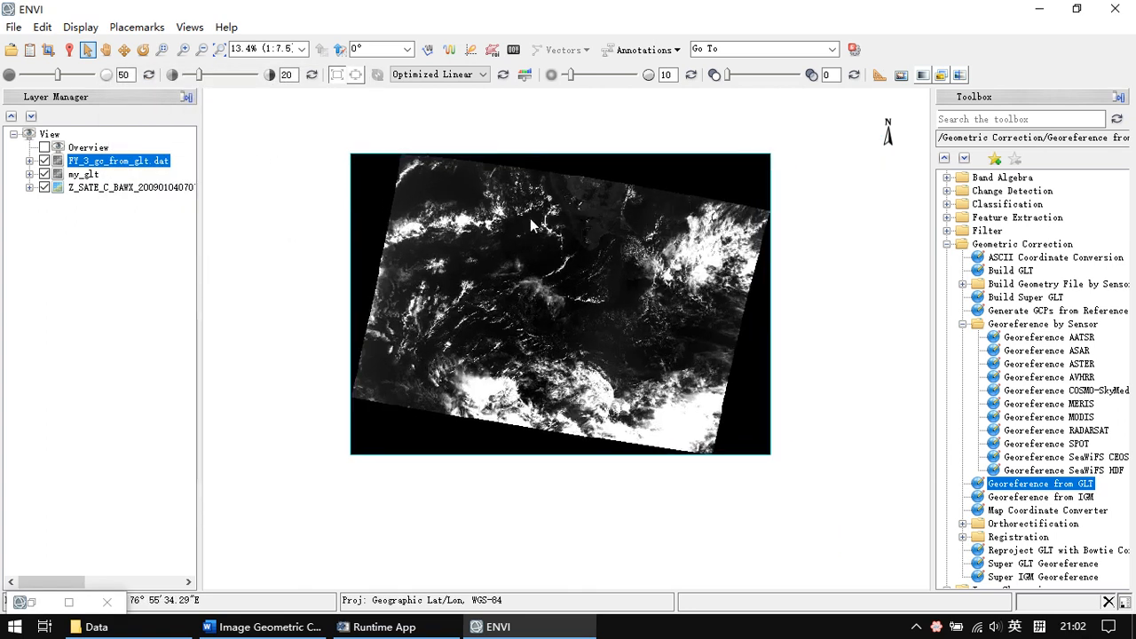
click(29, 161)
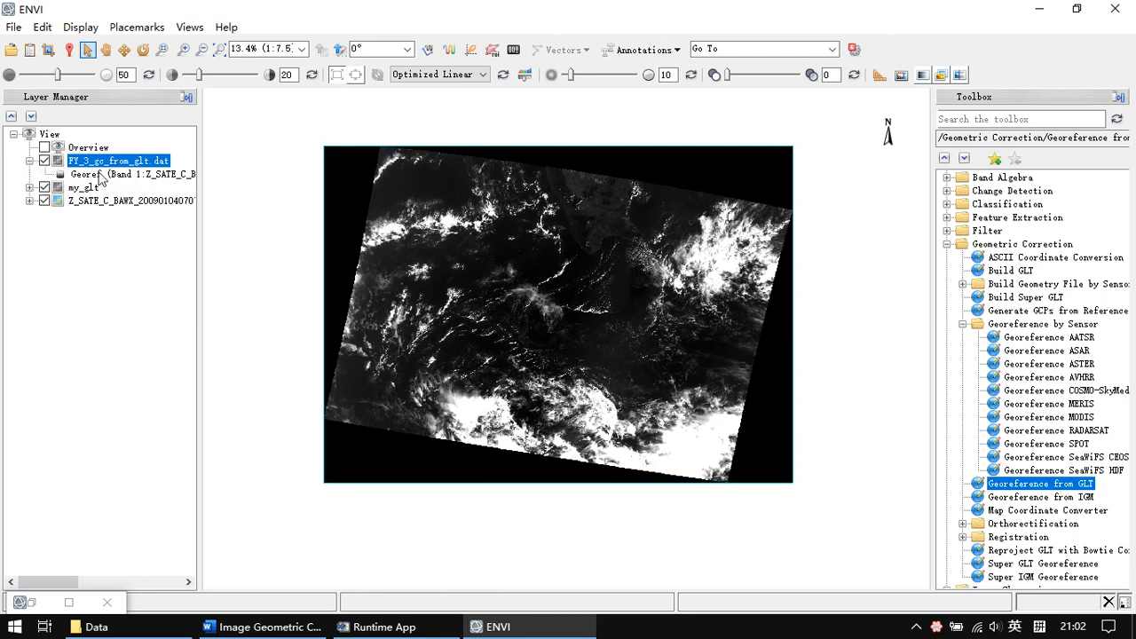
- Load FY_3_gc_from_glt.dat as a colour composite with Band 3 as red, Band 2 as green and Band 1 as blue
click(28, 51)
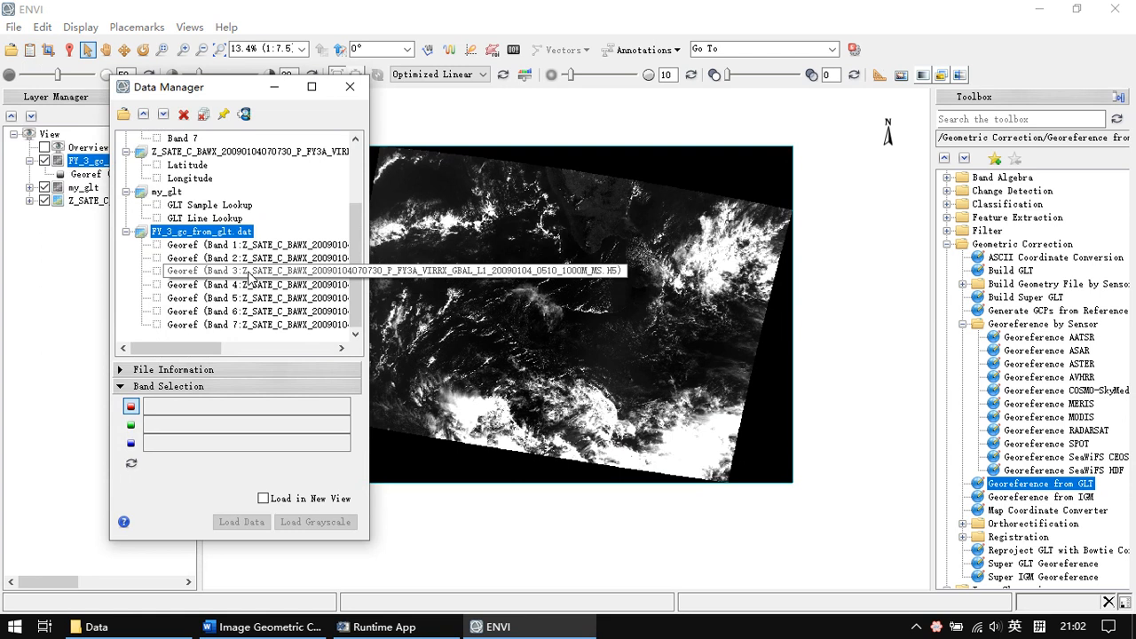
click(248, 272)
click(246, 258)
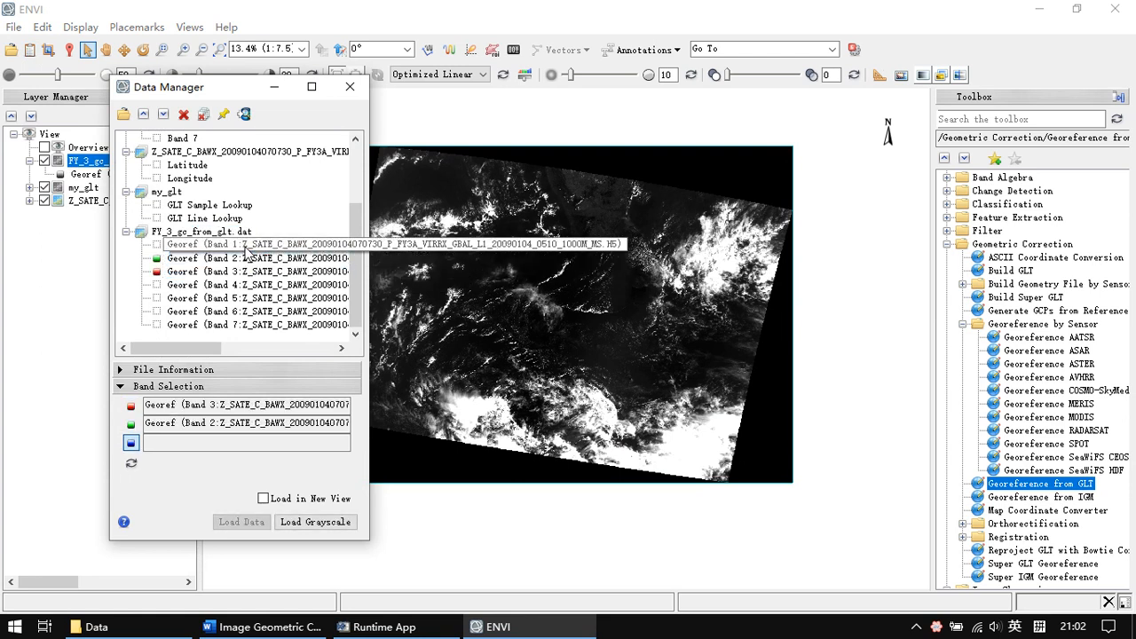
click(245, 250)
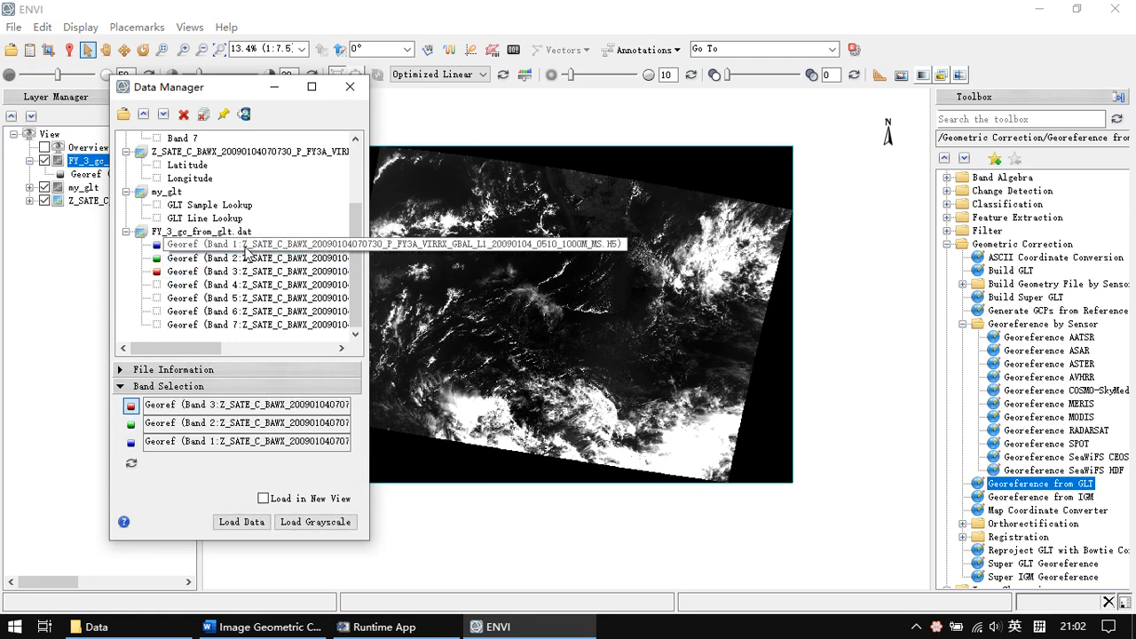
click(237, 523)
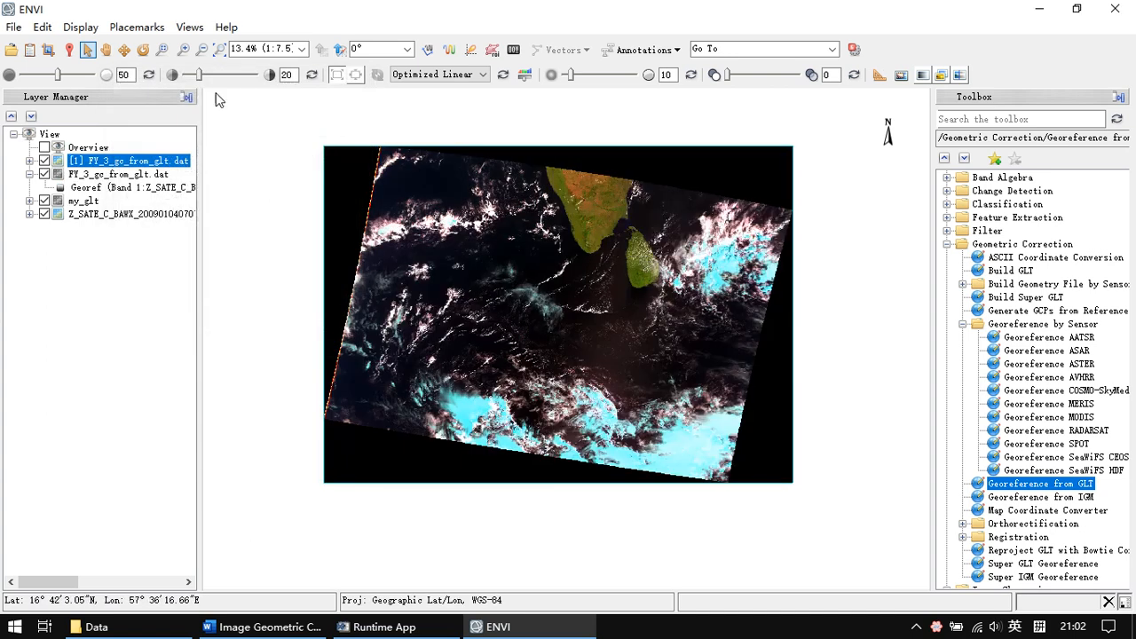
- Overlay the Countries world vector data on the georeferenced composite
click(13, 27)
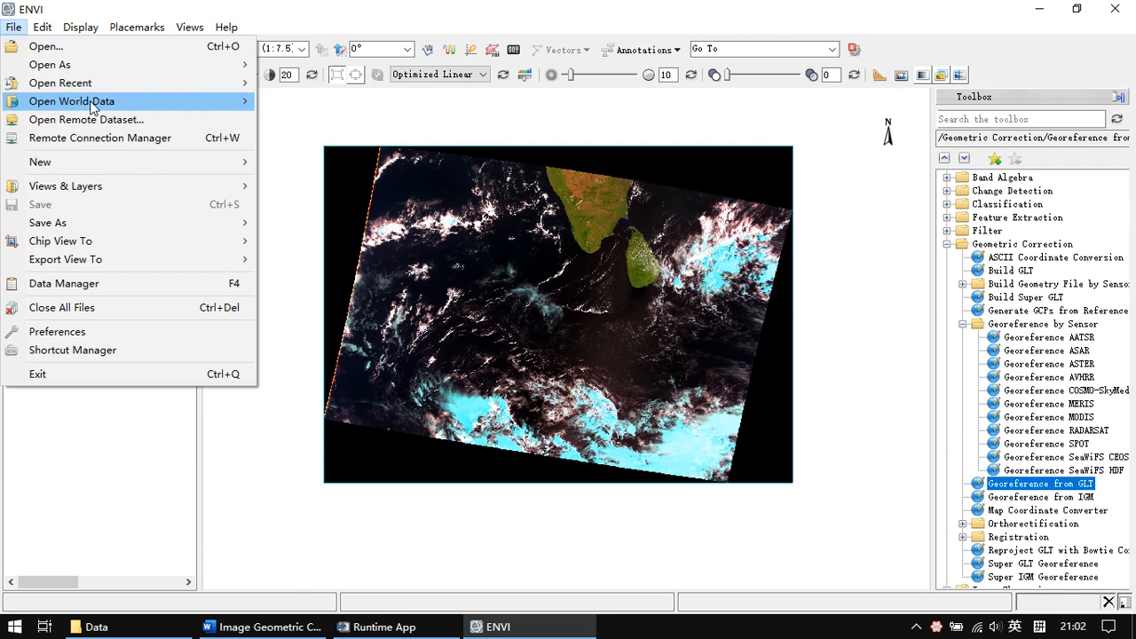
mouse_move(93, 104)
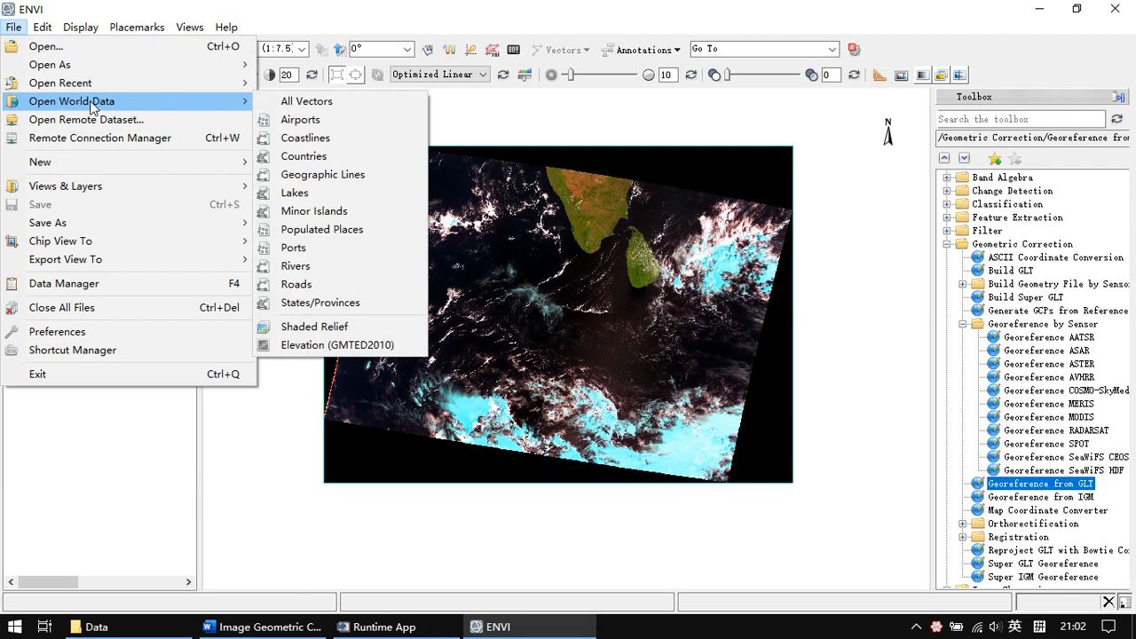
click(337, 158)
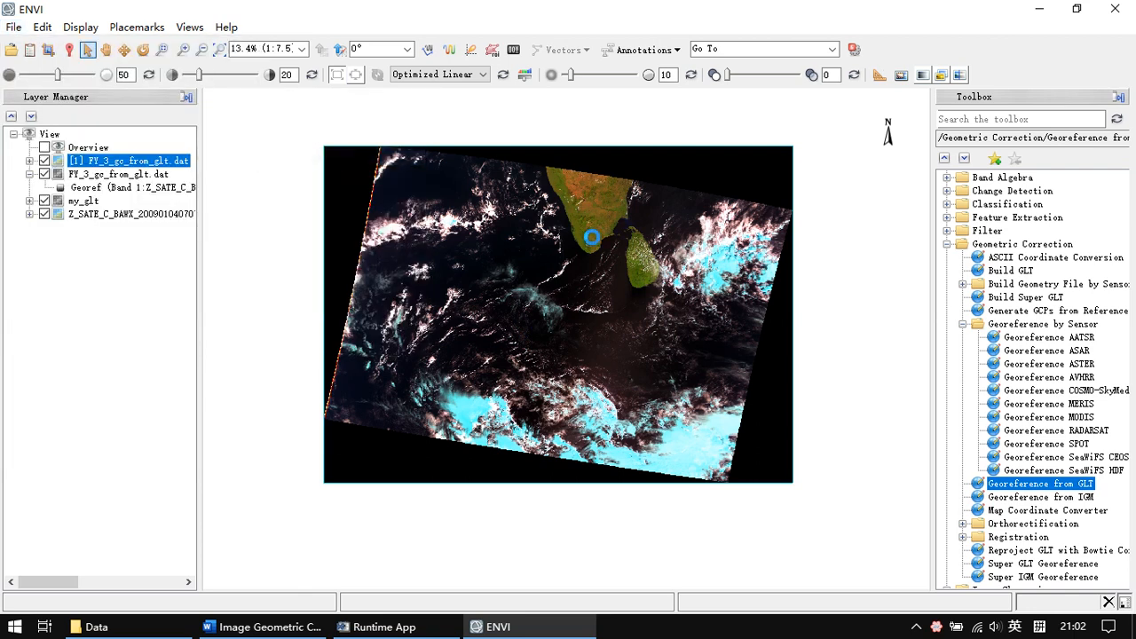
- Compare the country boundaries with the coastlines of southern India and Sri Lanka in the georeferenced image
drag(666, 139, 595, 211)
scroll(527, 274, down, 4)
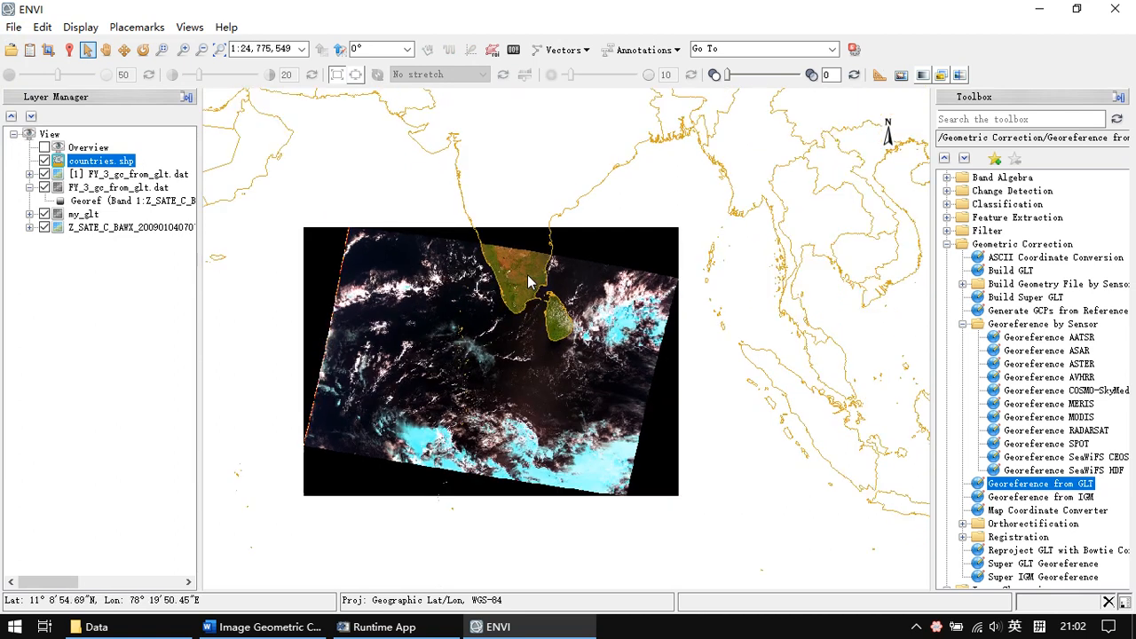
scroll(530, 281, up, 4)
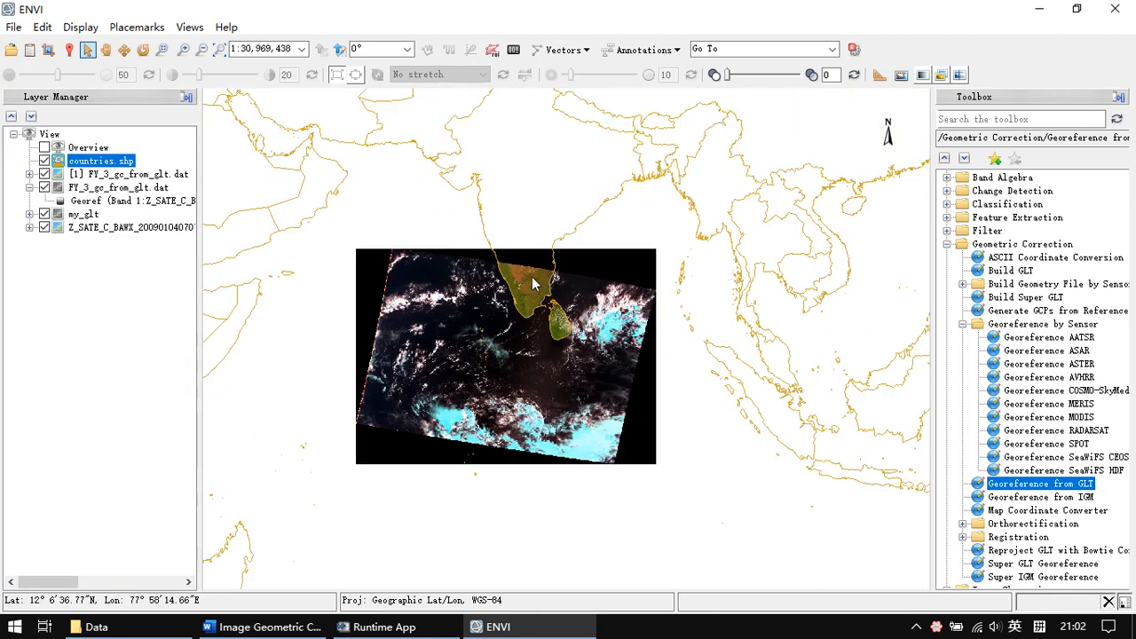
scroll(546, 294, up, 2)
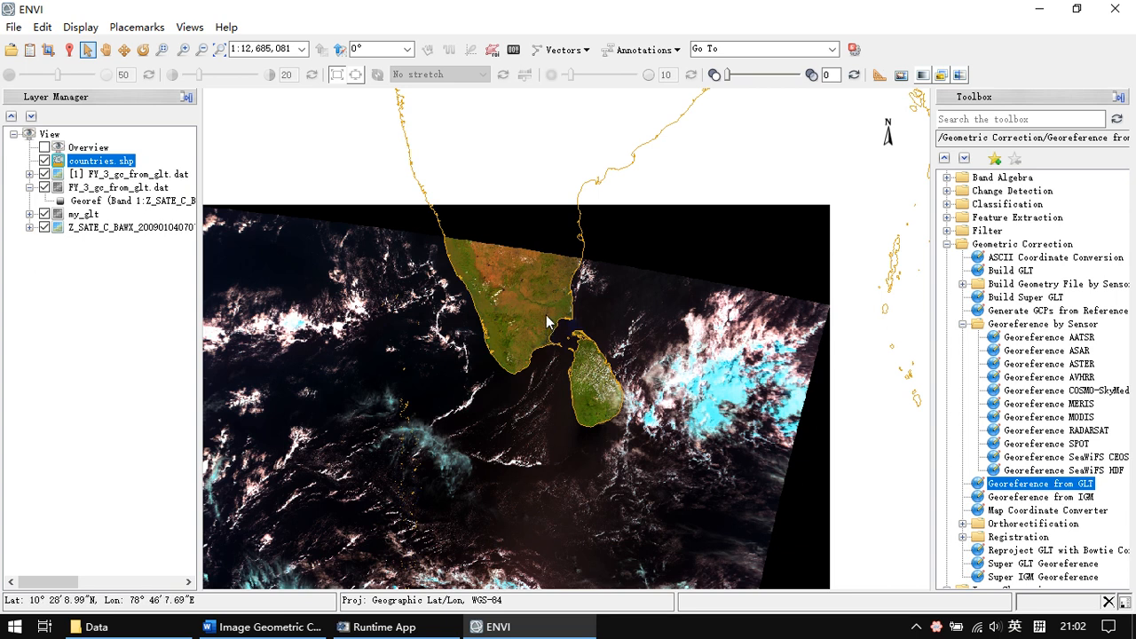
scroll(547, 317, up, 1)
scroll(544, 316, down, 2)
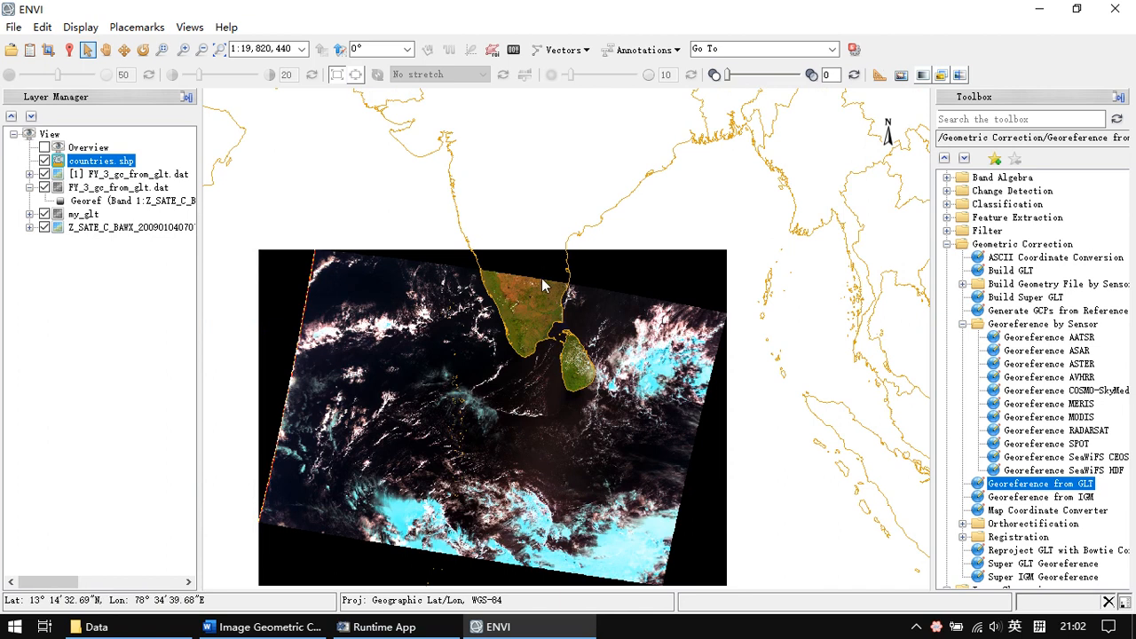
scroll(534, 281, down, 2)
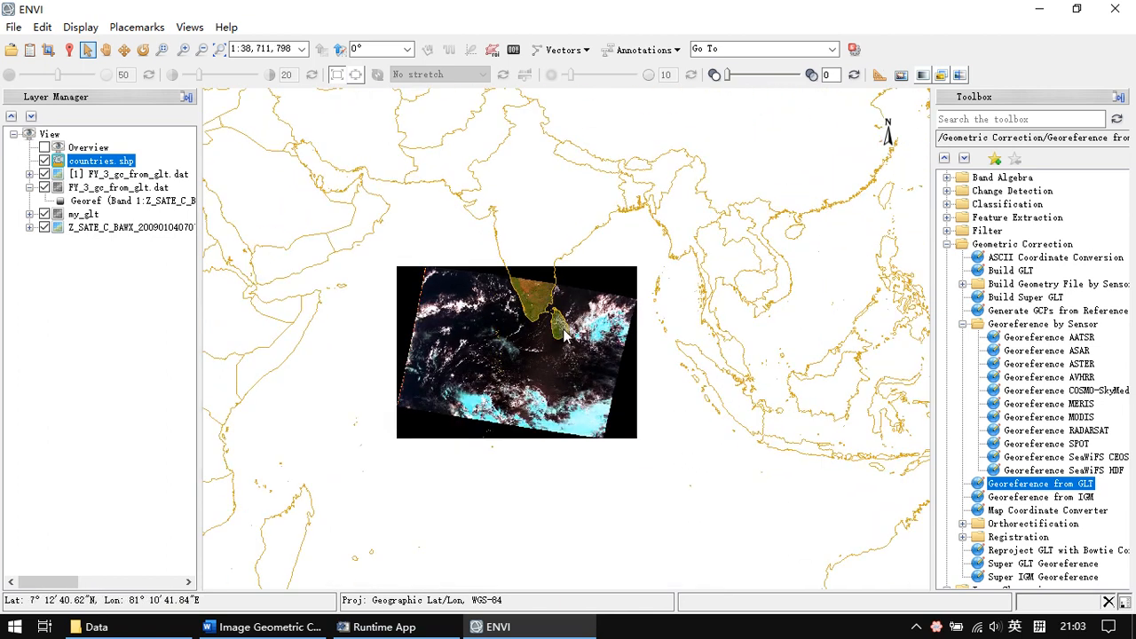
- Compare the uncorrected source image with the country boundaries, leaving only the boundaries and the georeferenced colour composite displayed
click(46, 174)
click(45, 187)
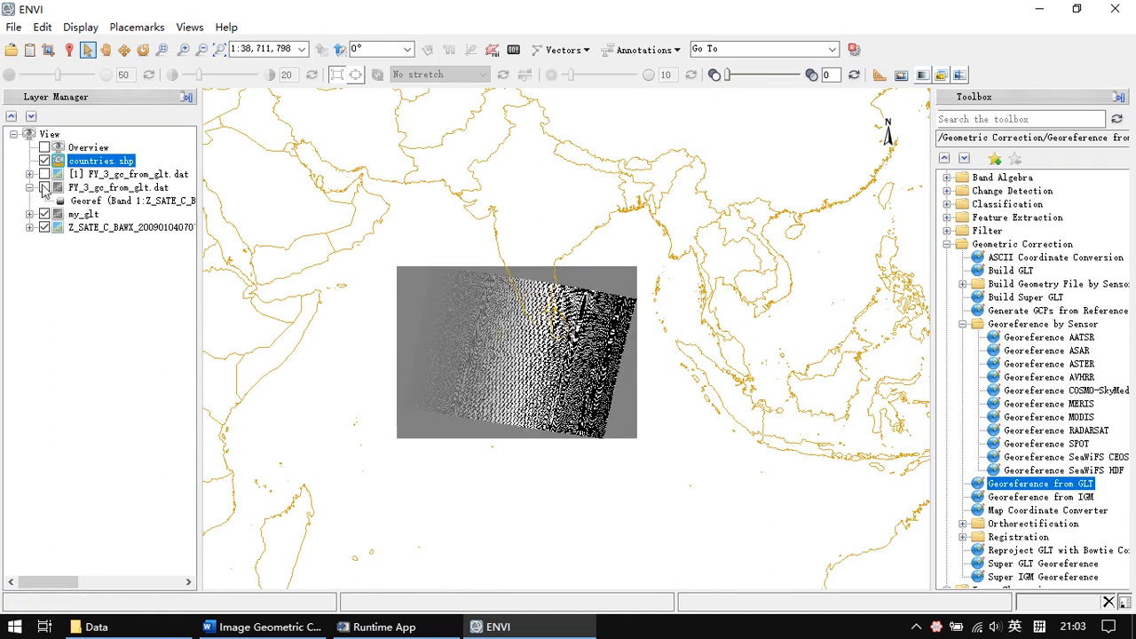
click(45, 187)
click(46, 187)
click(46, 214)
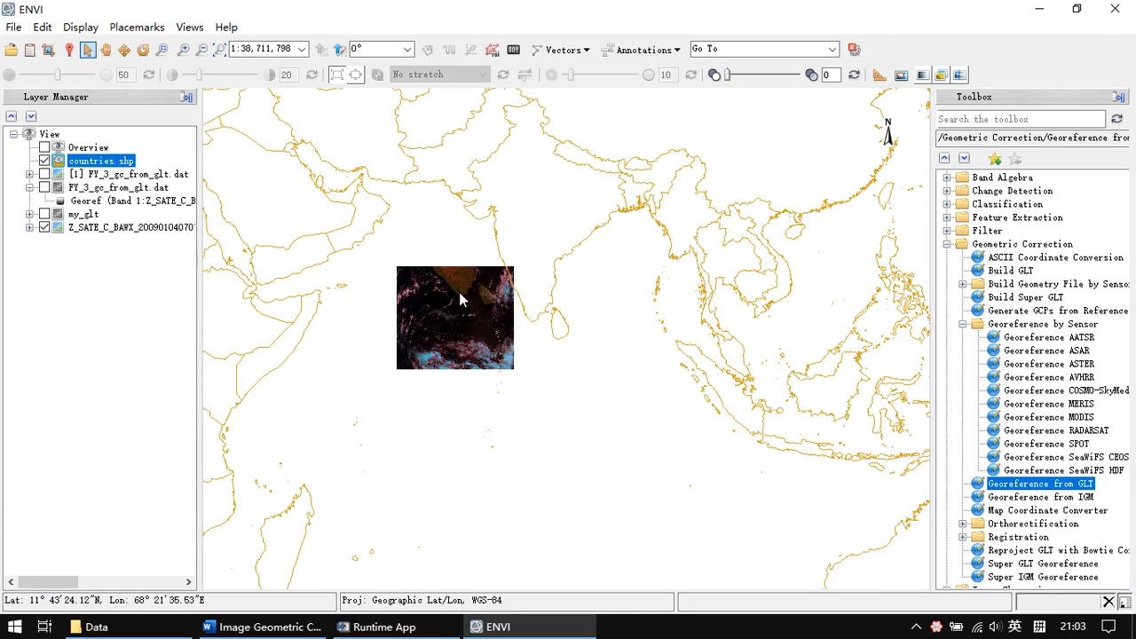
click(46, 228)
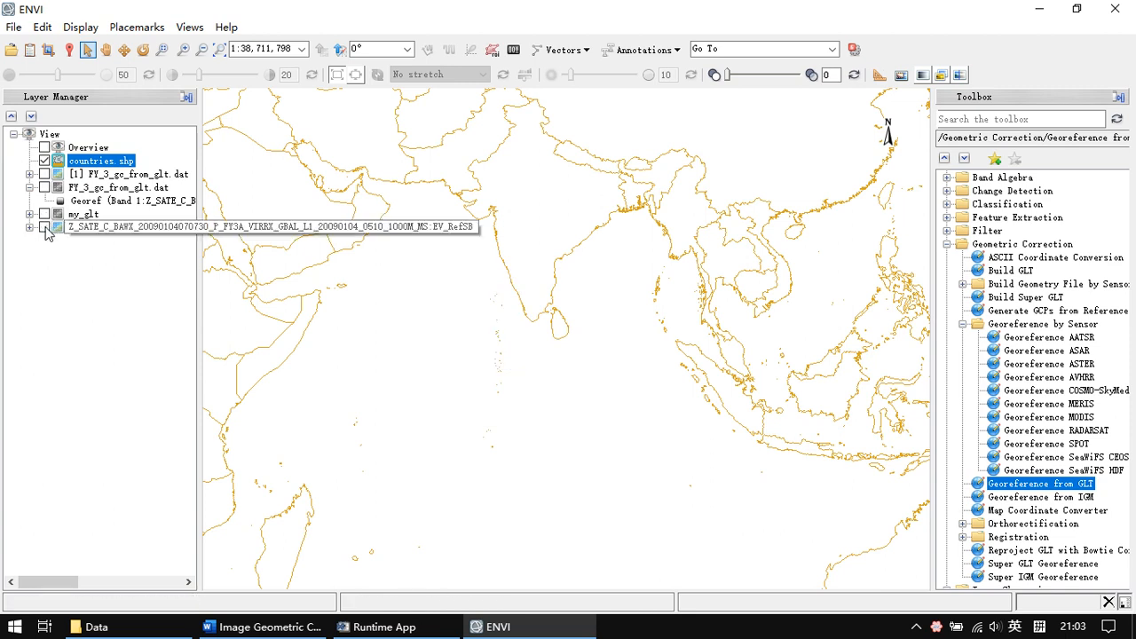
click(46, 228)
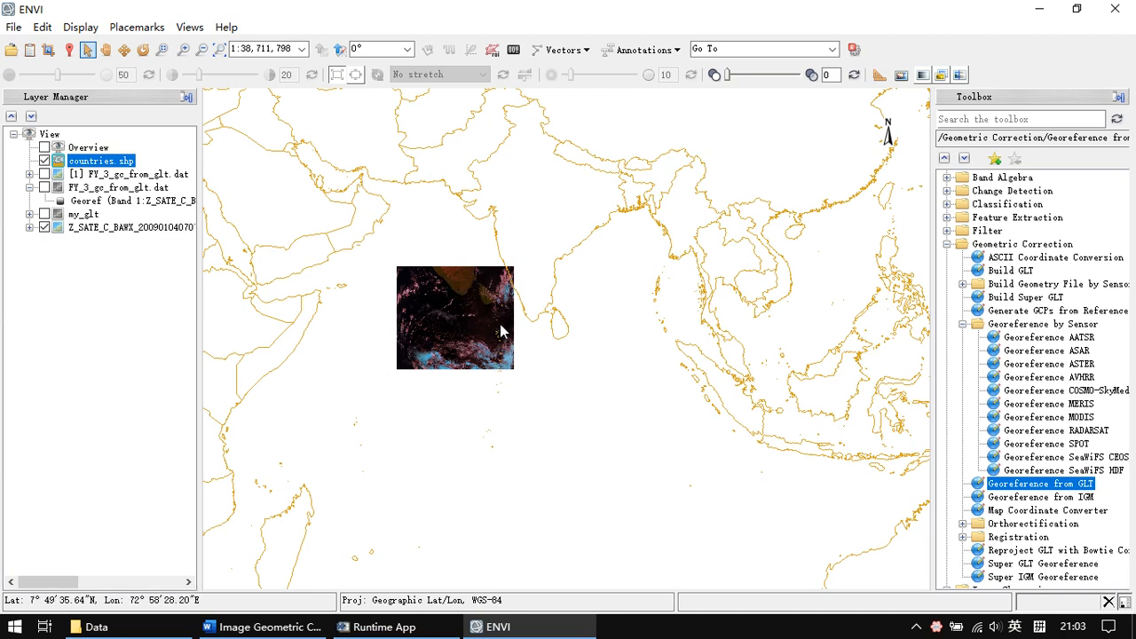
click(45, 228)
click(45, 174)
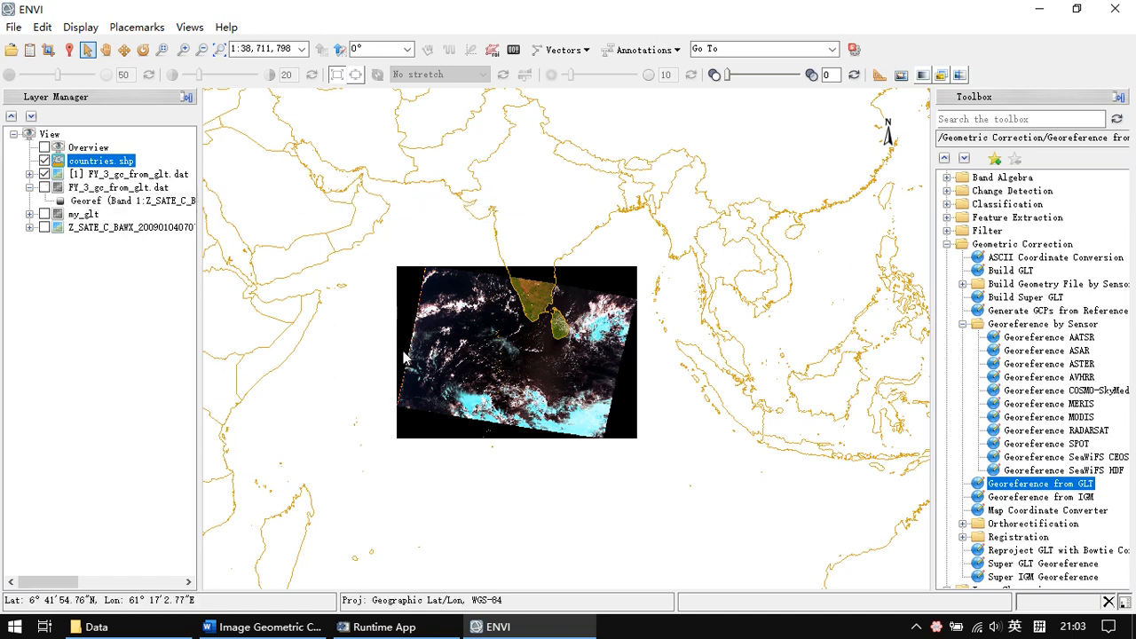
- Switch to File Explorer, open the 3 Image to Image data folder and locate bldr_sp.img and bldr_tm.img
mouse_move(205, 611)
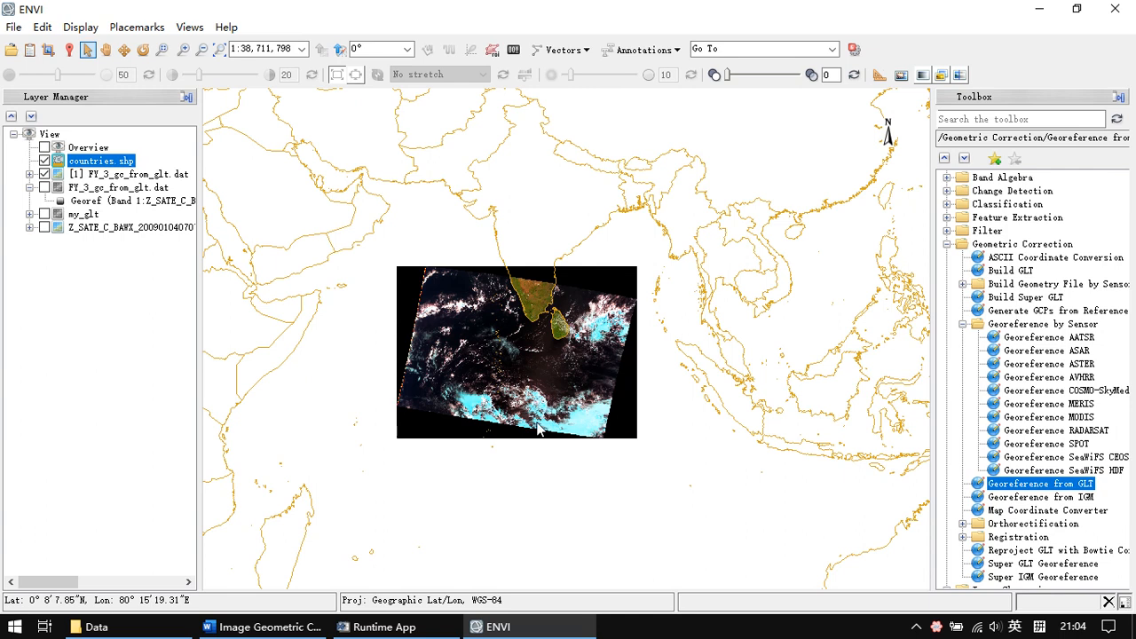
click(97, 627)
click(227, 143)
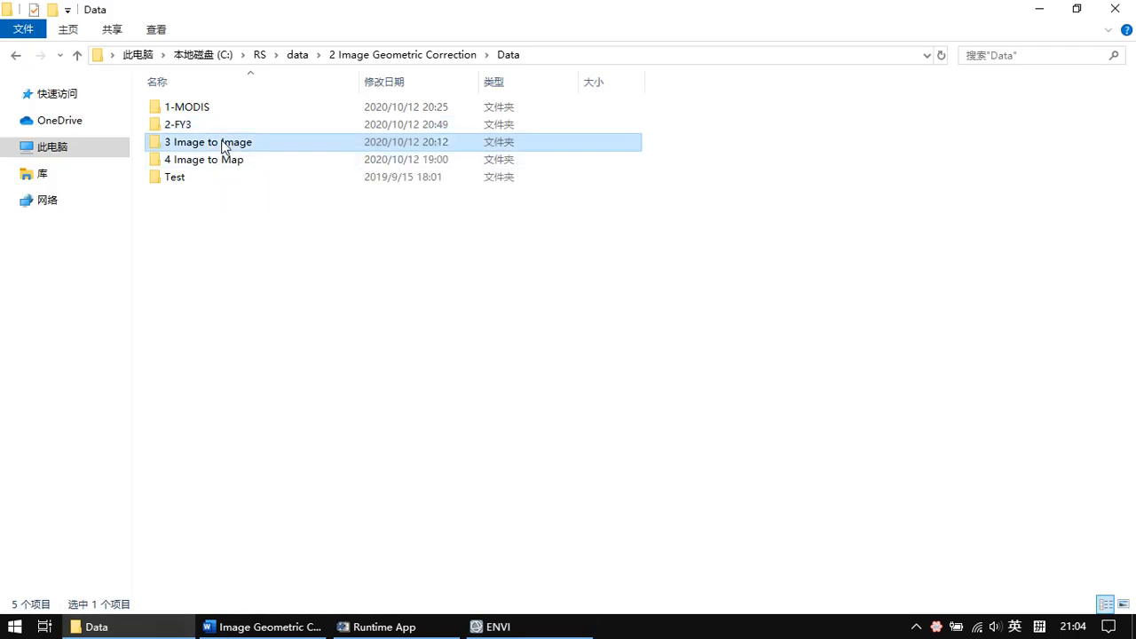
double_click(206, 147)
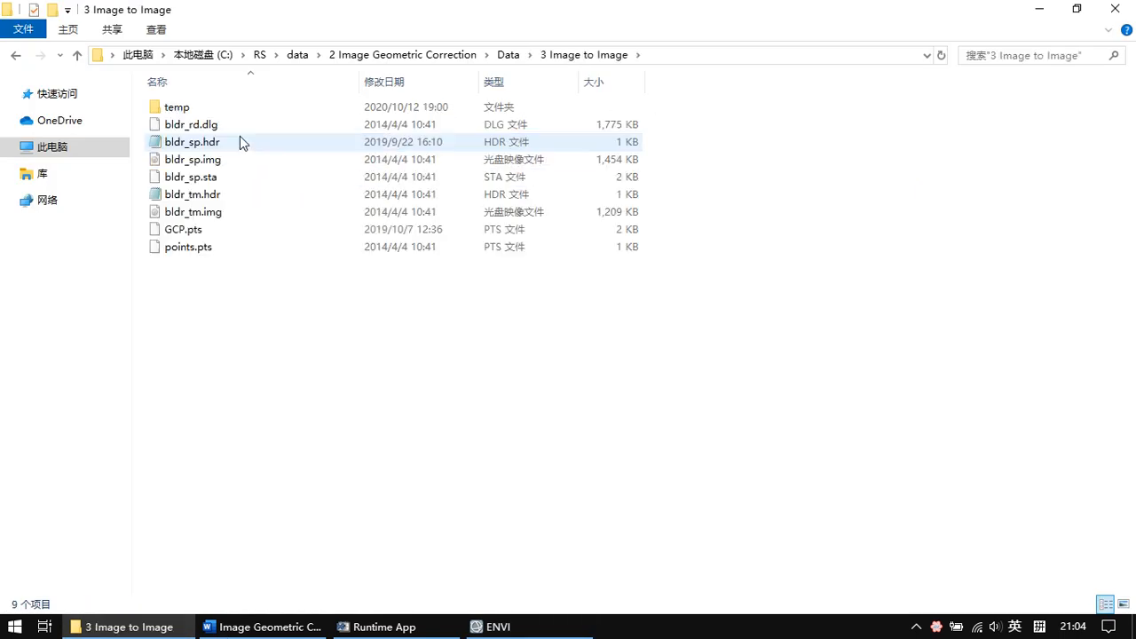
click(217, 165)
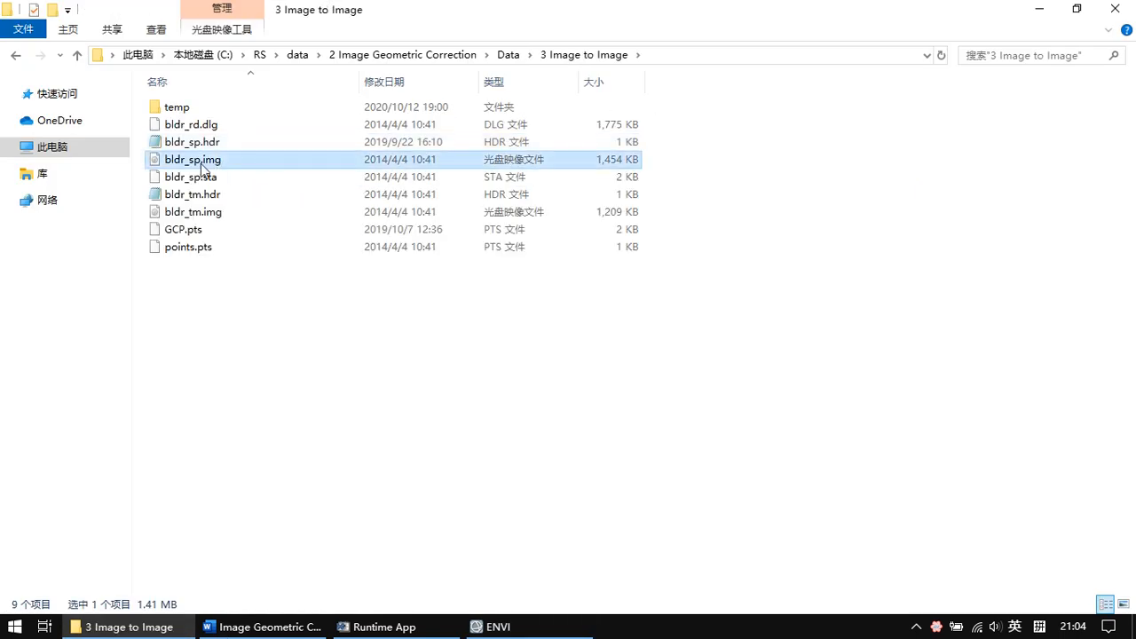
click(224, 213)
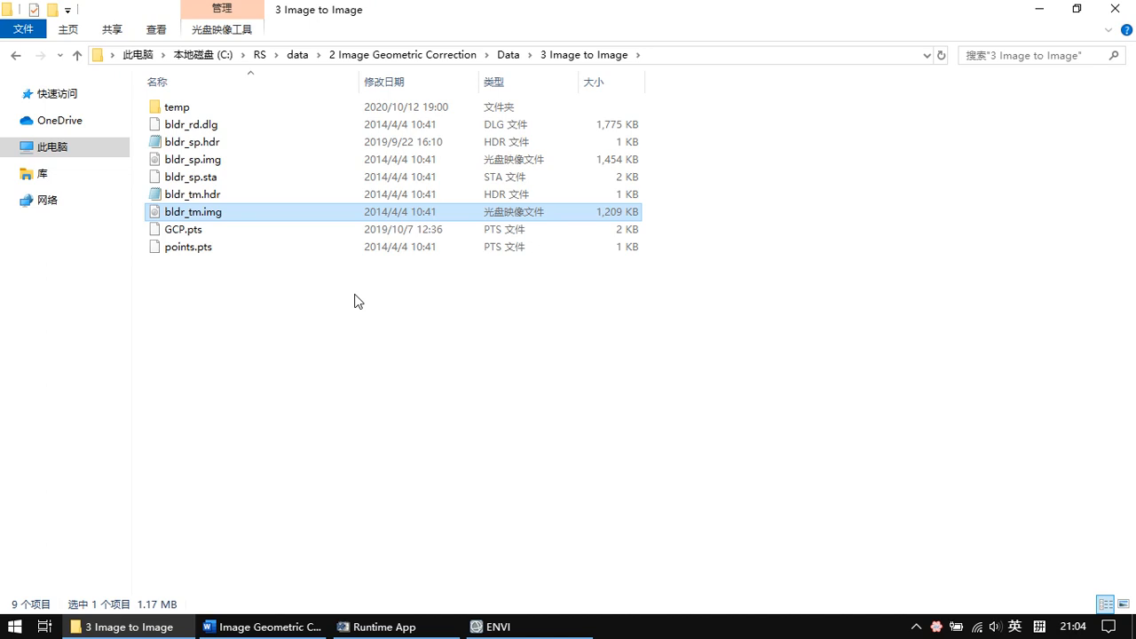
- Minimise the ENVI, File Explorer and Word windows to clear the desktop
click(512, 622)
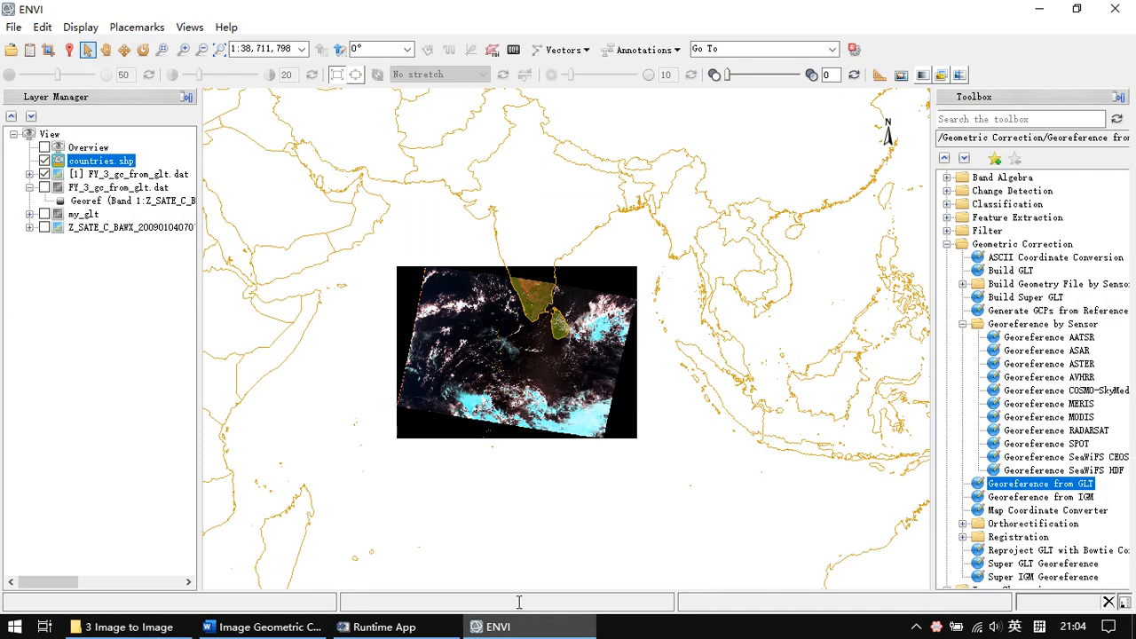
click(1040, 8)
click(1039, 11)
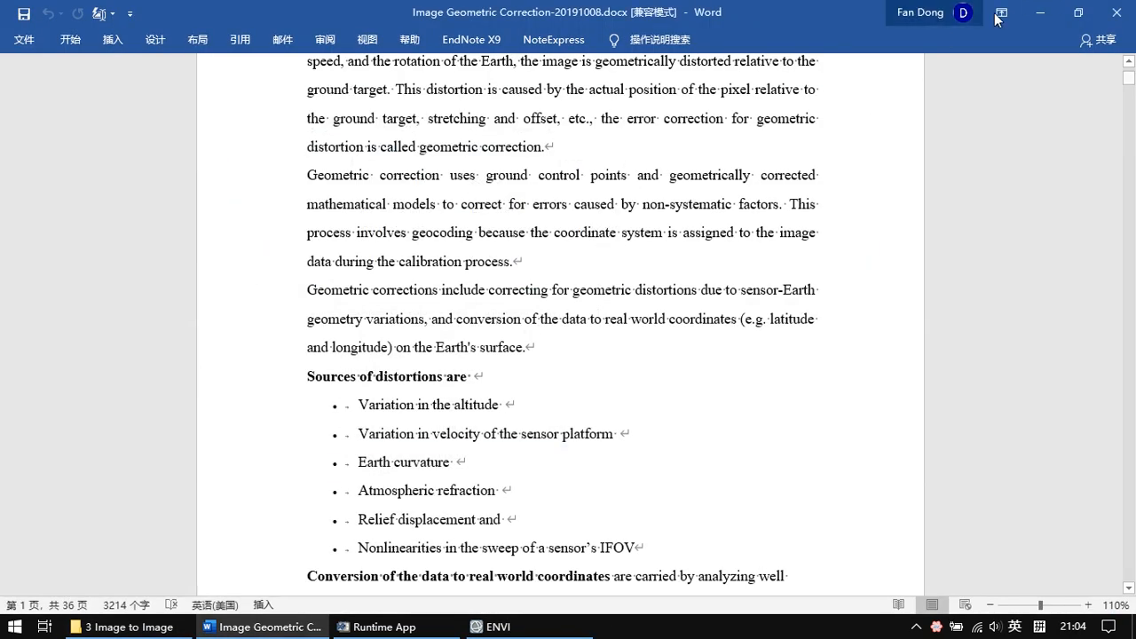
click(1039, 11)
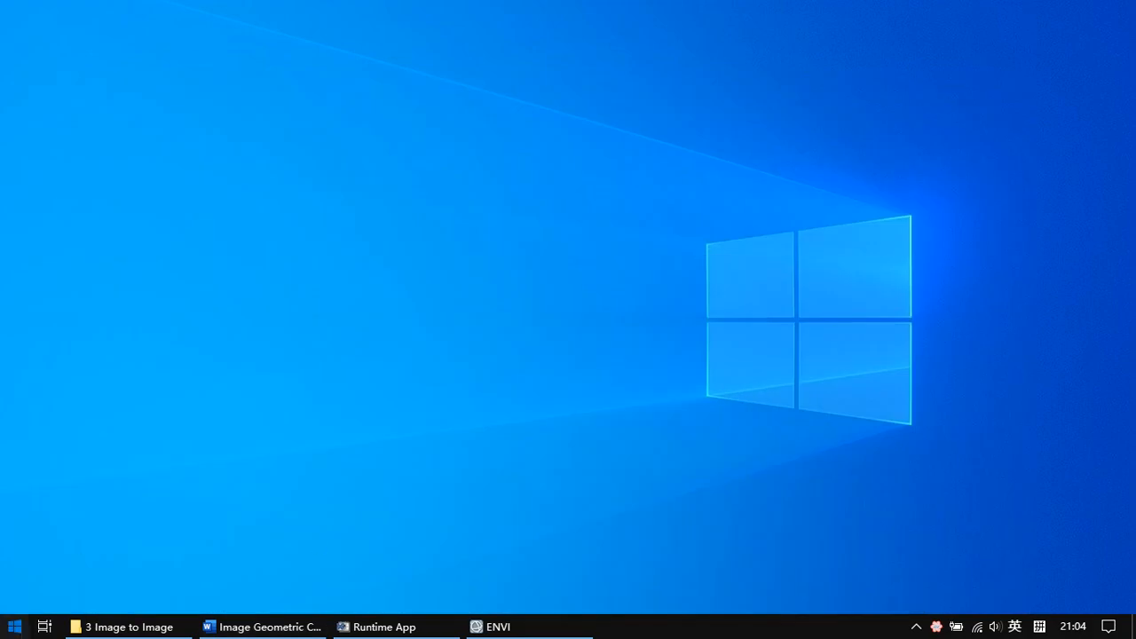
- Launch ENVI Classic 5.3 (64-bit) from the ENVI 5.3 program group
click(14, 626)
scroll(127, 429, down, 1)
scroll(126, 430, down, 3)
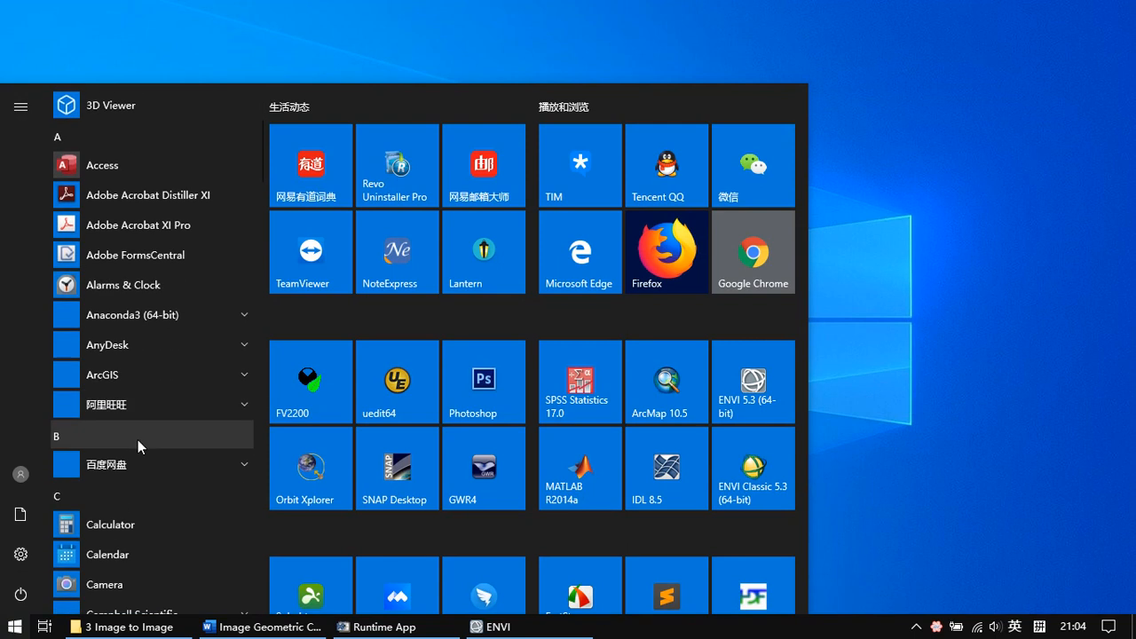
scroll(214, 473, down, 3)
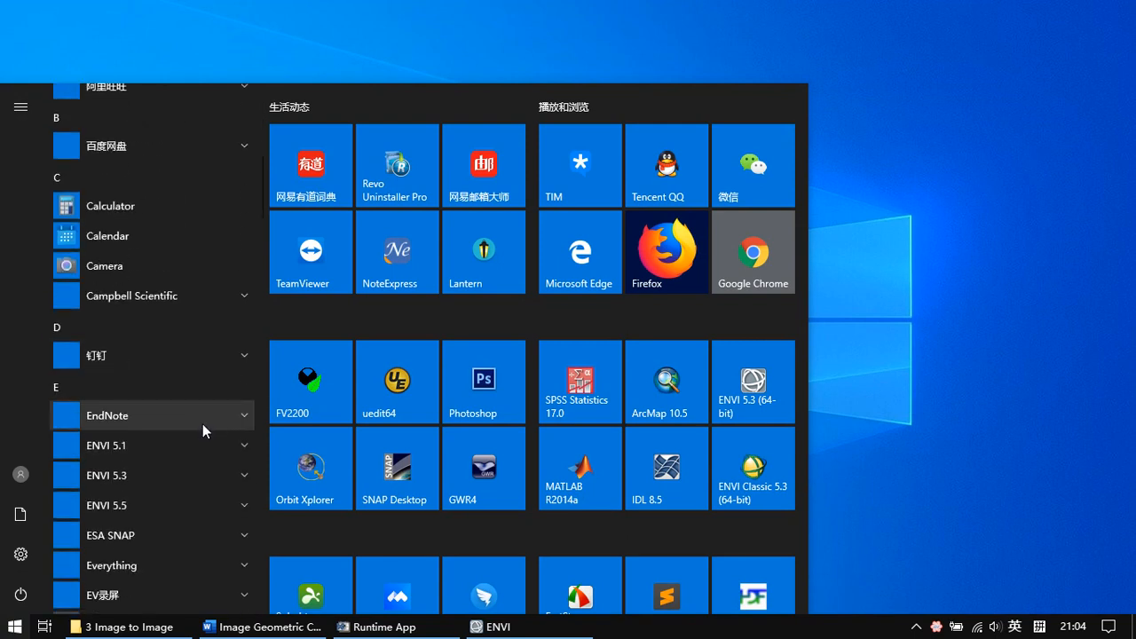
scroll(200, 408, down, 2)
click(205, 317)
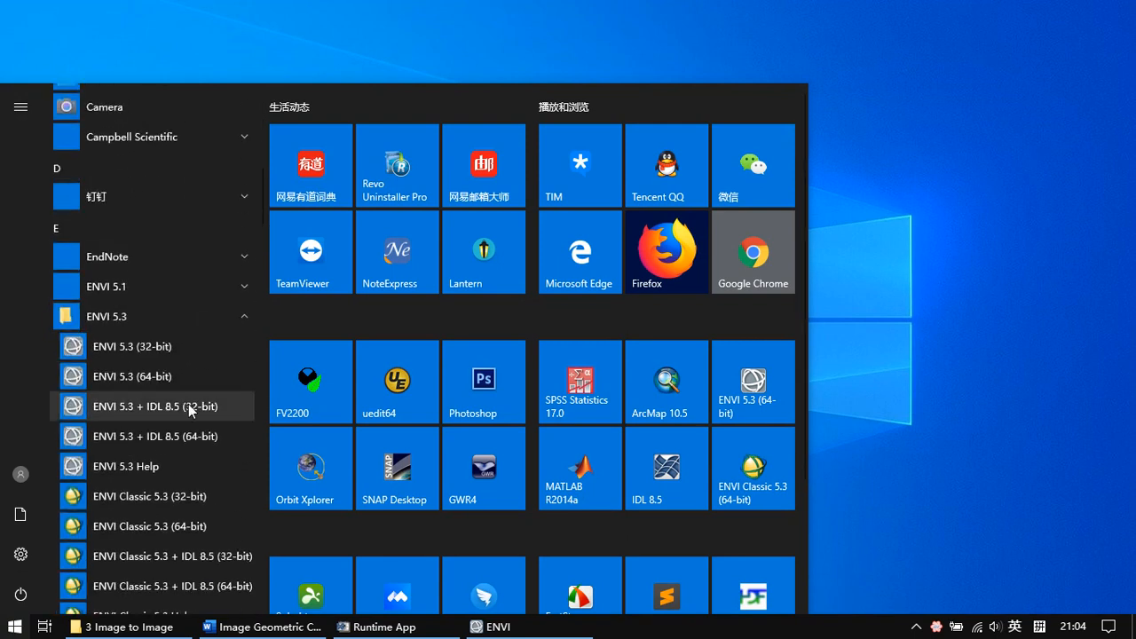
scroll(203, 418, down, 1)
click(149, 452)
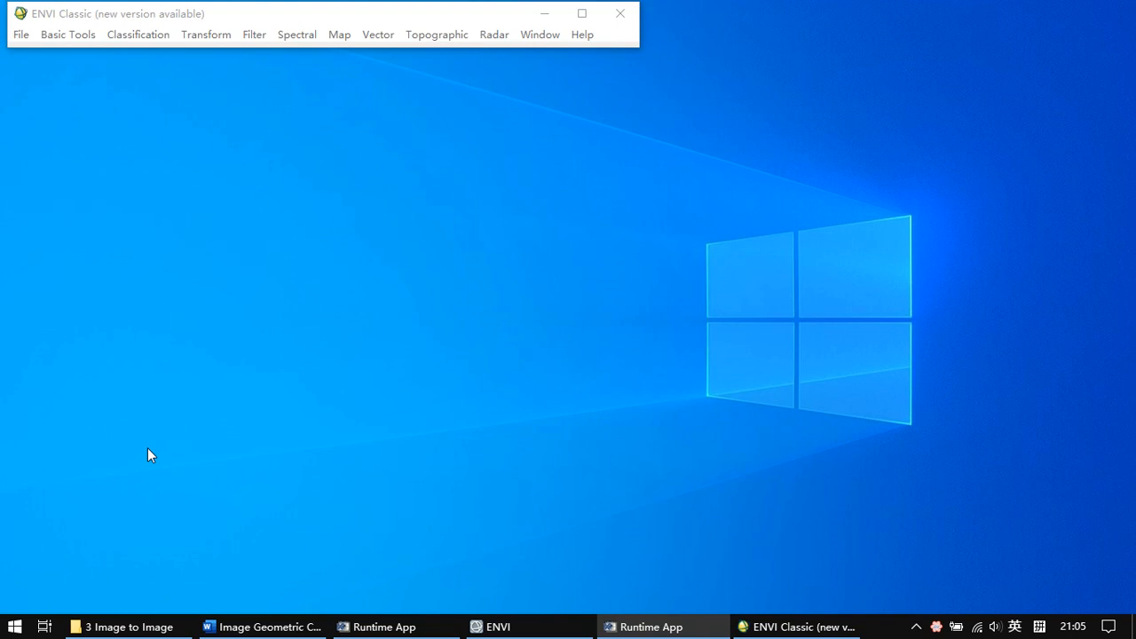
click(410, 21)
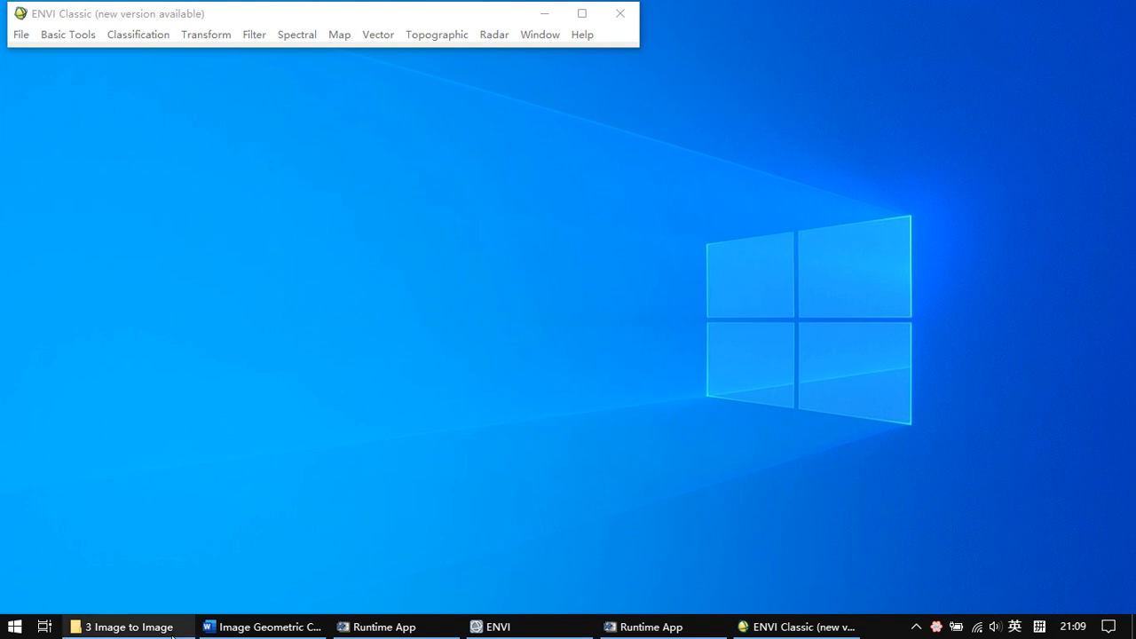
- Review the SPOT and TM image files in the 3 Image to Image folder, and return to ENVI Classic
click(129, 626)
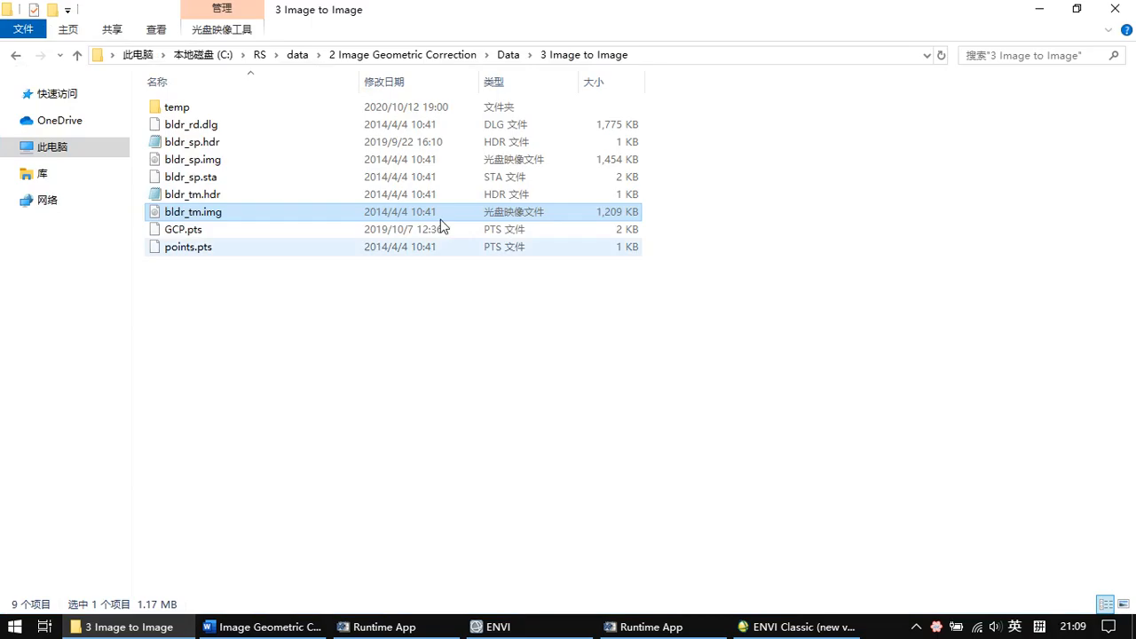
click(265, 161)
click(245, 215)
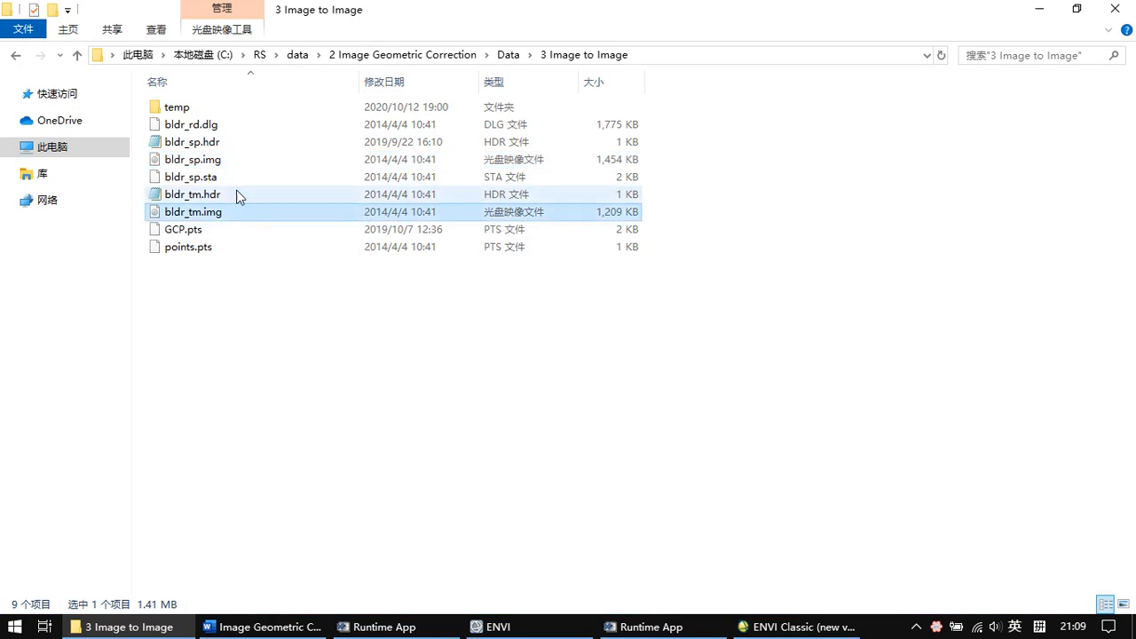
click(1055, 9)
- Start opening an image file and browse to C:\RS\data\2 Image Geometric Correction\Data\3 Image to Image
click(22, 34)
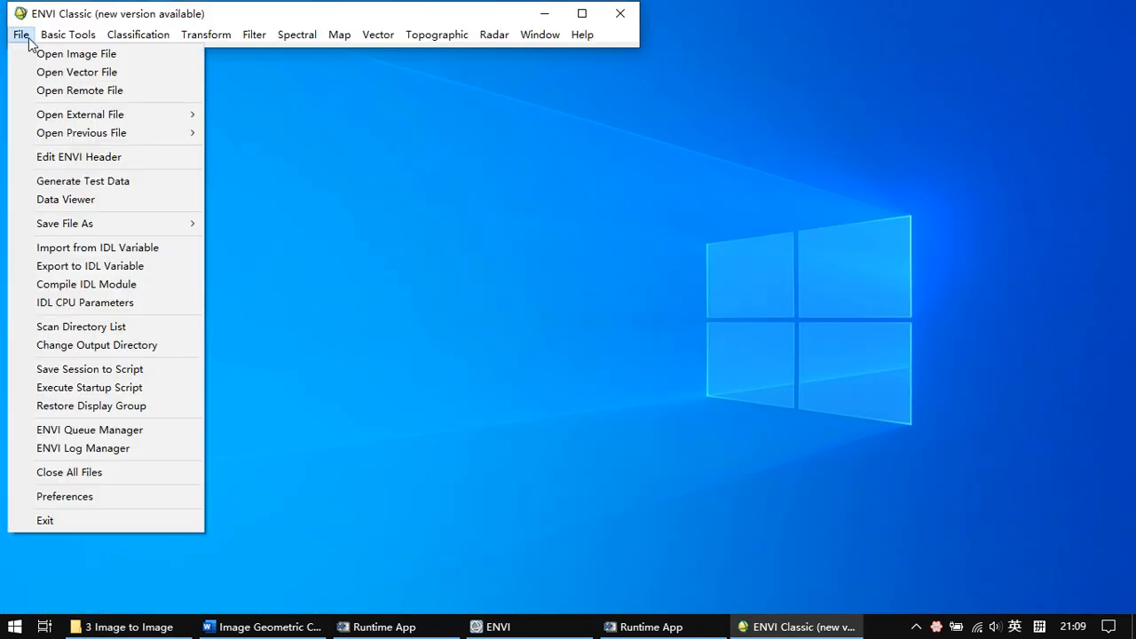
mouse_move(67, 35)
mouse_move(22, 34)
click(40, 55)
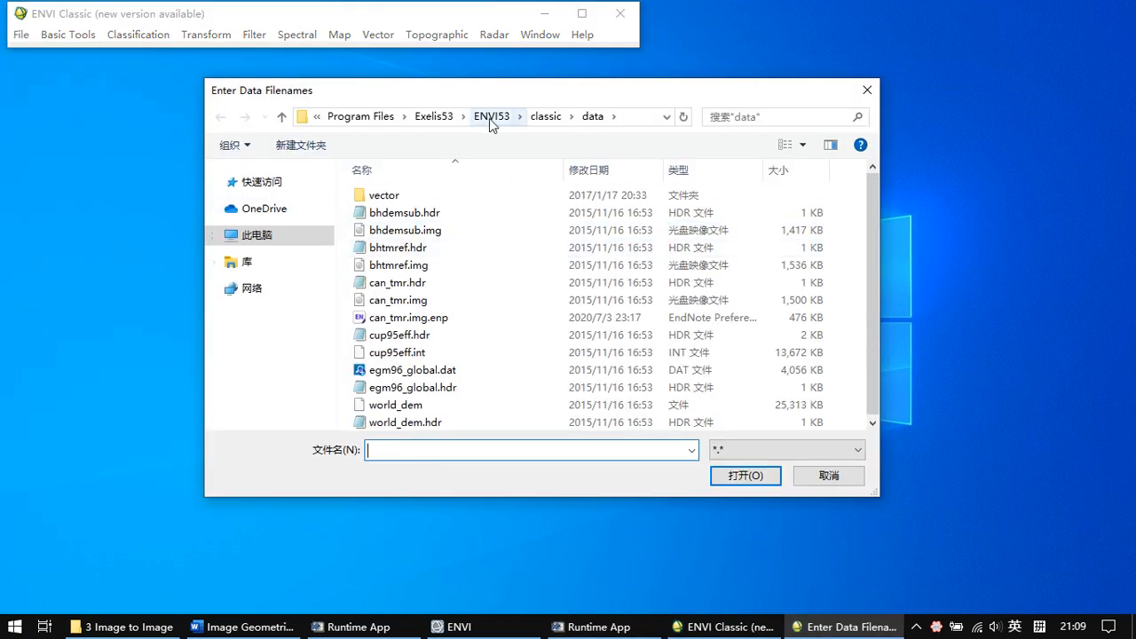
click(268, 237)
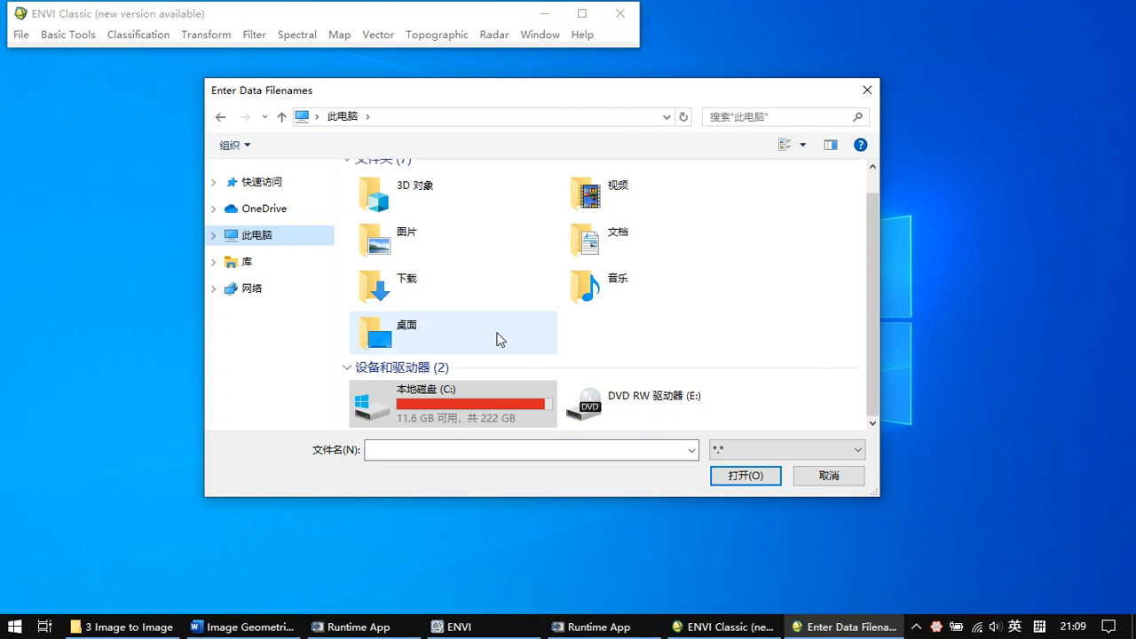
double_click(454, 390)
scroll(465, 337, down, 4)
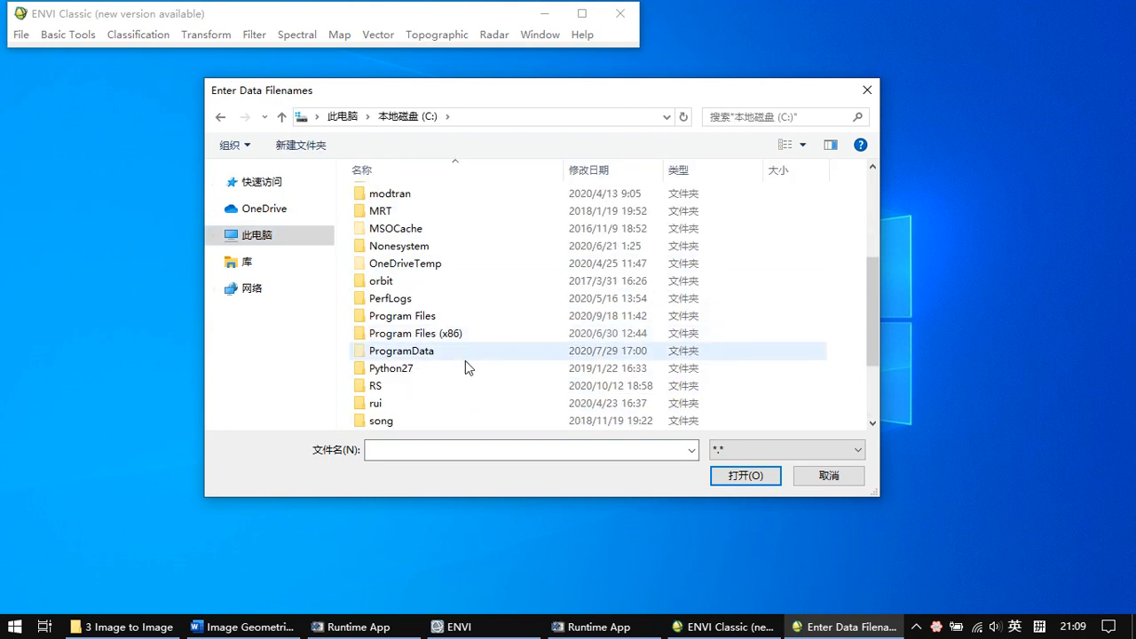
double_click(412, 389)
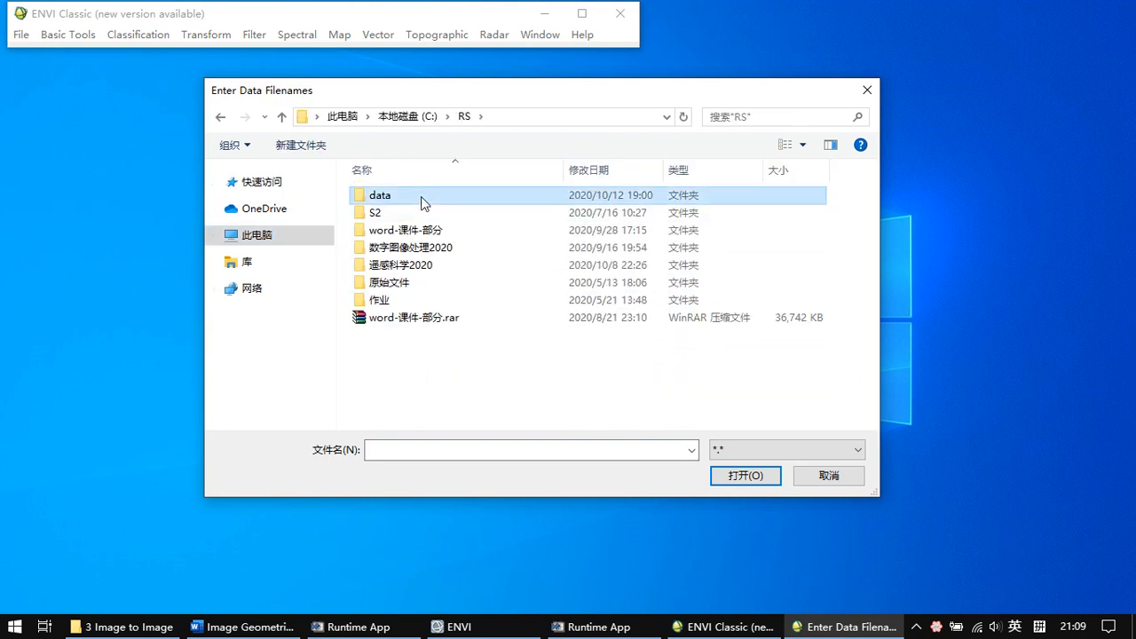
double_click(419, 197)
click(459, 219)
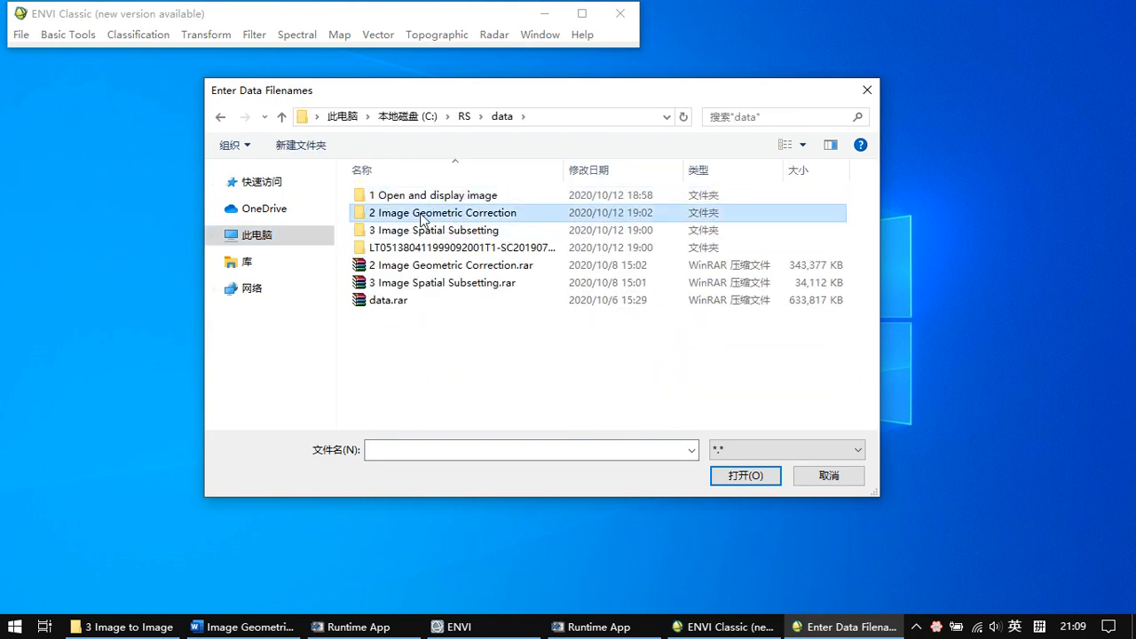
double_click(441, 220)
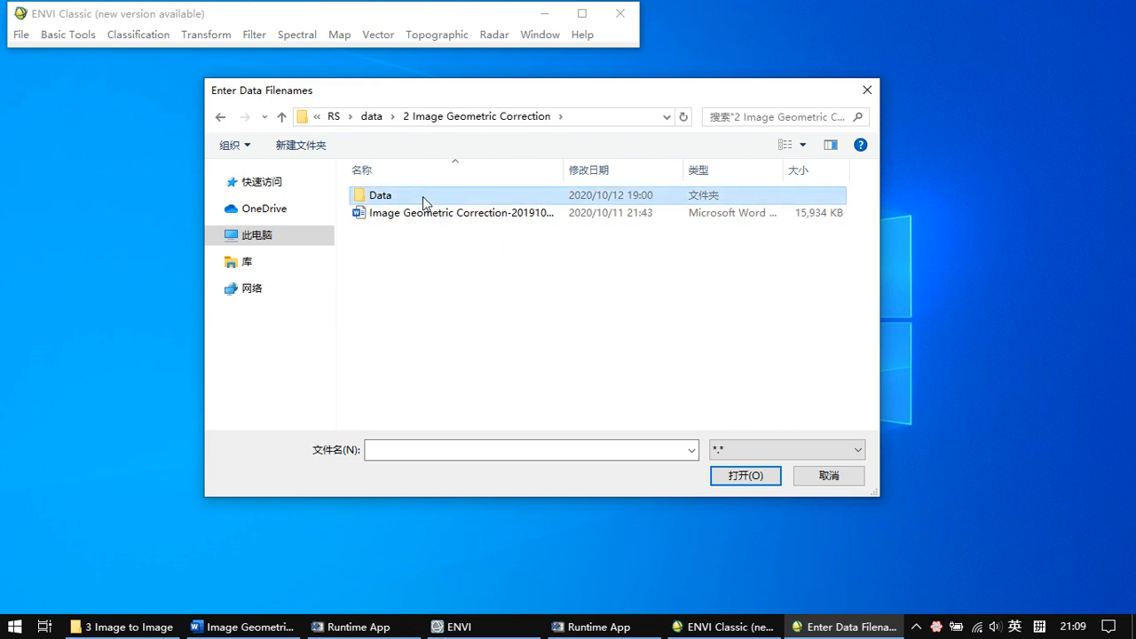
double_click(424, 197)
click(393, 233)
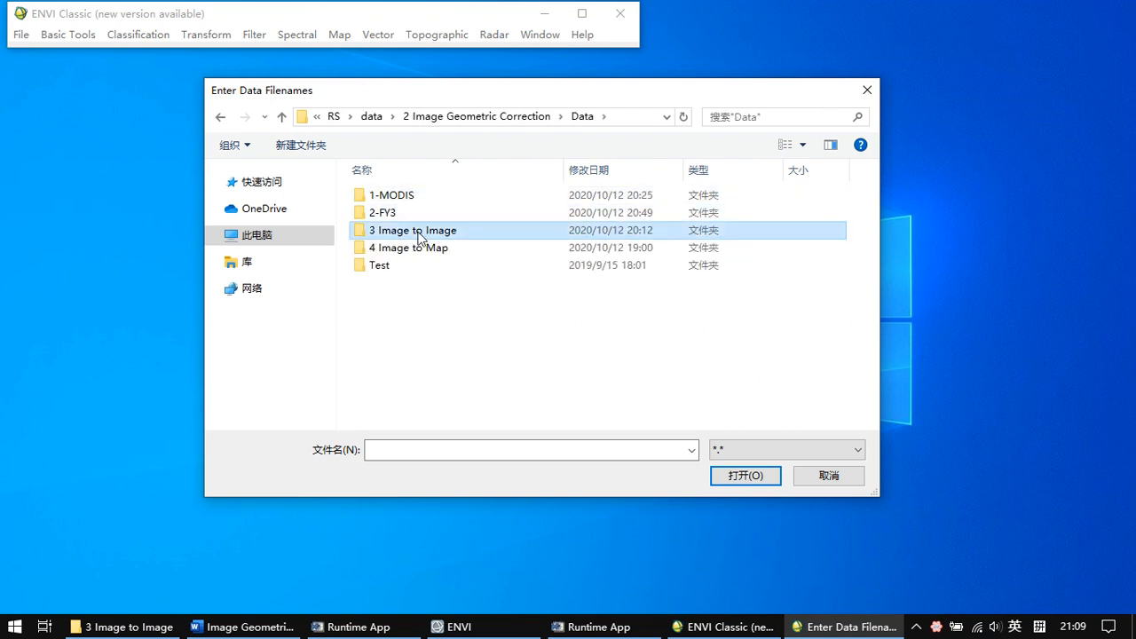
double_click(395, 233)
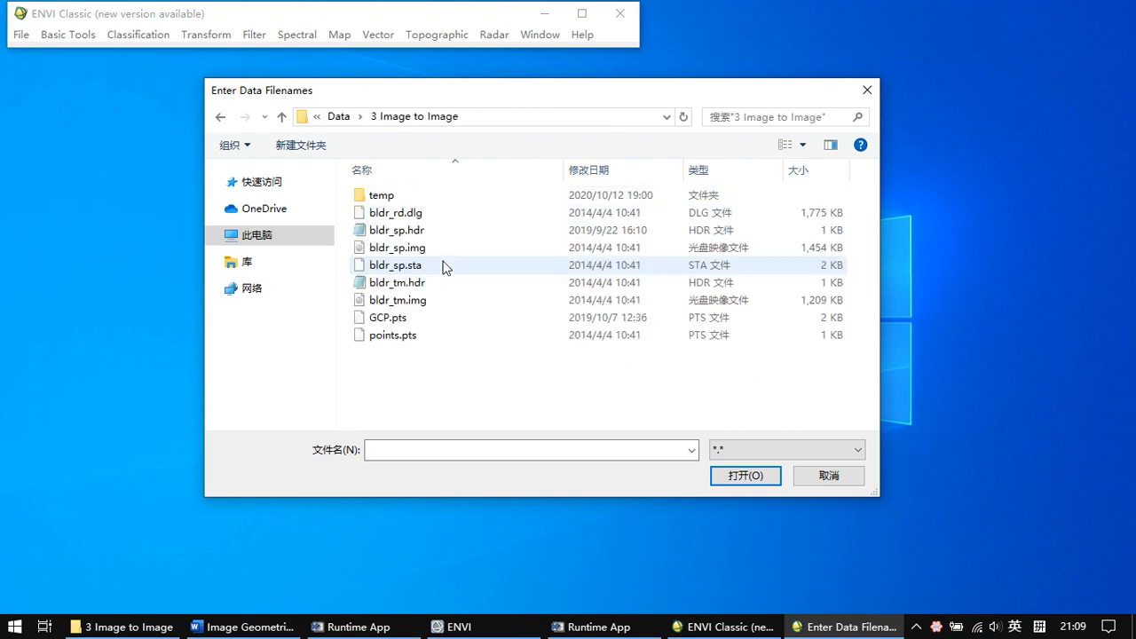
- Open bldr_sp.img and bldr_tm.img together
click(392, 253)
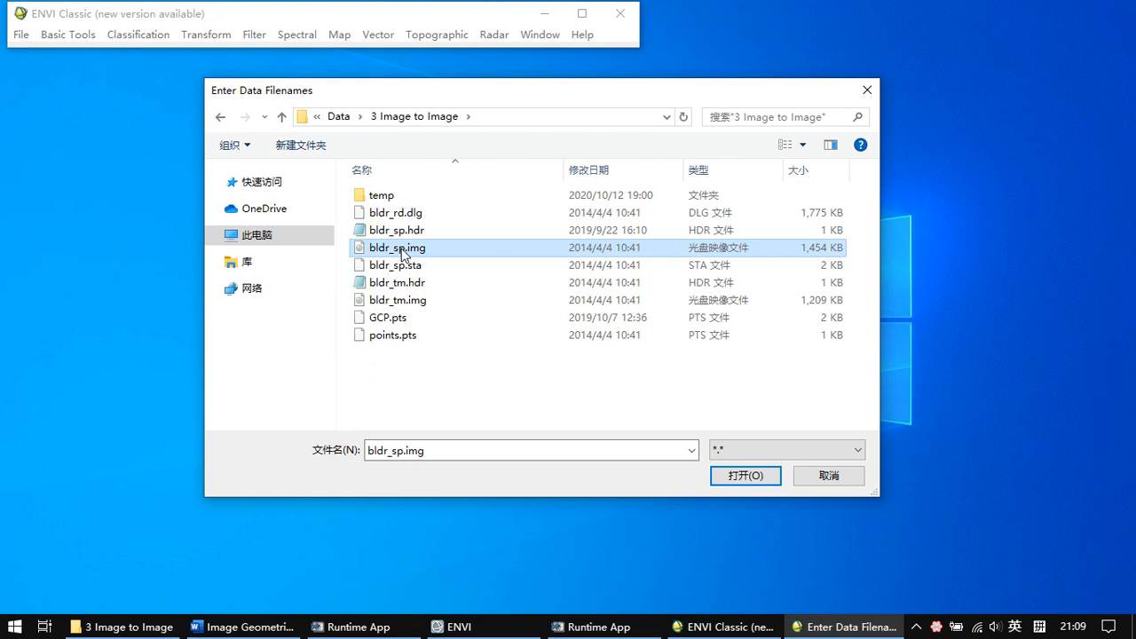
ctrl+click(417, 300)
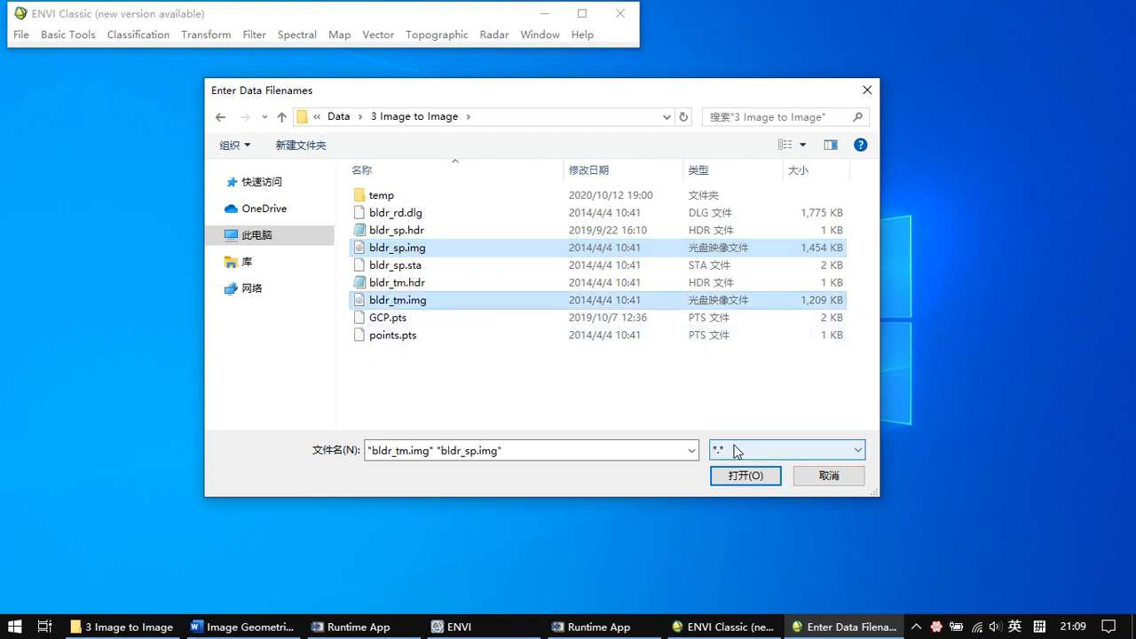
click(735, 475)
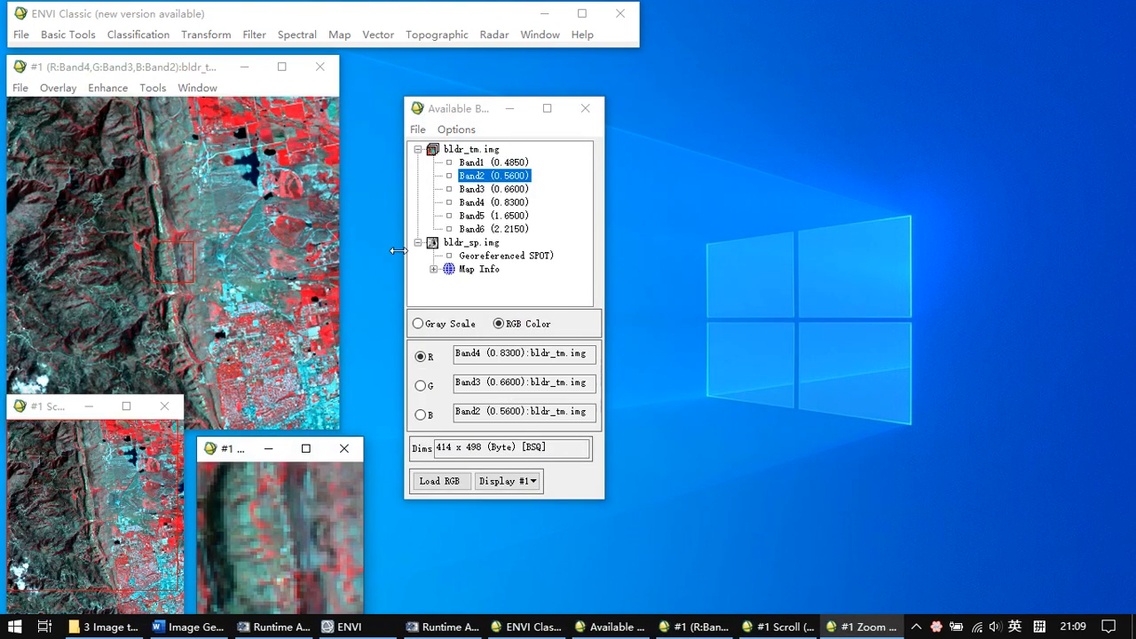
- Reposition and widen the Available Bands List and expand the Map Info of bldr_sp.img
drag(452, 108, 434, 94)
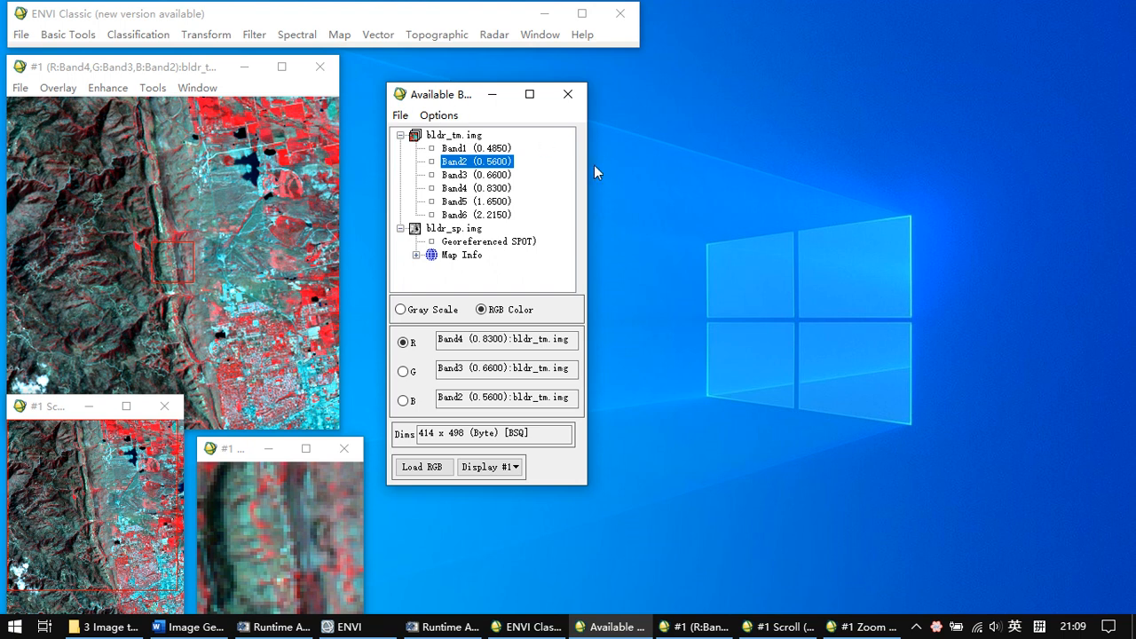
drag(589, 166, 619, 164)
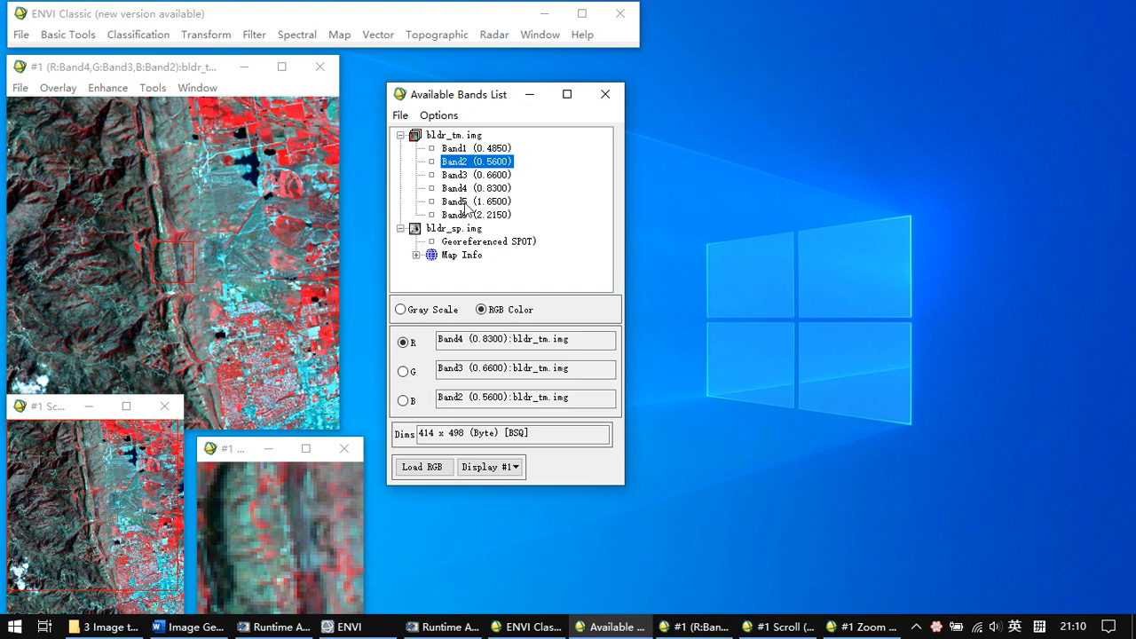
click(454, 257)
click(416, 255)
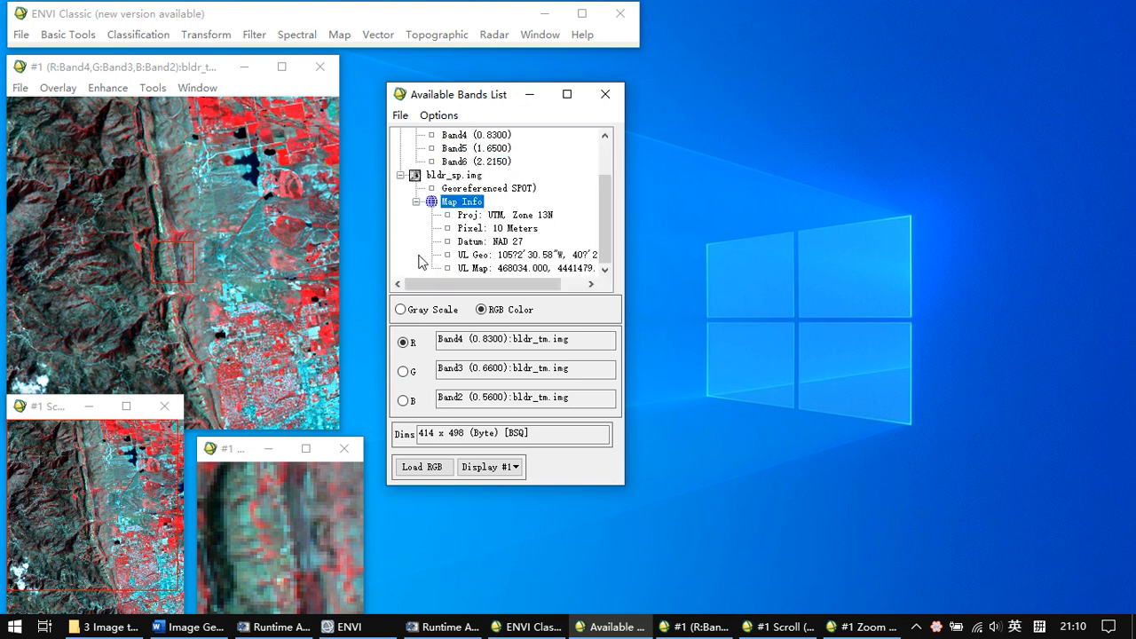
- Lengthen the Available Bands List to show all bands and the full Map Info of bldr_sp.img
drag(520, 485, 525, 543)
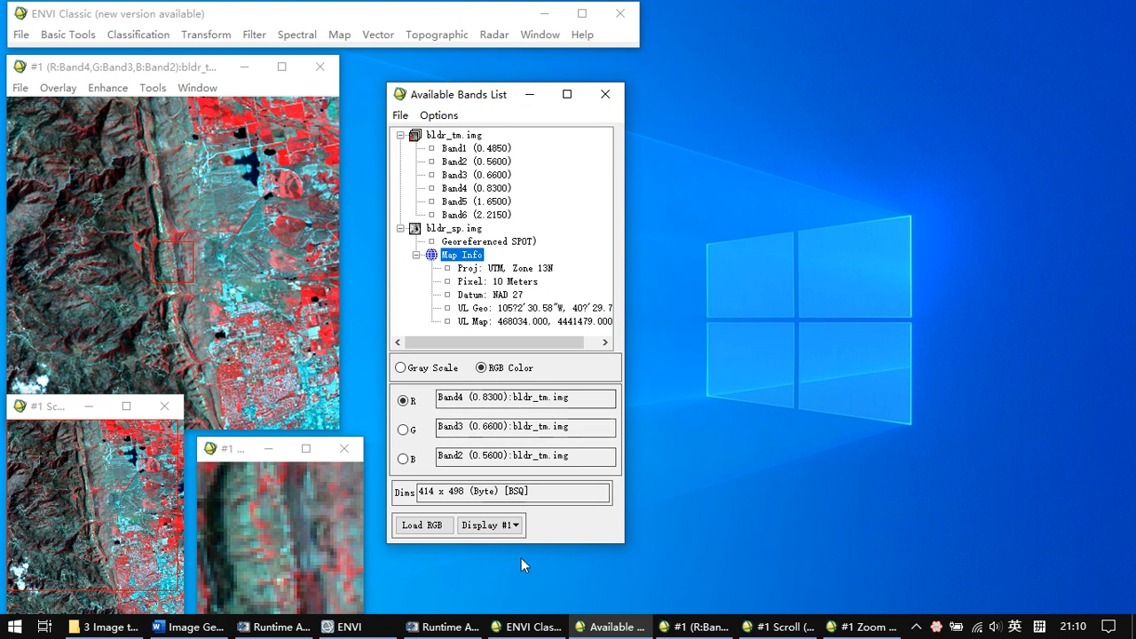
drag(525, 548, 525, 577)
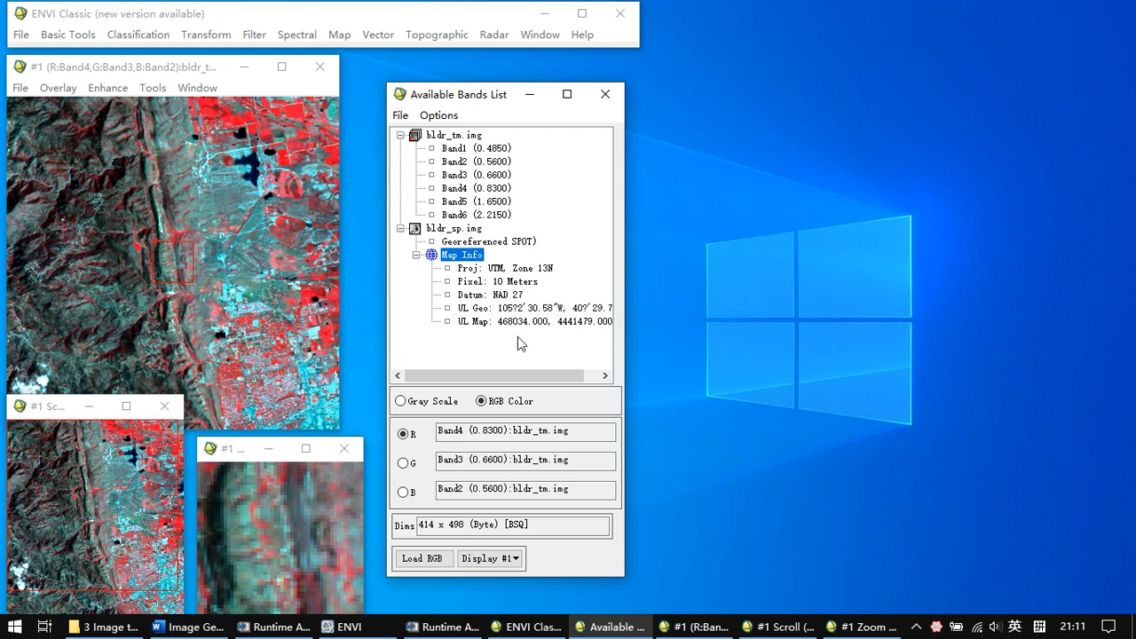
double_click(475, 260)
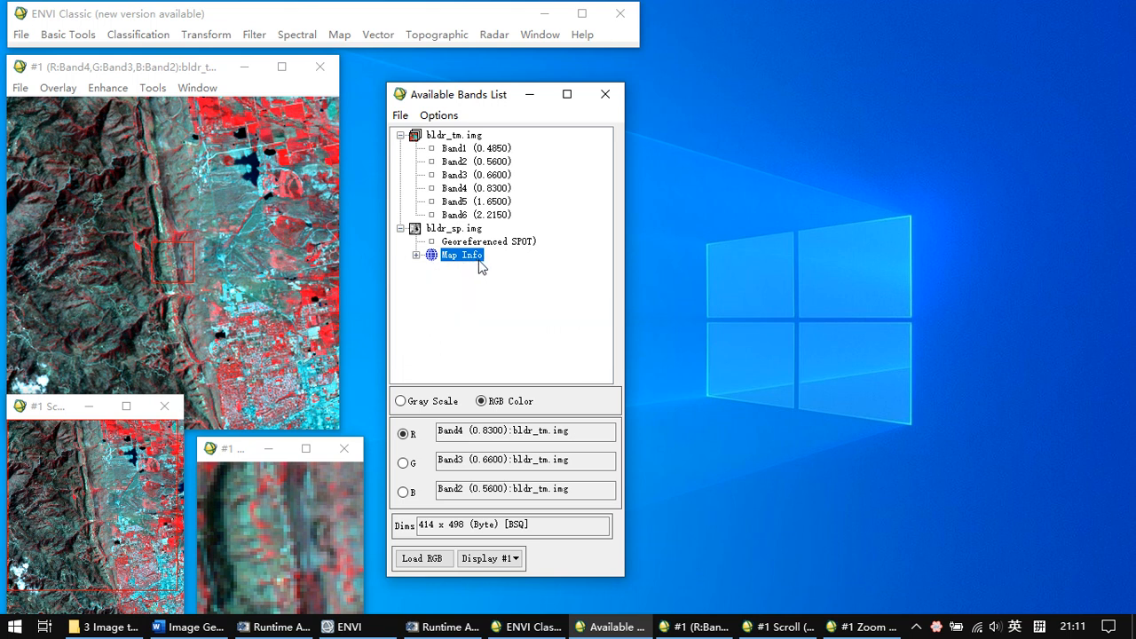
click(417, 255)
- Review the header information of bldr_sp.img beside the bands list, and close it without editing
click(460, 233)
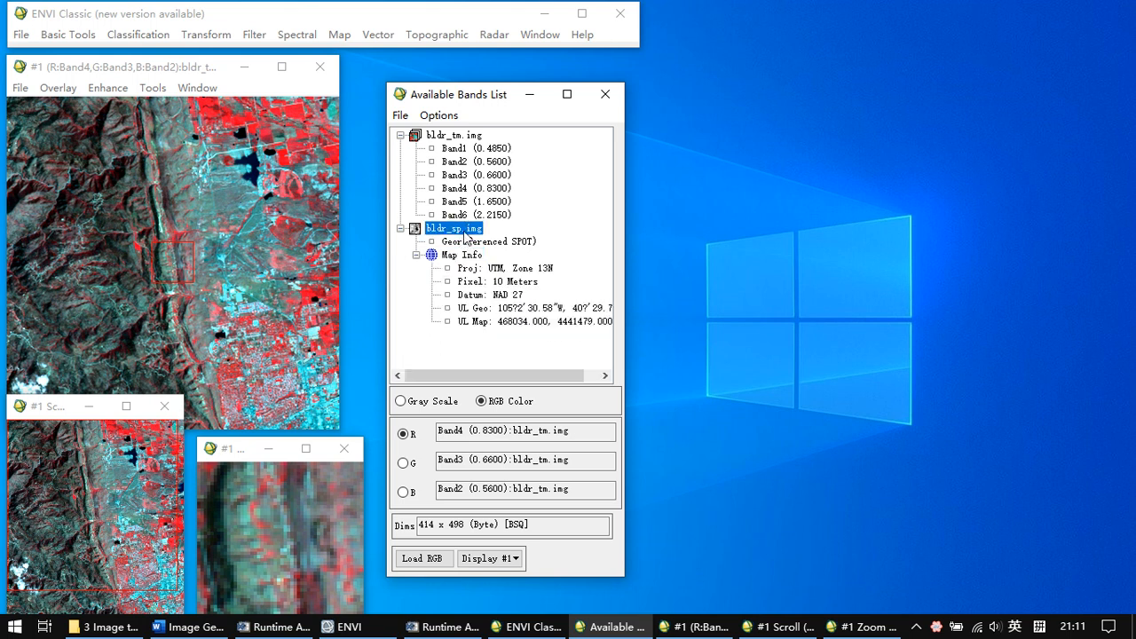
double_click(461, 235)
click(400, 229)
right_click(457, 232)
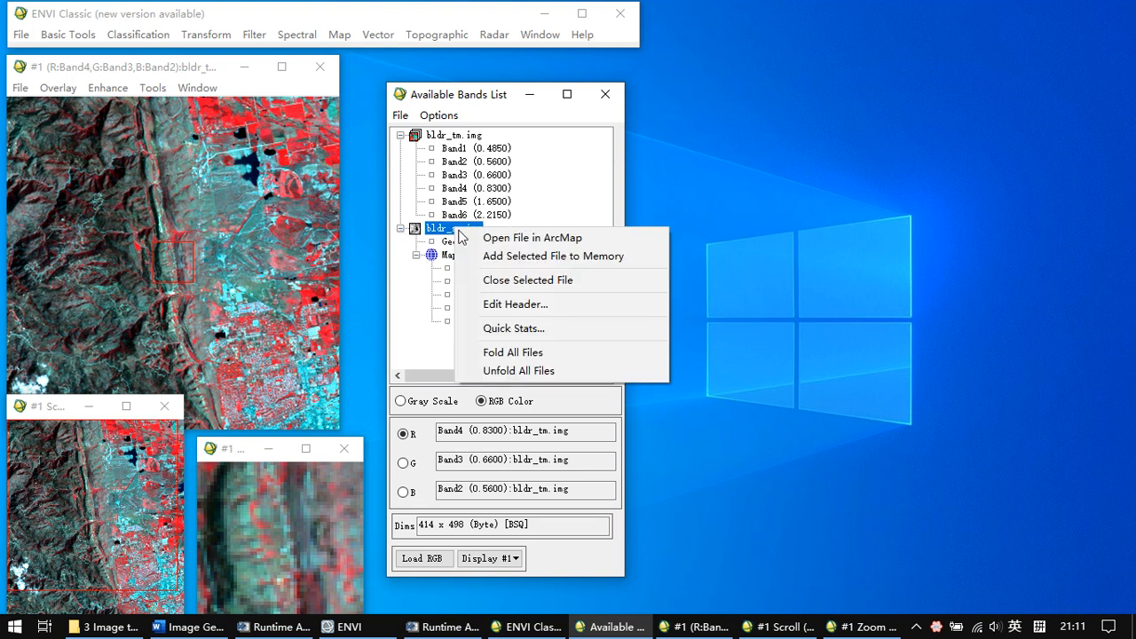
click(515, 305)
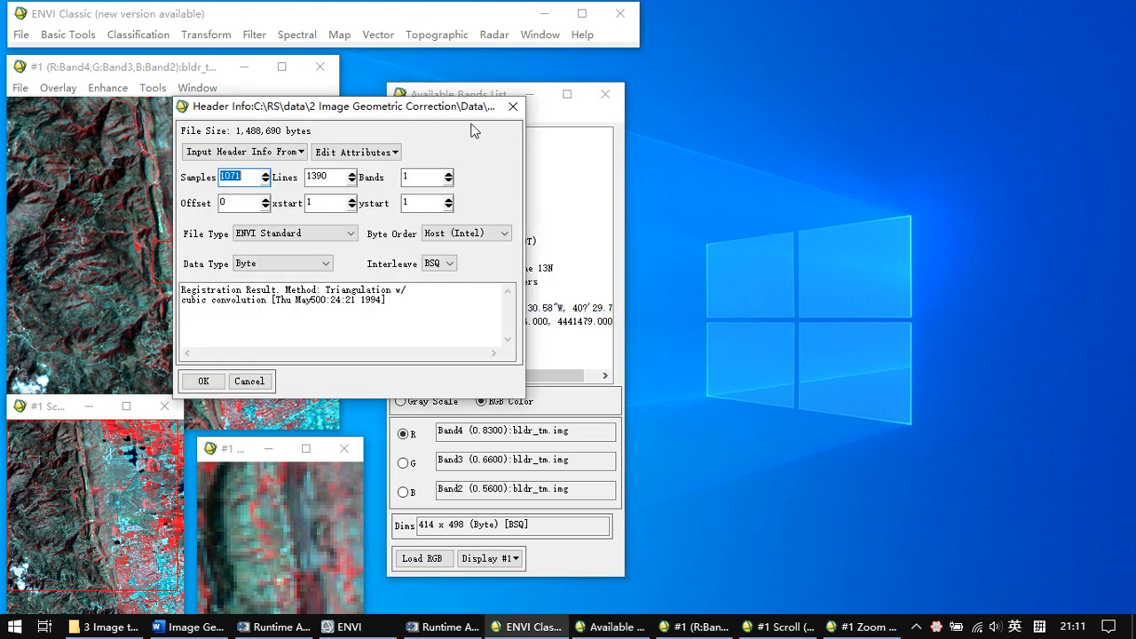
drag(436, 114, 858, 149)
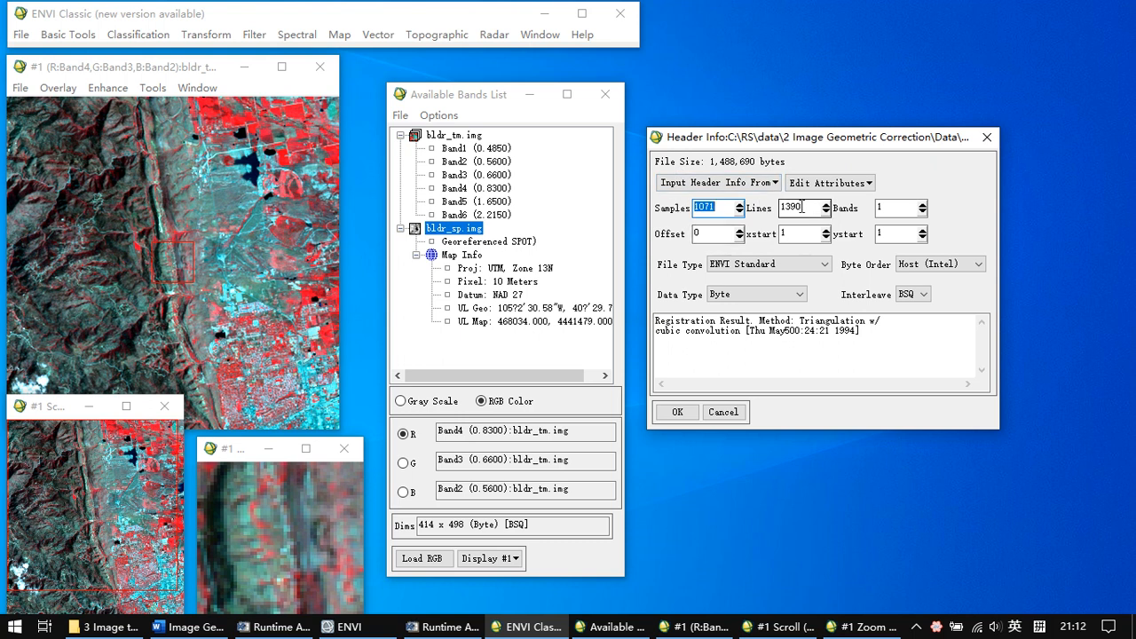
click(986, 137)
- Review the map information of bldr_sp.img, including tie point, projection and pixel size, and accept it without changes
right_click(456, 257)
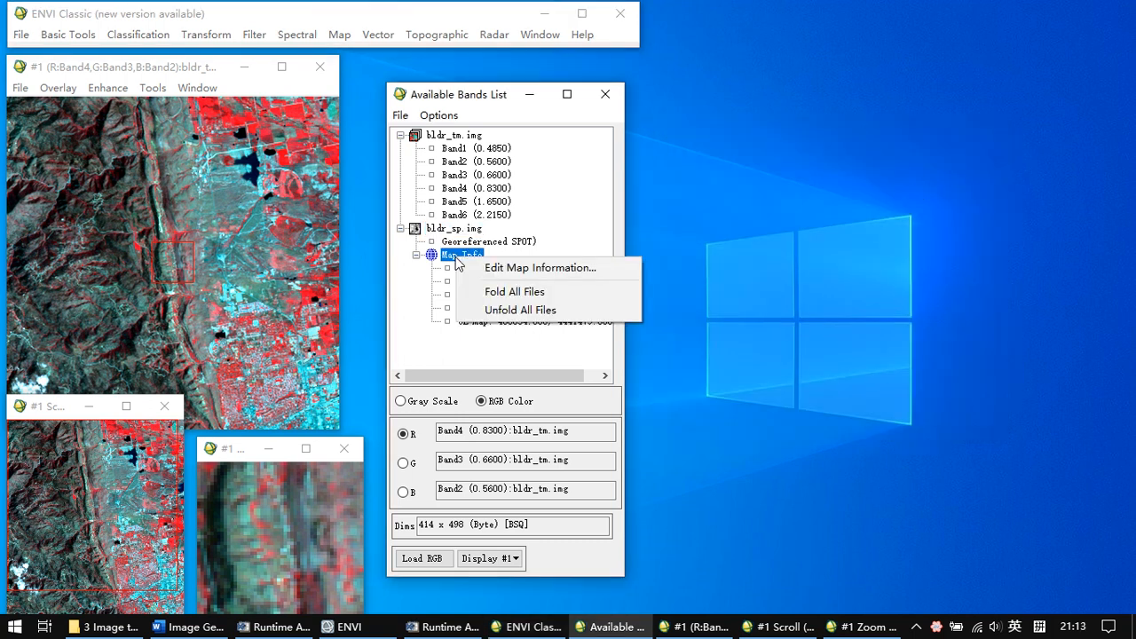
click(527, 275)
drag(476, 48, 747, 125)
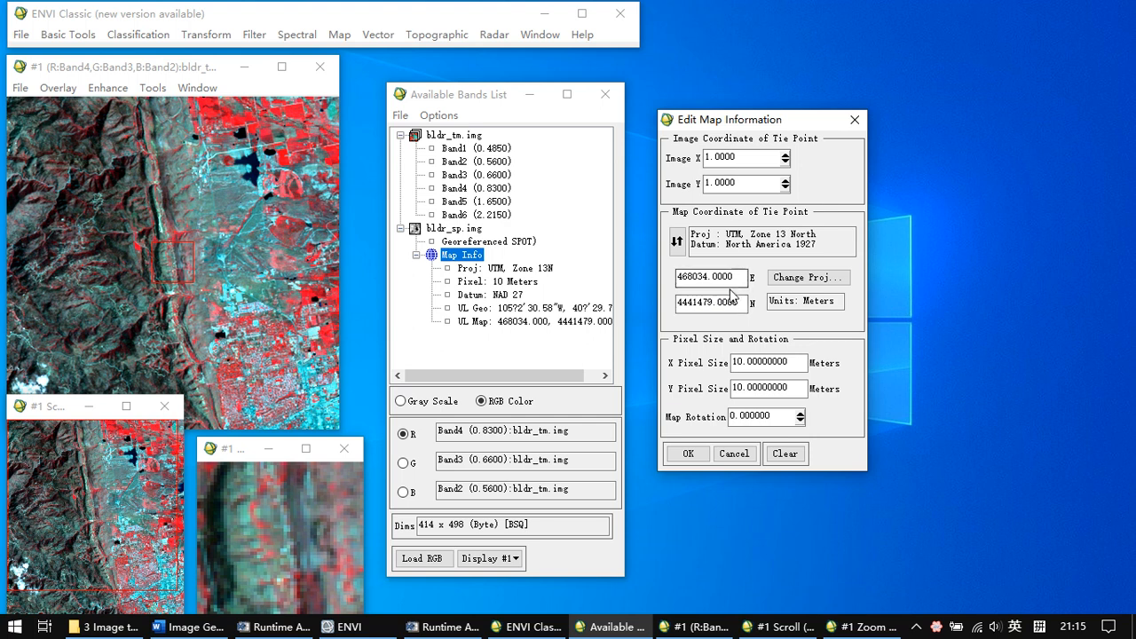
click(689, 455)
click(470, 257)
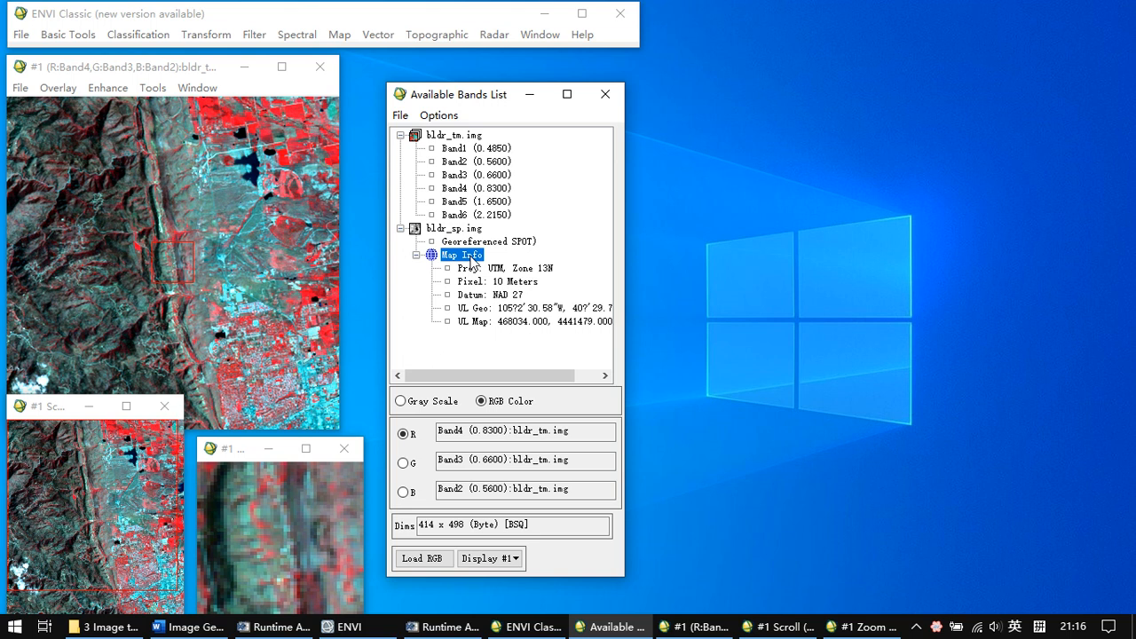
- Select bldr_tm.img, then switch to ENVI to view its Data Manager and return to ENVI Classic
click(461, 137)
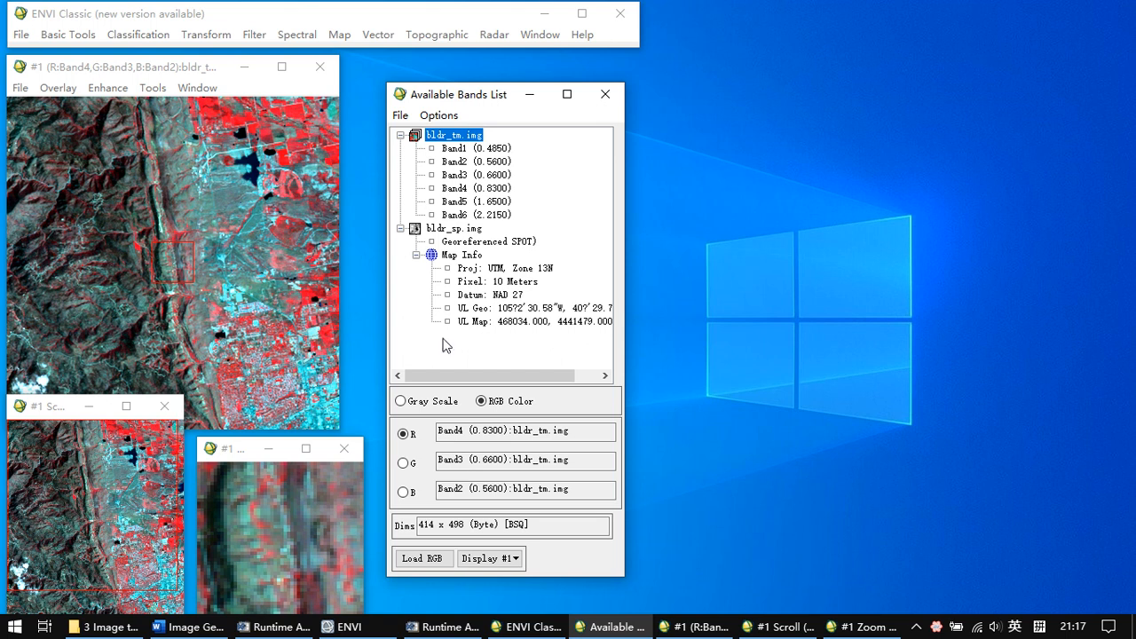
click(358, 626)
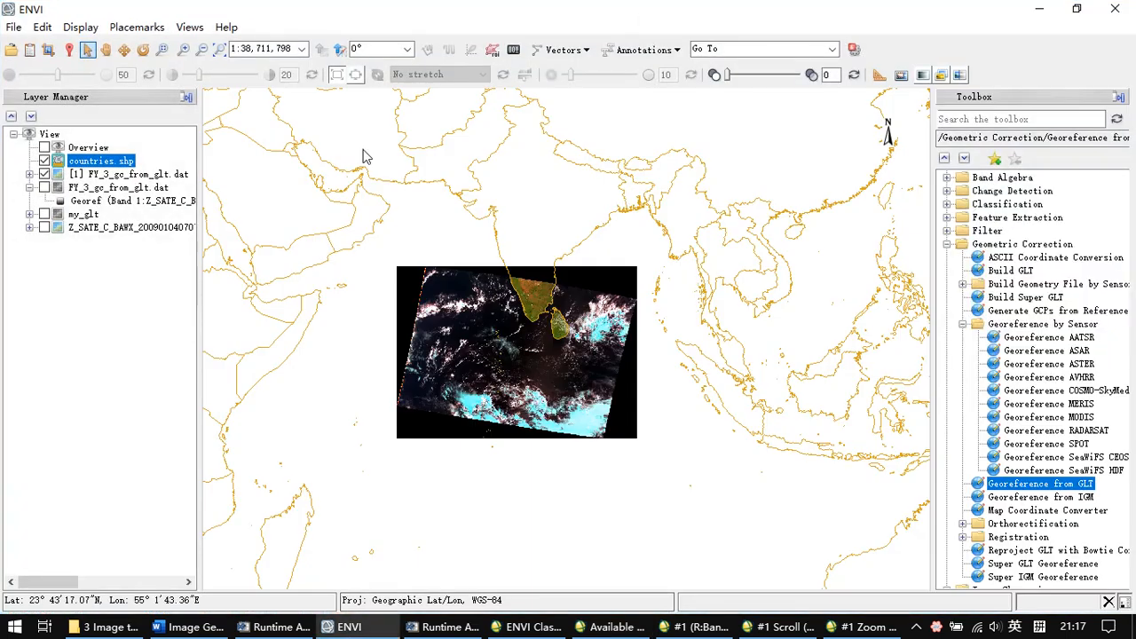
click(30, 50)
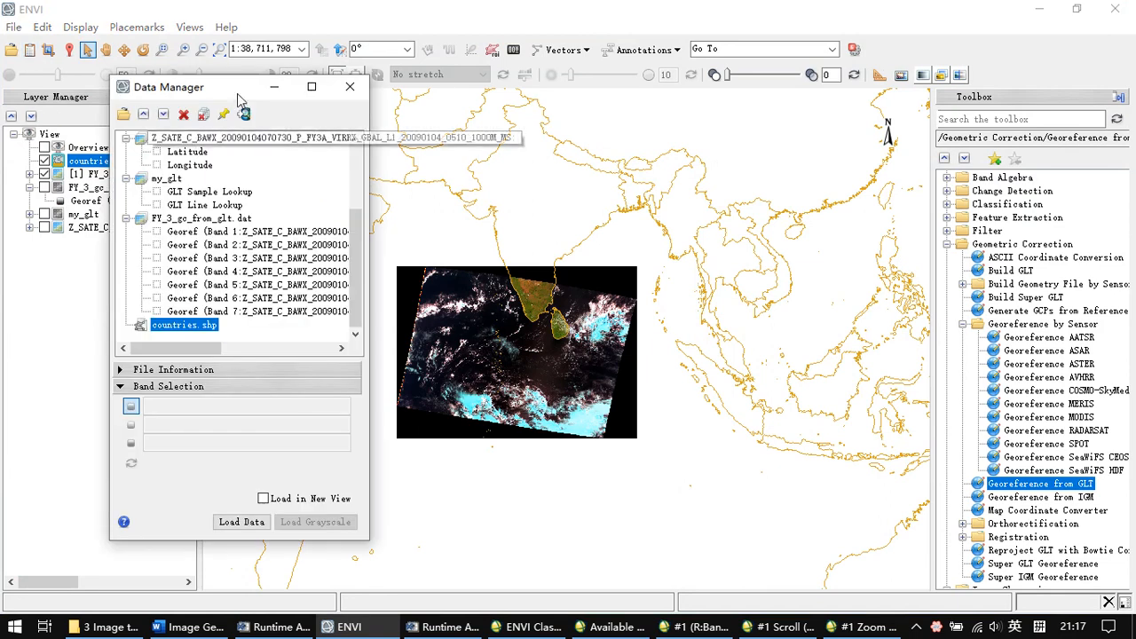
click(1037, 7)
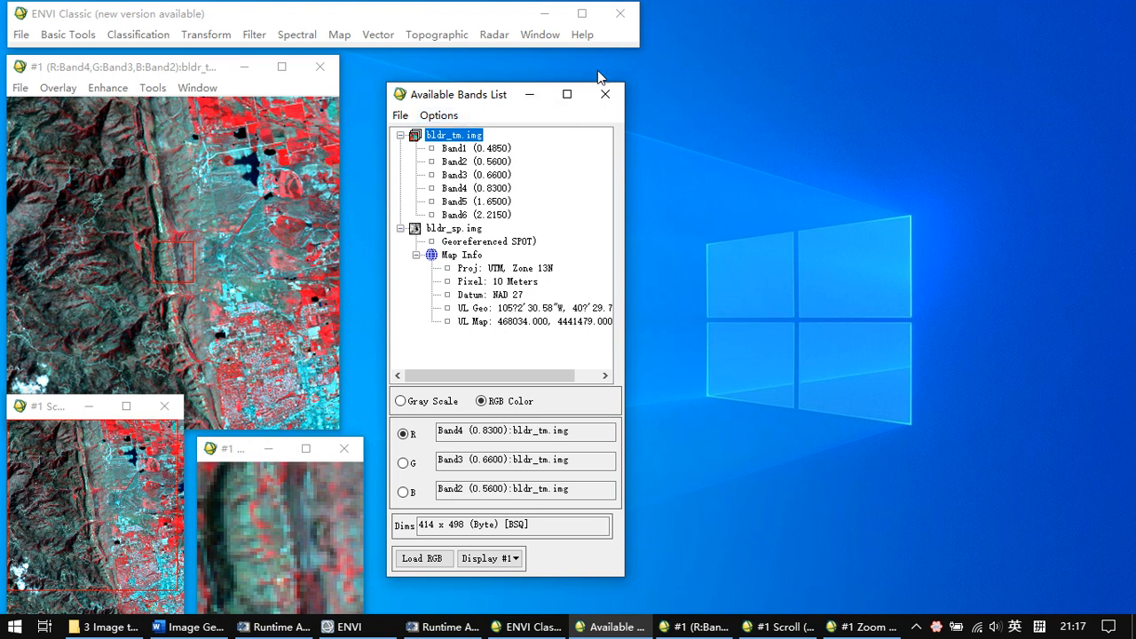
- Close the Available Bands List and reopen it
click(605, 94)
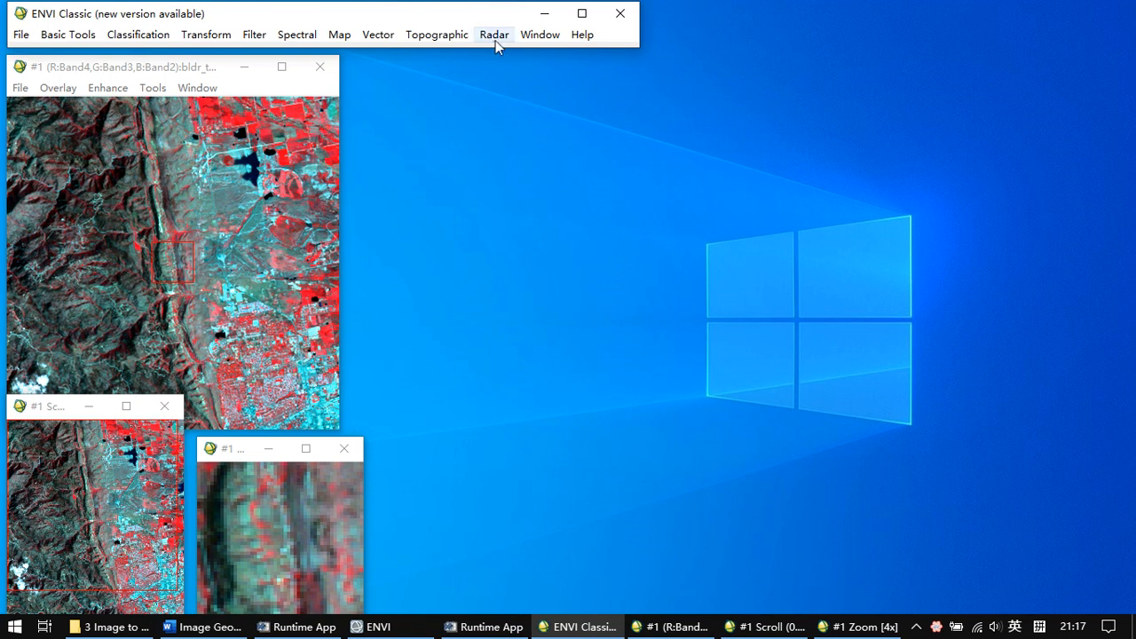
click(536, 38)
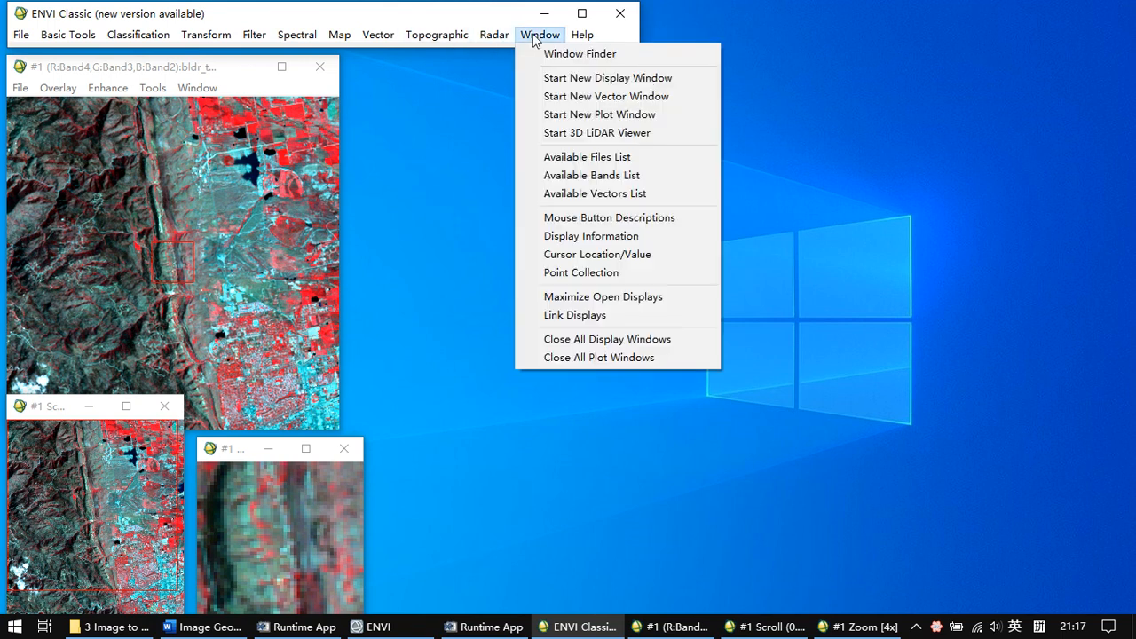
click(568, 184)
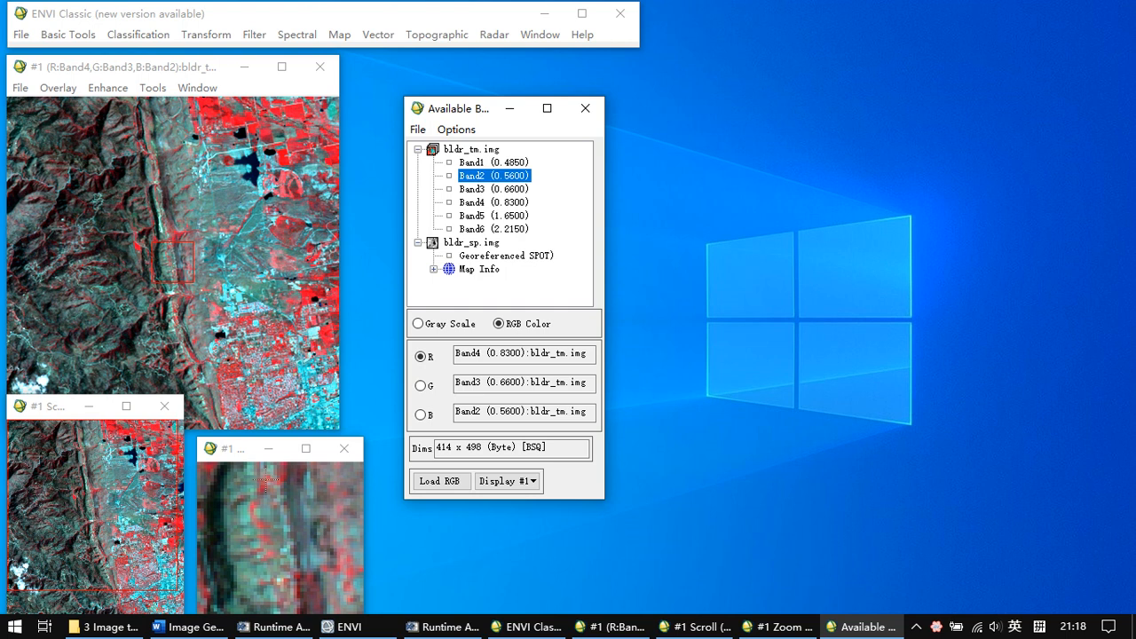
- Arrange the display #1 windows and the Available Bands List apart from each other, and enlarge the Zoom window
click(241, 449)
drag(241, 446, 242, 406)
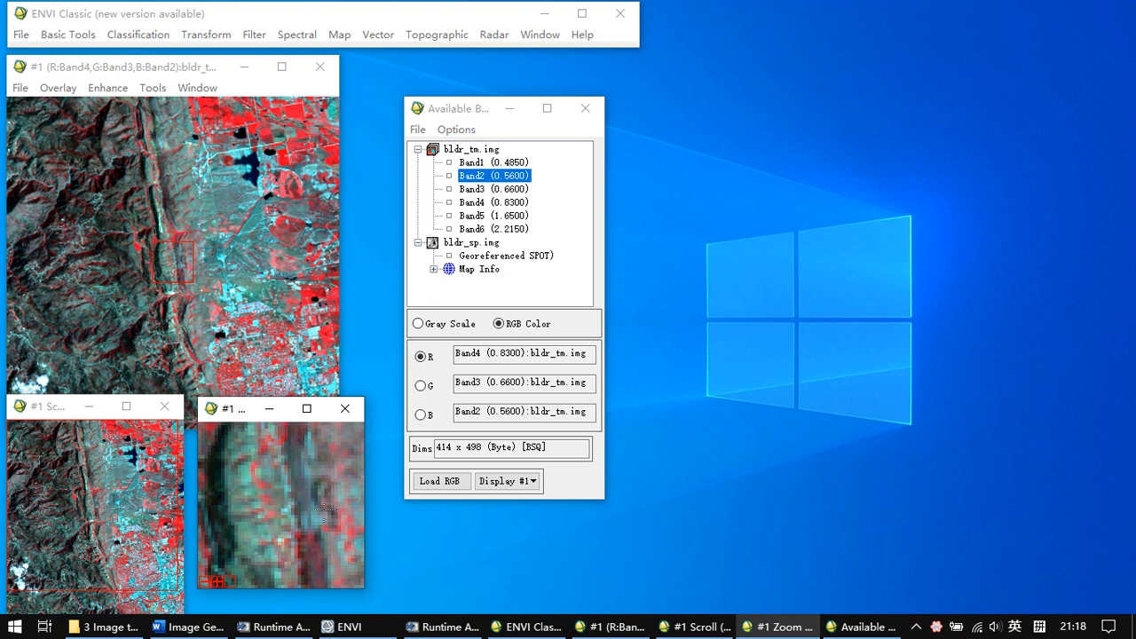
drag(363, 588, 402, 603)
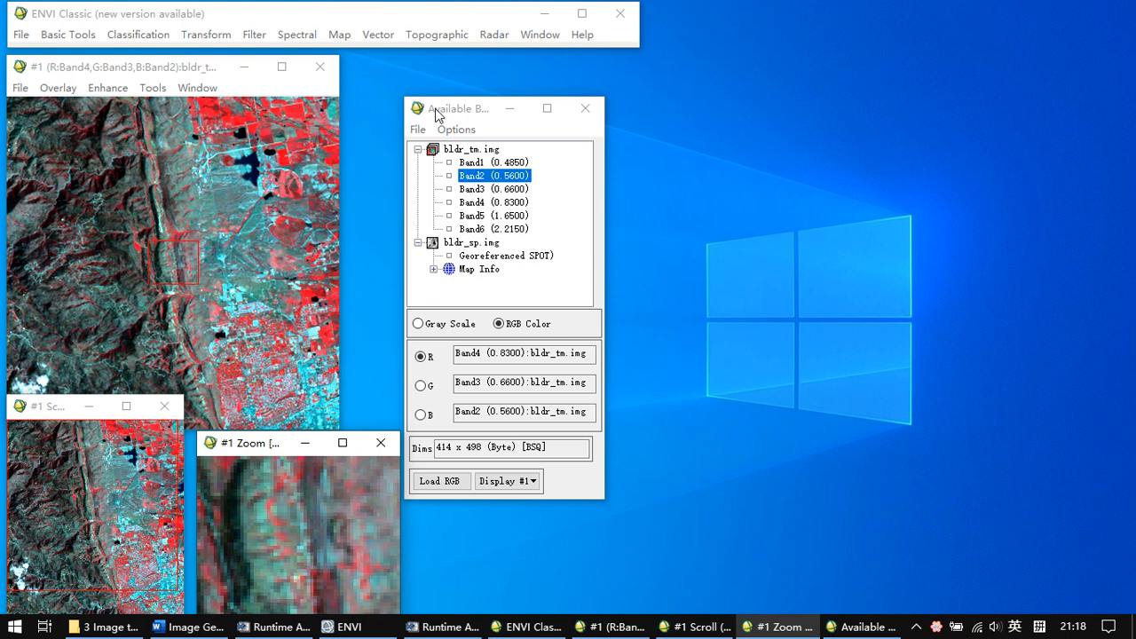
drag(434, 112, 545, 122)
drag(209, 69, 210, 27)
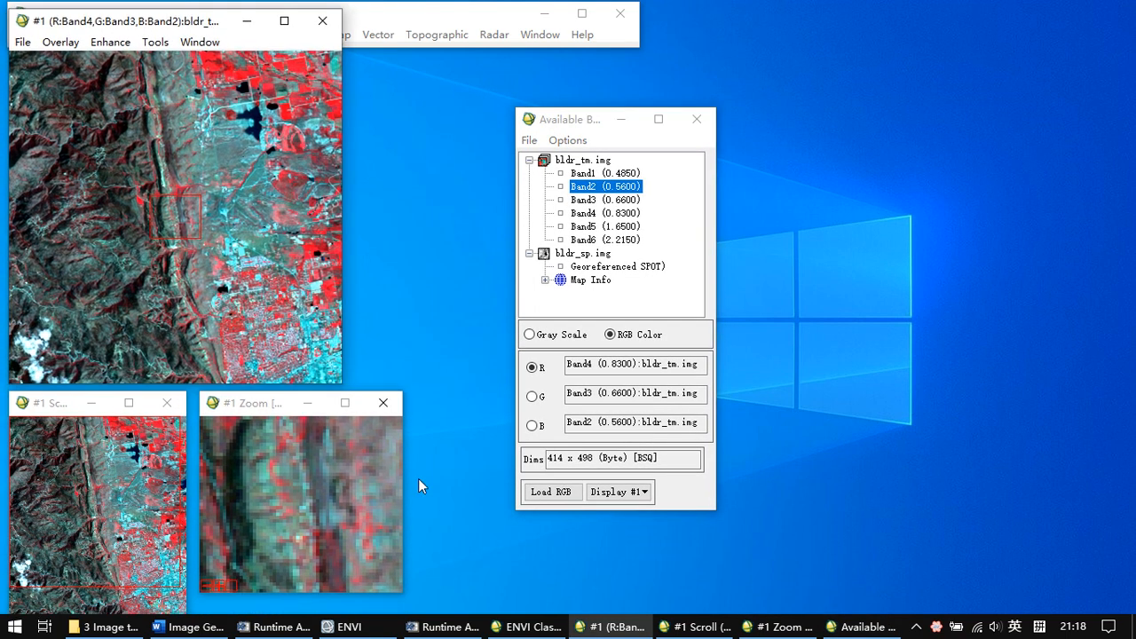
drag(398, 596, 496, 592)
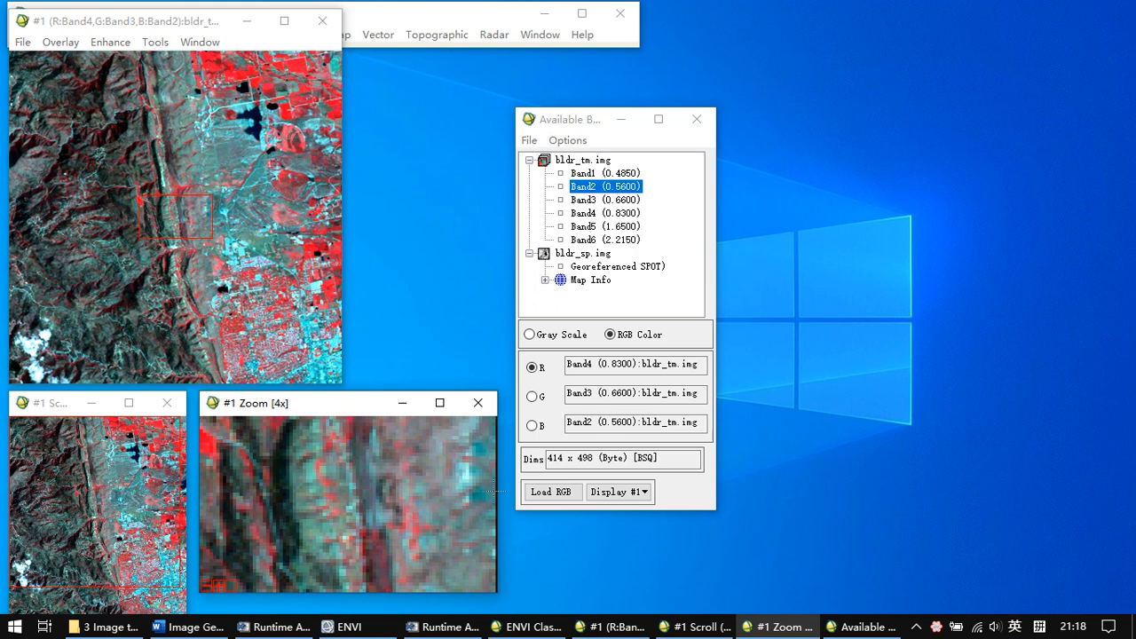
drag(497, 490, 441, 482)
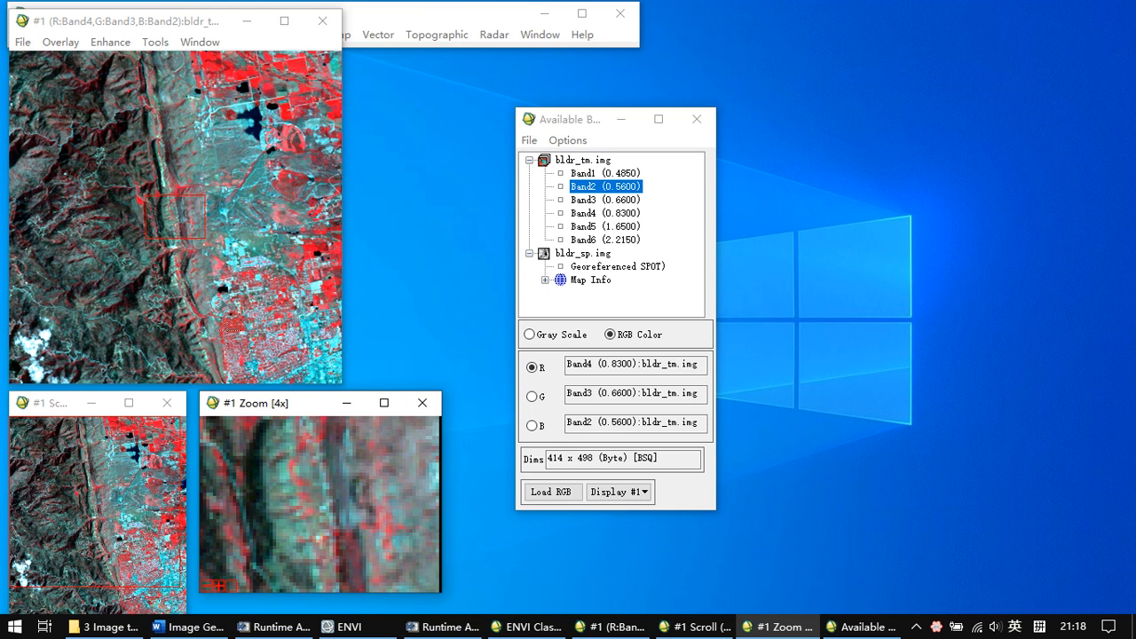
- Move the zoom box around the dark lake in display #1 and inspect pixel values with Cursor Location / Value
drag(176, 216, 205, 198)
drag(205, 198, 255, 126)
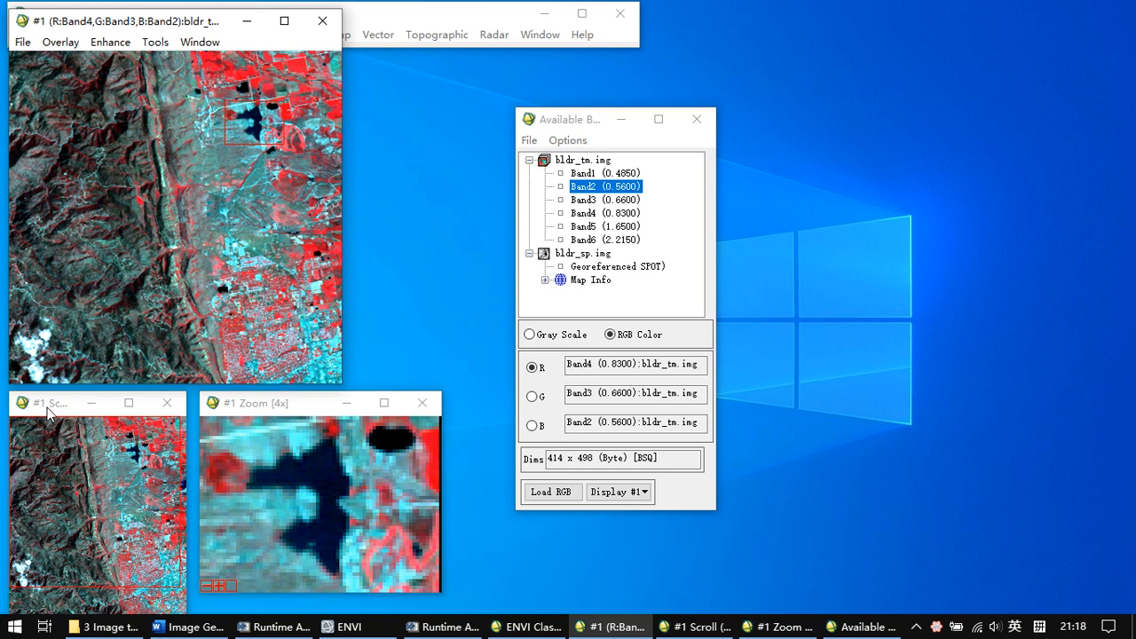
double_click(204, 138)
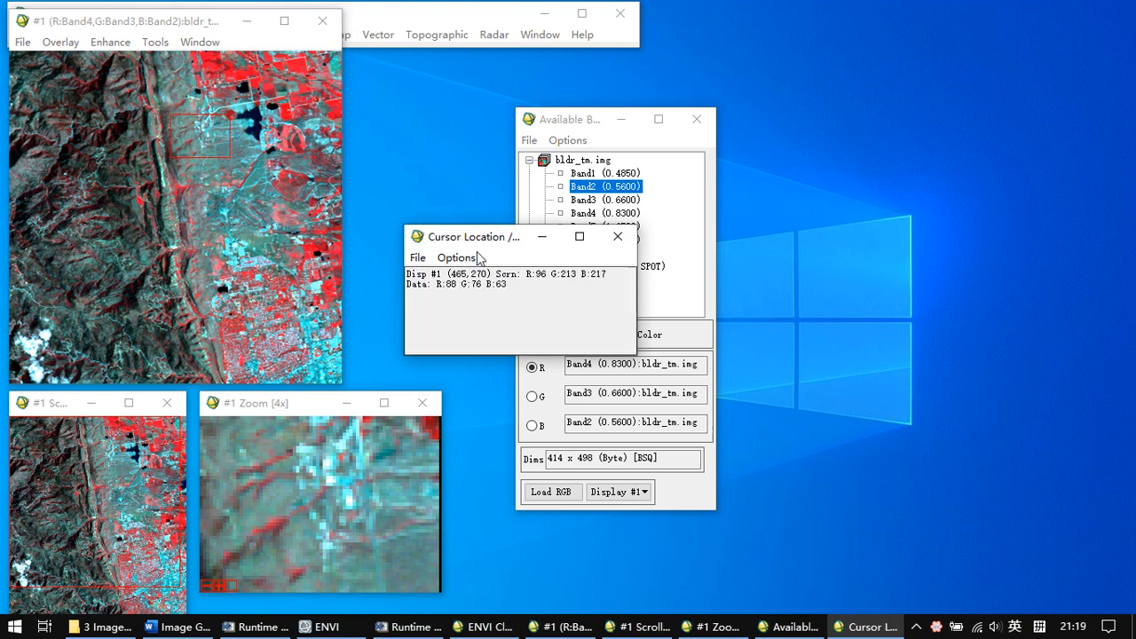
drag(462, 234, 383, 167)
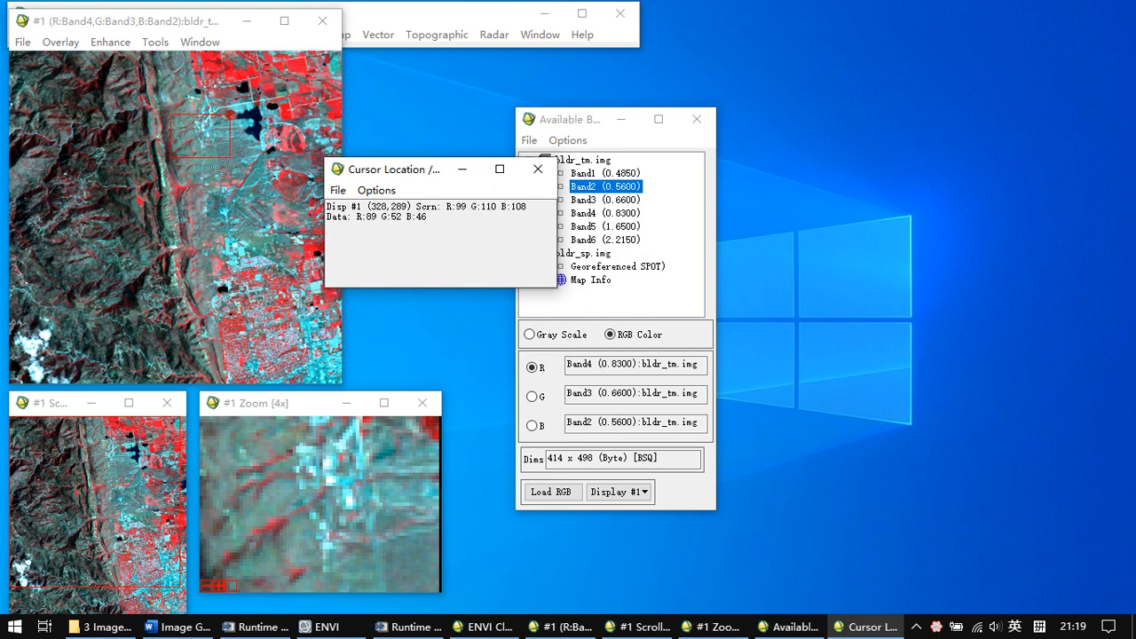
- View the Cursor Value tool in ENVI for comparison, then return to ENVI Classic and close the cursor location window
click(346, 628)
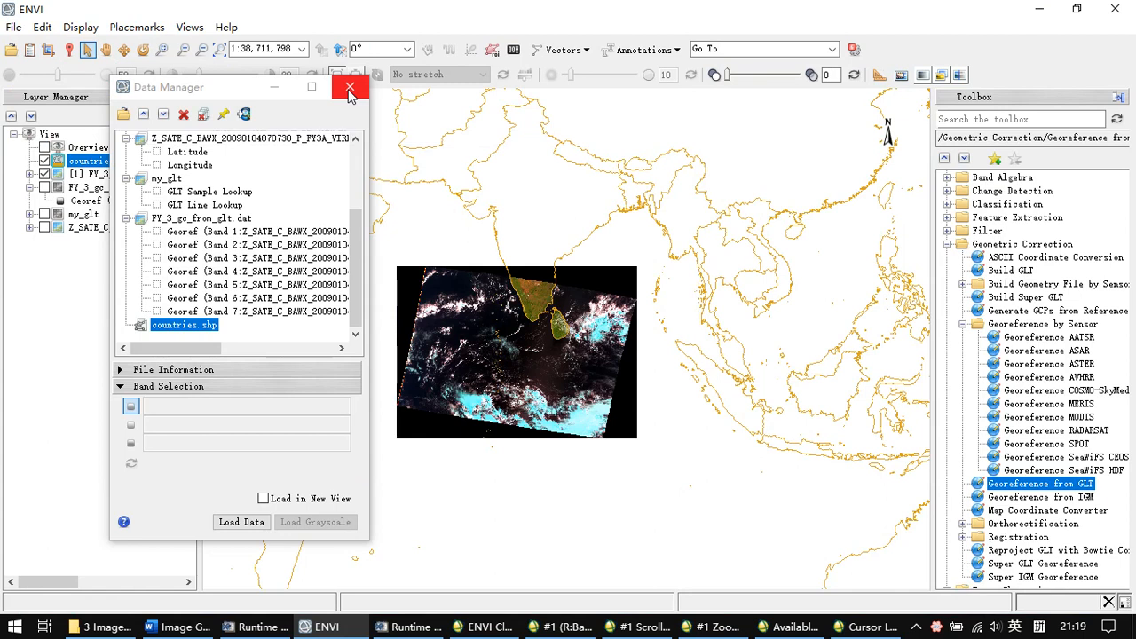
click(366, 80)
click(70, 51)
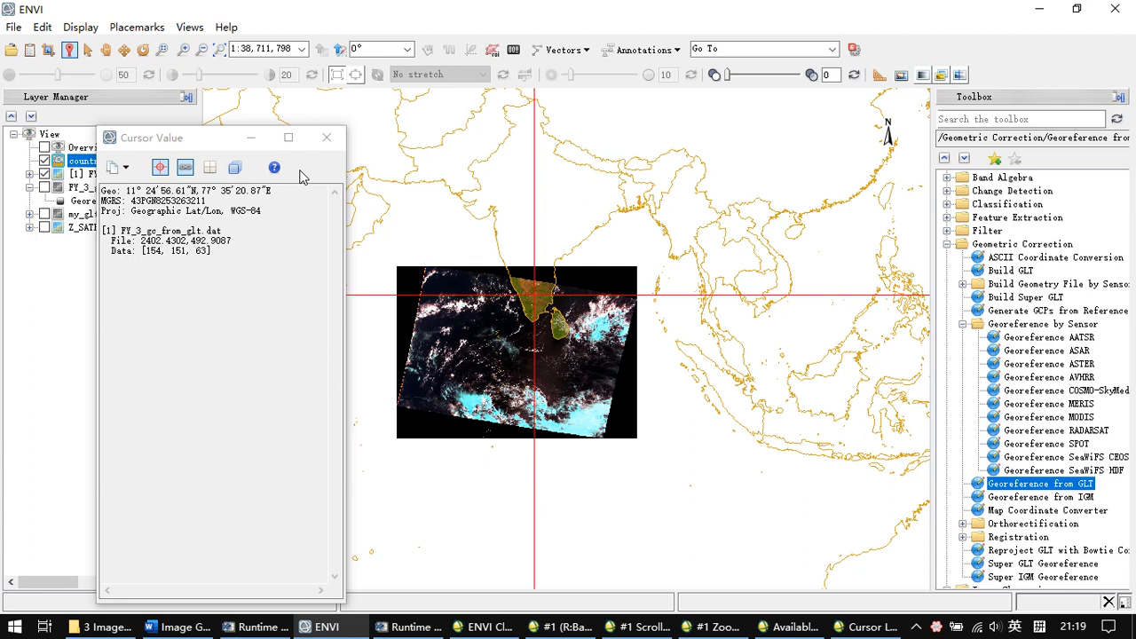
click(326, 138)
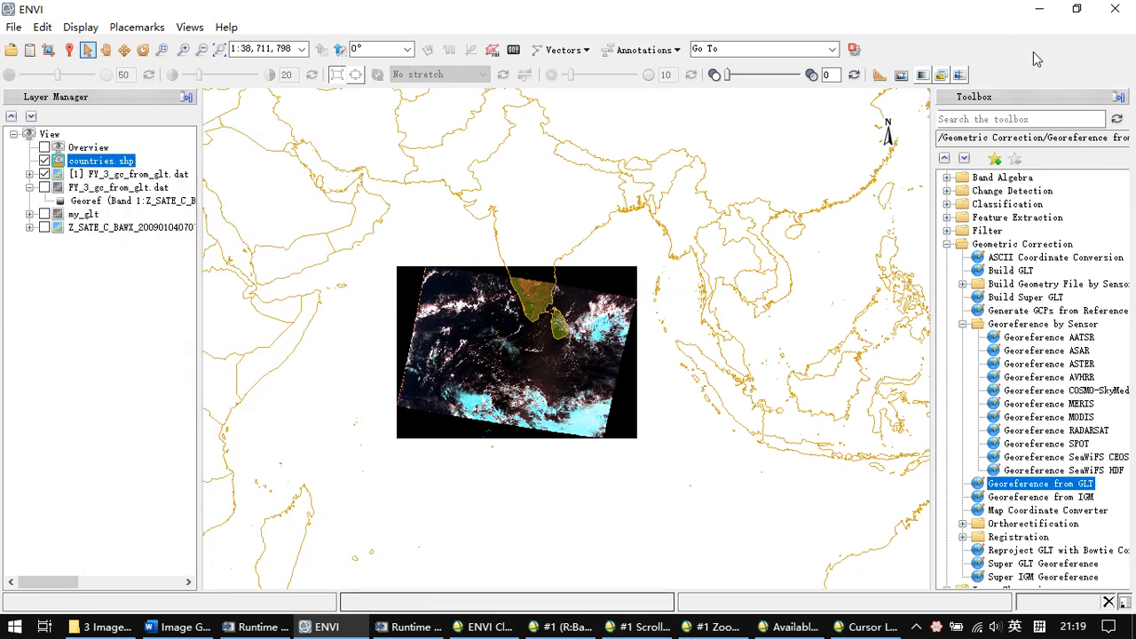
click(1039, 8)
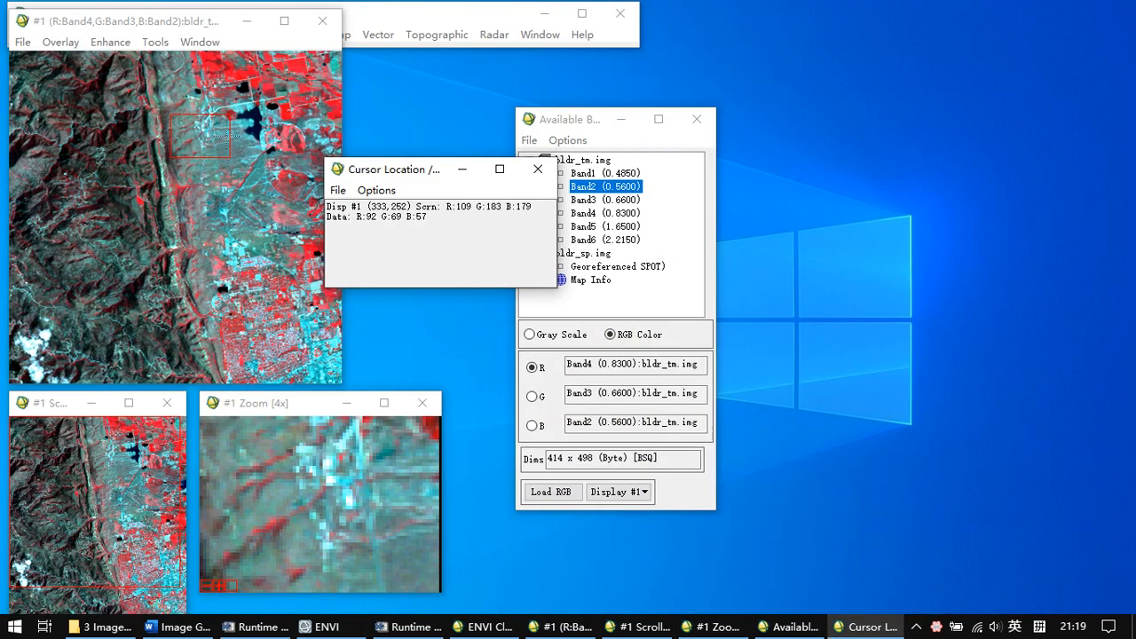
click(538, 169)
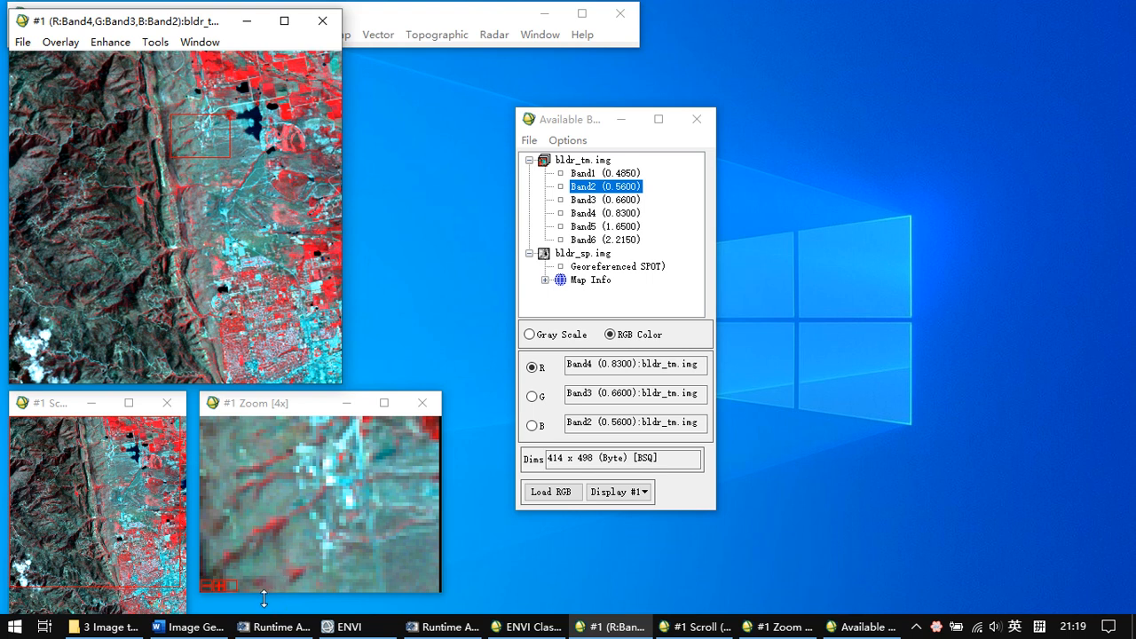
- Reduce the Zoom window's magnification, then increase it to 7x
click(206, 585)
click(206, 586)
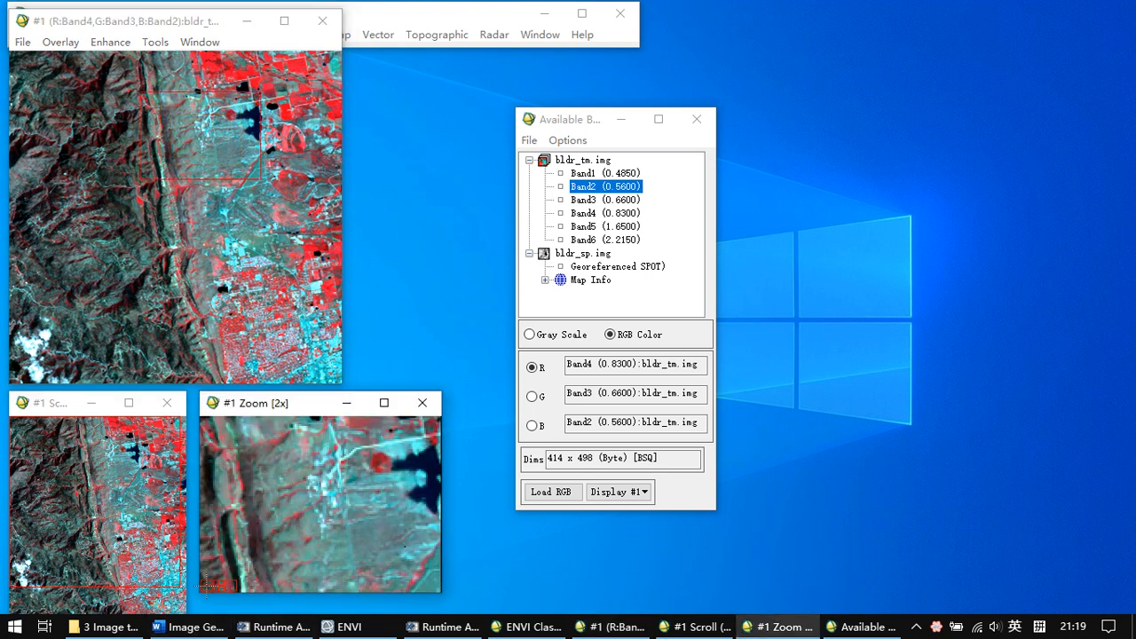
click(206, 586)
click(217, 584)
click(216, 585)
click(216, 585)
click(216, 585)
click(217, 585)
click(217, 585)
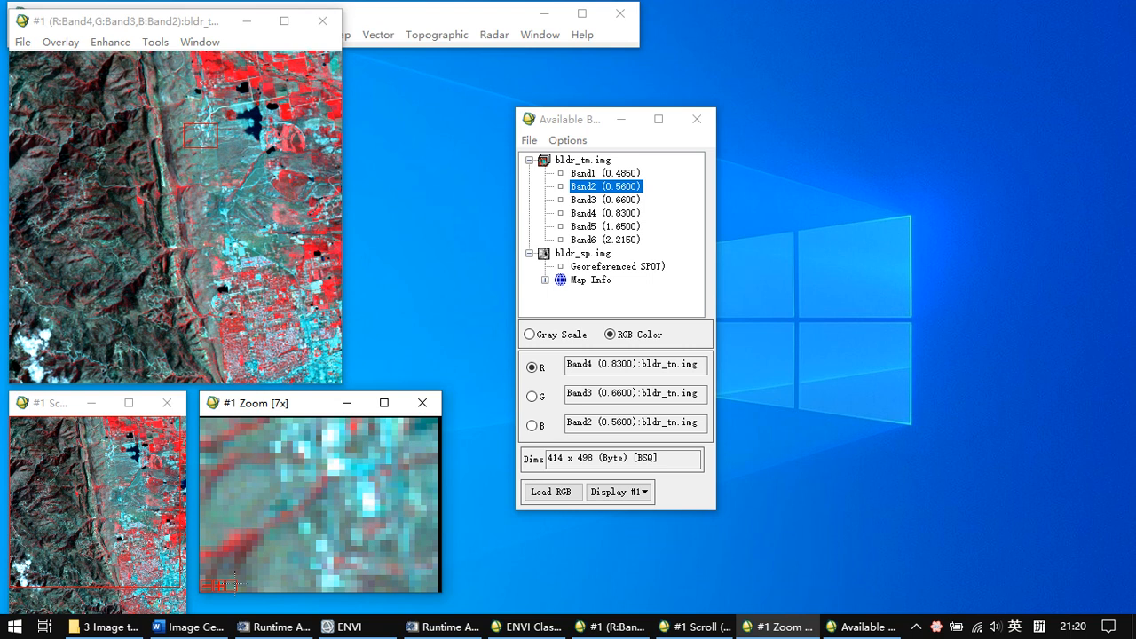
- Show the crosshair in the Zoom window, recenter the view on several bright pixels, and raise the magnification to 9x
click(232, 587)
click(364, 484)
click(331, 507)
click(293, 500)
click(251, 490)
click(349, 498)
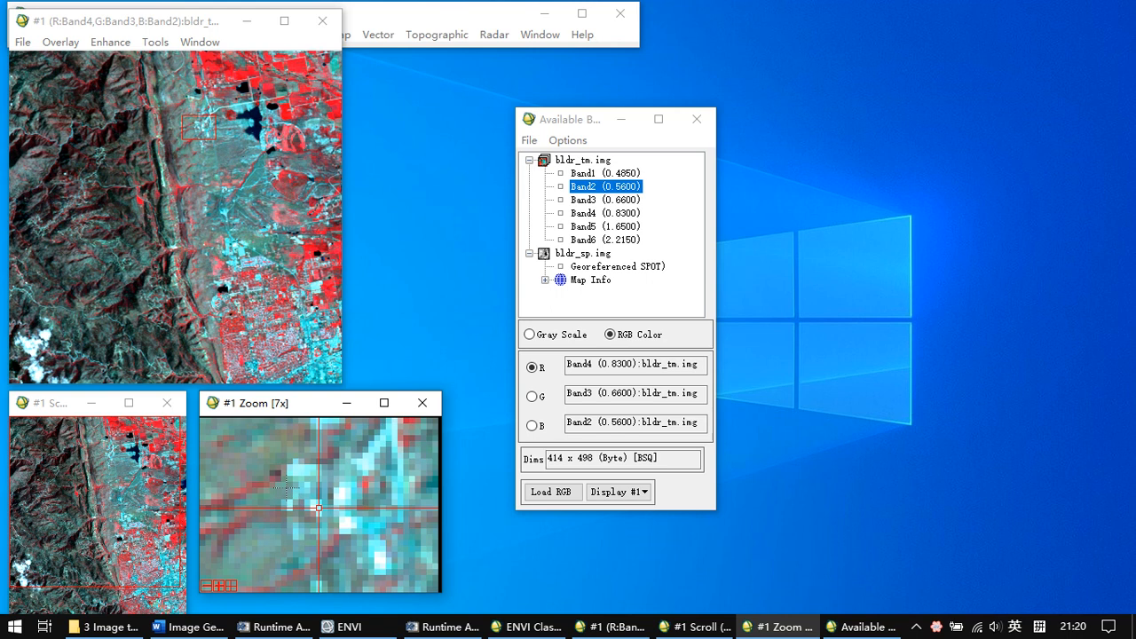
click(287, 498)
click(325, 494)
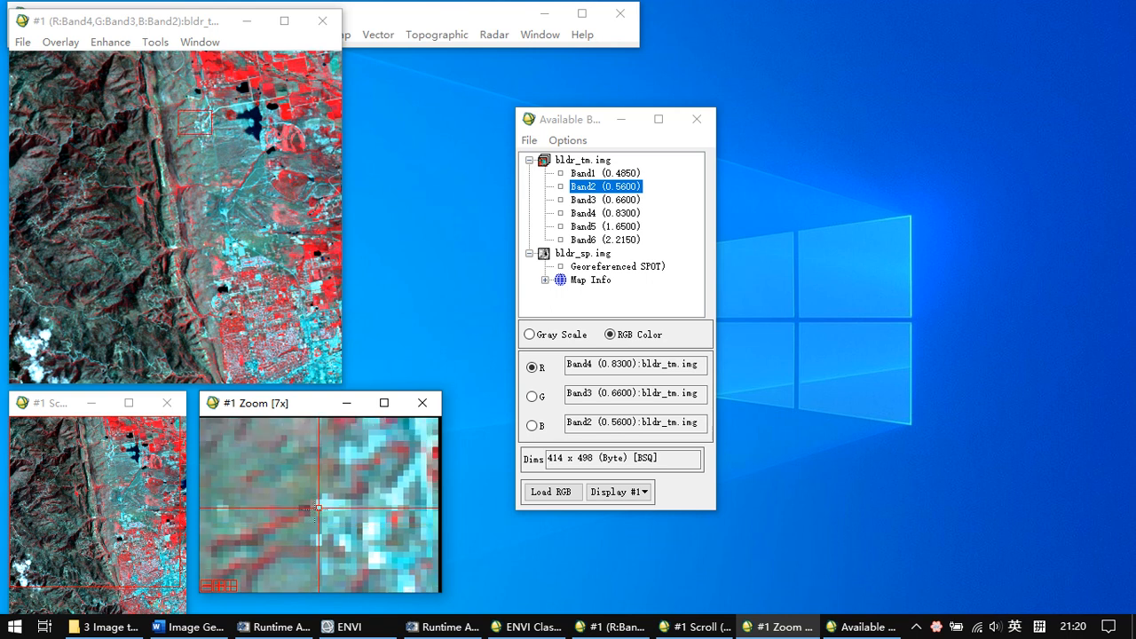
click(218, 585)
click(218, 585)
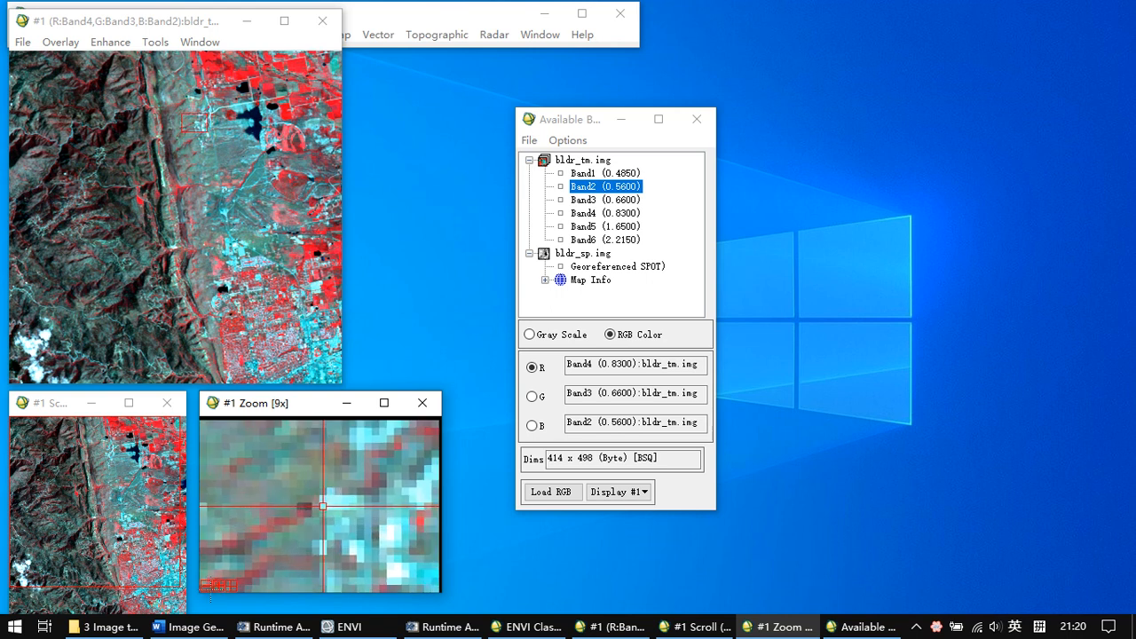
- Reduce the display #1 Zoom window's magnification to 2x, then raise it to 5x
click(205, 585)
click(206, 586)
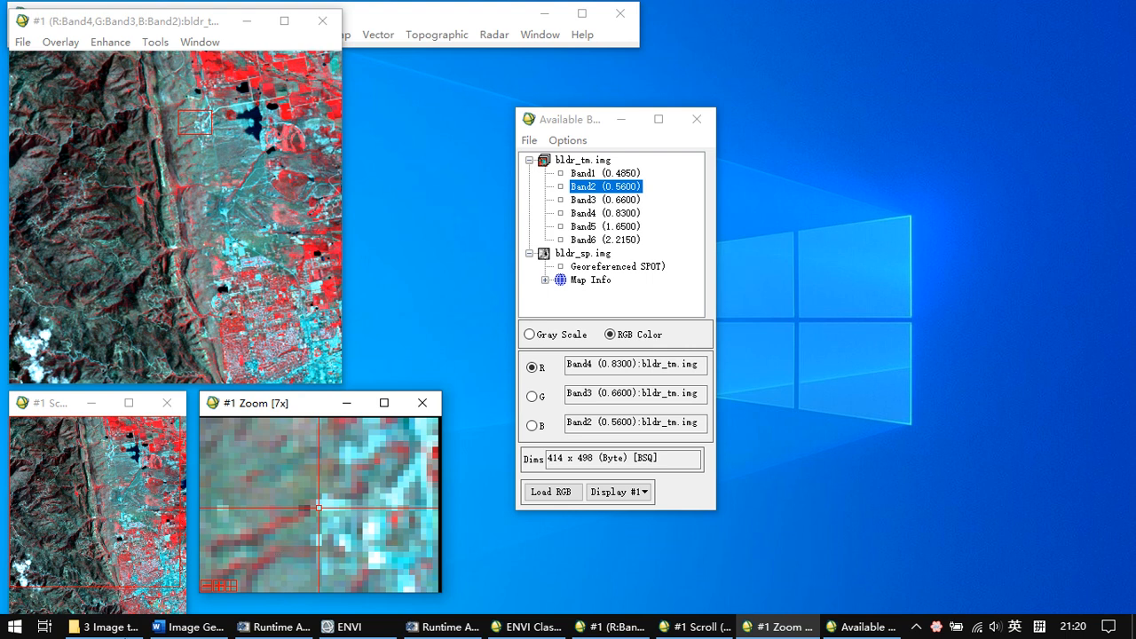
click(206, 585)
click(206, 585)
click(209, 584)
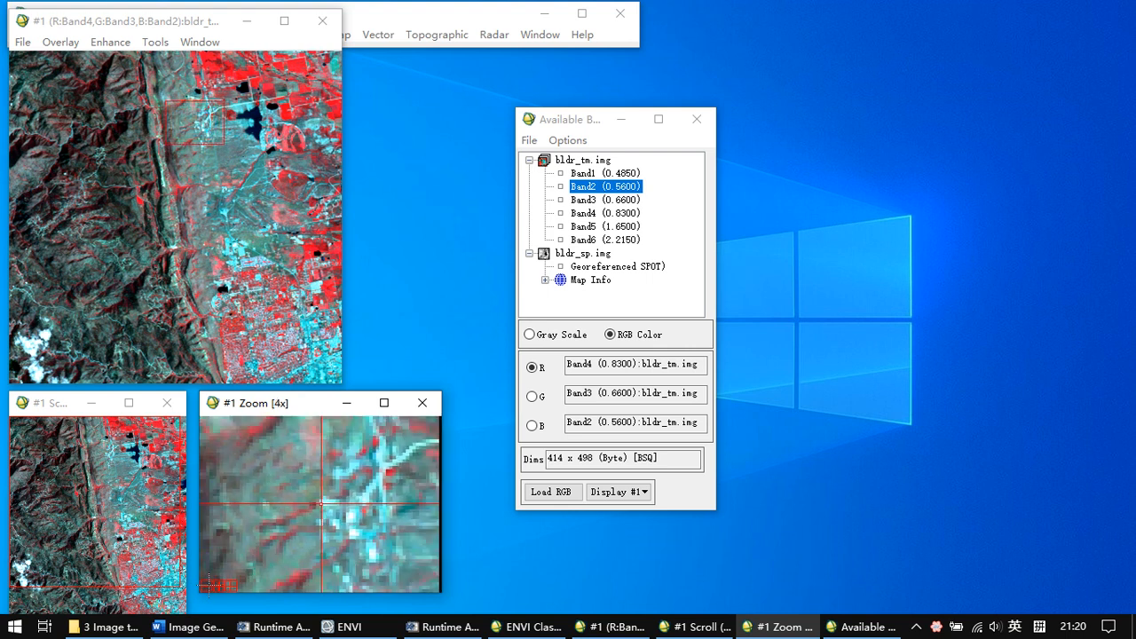
click(209, 584)
click(208, 584)
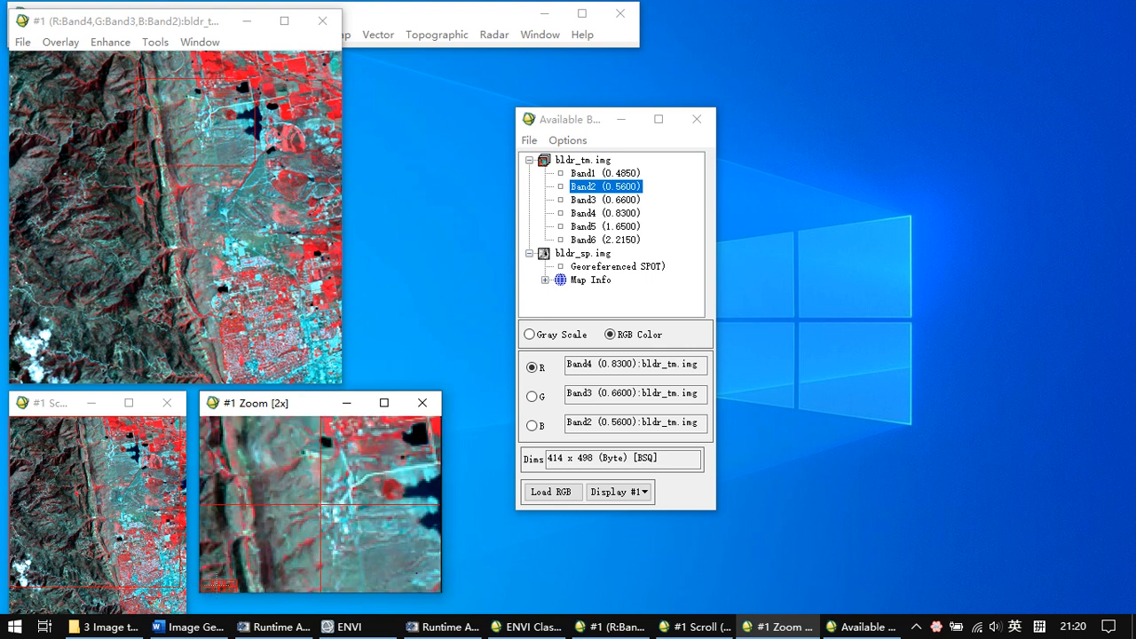
click(218, 585)
click(218, 585)
click(218, 585)
- Select the Georeferenced SPOT band of bldr_sp.img, open a new display, and place the windows so they do not cover display #1
drag(573, 121, 463, 21)
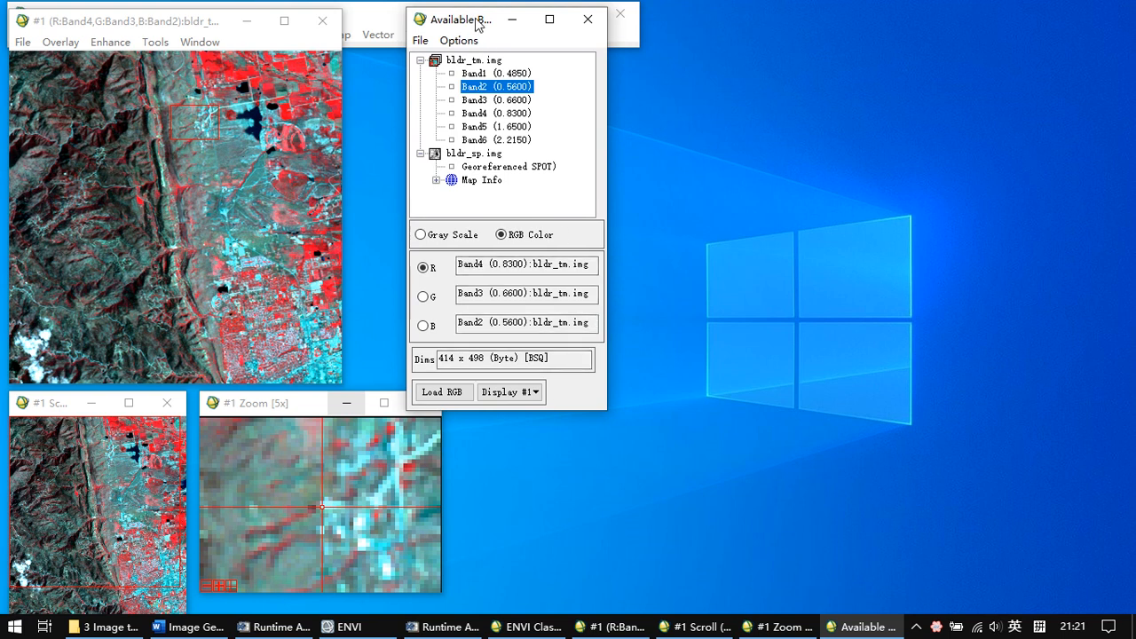
drag(476, 19, 524, 35)
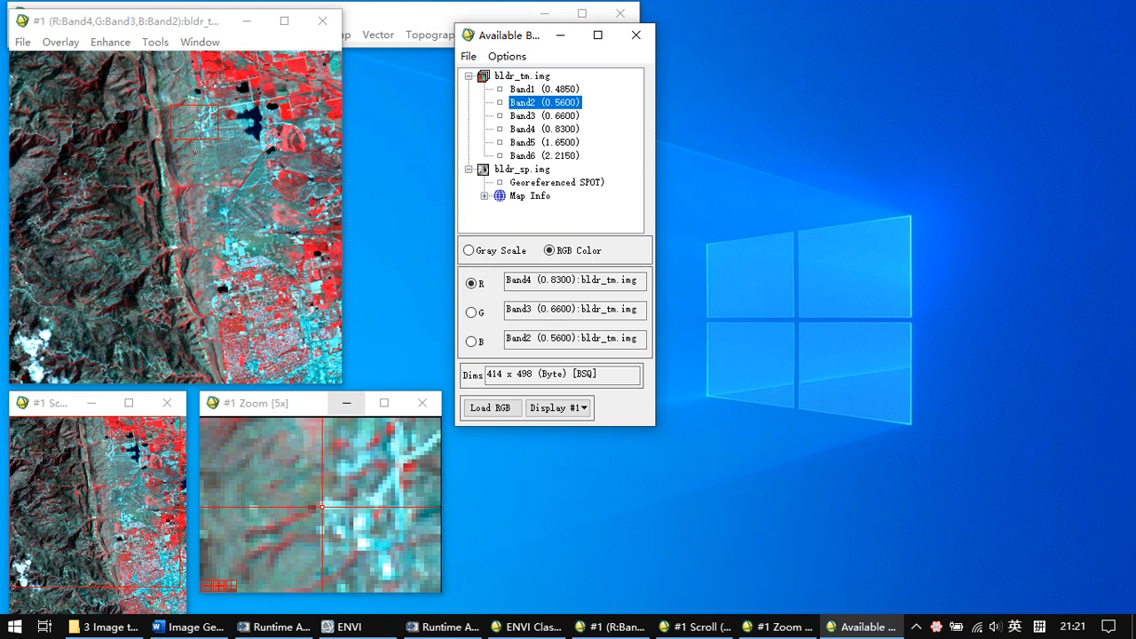
click(537, 183)
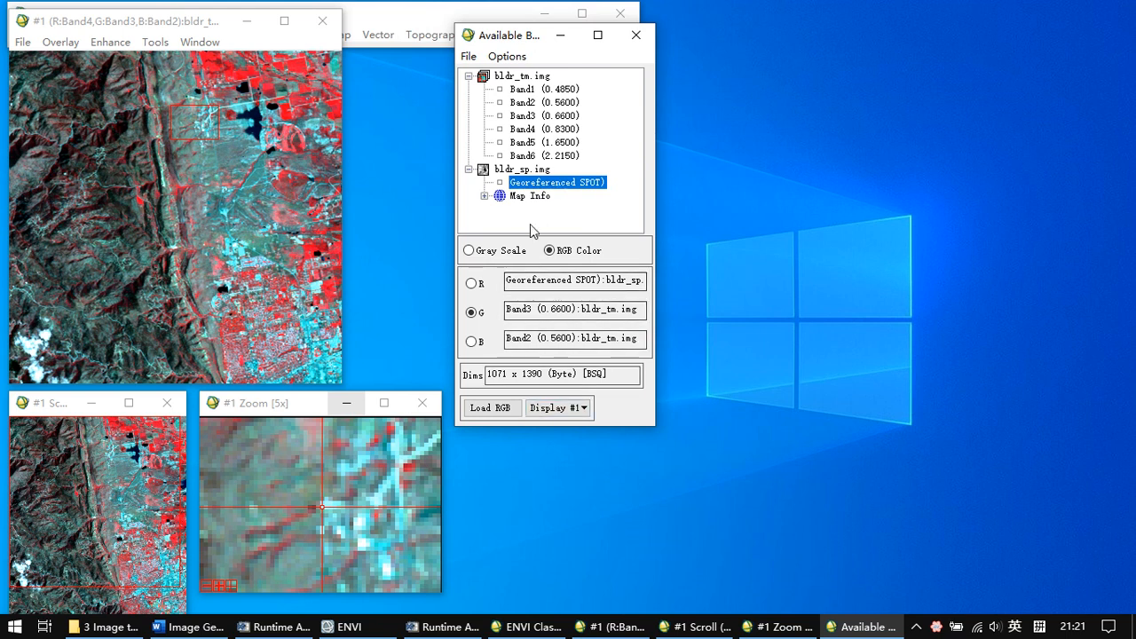
click(572, 410)
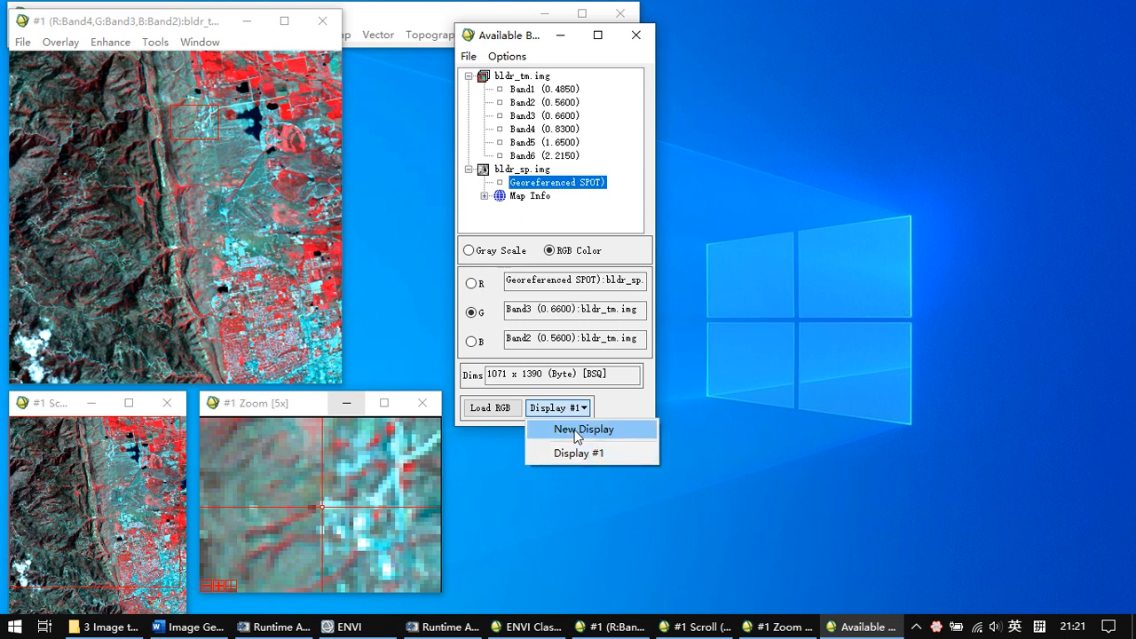
click(578, 431)
drag(755, 75, 942, 36)
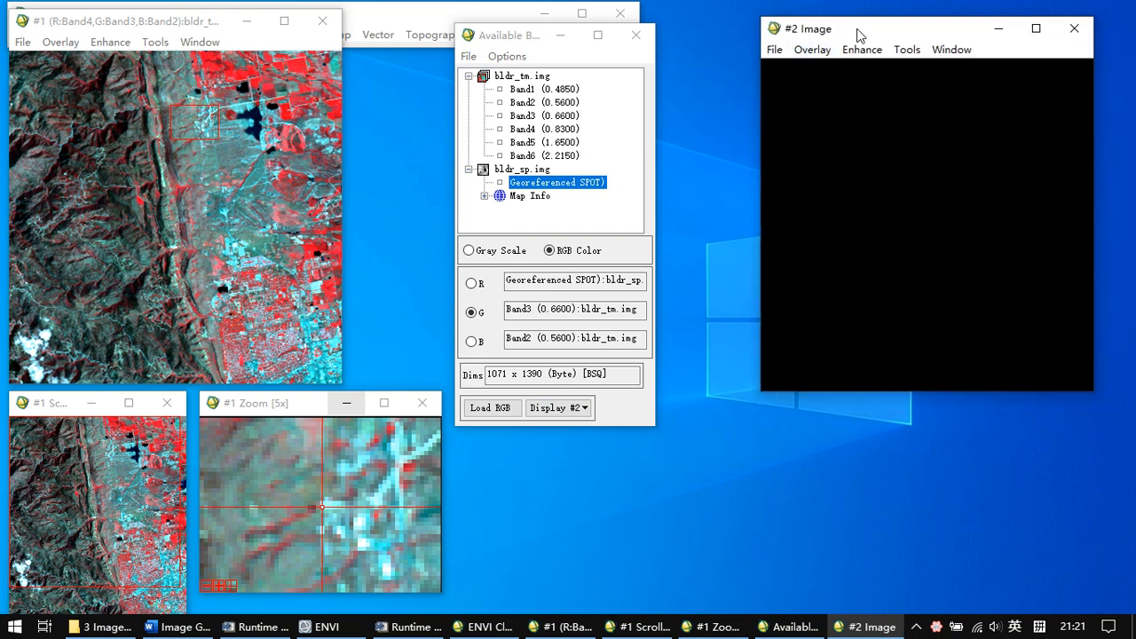
drag(857, 33, 846, 35)
- Try loading the RGB selection into Display #2, then load the Georeferenced SPOT band there as Gray Scale and reposition the image window
click(491, 409)
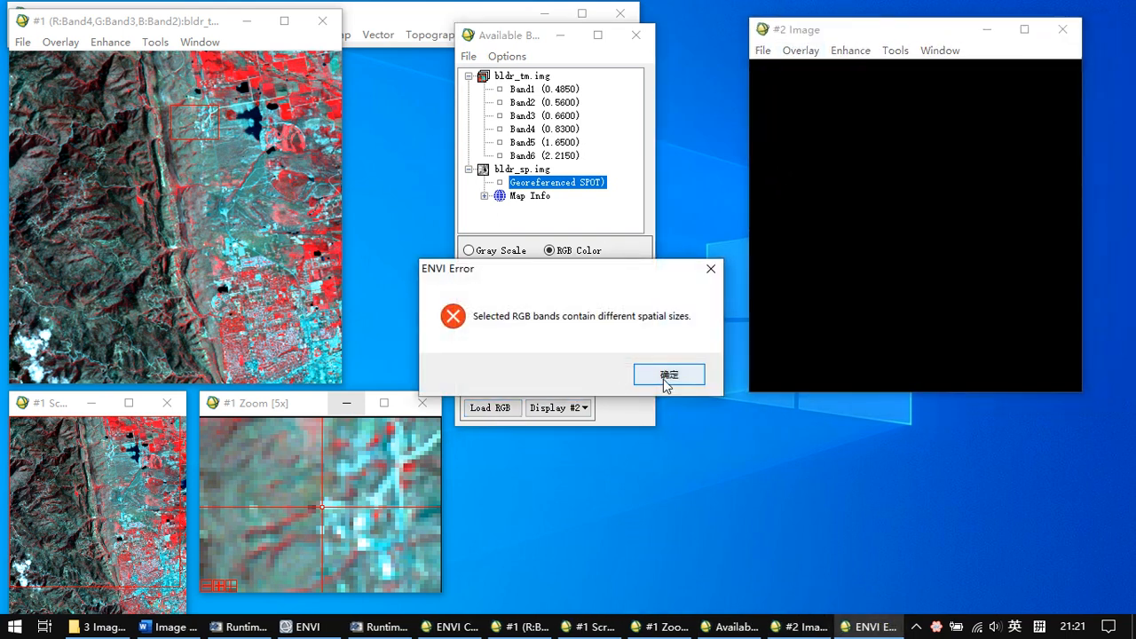
click(668, 376)
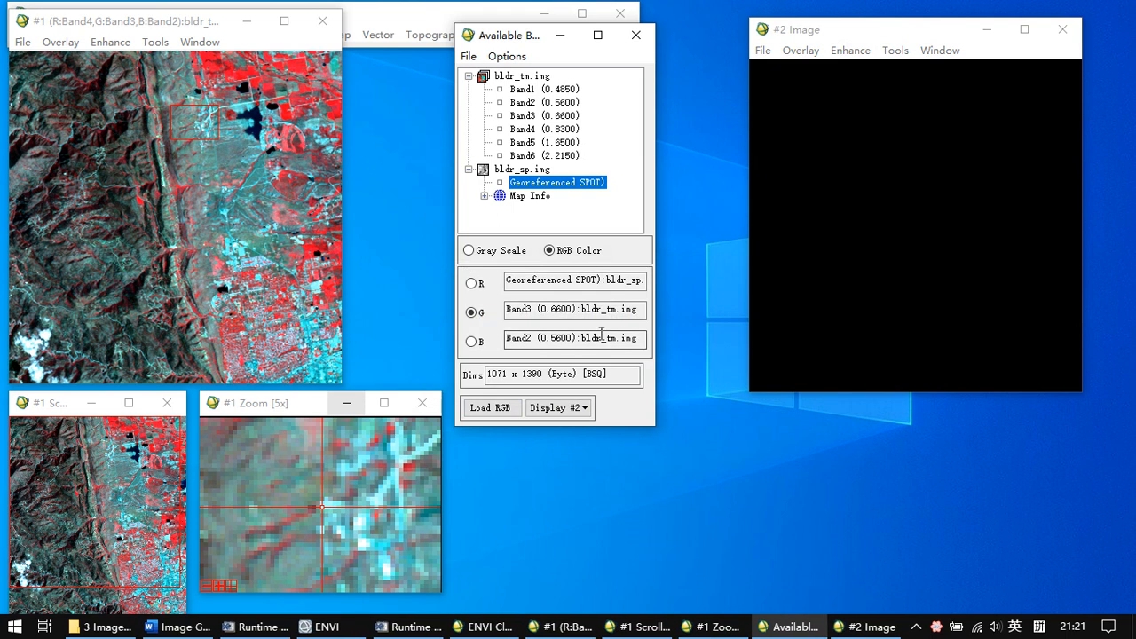
click(473, 253)
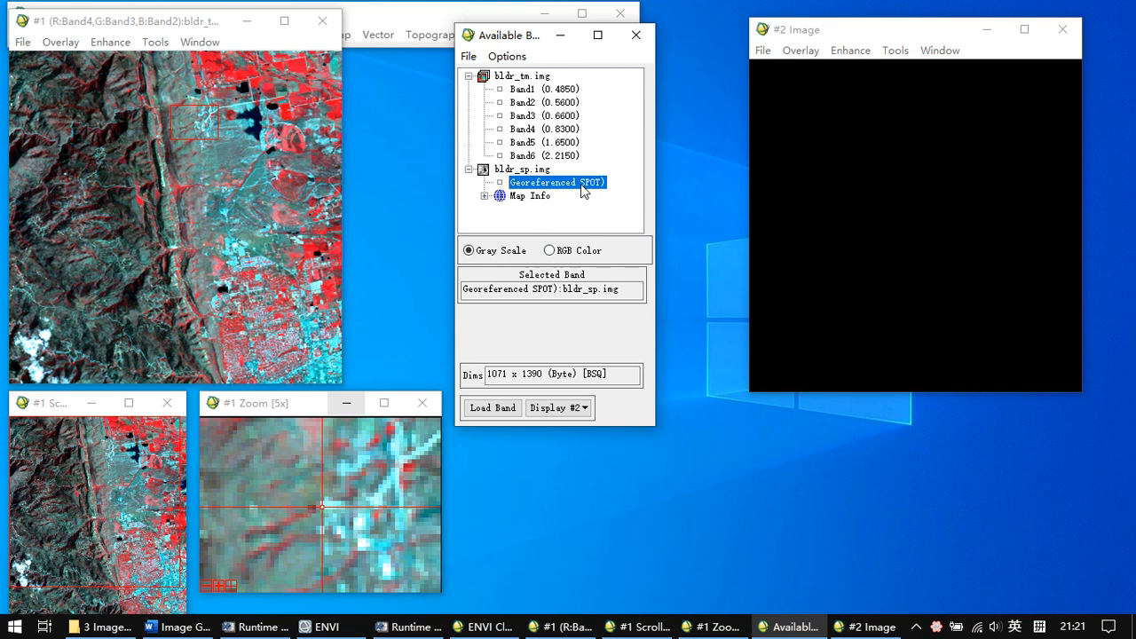
click(487, 410)
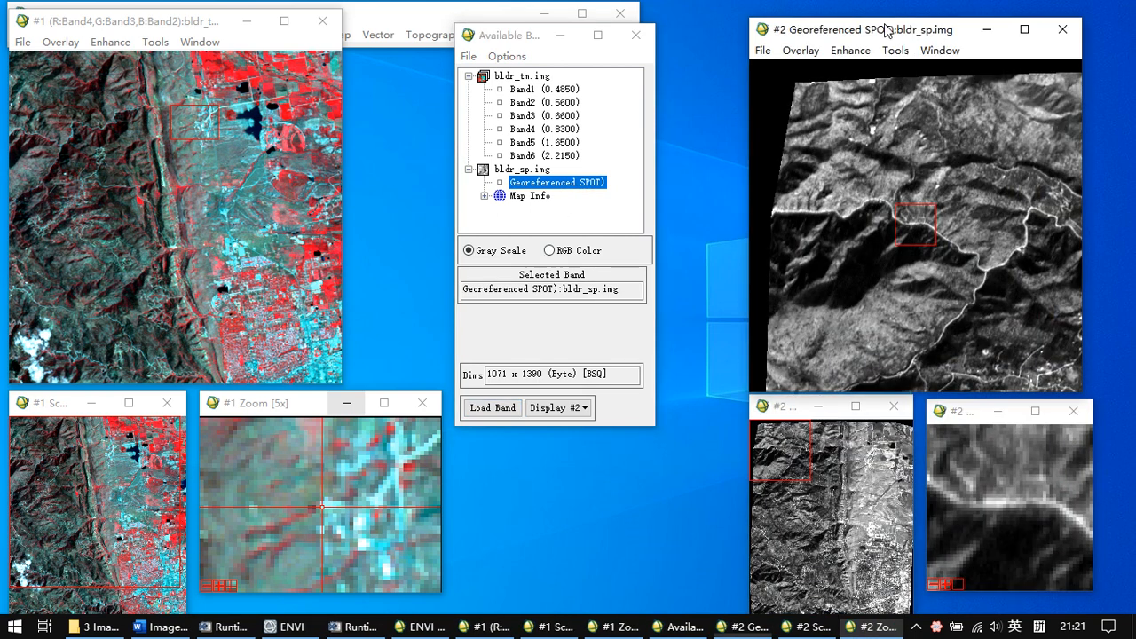
drag(892, 38, 868, 14)
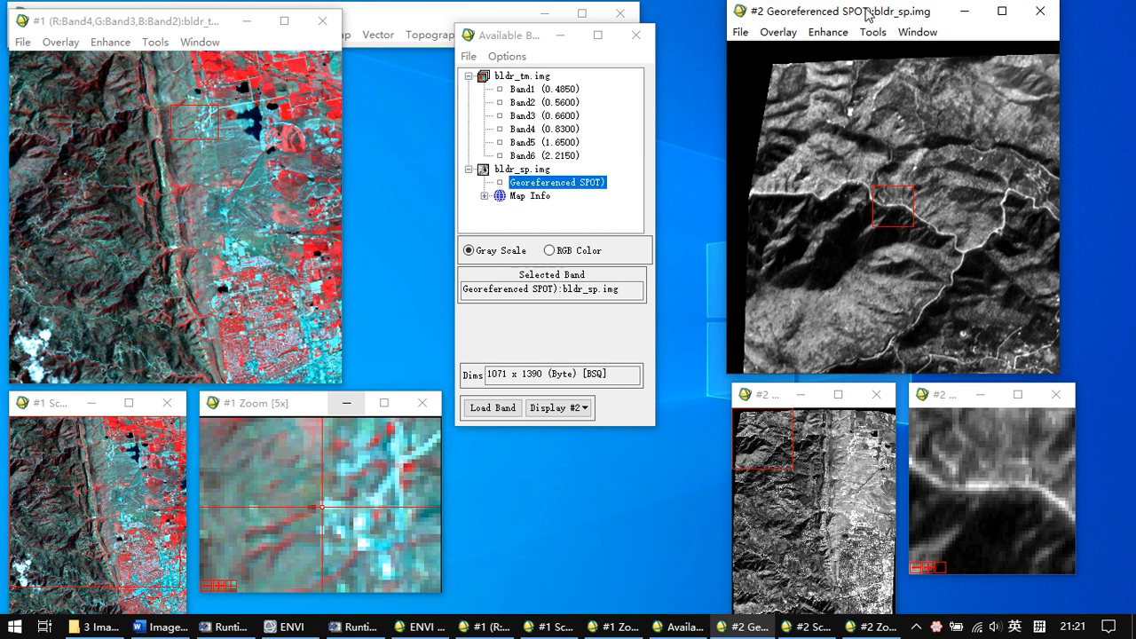
- Center the zoom boxes of display #2 and display #1 on the same dark lake
click(803, 497)
drag(801, 504, 861, 461)
click(967, 135)
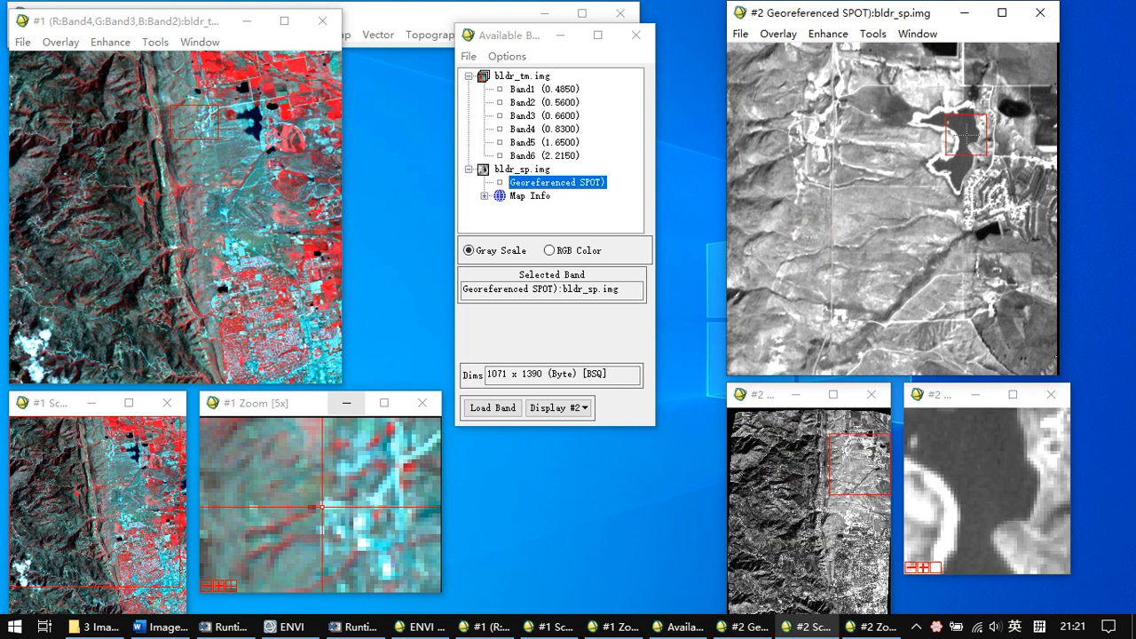
click(252, 124)
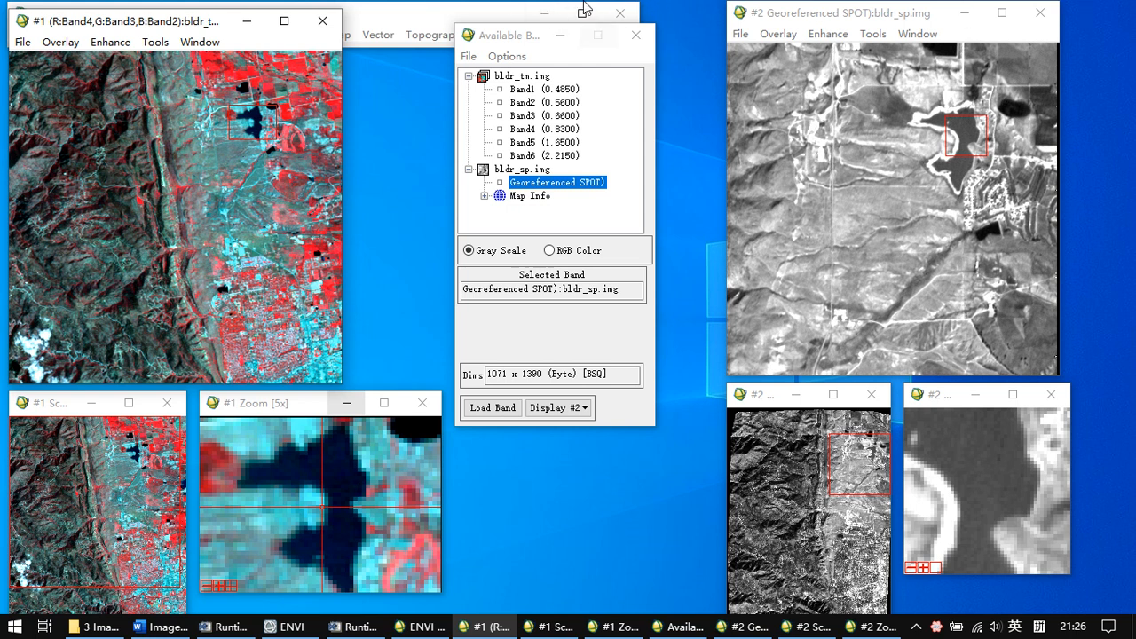
- Start image-to-image GCP selection with Display #2 as the base image and Display #1 as the warp image
click(448, 17)
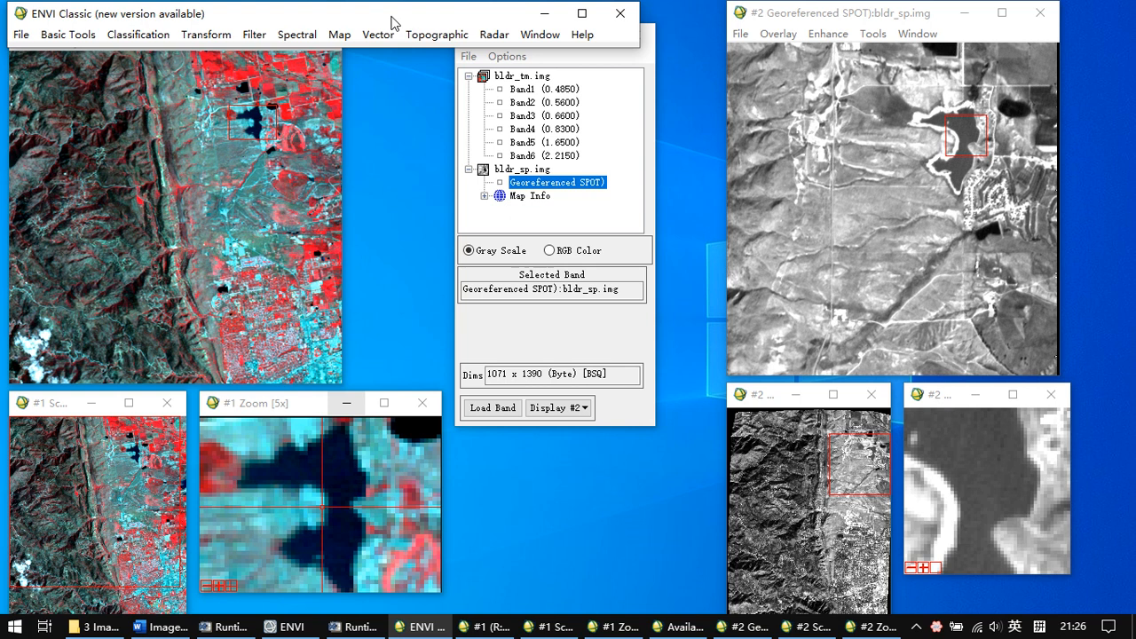
click(350, 35)
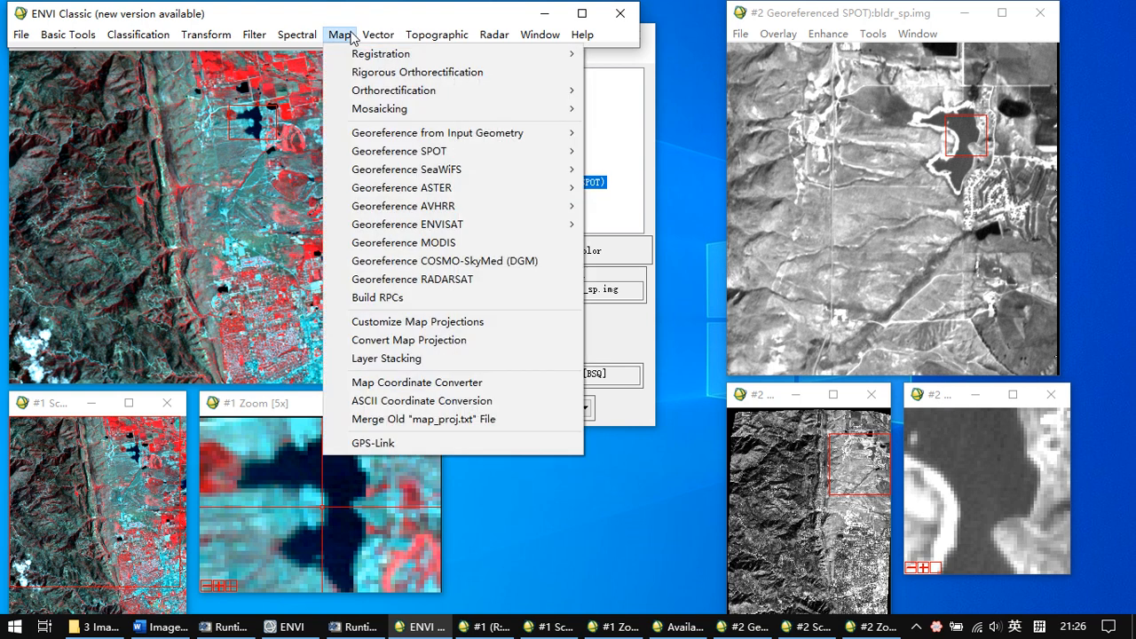
mouse_move(371, 55)
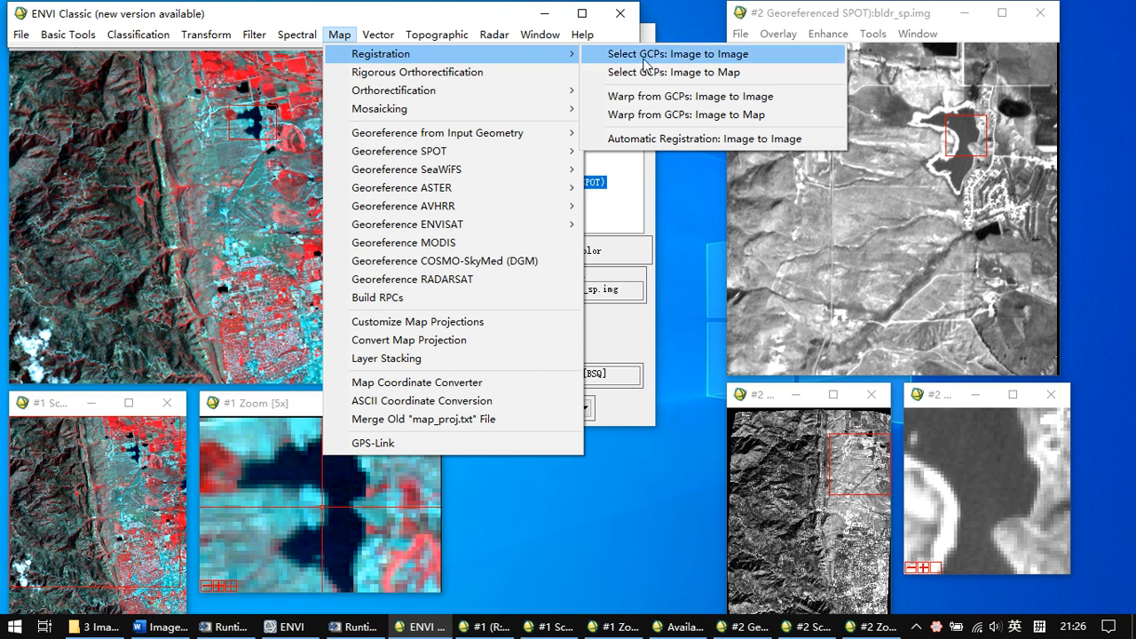
click(698, 60)
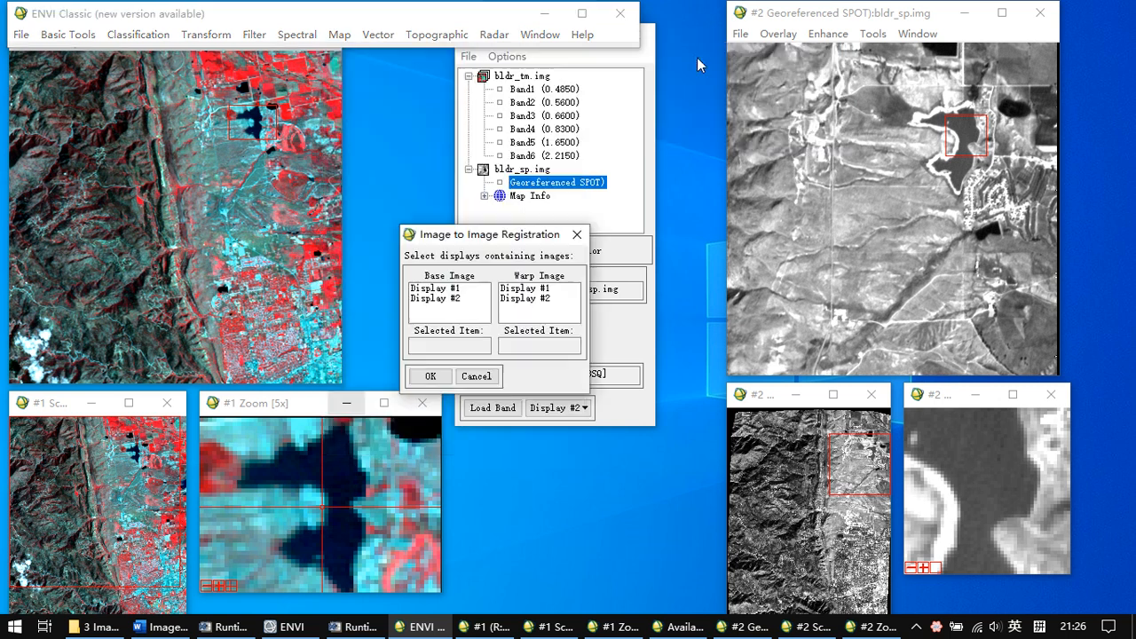
drag(480, 235, 437, 93)
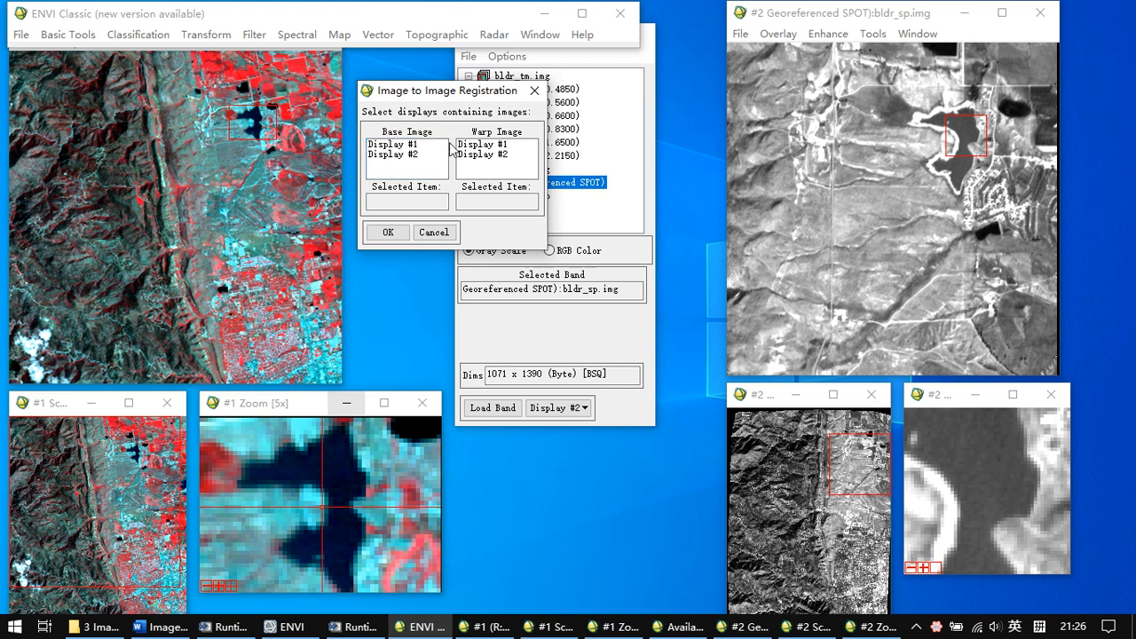
click(396, 156)
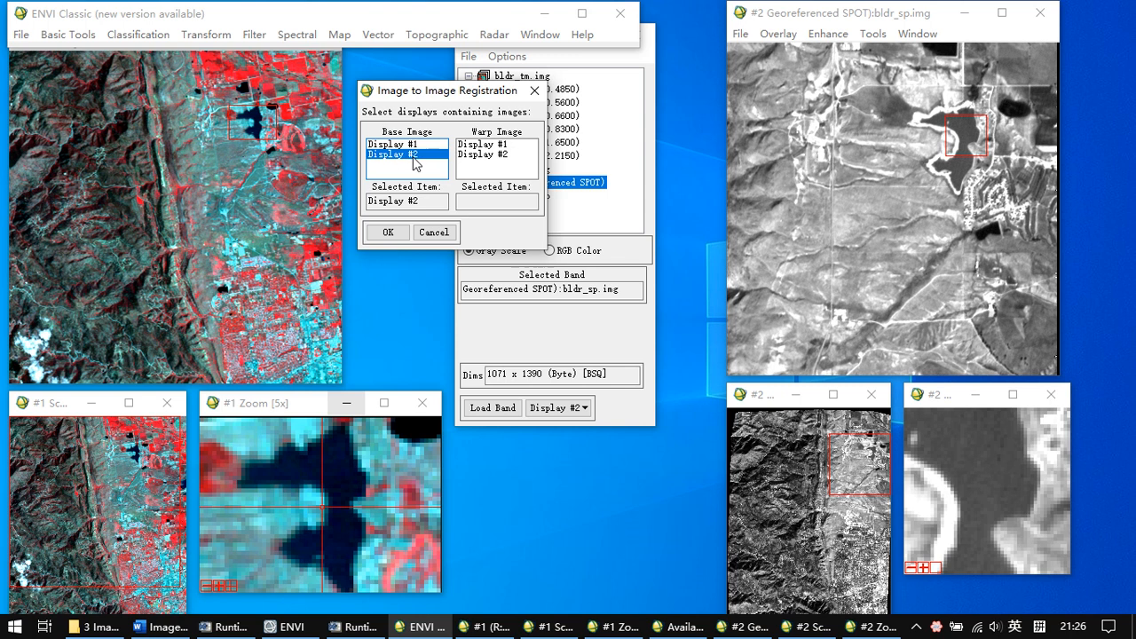
click(494, 148)
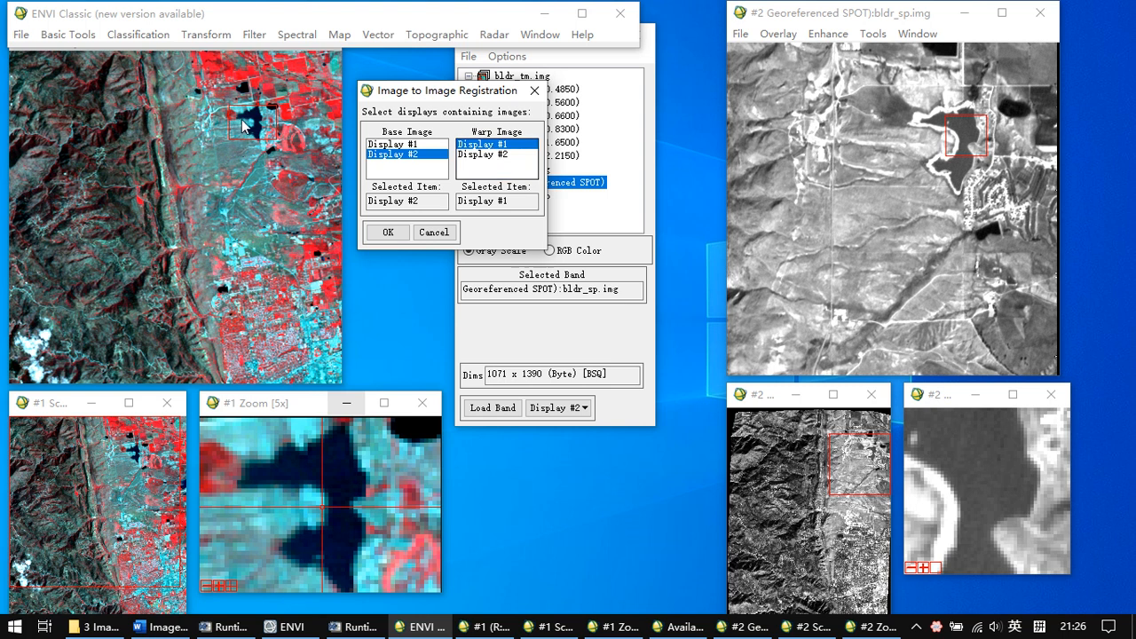
drag(394, 101, 495, 226)
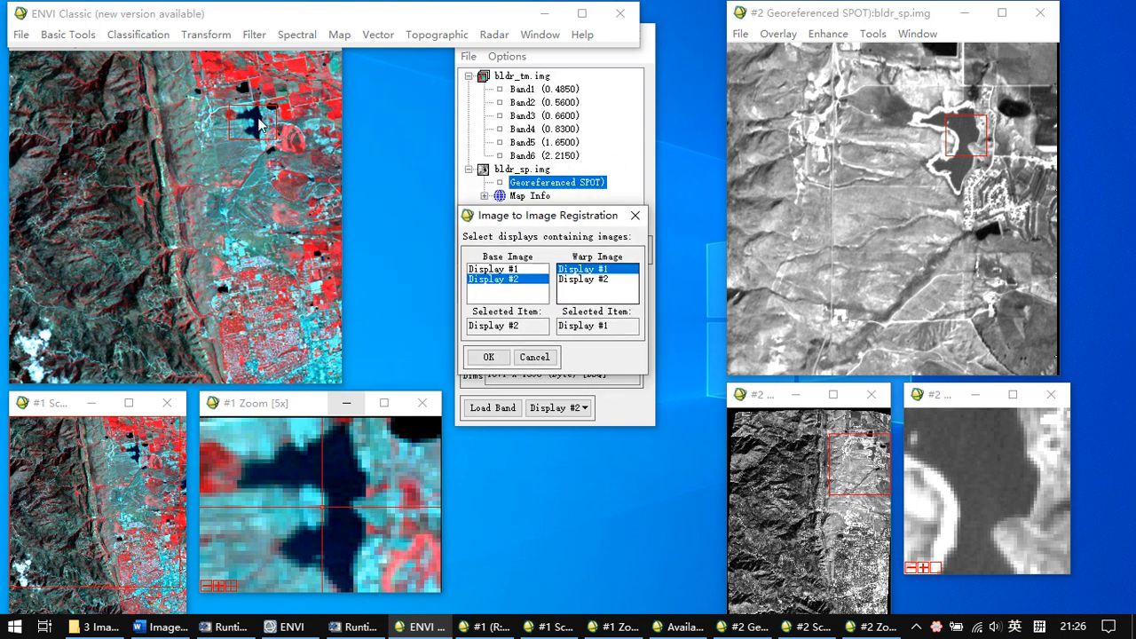
drag(531, 221, 468, 157)
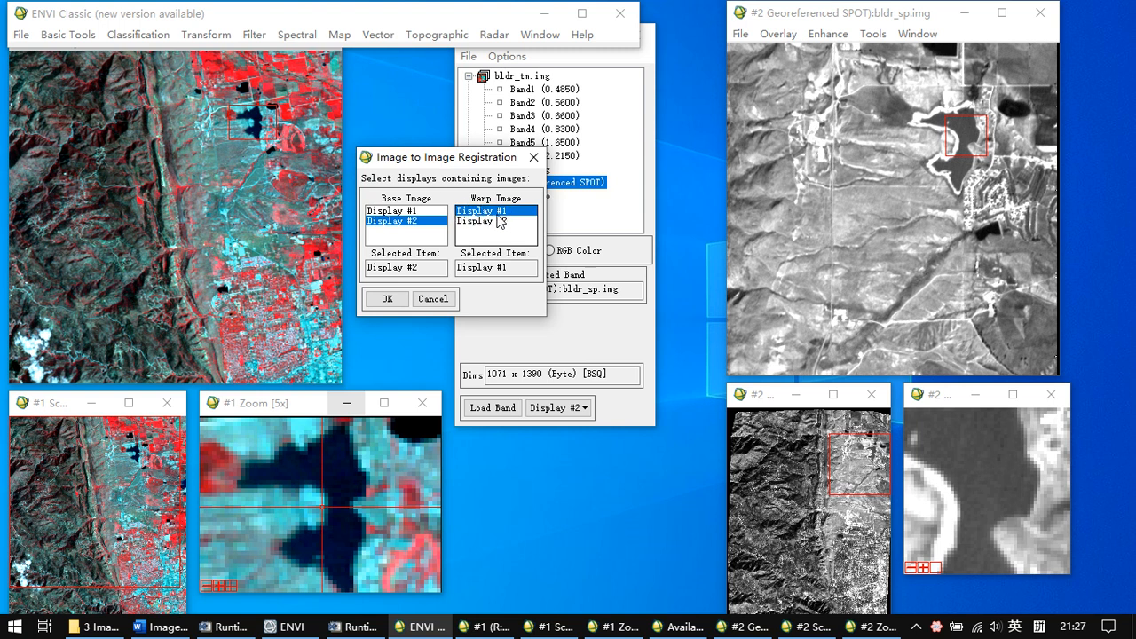
click(389, 299)
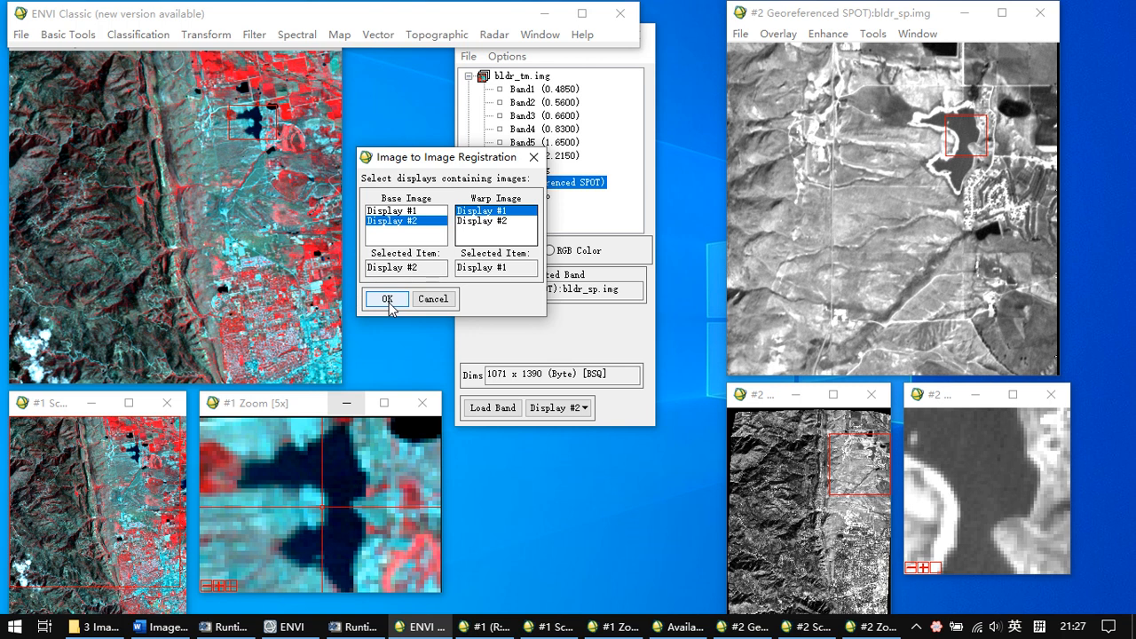
- Place the Ground Control Points Selection window between the two displays, widen it, and enlarge the display #2 Zoom window
drag(302, 116, 511, 113)
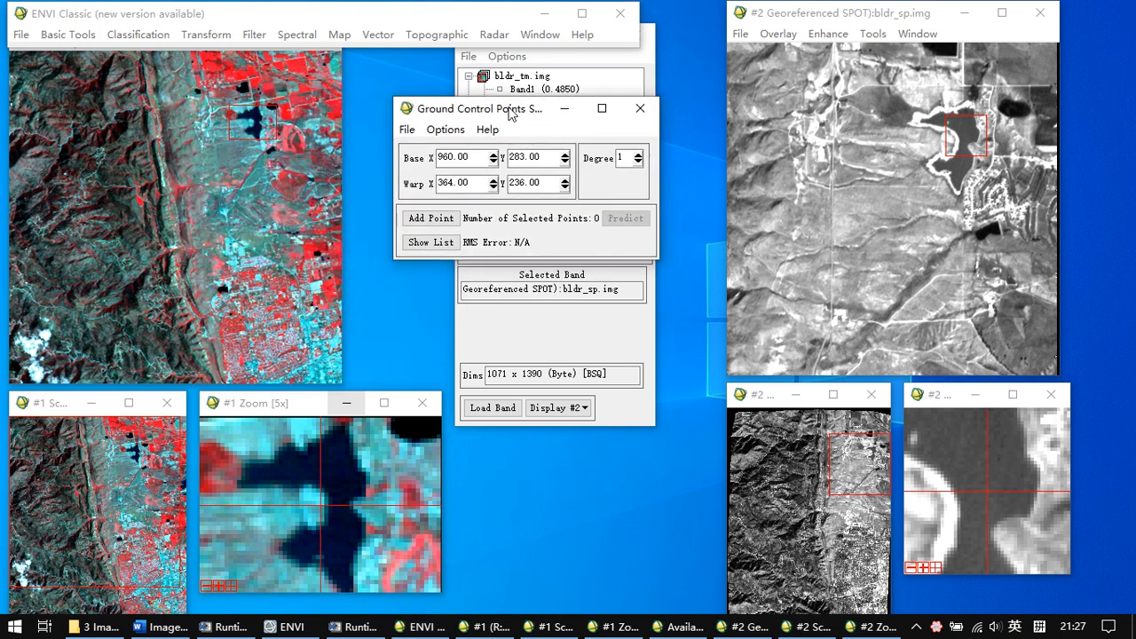
drag(495, 107, 466, 104)
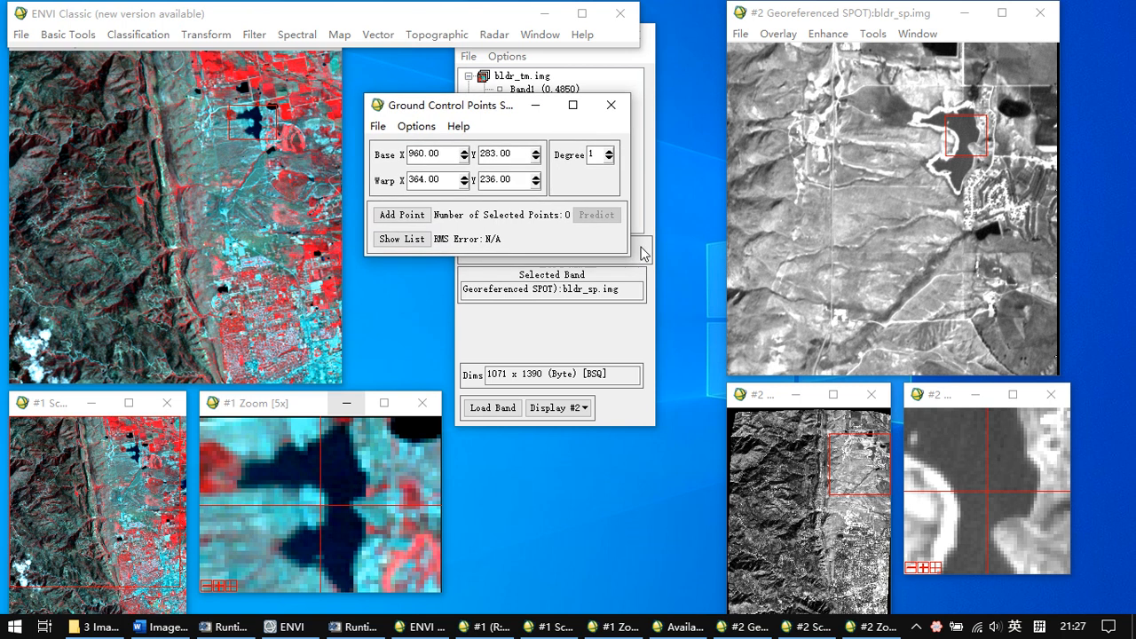
drag(630, 252, 664, 254)
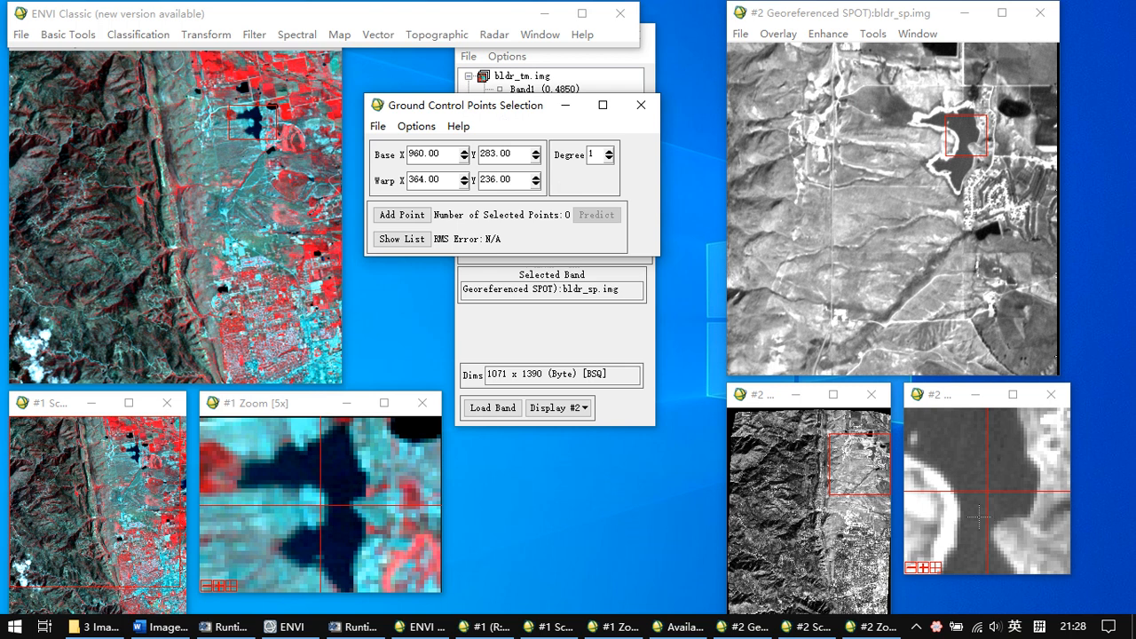
drag(1071, 574, 1116, 600)
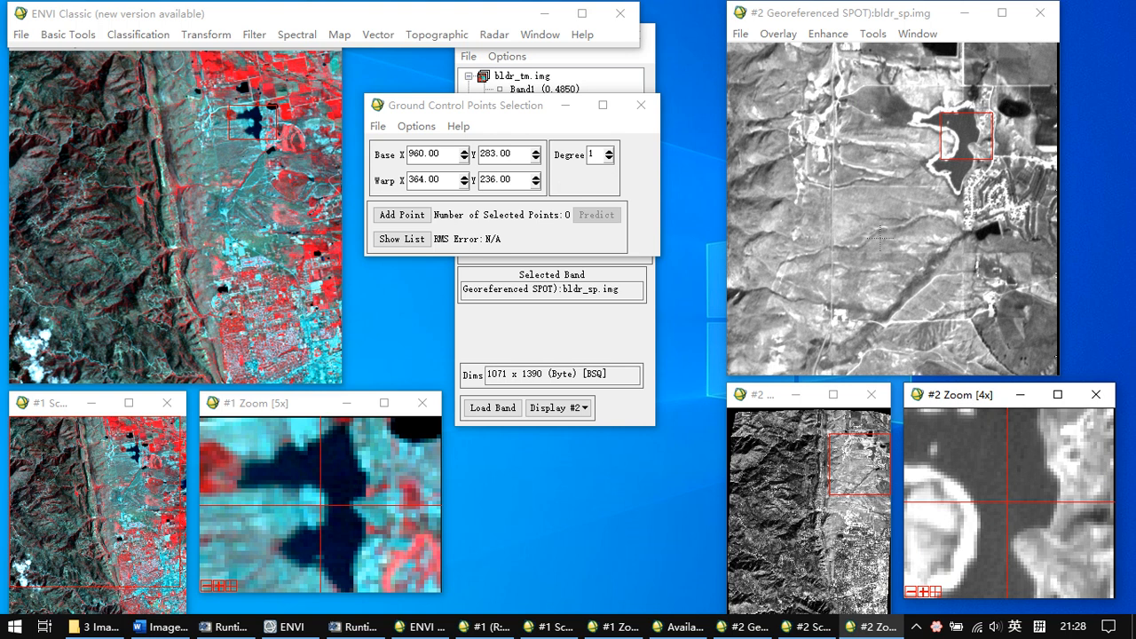
- Center the display #2 Zoom crosshair on the road junction in the northwestern mountains, at base X 286.00, Y 255.75
click(791, 465)
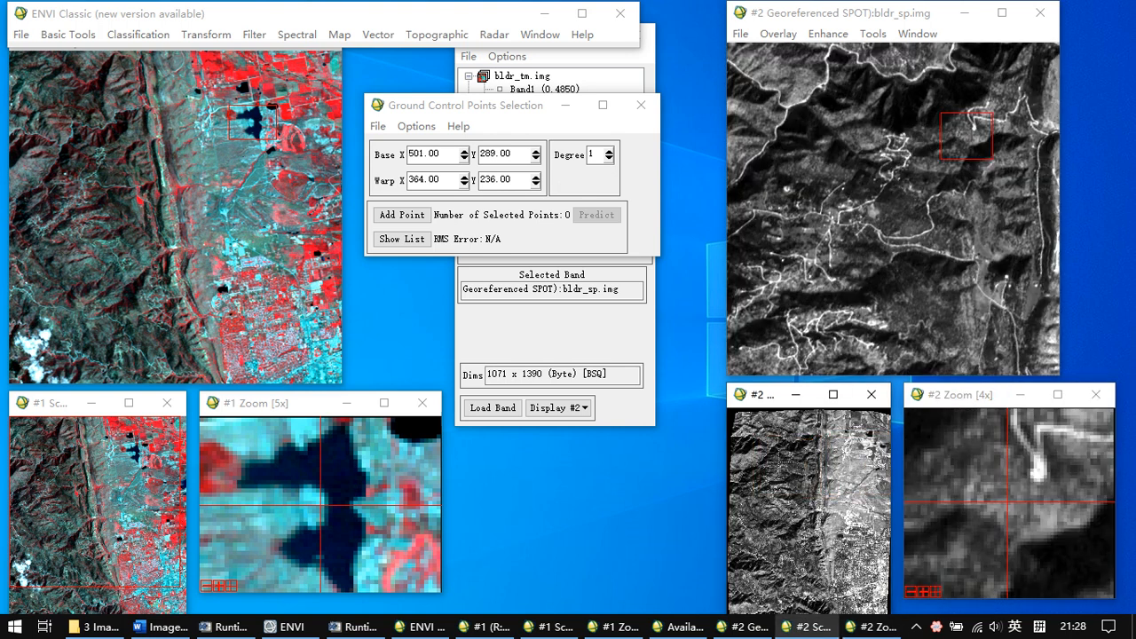
click(778, 460)
click(769, 452)
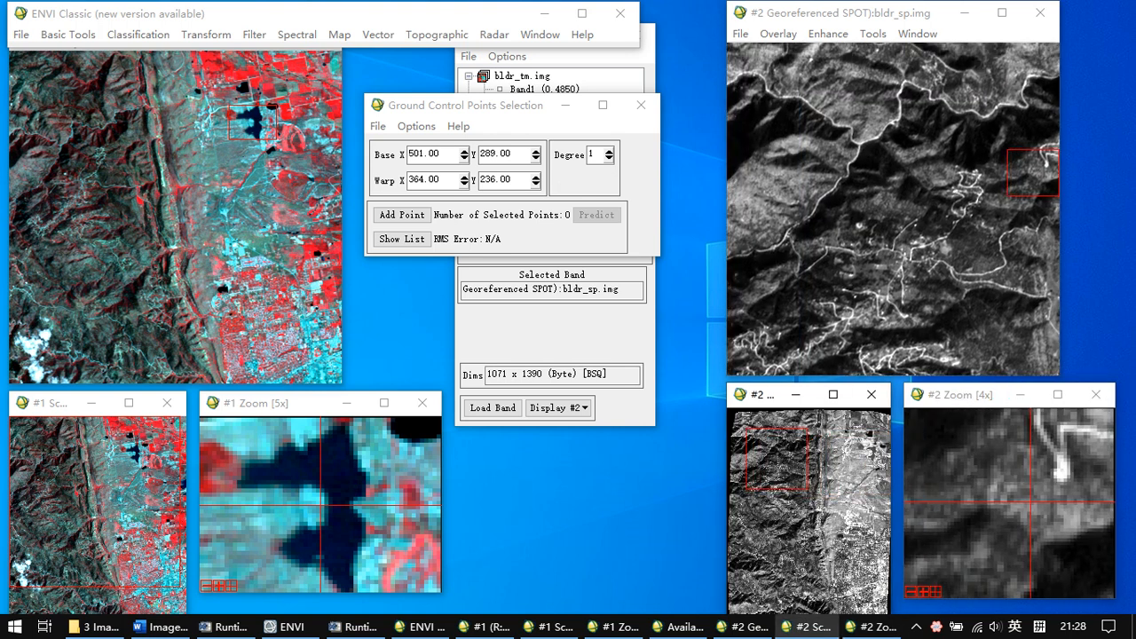
click(767, 449)
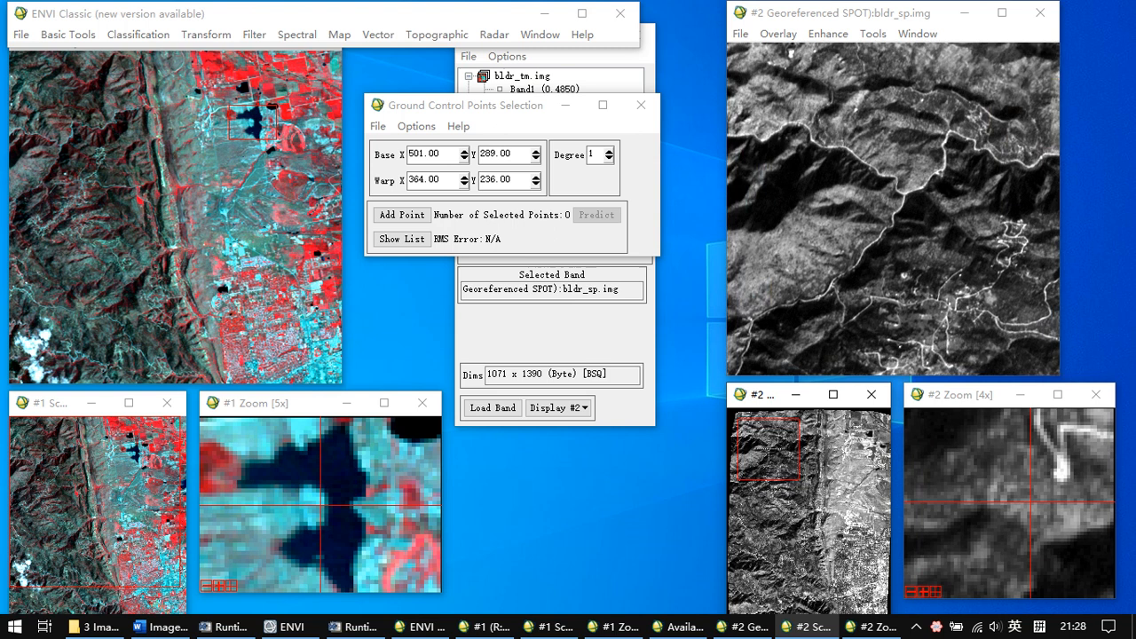
click(904, 197)
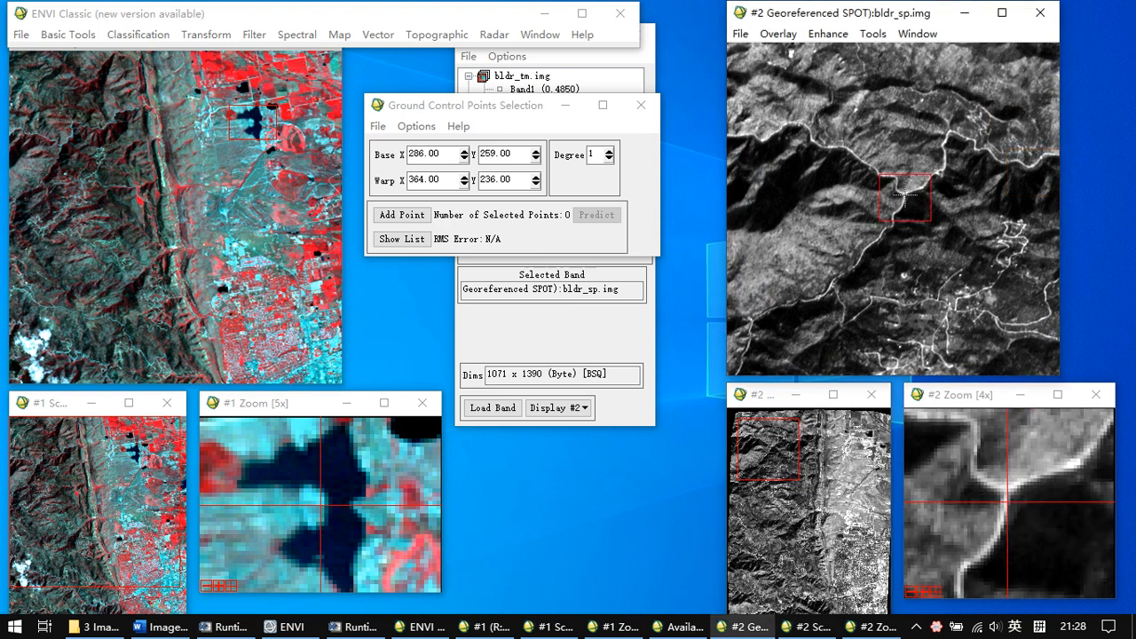
click(1009, 492)
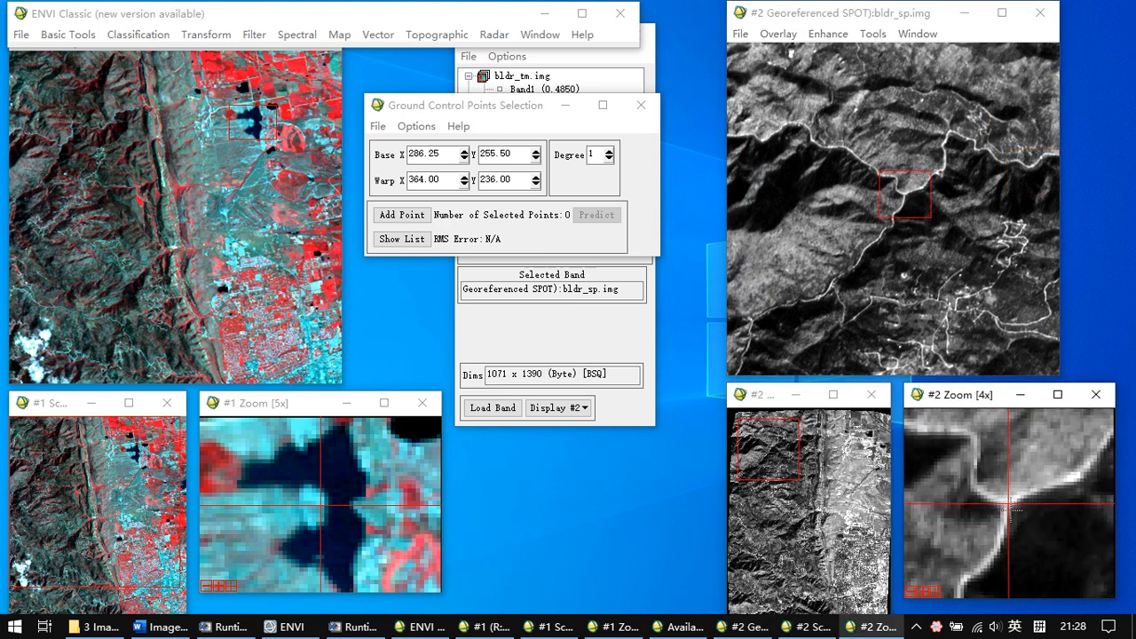
click(1001, 511)
click(1010, 501)
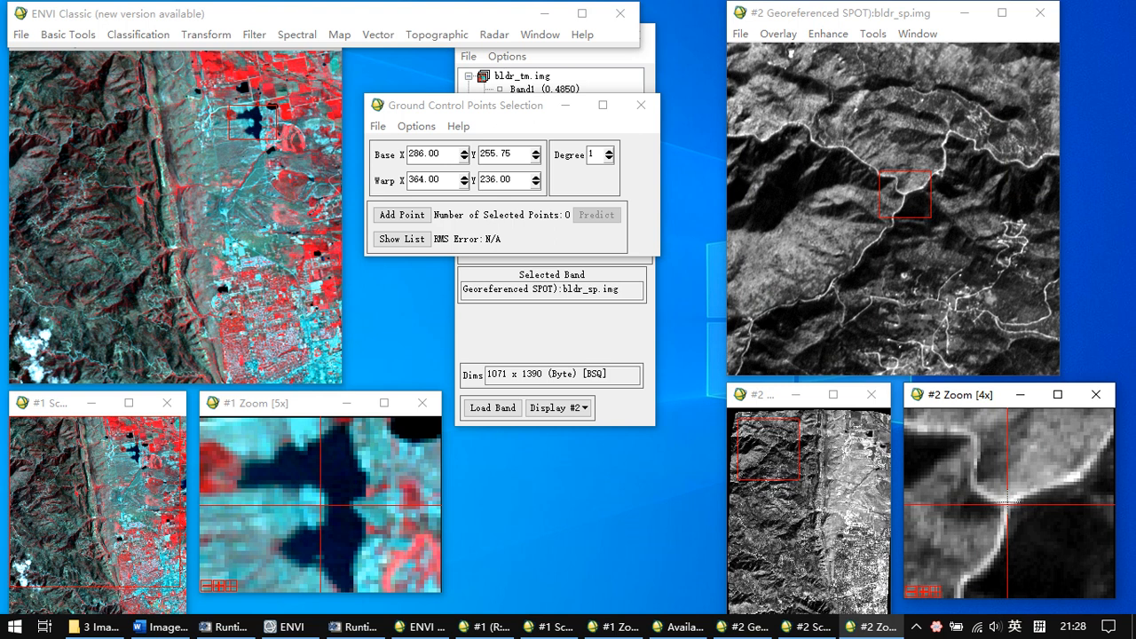
- Magnify the display #2 Zoom window to 7x and refine its crosshair on the mountain road junction, at base X 285.57, Y 255.71
click(1009, 504)
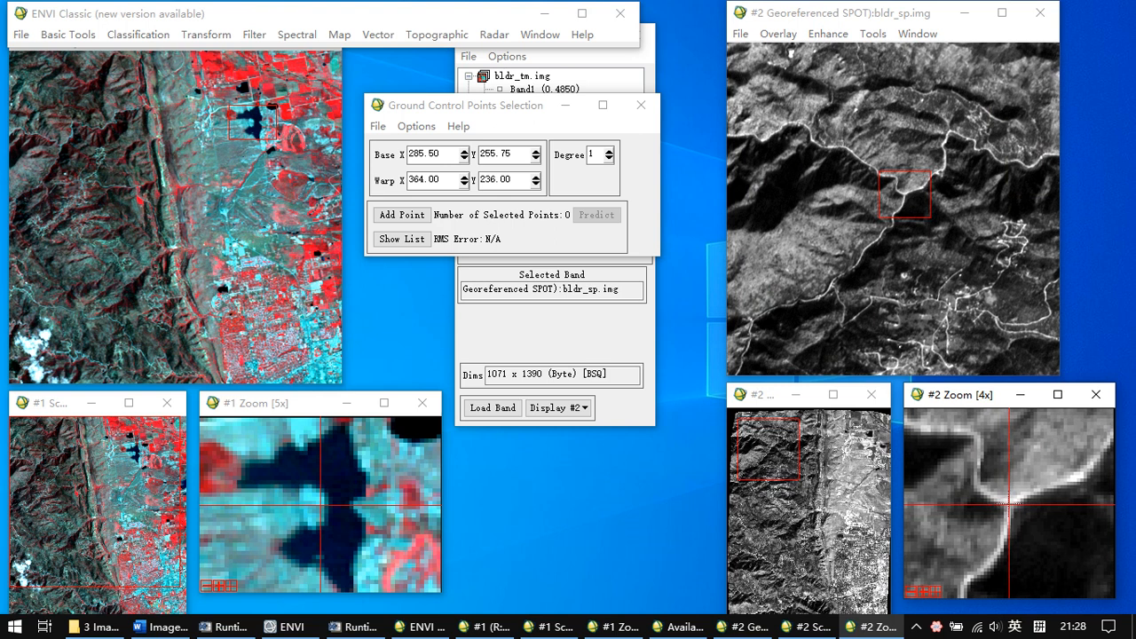
click(1009, 504)
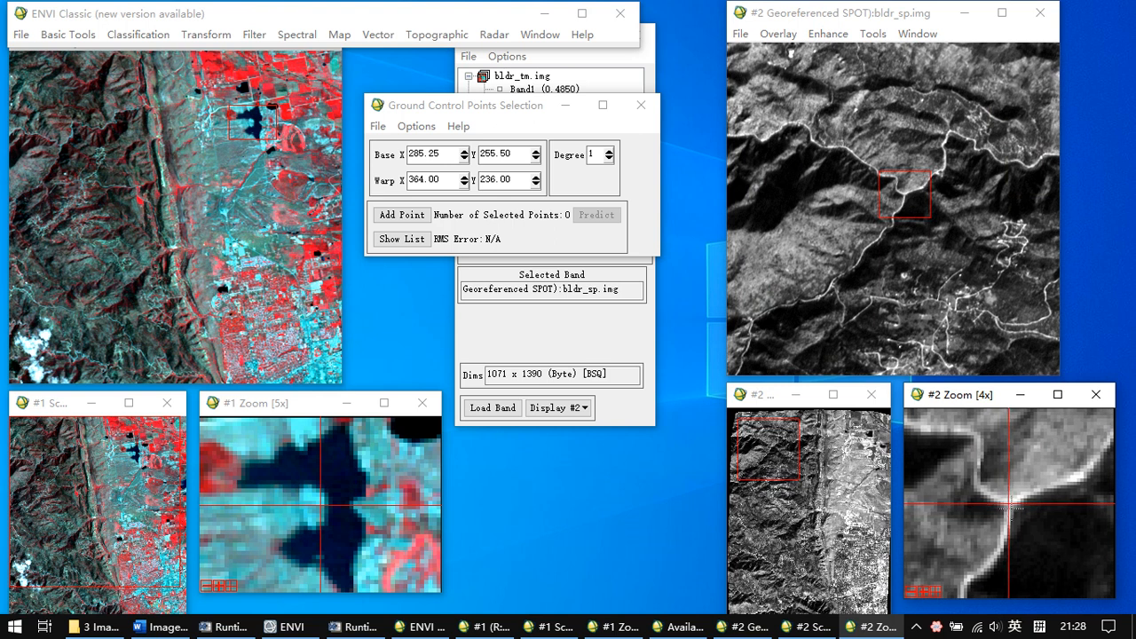
click(923, 589)
click(923, 589)
click(923, 589)
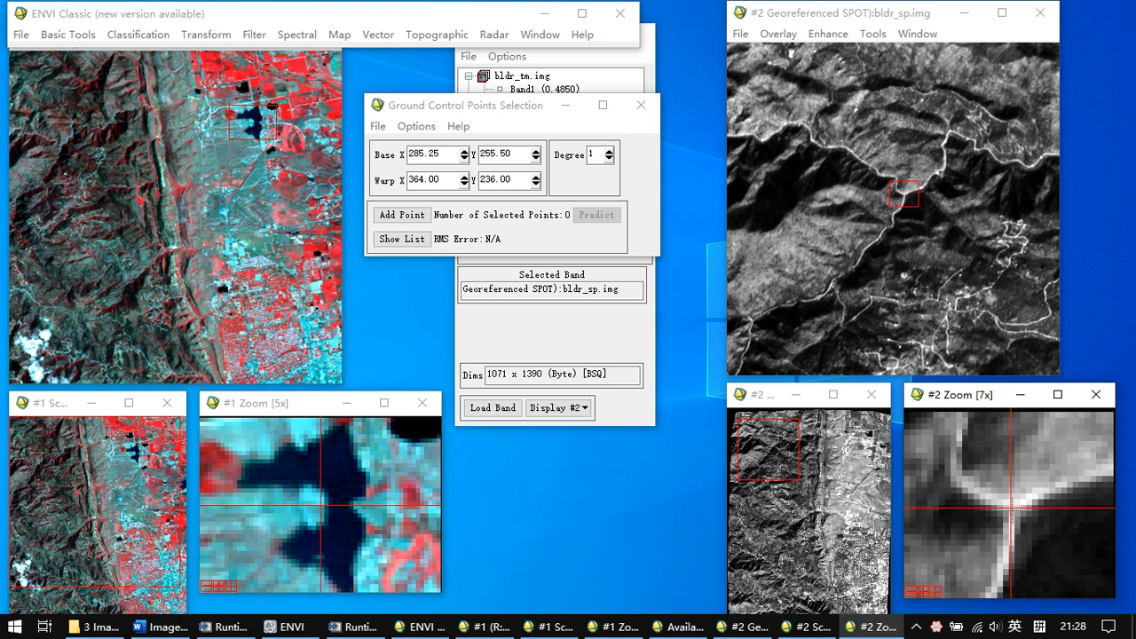
click(1012, 511)
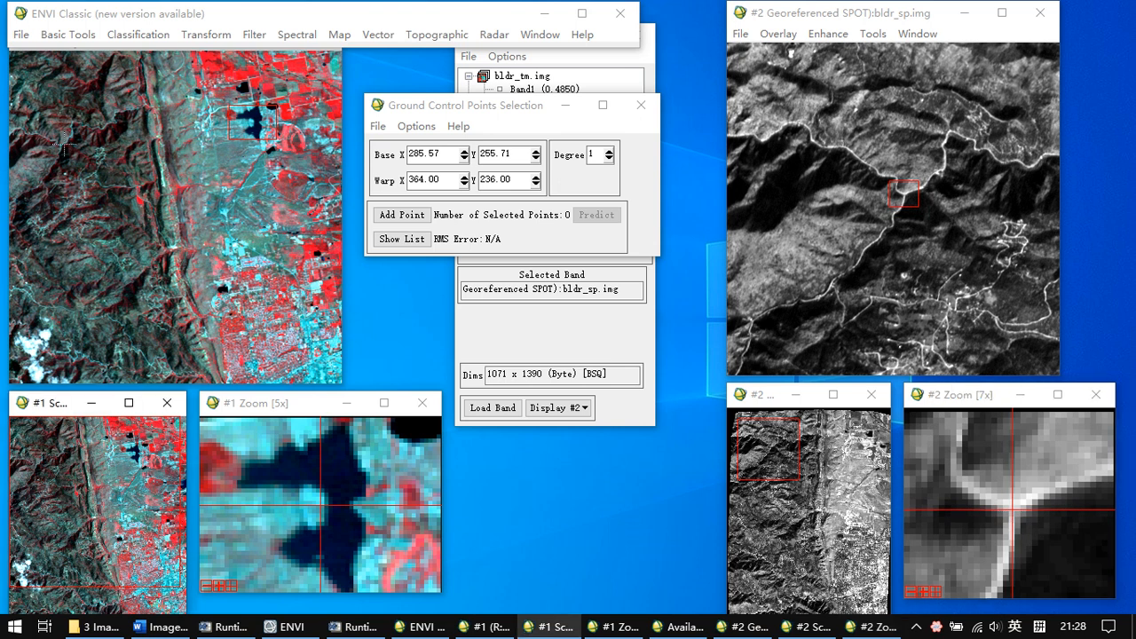
- Locate the same mountain road junction in display #1 and center the Zoom crosshair on it, at warp X 132.80, Y 264.80
click(55, 142)
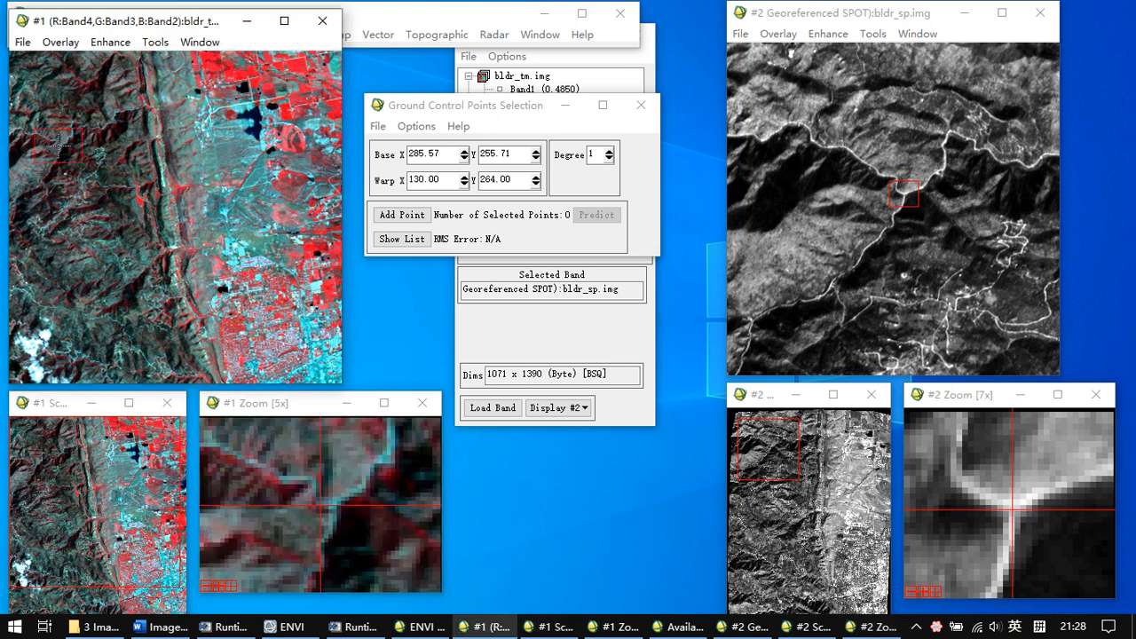
click(339, 510)
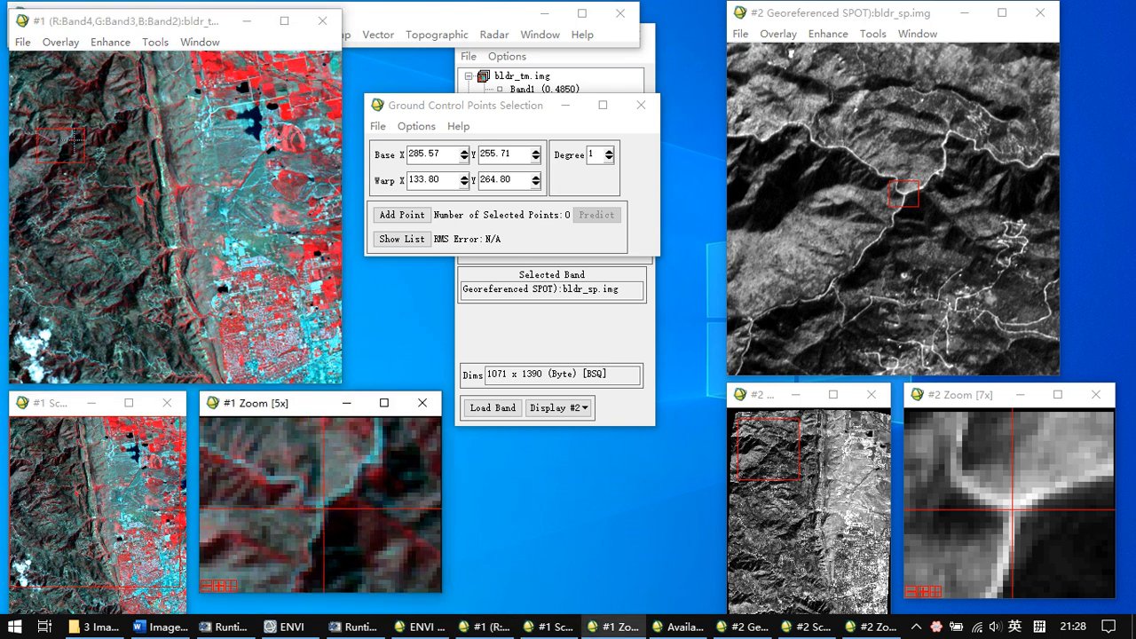
click(59, 147)
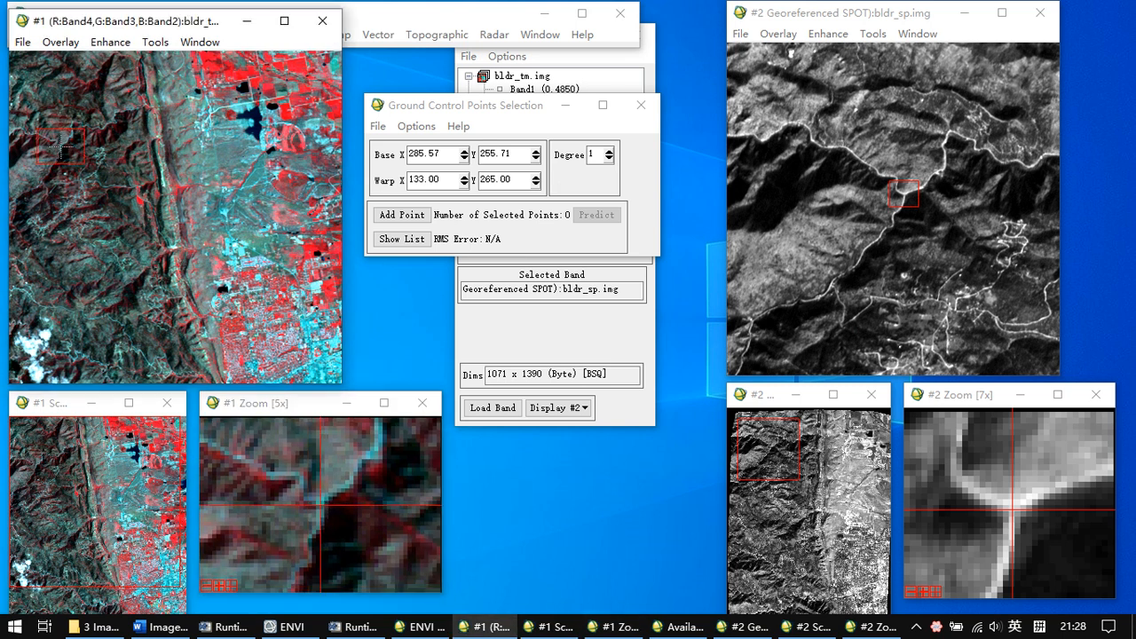
click(319, 507)
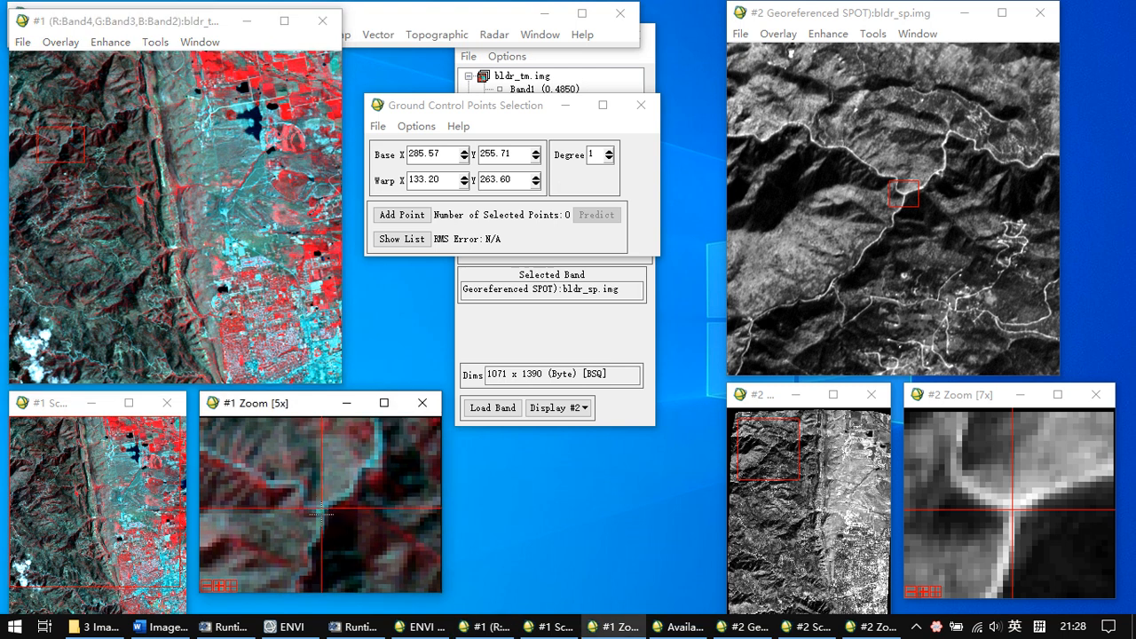
click(320, 513)
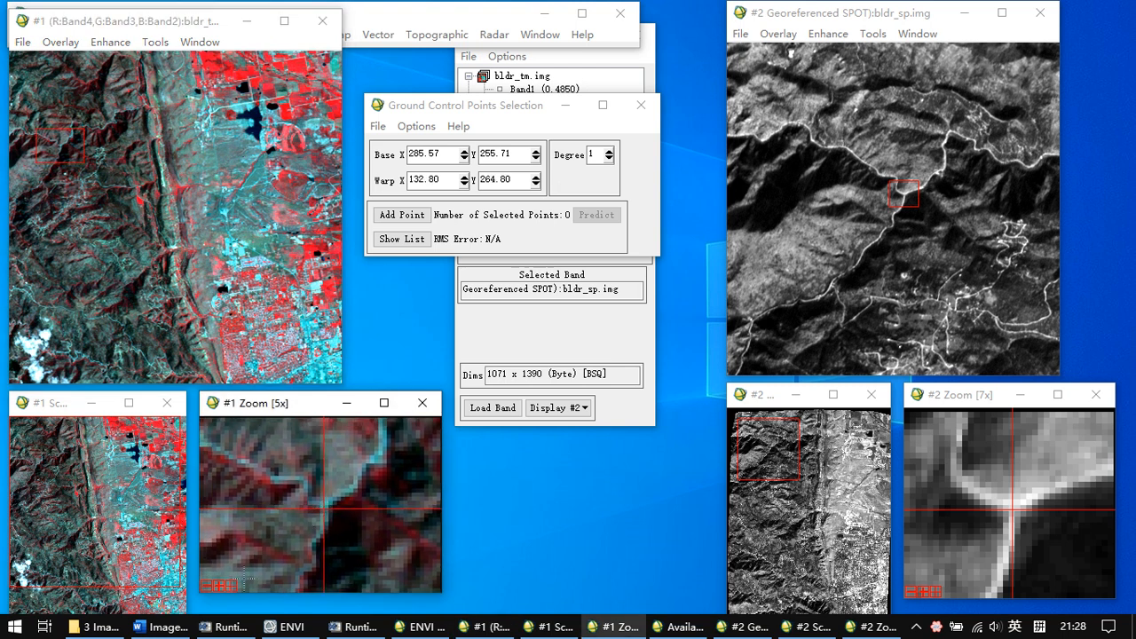
- Magnify the display #1 Zoom window to 7x, refine the crosshair to warp X 133.00, Y 264.43, and add the first control point
click(218, 586)
click(217, 586)
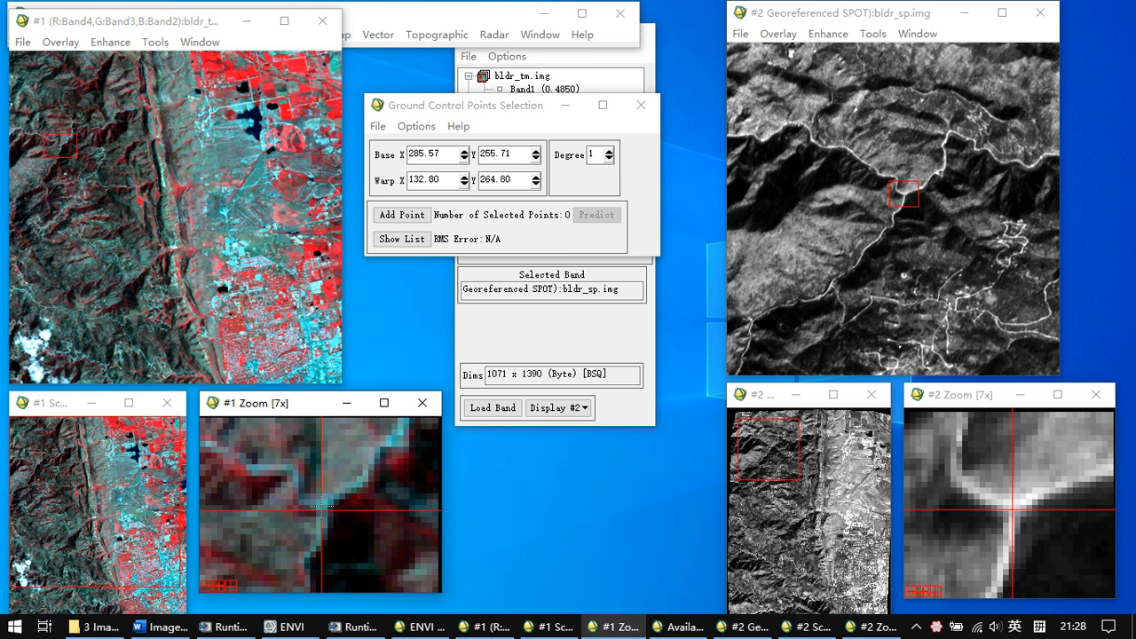
click(324, 509)
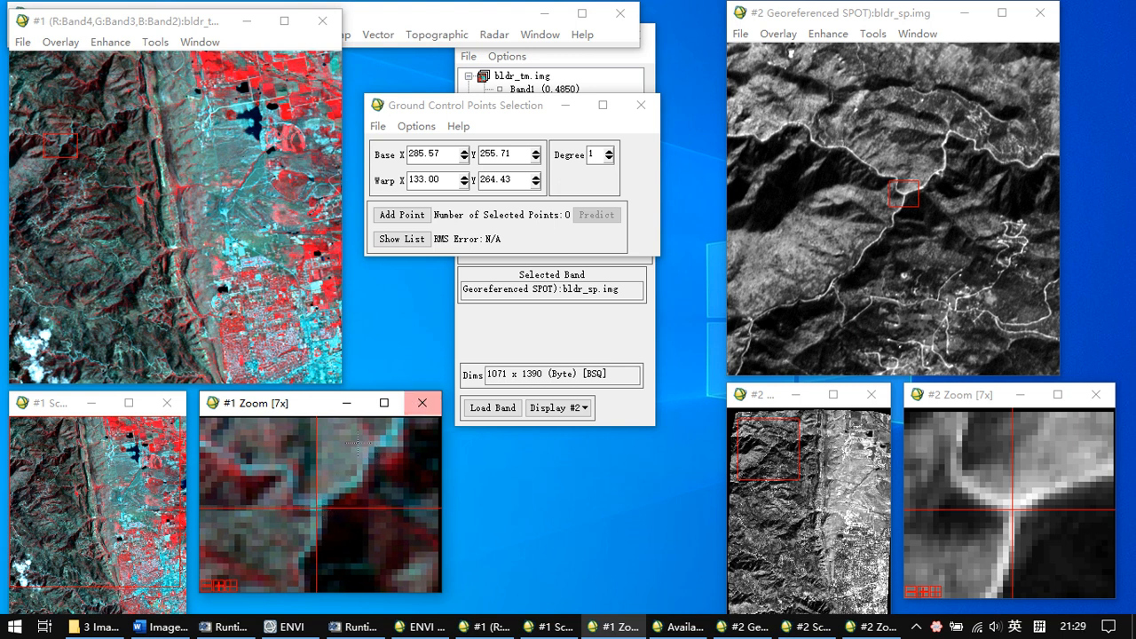
click(401, 215)
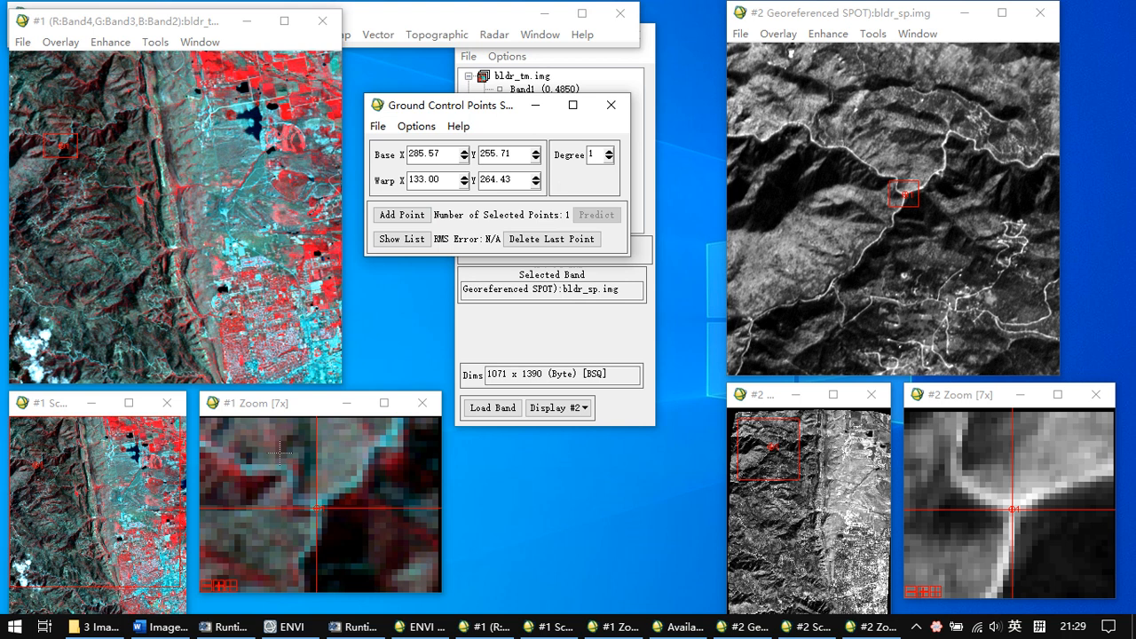
- Move the display #1 zoom box to the road junction just north of the dark lake, at warp X 364.00, Y 212.00
click(254, 124)
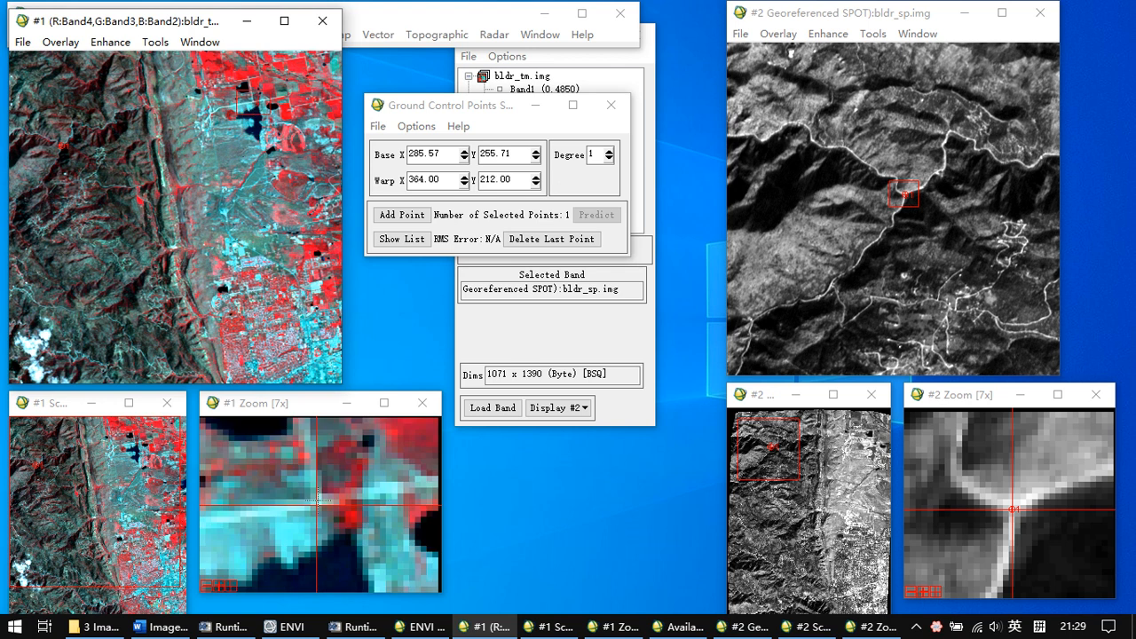
click(249, 100)
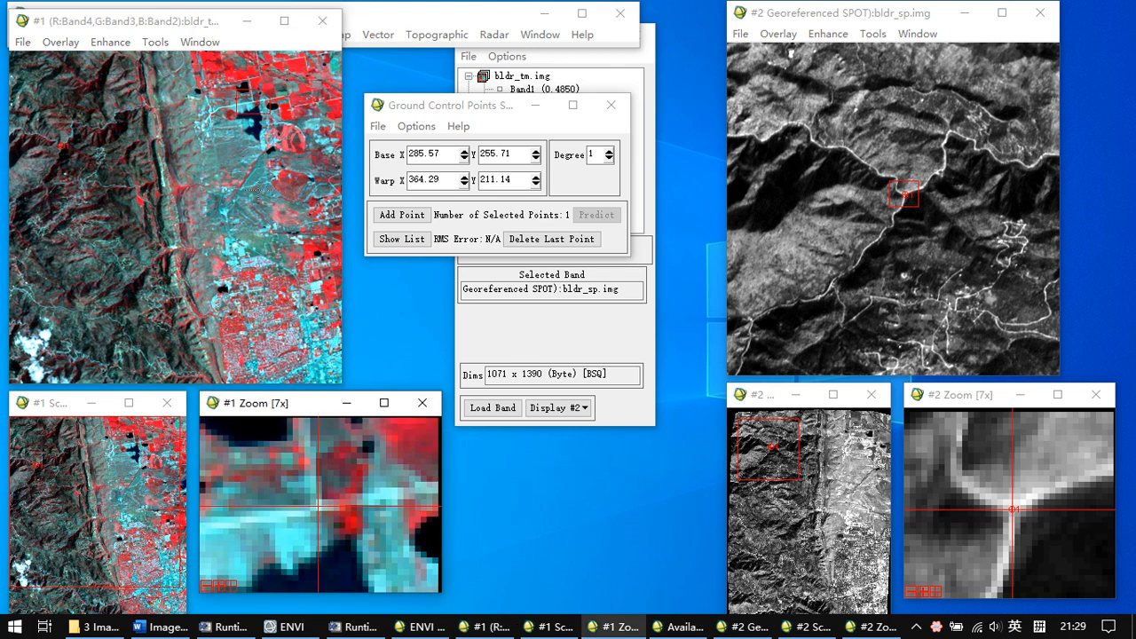
click(249, 100)
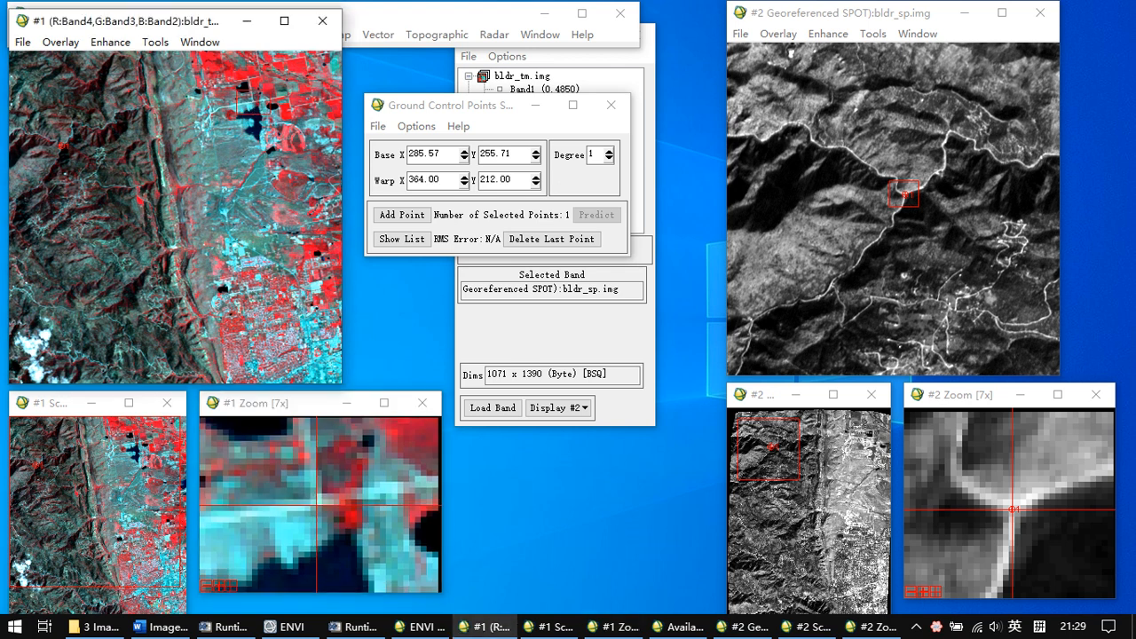
- Find the matching road junction north of the lake in display #2 and center the Zoom crosshair on it, at base X 956.14, Y 222.86
click(861, 428)
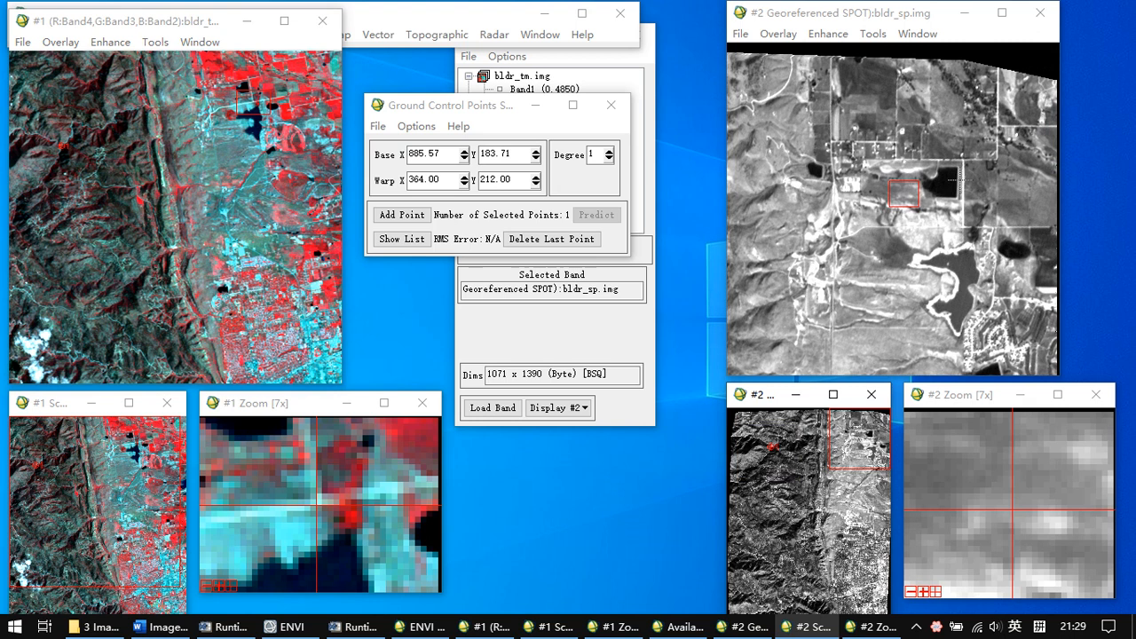
click(897, 161)
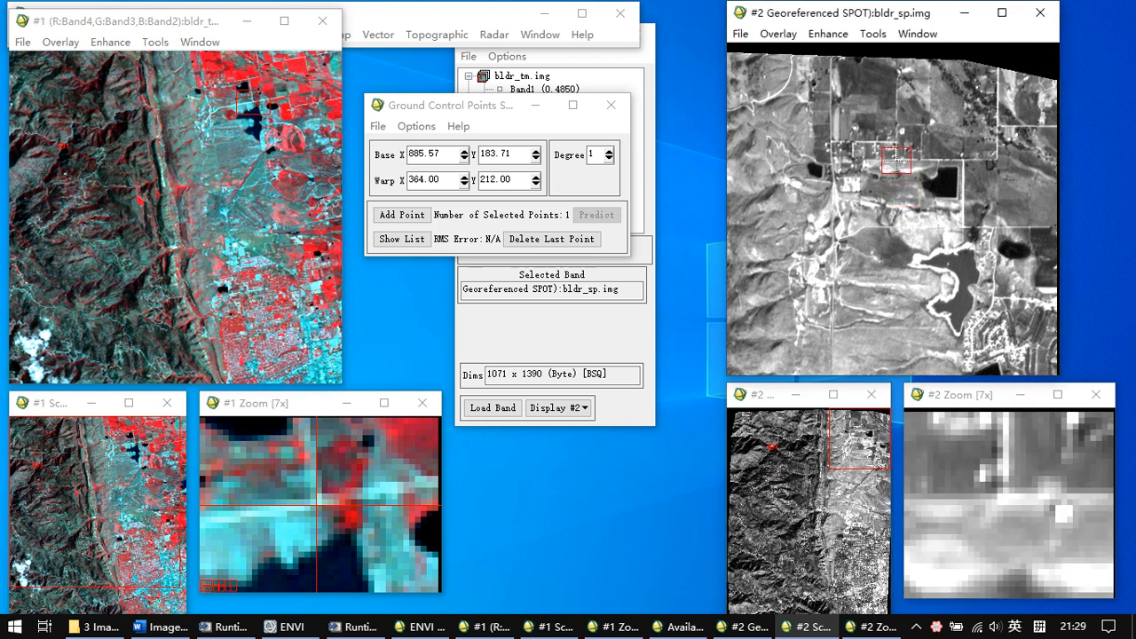
click(966, 227)
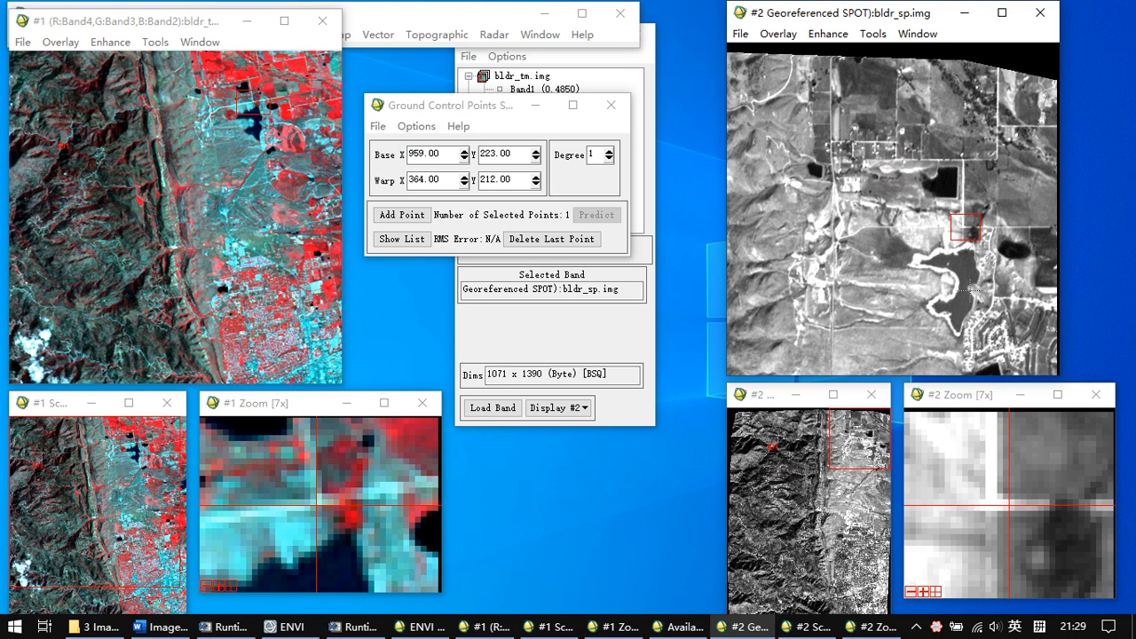
click(969, 284)
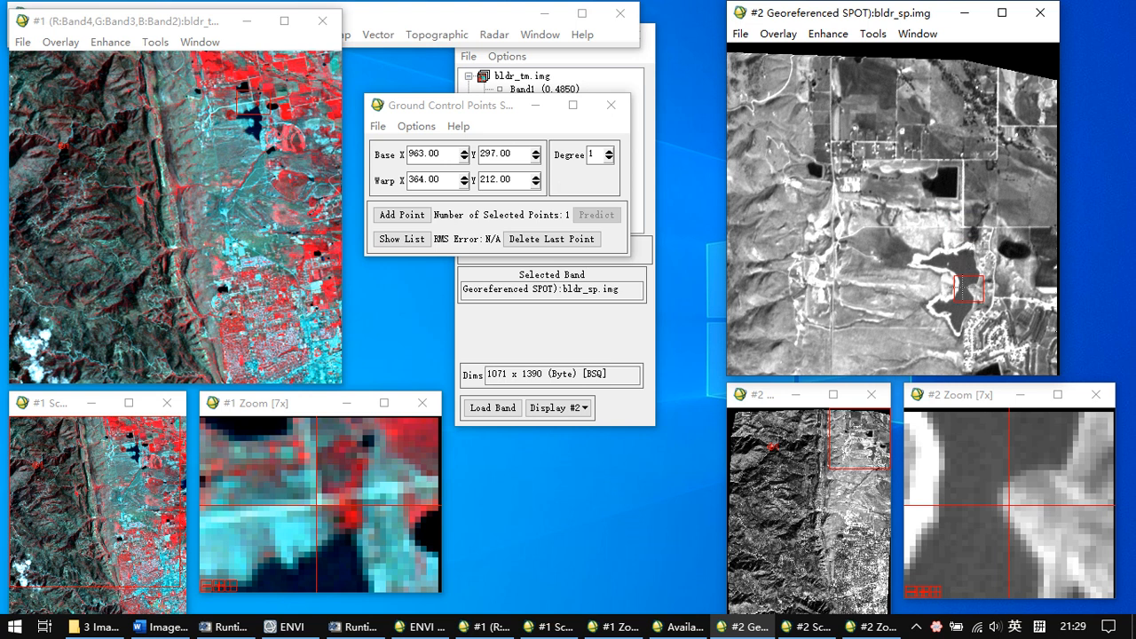
click(964, 228)
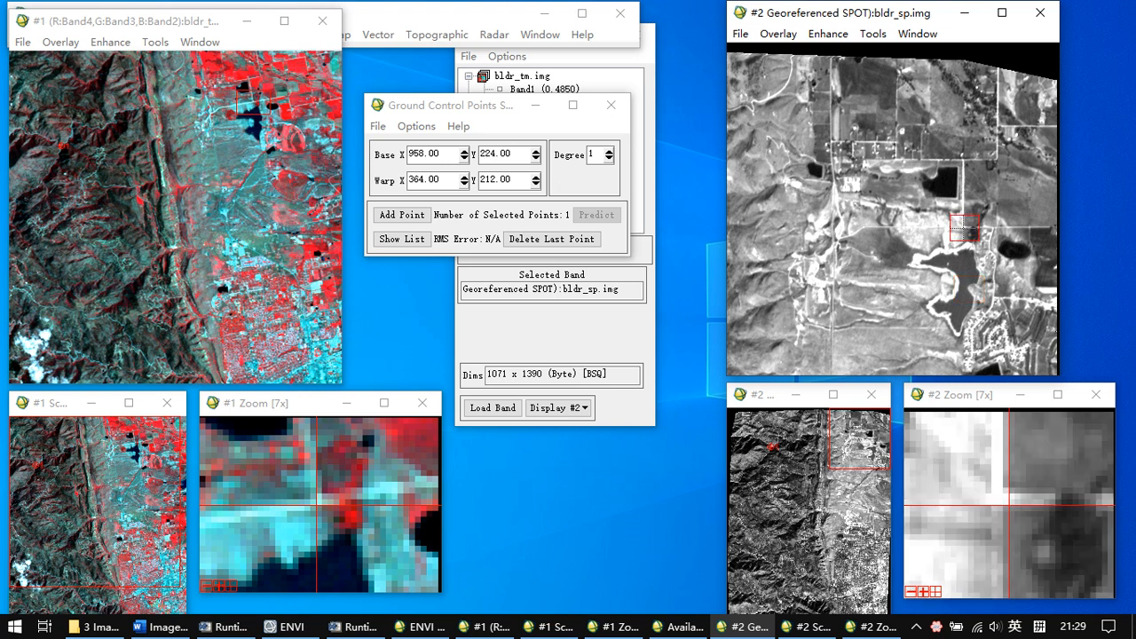
click(999, 499)
click(1012, 511)
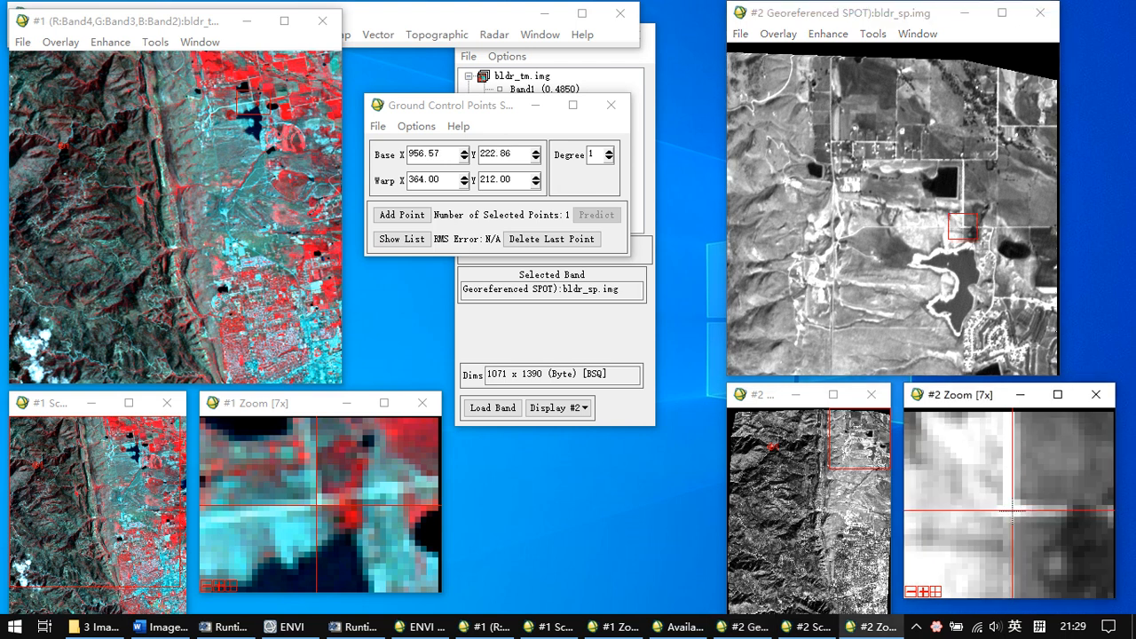
click(1010, 504)
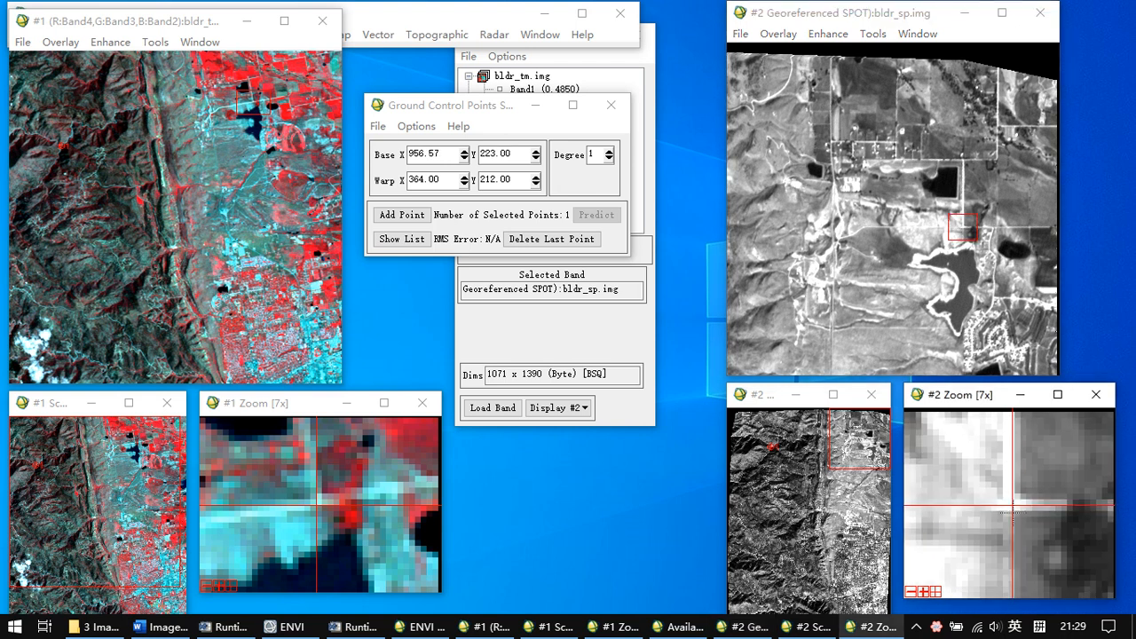
click(1011, 505)
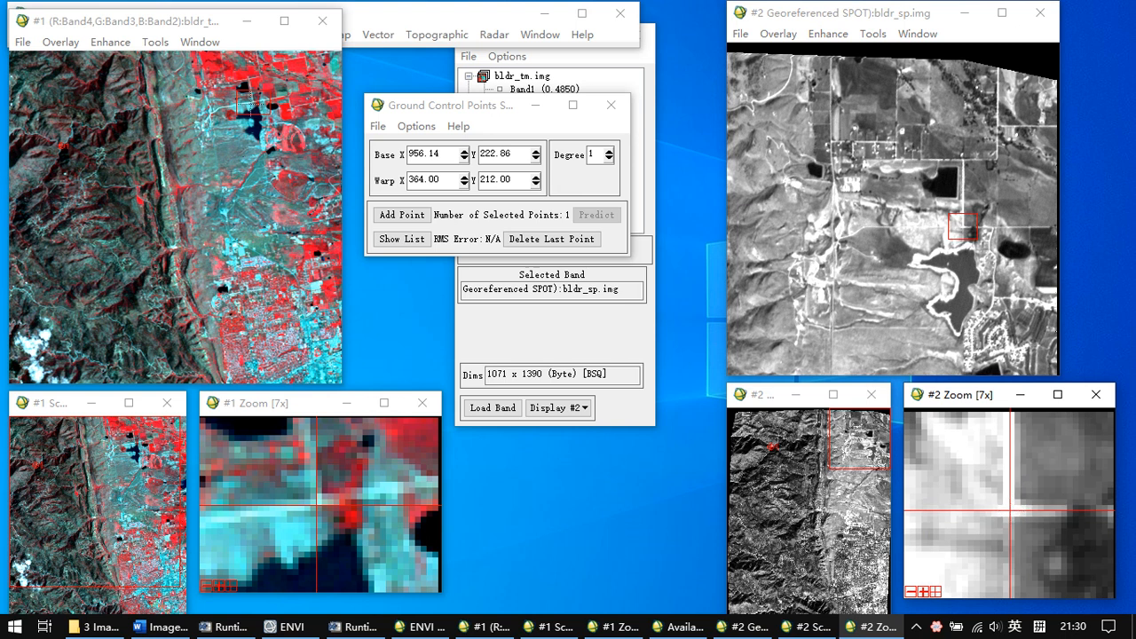
- Refine the display #1 crosshair on the junction to warp X 364.29, Y 211.00 and add the second control point
click(317, 507)
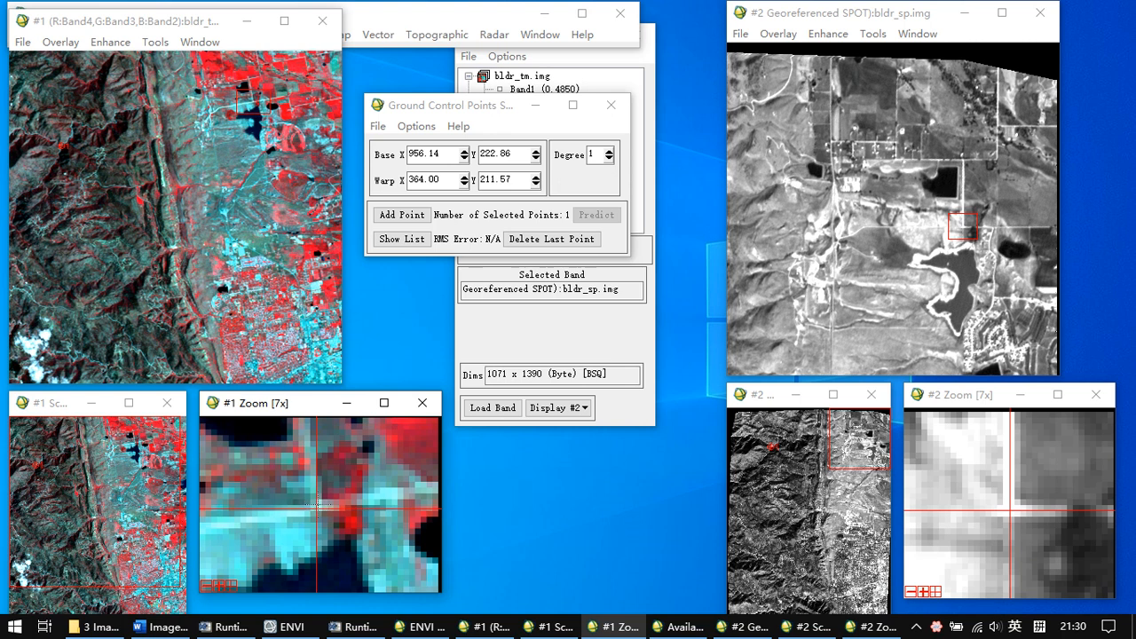
click(319, 505)
click(318, 509)
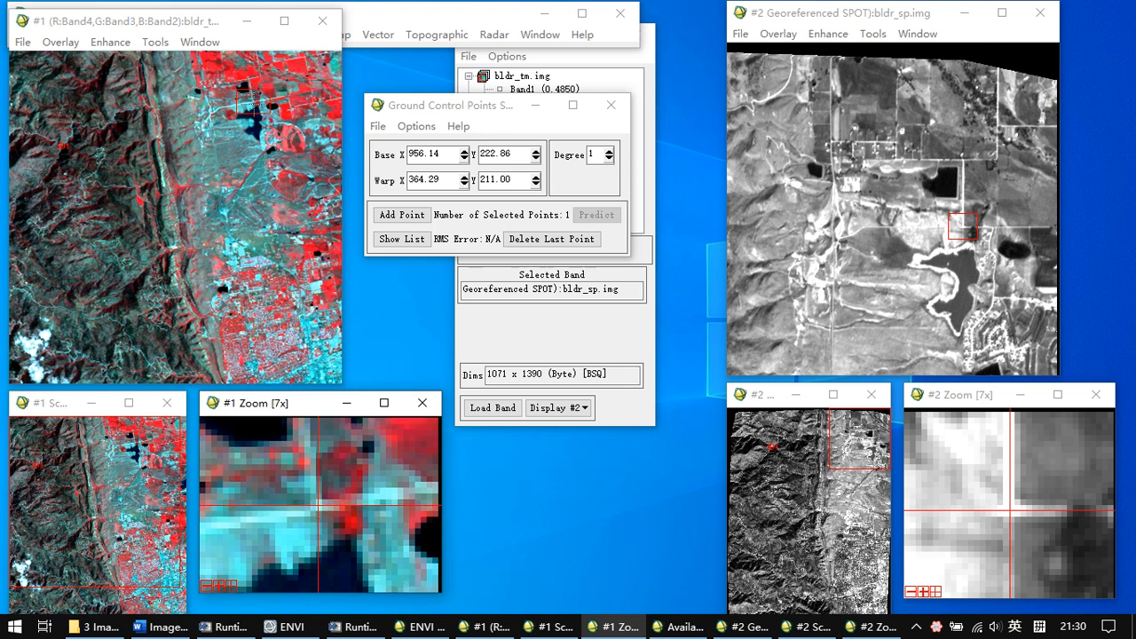
click(404, 216)
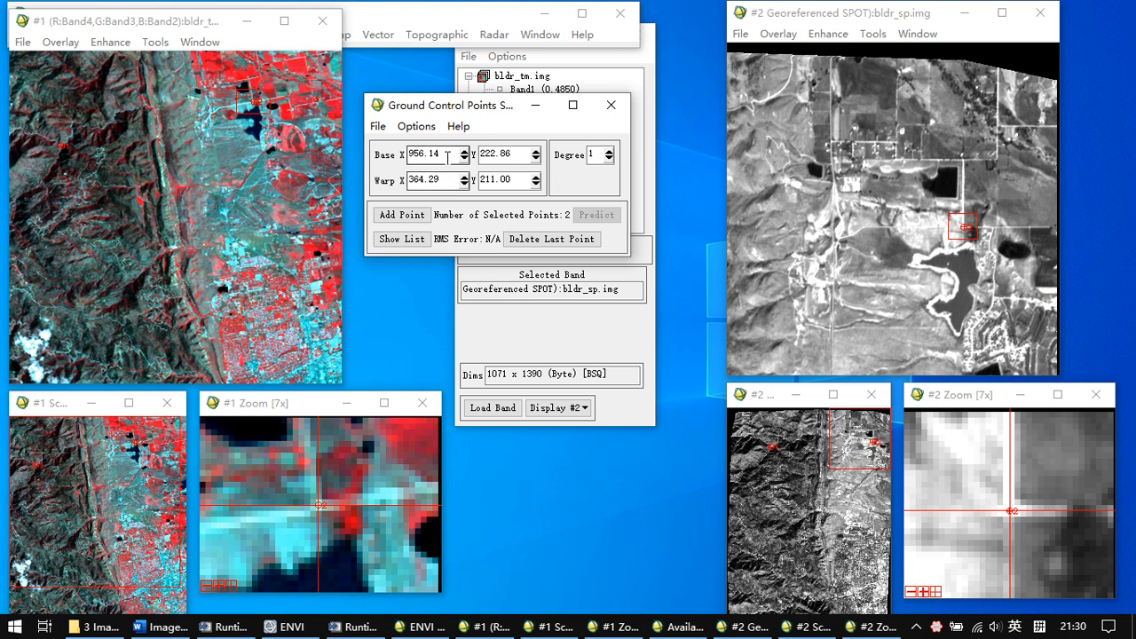
- Try to set the next control point to base X 753, Y 331 and warp X 826, Y 433
drag(449, 153, 408, 154)
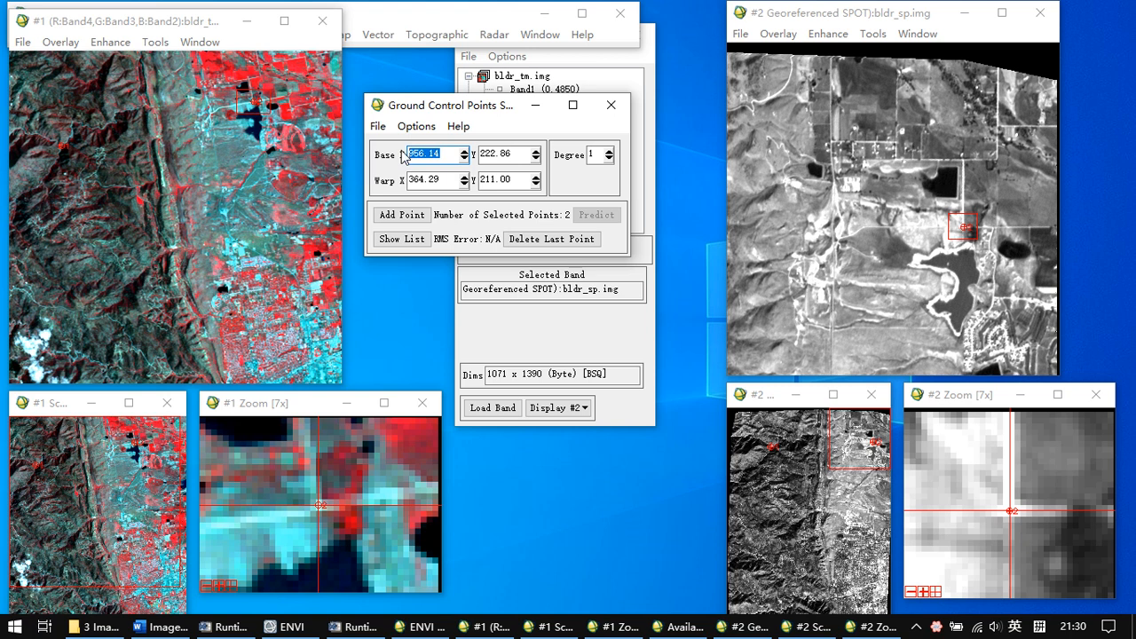
text(753)
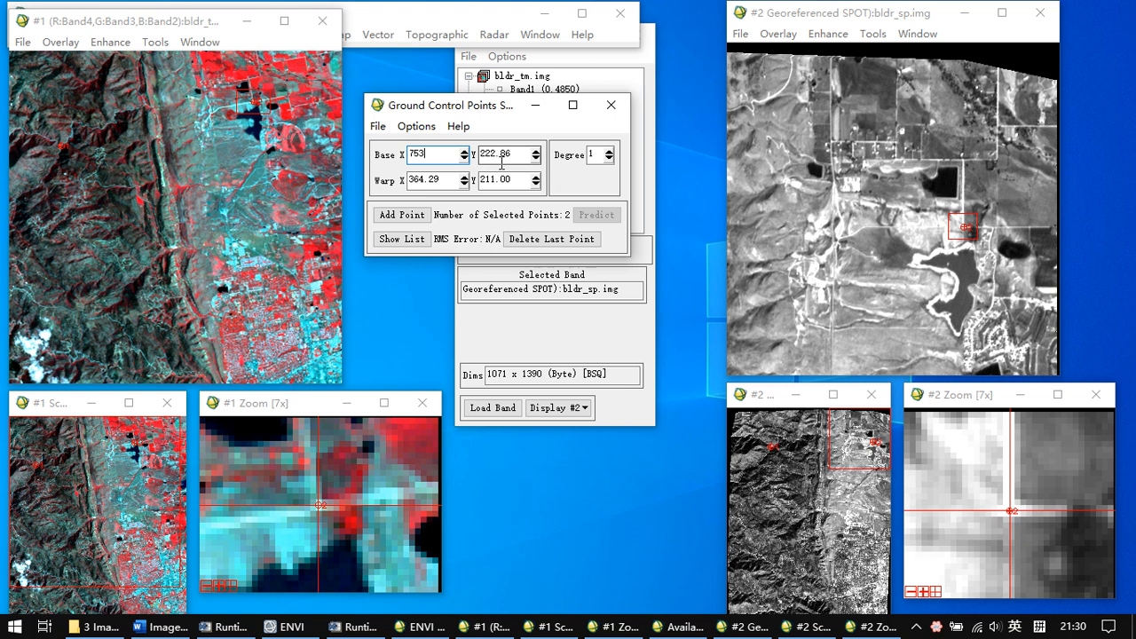
key(Return)
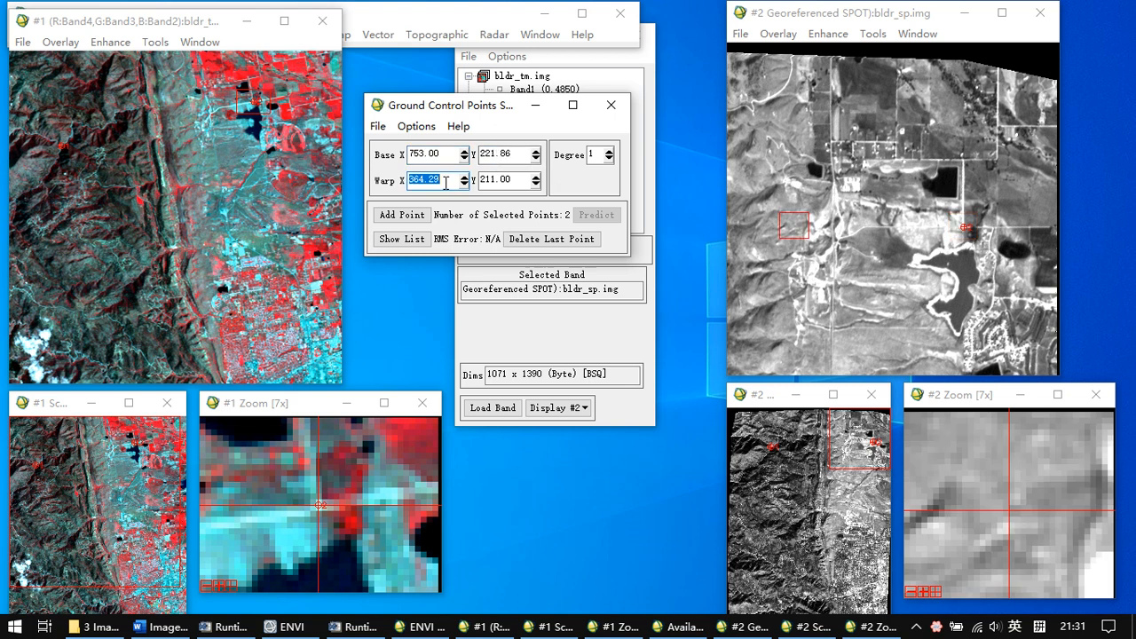
text(826)
drag(529, 155, 472, 155)
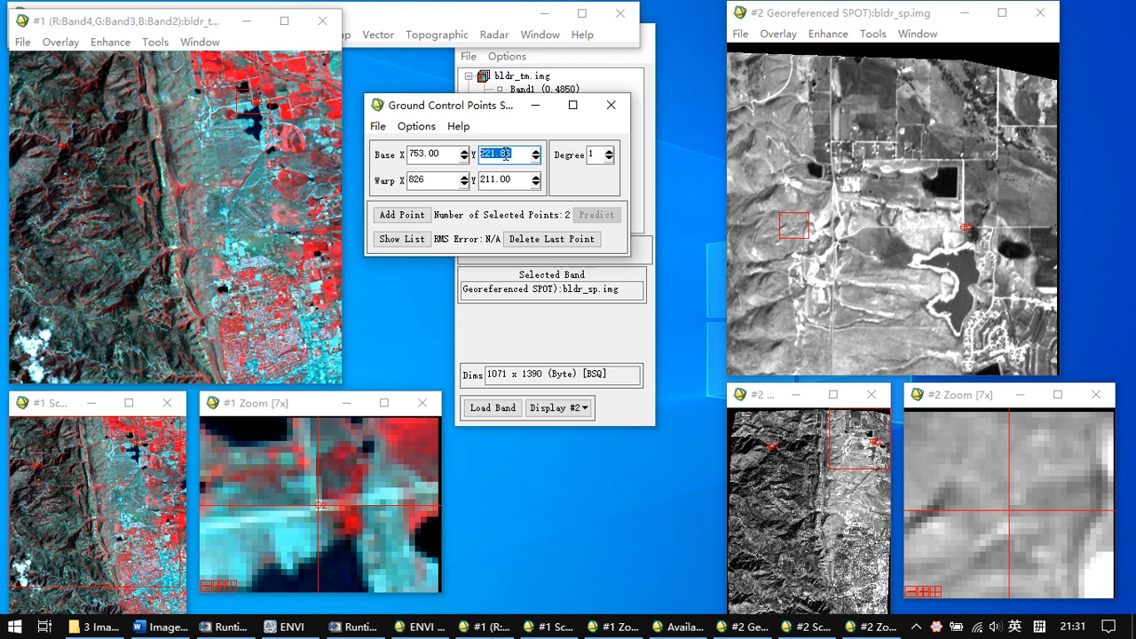
text(331)
drag(520, 181, 489, 183)
text(433)
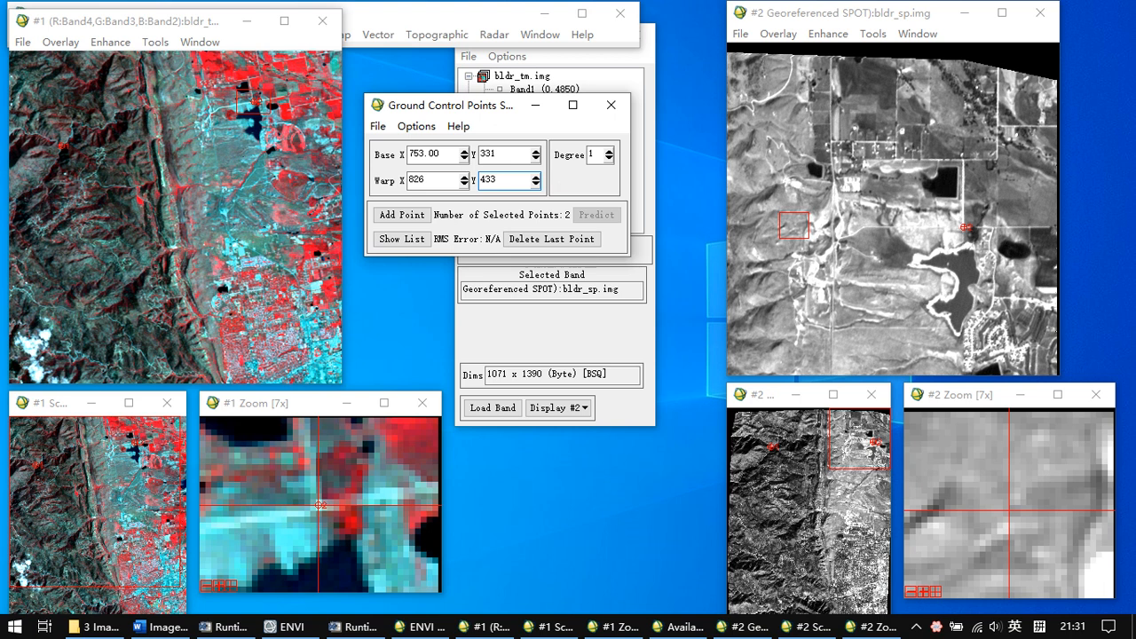
key(Return)
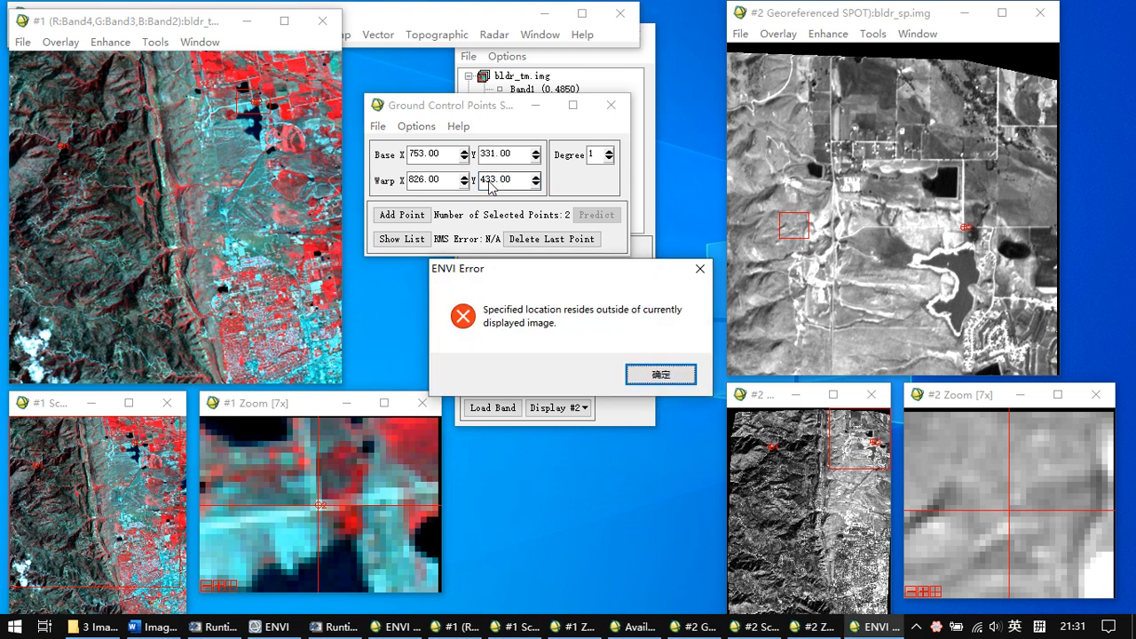
click(700, 268)
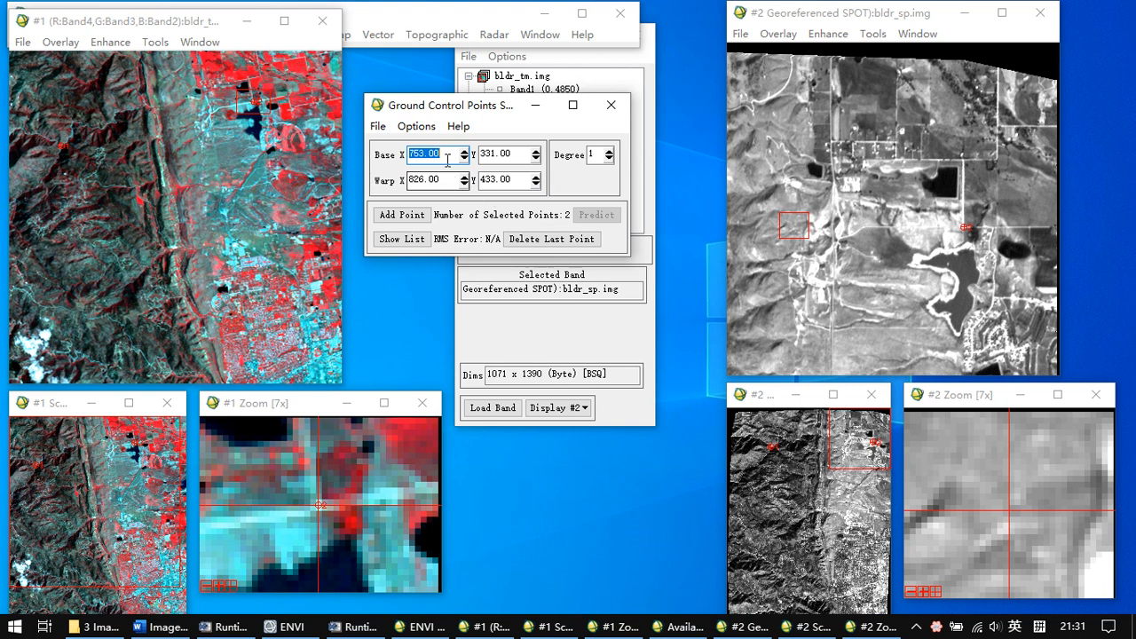
- Try to set the next control point to base X 331, Y 753 and warp X 433, Y 826
key(BackSpace)
drag(515, 154, 470, 155)
text(753.00)
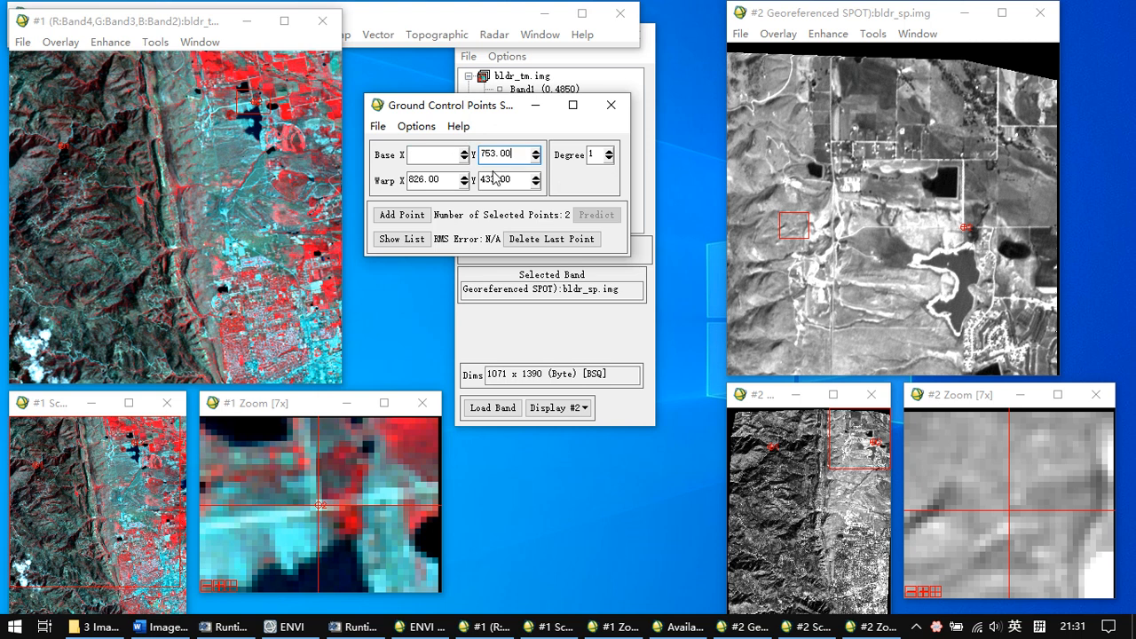
double_click(428, 181)
key(ctrl+x)
key(Tab)
key(ctrl+v)
click(435, 157)
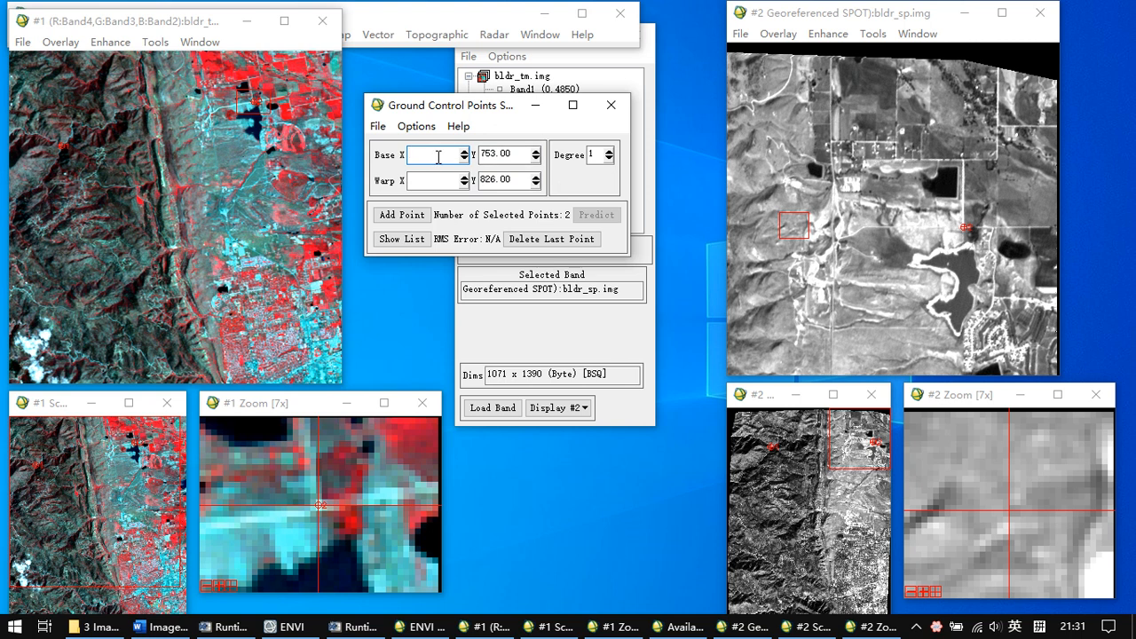
text(331)
click(422, 182)
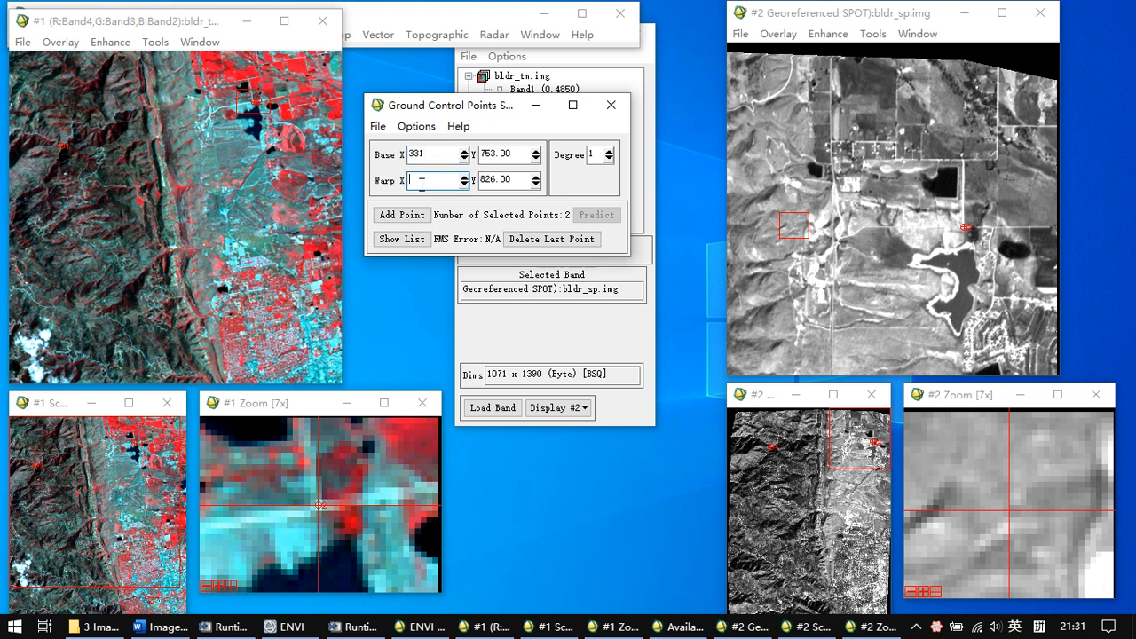
text(433)
key(Return)
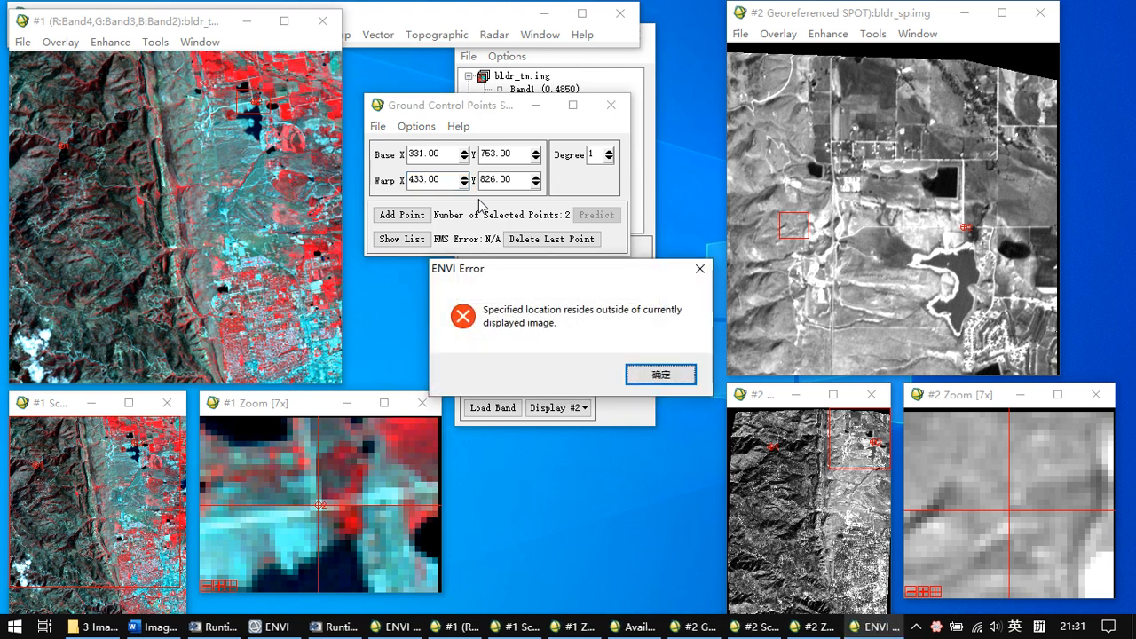
click(661, 387)
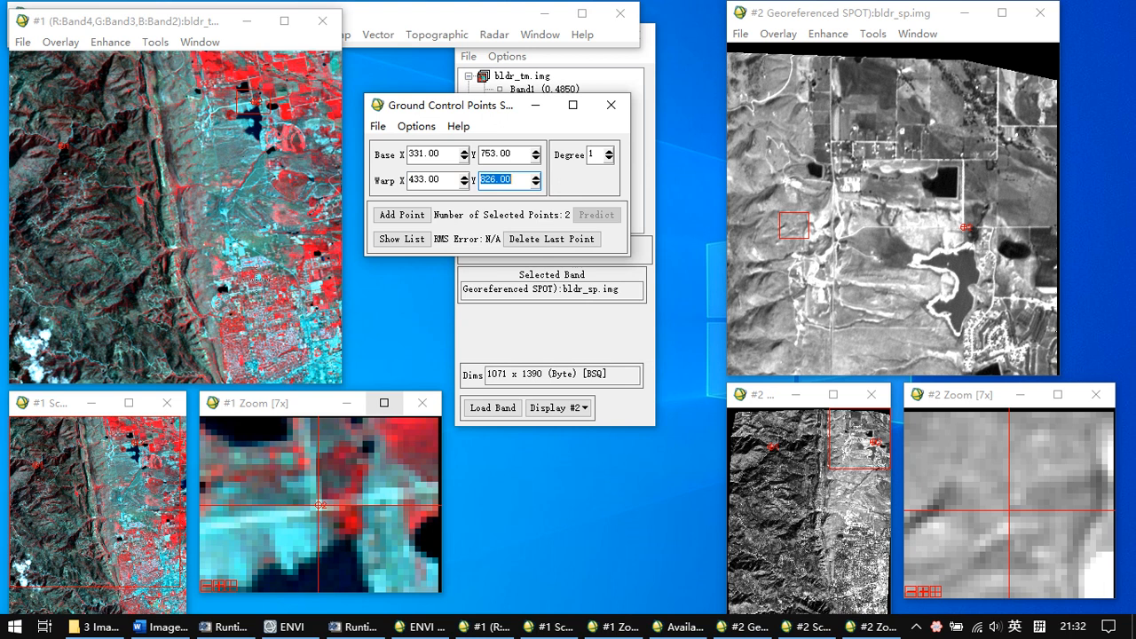
click(441, 157)
- Center display #1 on the small dark pond's northeast edge at warp X 331.00, Y 433.43, and bring display #2 to the same area
click(223, 285)
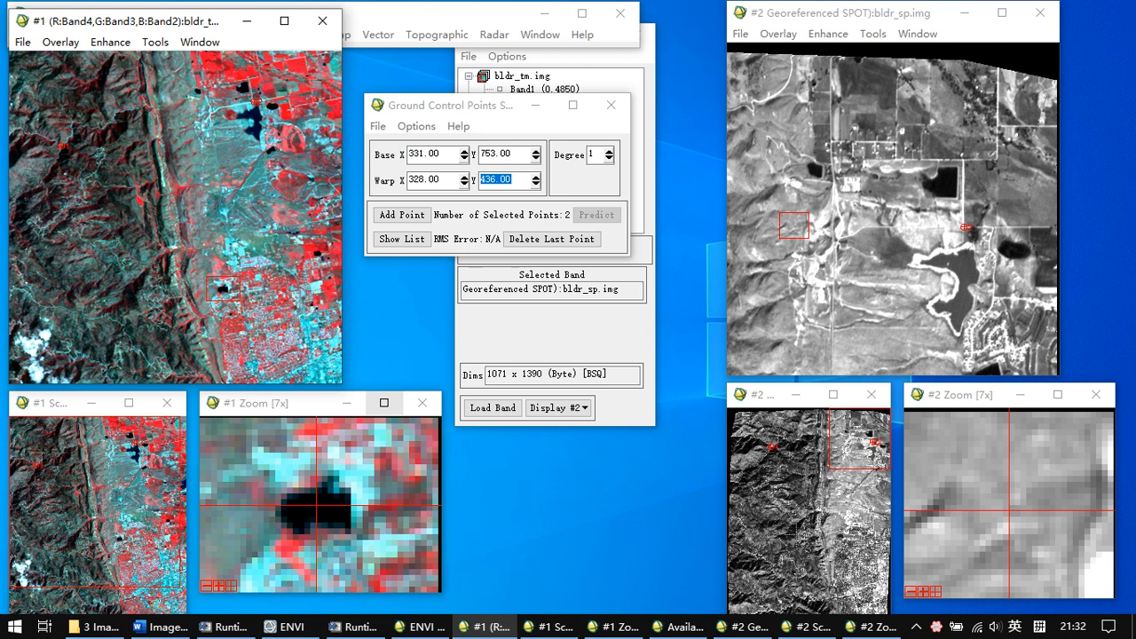
click(843, 535)
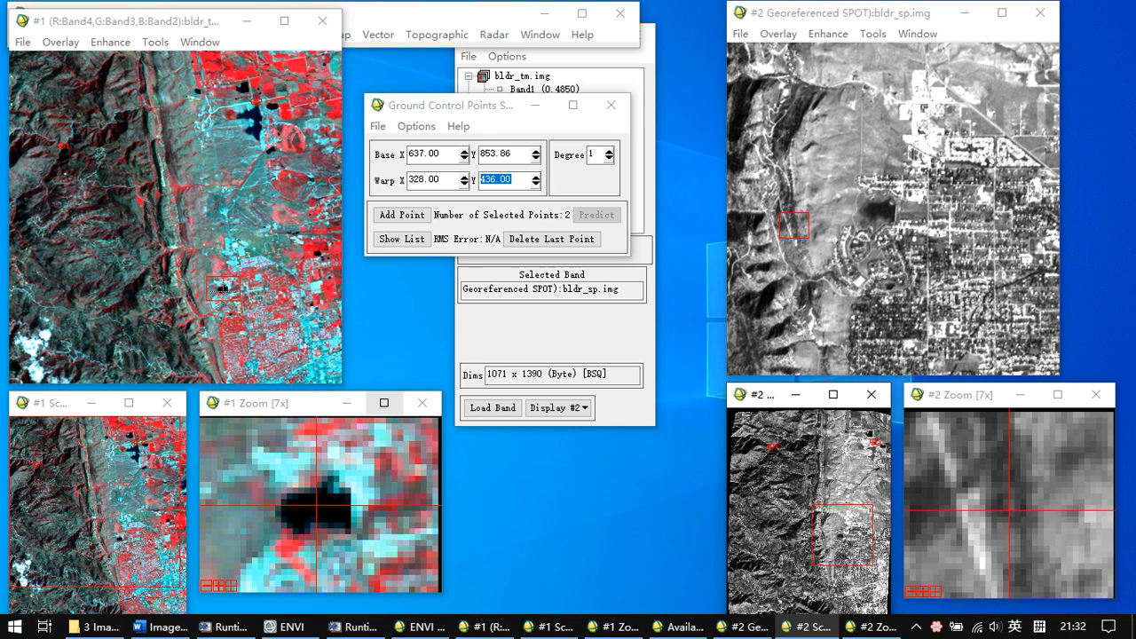
click(222, 289)
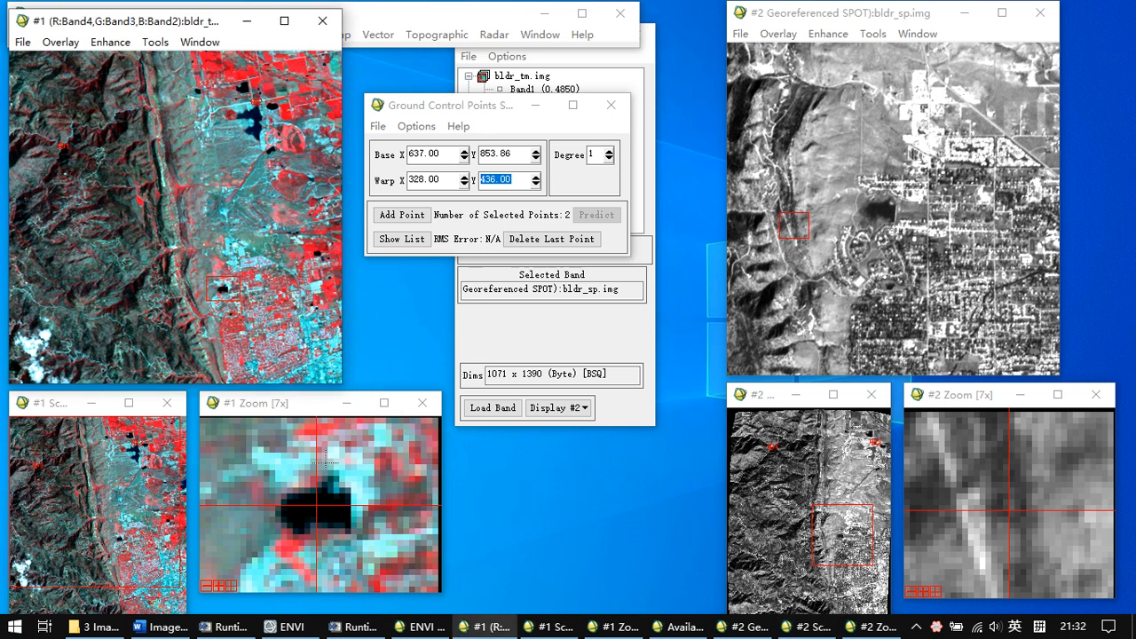
click(332, 486)
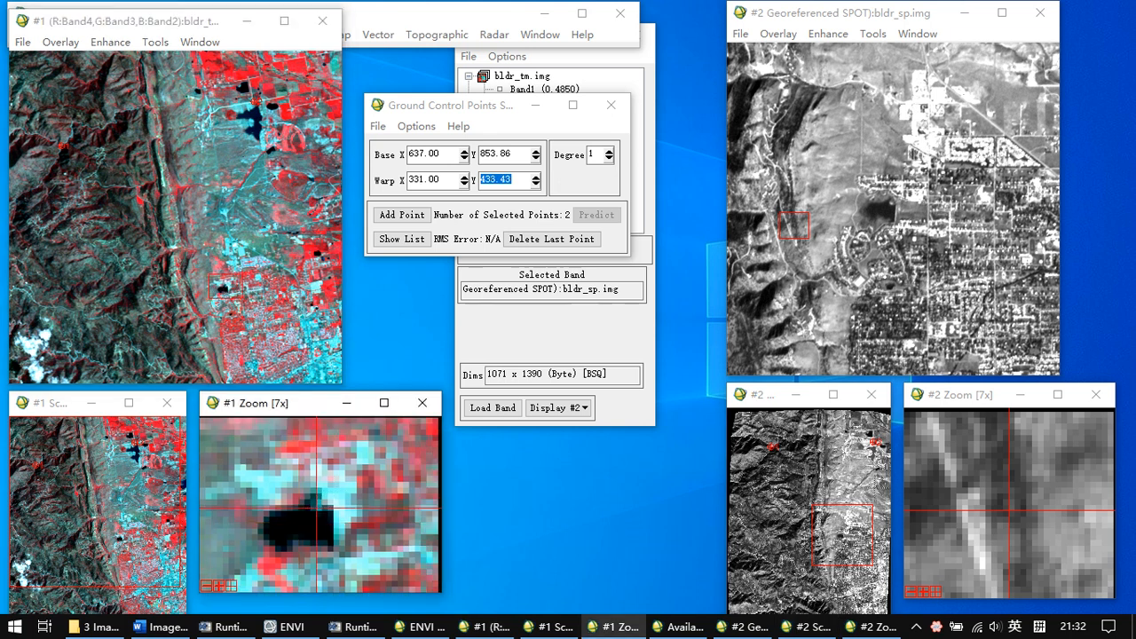
- Center display #2 on the matching pond's northeast corner at base X 753.50, Y 827.00, with its Zoom window at 4x
click(888, 192)
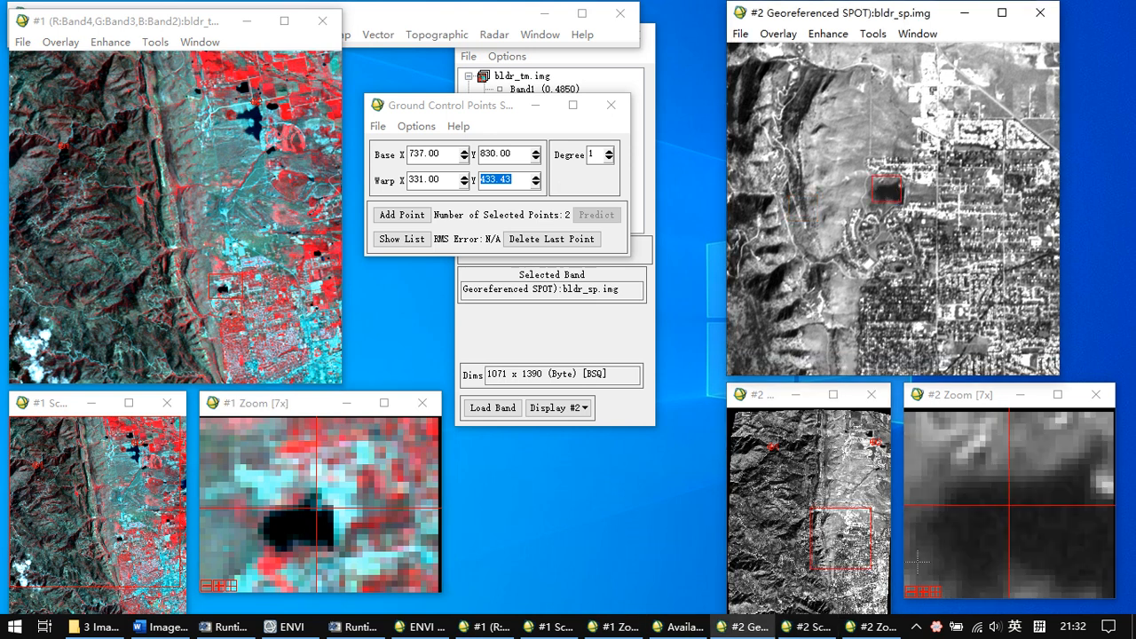
click(911, 591)
click(911, 591)
click(911, 591)
click(911, 591)
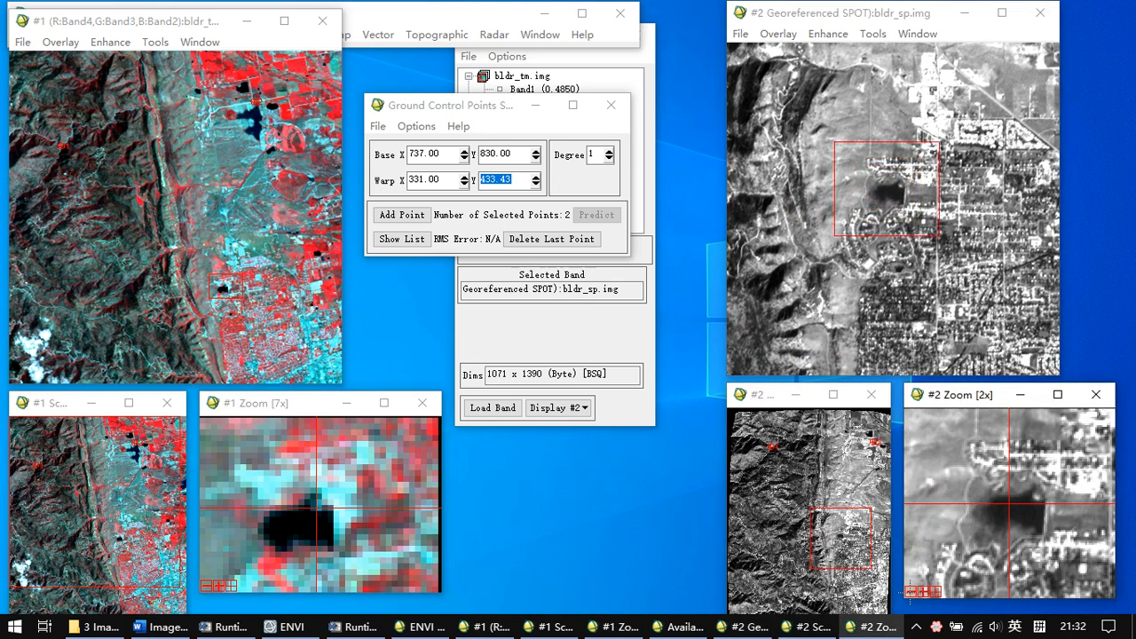
click(1037, 497)
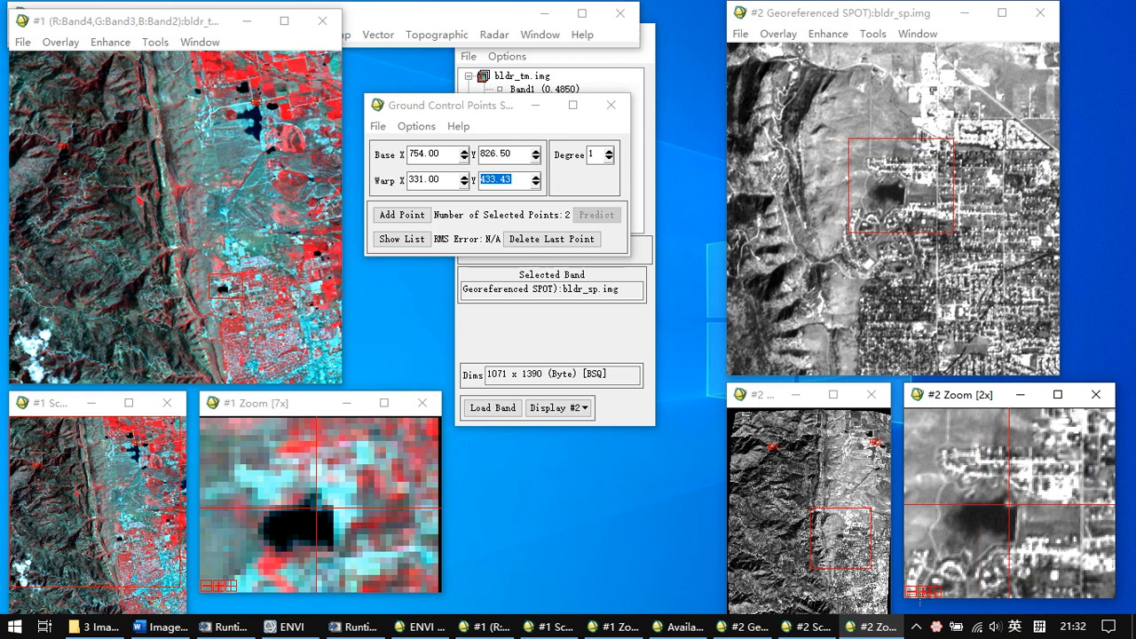
click(923, 592)
click(923, 591)
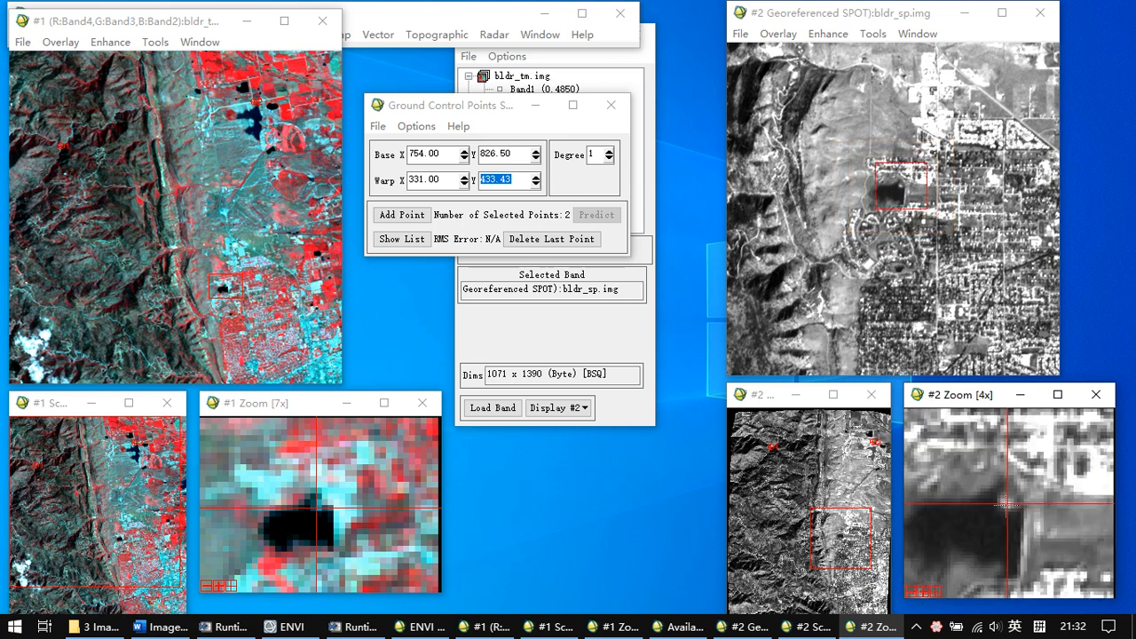
click(1006, 504)
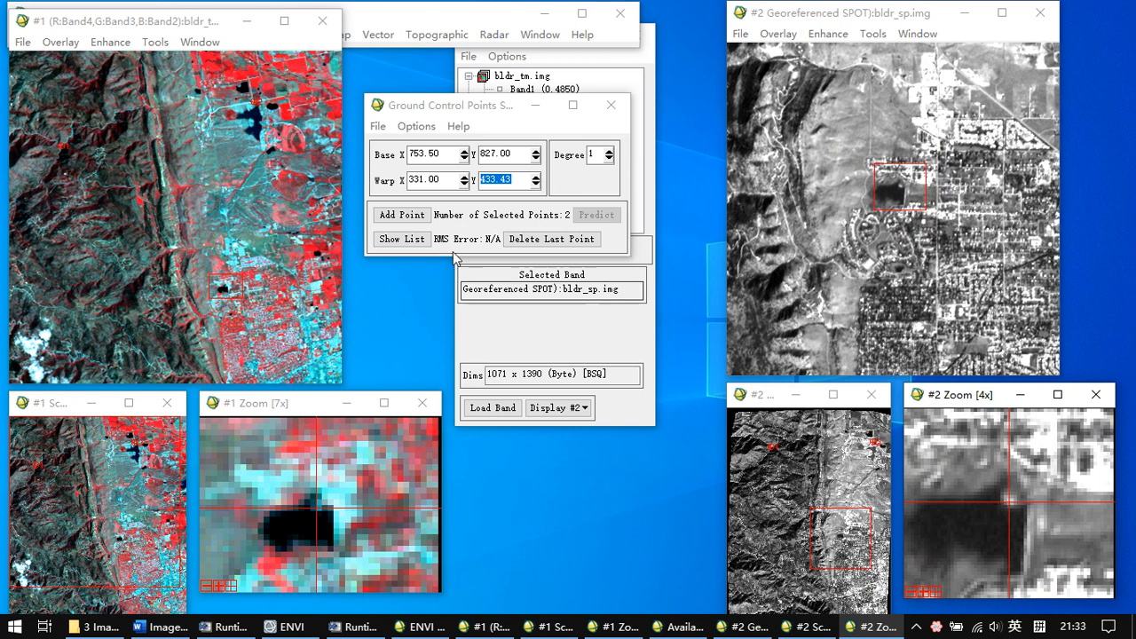
- Add the lake-corner location at base 753.50, 827.00 and warp 331.00, 433.43 as the third ground control point
click(413, 217)
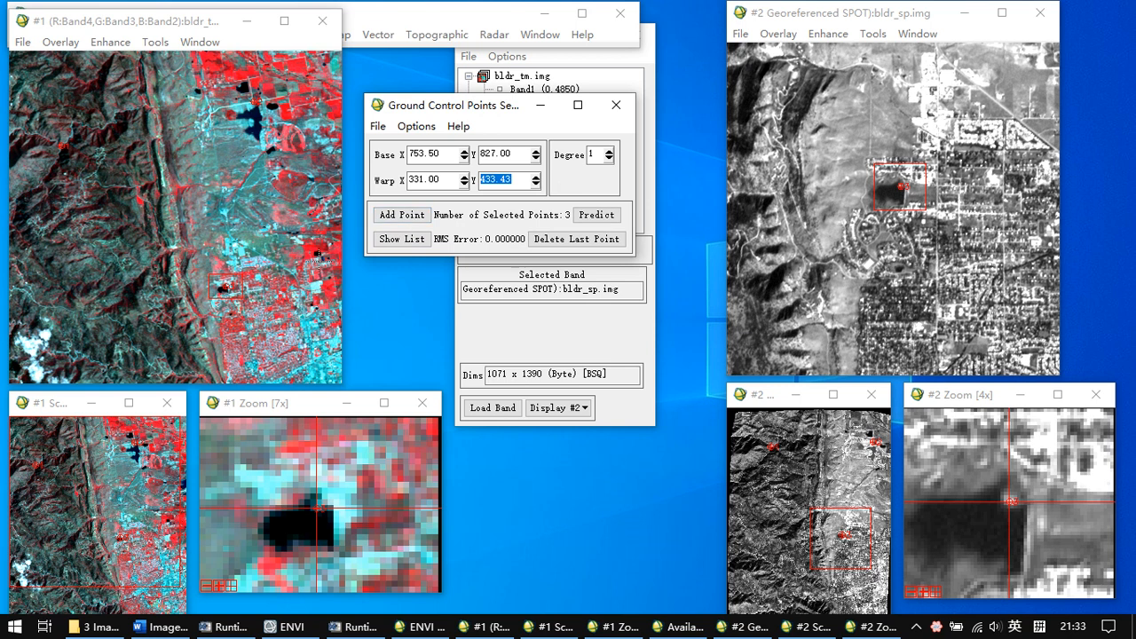
- Examine the lakes, roads and urban edge in the bldr_tm image for a suitable fourth control point location
click(320, 265)
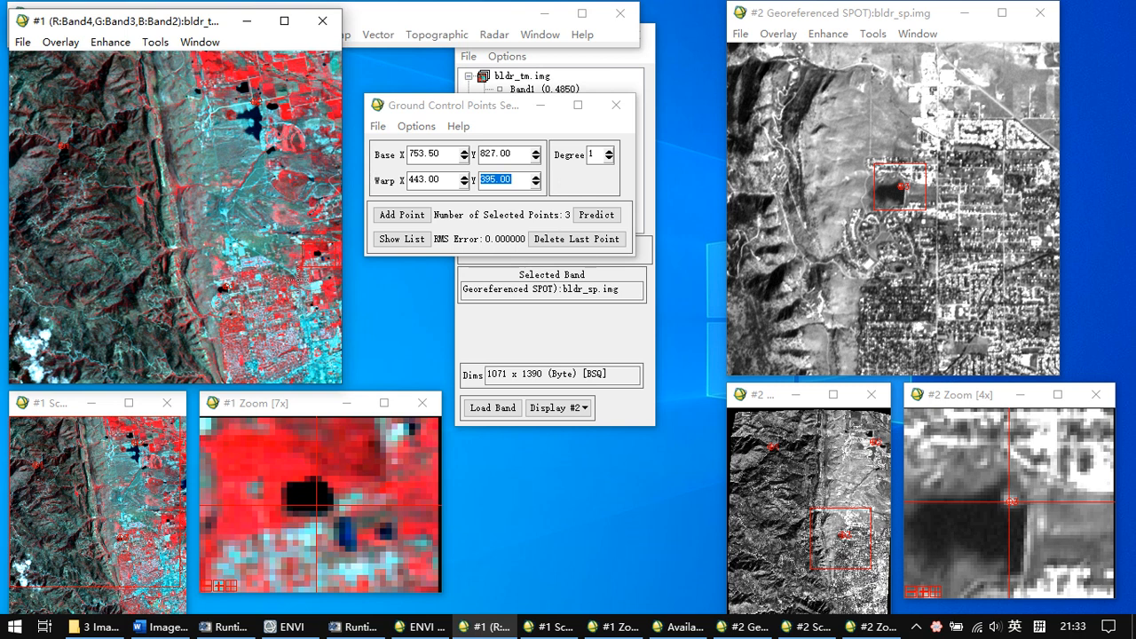
click(299, 280)
click(276, 270)
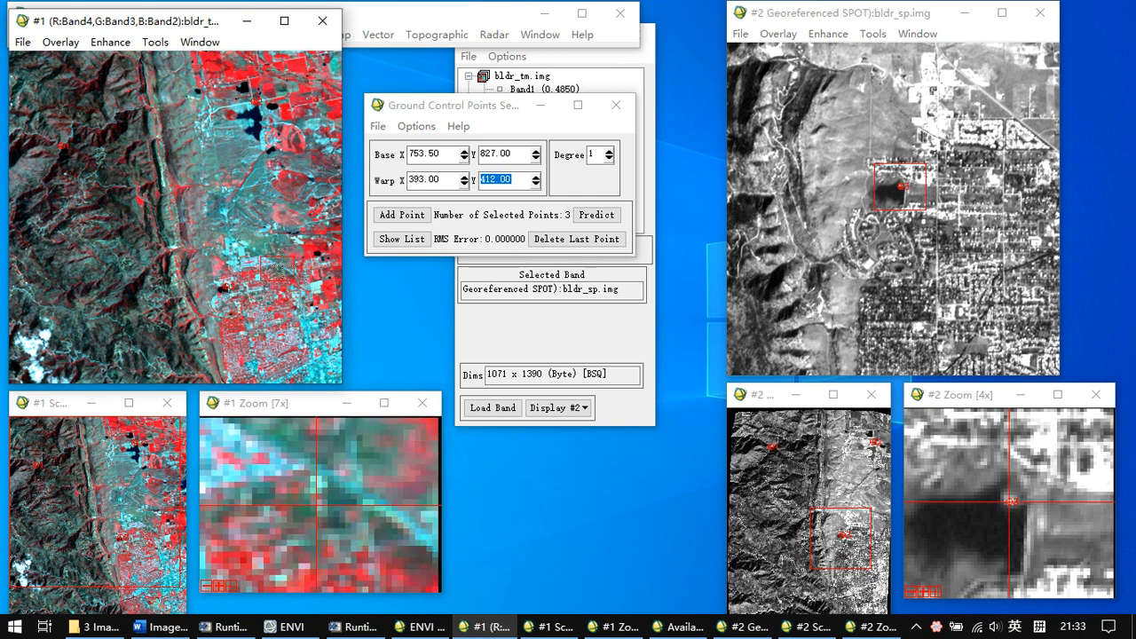
click(287, 285)
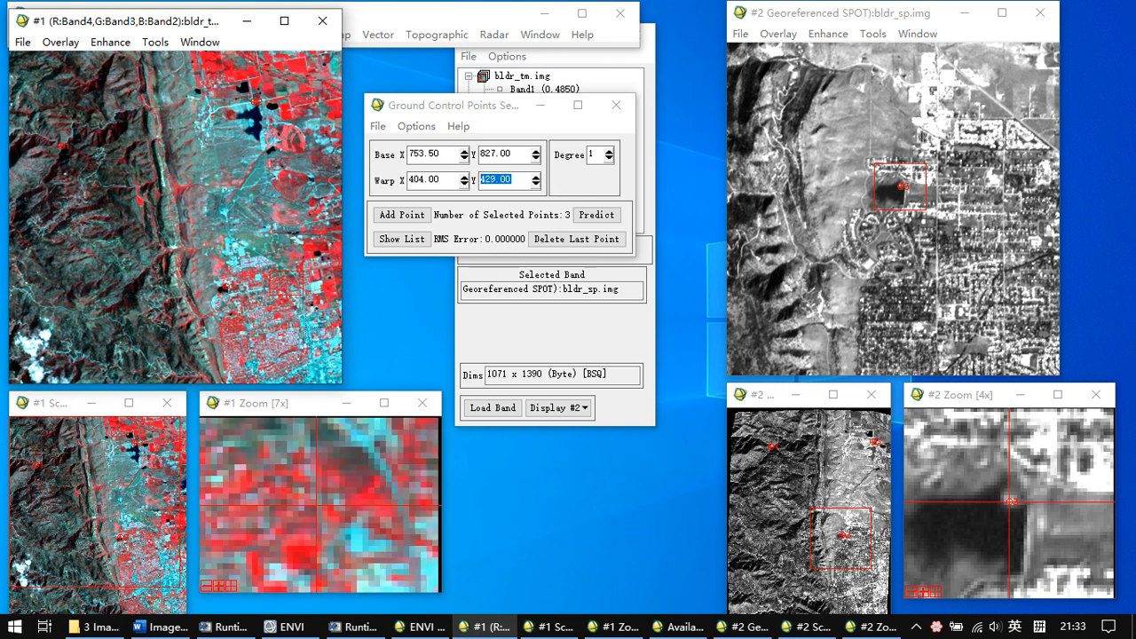
click(291, 294)
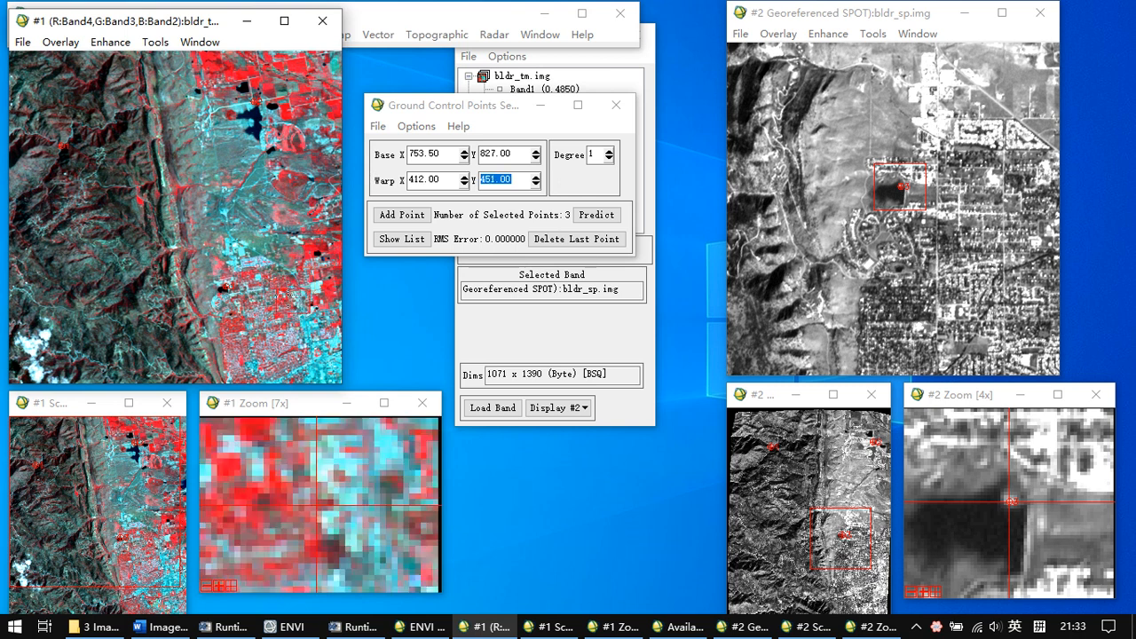
click(263, 152)
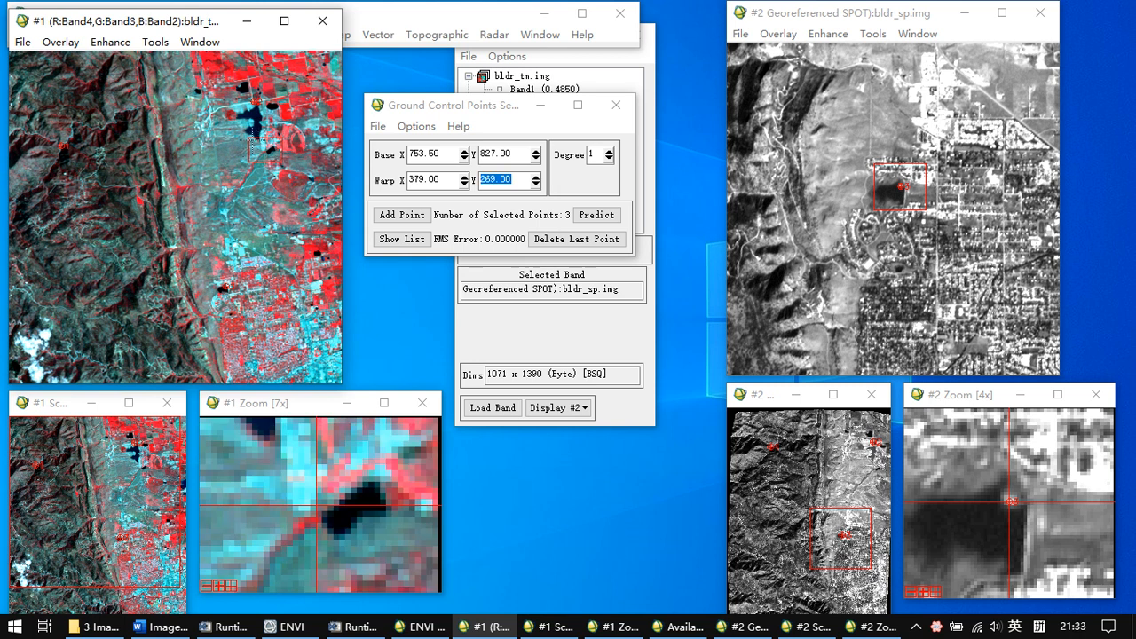
click(249, 131)
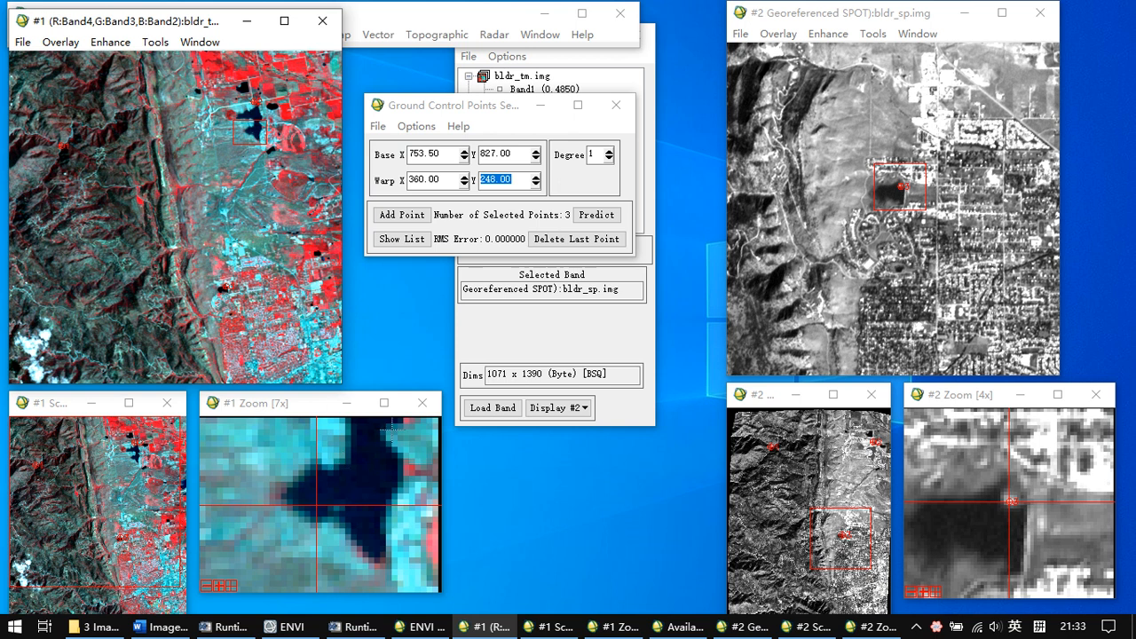
click(388, 431)
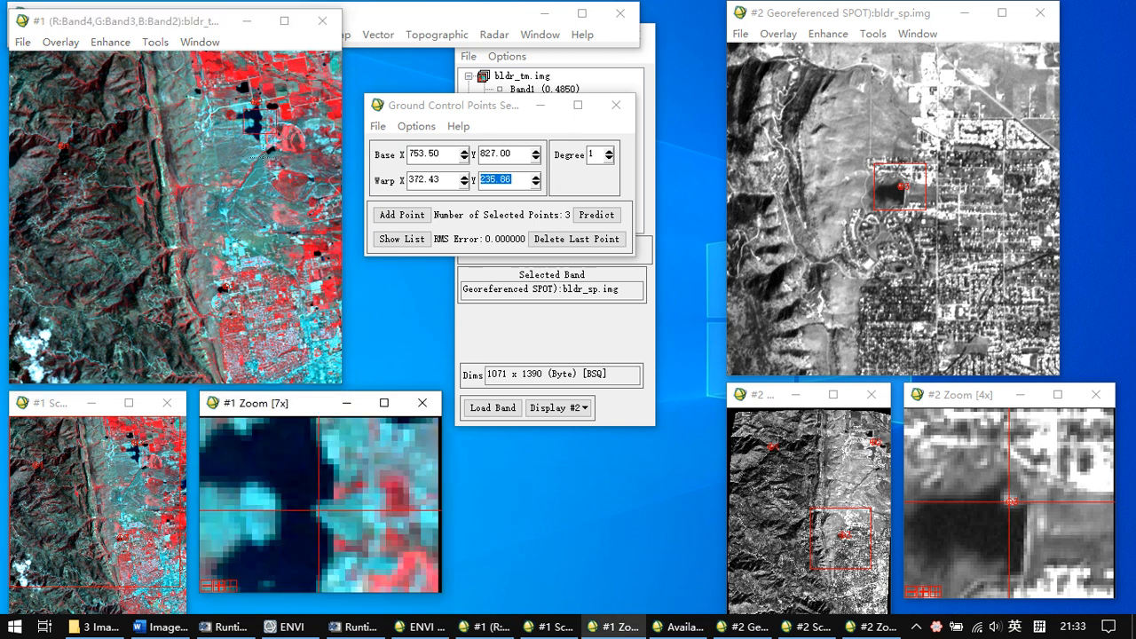
- Place the warp image crosshair on the diagonal road north of the city at 400.57, 410.14
click(292, 271)
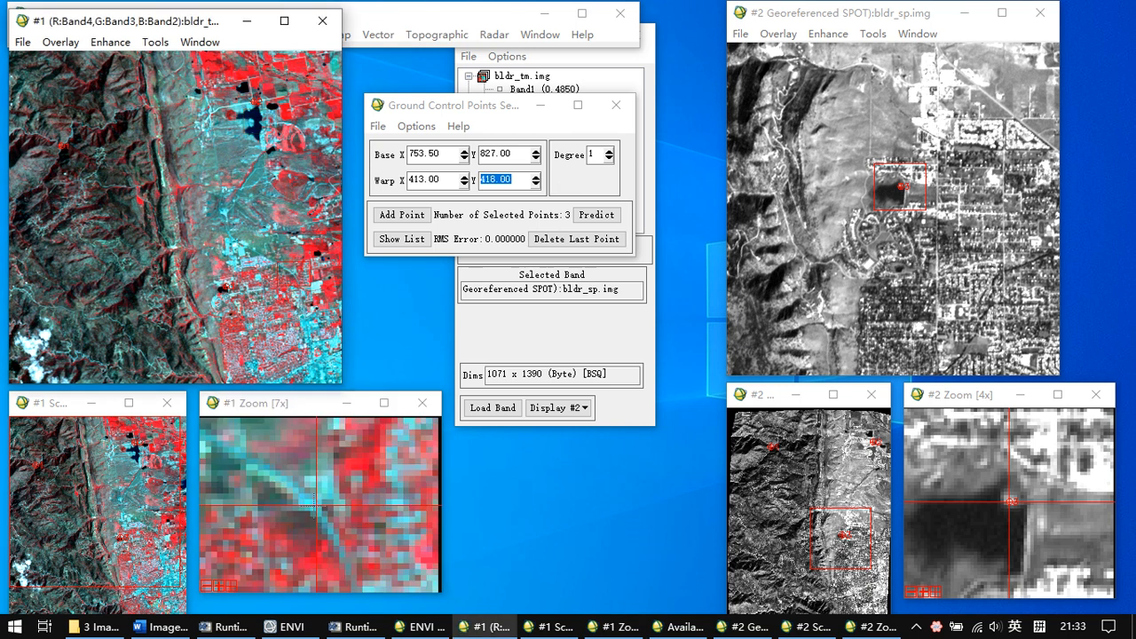
click(312, 504)
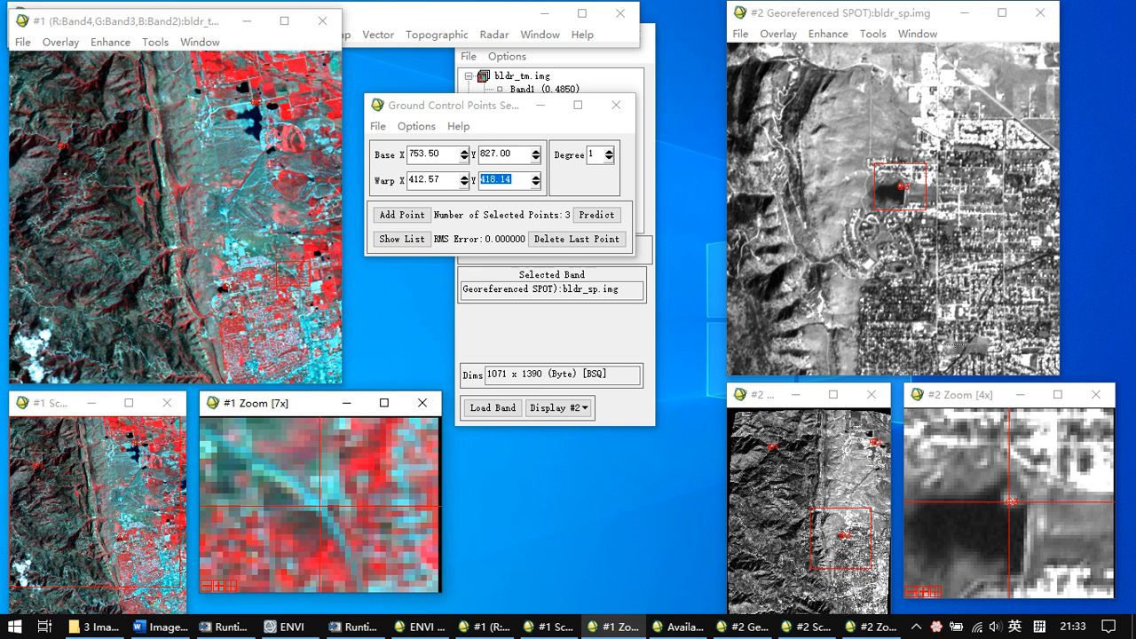
drag(862, 562, 857, 542)
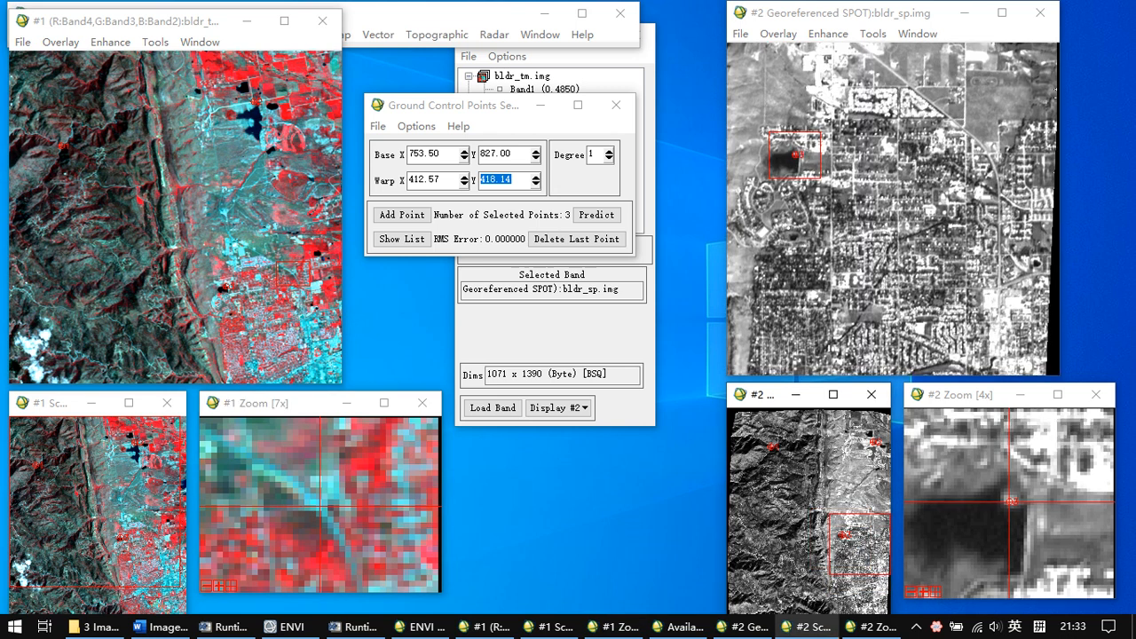
click(290, 270)
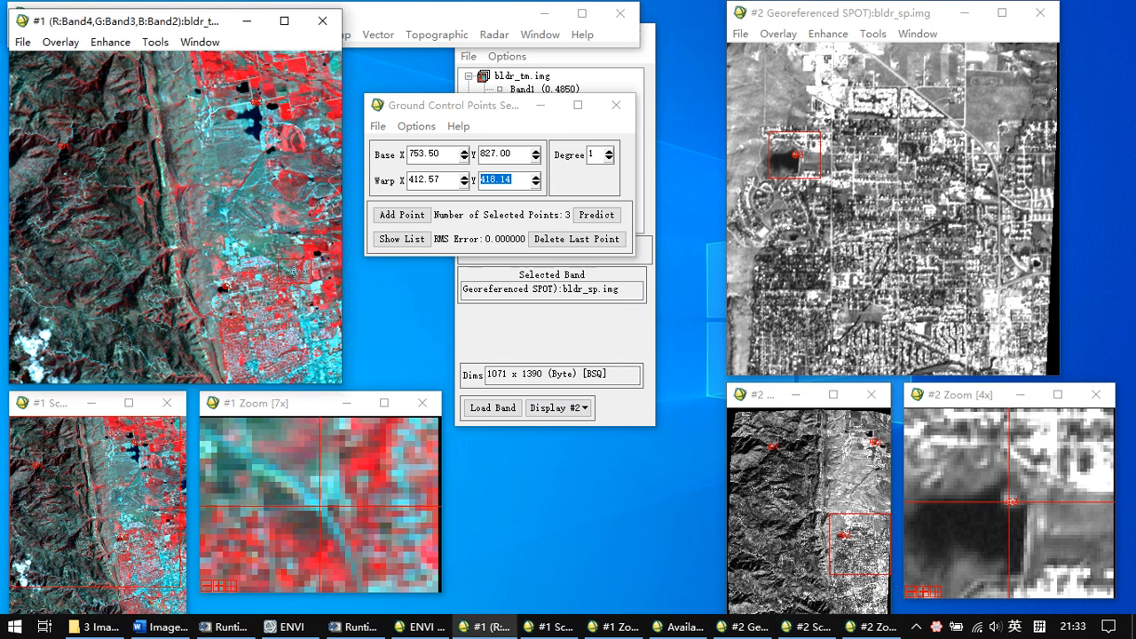
click(289, 270)
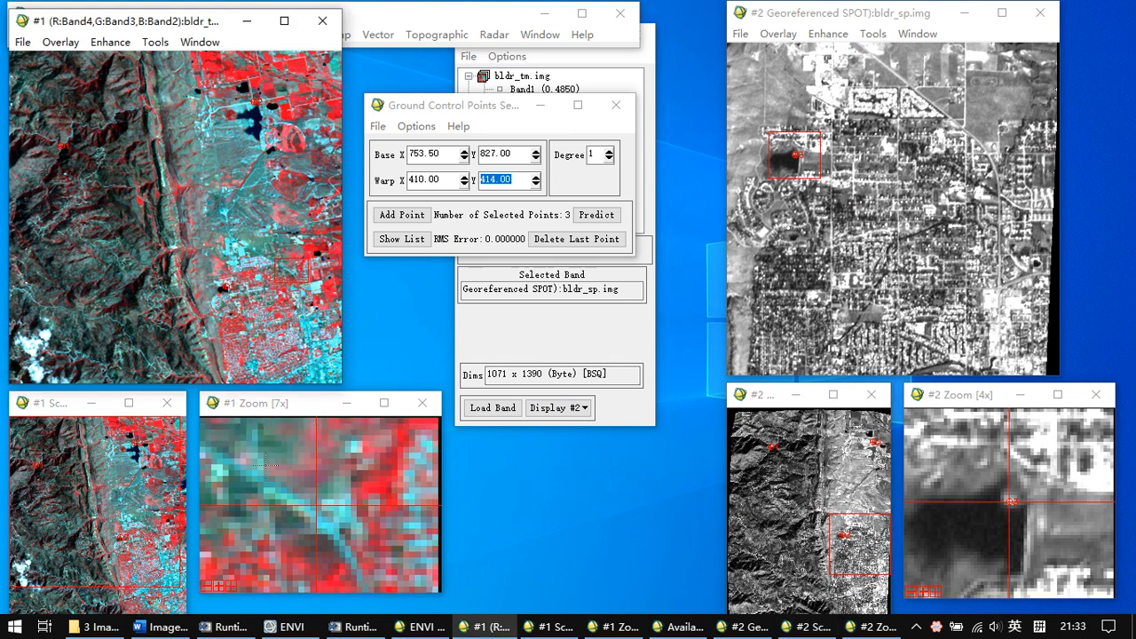
click(259, 480)
click(319, 505)
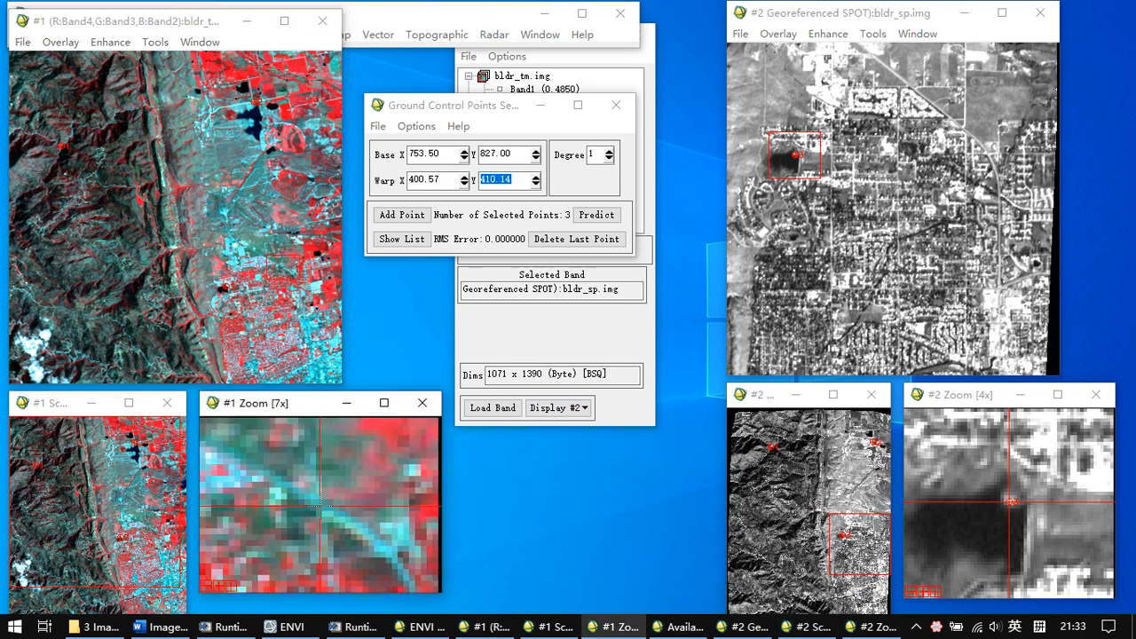
- Place the base crosshair on the matching SPOT road junction at 958.00, 795.50 and add the pair as the fourth ground control point
click(962, 128)
click(966, 128)
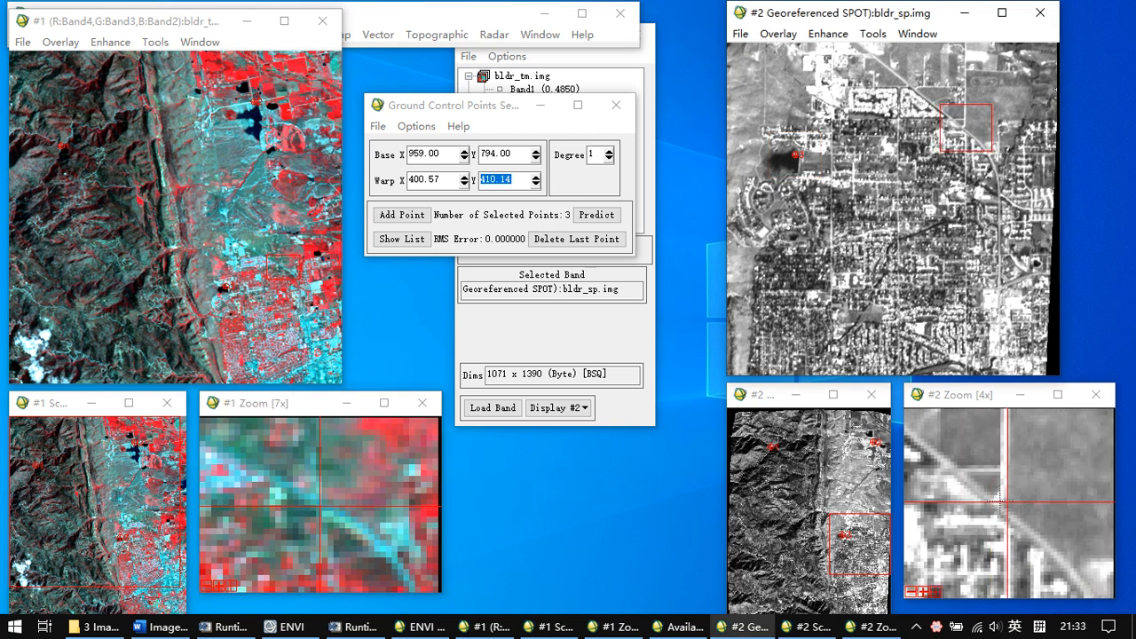
click(1001, 506)
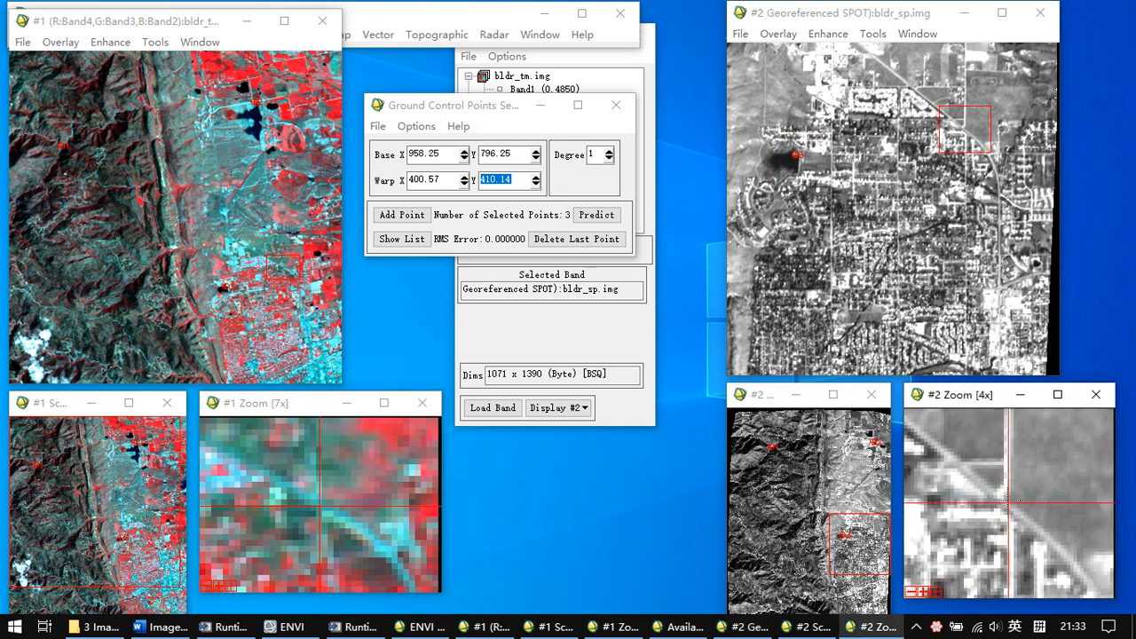
click(1008, 502)
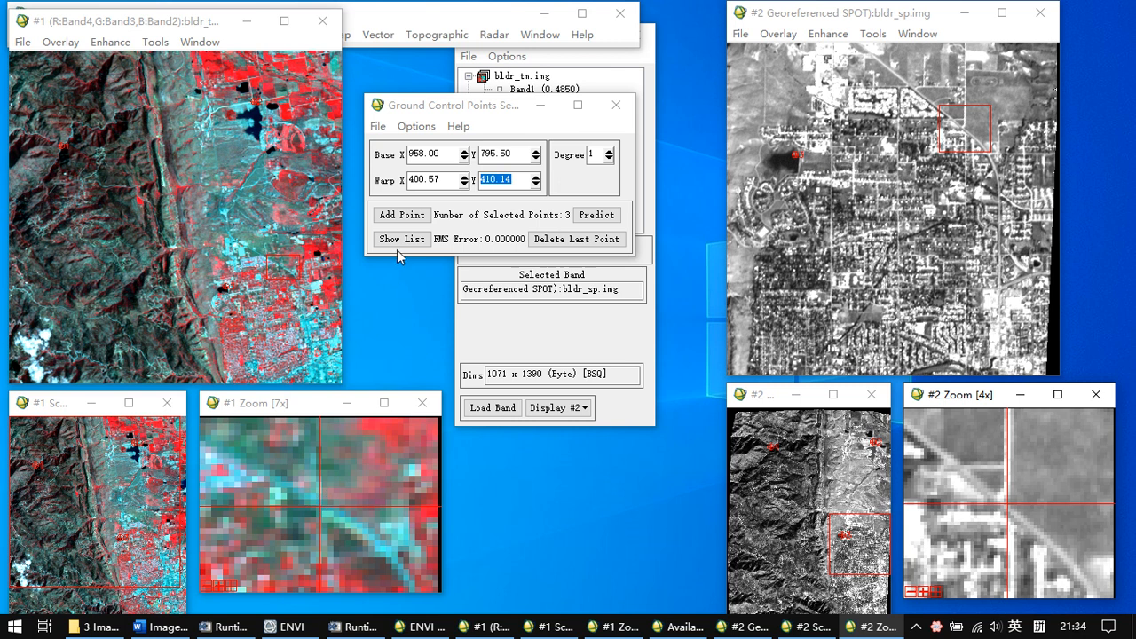
click(403, 221)
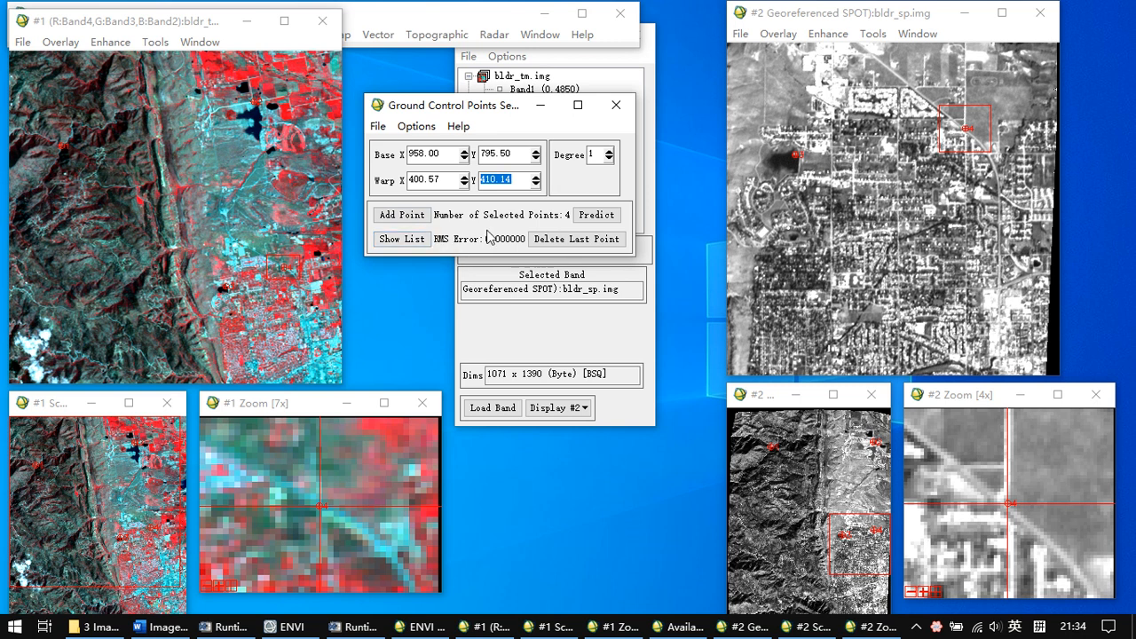
- Show the ground control point list, widen it to check the error and RMS columns, and close it
click(396, 242)
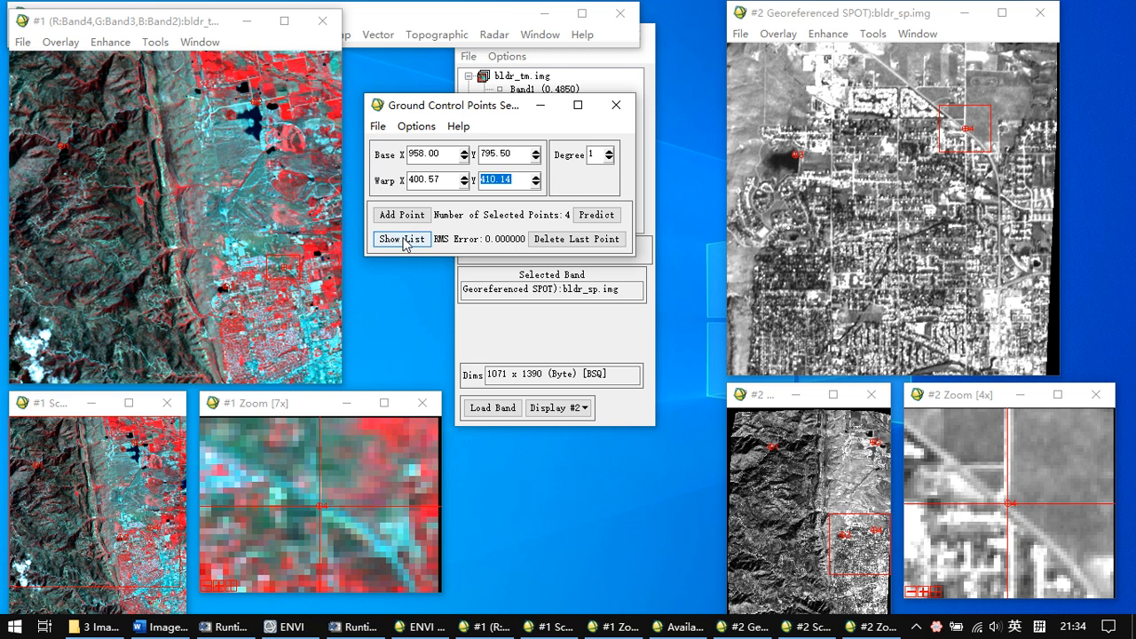
click(400, 238)
drag(496, 282, 531, 286)
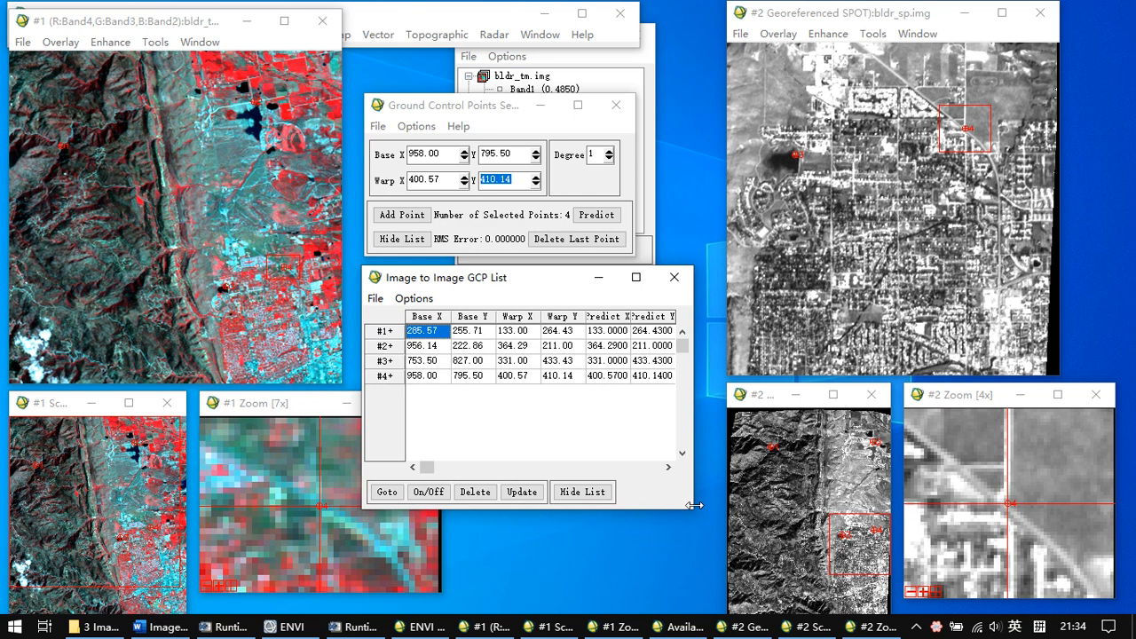
drag(694, 505, 892, 459)
drag(625, 271, 591, 273)
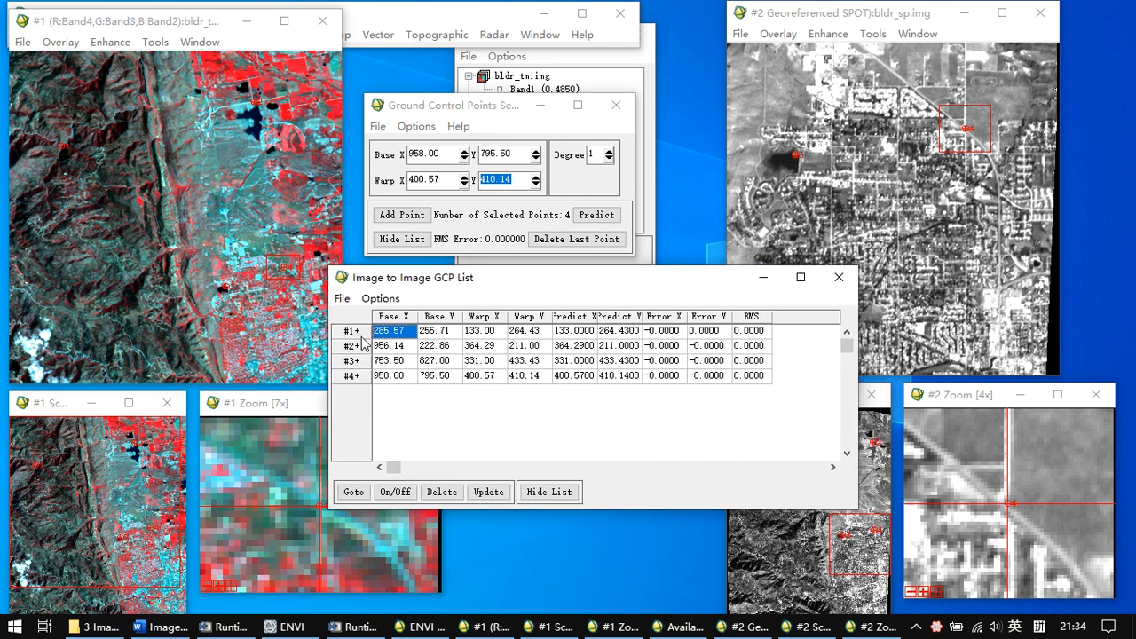
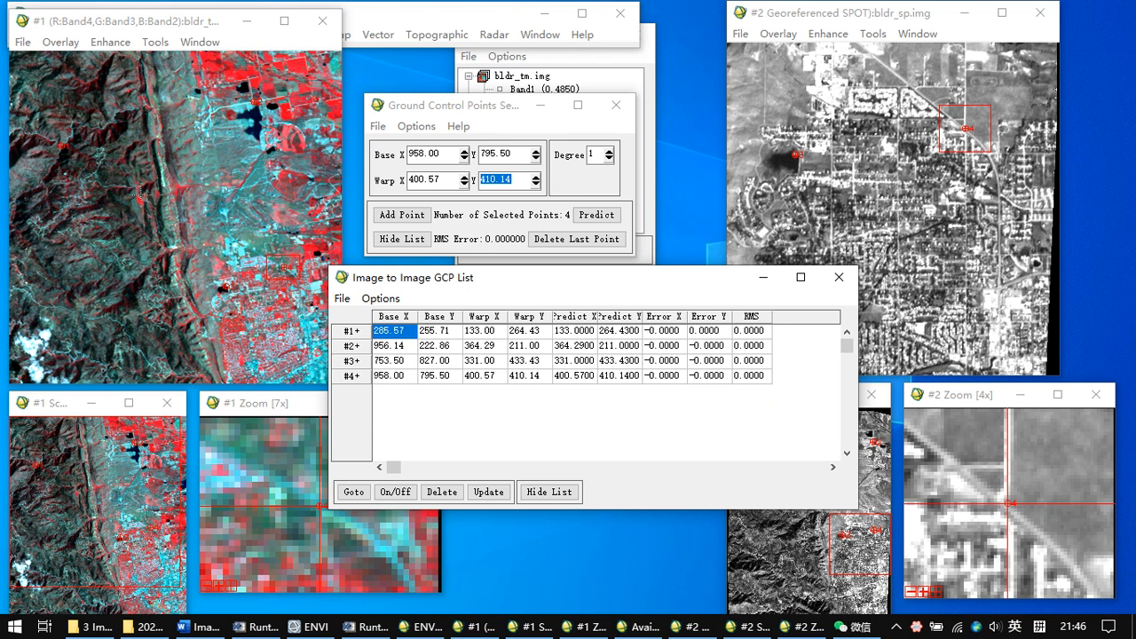
click(138, 192)
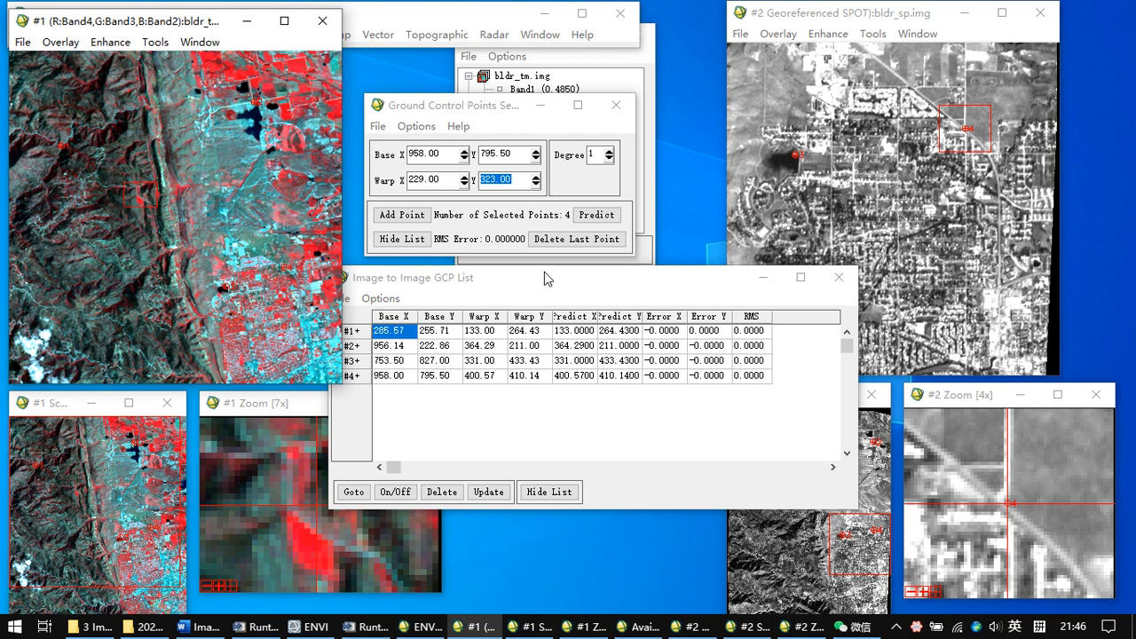
click(838, 277)
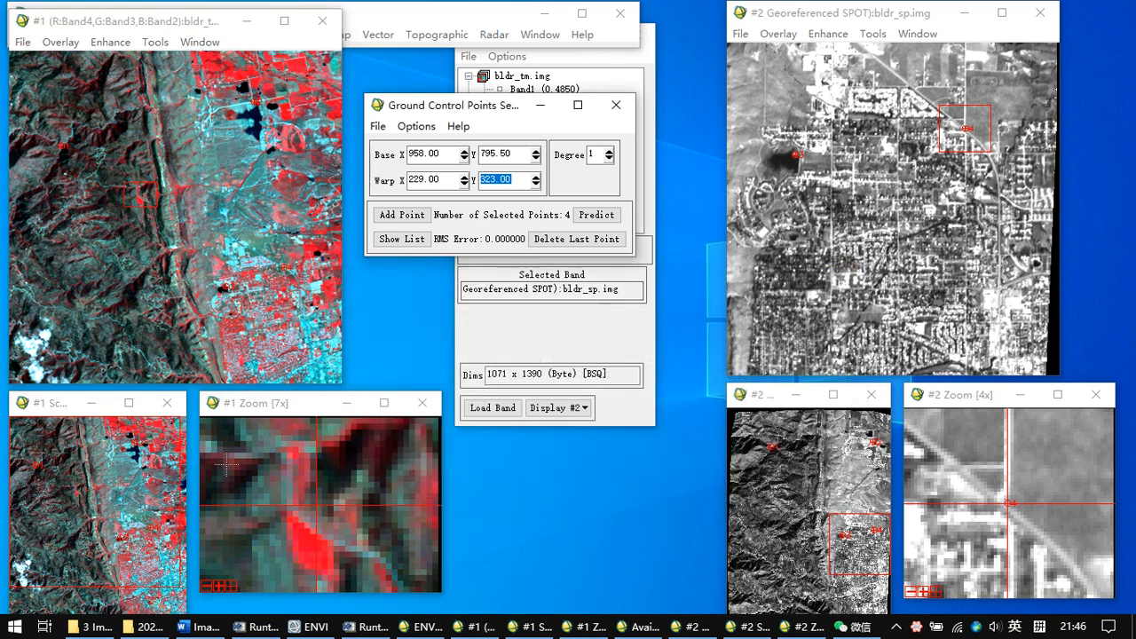
- Examine the mountain roads in the southwestern part of the bldr_tm image for a fifth control point location
click(89, 523)
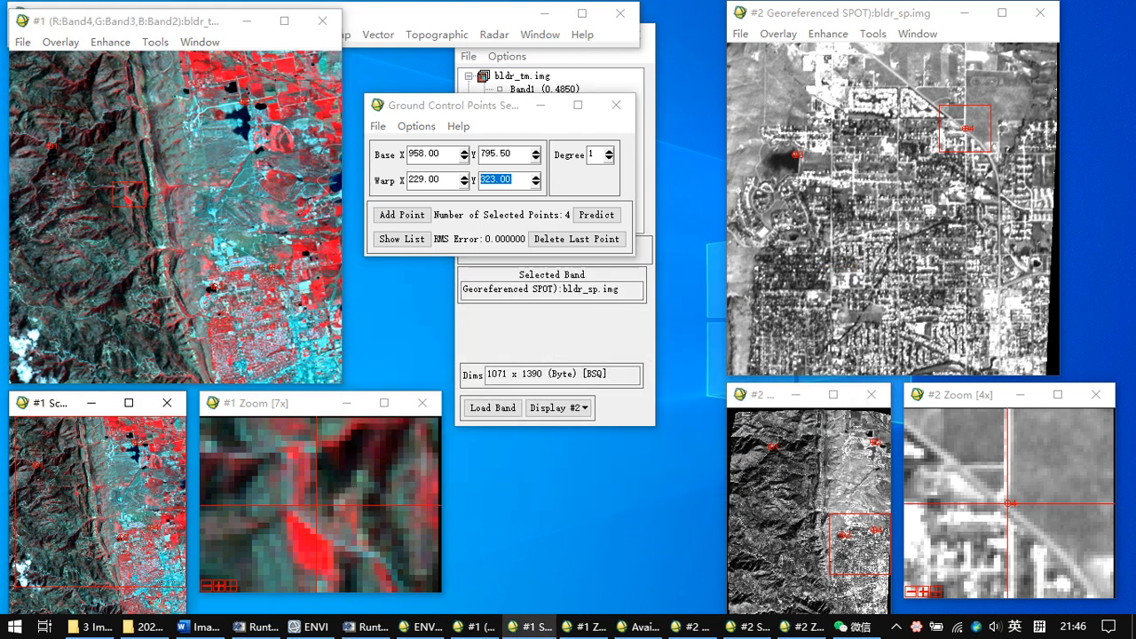
click(69, 561)
click(77, 577)
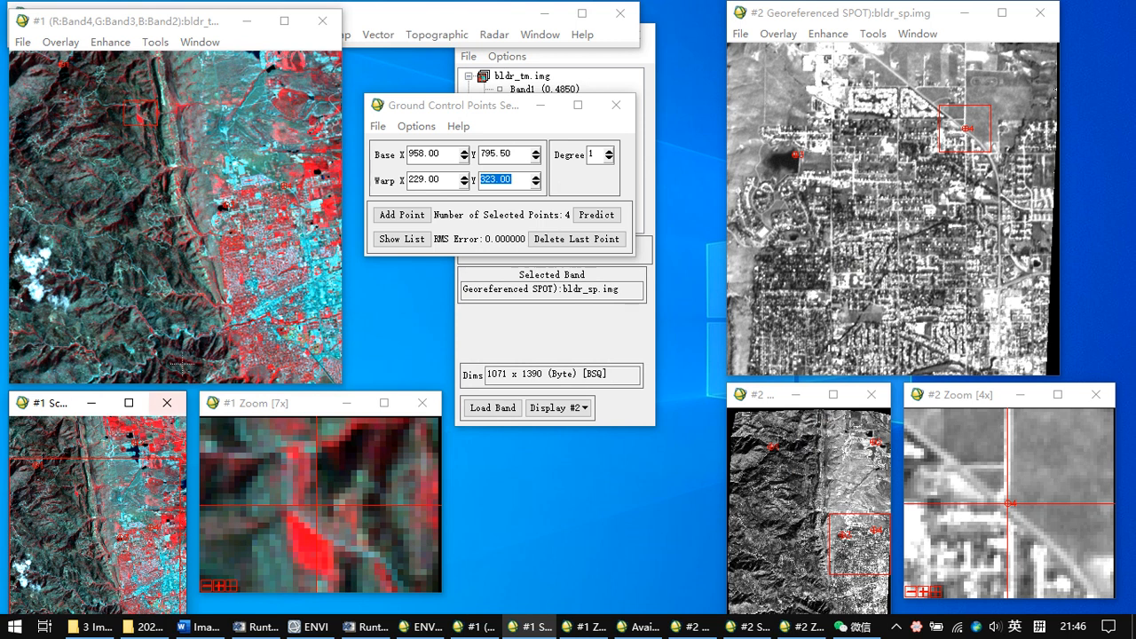
click(85, 510)
click(164, 366)
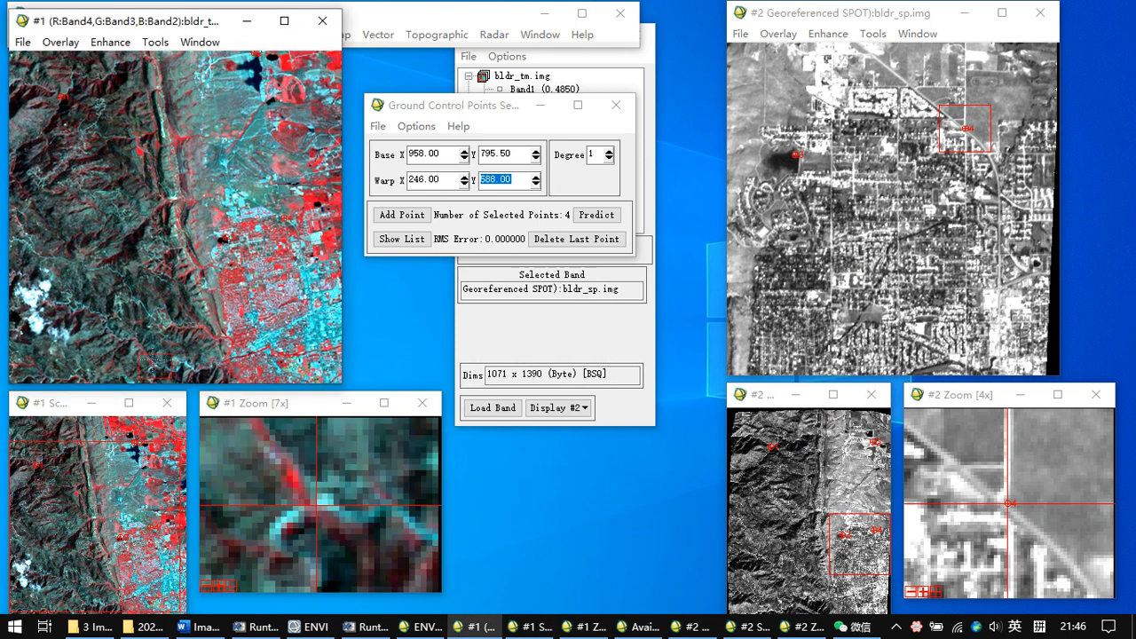
click(133, 307)
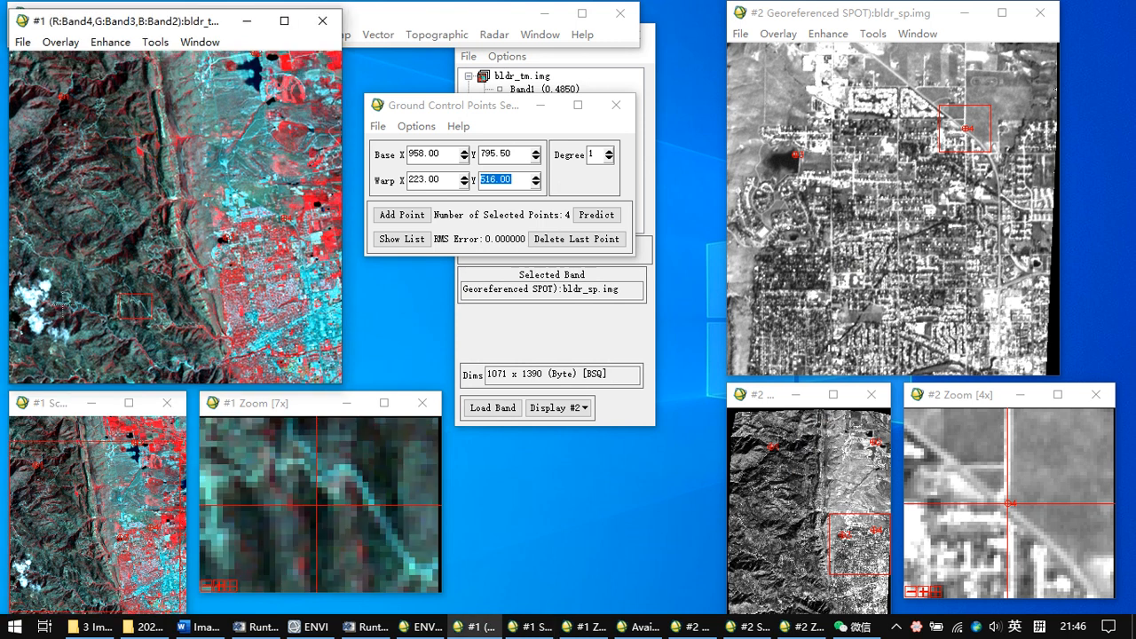
click(64, 304)
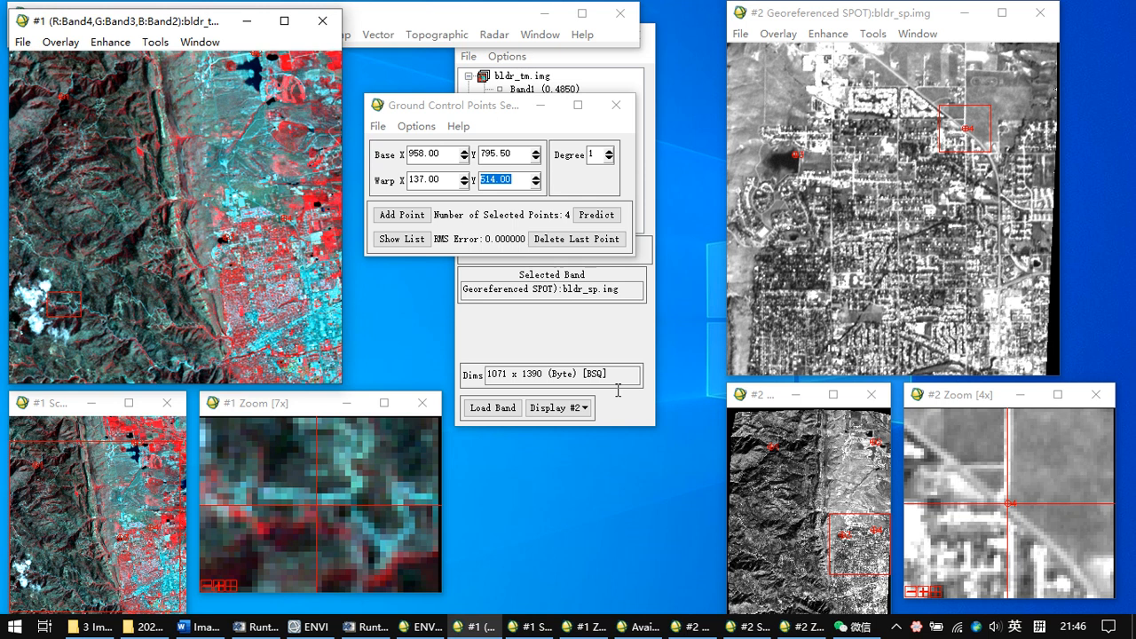
- Search the southwestern mountains of the SPOT image for the area matching the mountain roads in the bldr_tm image
click(785, 557)
drag(785, 558, 767, 586)
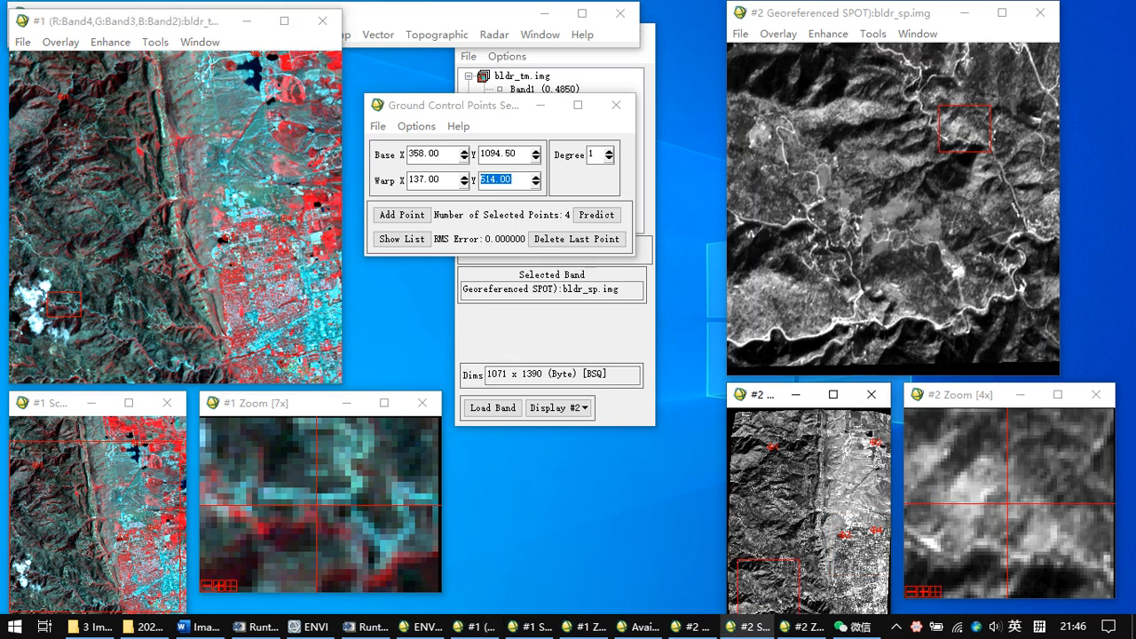
click(783, 573)
drag(774, 398, 774, 380)
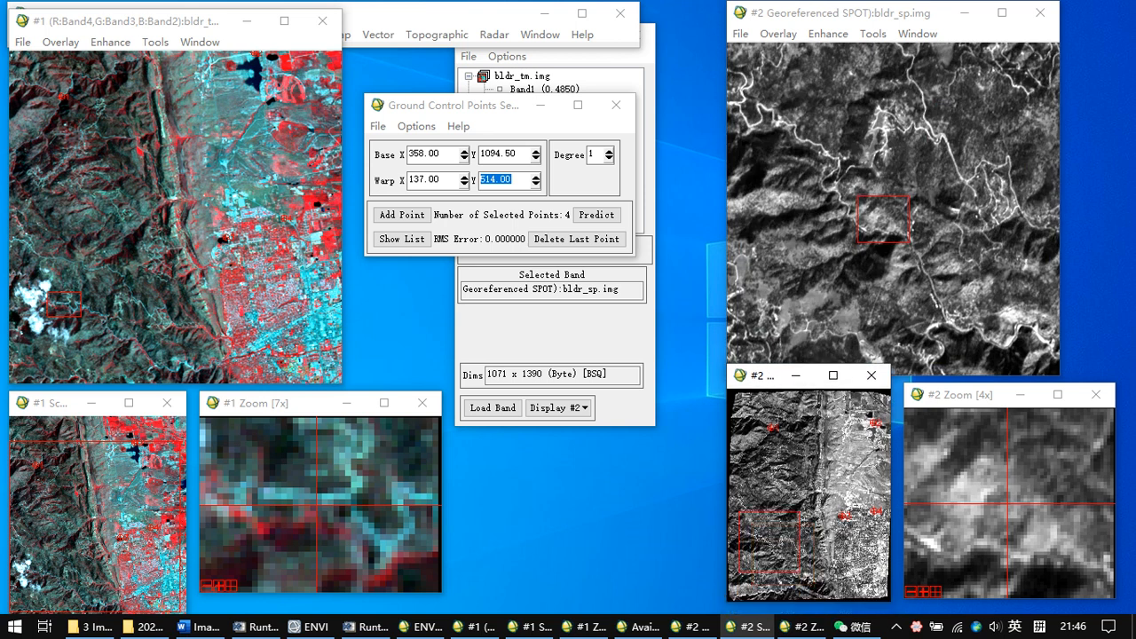
click(768, 541)
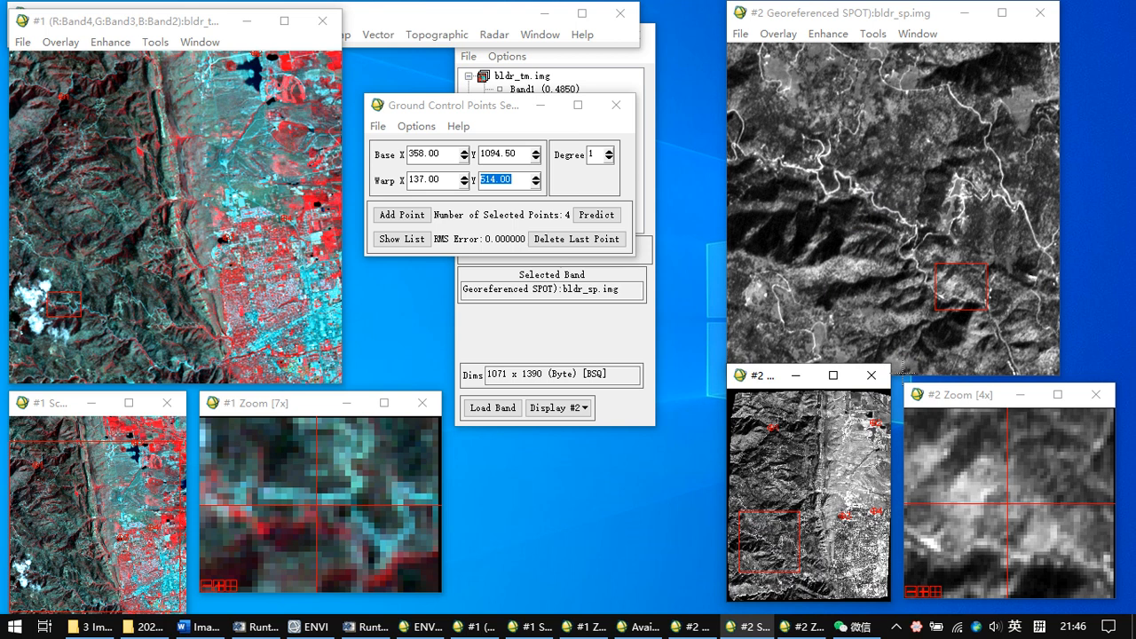
drag(773, 535, 796, 575)
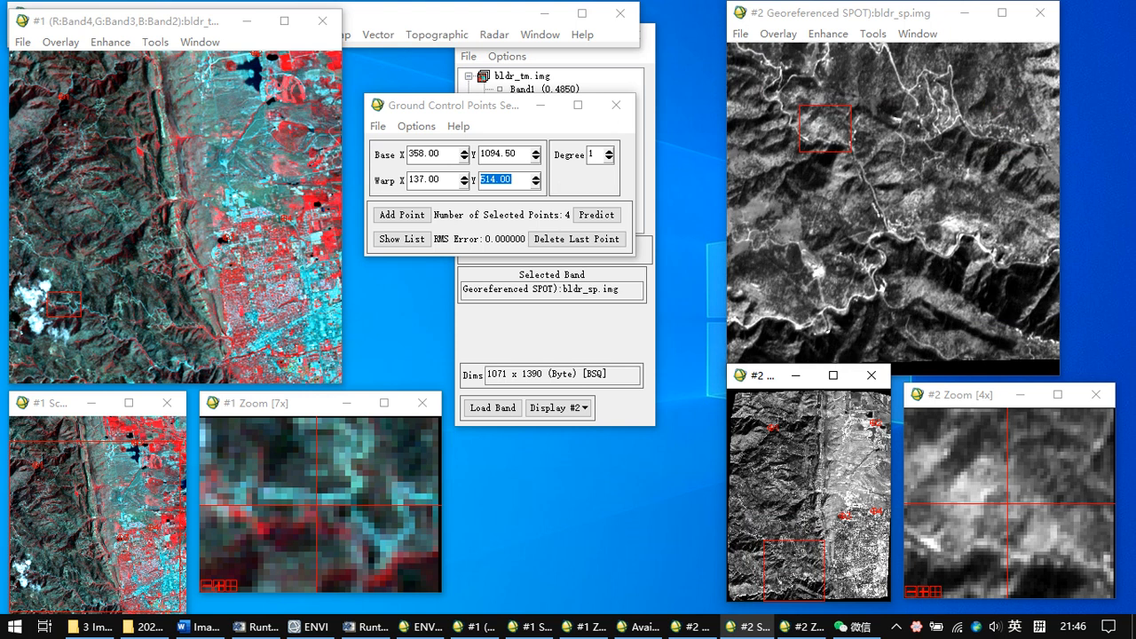
- Center the southern mountain road junction in the bldr_tm image and place the base crosshair on its SPOT match at 435.25, 1218.75
drag(75, 548, 75, 565)
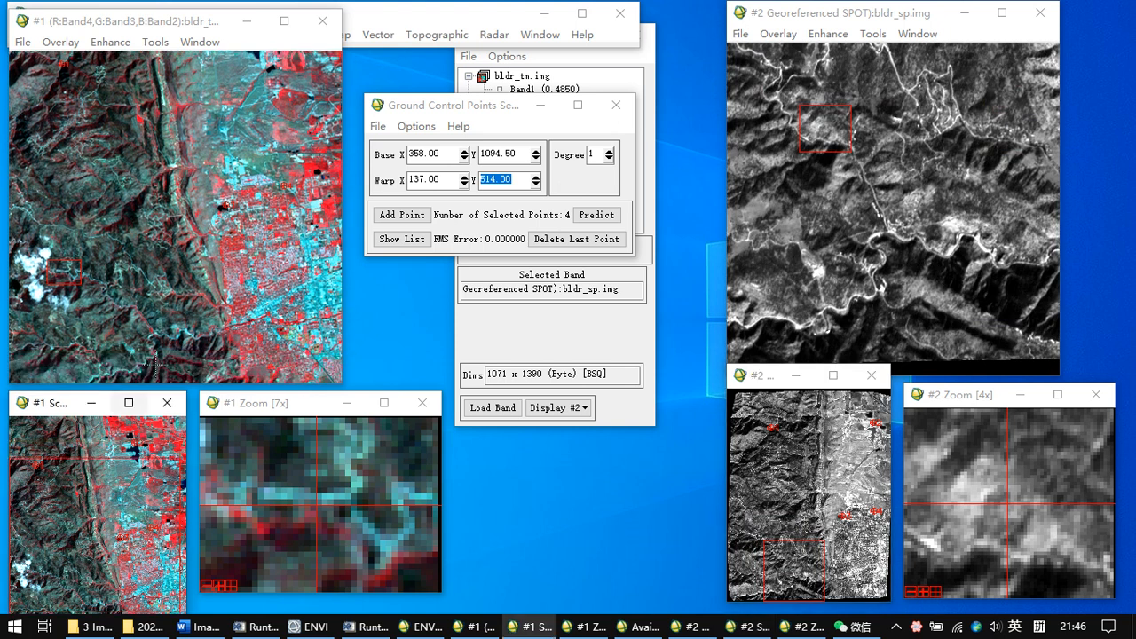
click(155, 335)
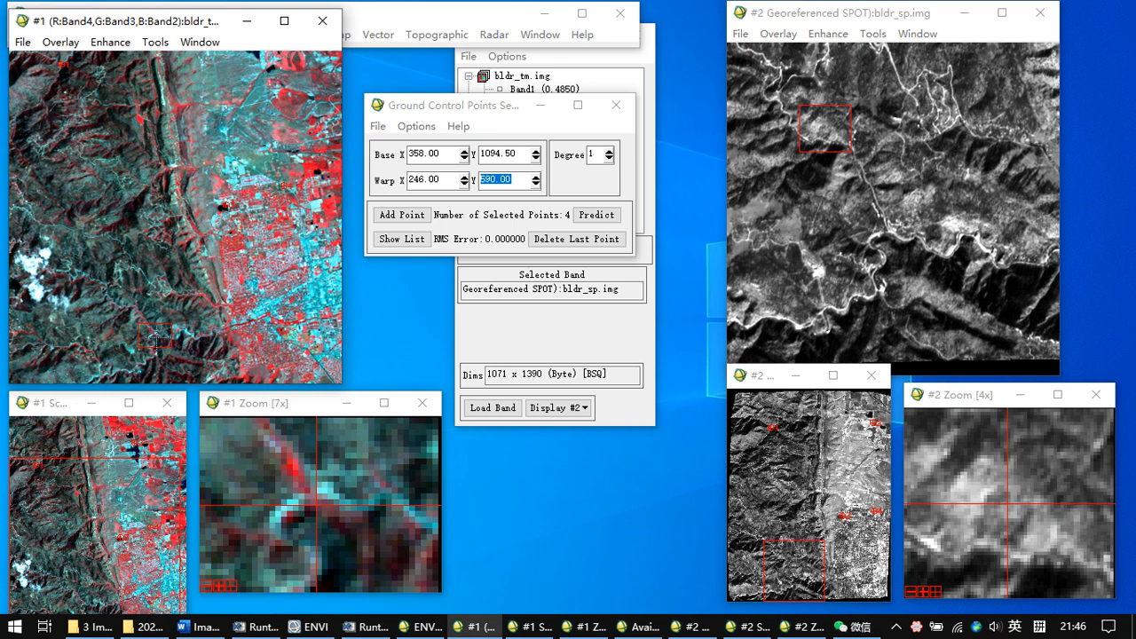
click(888, 236)
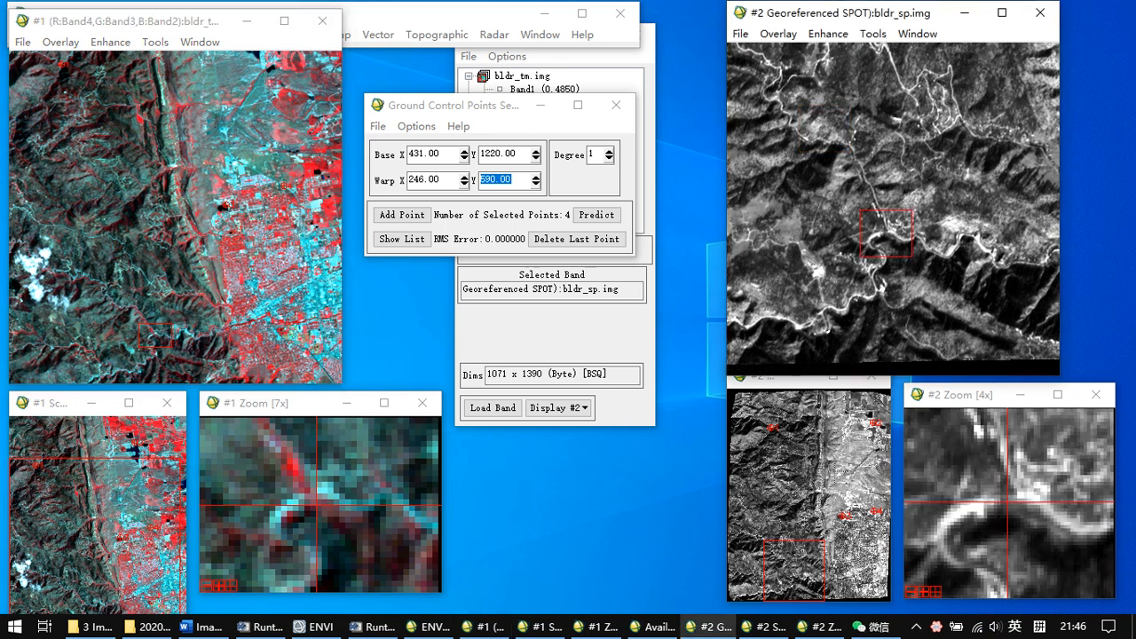
click(795, 579)
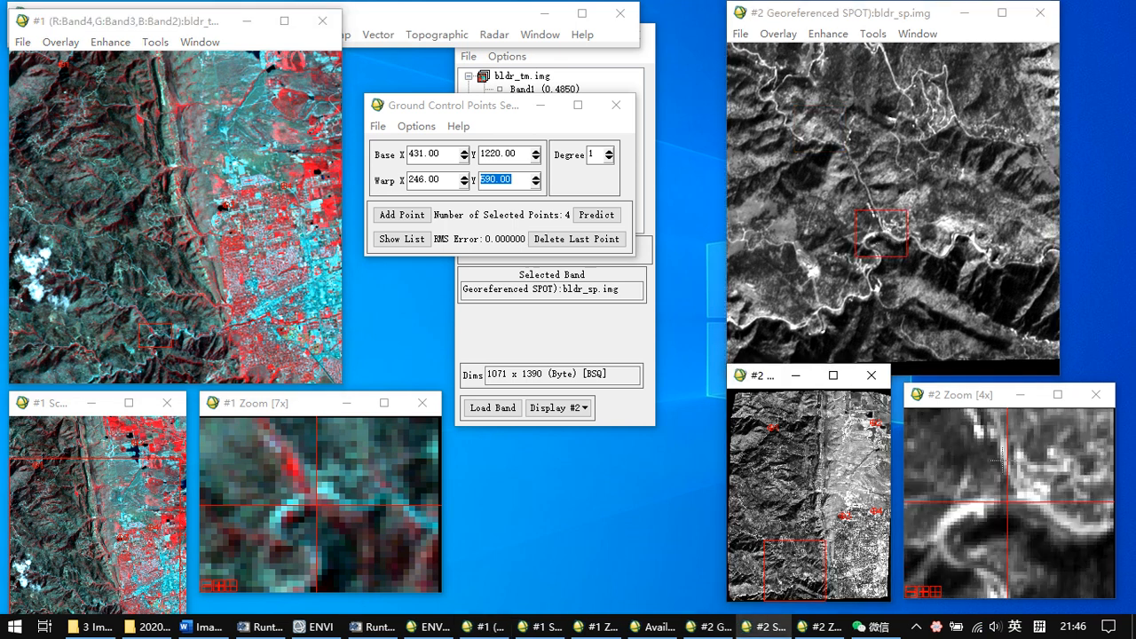
click(1021, 496)
click(1012, 503)
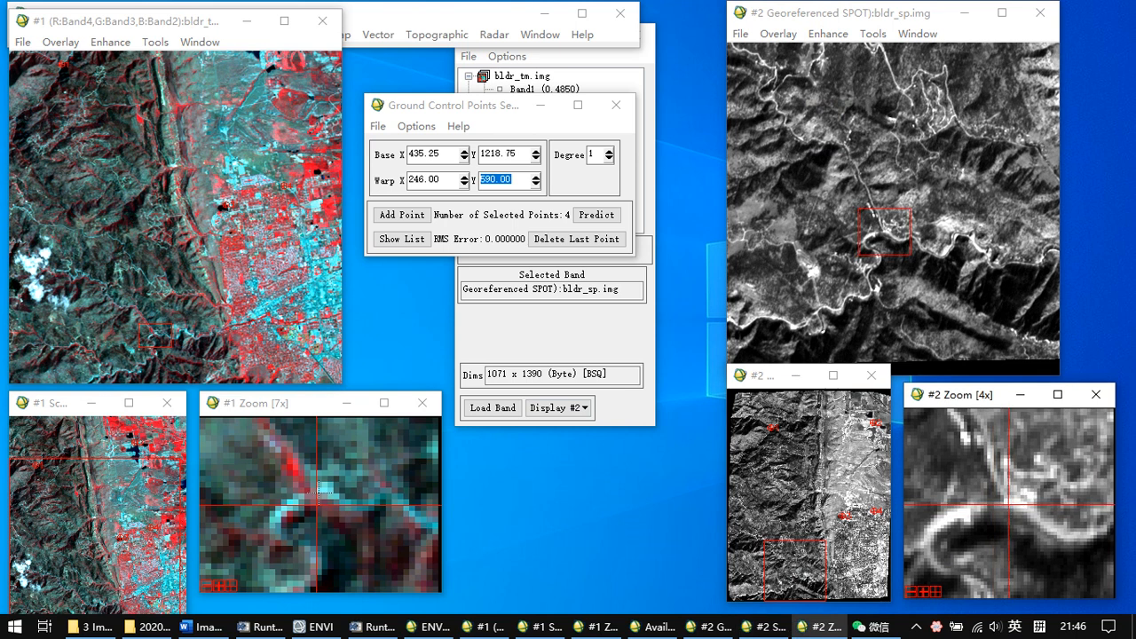
- Refine the warp crosshair on the bldr_tm road junction to 245.57, 587.71 and add the pair as the fifth ground control point
click(321, 489)
click(317, 511)
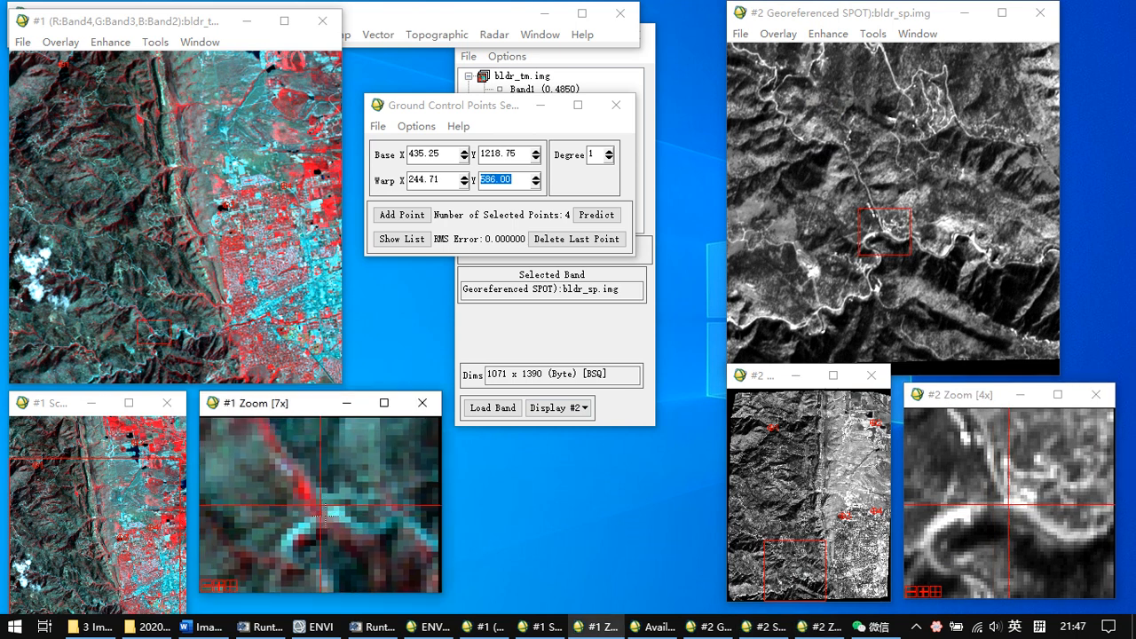
click(331, 515)
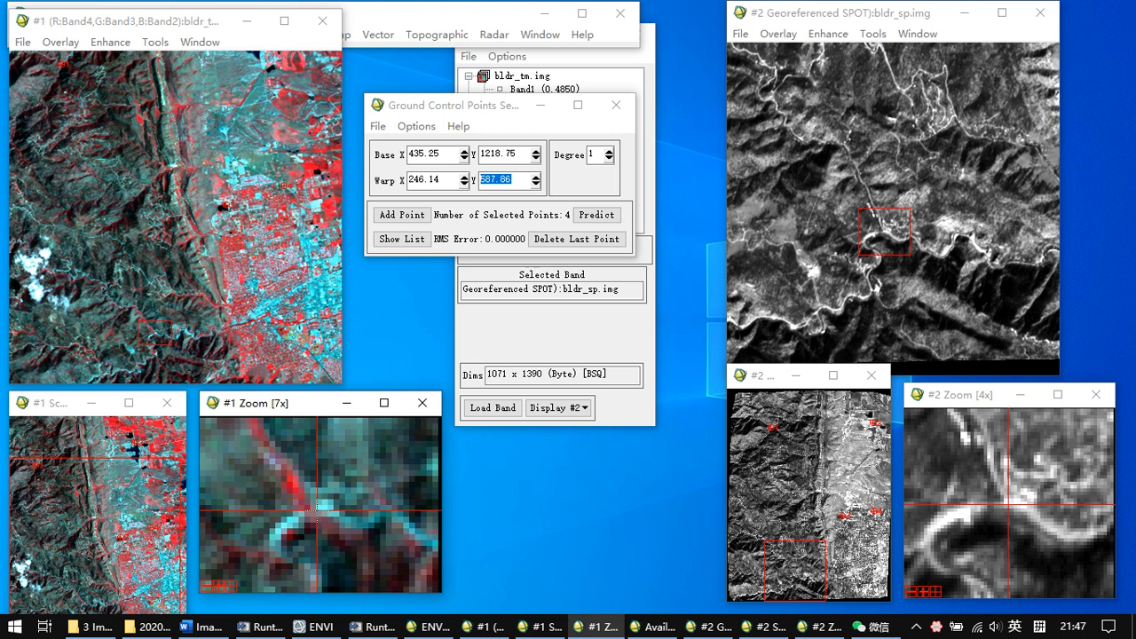
click(313, 511)
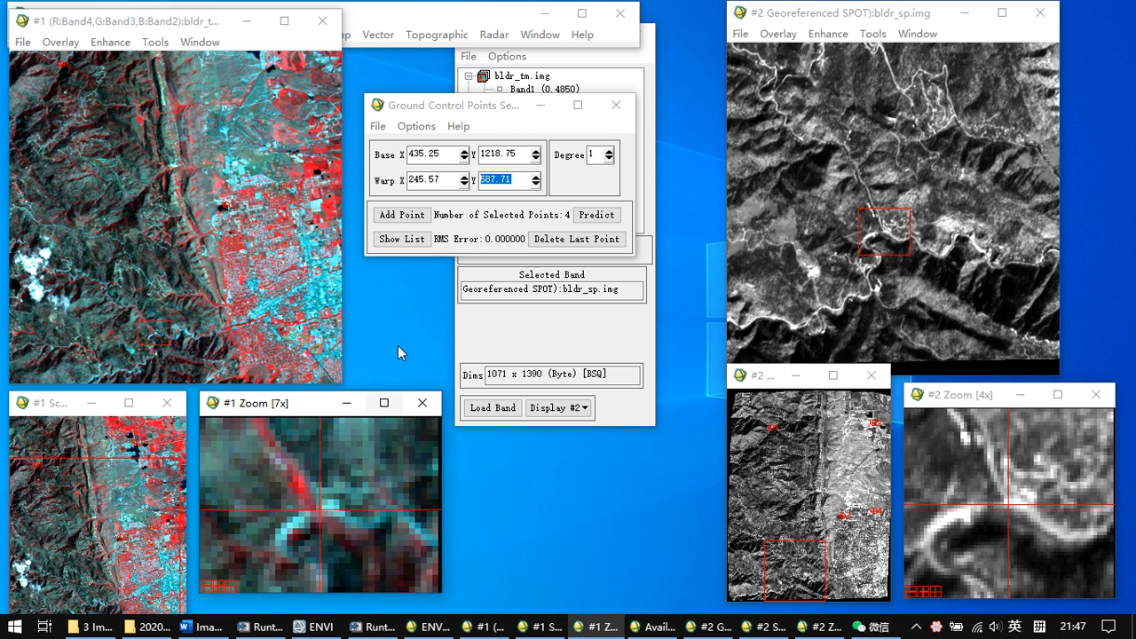
click(416, 216)
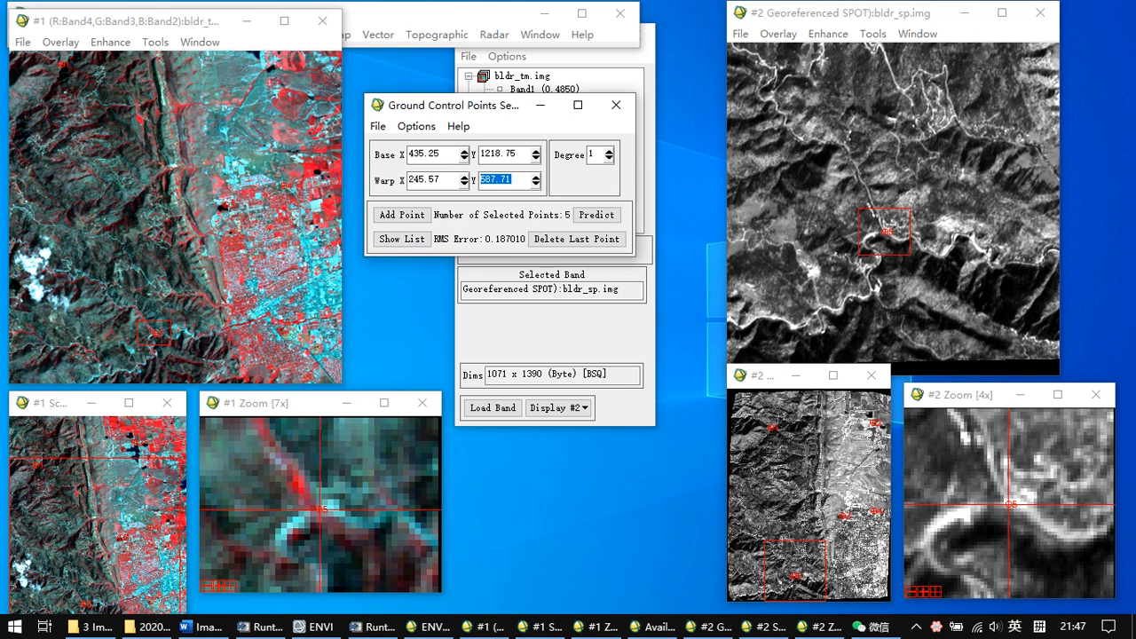
- Review the ground control point list, turn on Auto Predict for the control points, and close the list
click(402, 238)
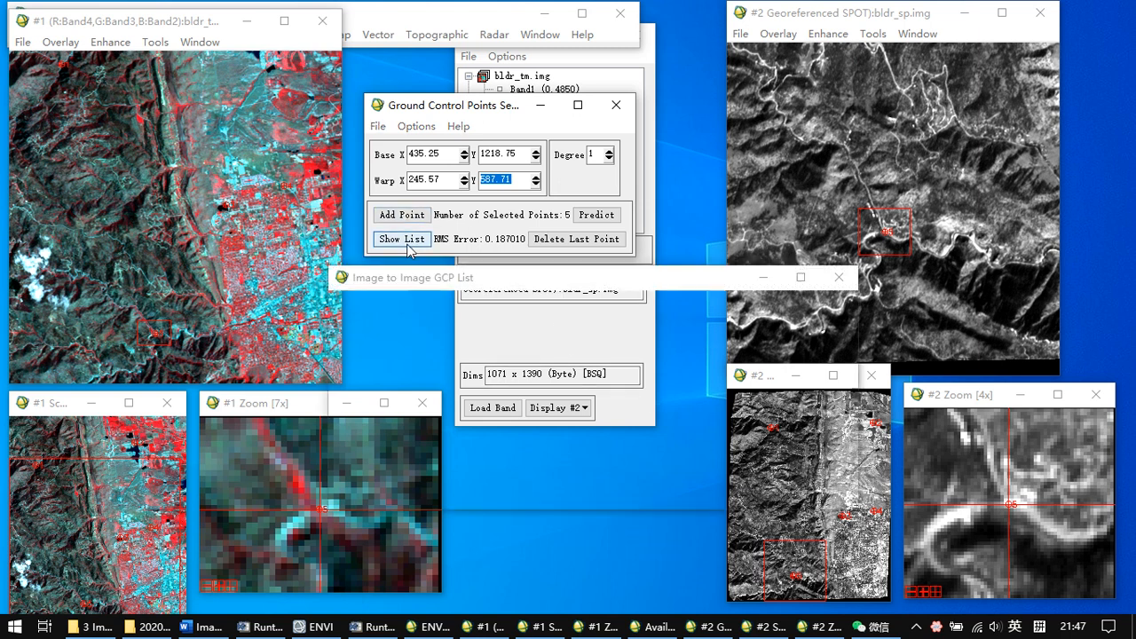
drag(553, 281, 535, 276)
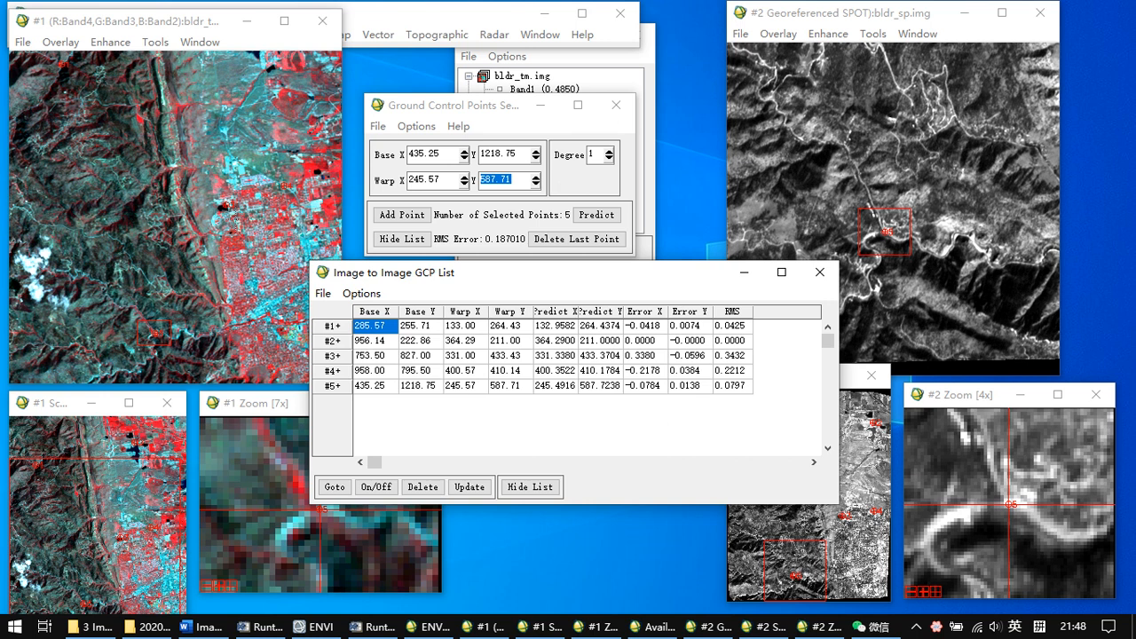
click(417, 127)
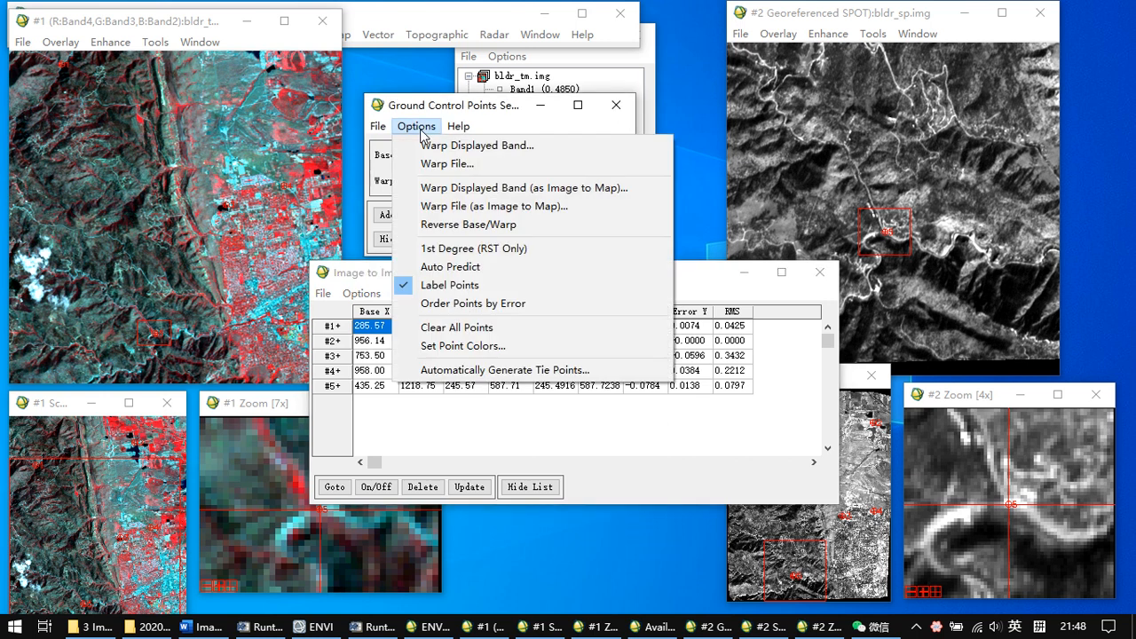
click(413, 270)
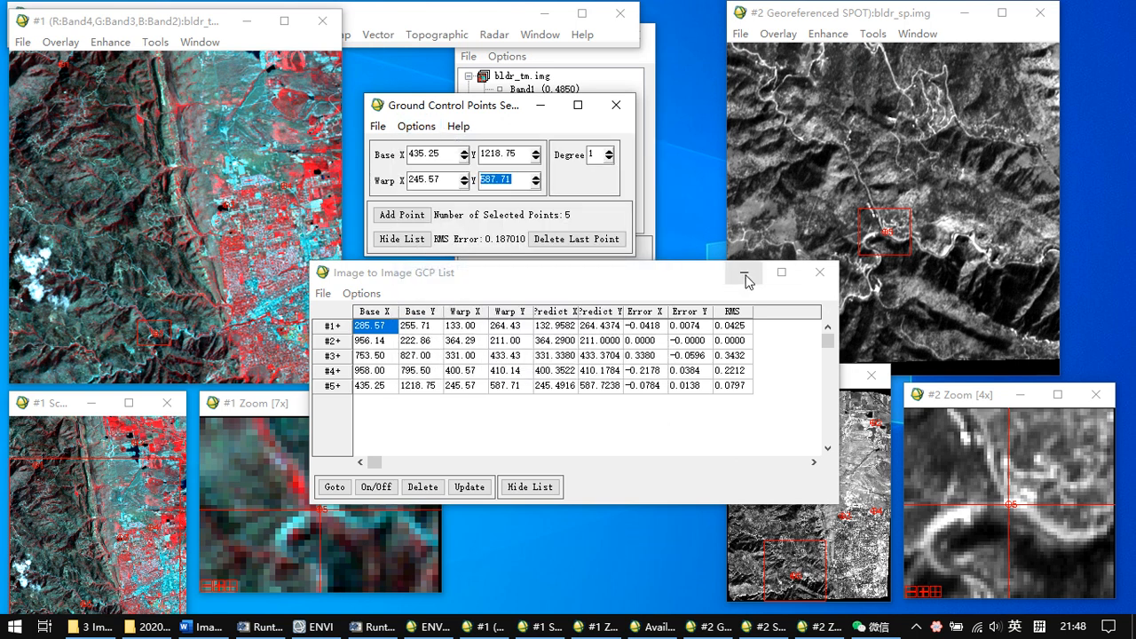
click(819, 272)
- Find a clear road junction on the northeastern plain of the SPOT image and place the base crosshair on it at 868.50, 506.25
drag(814, 438, 807, 461)
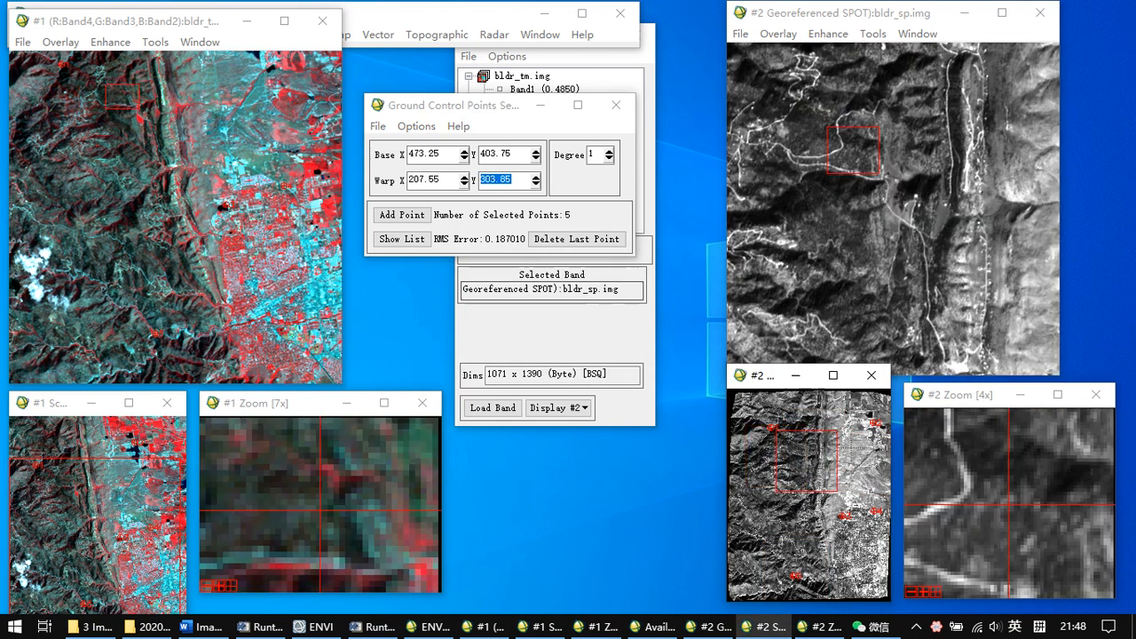
drag(851, 165, 983, 193)
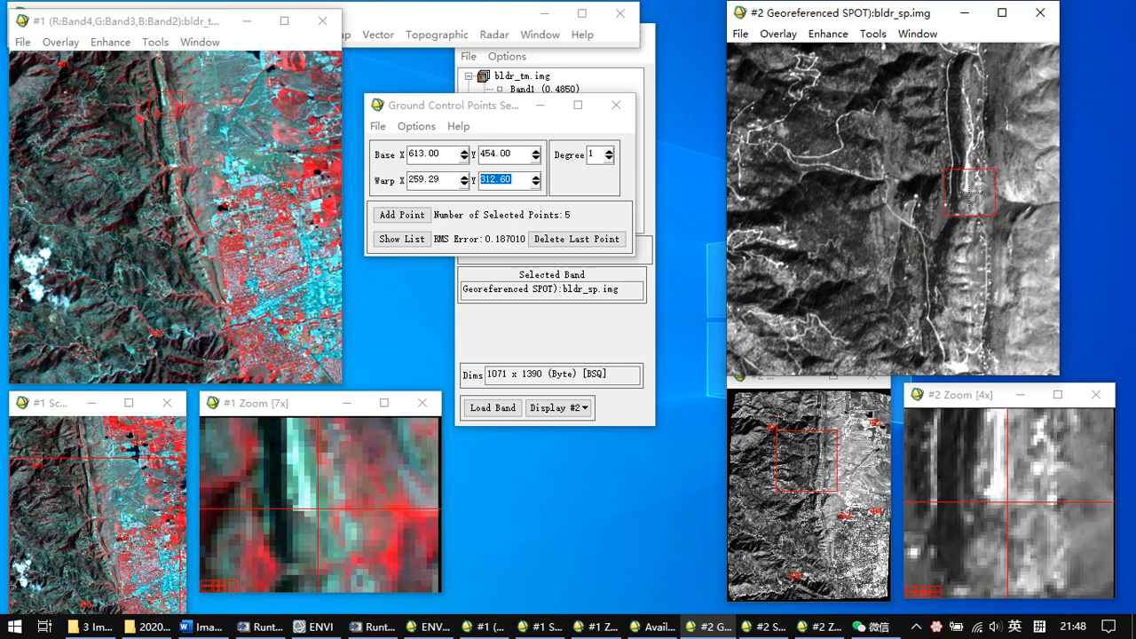
click(907, 224)
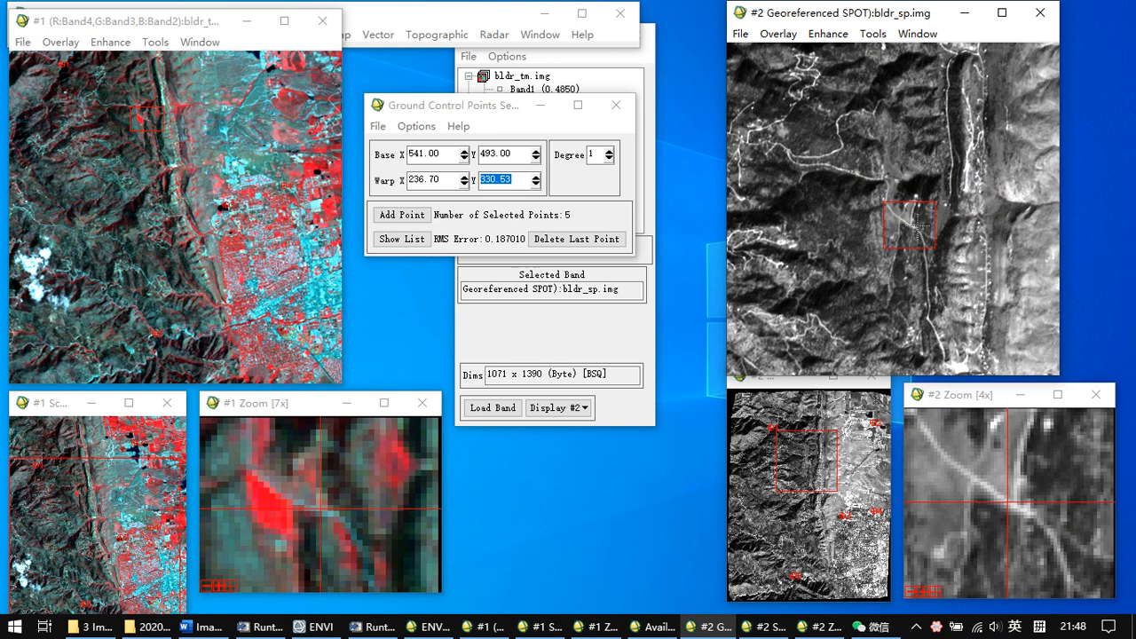
click(864, 380)
click(858, 453)
click(858, 464)
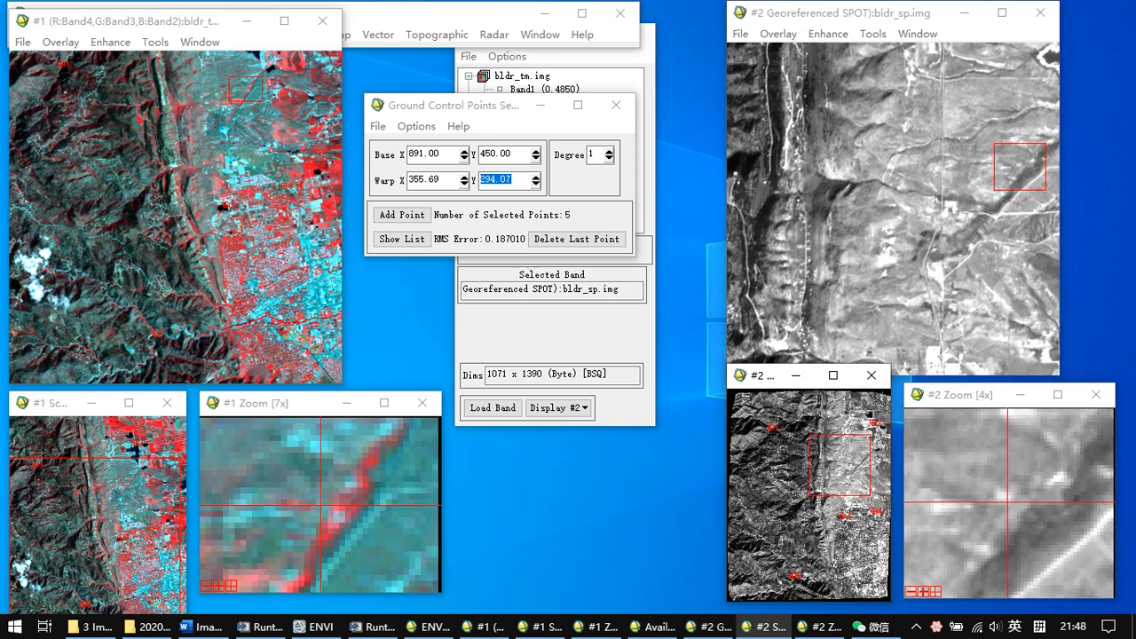
click(861, 475)
drag(954, 151, 891, 158)
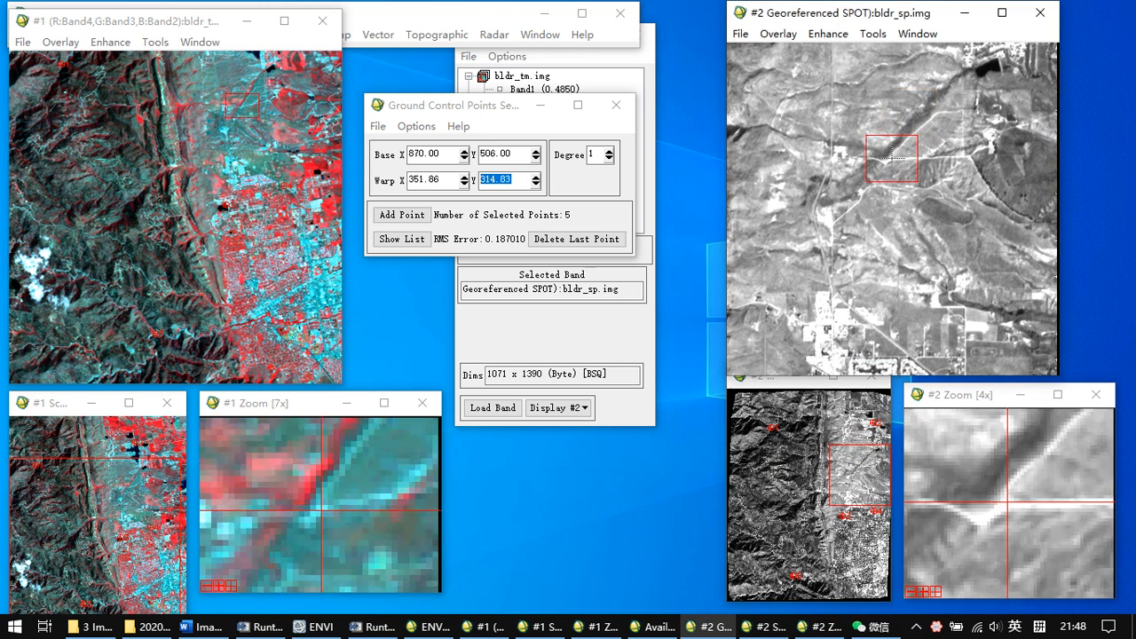
click(1009, 502)
click(1001, 503)
click(1009, 503)
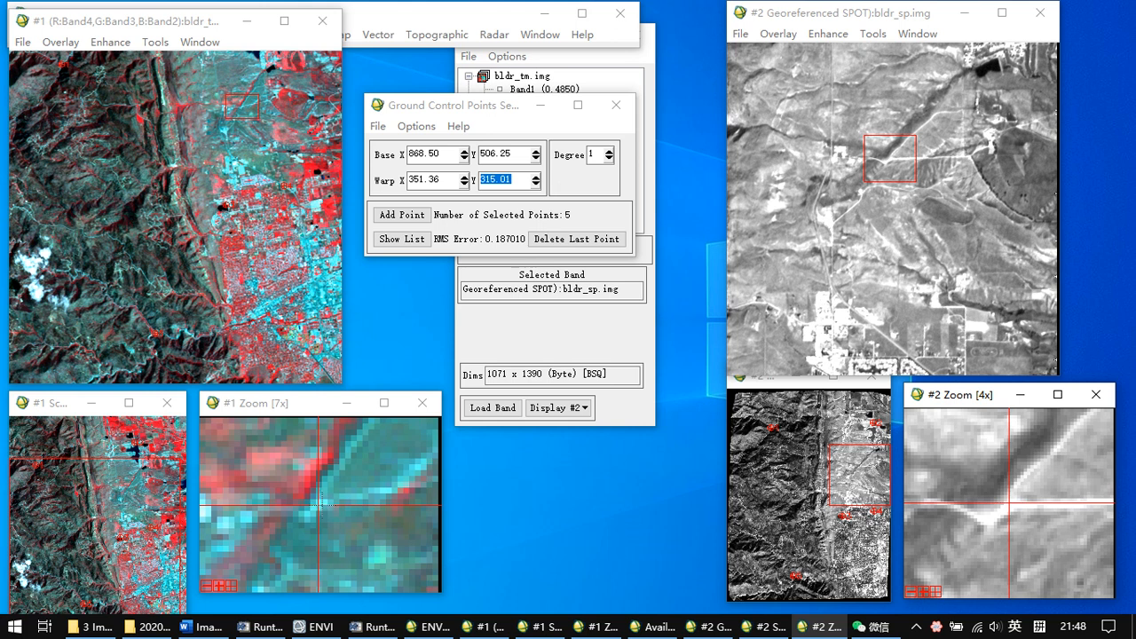
- Refine the predicted warp crosshair onto the matching bldr_tm road junction at 350.86, 314.71 and add the pair as the sixth ground control point
click(321, 508)
click(321, 509)
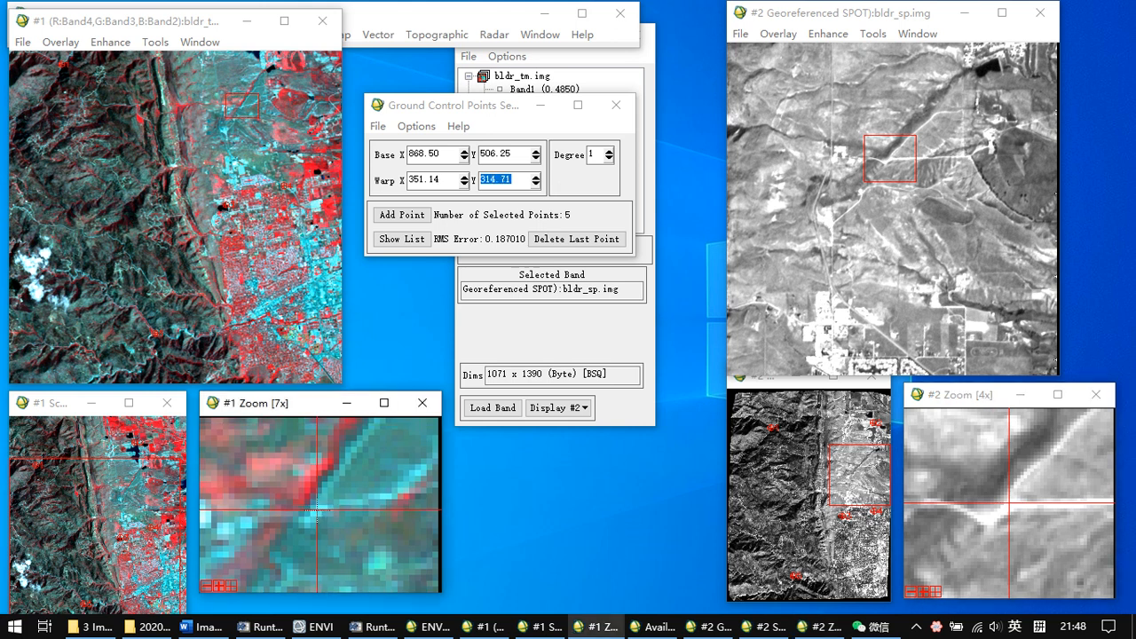
click(320, 508)
click(316, 509)
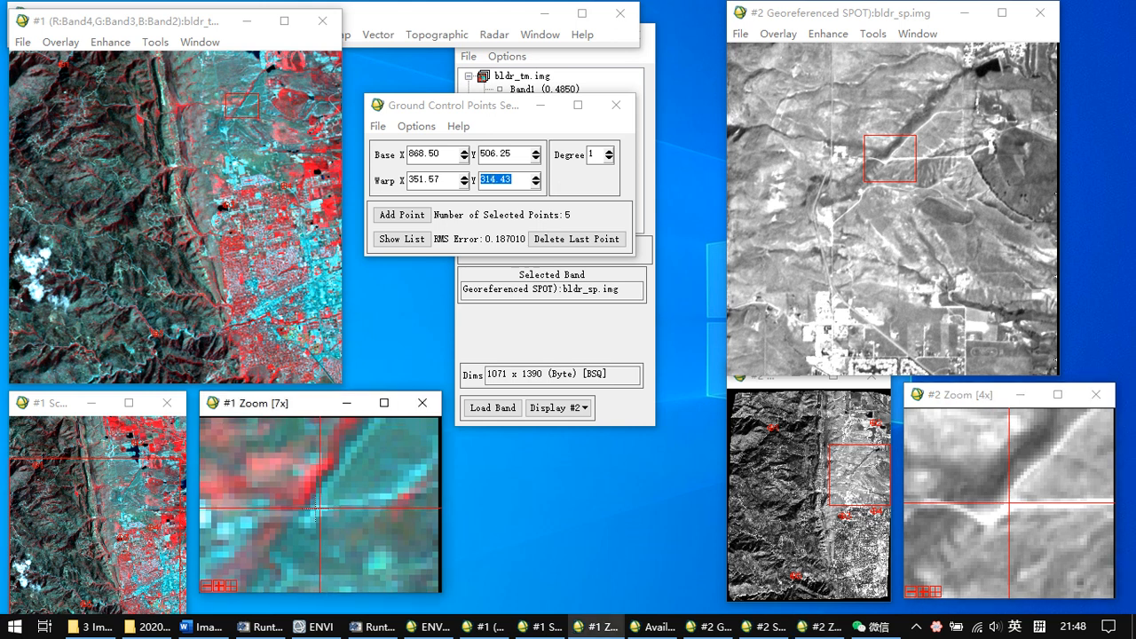
click(315, 509)
click(310, 509)
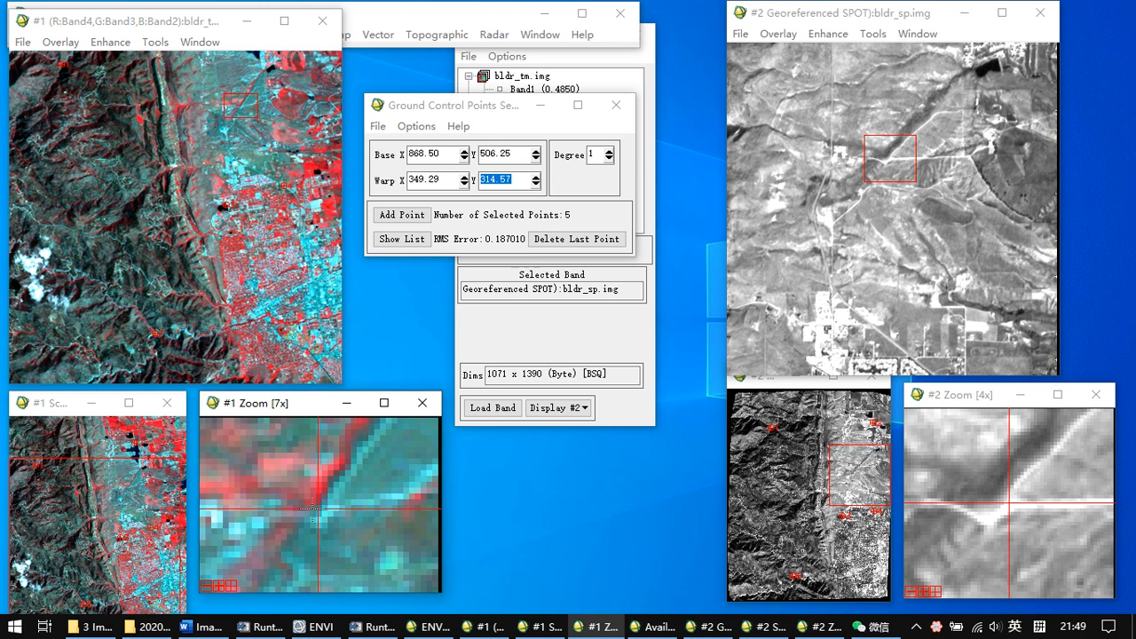
click(327, 519)
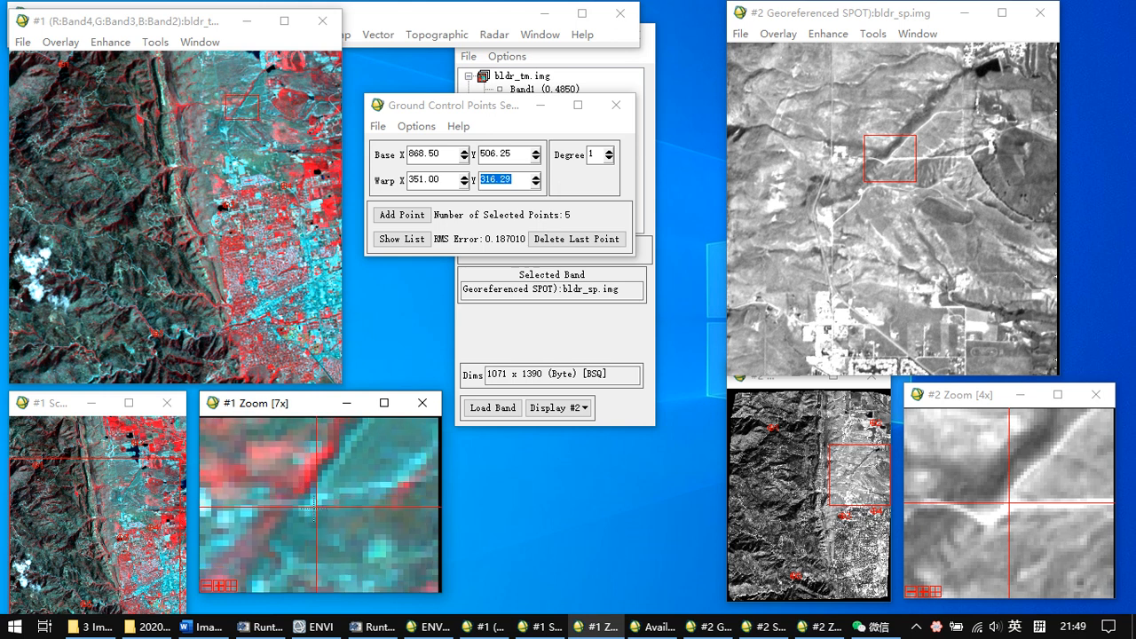
click(312, 502)
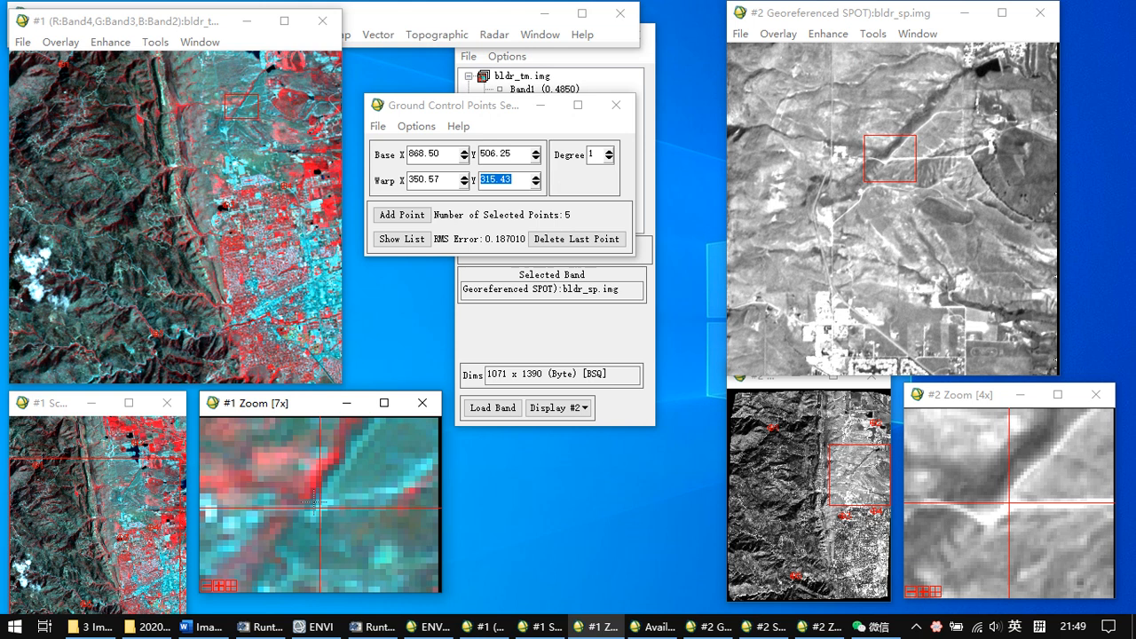
click(324, 503)
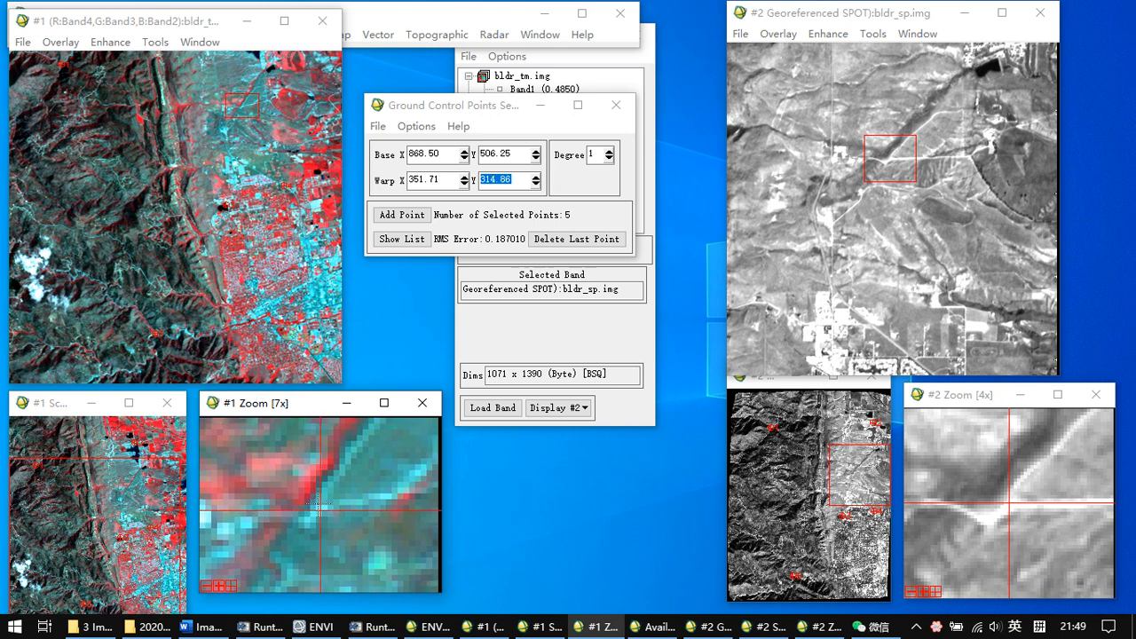
click(318, 503)
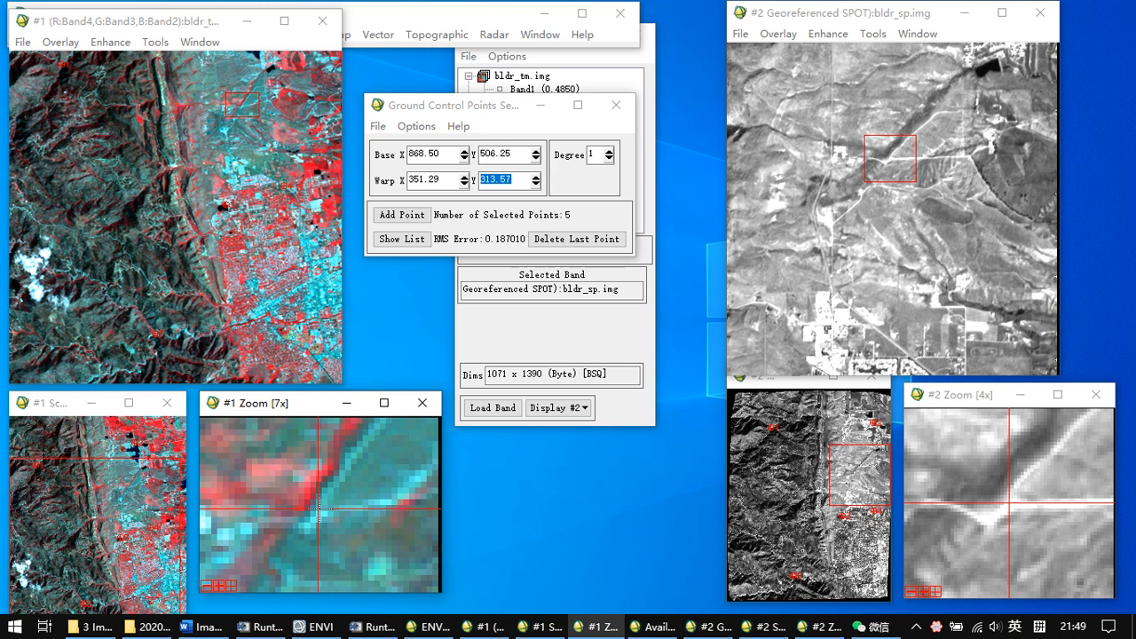
click(322, 508)
click(319, 505)
click(316, 502)
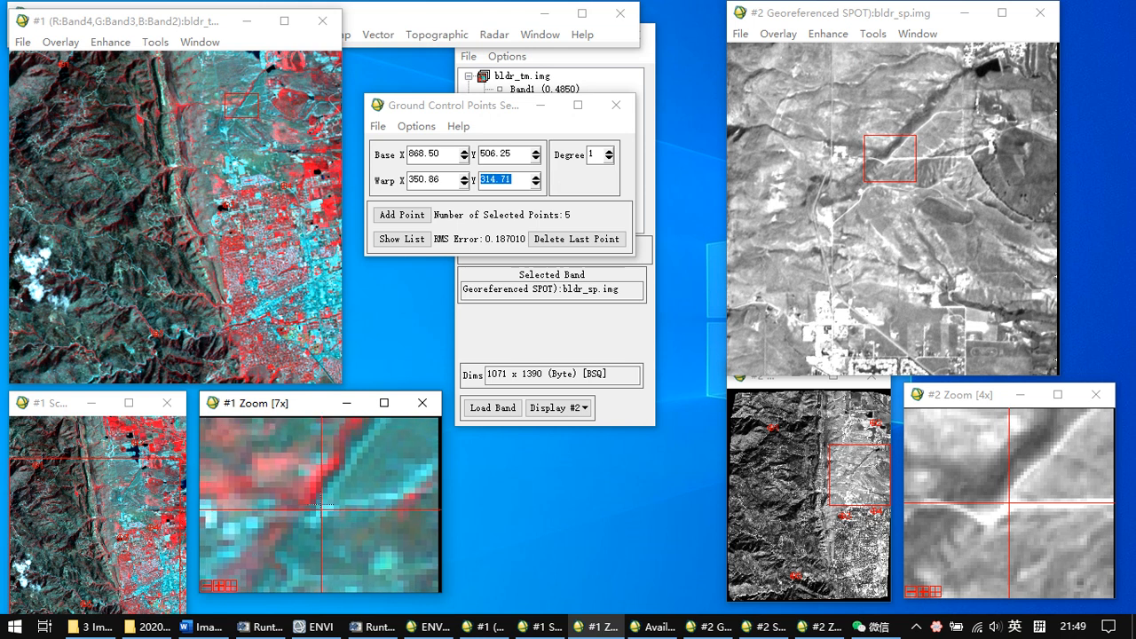
click(408, 216)
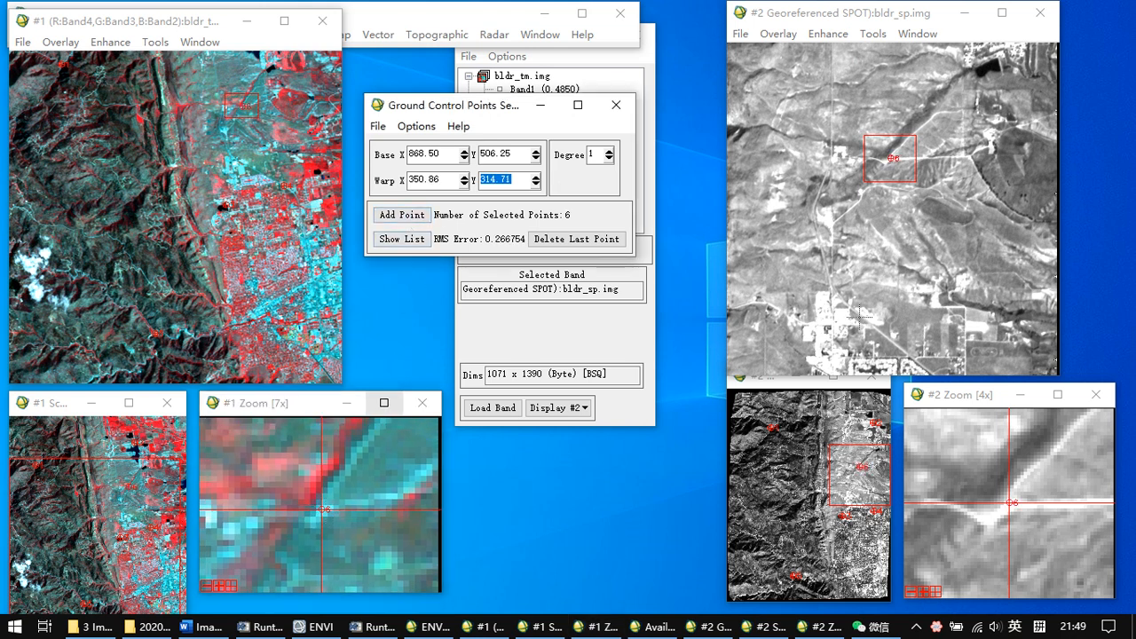
- Examine the SPOT image's eastern plain and western mountain roads for a distinct feature suitable as the seventh ground control point
click(832, 326)
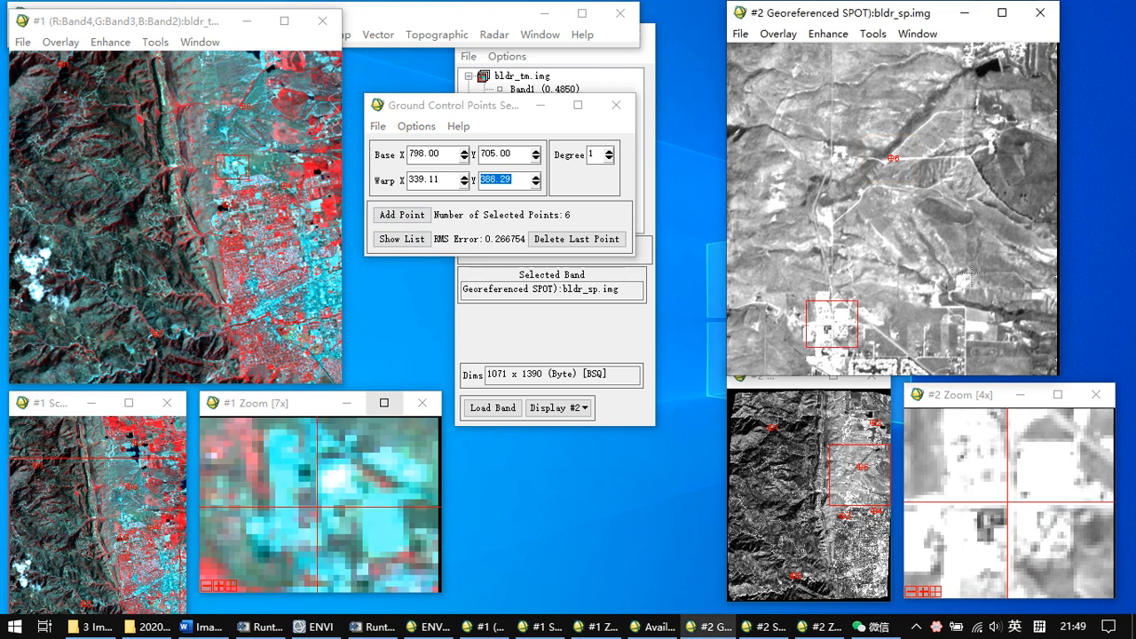
click(973, 316)
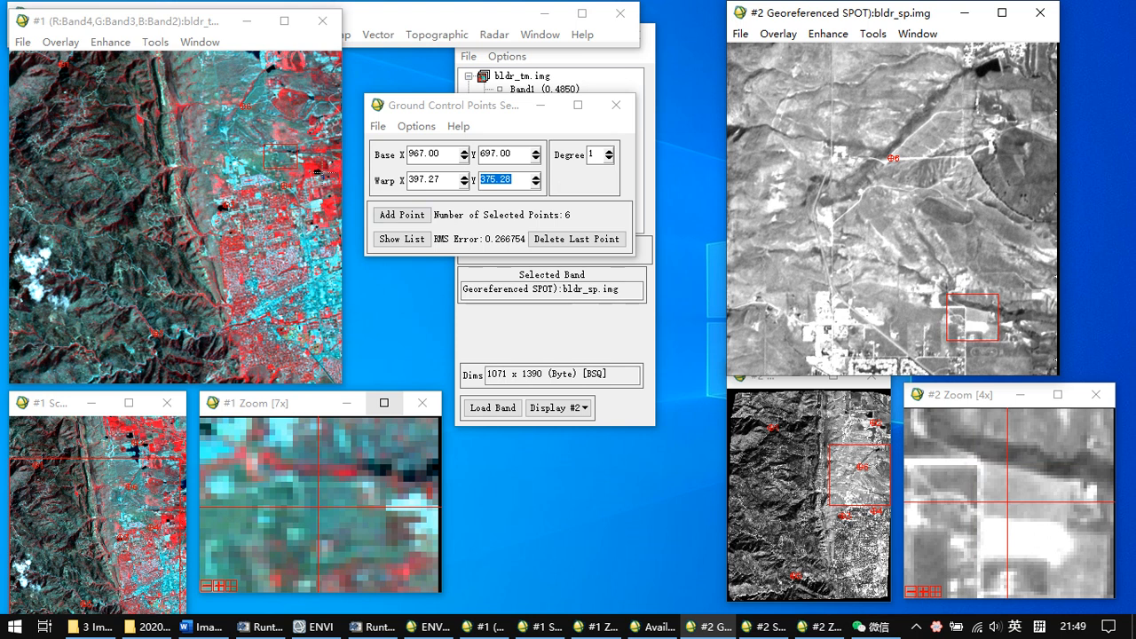
drag(975, 320, 781, 282)
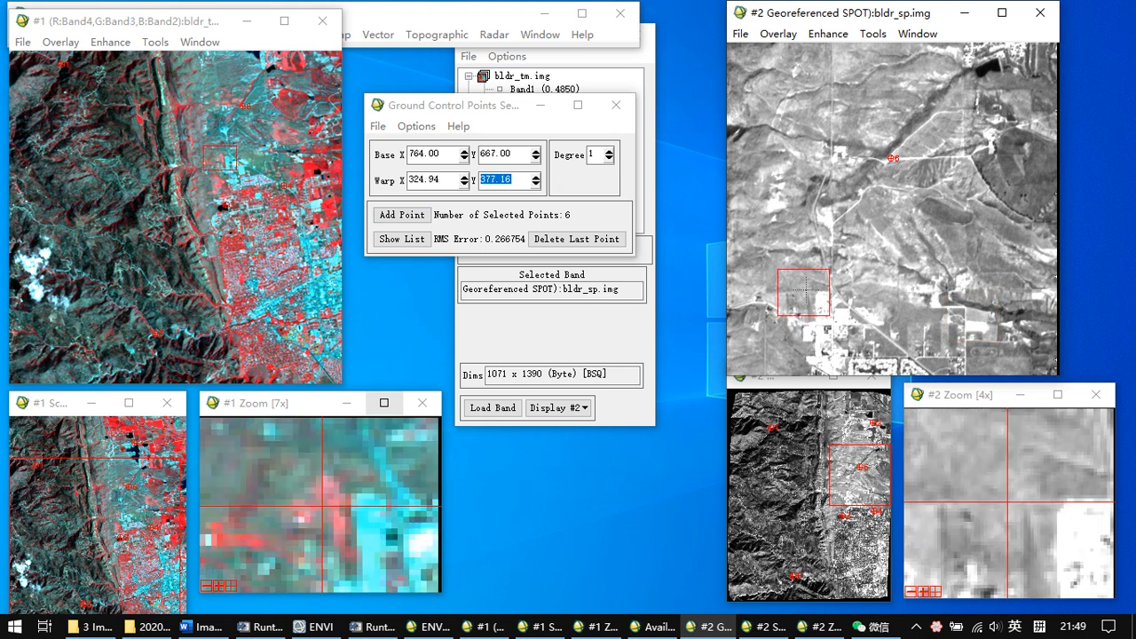
click(770, 513)
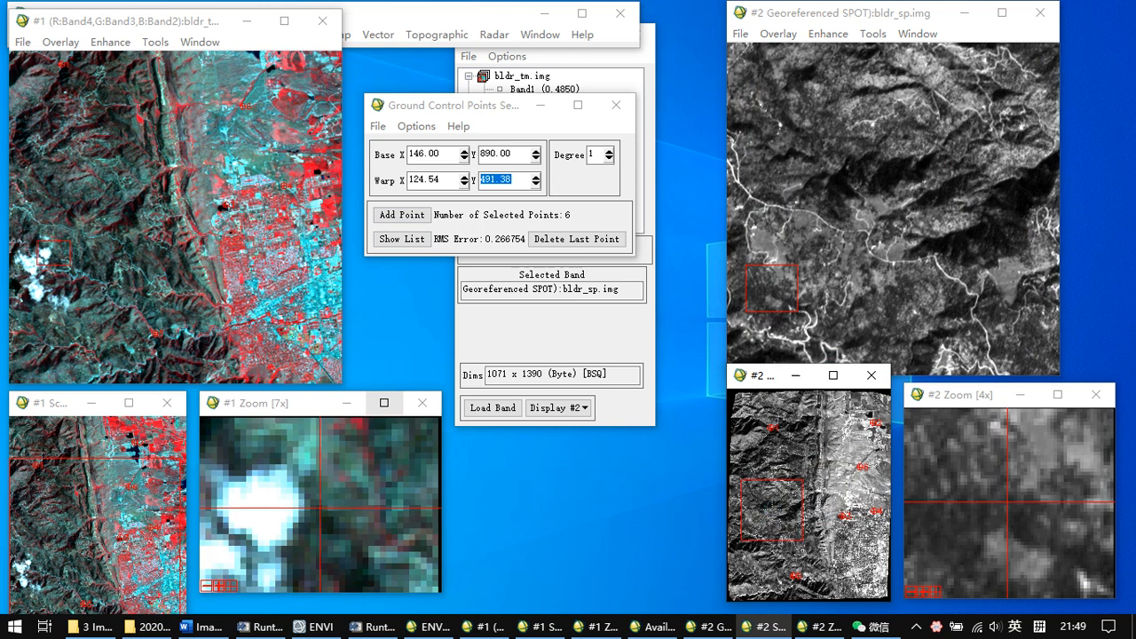
click(770, 490)
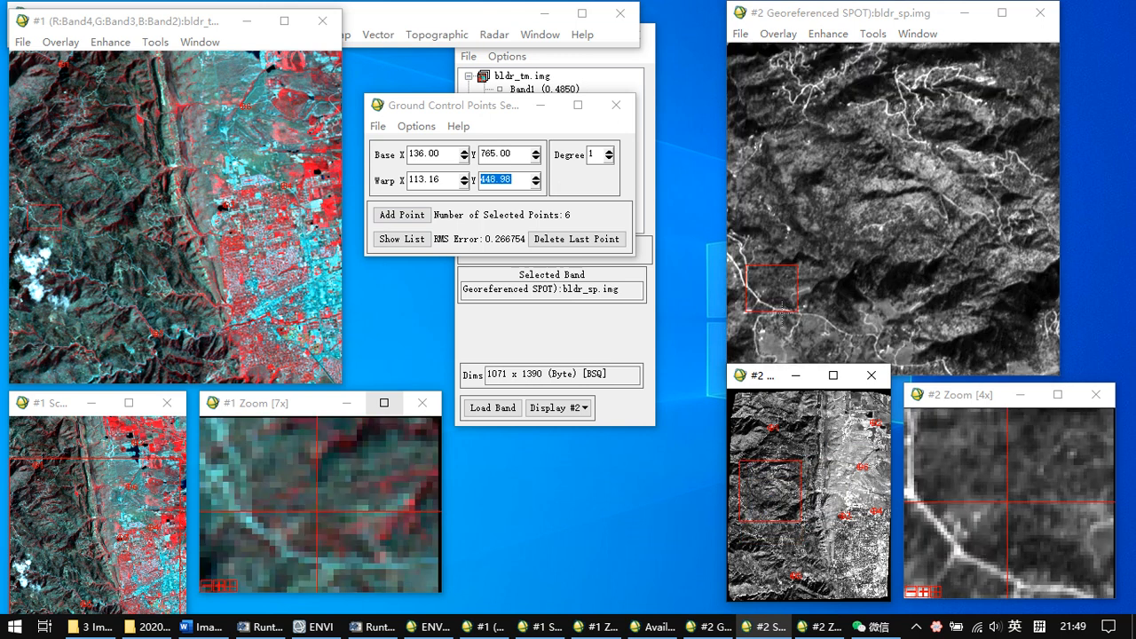
click(774, 312)
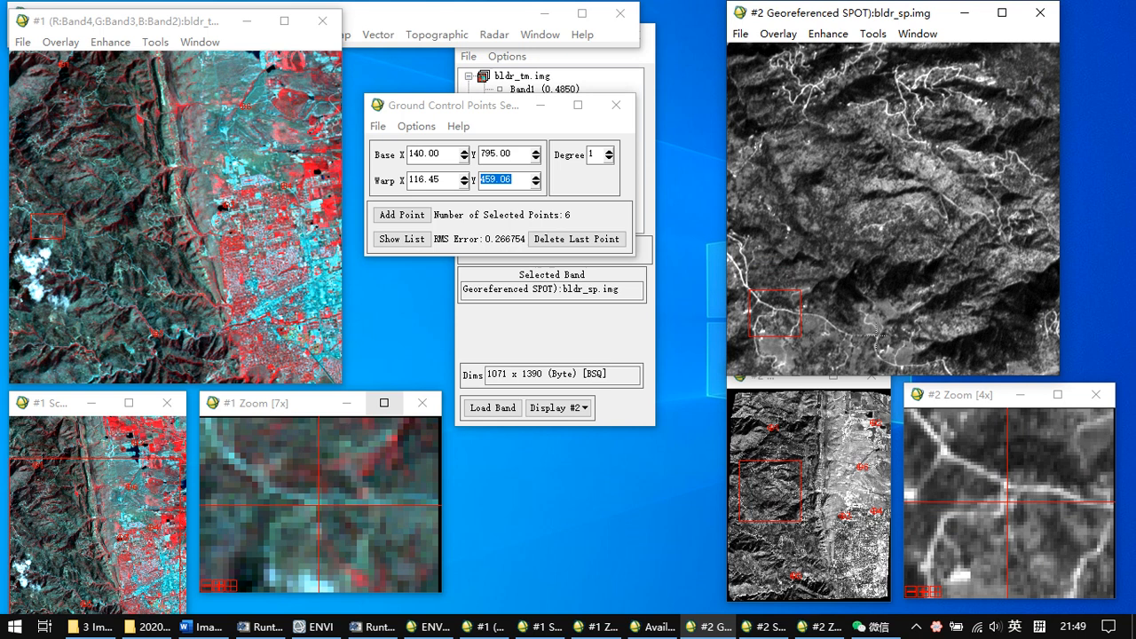
click(875, 338)
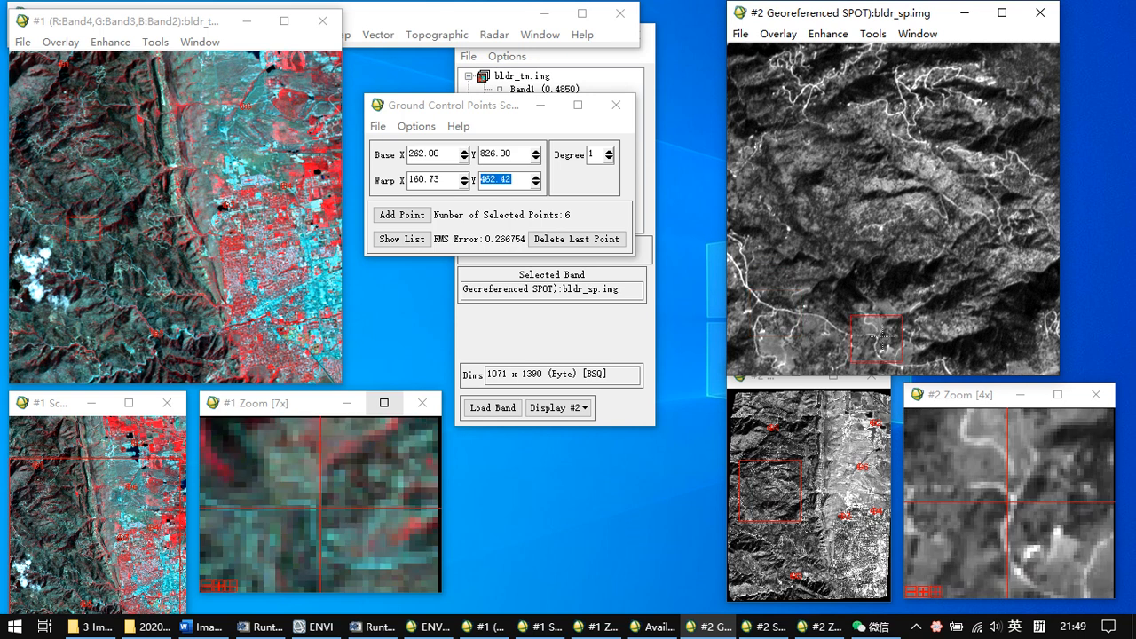
- Try to place the base crosshair on a road junction in the northwestern mountains of the SPOT image at 309.25, 589.25
click(904, 113)
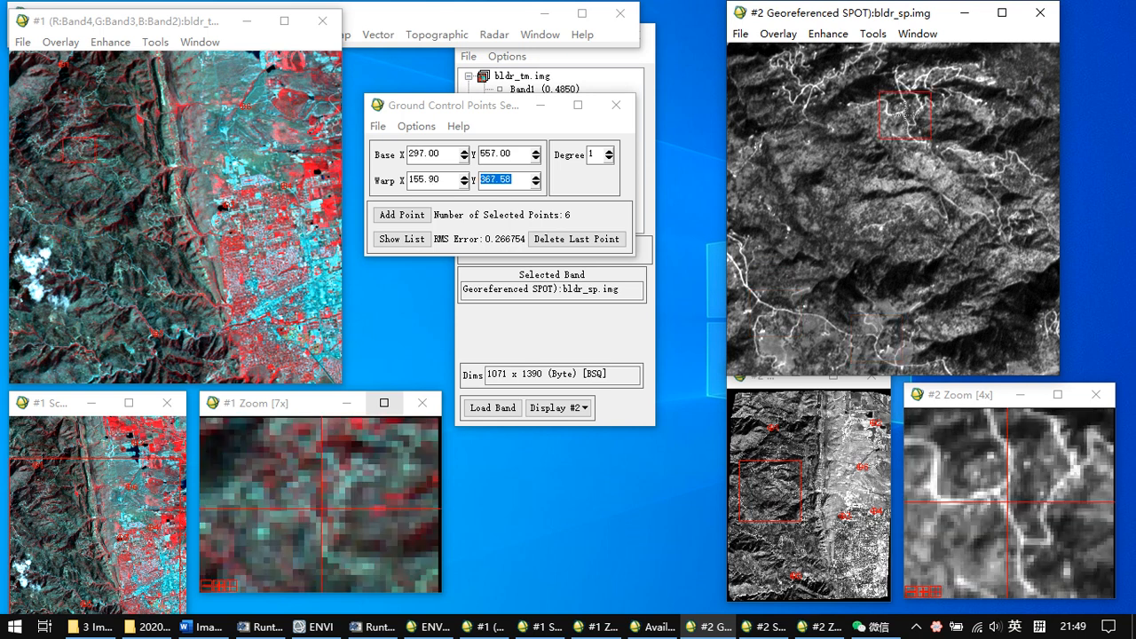
click(994, 495)
click(1004, 501)
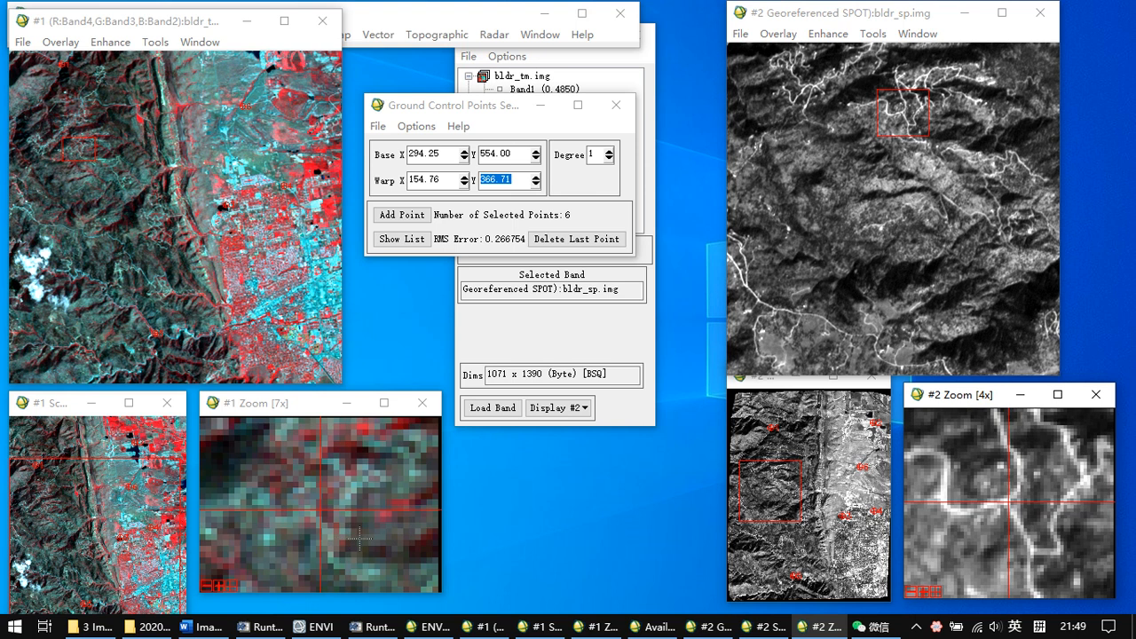
click(1034, 555)
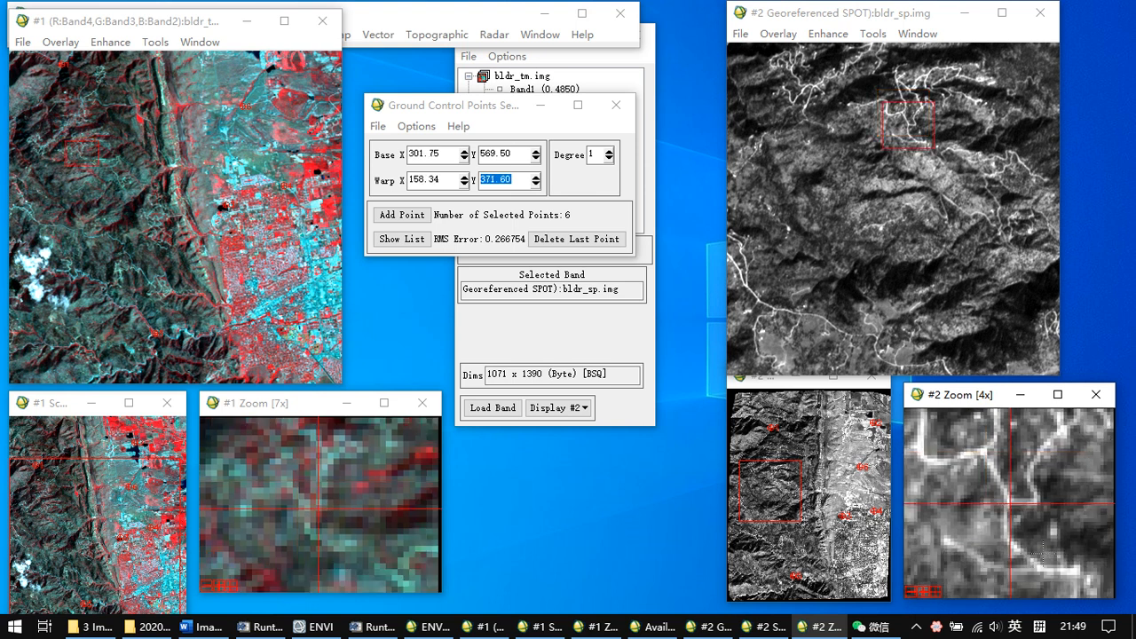
click(1034, 568)
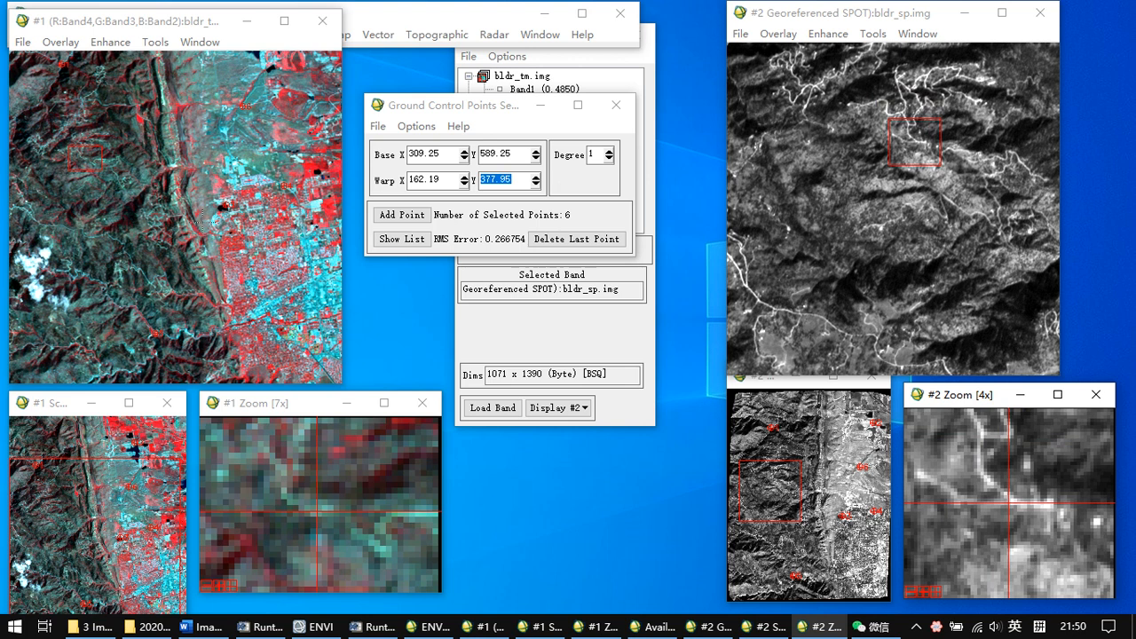
- Reduce the bldr_tm zoom to 3x and inspect the mountain roads, the ridge and the eastern plain for recognizable features
click(209, 585)
click(209, 585)
click(210, 585)
click(210, 585)
click(210, 585)
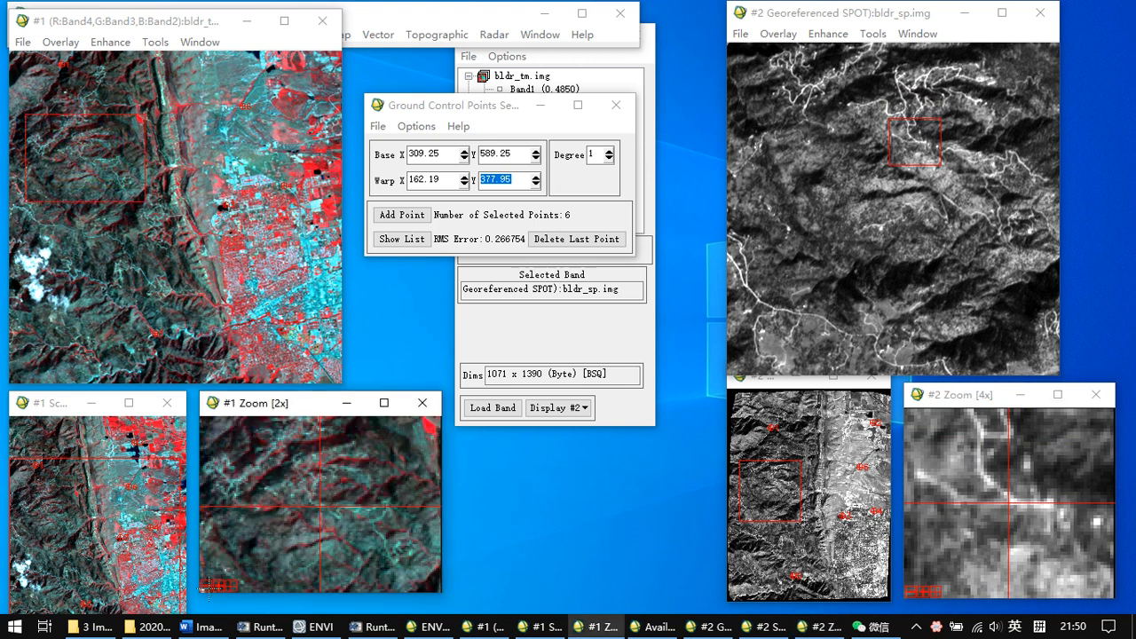
click(220, 585)
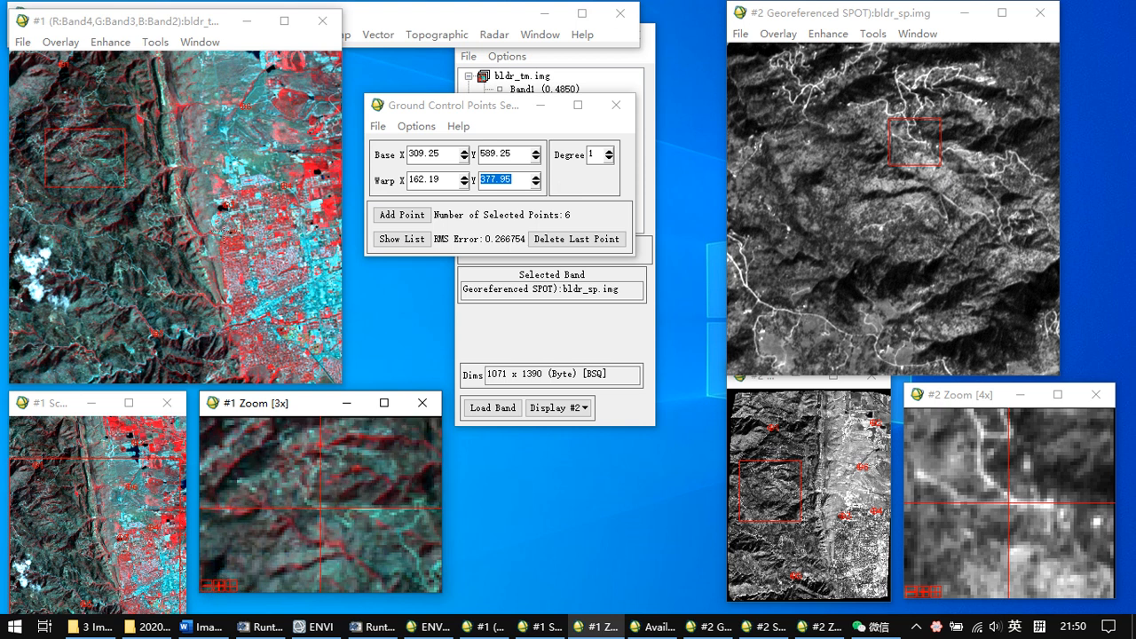
click(223, 207)
click(166, 171)
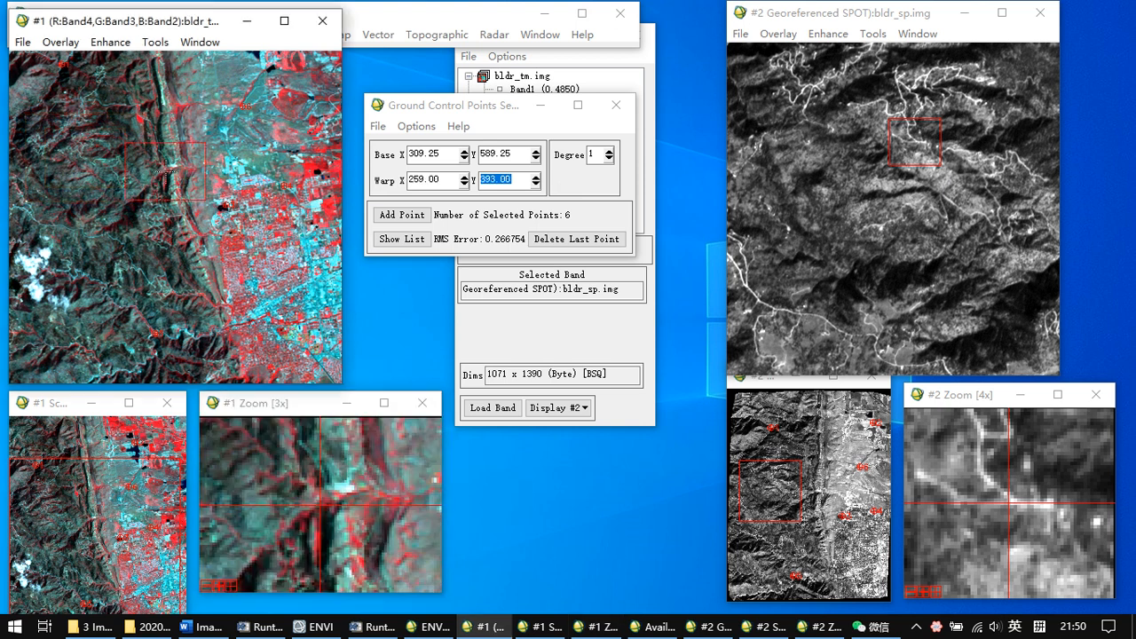
click(316, 171)
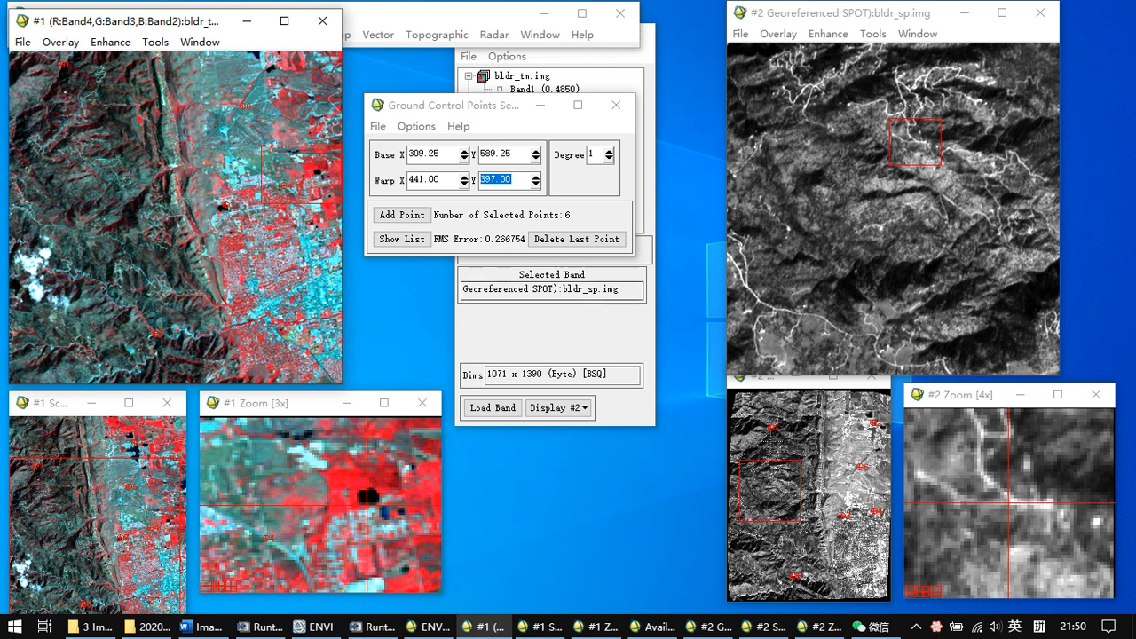
- Examine the lake shoreline and nearby roads in the northeastern SPOT image for a feature that matches bldr_tm
click(859, 450)
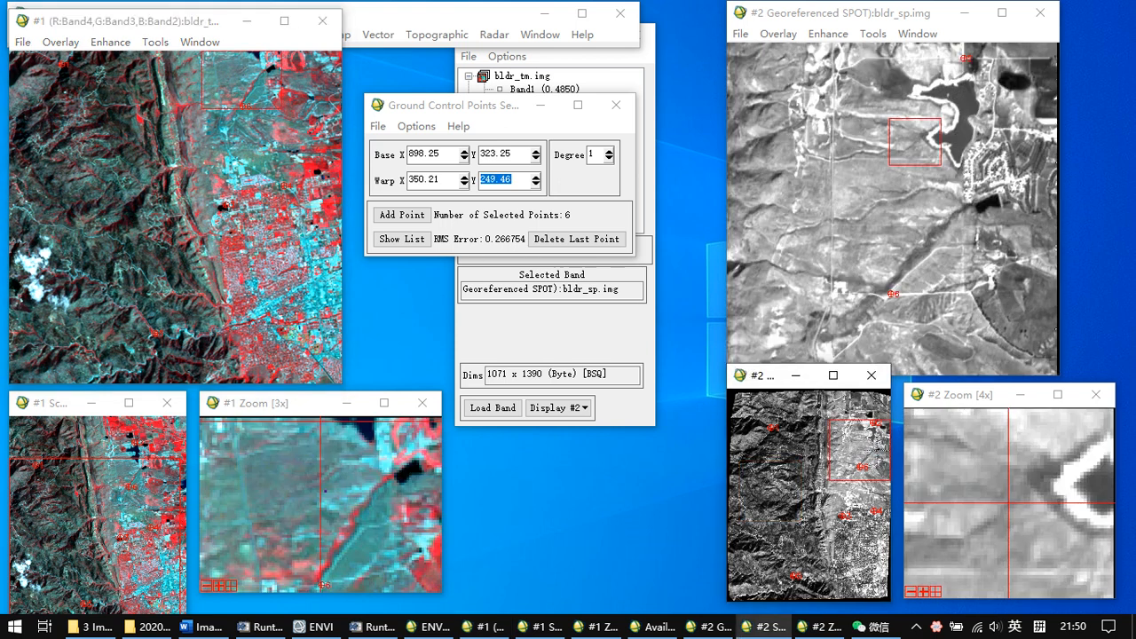
click(958, 170)
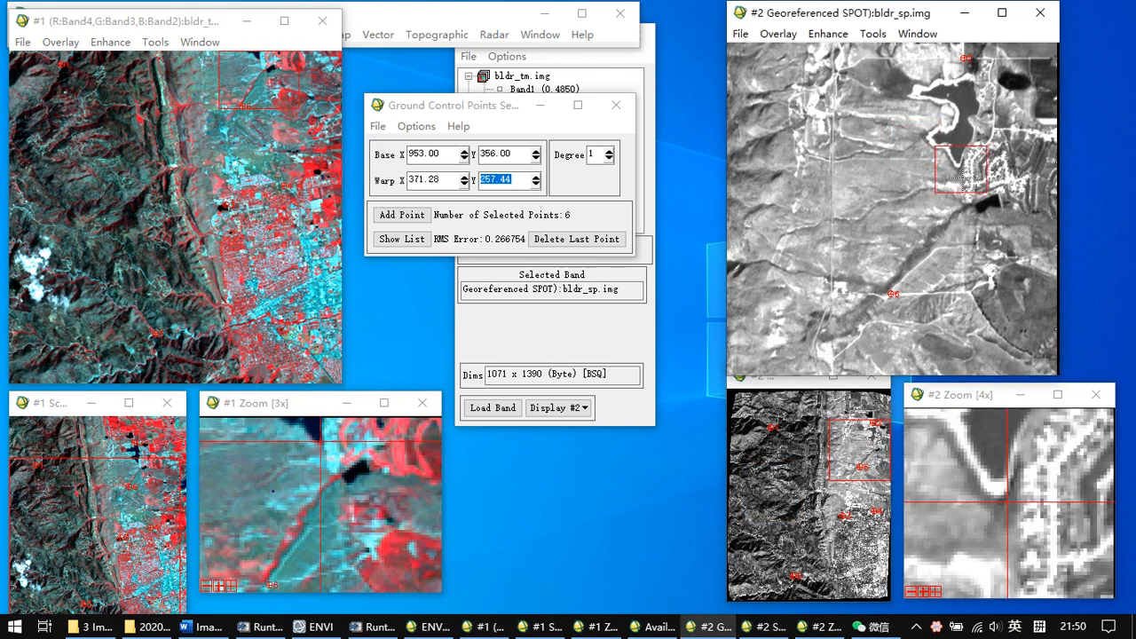
click(994, 488)
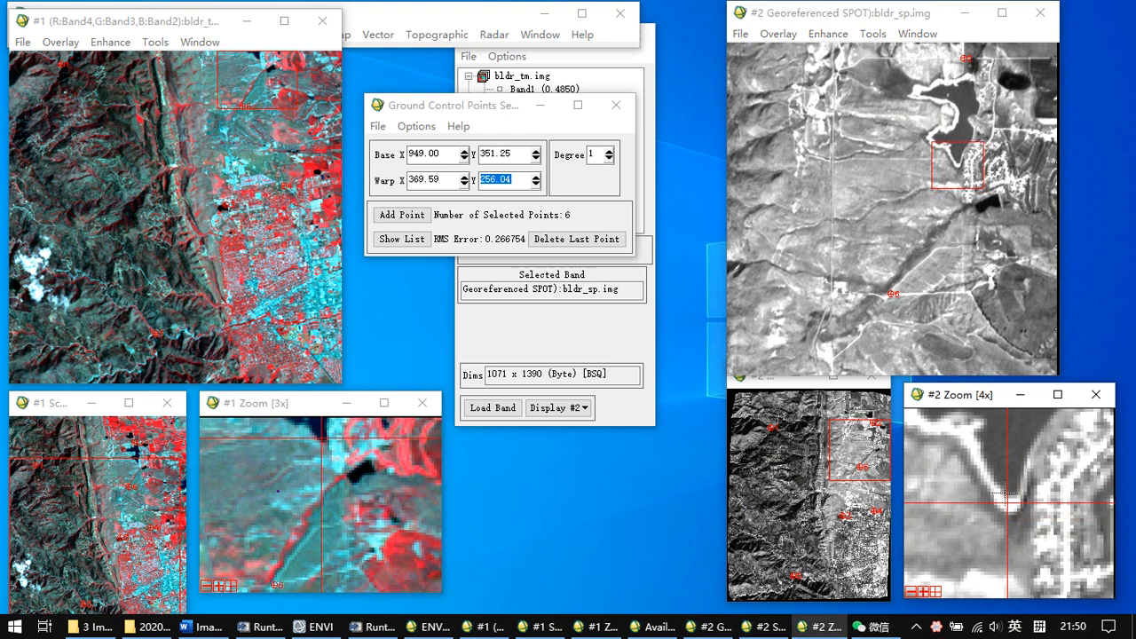
click(981, 434)
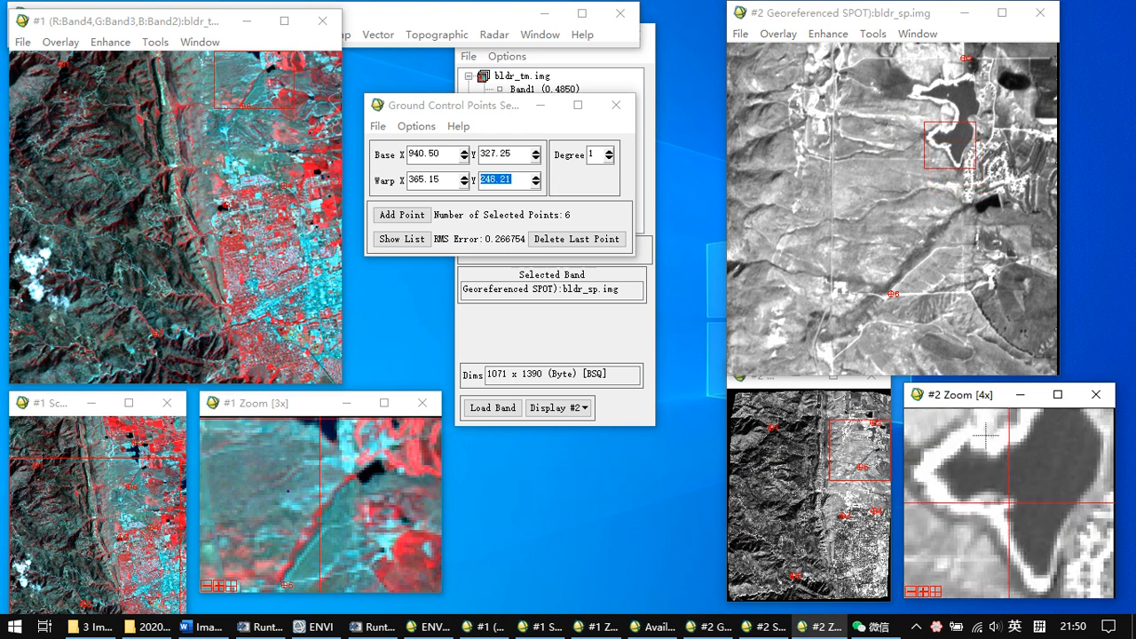
click(989, 536)
click(963, 494)
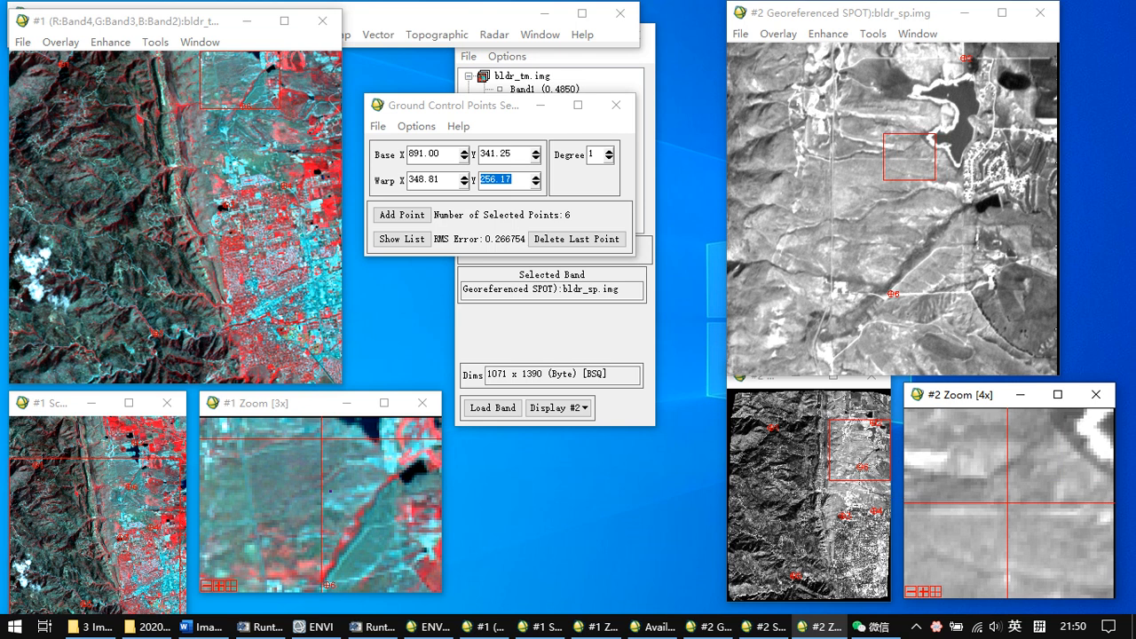
- Find a clear road bend in the central-western mountains of the SPOT image and place the base crosshair on it at 395.75, 900.25
click(818, 493)
drag(818, 492, 788, 506)
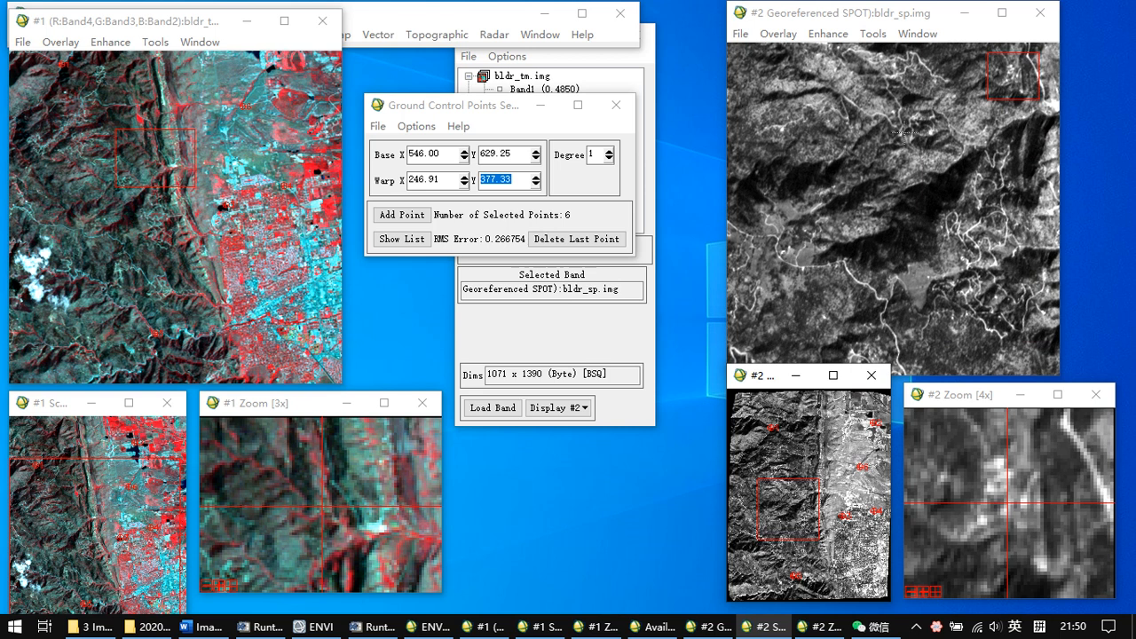
click(885, 297)
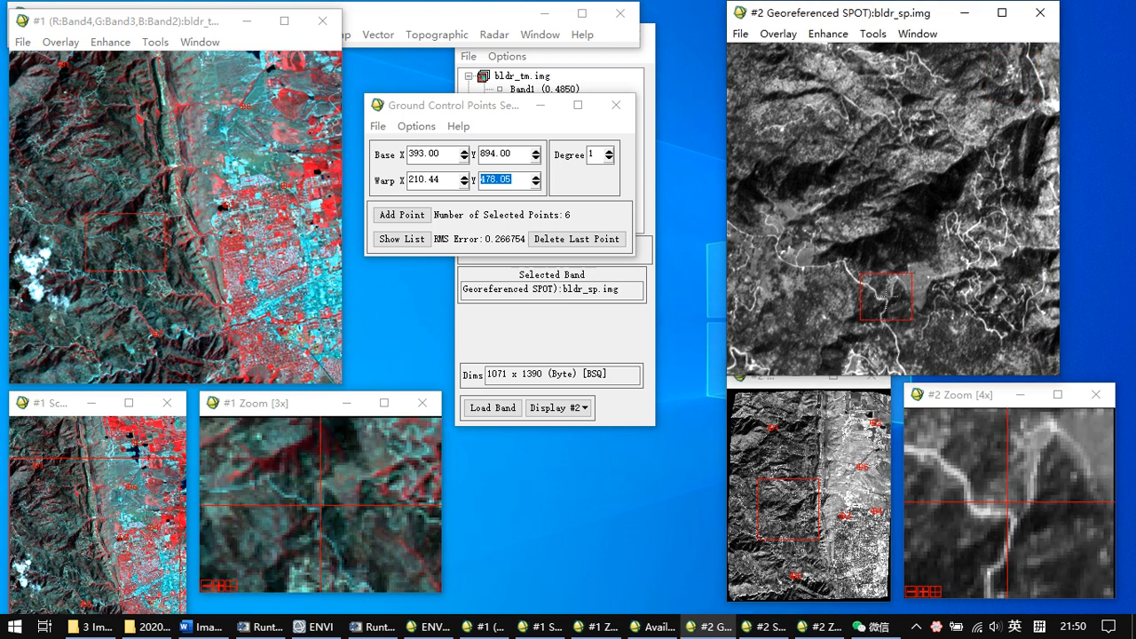
click(1016, 521)
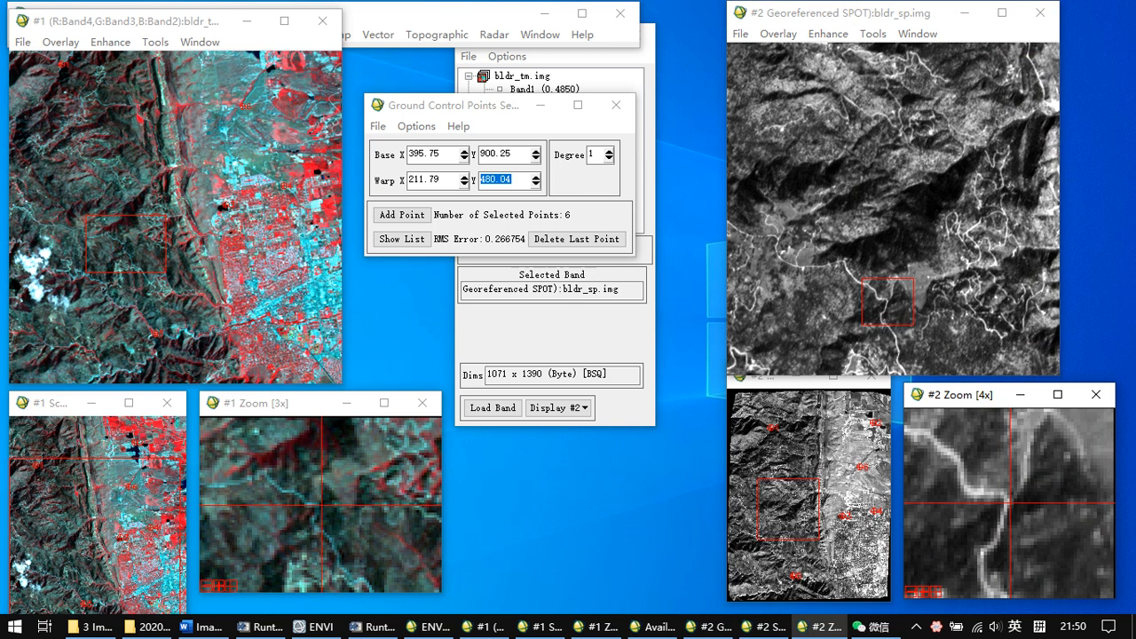
- Refine the warp crosshair on the matching bldr_tm road bend to 209.50, 480.13 at 8x zoom and add the pair as the seventh ground control point
click(317, 505)
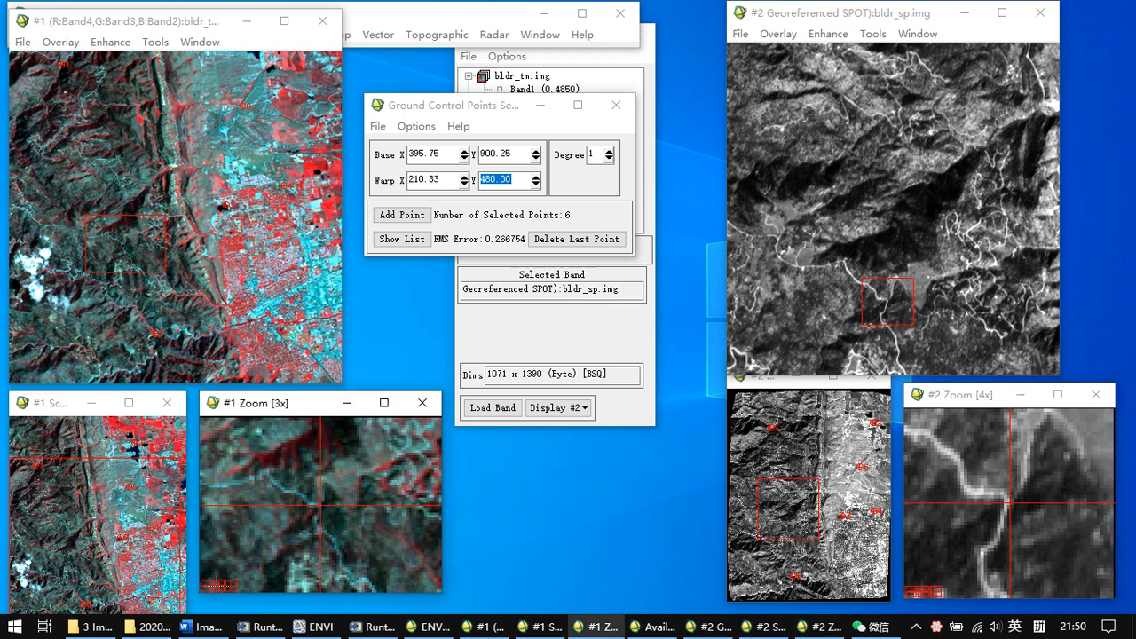
click(218, 587)
click(218, 586)
click(218, 587)
click(219, 587)
click(218, 587)
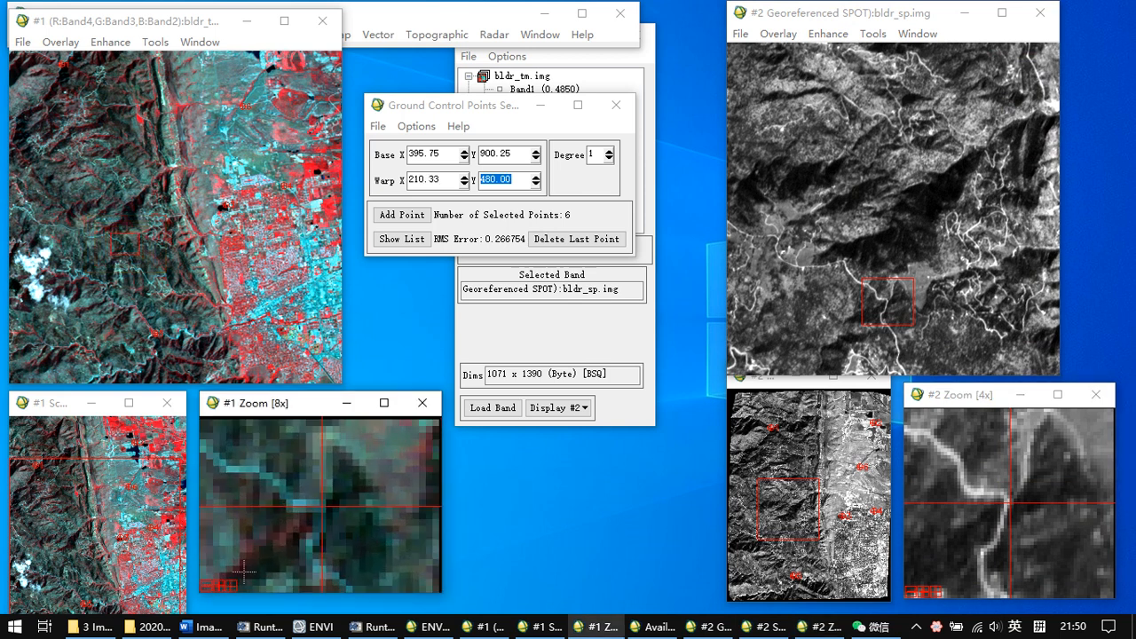
click(316, 508)
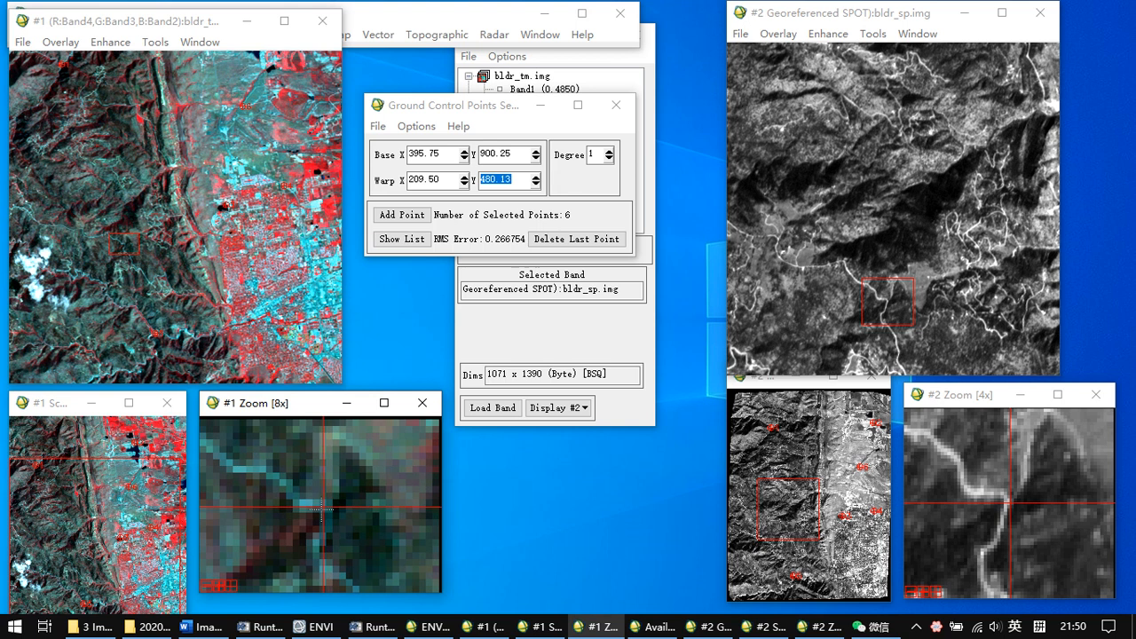
click(403, 214)
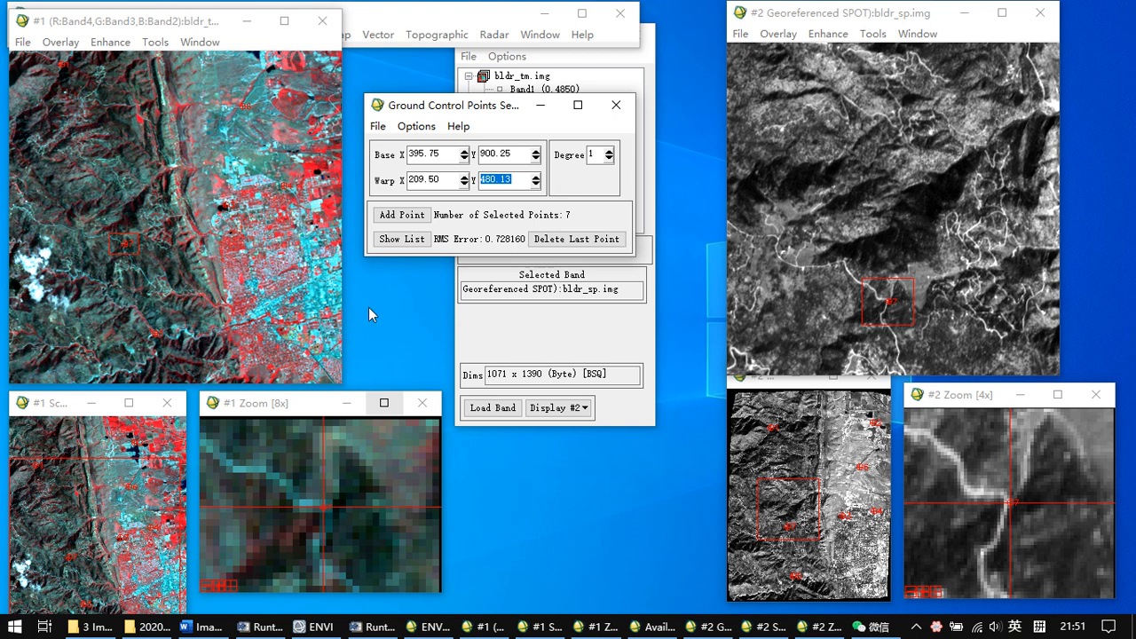
- Show the ground control point list, select the fifth point, and move the list clear of the zoom windows
click(404, 238)
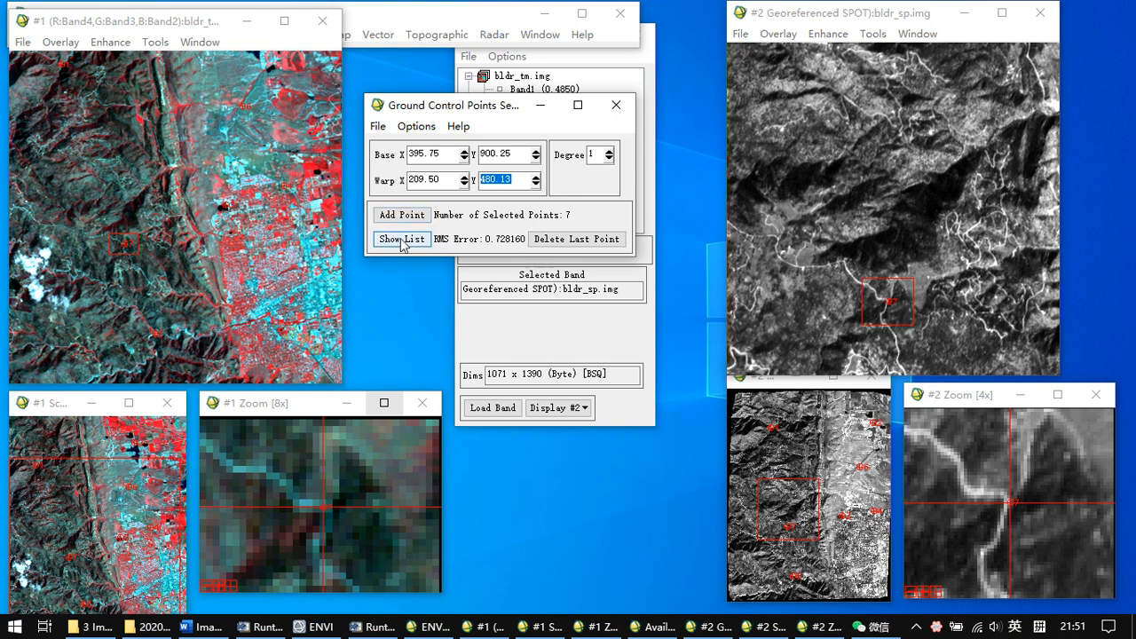
drag(482, 275, 452, 275)
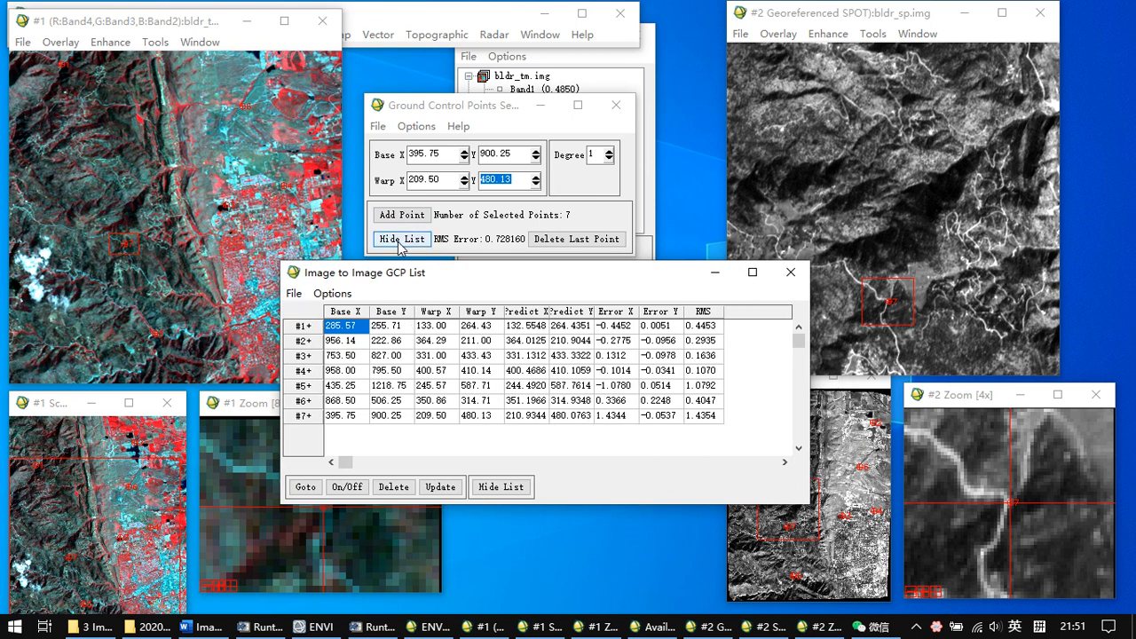
mouse_move(487, 276)
mouse_down()
mouse_move(512, 286)
mouse_move(483, 283)
mouse_up()
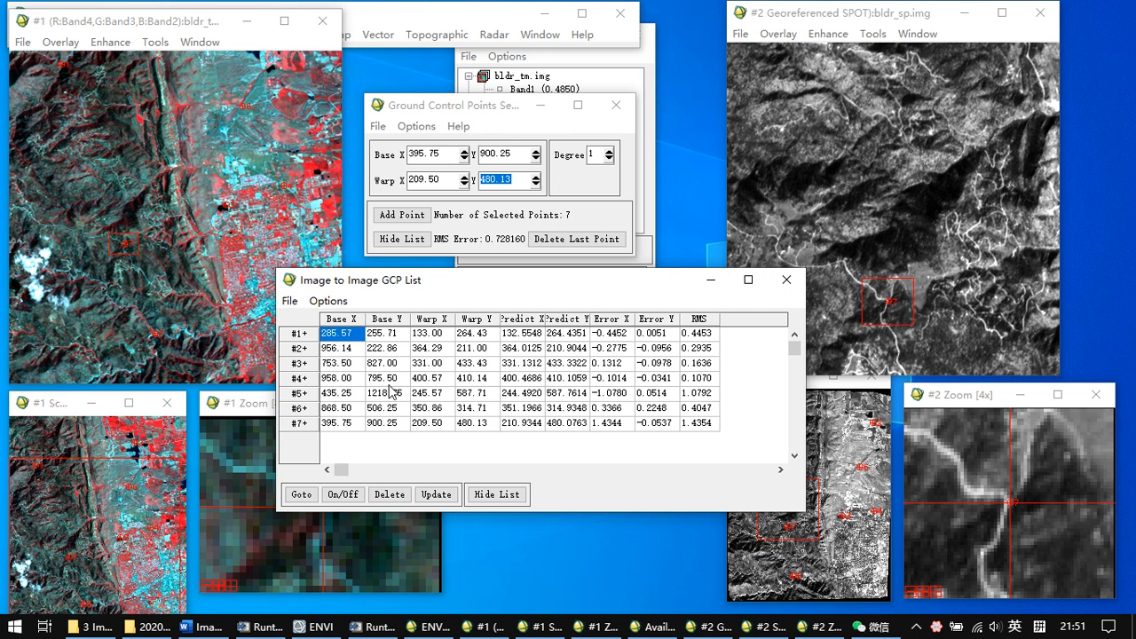
click(704, 397)
click(306, 397)
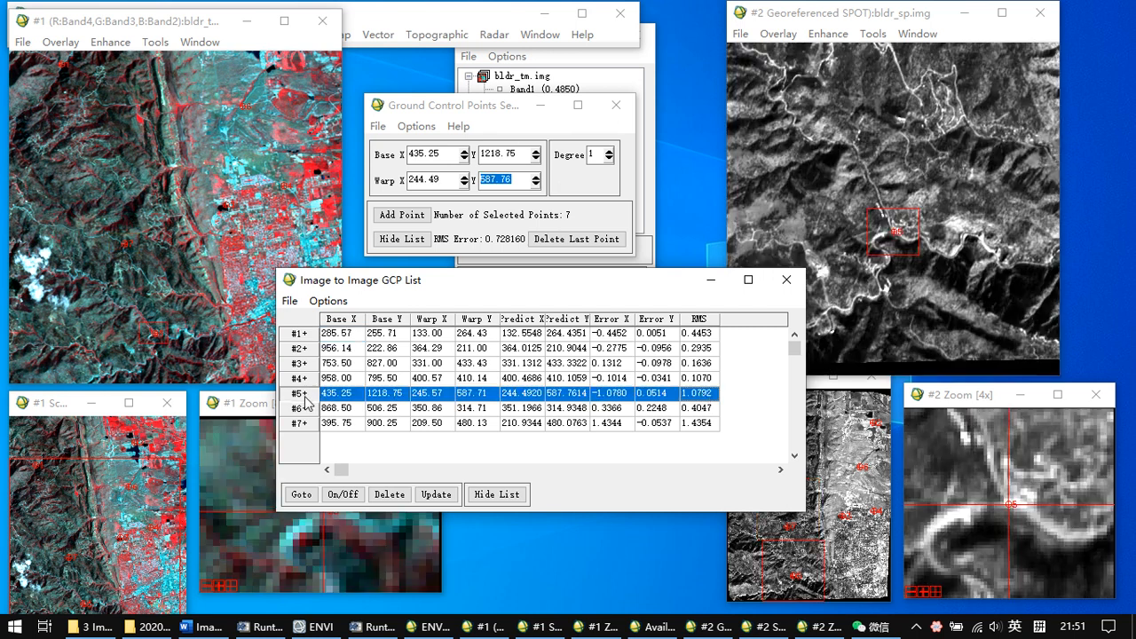
drag(474, 280, 452, 110)
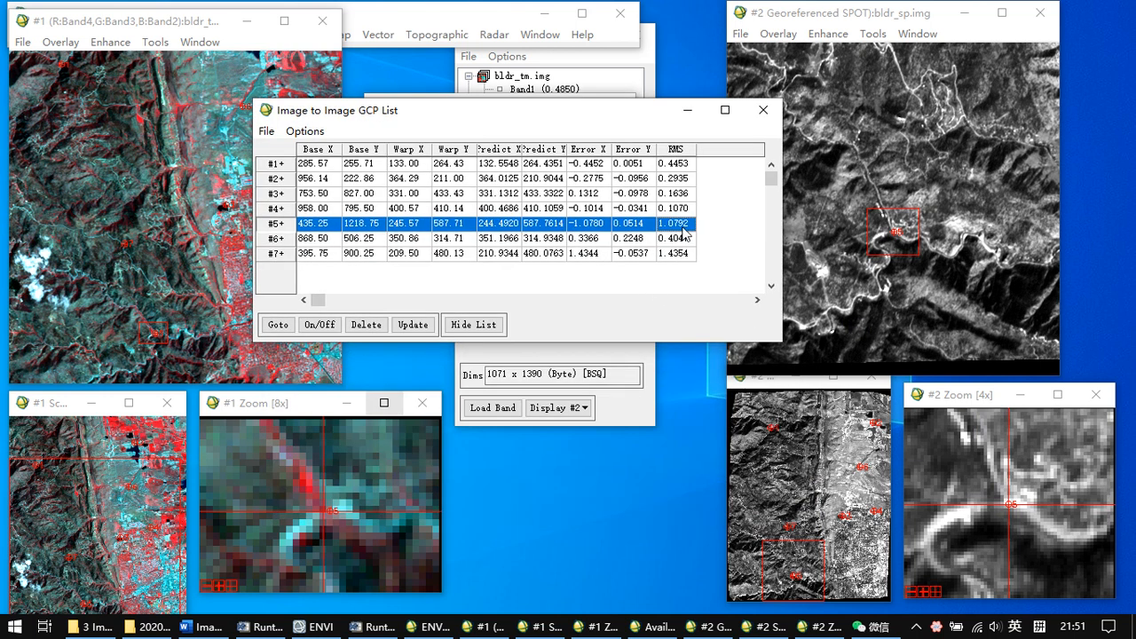
- Compare points #7 and #5, then refine #5's bldr_tm crosshair on the road junction and update its warp coordinates to 245.13, 587.25
click(270, 252)
click(289, 229)
click(284, 252)
click(296, 228)
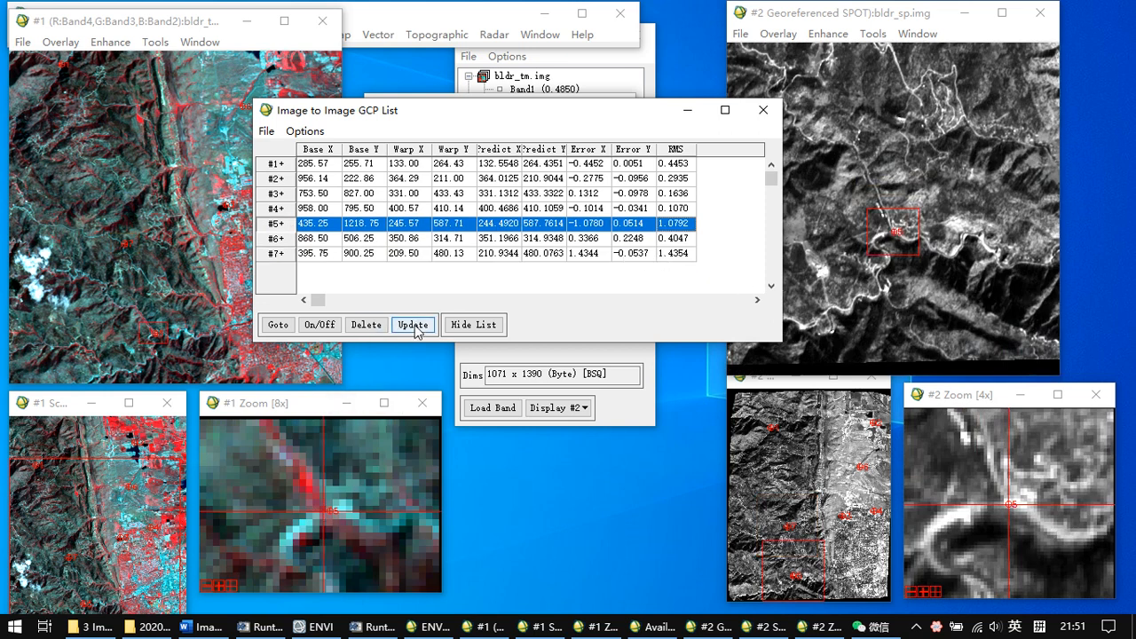
click(333, 511)
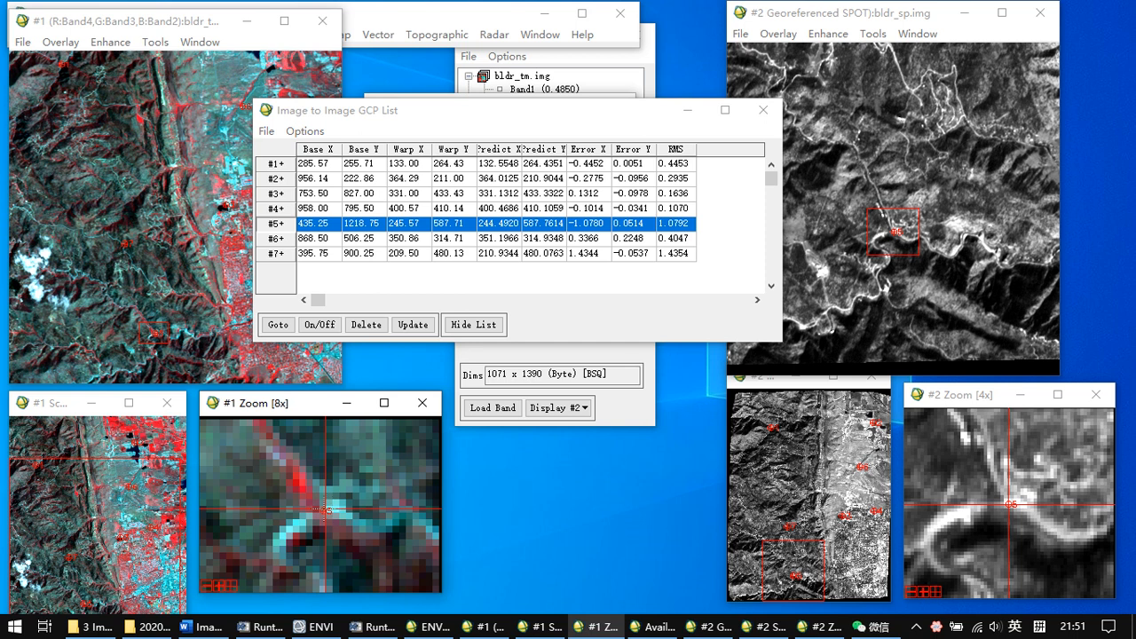
click(317, 509)
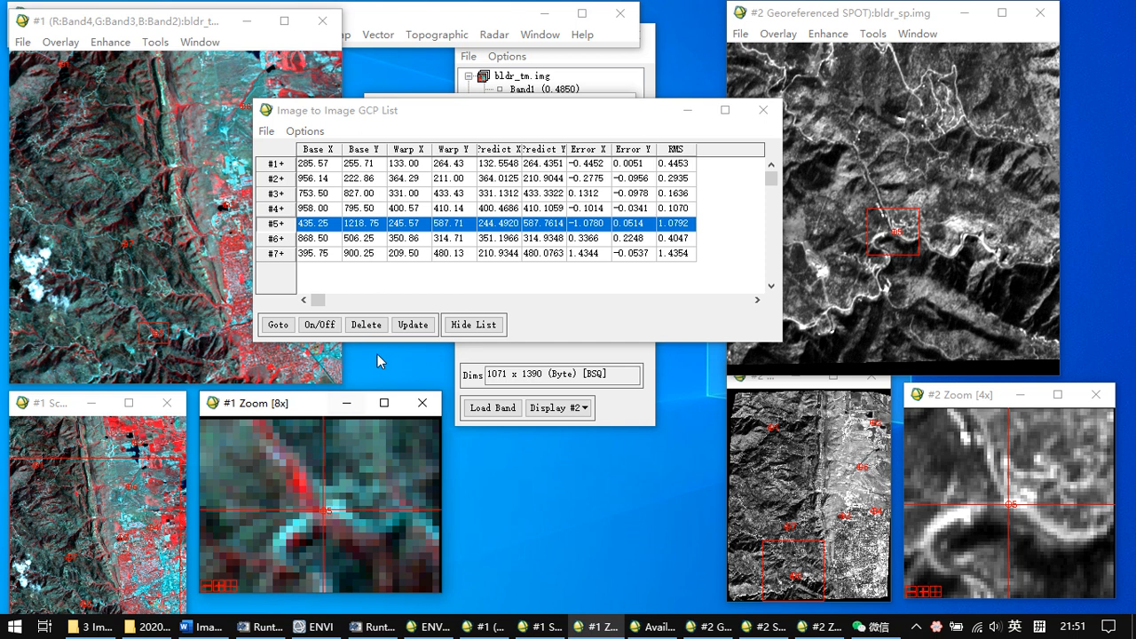
click(315, 508)
click(320, 509)
click(319, 509)
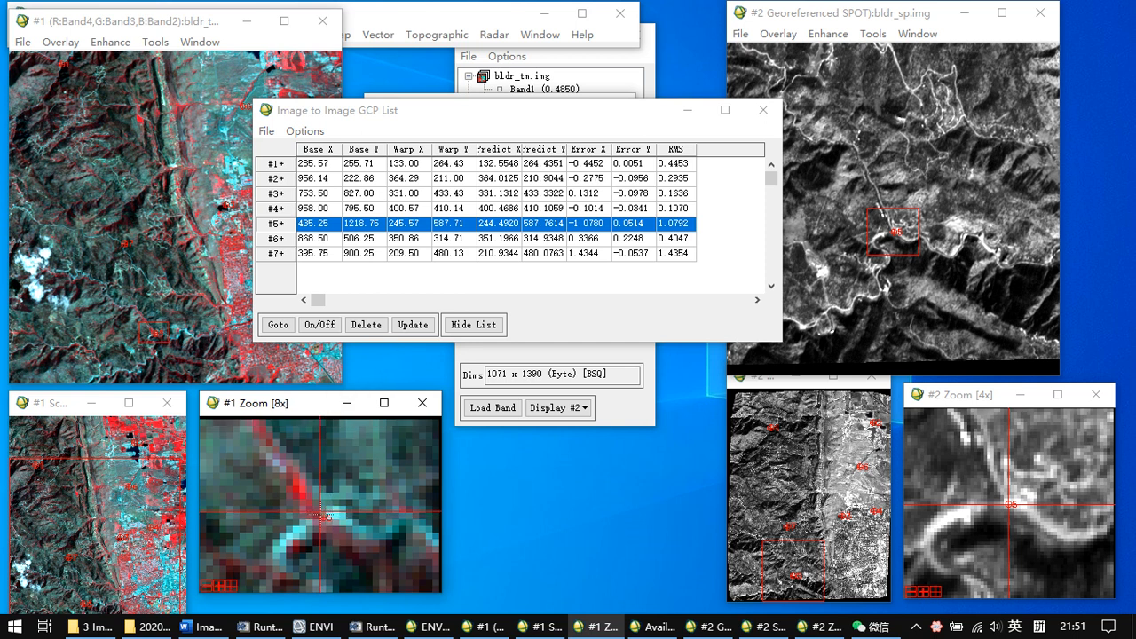
click(318, 509)
click(411, 325)
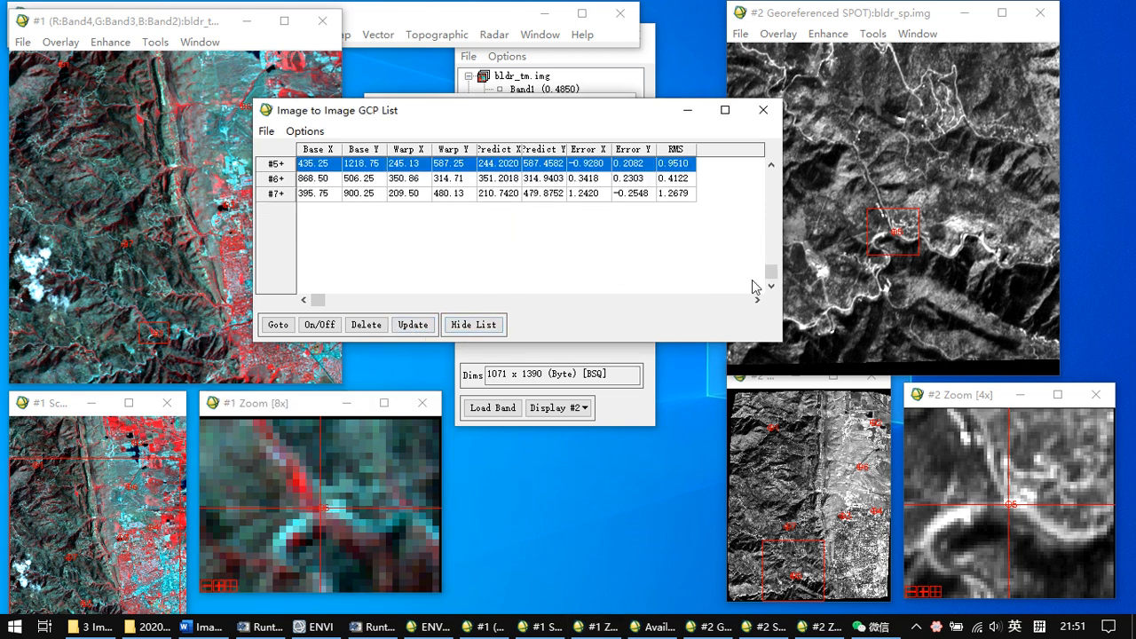
drag(771, 269, 771, 180)
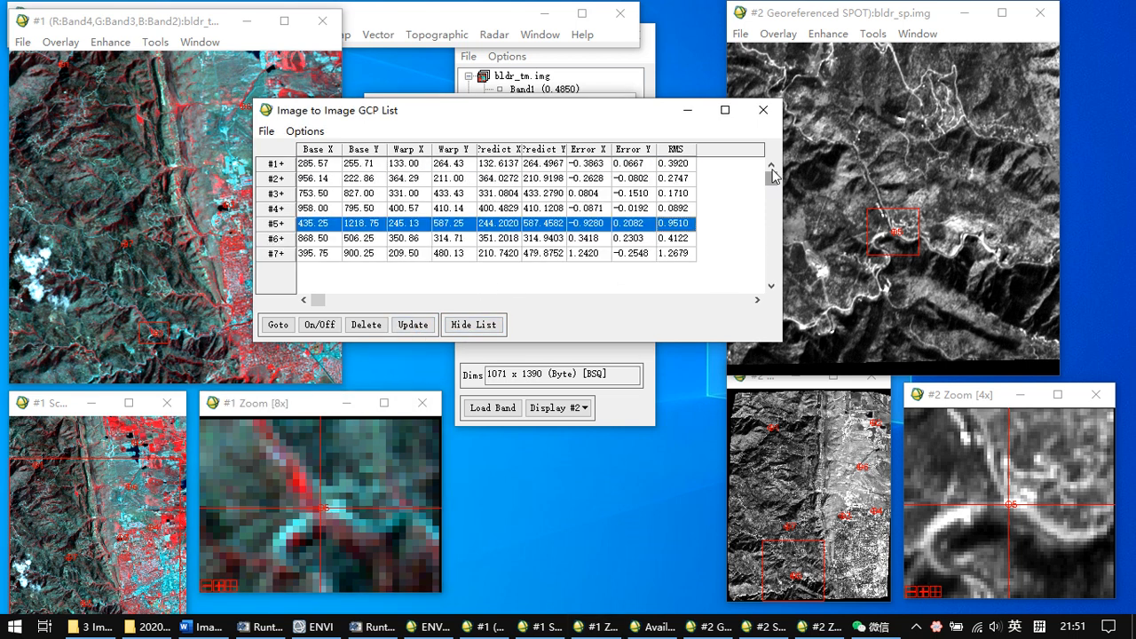
- Delete the seventh ground control point, at base 395.75, 900.25, from the list
click(283, 255)
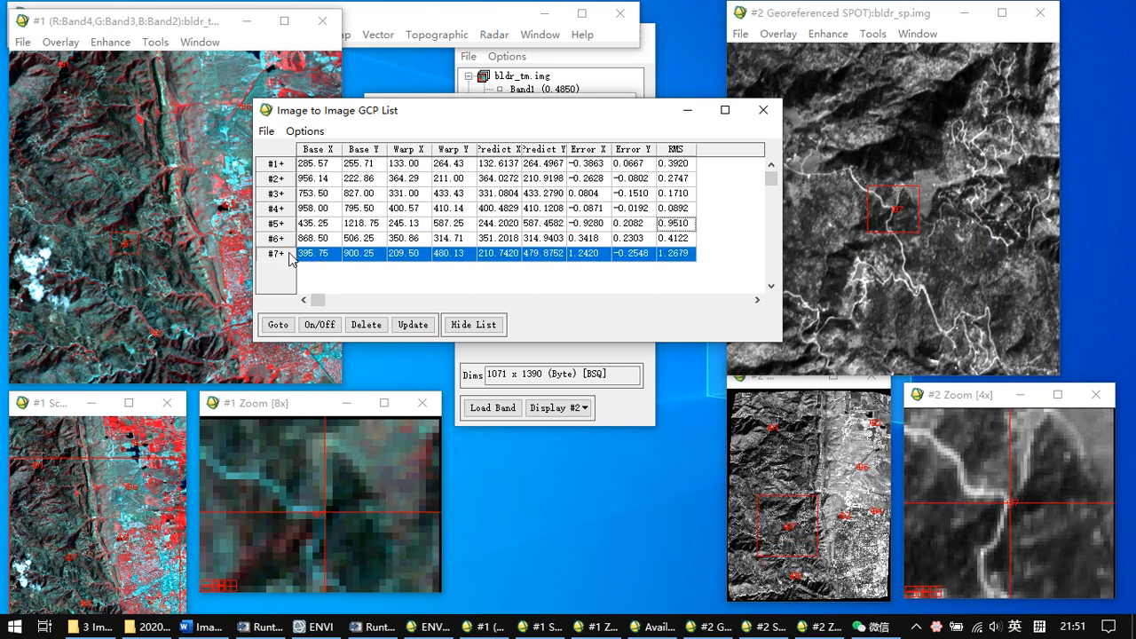
click(365, 326)
click(771, 166)
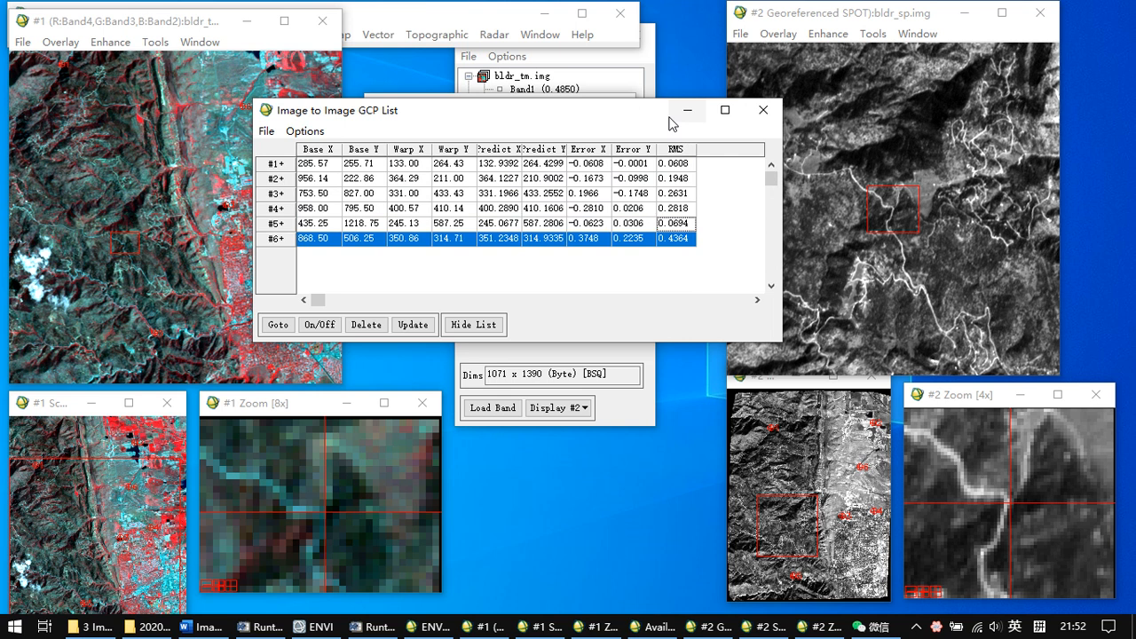
- Move the list clear of the selection dialog, order its points by error, and go to the highest-error point, #6
drag(635, 113, 590, 299)
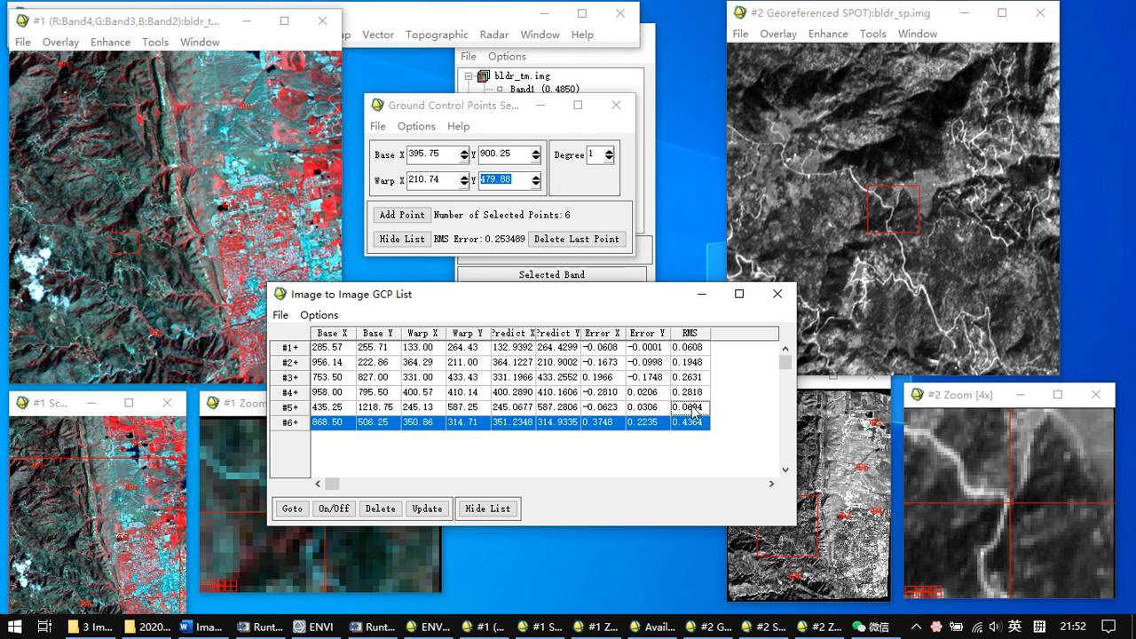
click(318, 318)
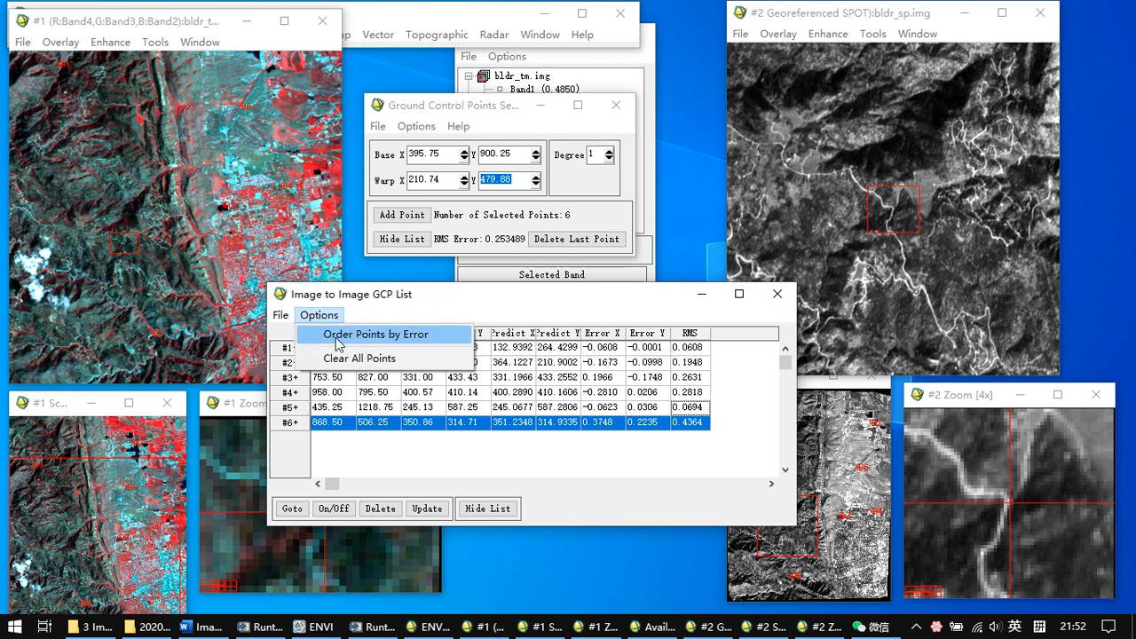
click(337, 342)
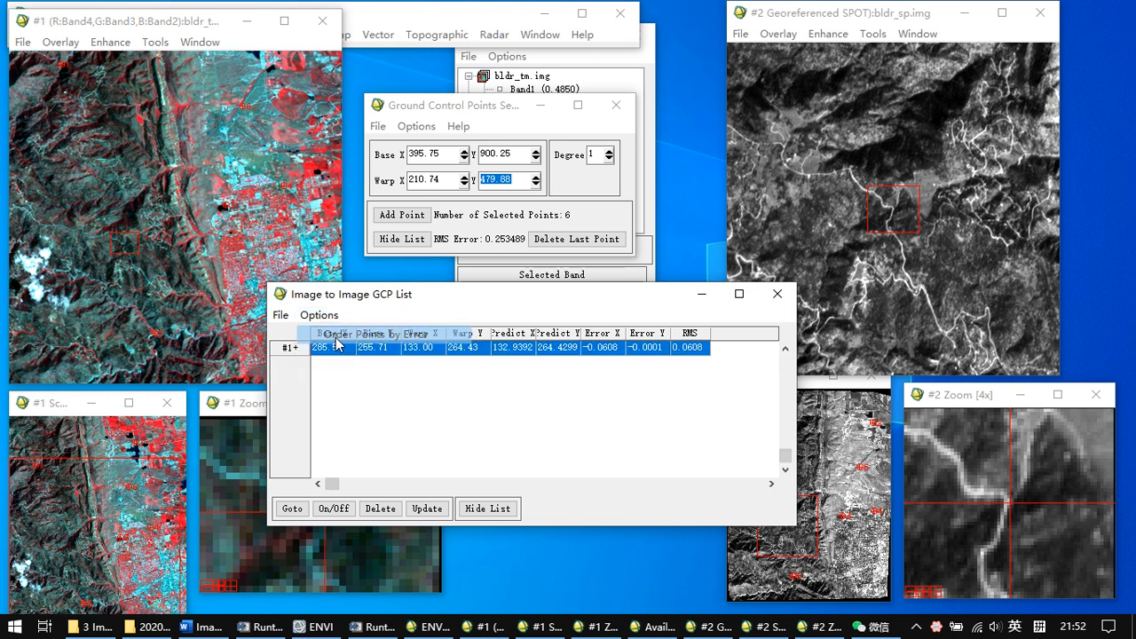
click(786, 350)
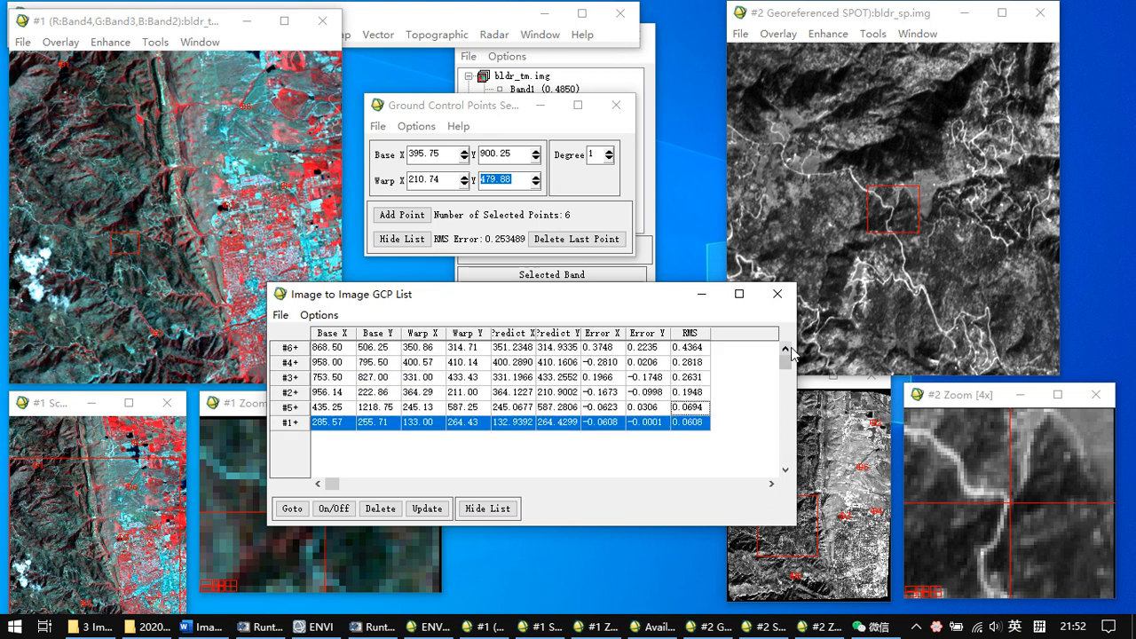
click(698, 349)
click(321, 348)
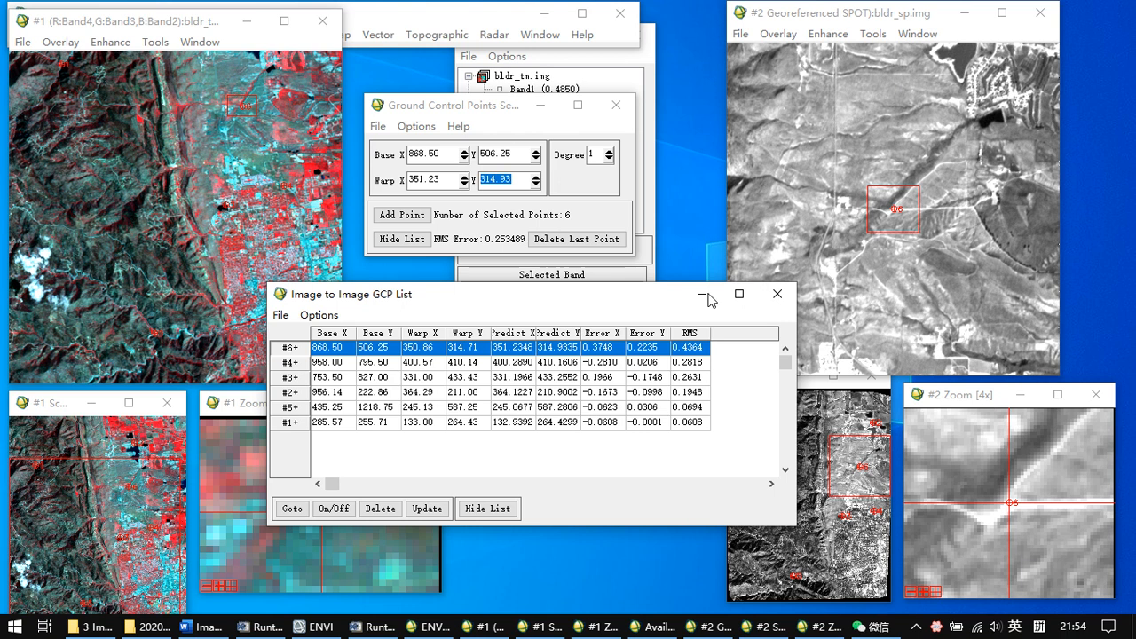
- Close the point list and start automatic tie point generation with Band2 (0.5600) of the warp image for matching
click(778, 295)
click(416, 126)
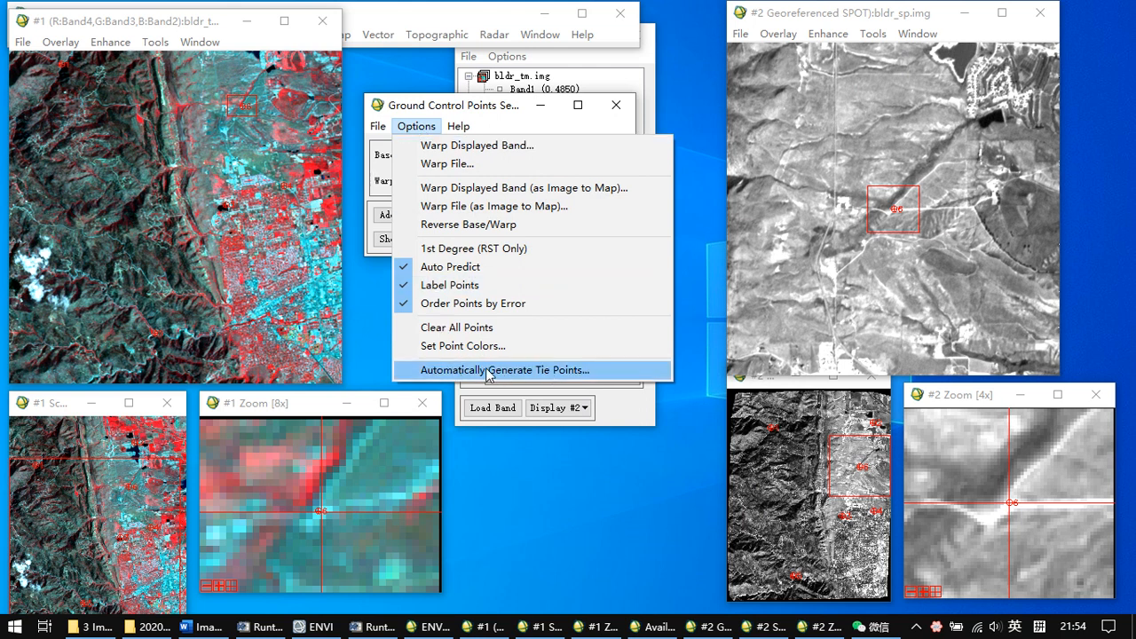
click(576, 376)
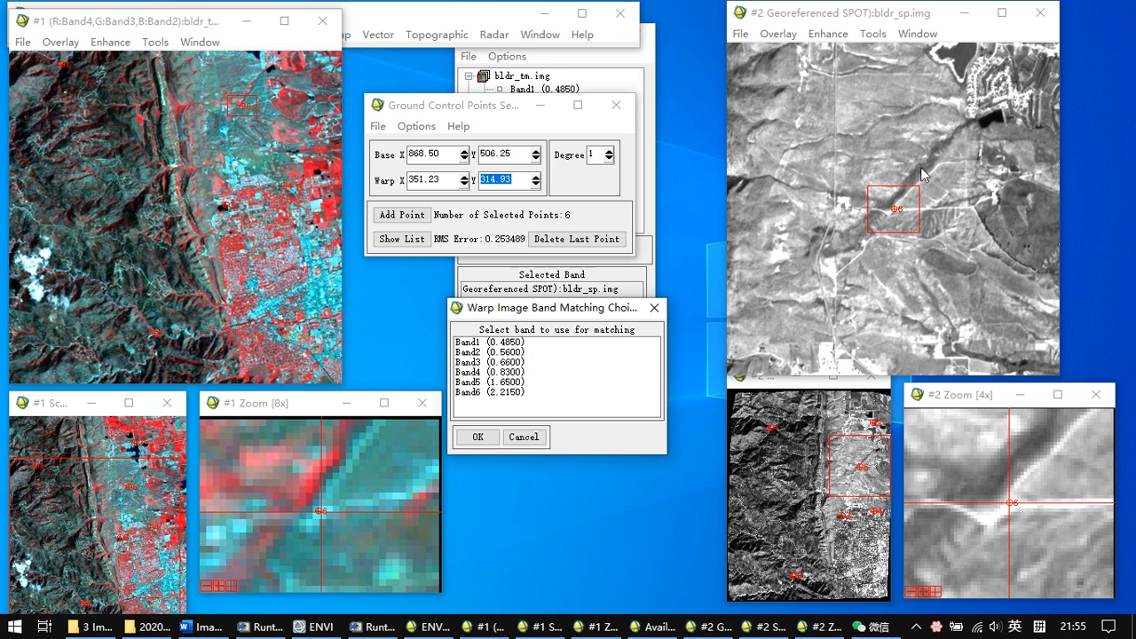
click(491, 342)
click(503, 352)
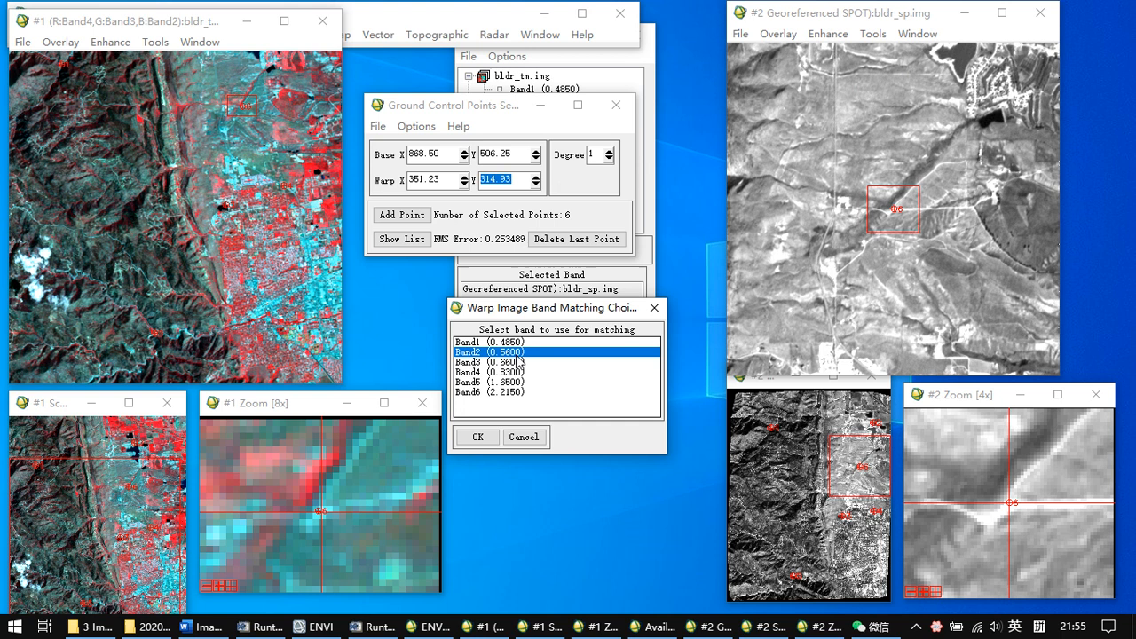
click(479, 439)
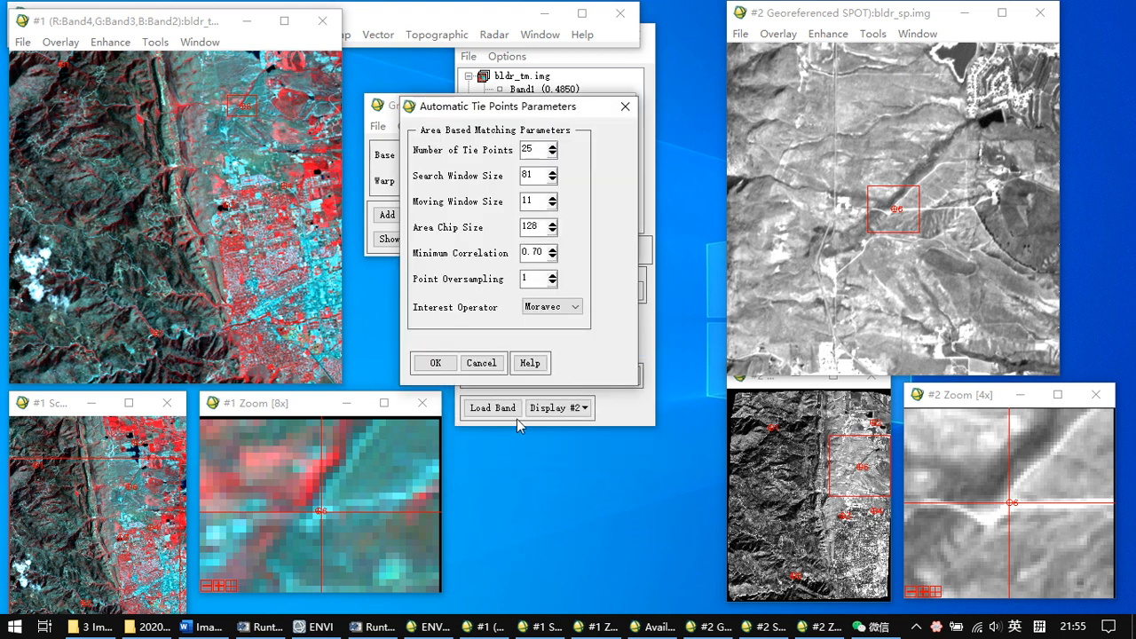
- Set the number of tie points to 50, keep the other matching parameters, and generate the tie points
drag(493, 114, 518, 231)
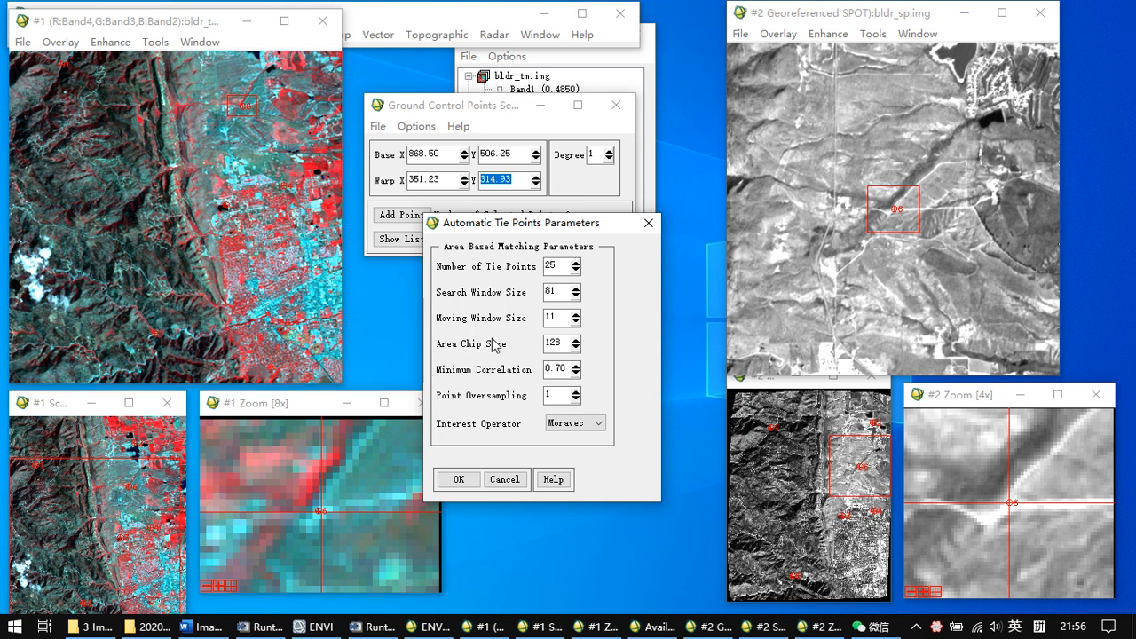
double_click(548, 266)
text(5)
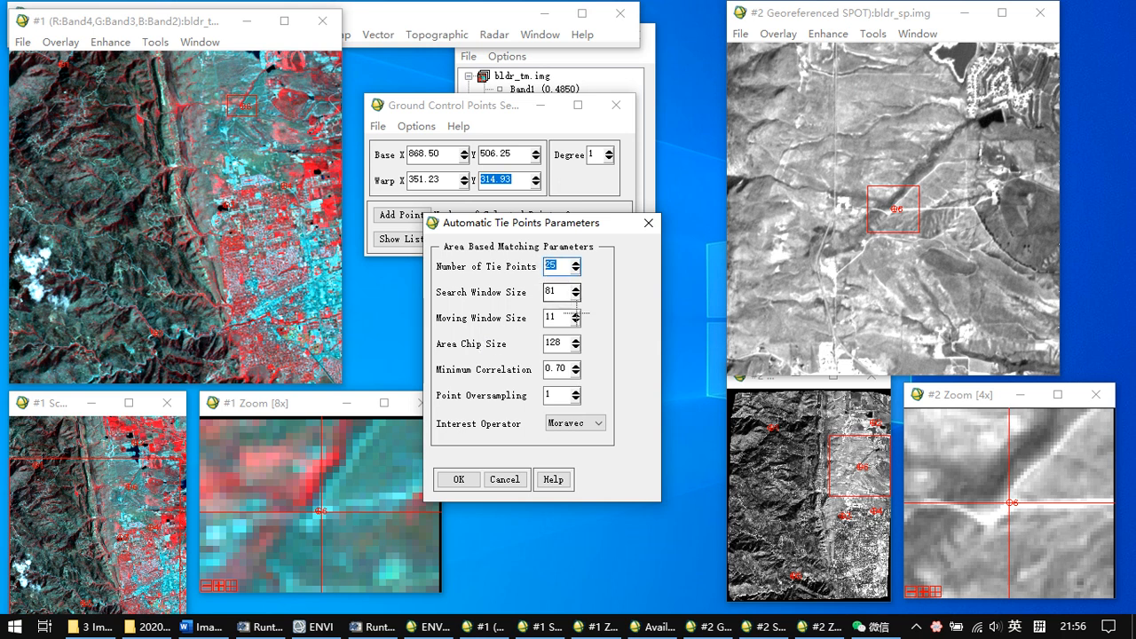
text(0)
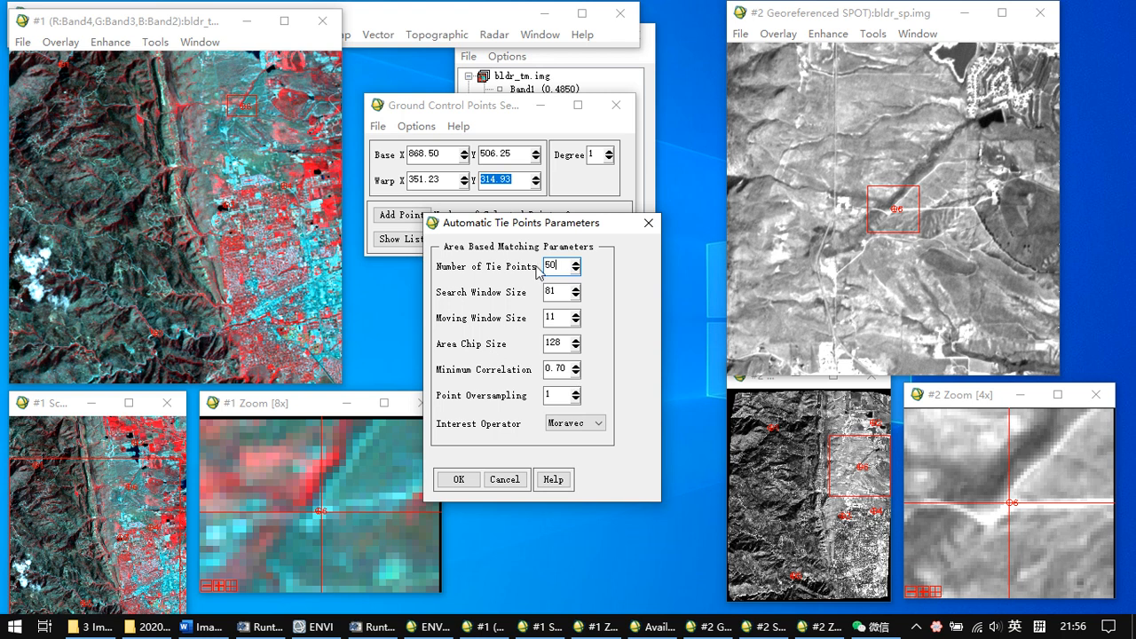
drag(559, 265, 542, 265)
click(459, 480)
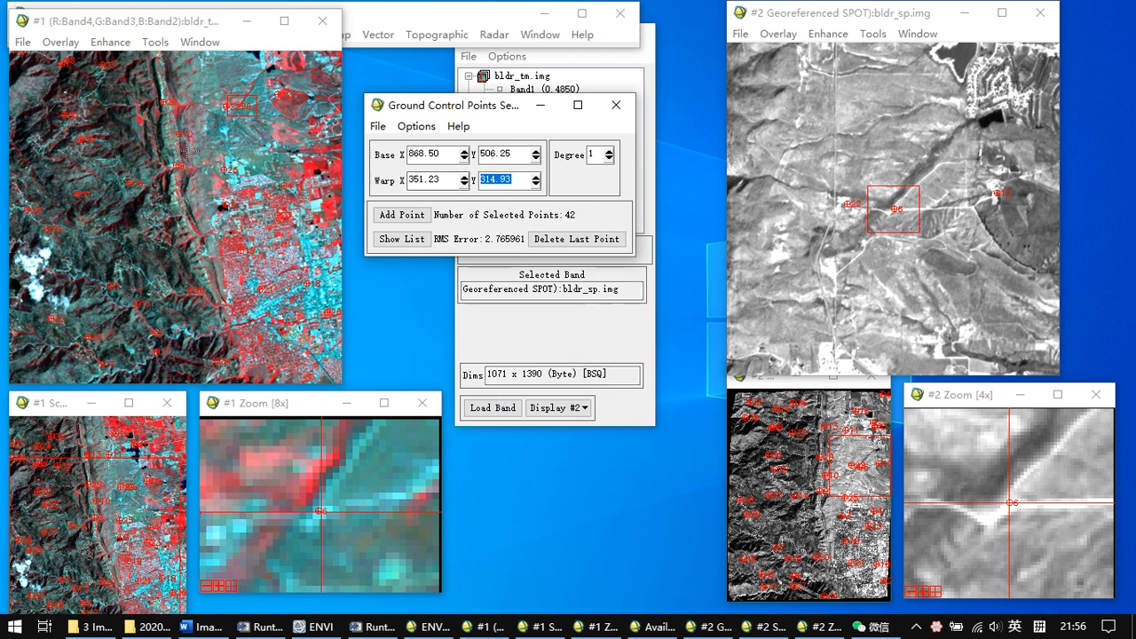
- Examine how the generated tie points are distributed across the bldr_tm and SPOT images
drag(168, 577, 175, 425)
click(789, 458)
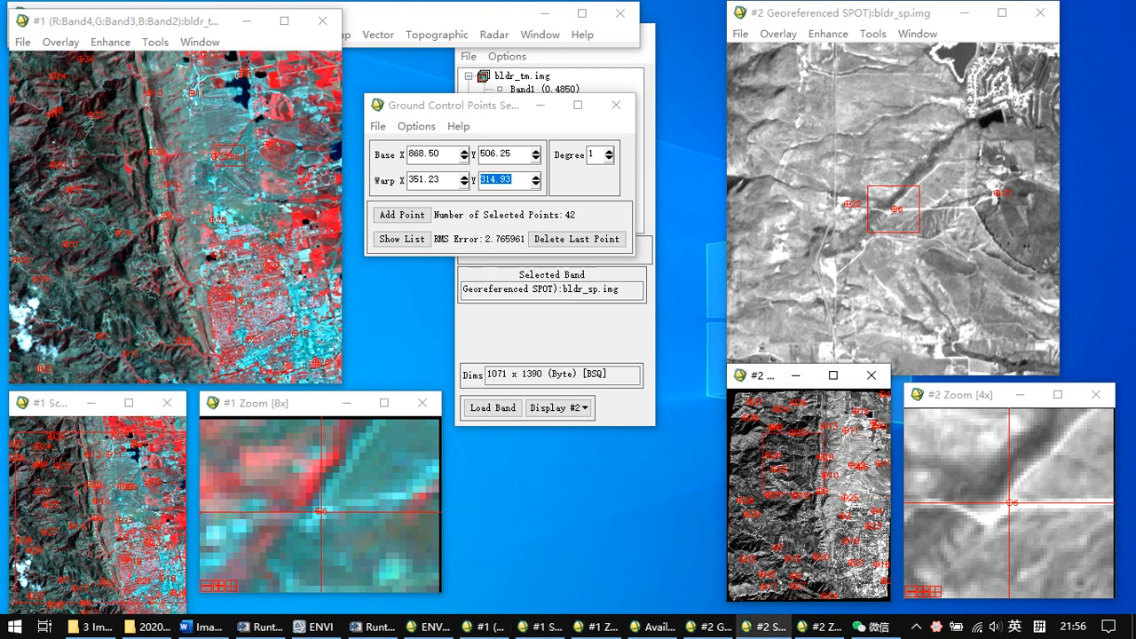
drag(790, 457, 821, 477)
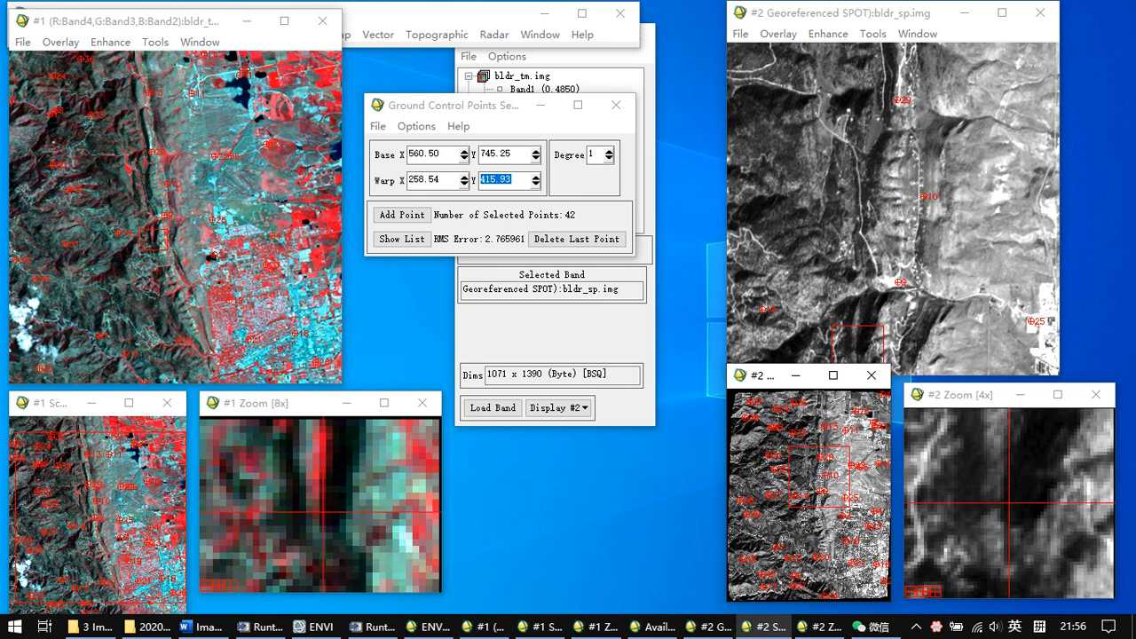
drag(821, 477, 849, 451)
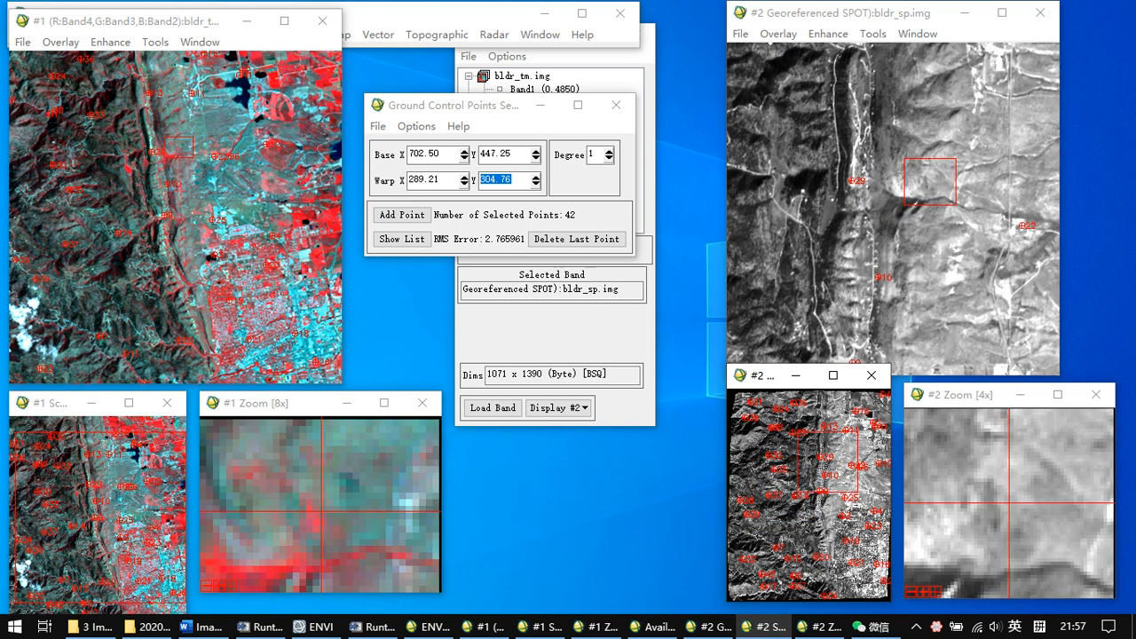
drag(827, 462, 828, 437)
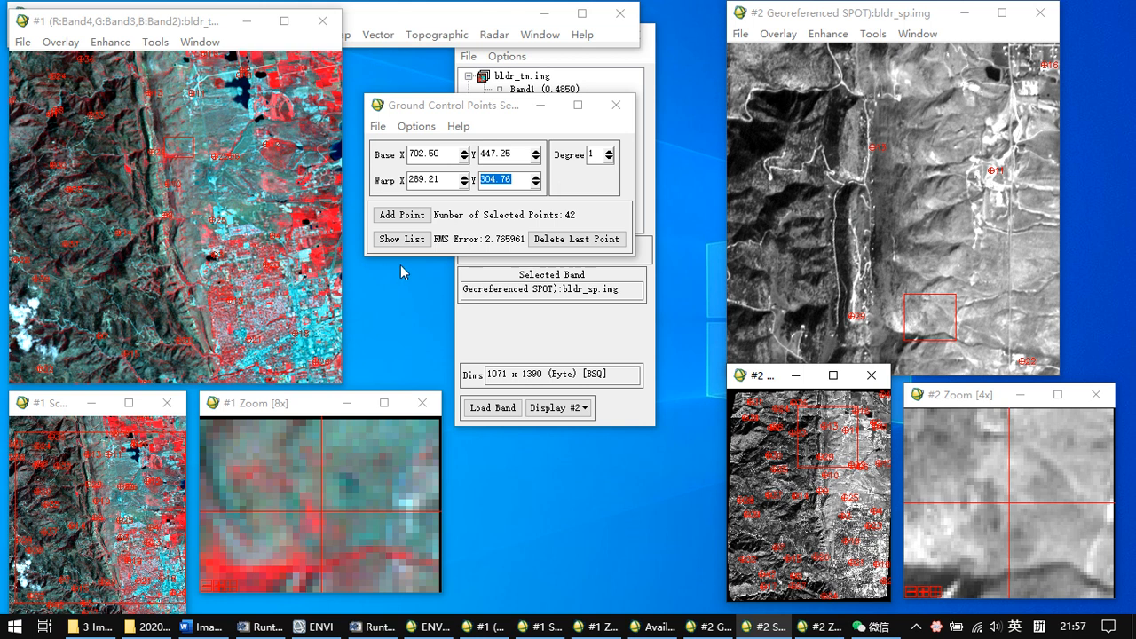
- Show the ground control point list and delete all points with an RMS error above 1, from #42 through #32
click(410, 245)
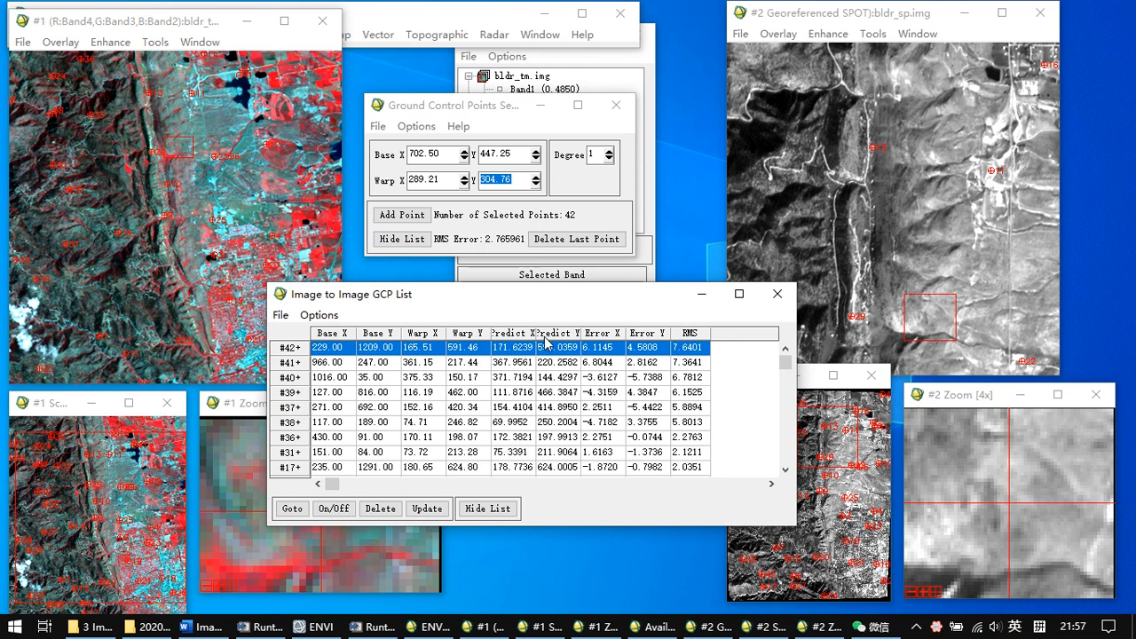
scroll(685, 395, down, 3)
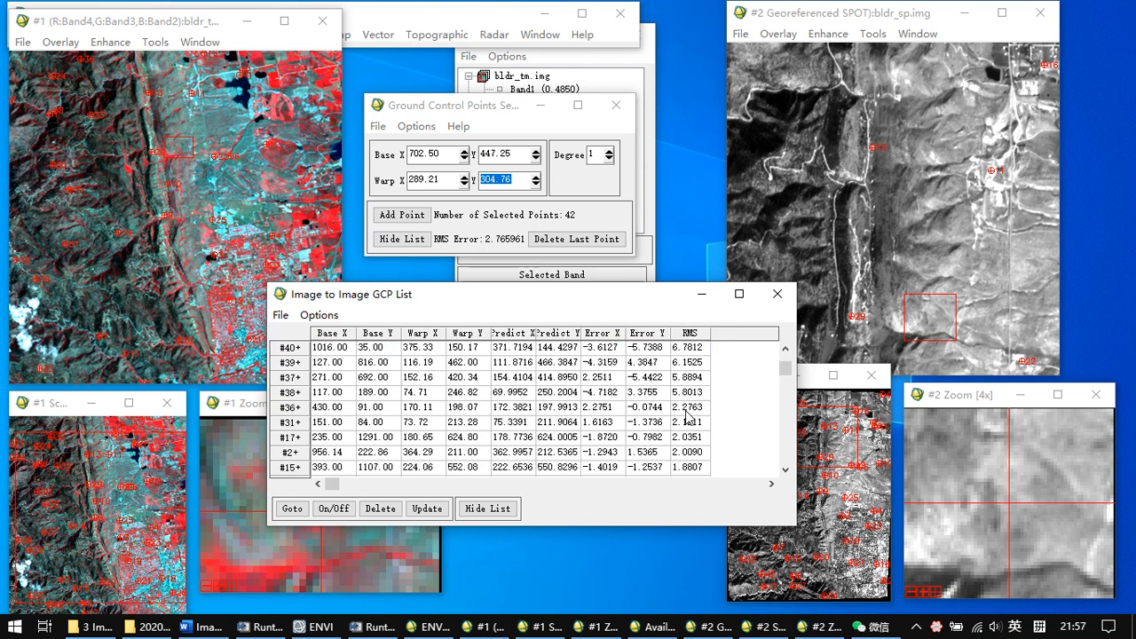
scroll(686, 373, up, 3)
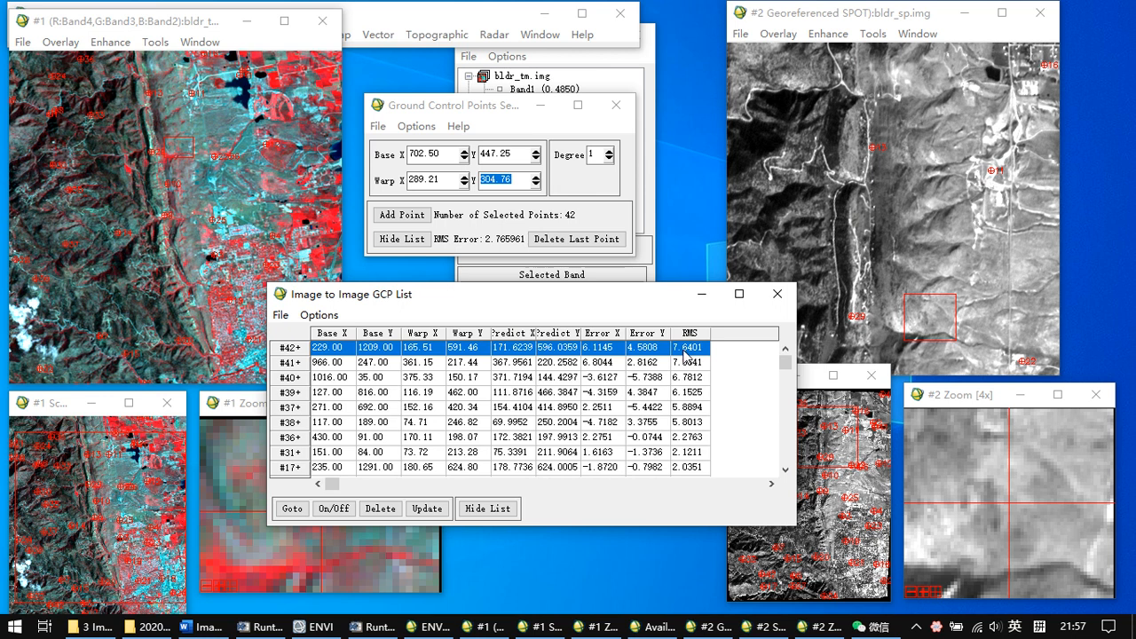
scroll(696, 366, down, 2)
scroll(693, 366, up, 2)
shift+click(300, 438)
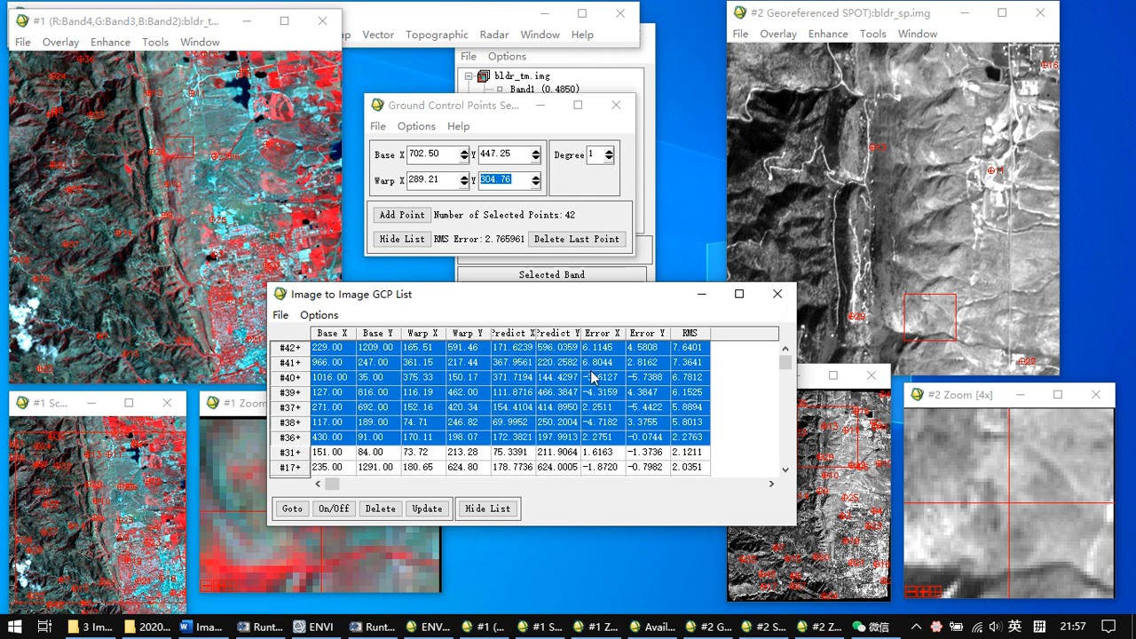
scroll(619, 384, down, 2)
scroll(619, 383, down, 3)
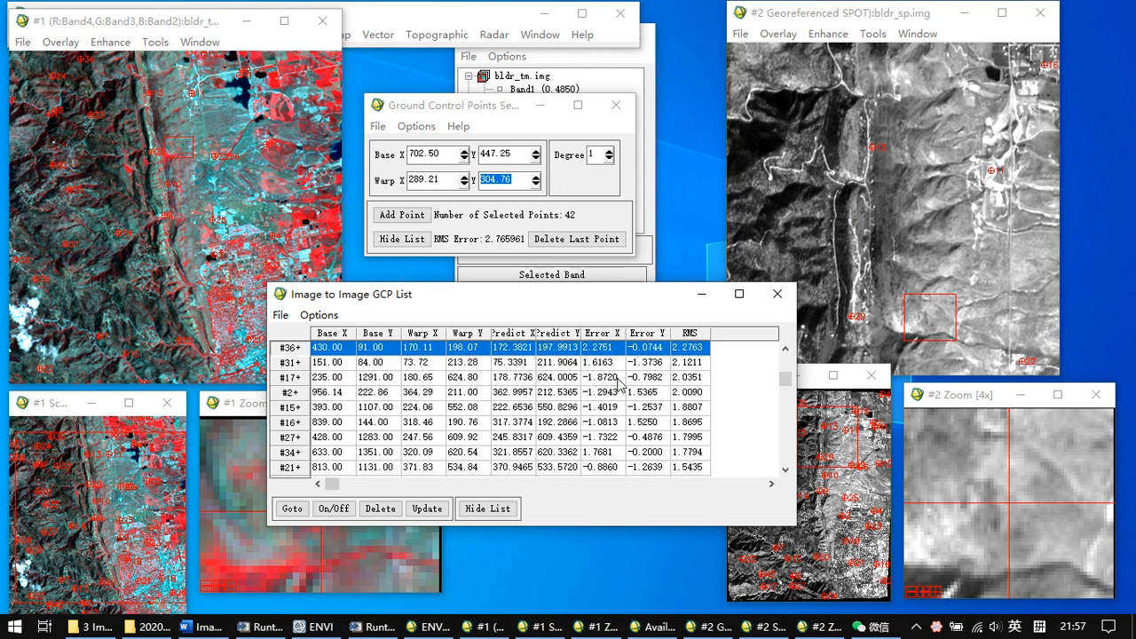
scroll(433, 423, down, 3)
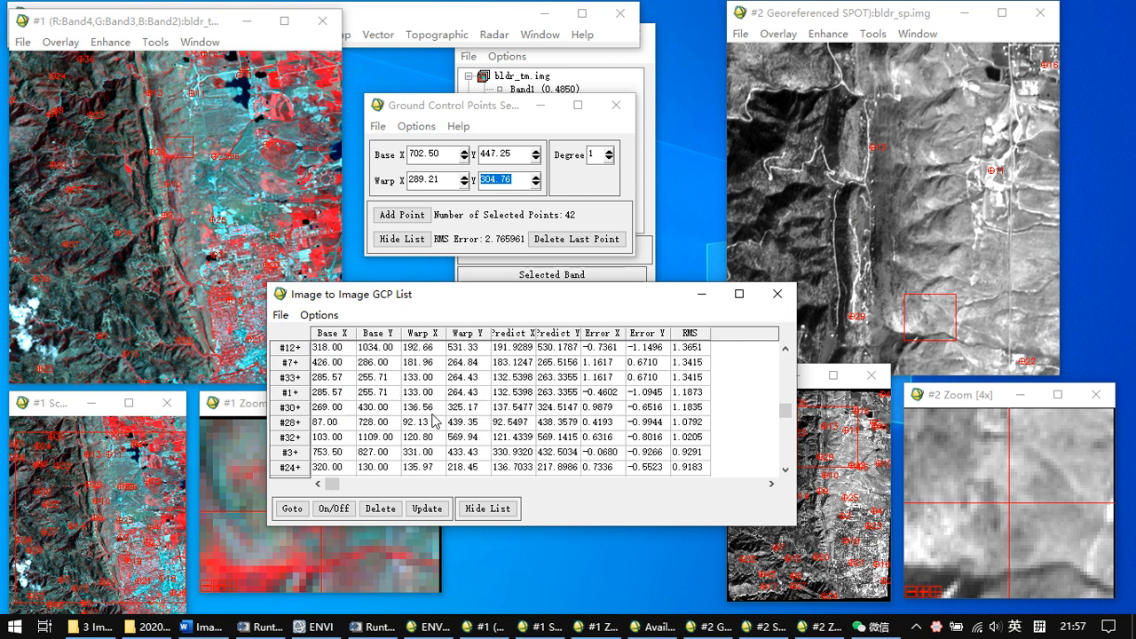
shift+click(303, 411)
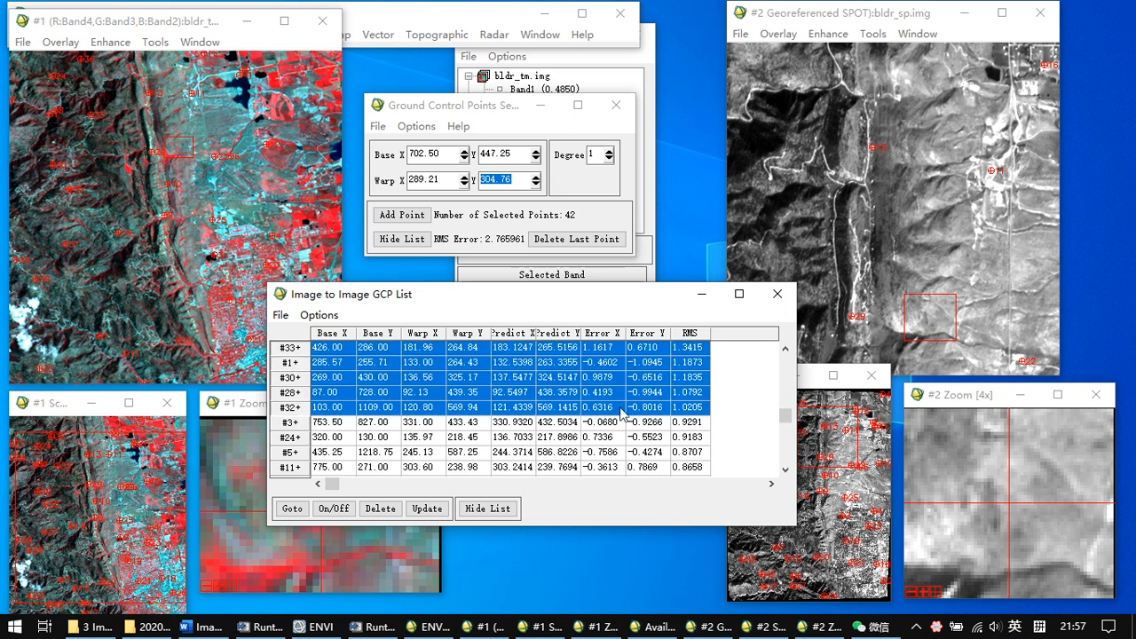
scroll(645, 415, up, 5)
scroll(645, 400, down, 2)
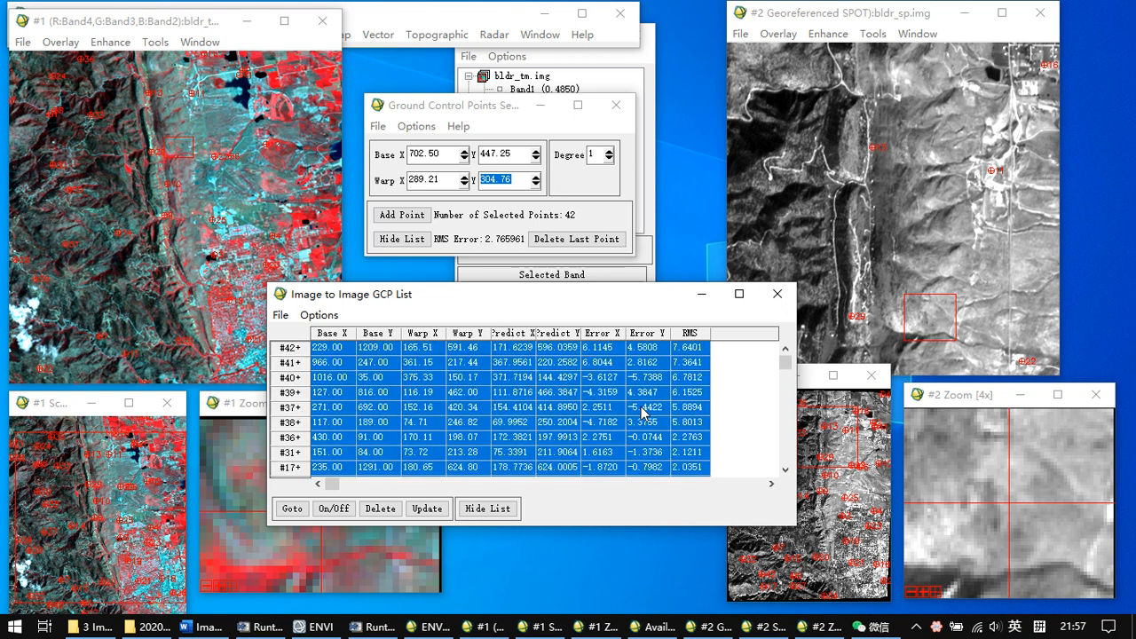
scroll(650, 386, down, 1)
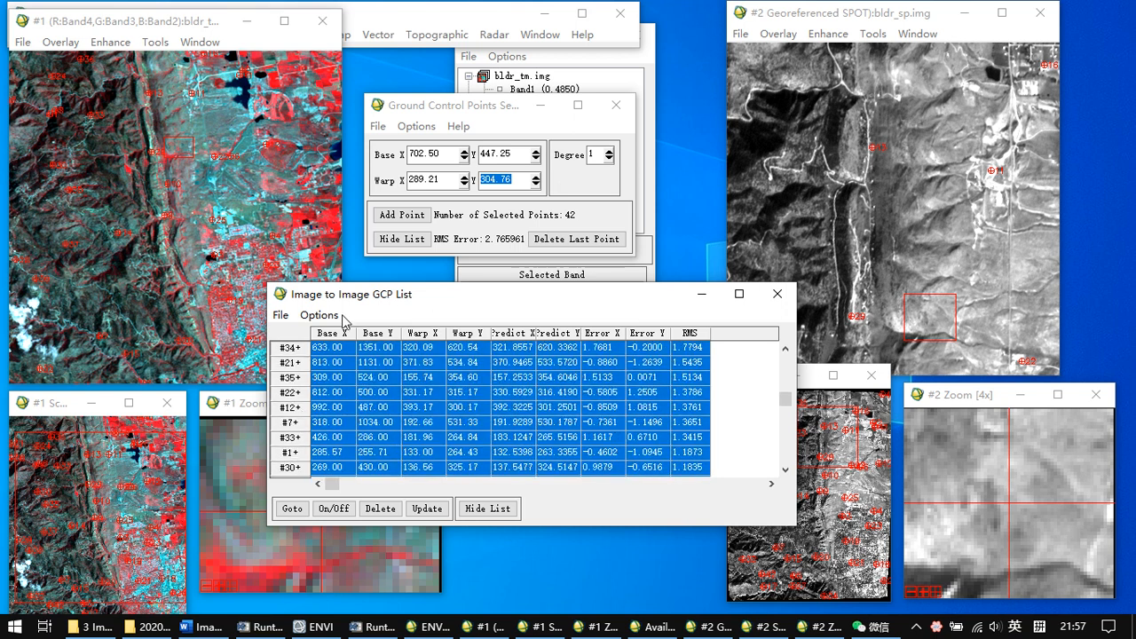
click(318, 315)
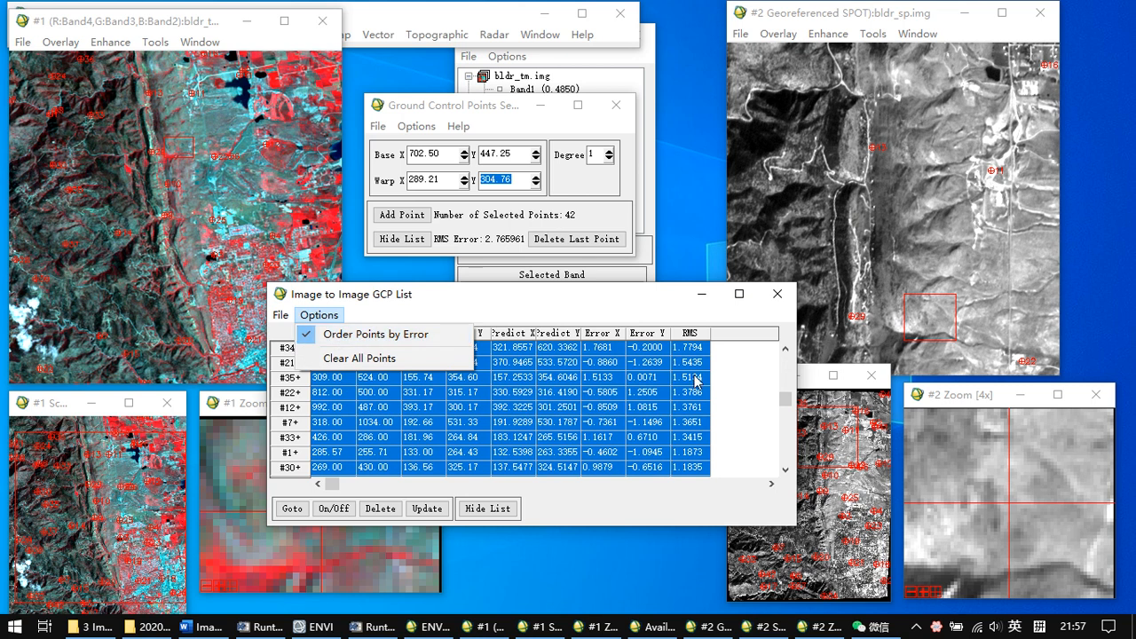
click(743, 388)
scroll(716, 388, down, 2)
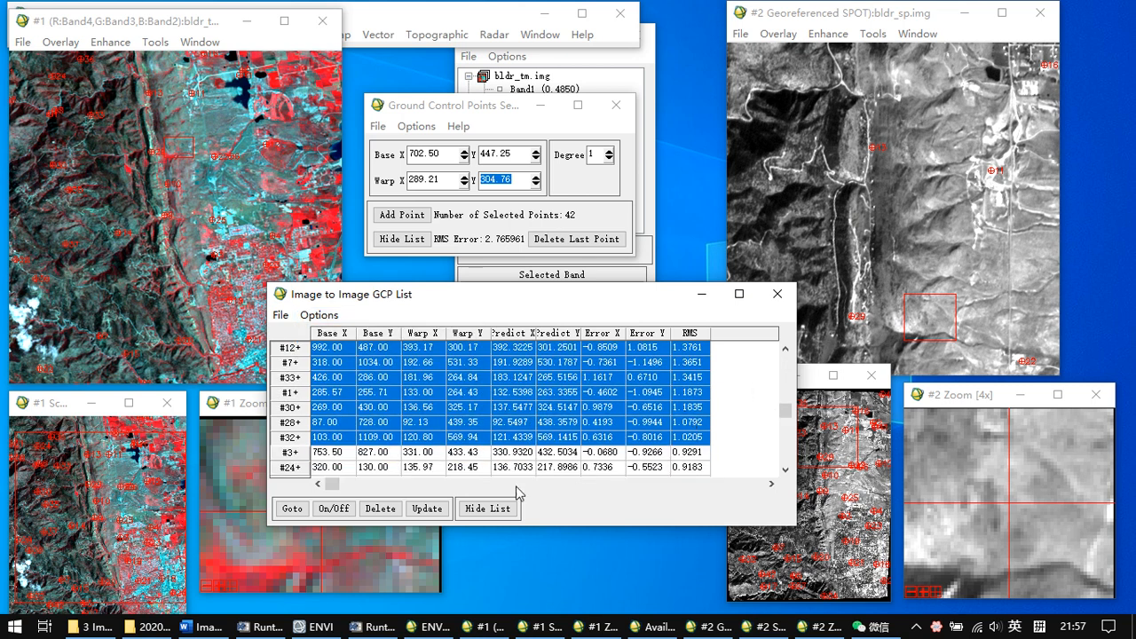
click(379, 510)
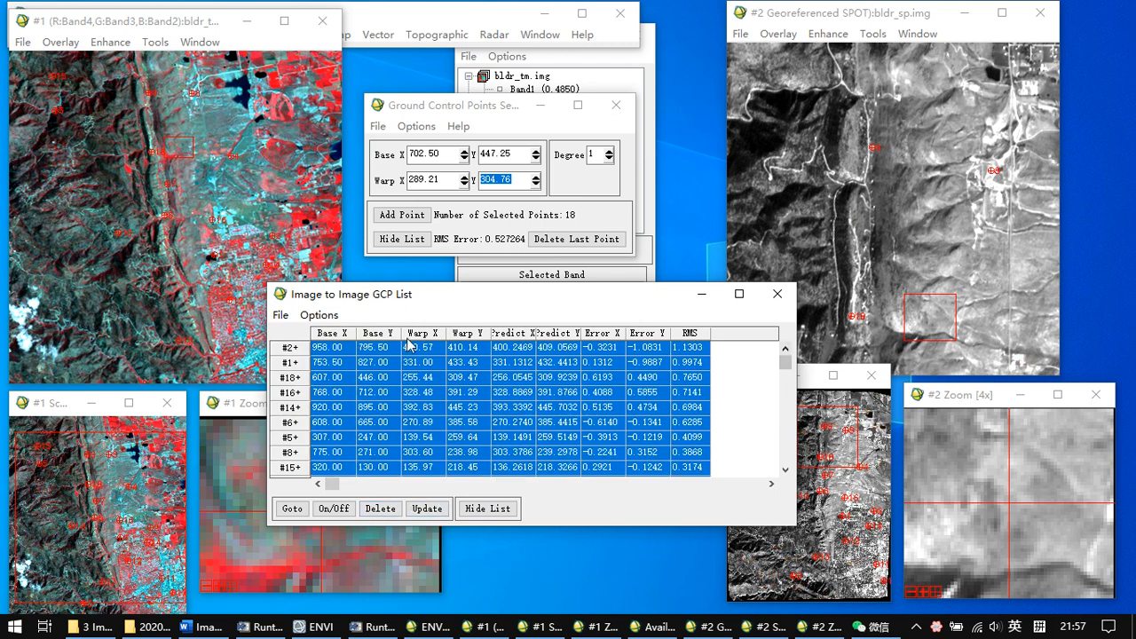
- Delete the highest-error point, #2, and the point that takes its place at the head of the list, #1
click(293, 348)
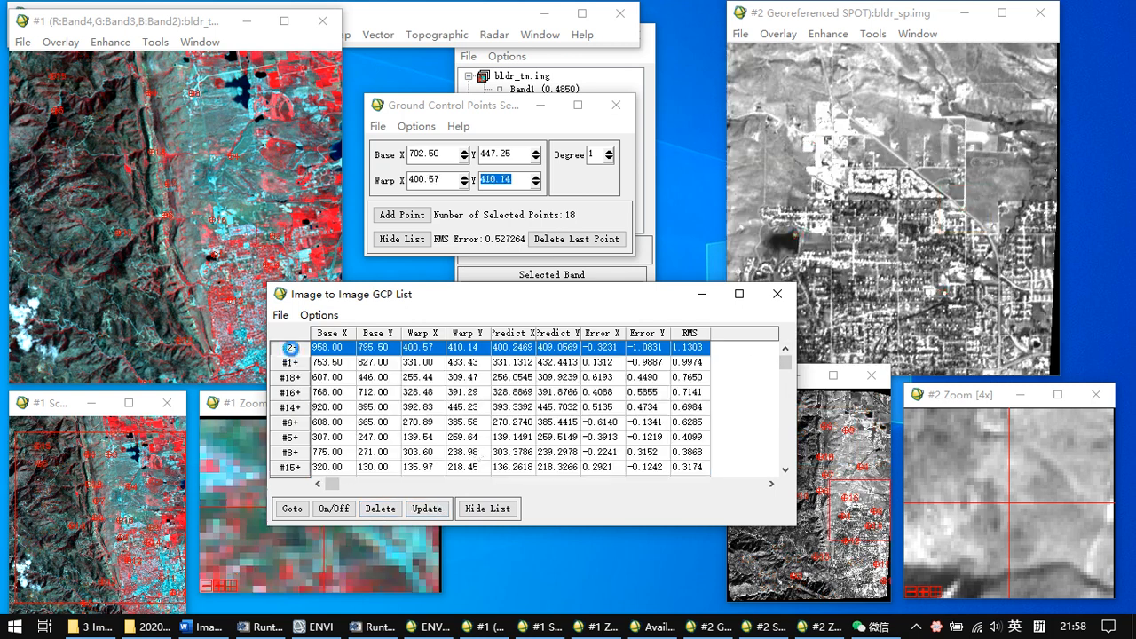
click(381, 509)
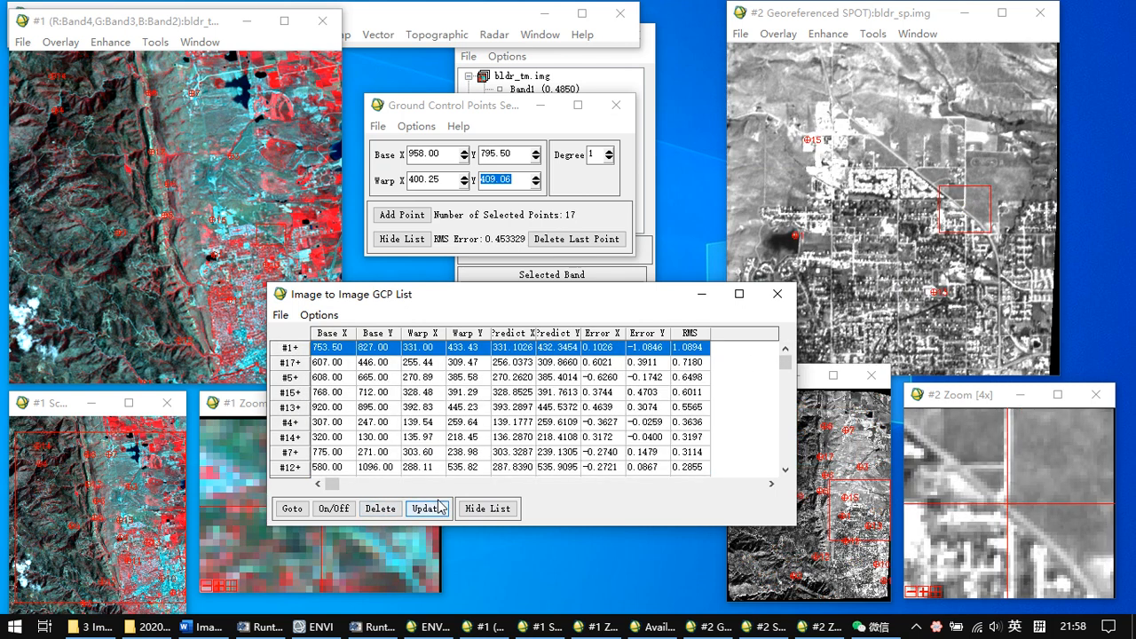
click(380, 508)
scroll(627, 388, down, 2)
scroll(639, 391, up, 7)
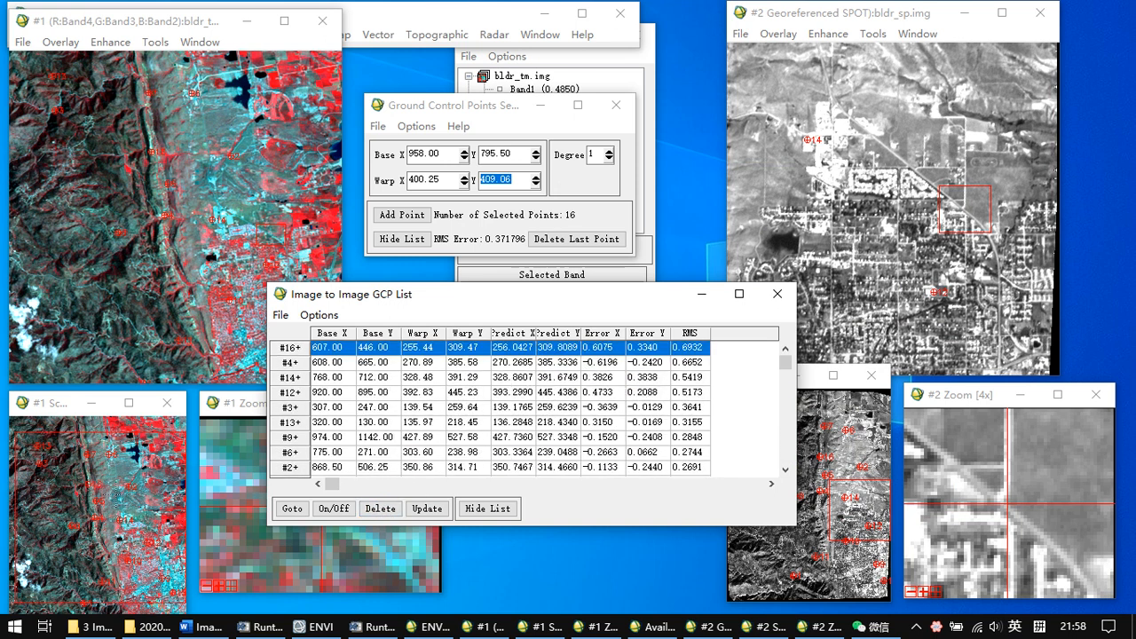
- Examine the remaining points' errors and their distribution across the bldr_tm image, and close the point list
click(70, 472)
click(78, 532)
drag(80, 533, 71, 465)
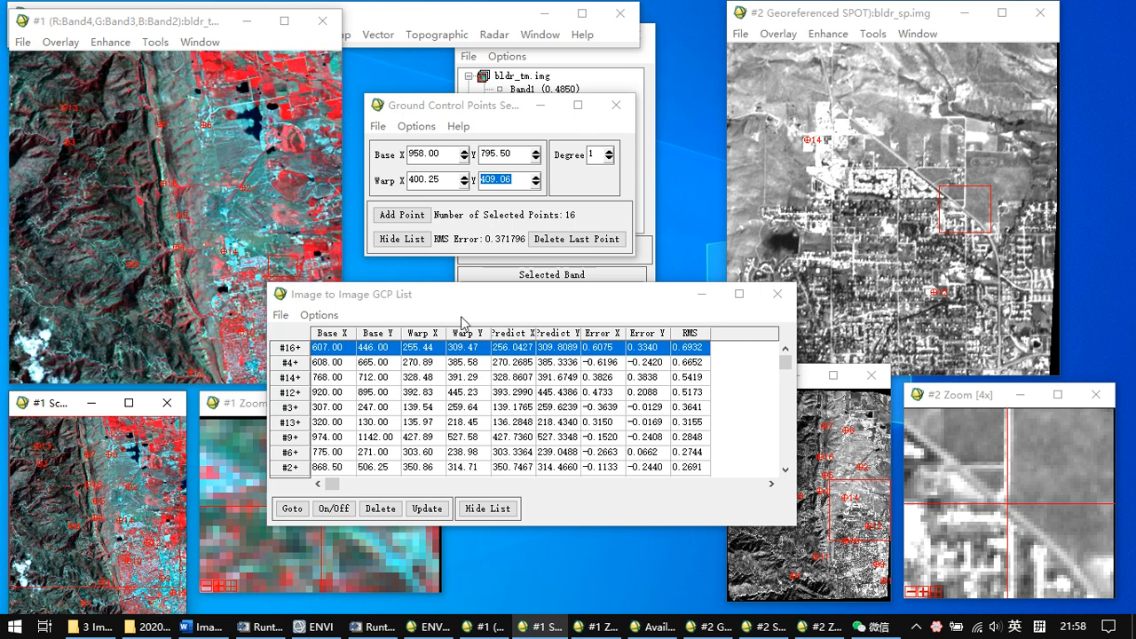
drag(499, 302, 449, 250)
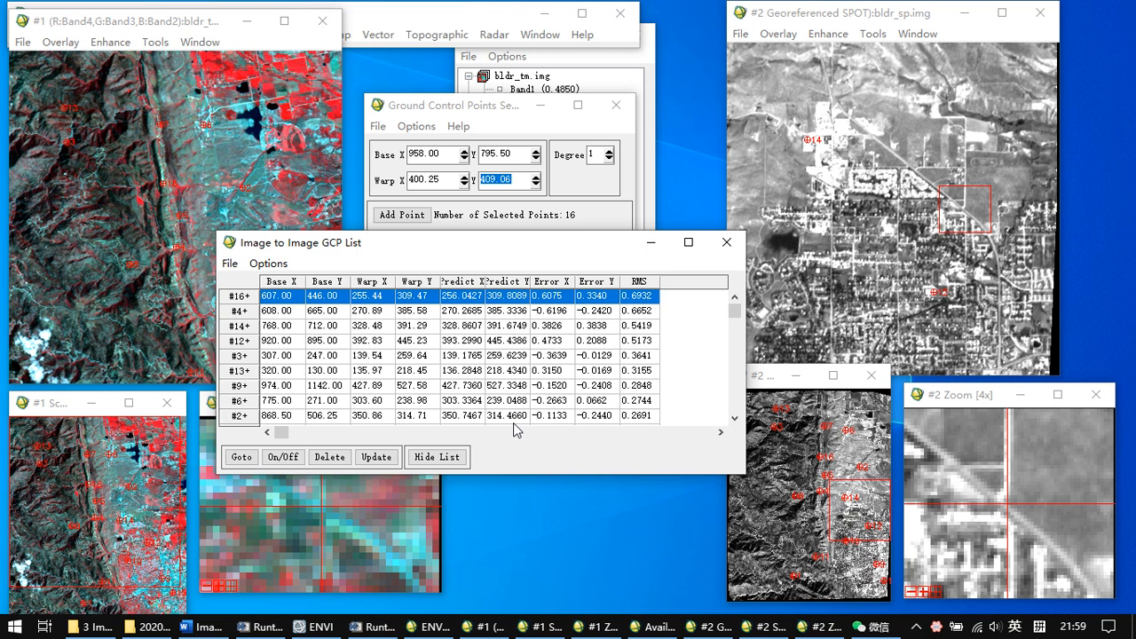
scroll(465, 342, down, 5)
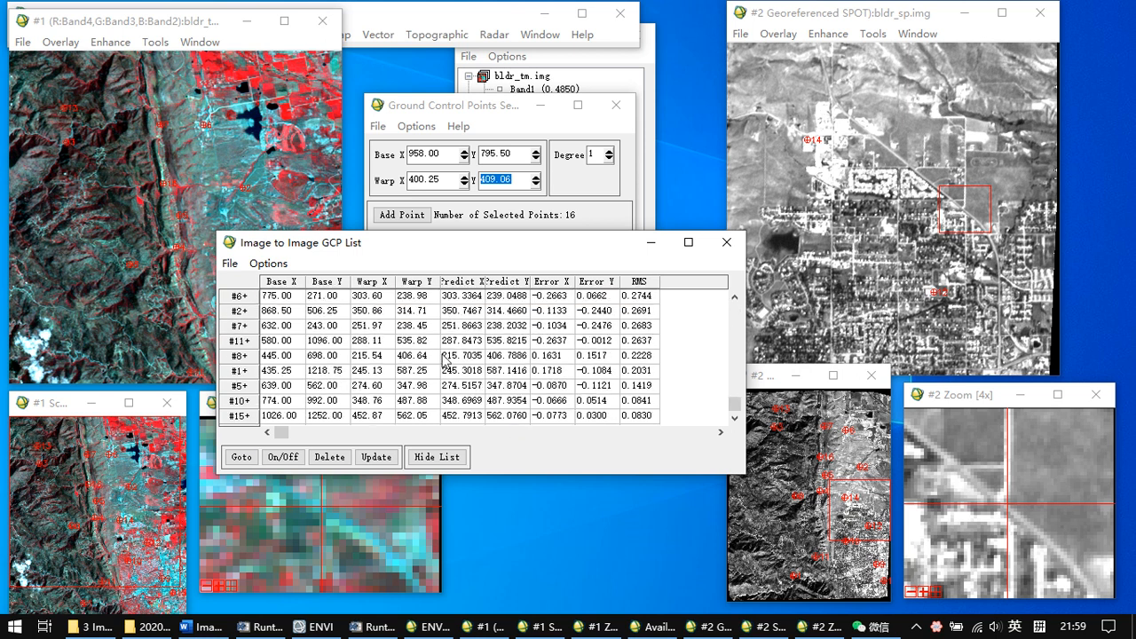
click(114, 522)
drag(113, 522, 112, 504)
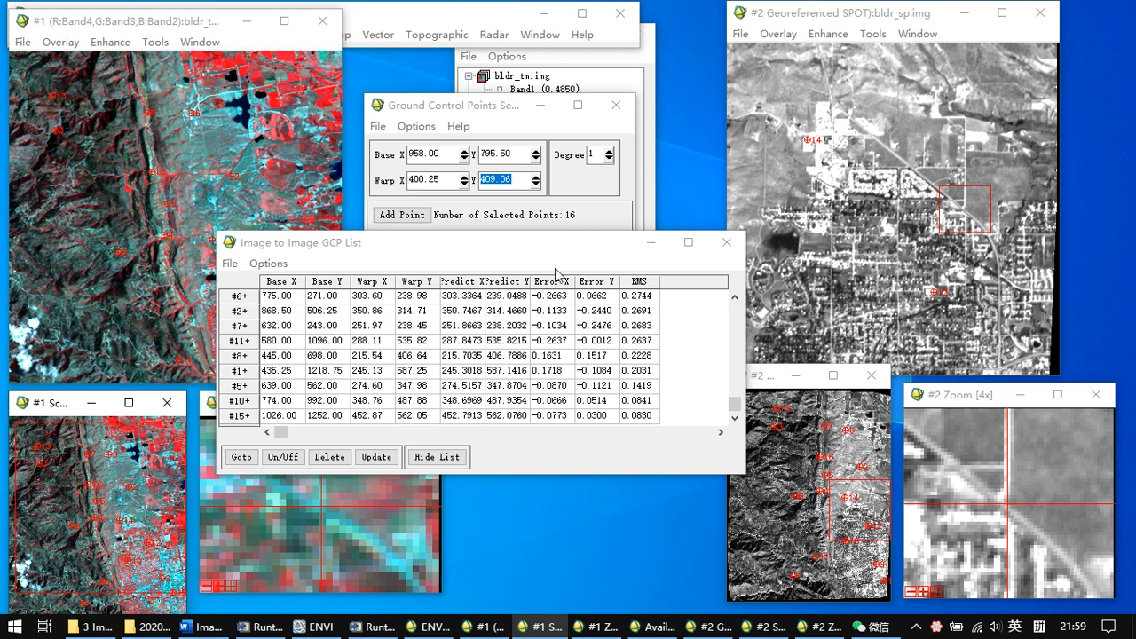
click(727, 242)
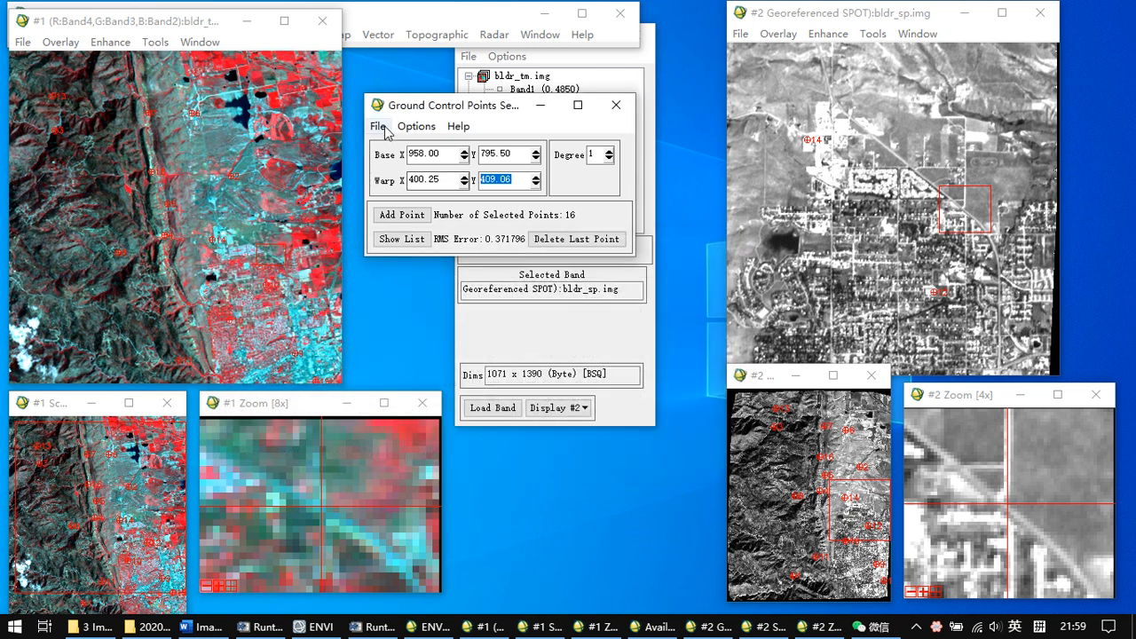
- Start saving the GCPs to ASCII and choose C:\RS\data\2 Image Geometric Correction\Data\3 Image to Image\temp as the output folder
click(377, 127)
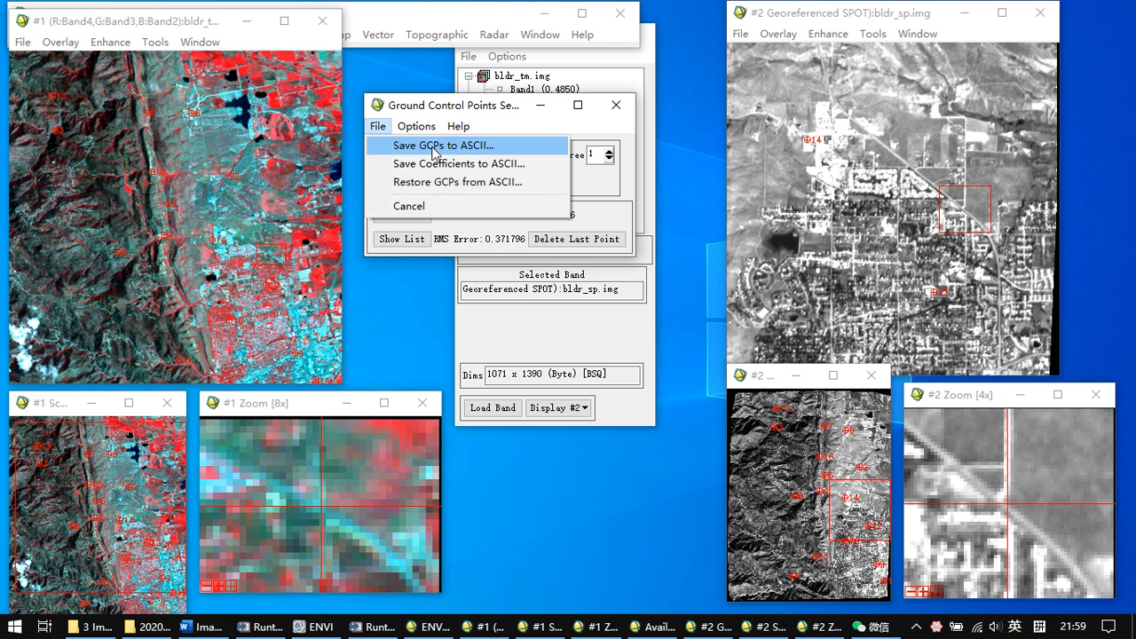
click(434, 145)
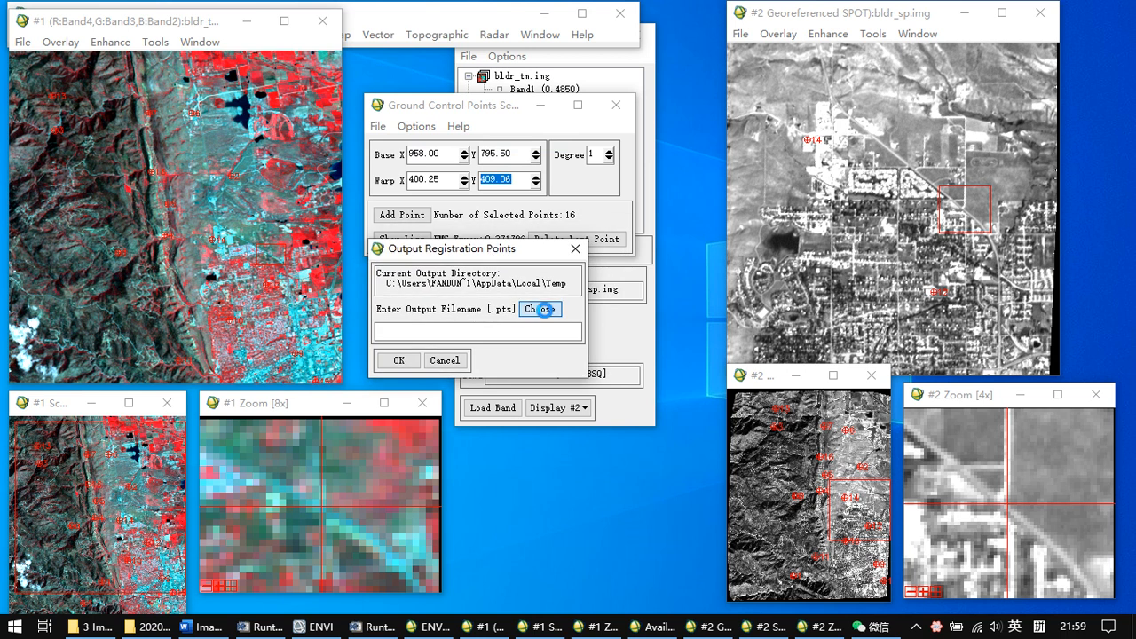
click(541, 309)
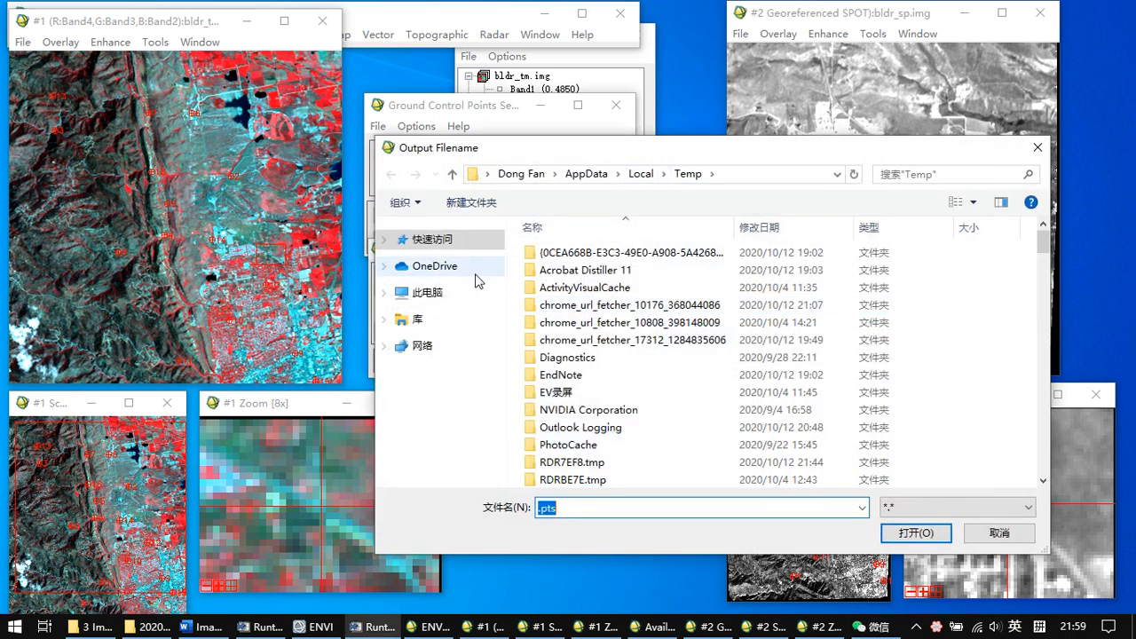
click(444, 240)
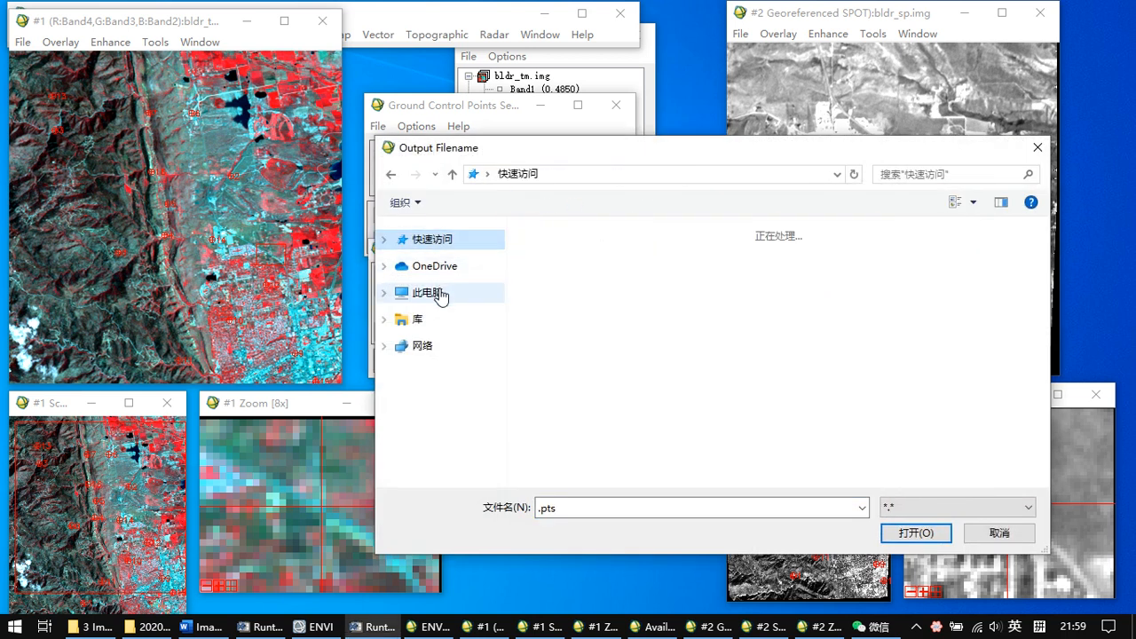
click(442, 293)
scroll(609, 325, down, 1)
click(620, 456)
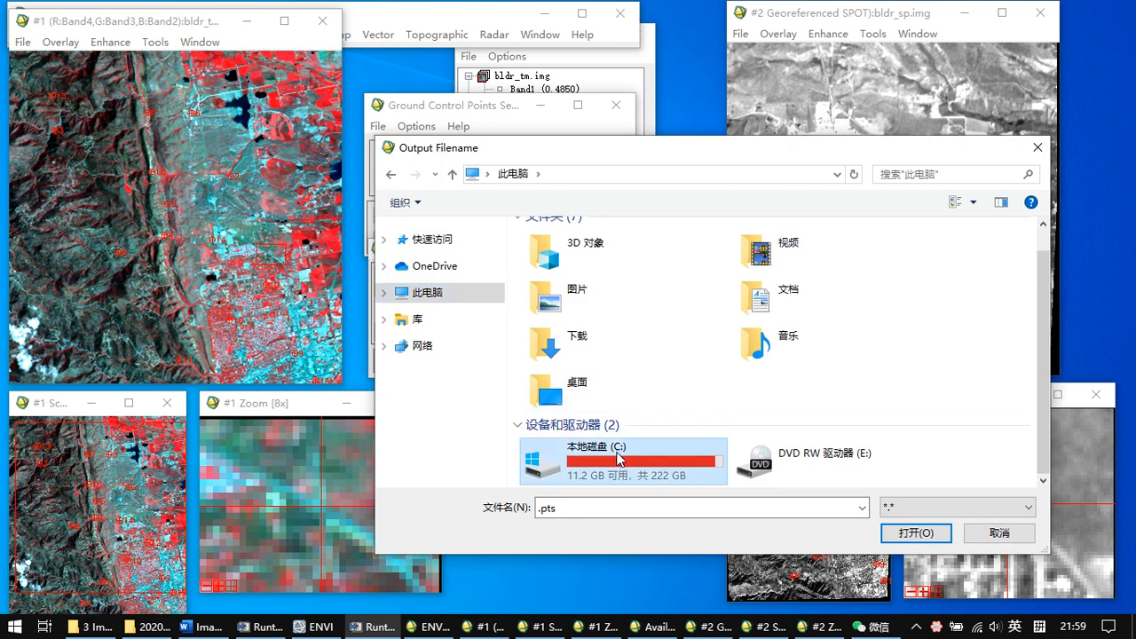
double_click(620, 457)
scroll(585, 355, down, 6)
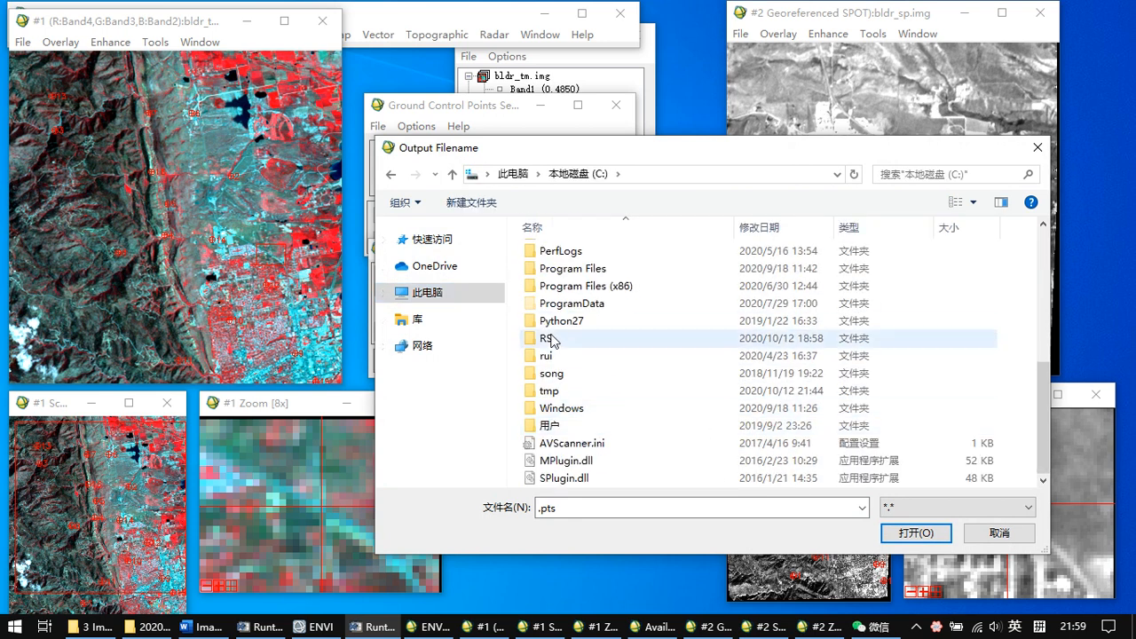
double_click(550, 339)
double_click(588, 254)
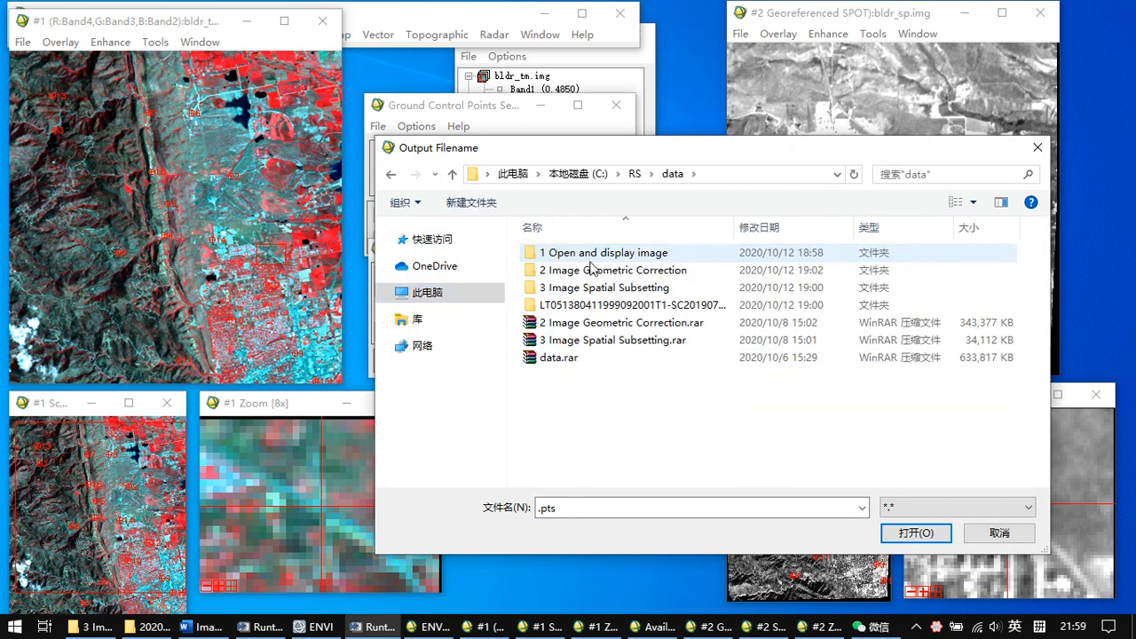
double_click(621, 270)
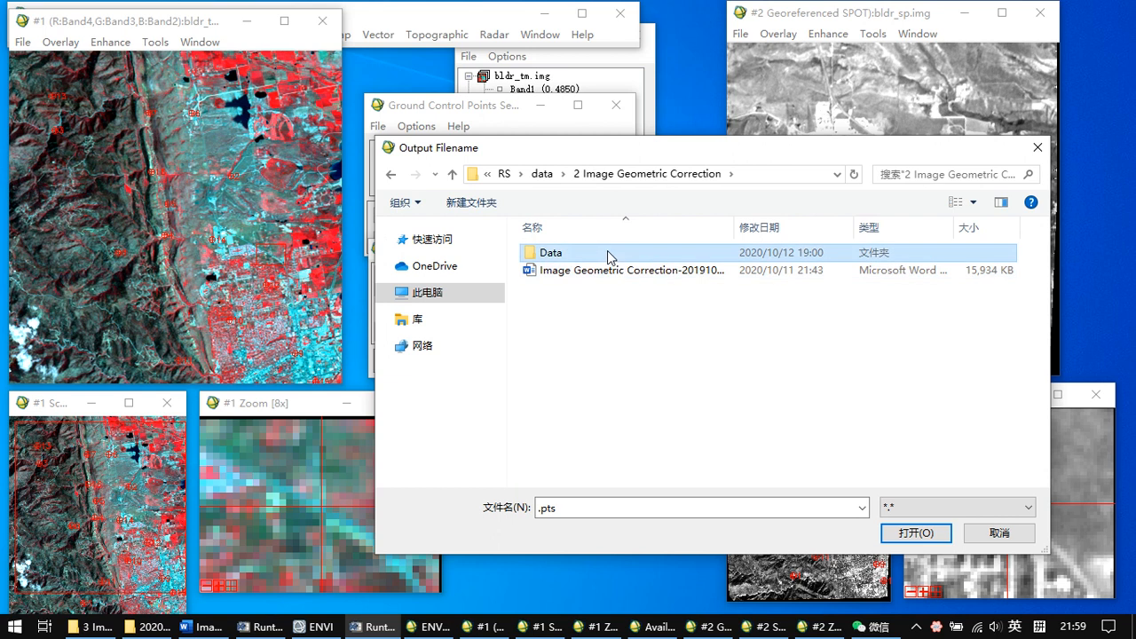
double_click(609, 255)
double_click(627, 292)
double_click(633, 259)
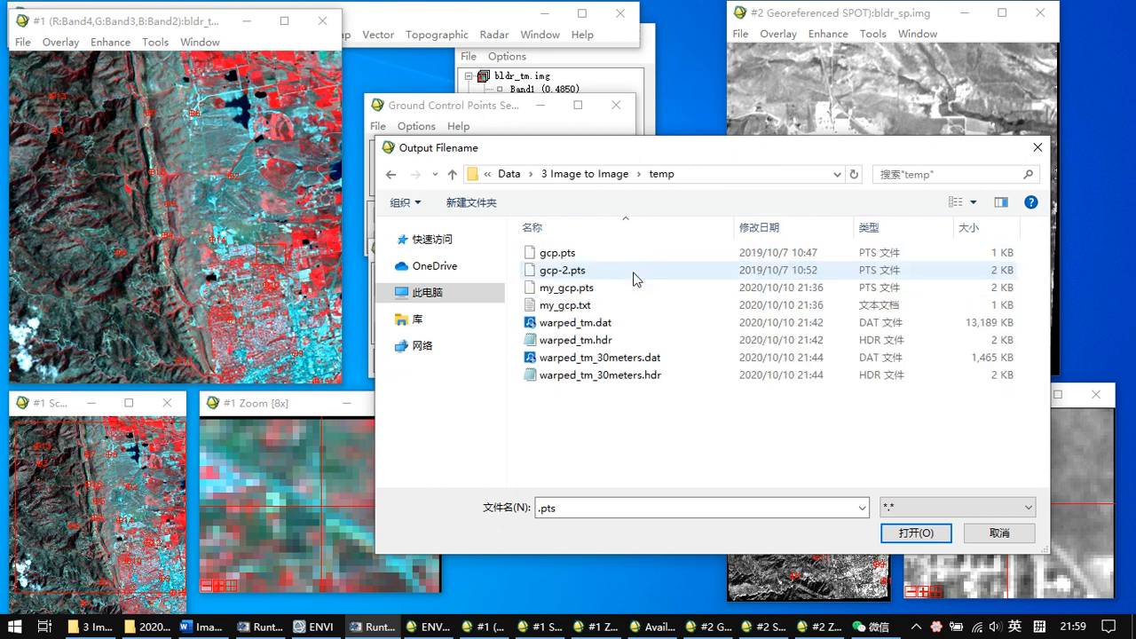
- Name the output file my_gcp2.pts and save the registration points
click(541, 507)
click(541, 508)
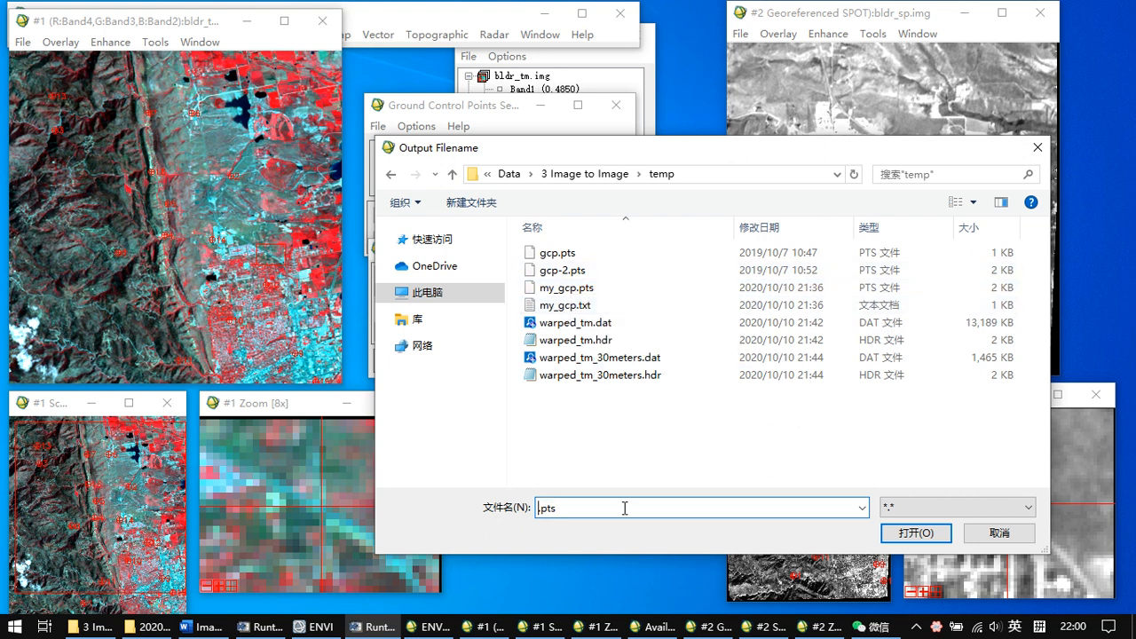
text(my_gcp2)
key(Return)
click(398, 360)
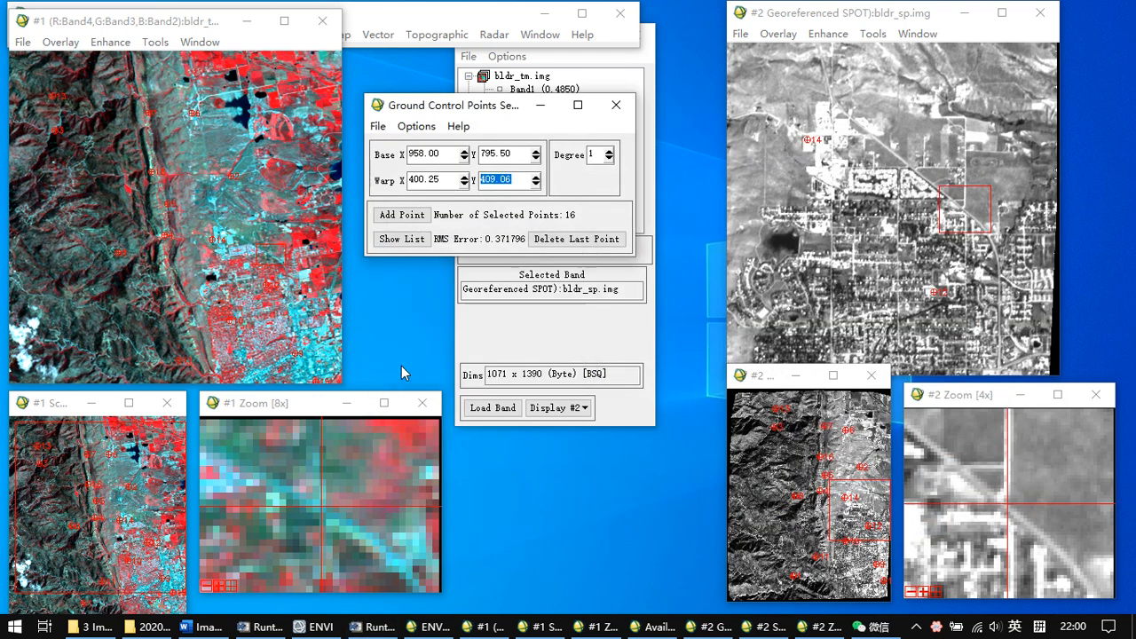
- Close the extra 2020 folder window, switch to the 3 Image to Image folder in File Explorer, and select my_gcp2.pts inside temp
click(153, 629)
click(152, 628)
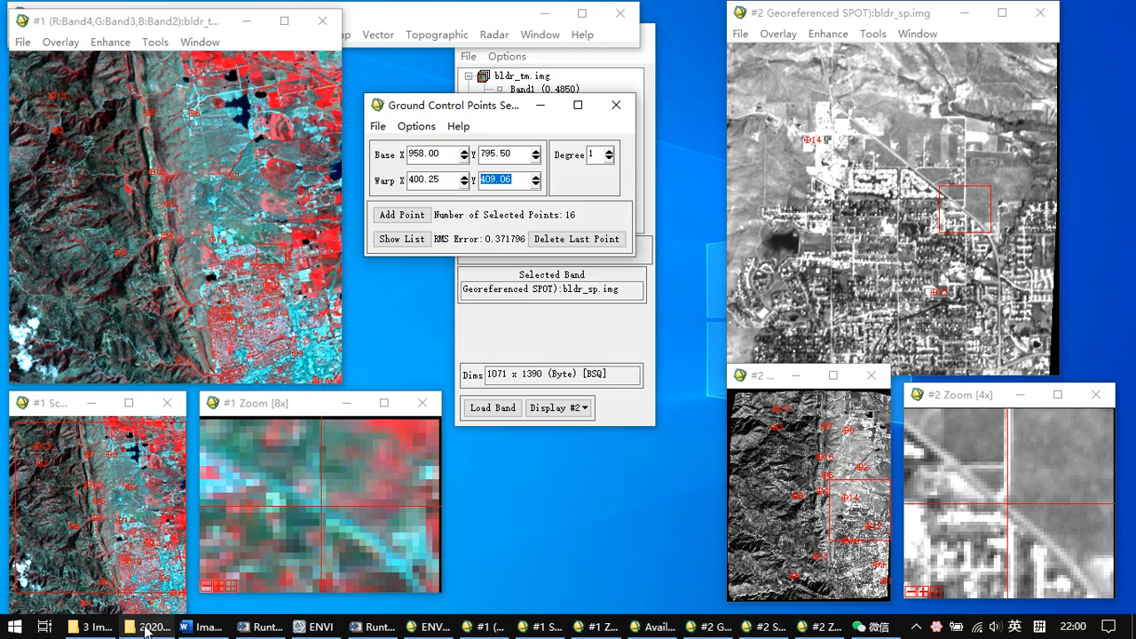
right_click(150, 629)
click(144, 594)
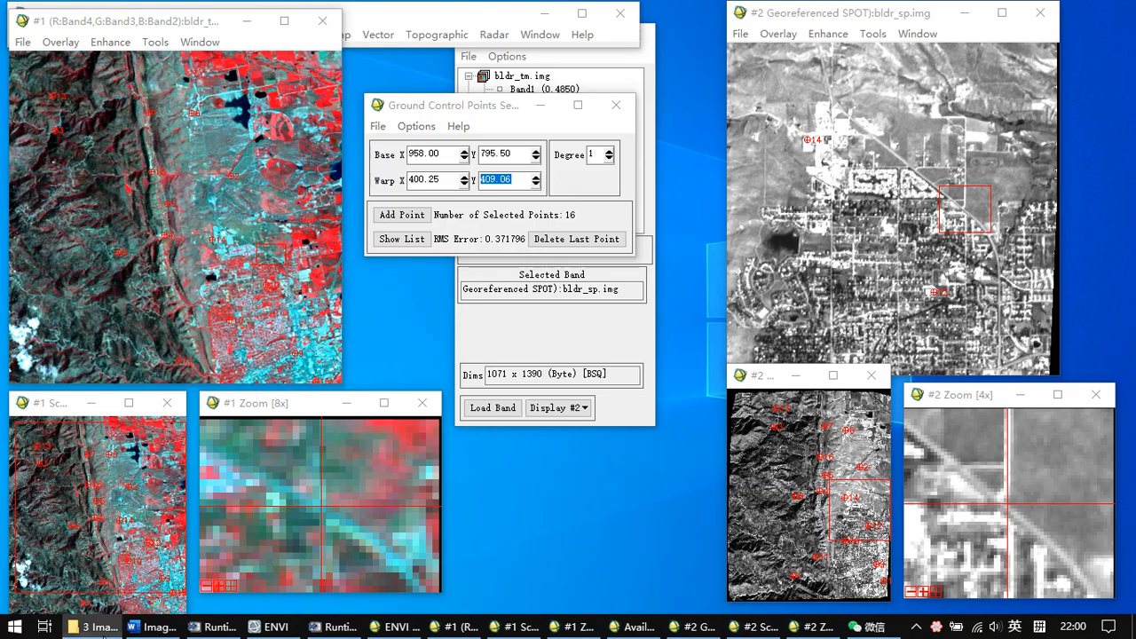
click(91, 626)
double_click(280, 112)
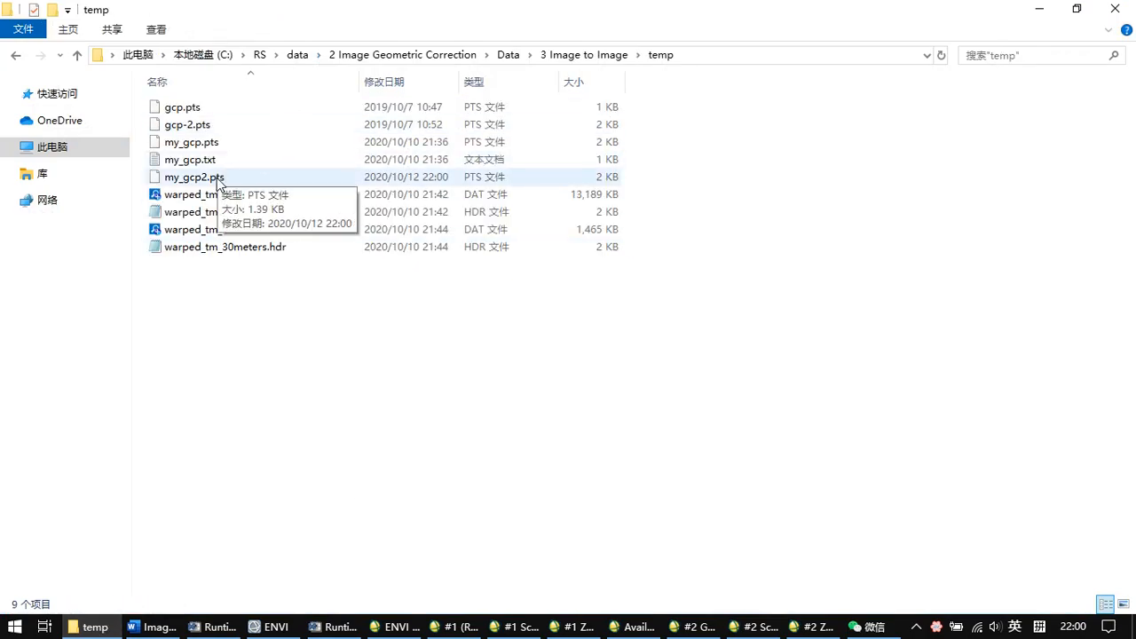
click(222, 178)
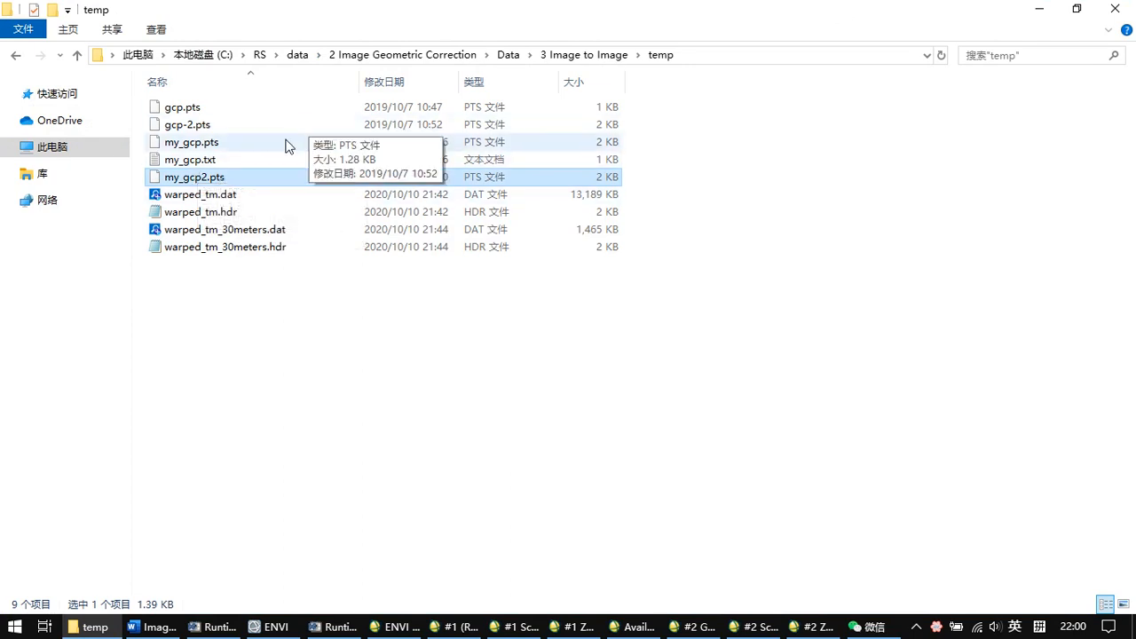
- Open my_gcp2.pts in Notepad++, examine its base and warp image coordinates, and close the file and clear the folder window away
right_click(246, 179)
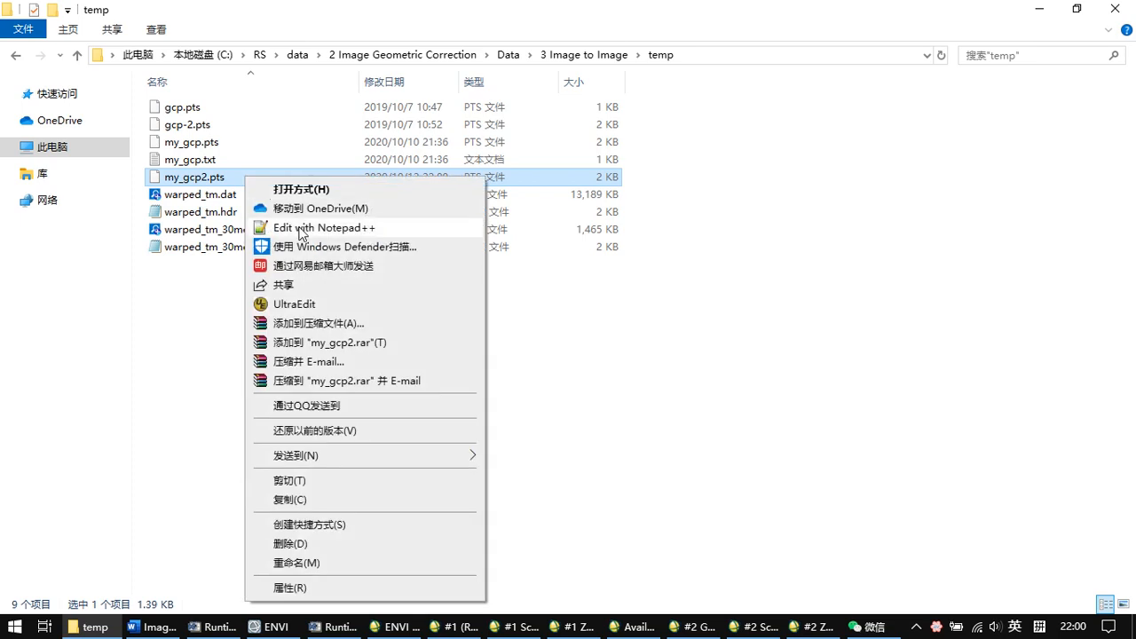
click(300, 228)
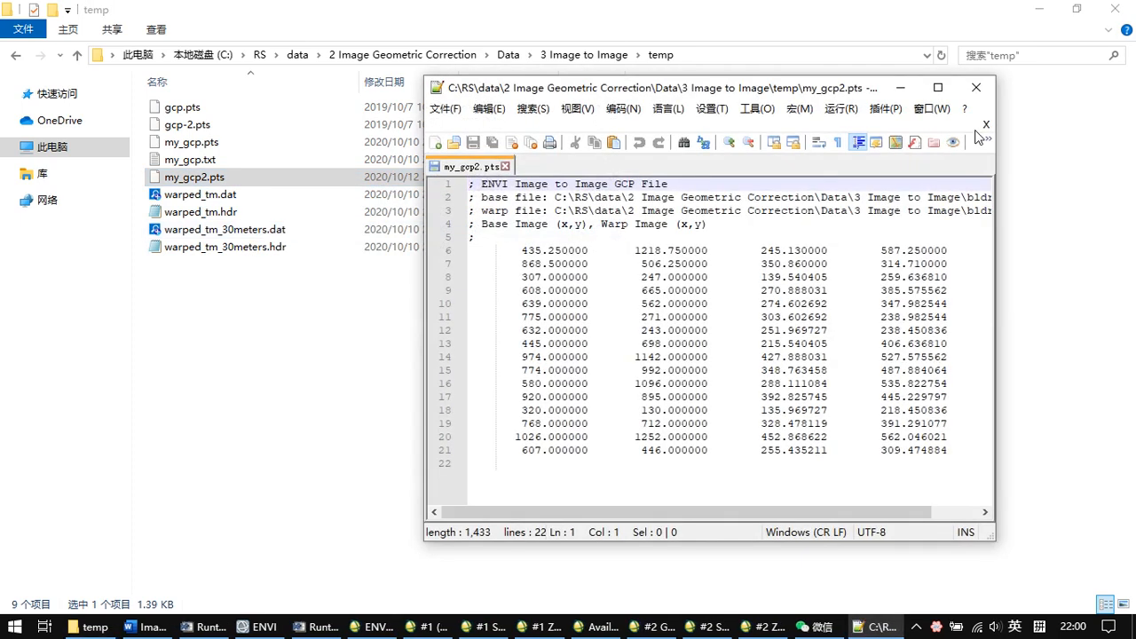
drag(835, 94, 863, 151)
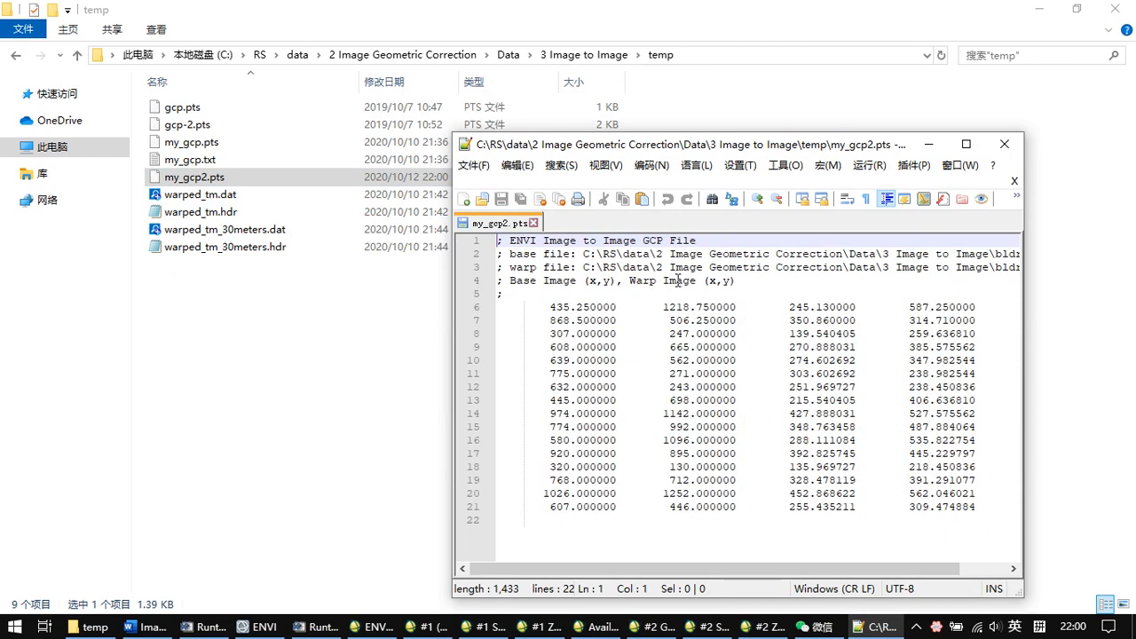
right_click(252, 182)
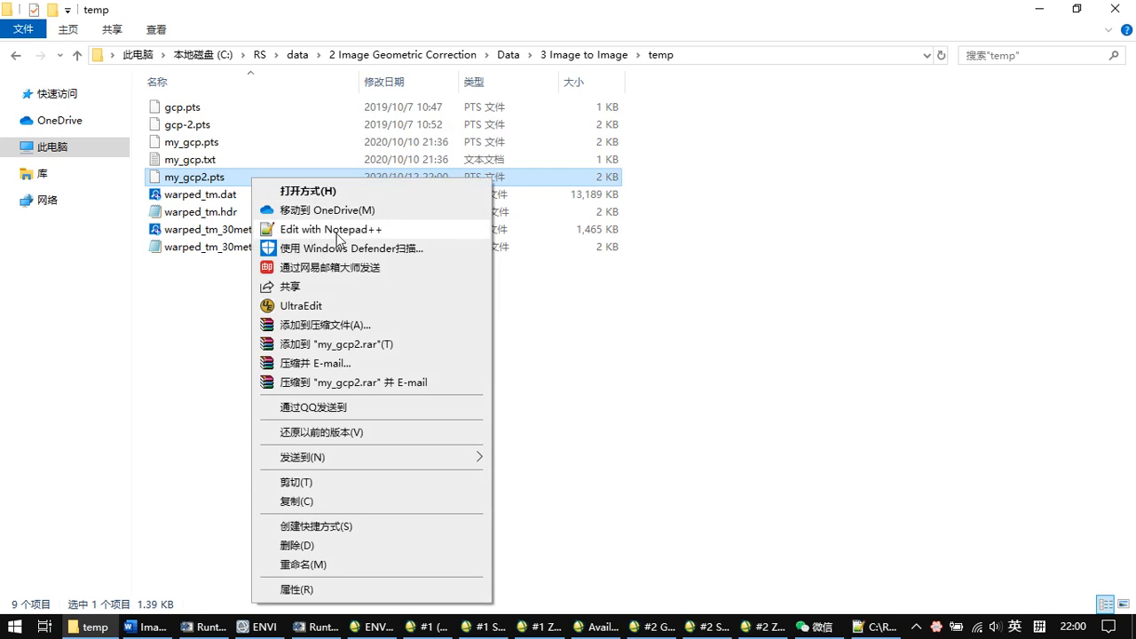
click(389, 237)
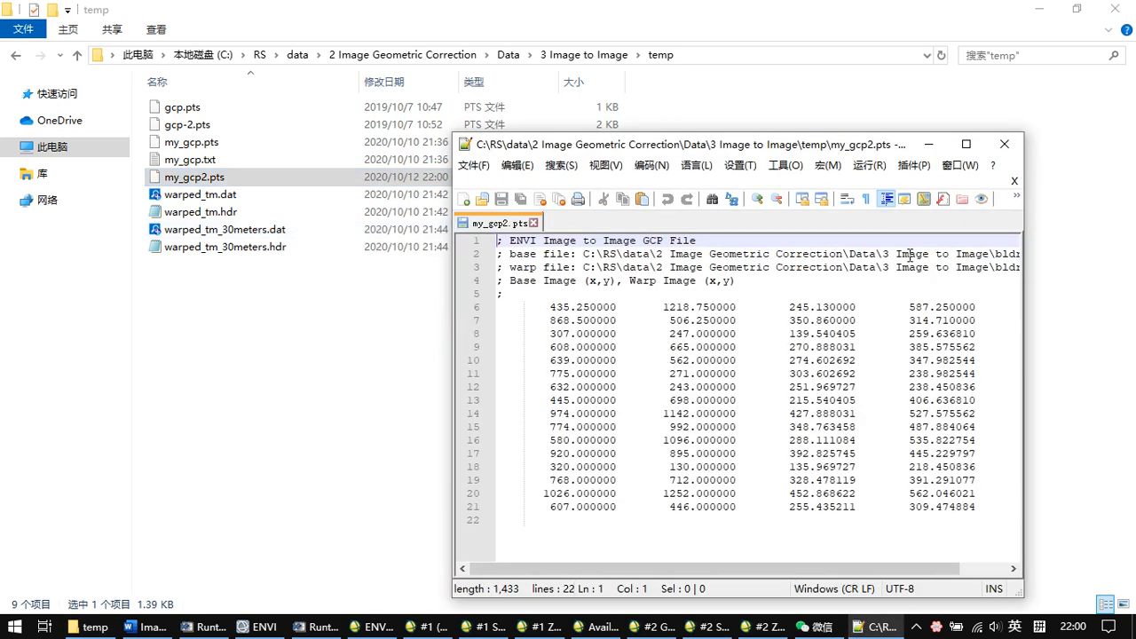
click(1004, 143)
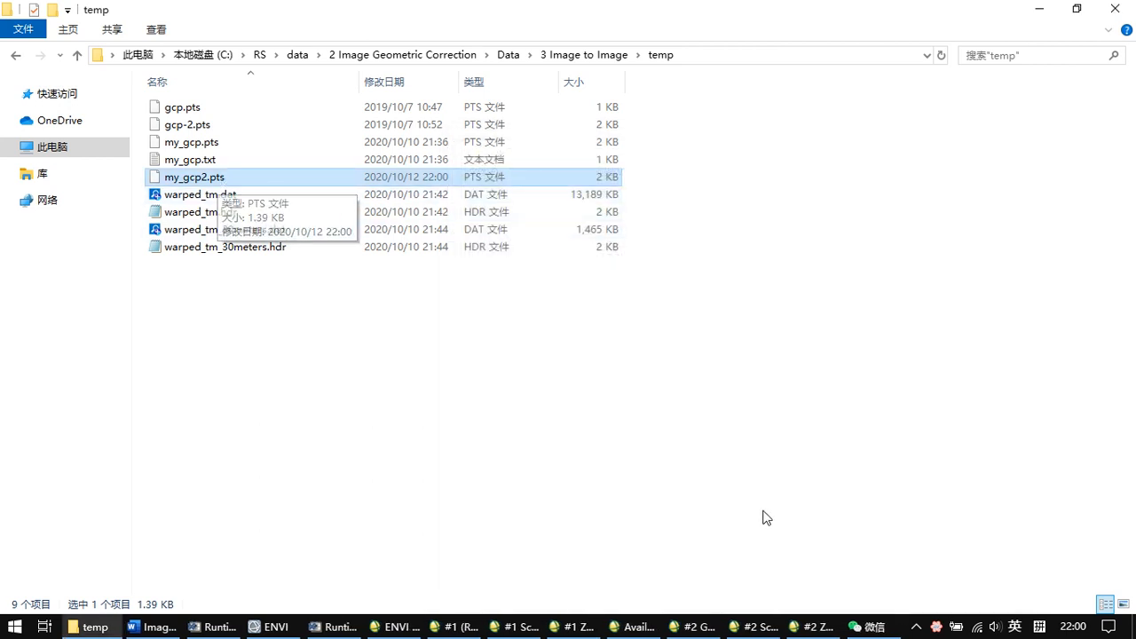
click(1037, 9)
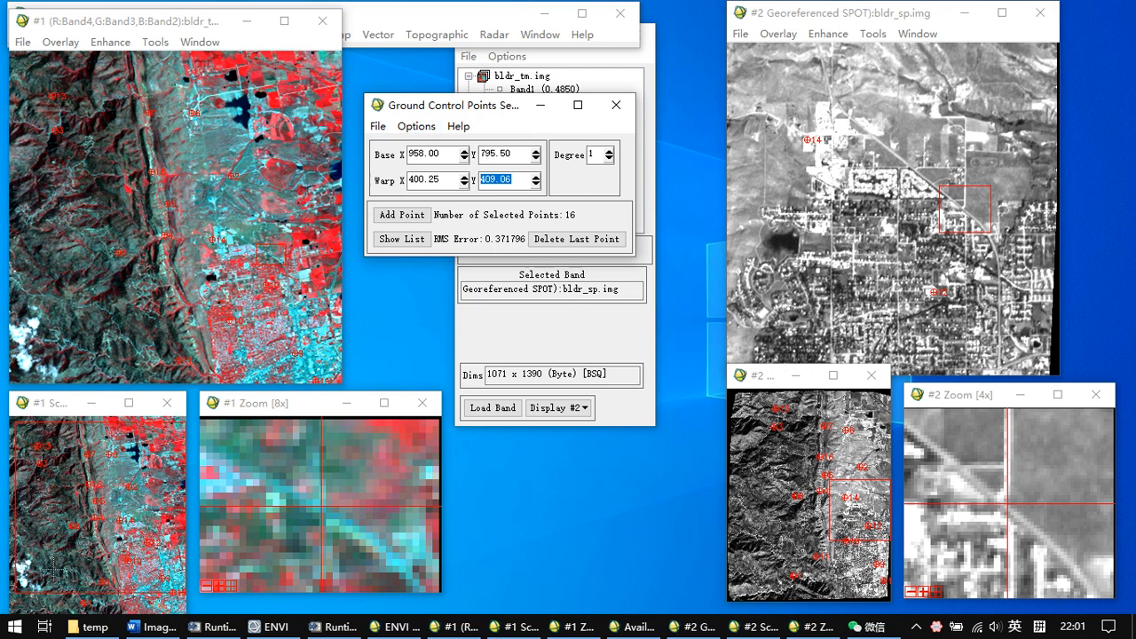
- Restore ground control points from the ASCII file GCP.pts in the 3 Image to Image folder
click(51, 545)
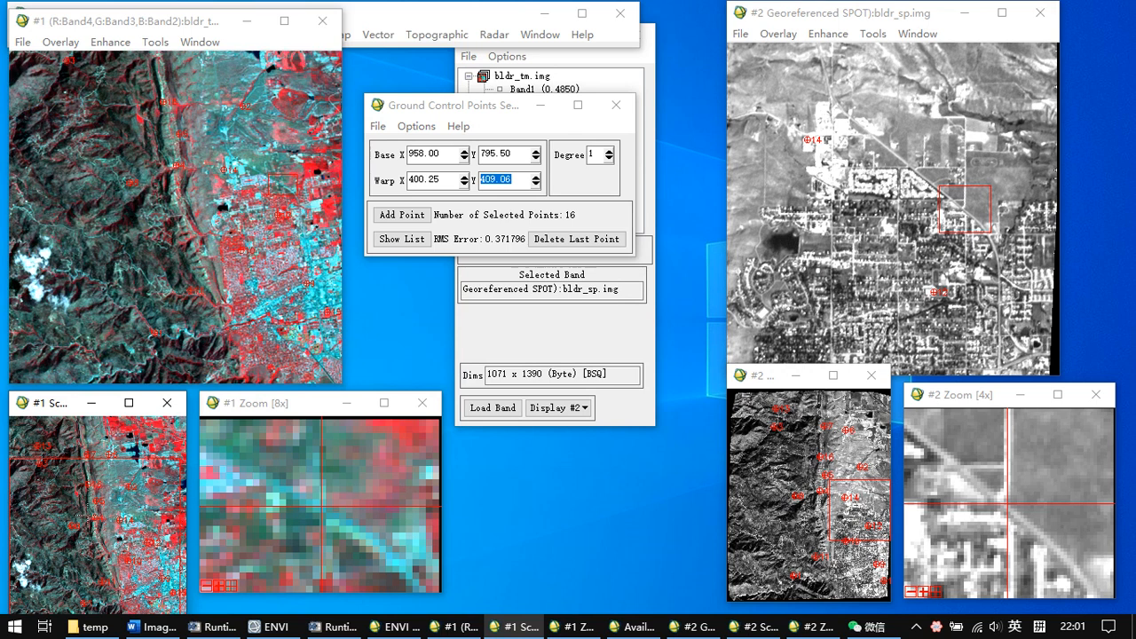
click(378, 127)
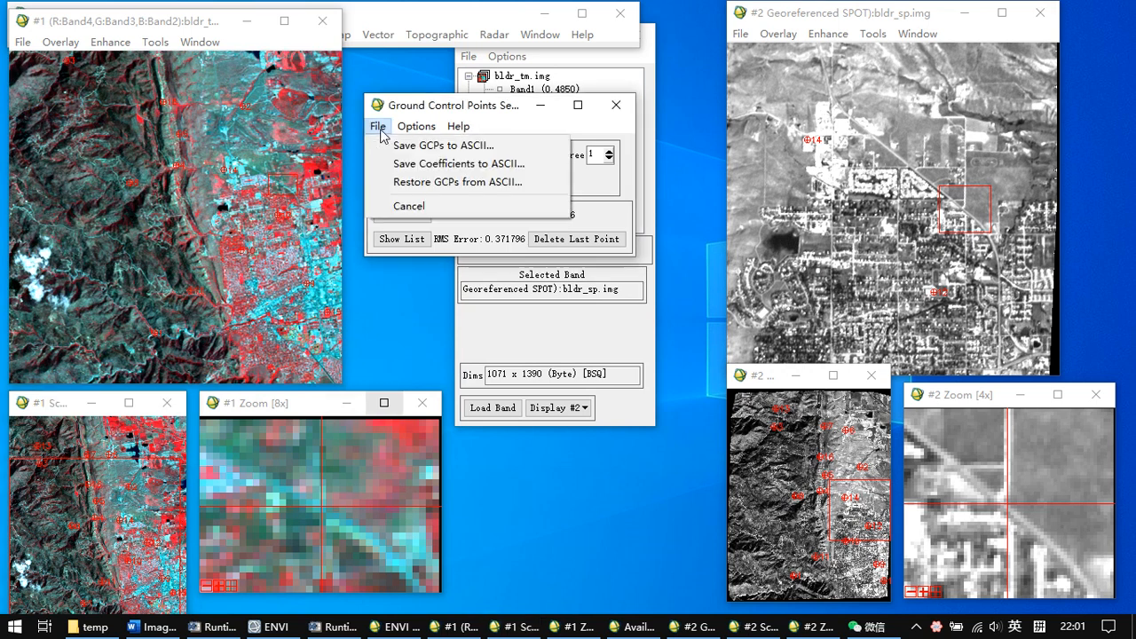
click(466, 185)
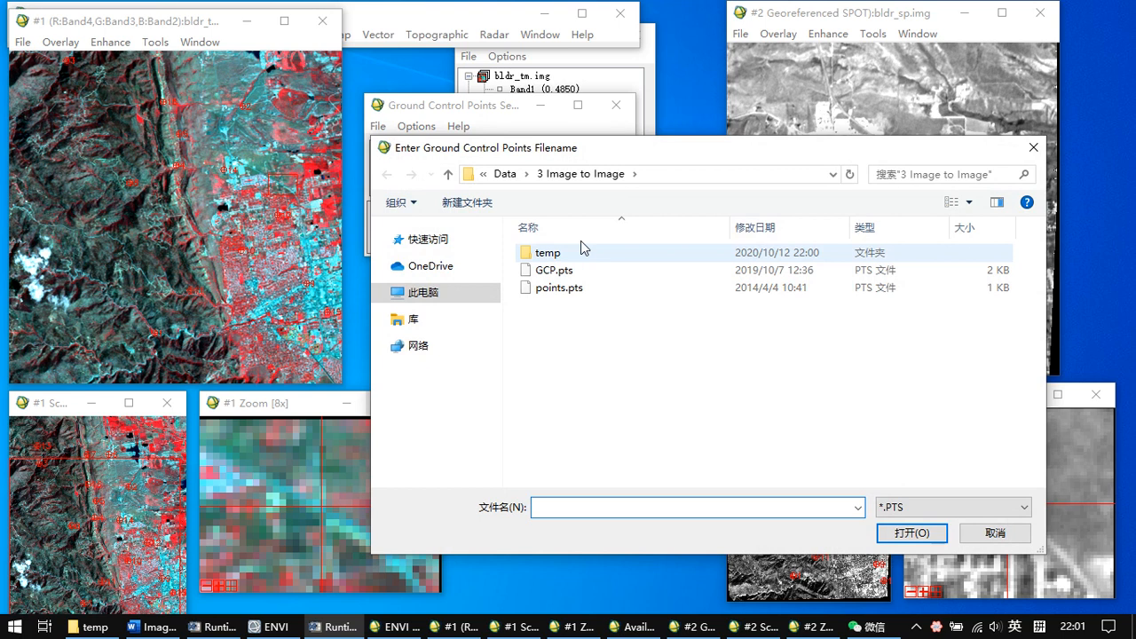
click(555, 272)
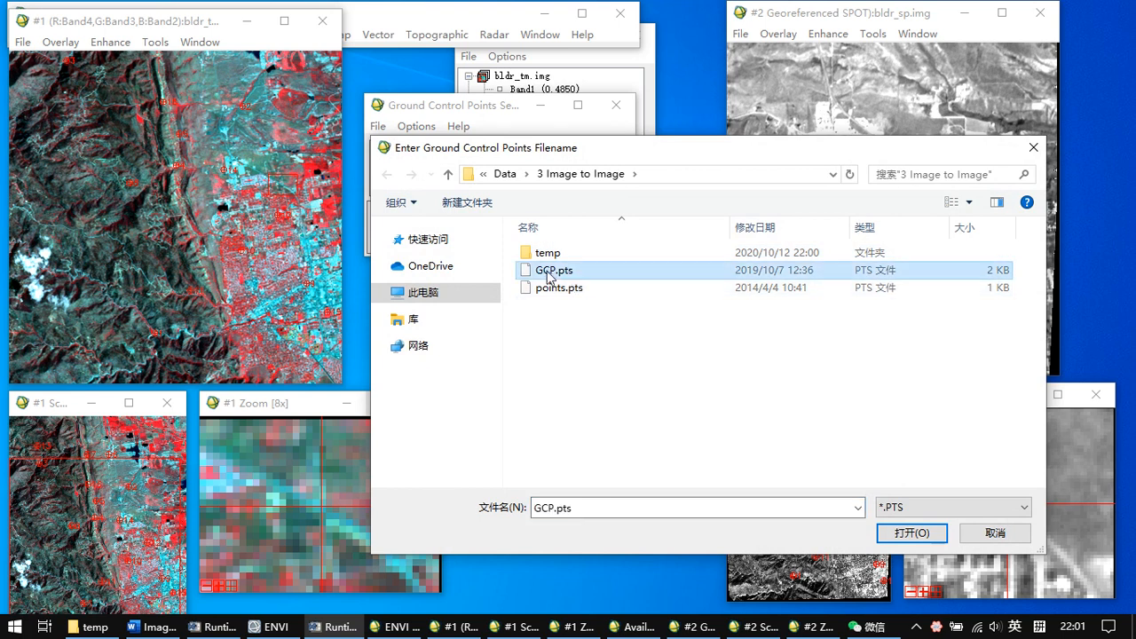
click(906, 533)
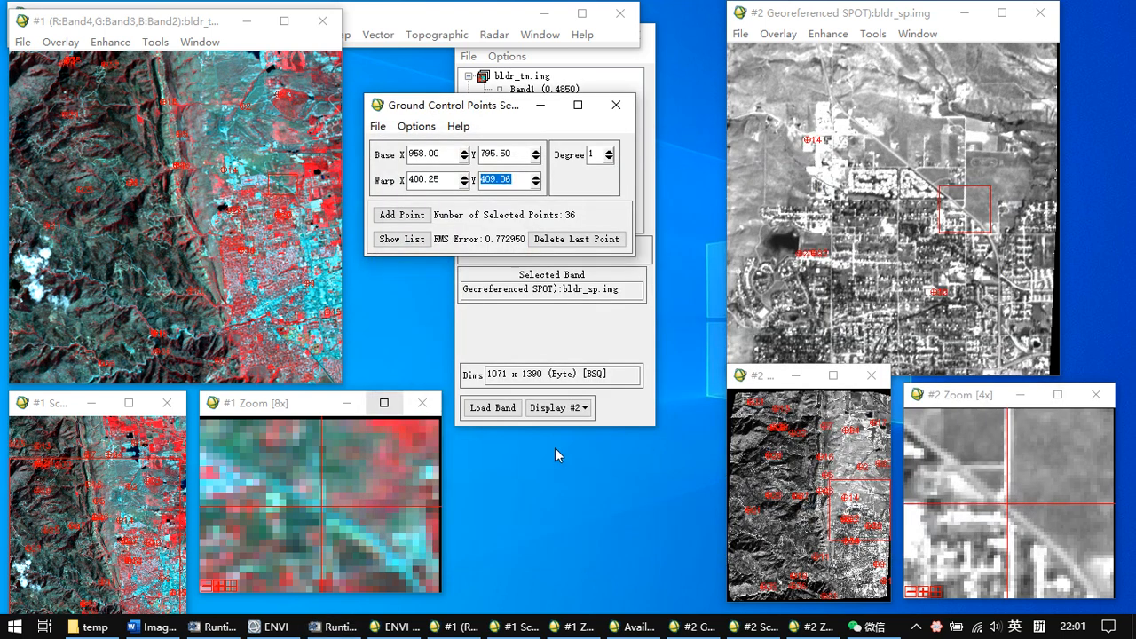
- Examine how the restored control points are distributed across the bldr_tm image
click(84, 487)
click(77, 539)
click(92, 483)
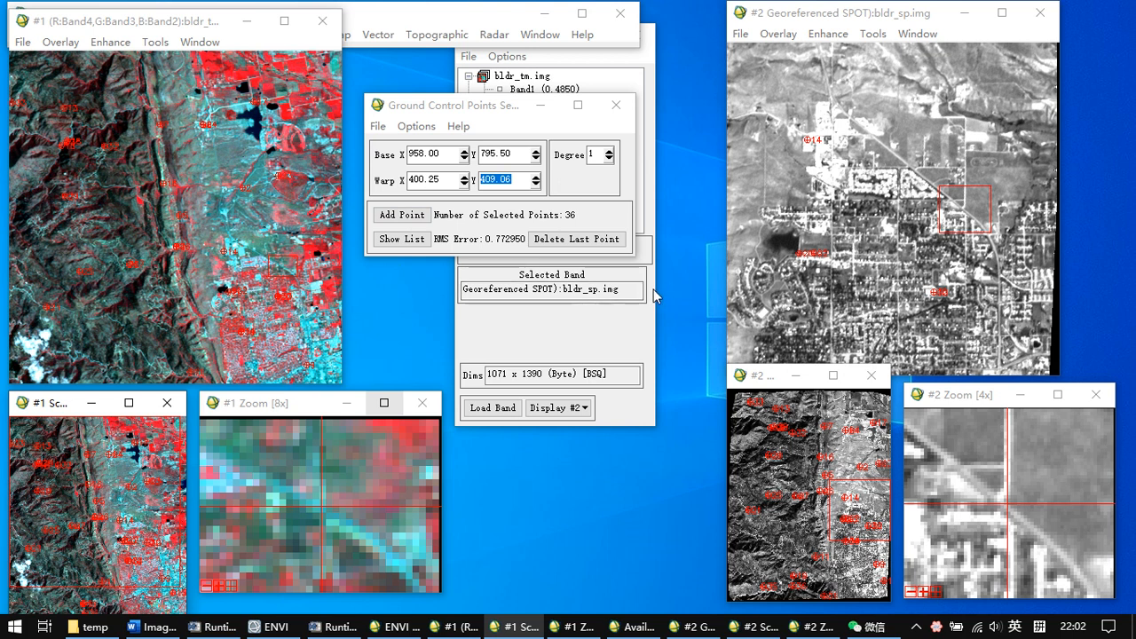
click(622, 293)
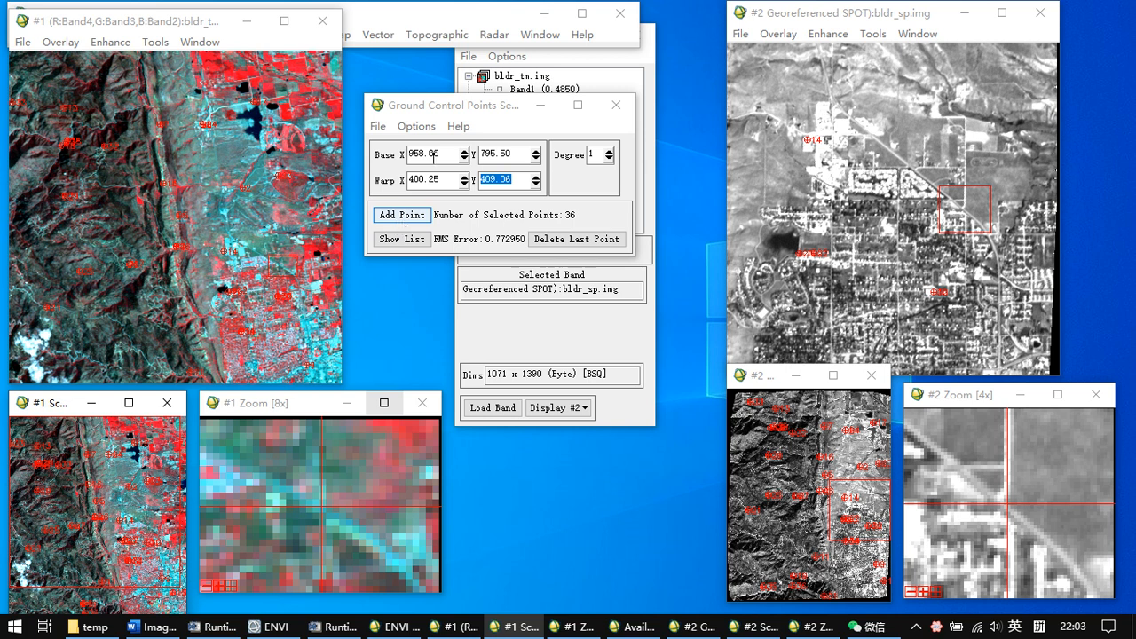
- Start the Warp File operation with bldr_tm.img as the input warp image, using the full scene and all six bands
click(430, 129)
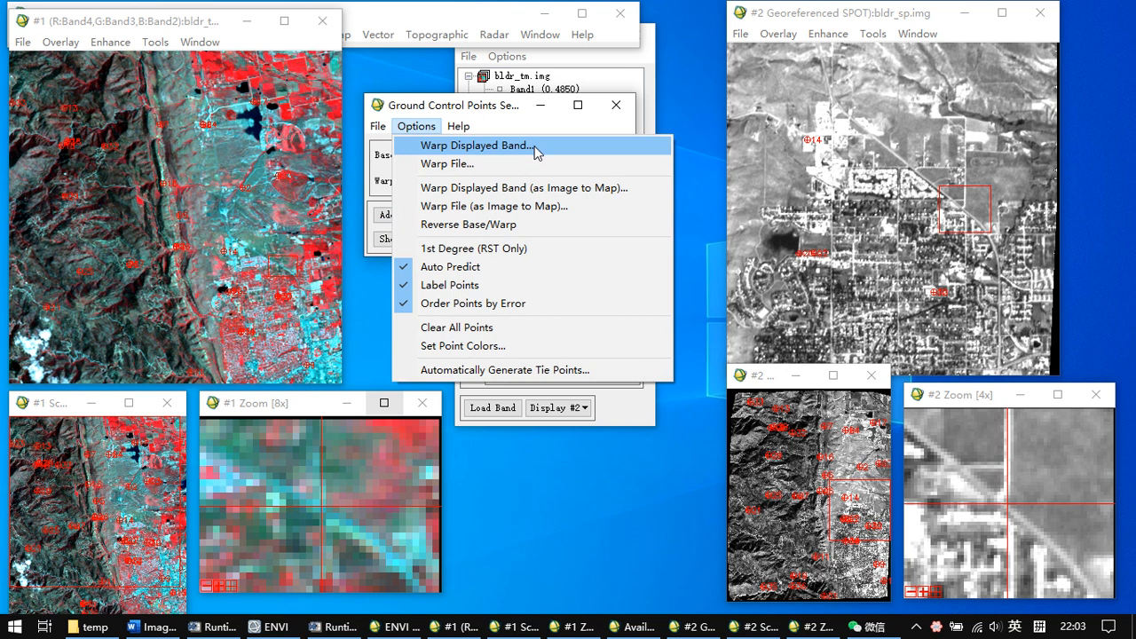
click(474, 169)
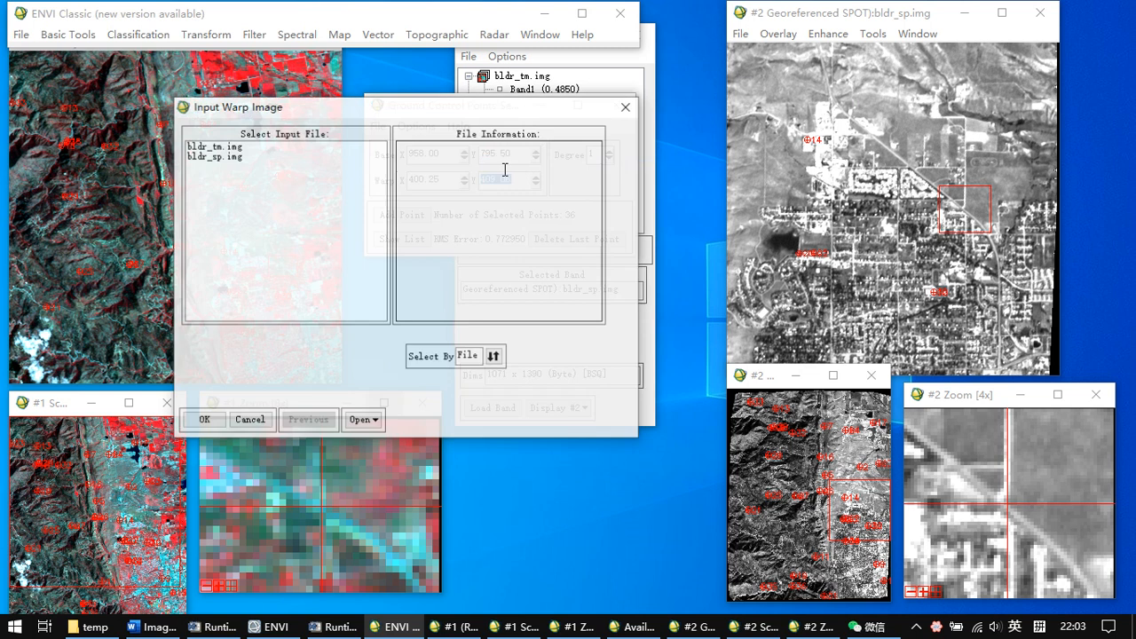
drag(367, 115, 434, 102)
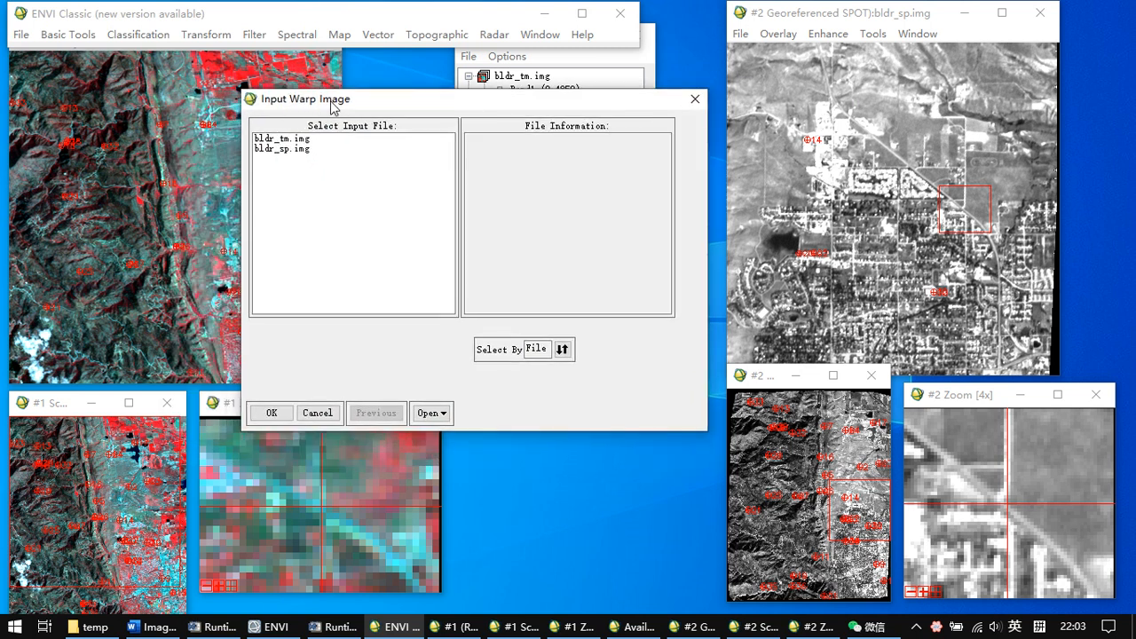
click(293, 140)
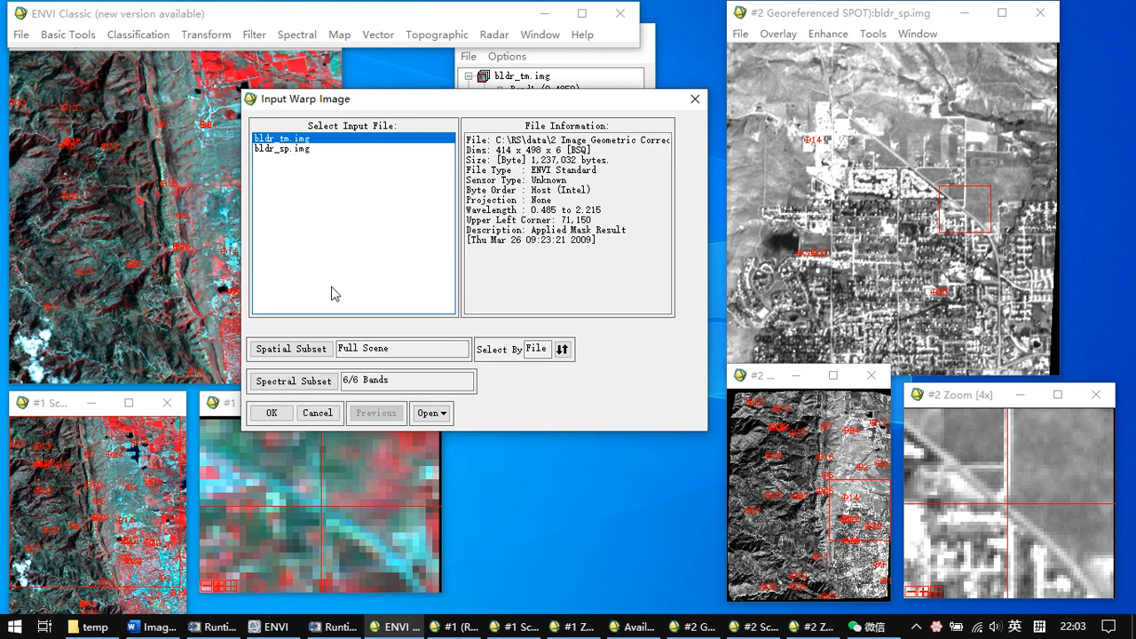
click(273, 414)
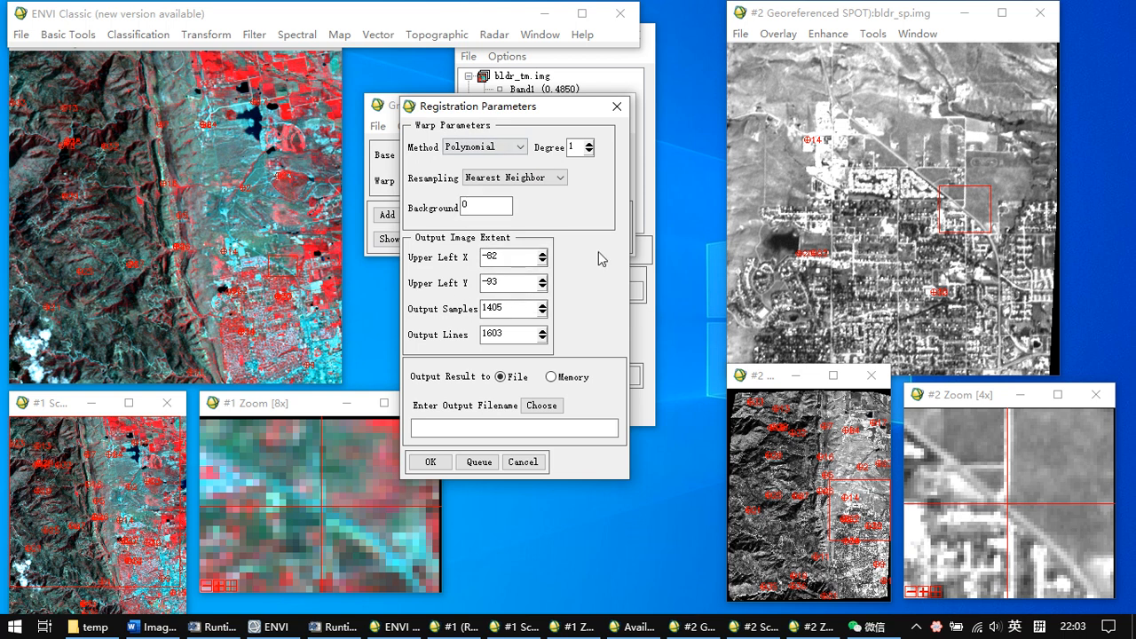
- Set the warp method to RST in the registration parameters
click(519, 147)
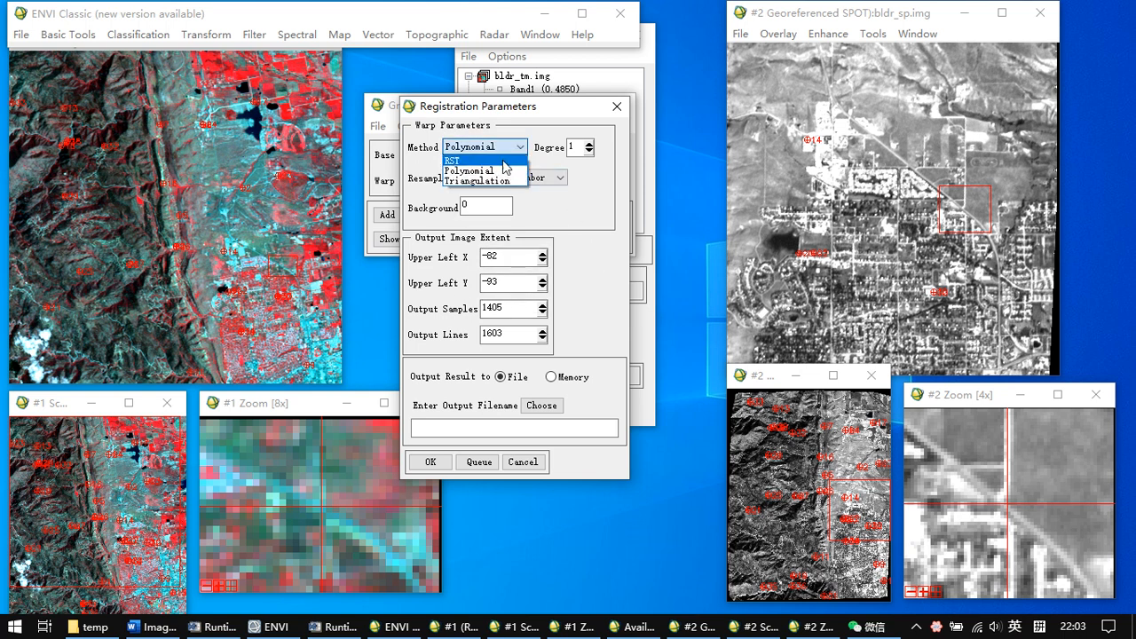
click(500, 166)
click(493, 147)
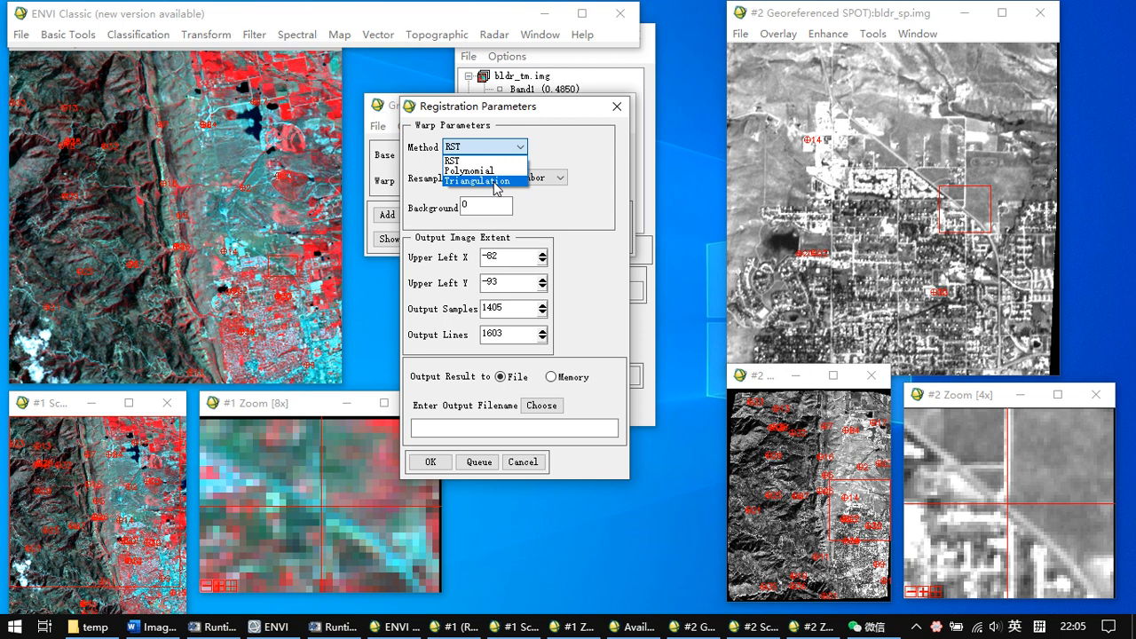
click(475, 160)
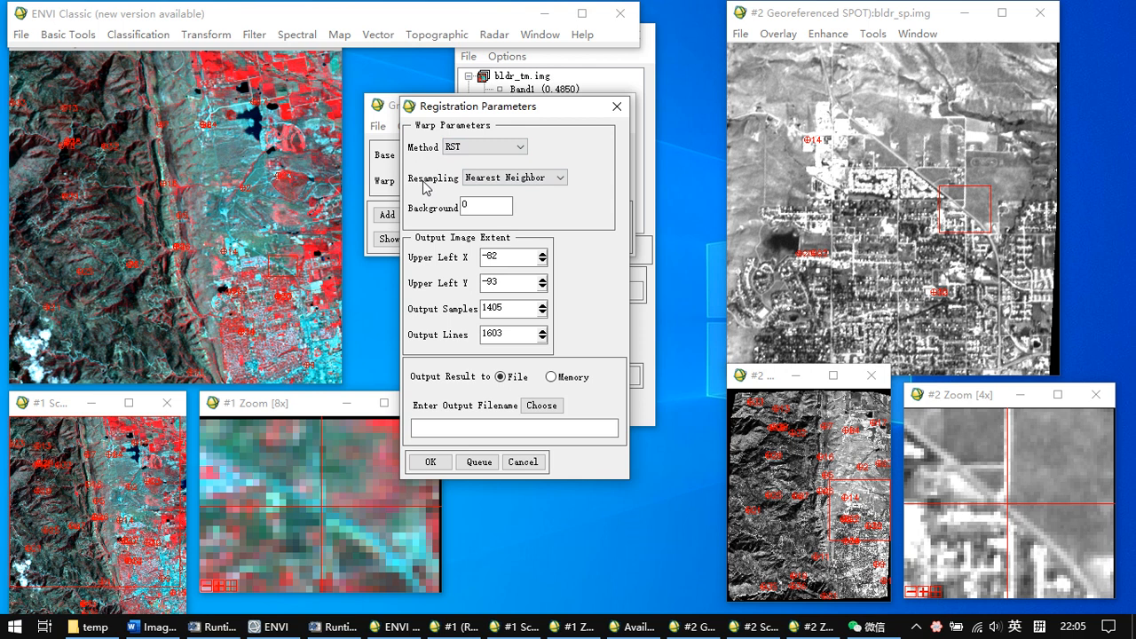
- Switch to the Image Geometric Correction document in Word, review the nearest neighbor, bilinear and cubic convolution resampling sections, and return to ENVI Classic
click(498, 182)
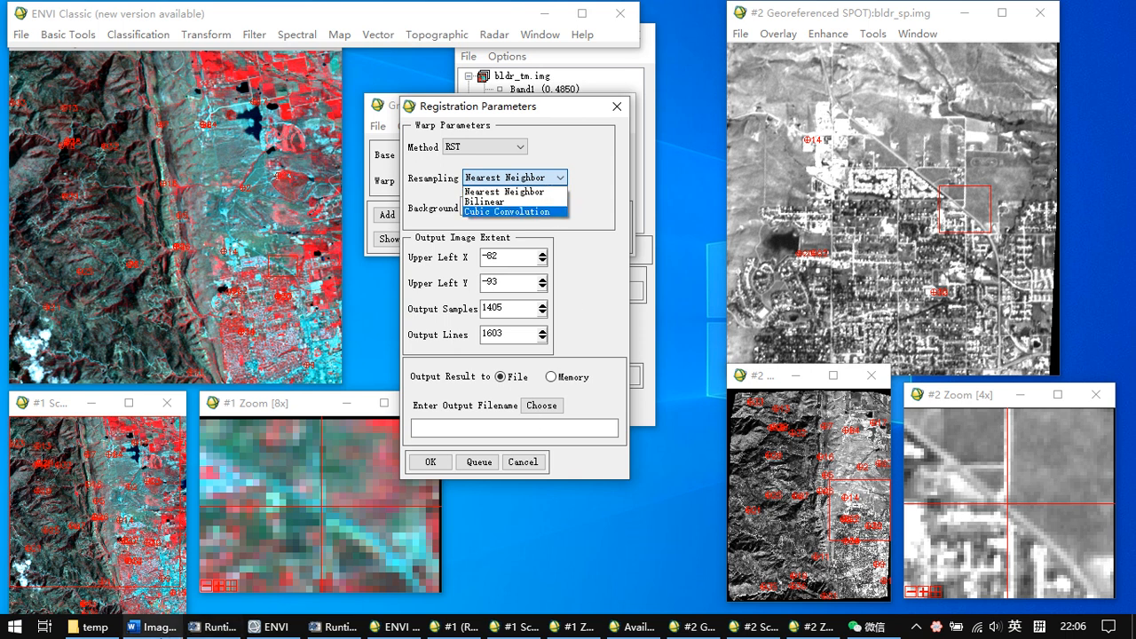
click(158, 626)
scroll(839, 399, up, 1)
scroll(842, 399, down, 4)
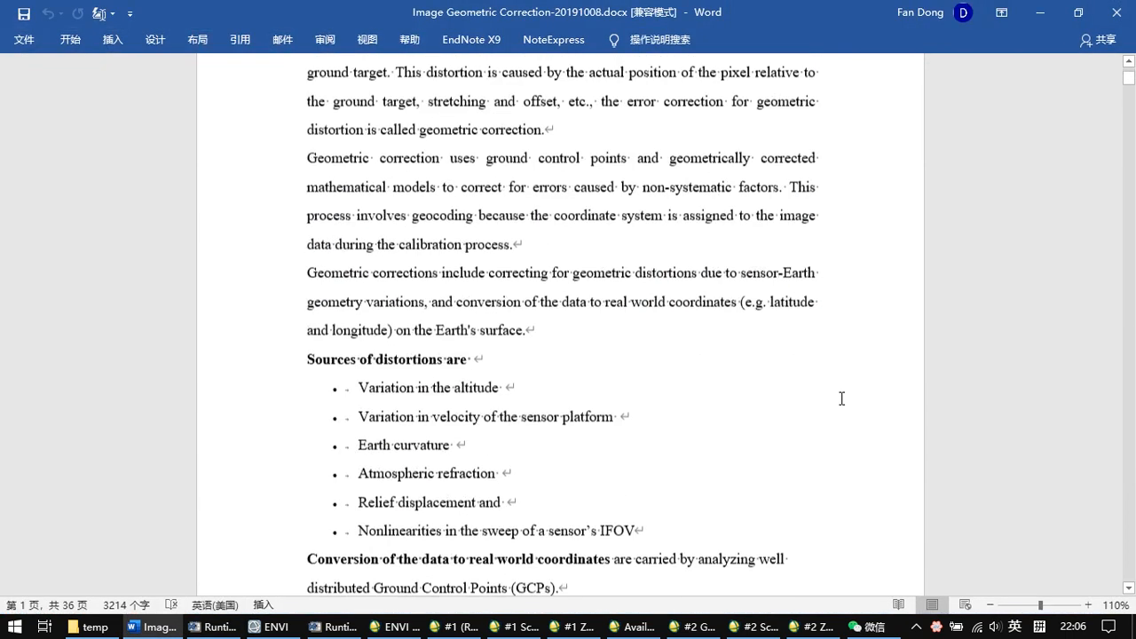
scroll(842, 399, down, 8)
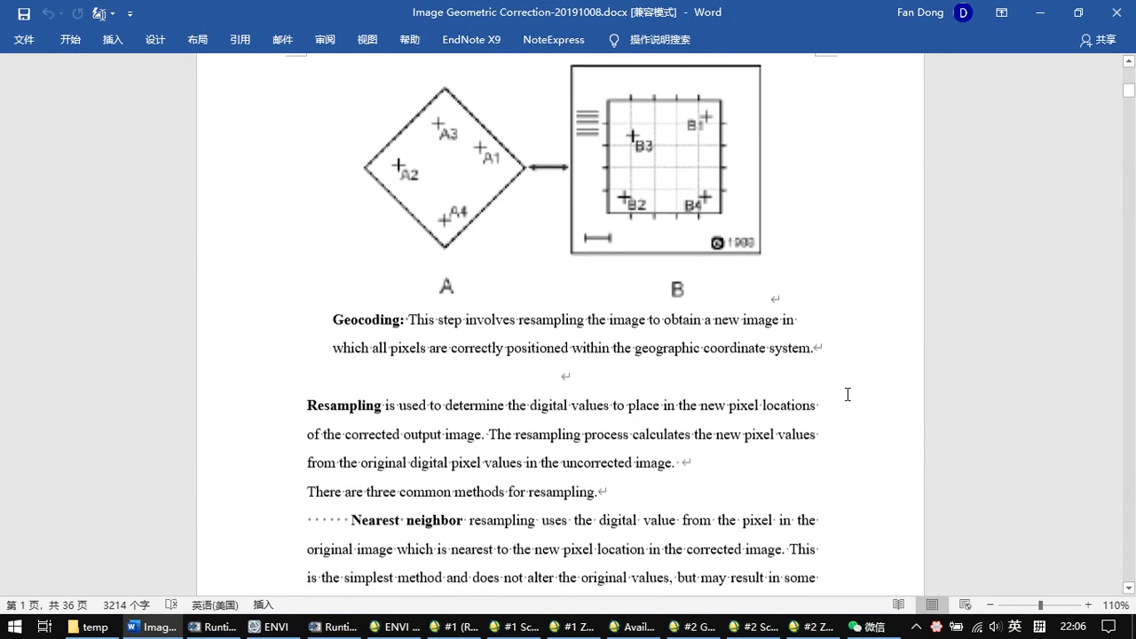
scroll(848, 394, up, 8)
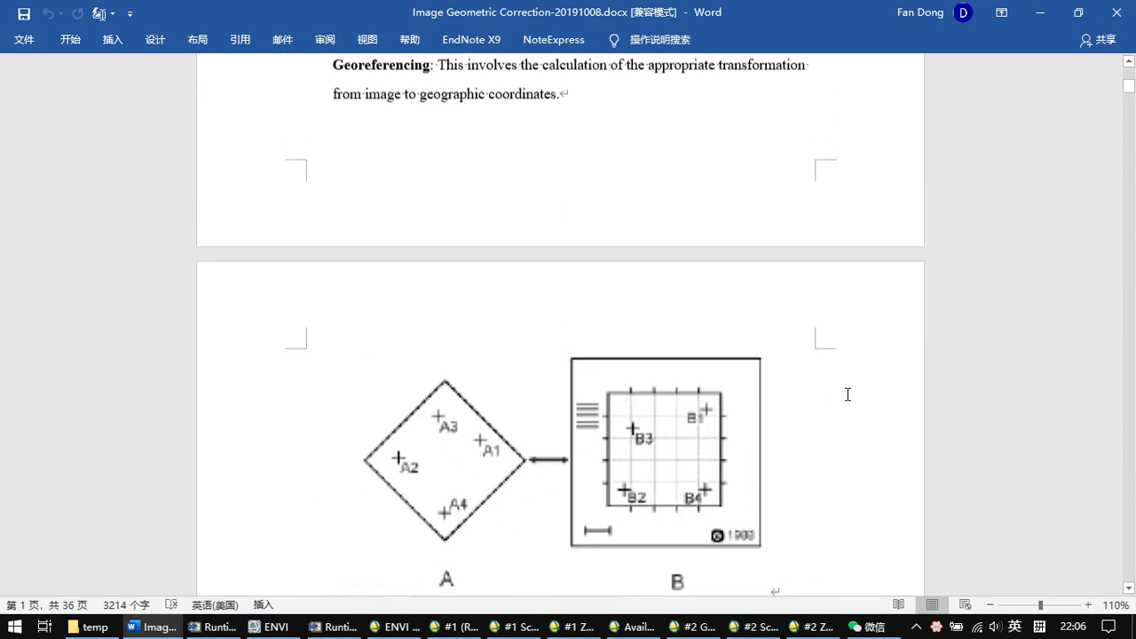
scroll(847, 394, down, 8)
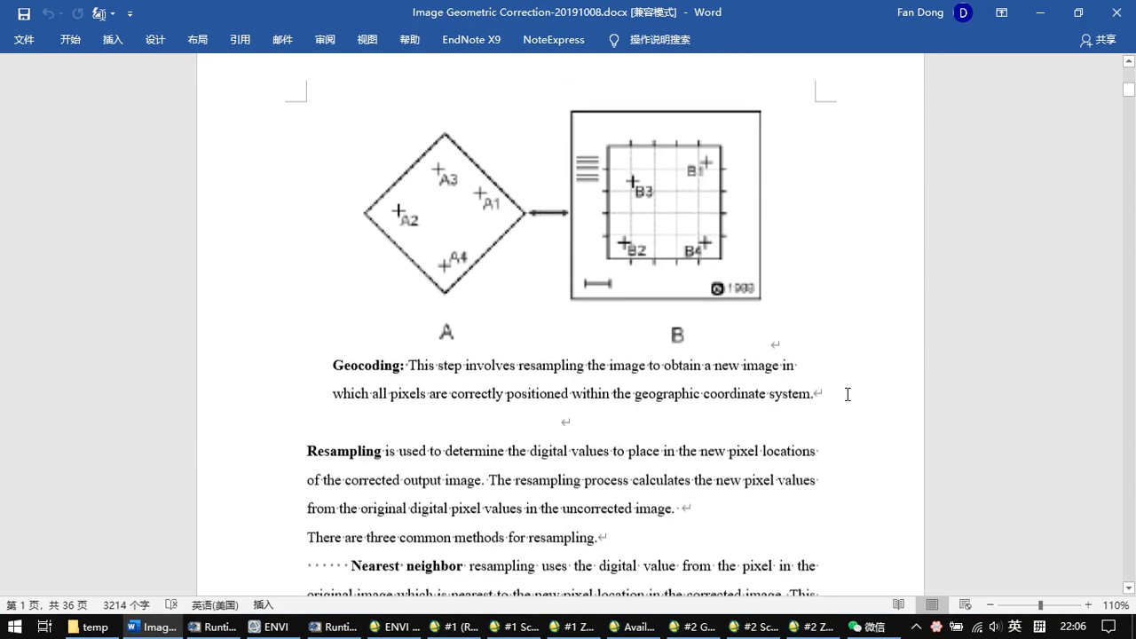
scroll(847, 394, down, 7)
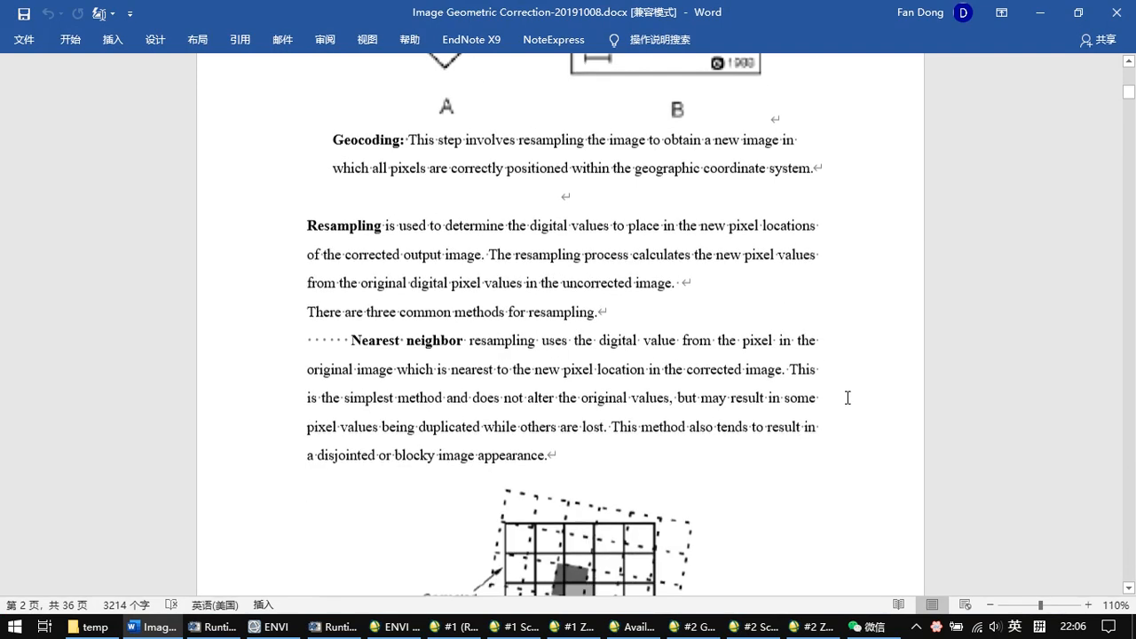
scroll(723, 393, down, 3)
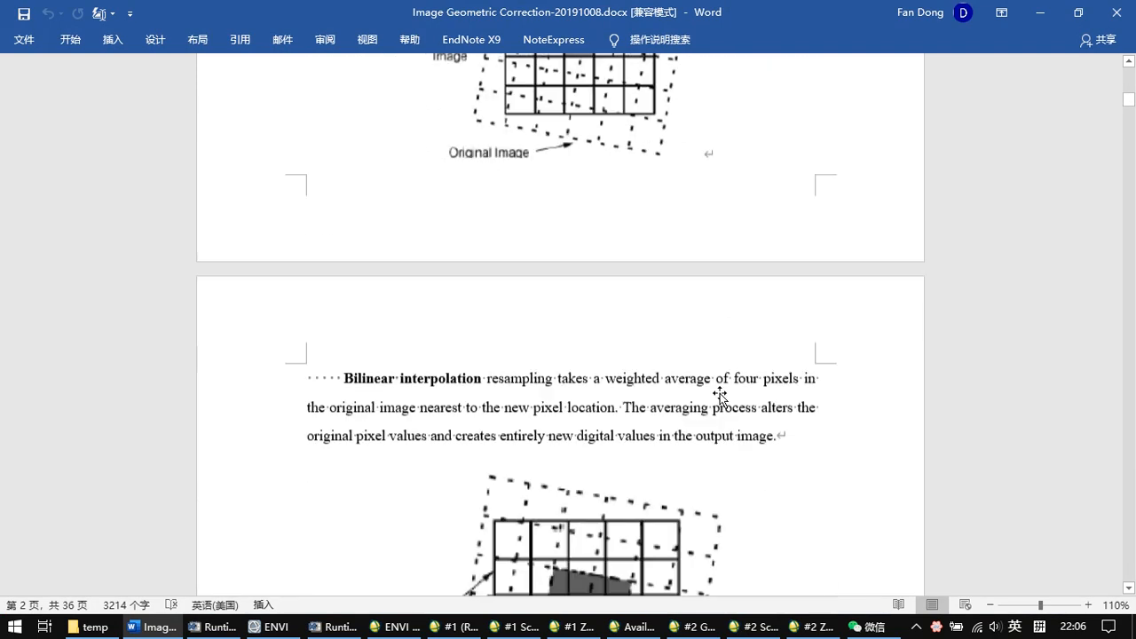
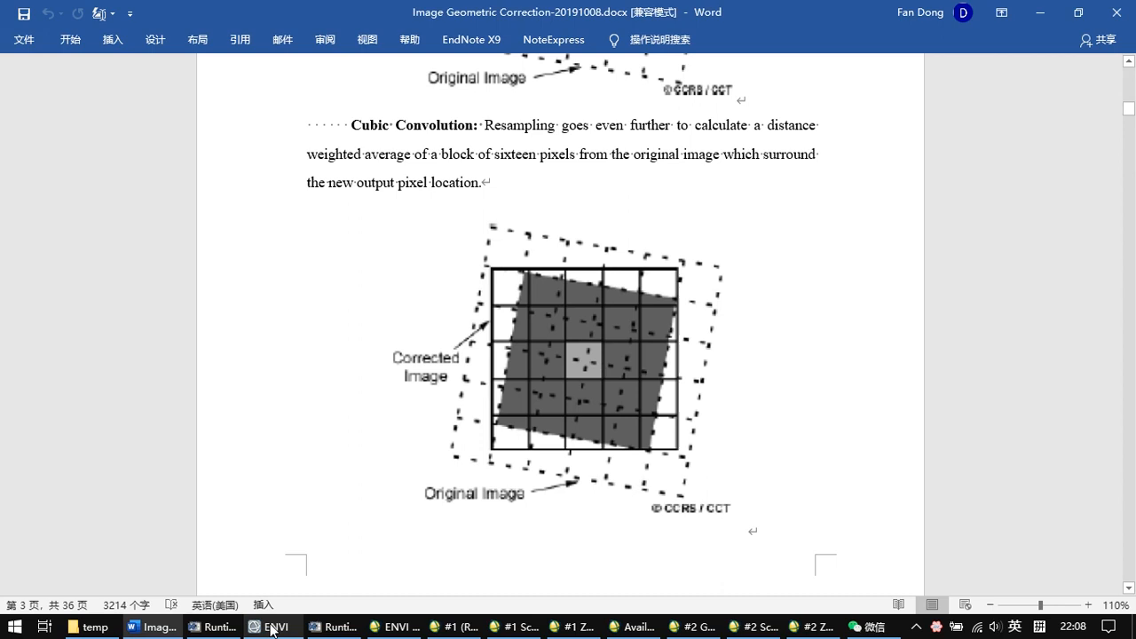
click(1040, 12)
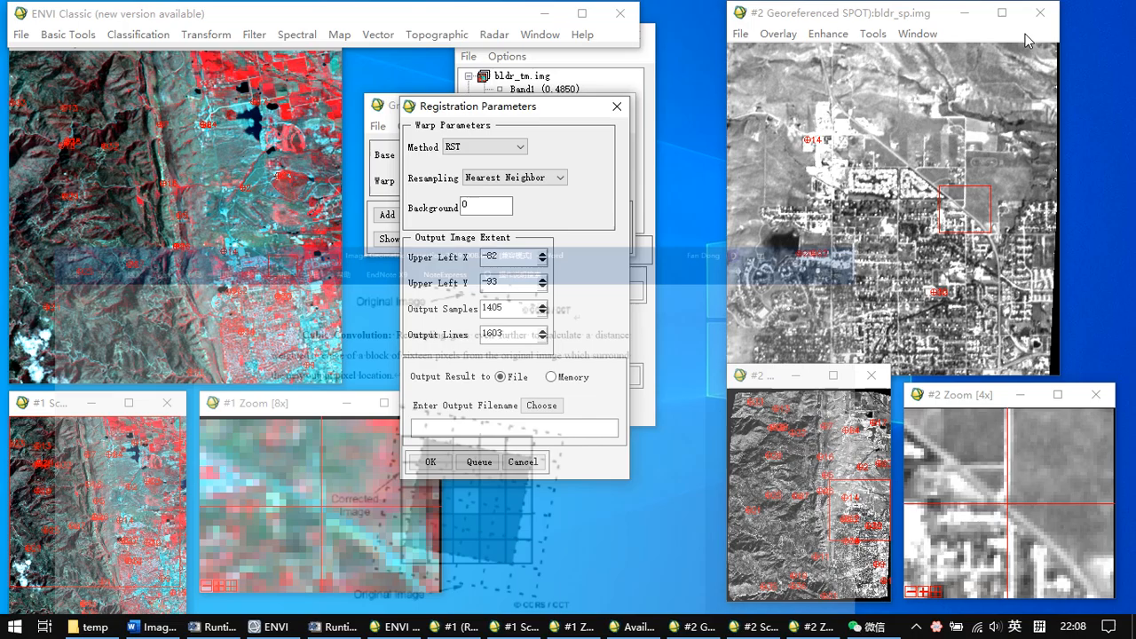
- Set the resampling to Nearest Neighbor with a background value of 0 in the registration parameters
click(502, 178)
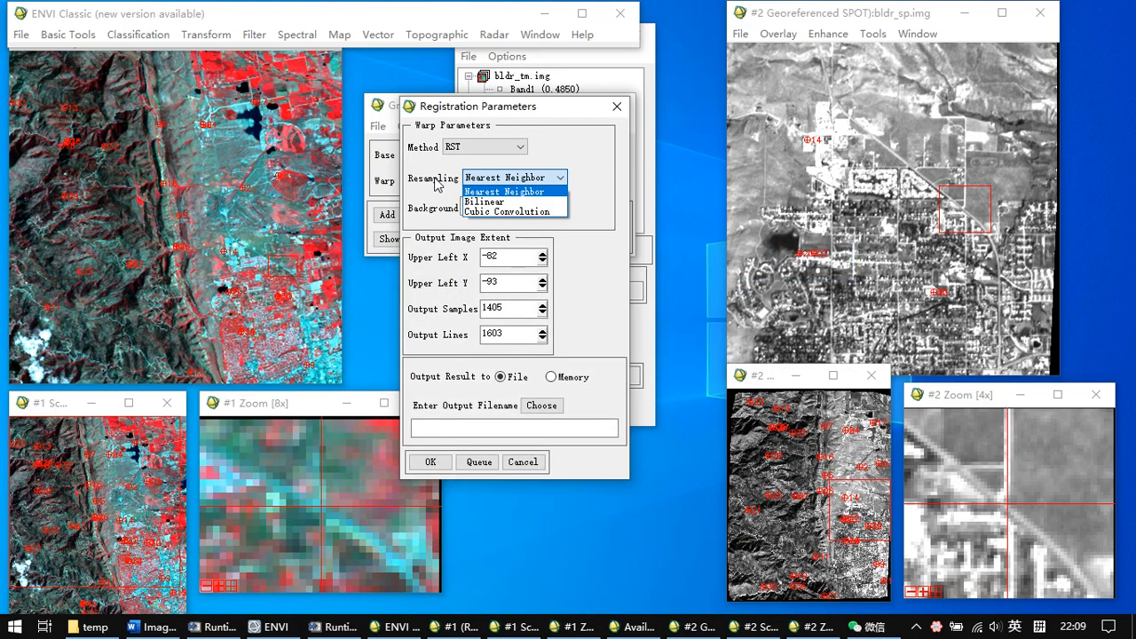
click(497, 192)
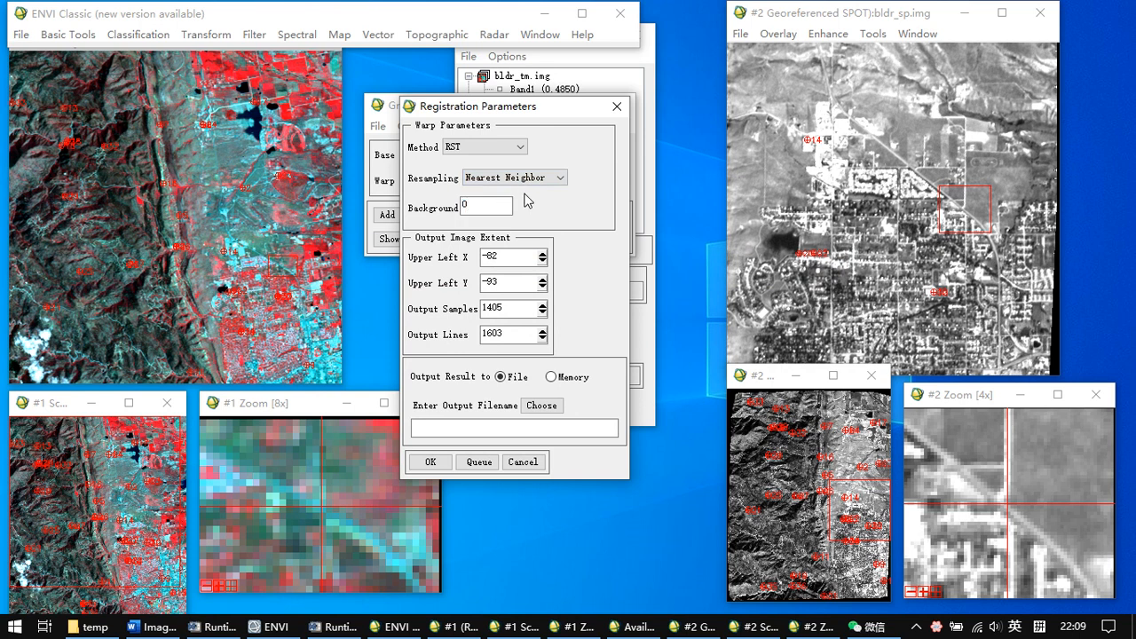
click(489, 205)
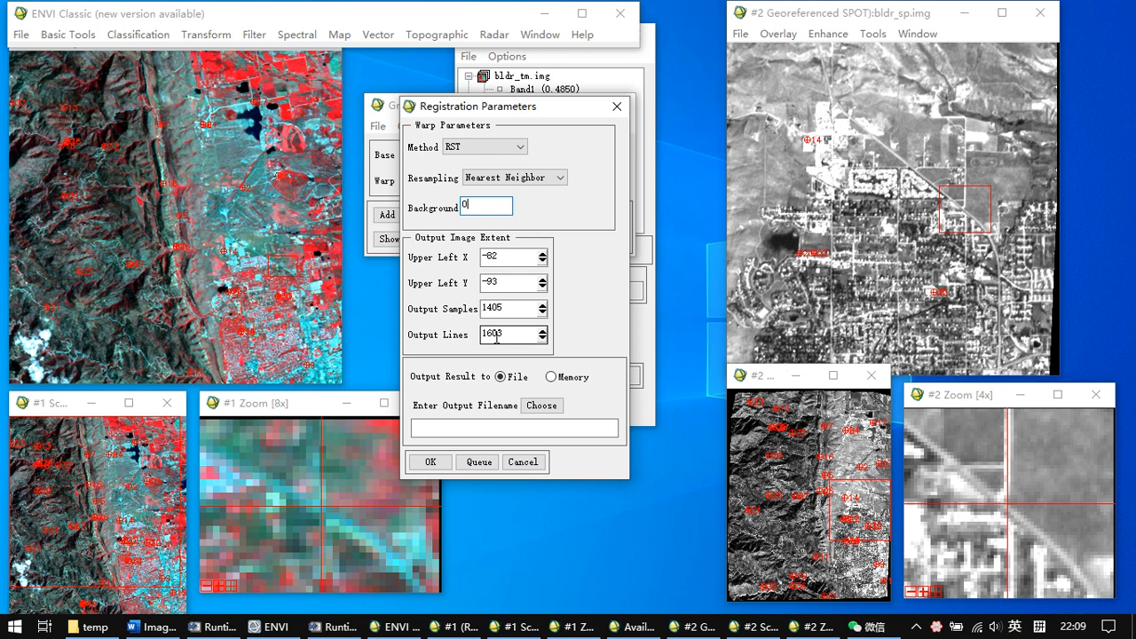
- Set the output filename to warped_tm2.dat in the temp folder, based on the existing warped_tm.dat name
click(552, 406)
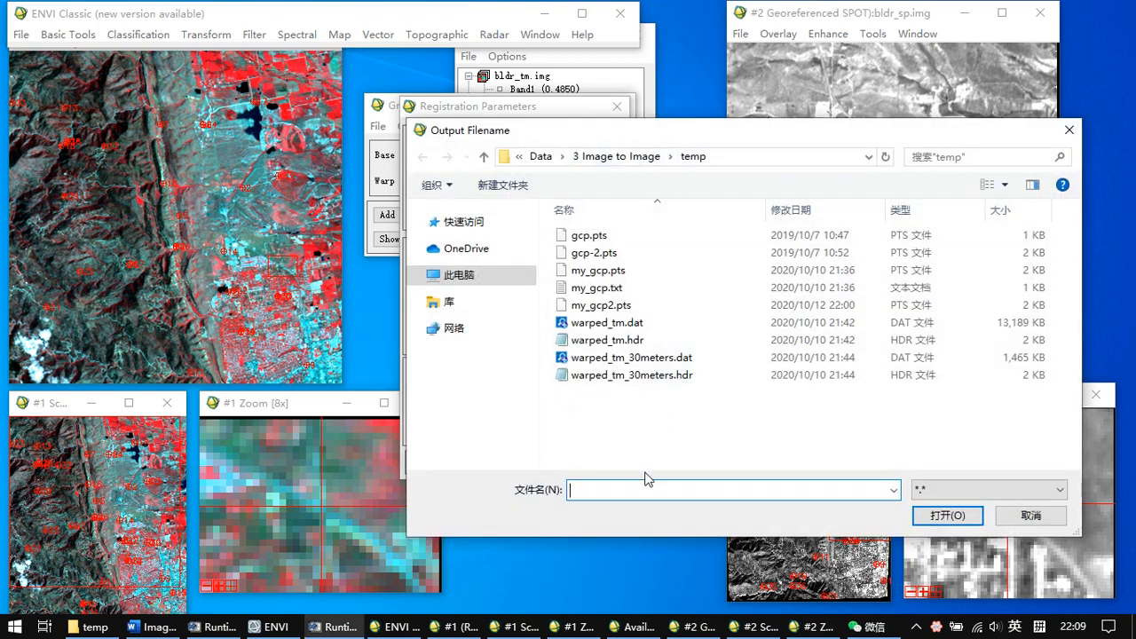
click(635, 323)
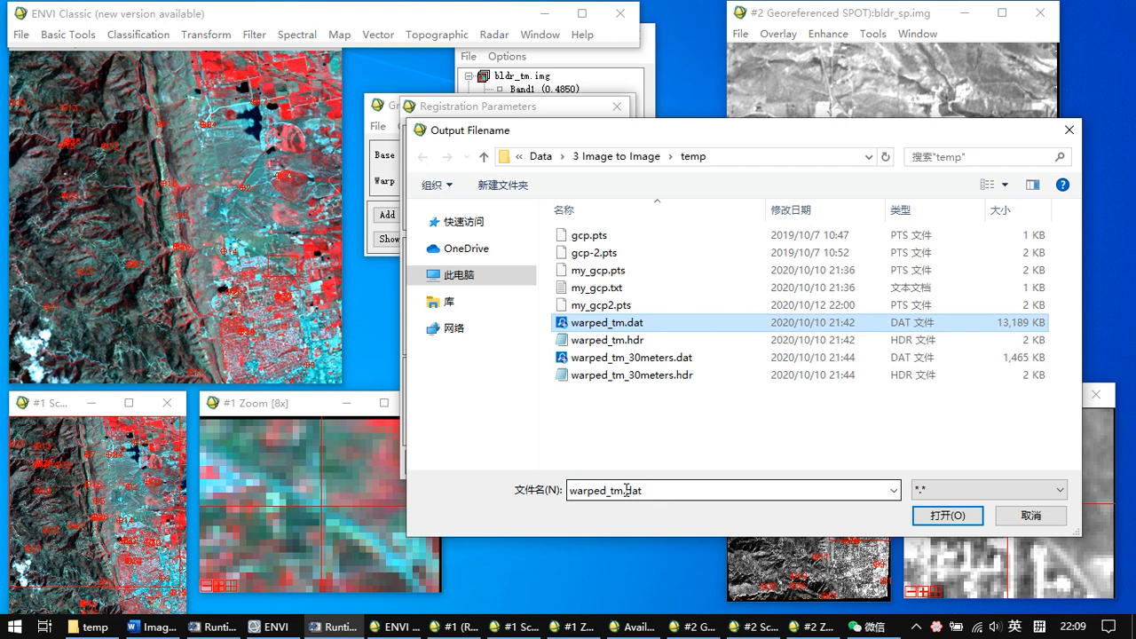
click(626, 490)
click(627, 490)
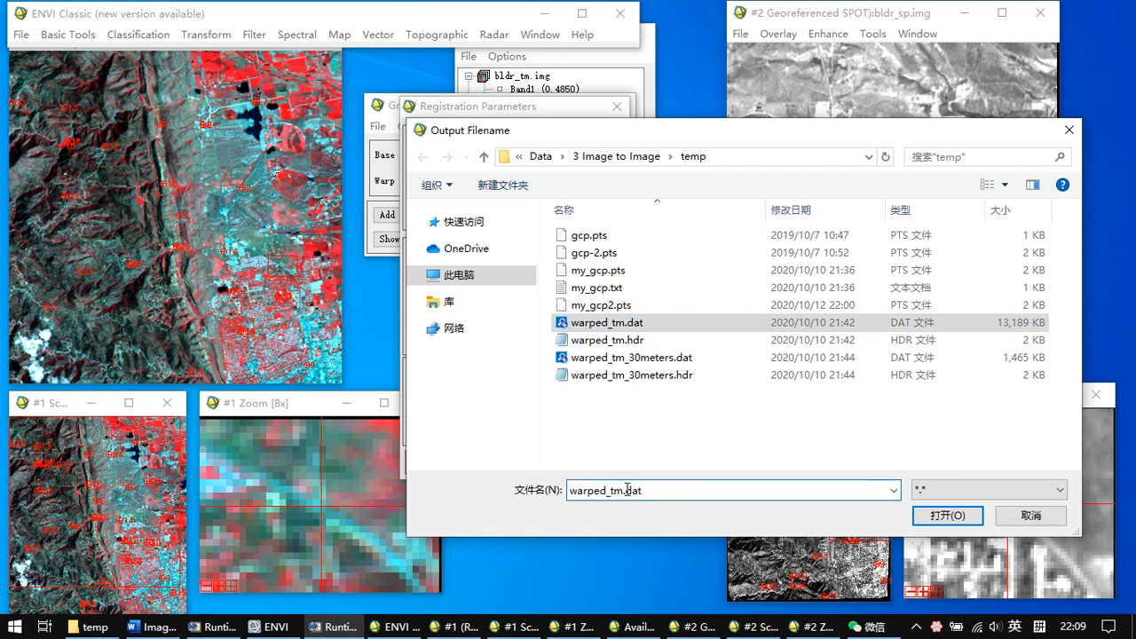
text(_)
key(BackSpace)
key(BackSpace)
text(_)
key(BackSpace)
text(2)
key(Return)
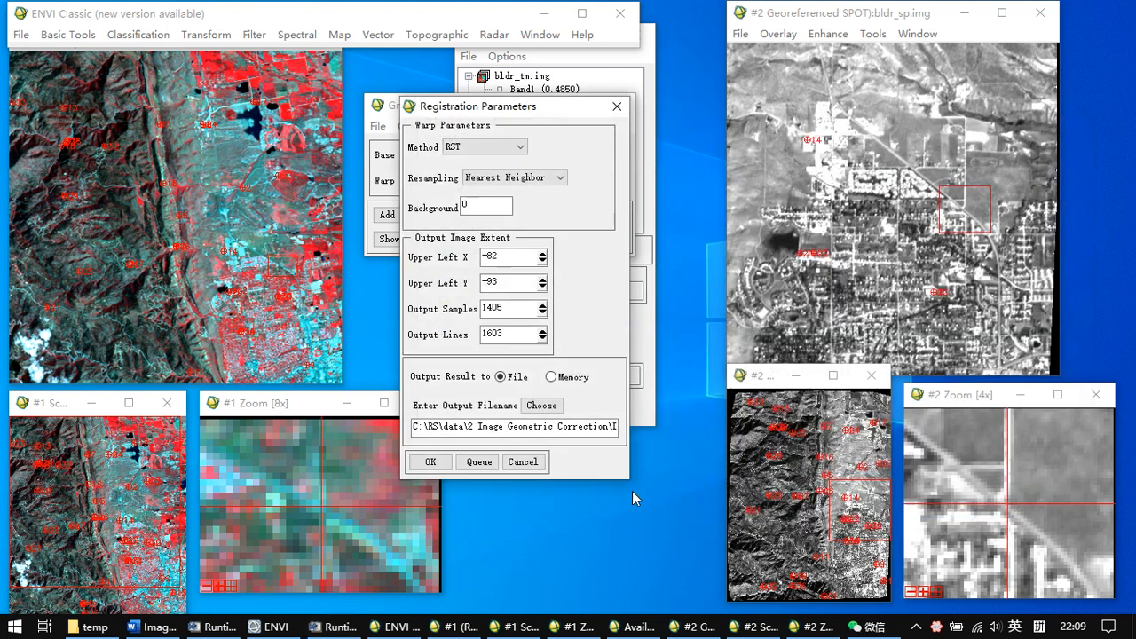
- Run the RST registration and inspect the eastern and central parts of the warped image in display #3
click(431, 462)
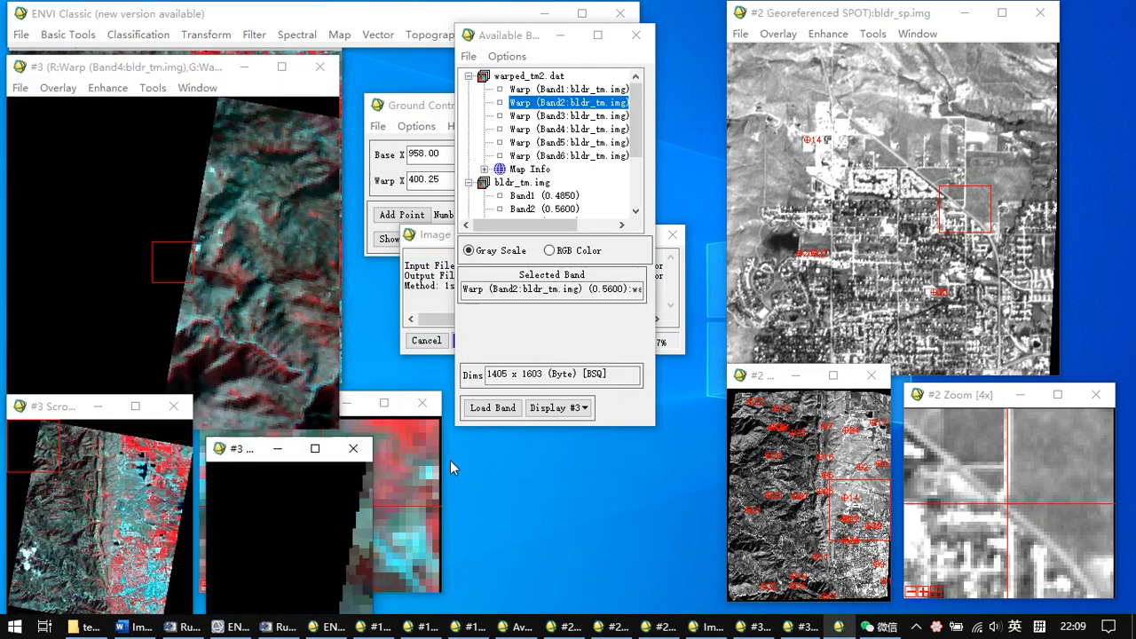
click(145, 475)
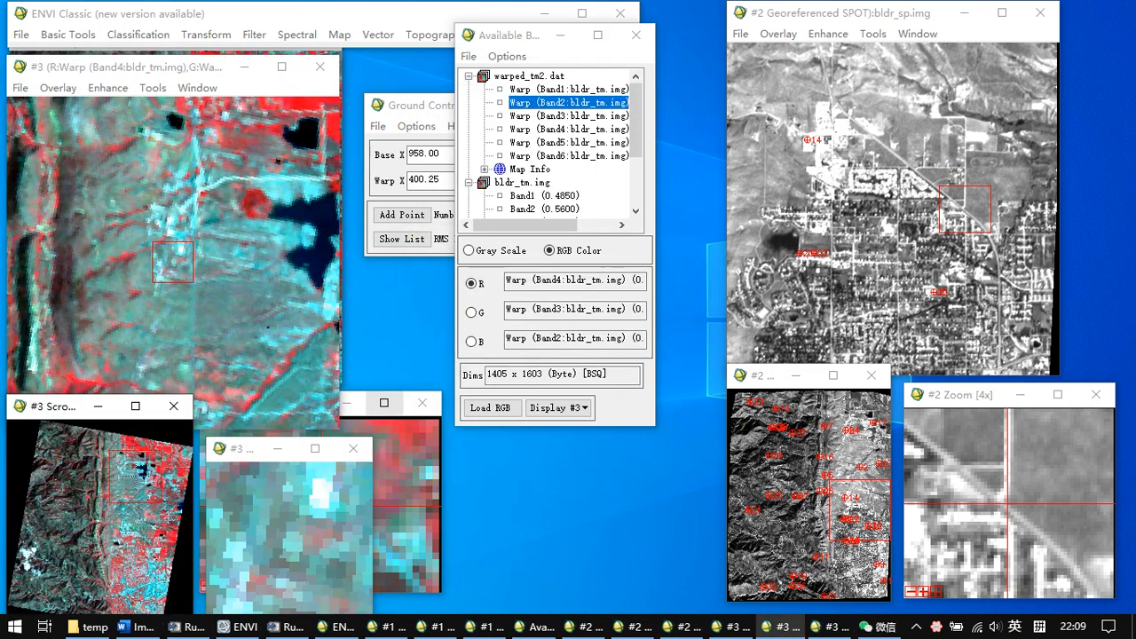
click(102, 472)
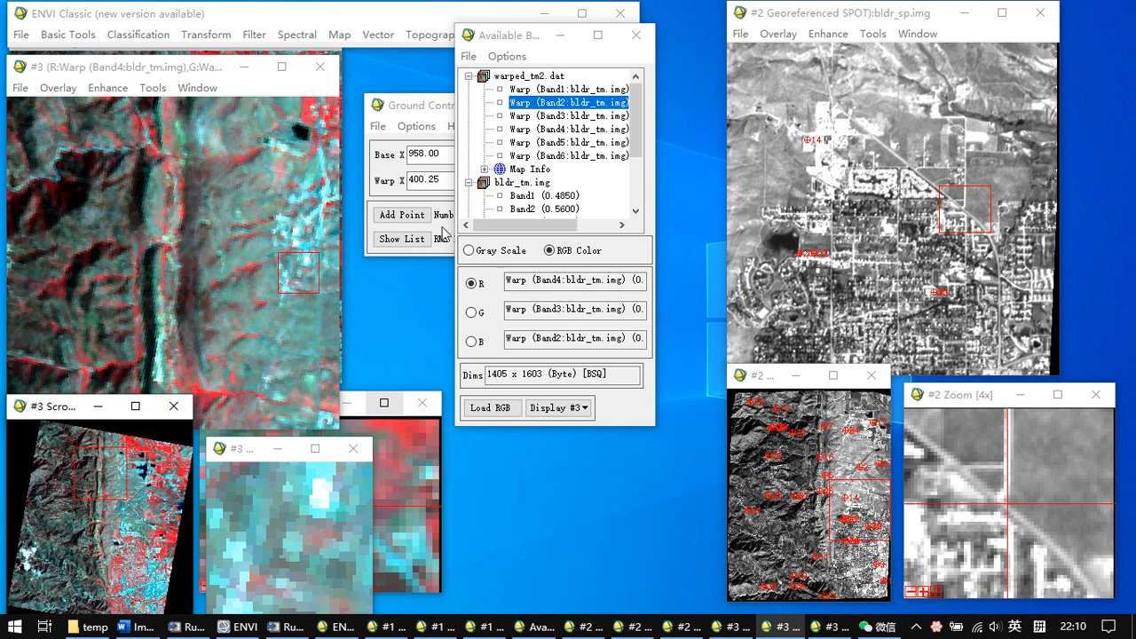
- Start the Warp File (as Image to Map) operation with bldr_tm.img as input, using the full scene and all six bands
click(412, 110)
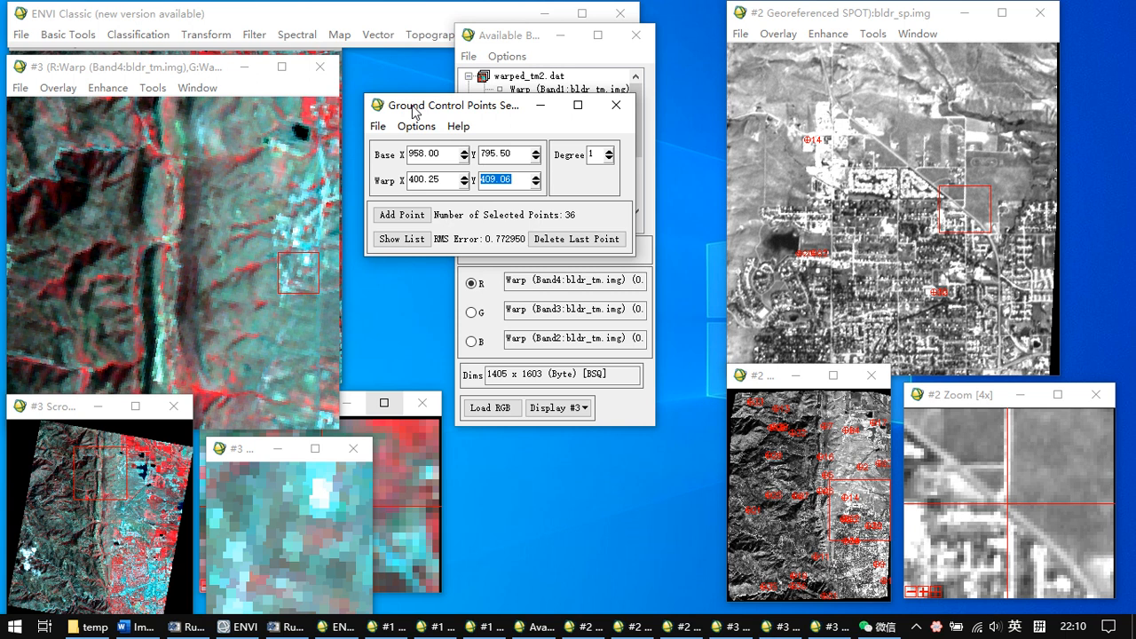
click(426, 129)
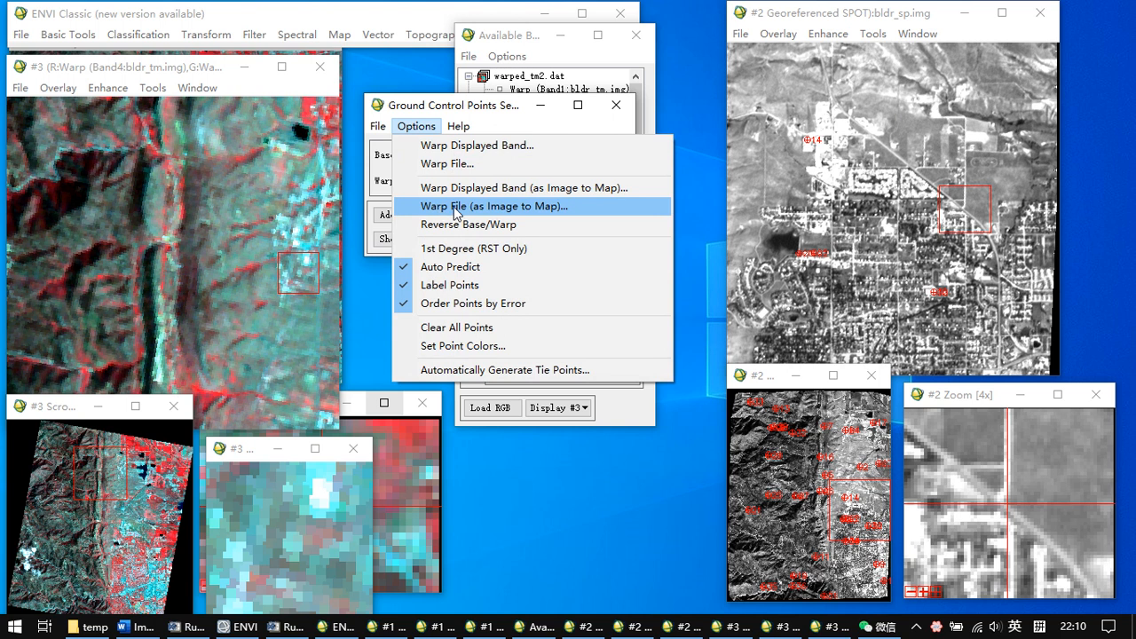
click(533, 213)
drag(386, 118, 514, 149)
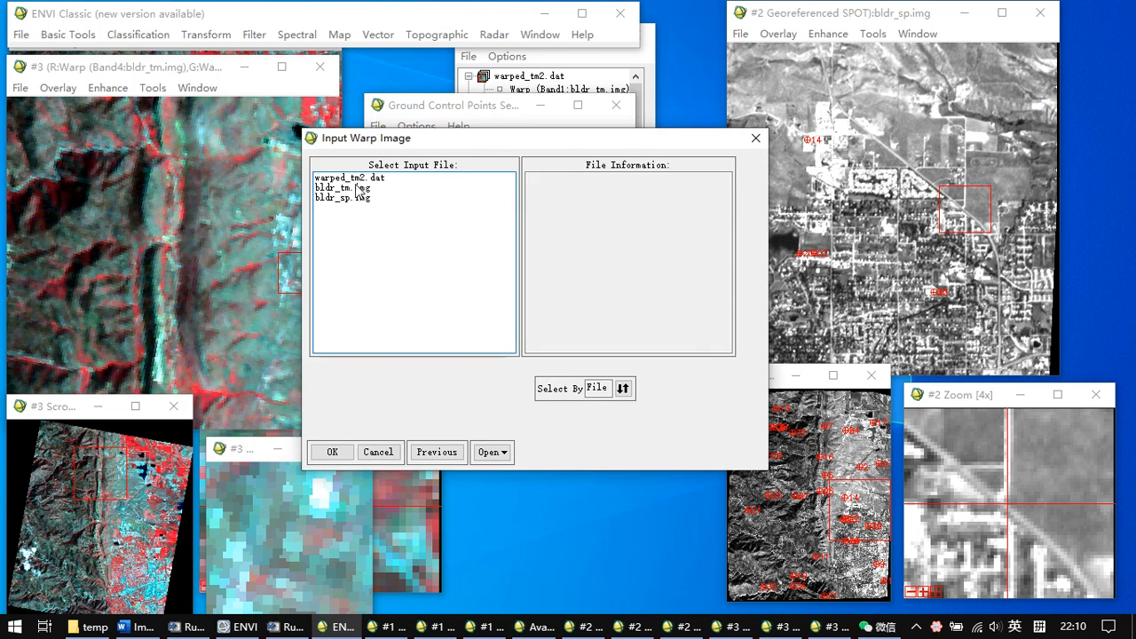
click(350, 189)
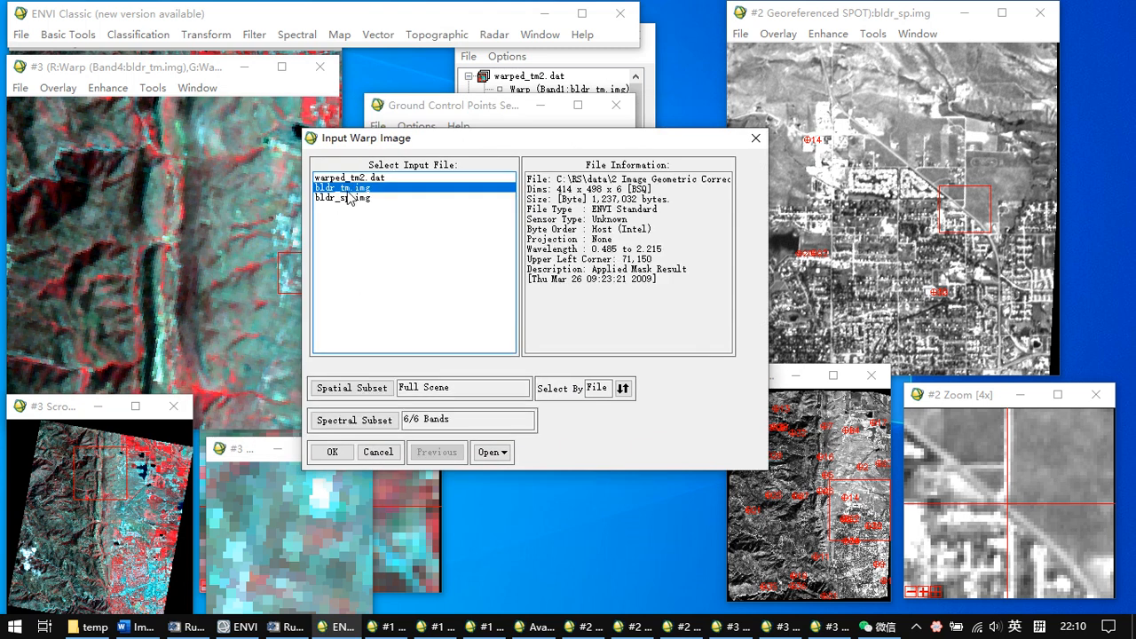
click(329, 454)
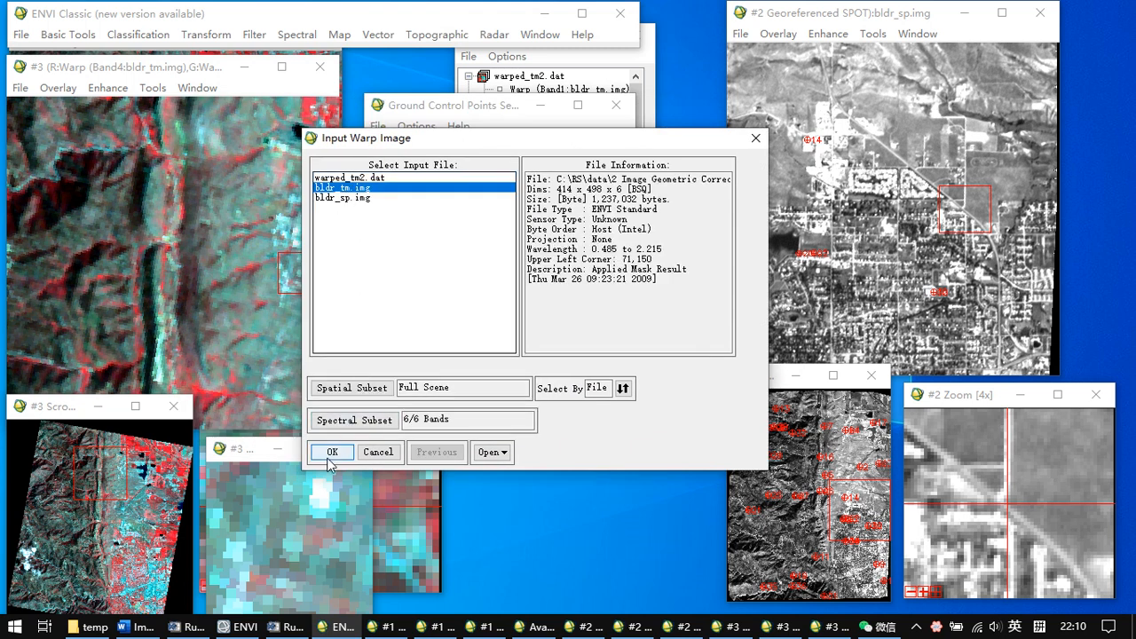
- Set the X and Y pixel sizes of the output map to 30 meters and update the output dimensions
drag(497, 112, 649, 109)
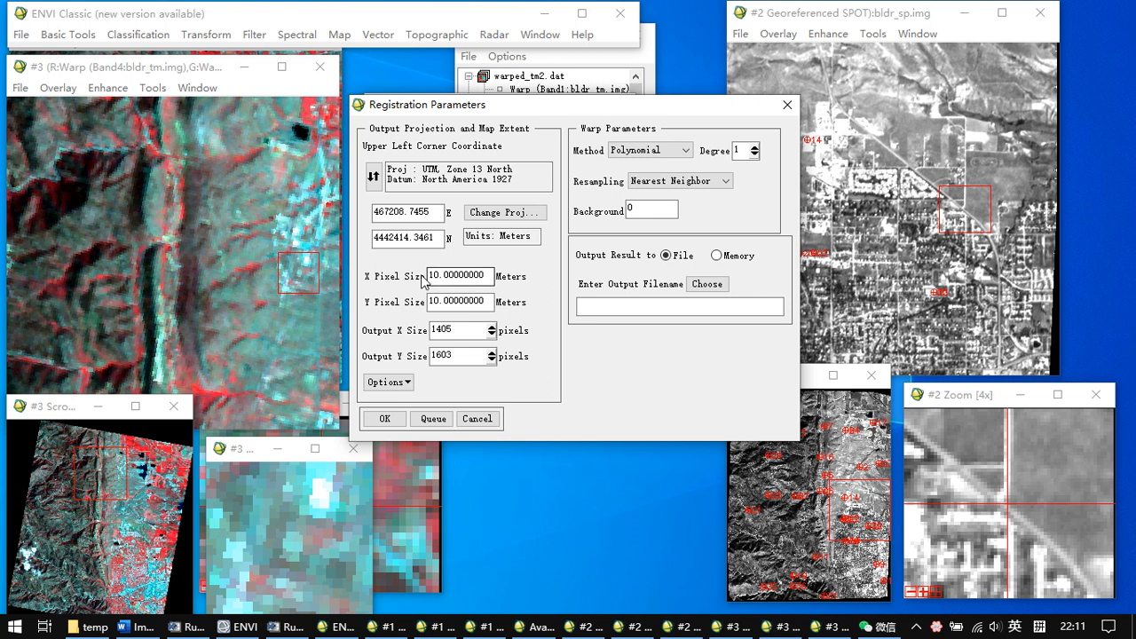
mouse_move(551, 105)
mouse_down()
mouse_move(597, 153)
mouse_move(554, 104)
mouse_up()
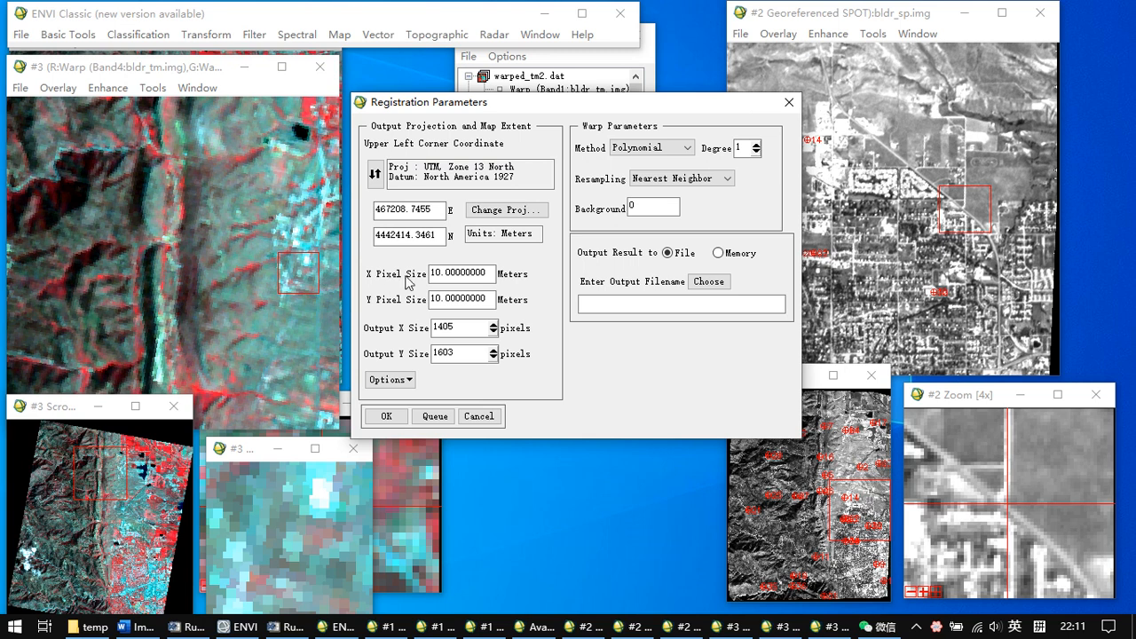
drag(438, 272, 421, 273)
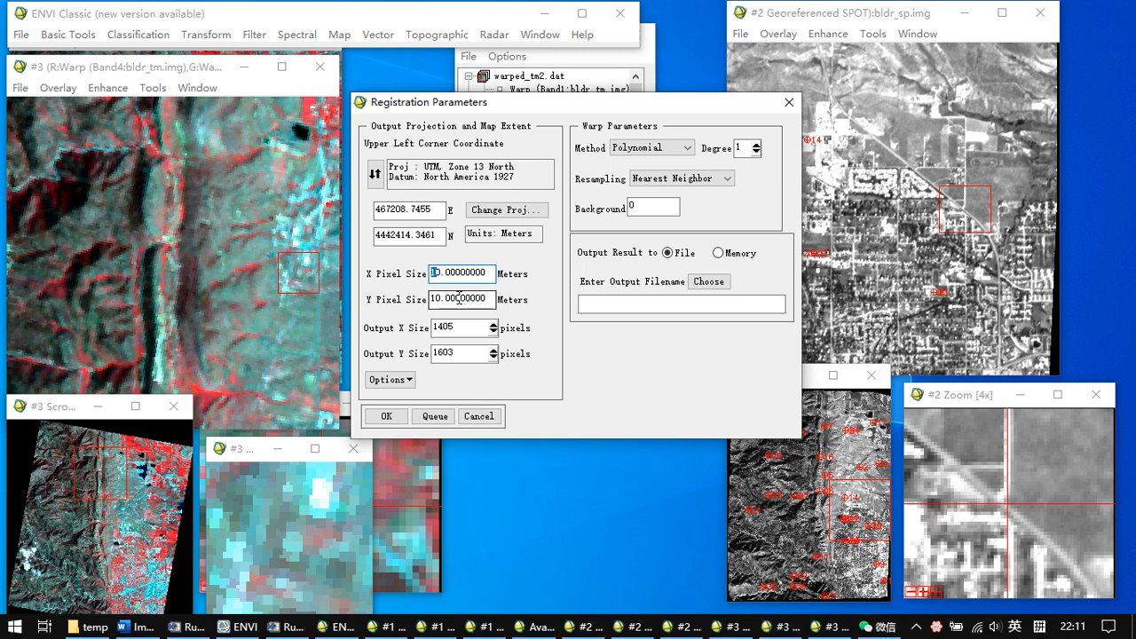
text(3)
drag(437, 299, 425, 304)
text(3)
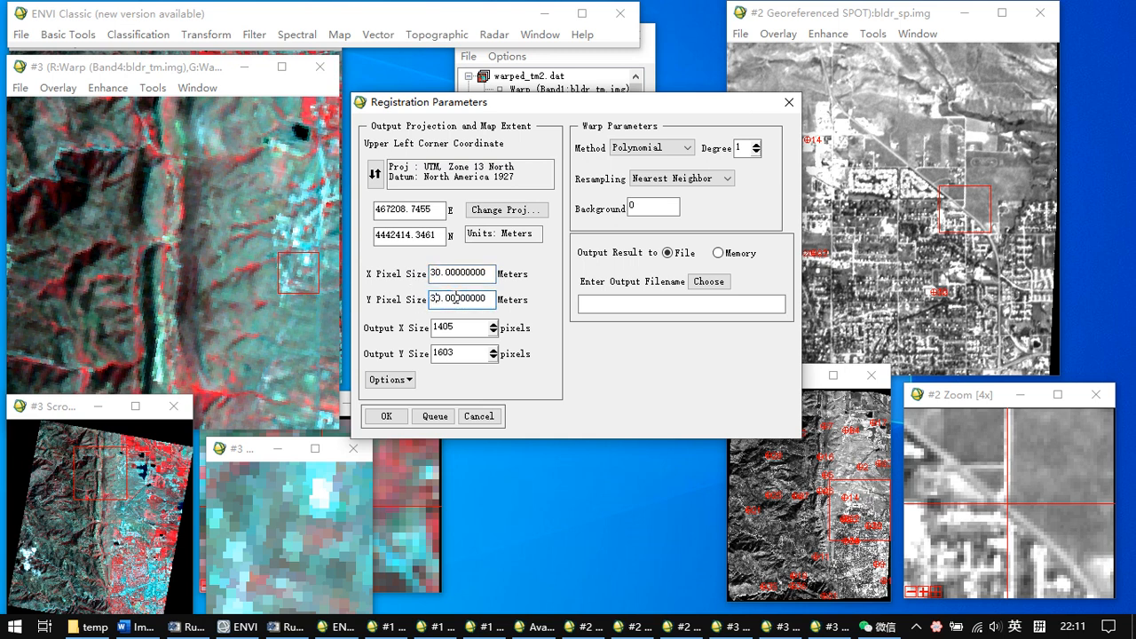
click(476, 273)
key(Tab)
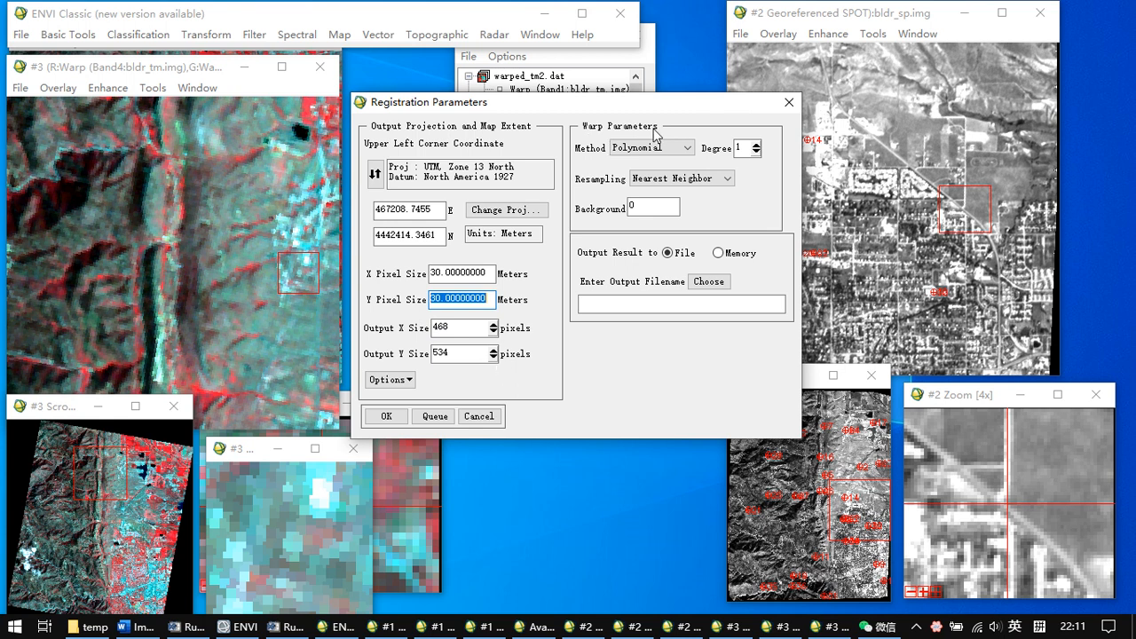
- Set the warp method to Polynomial with degree 3, keeping Nearest Neighbor resampling and a background of 0
click(672, 149)
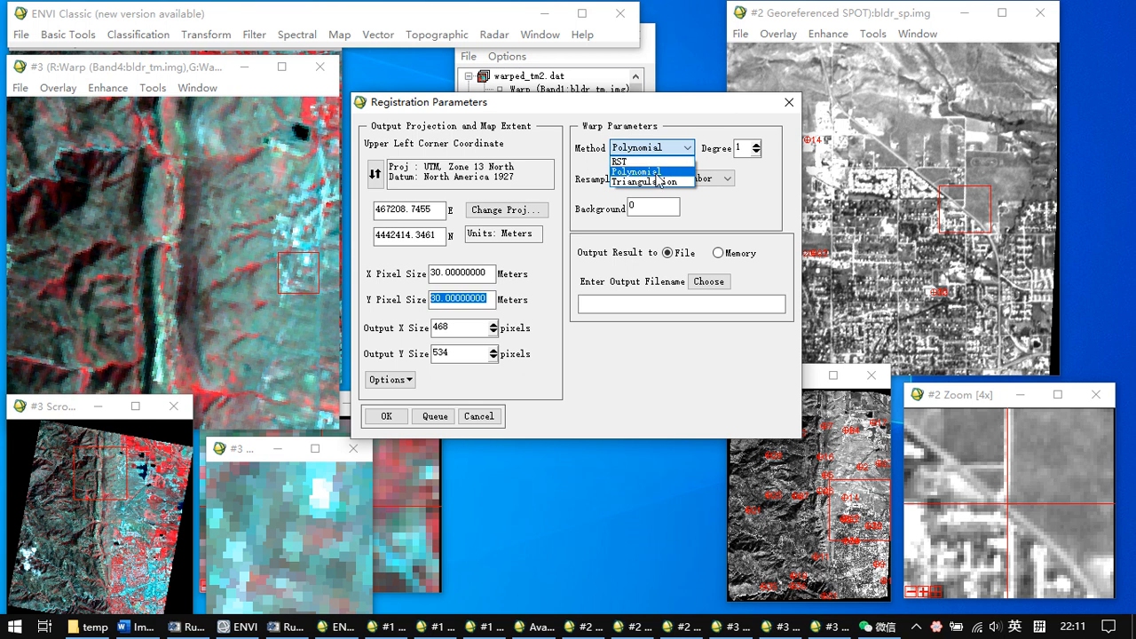
click(658, 173)
click(756, 143)
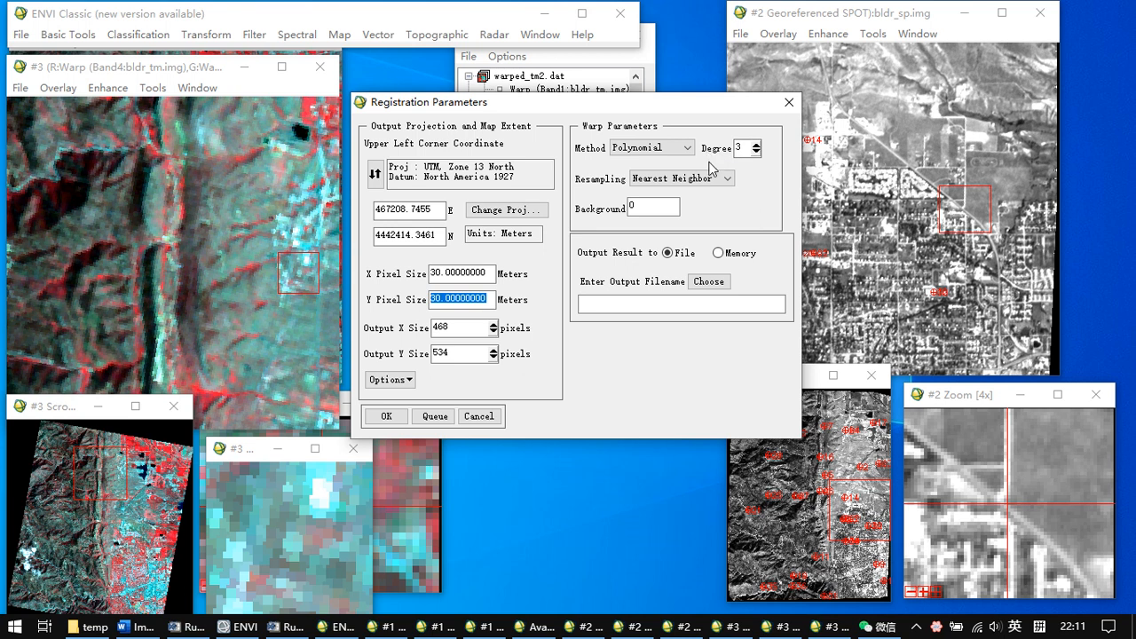
click(654, 178)
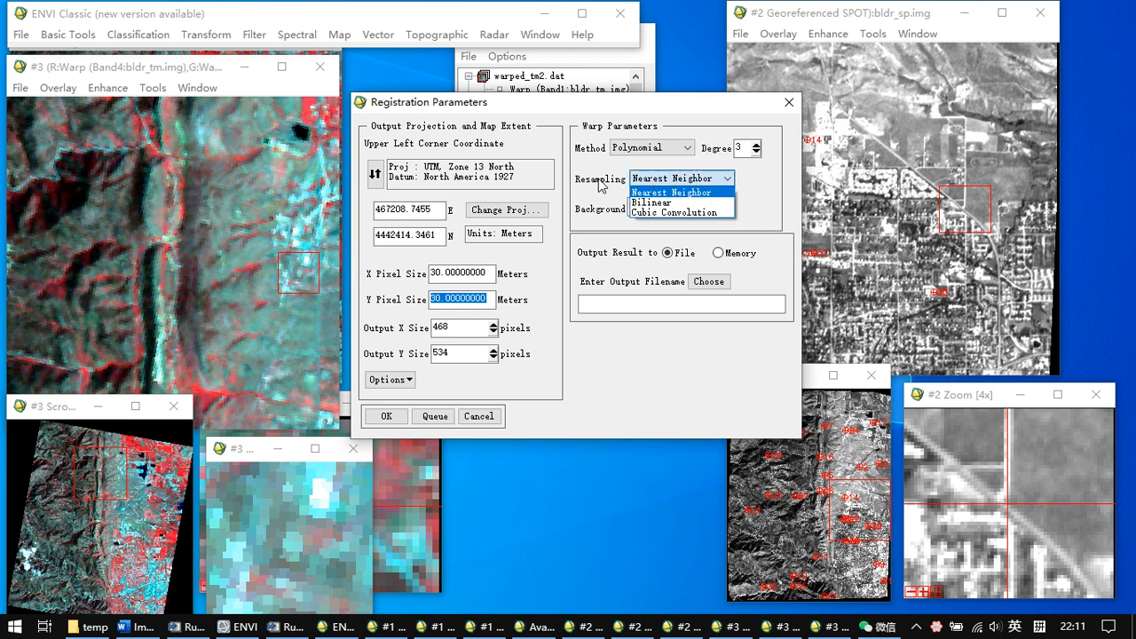
click(661, 192)
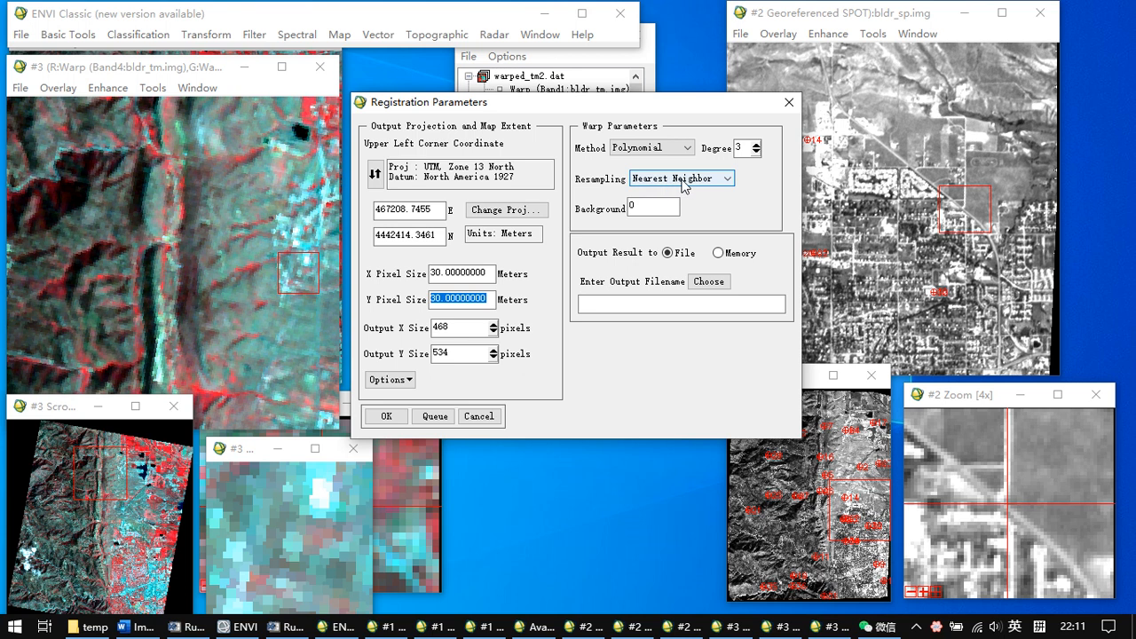
click(633, 207)
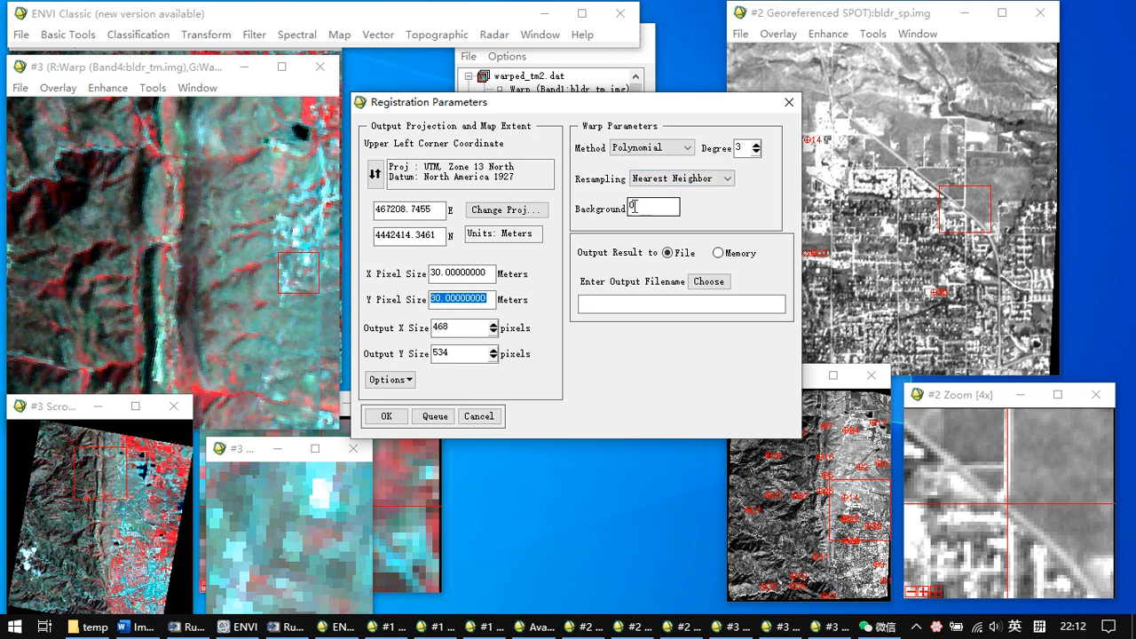
key(BackSpace)
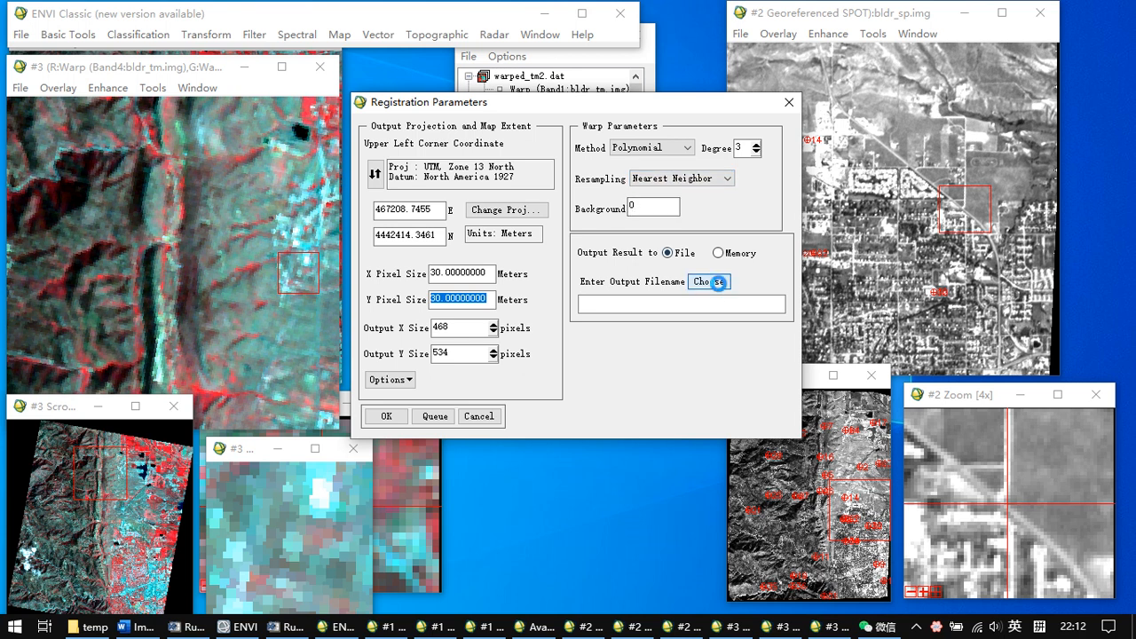
- Set the output filename to warped_tm_30meters2.dat in the temp folder, based on the existing warped_tm_30meters.dat name
click(715, 282)
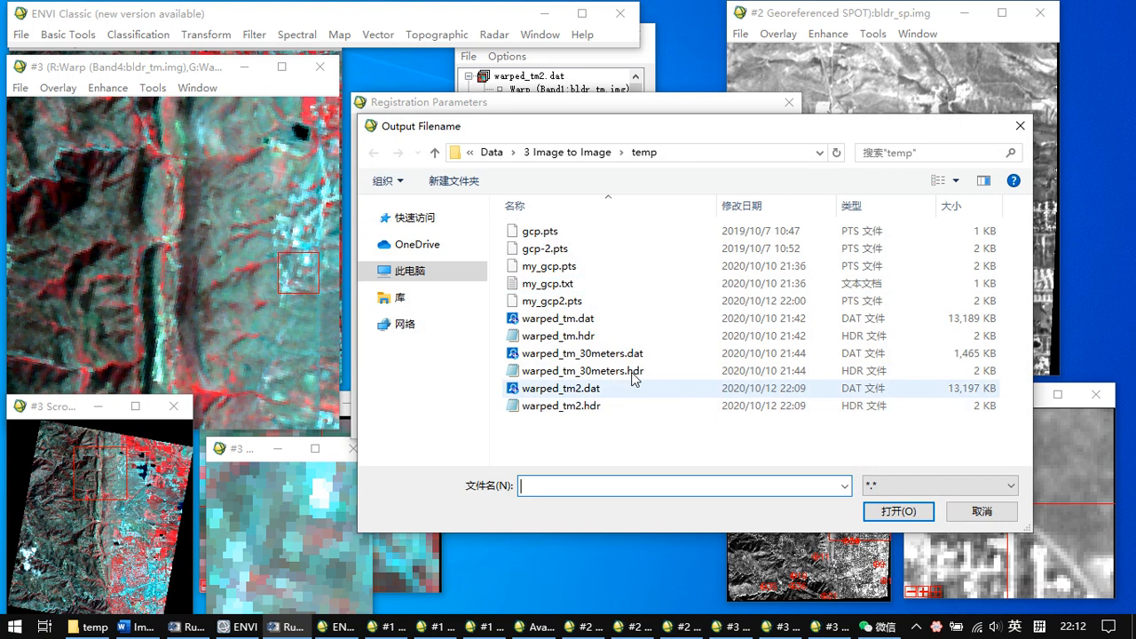
click(601, 359)
click(623, 486)
click(623, 486)
click(624, 487)
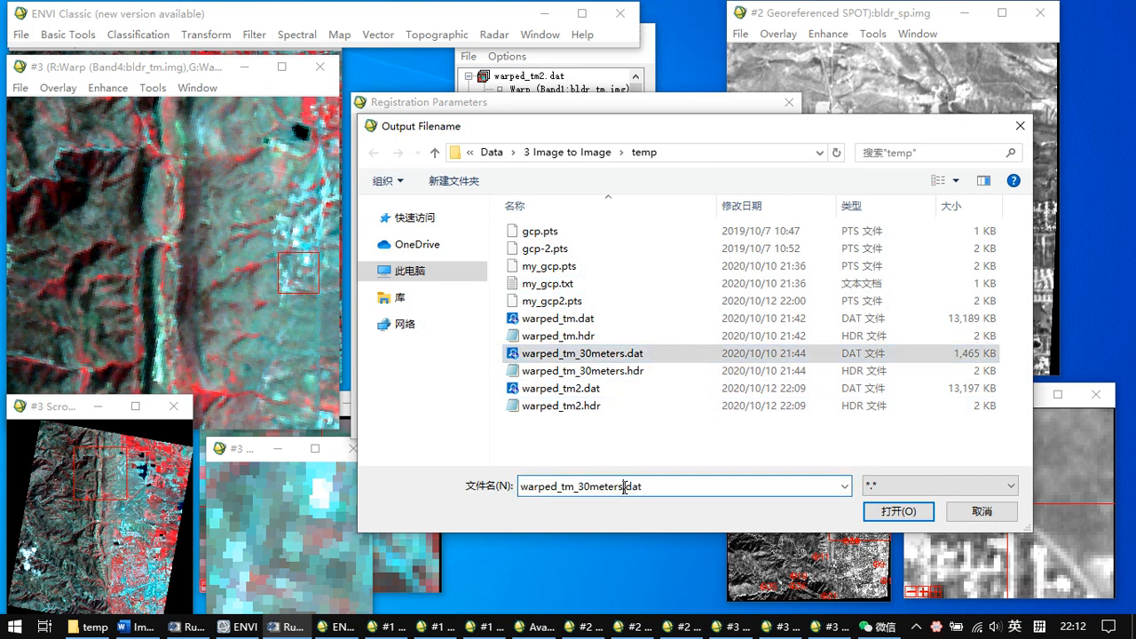
text(2)
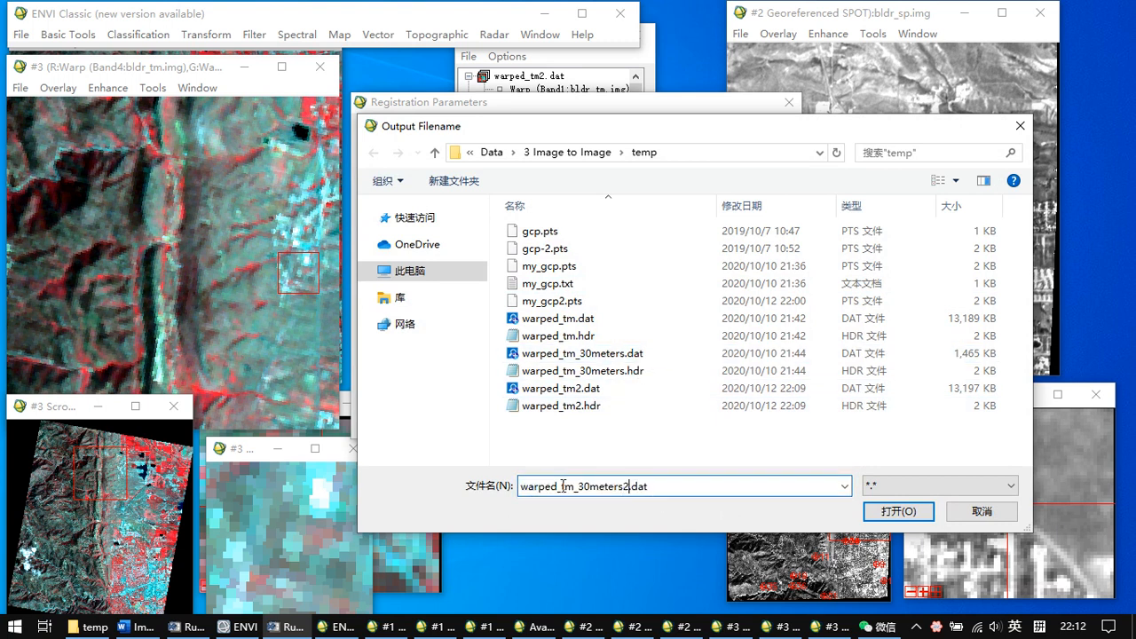
click(896, 510)
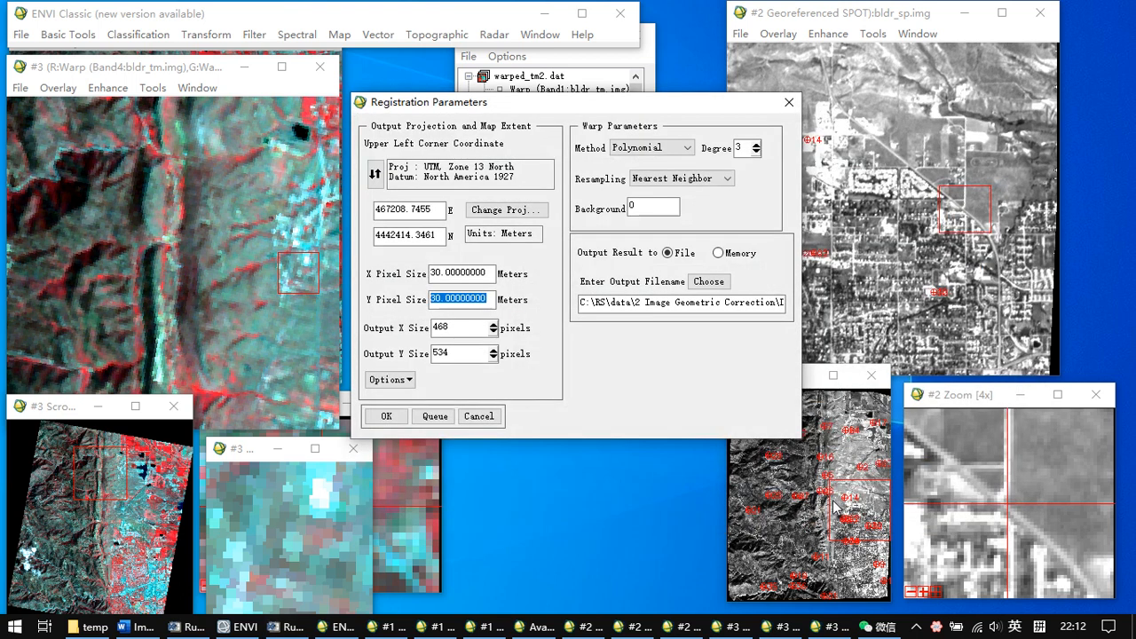
- Run the polynomial image-to-map registration and move the resulting display #4 over the SPOT display #2
click(400, 421)
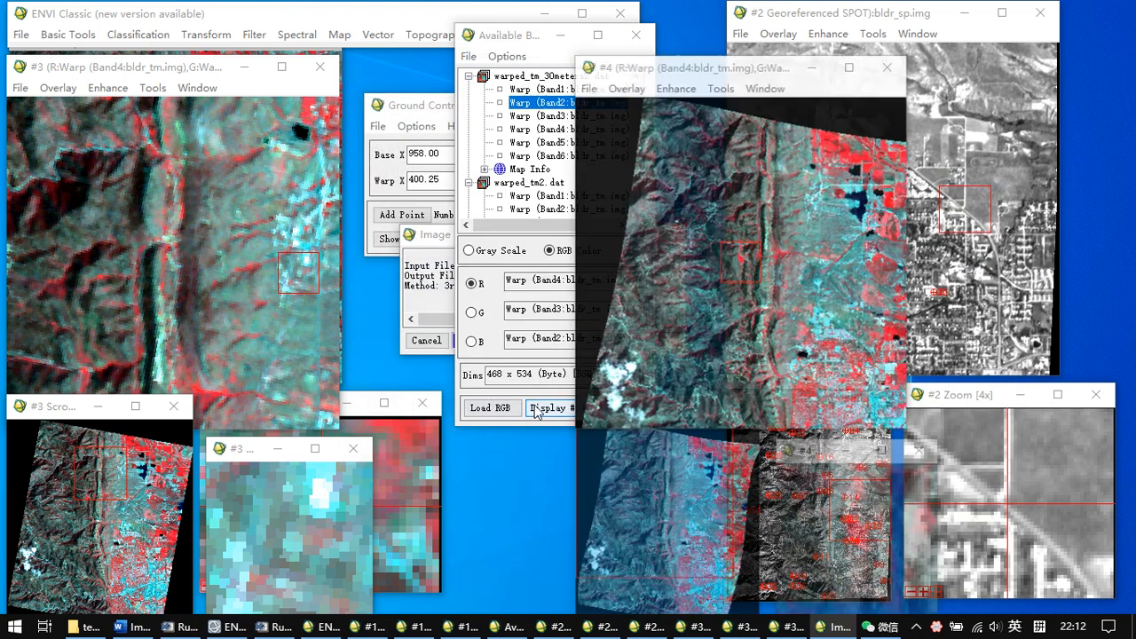
drag(735, 71, 748, 20)
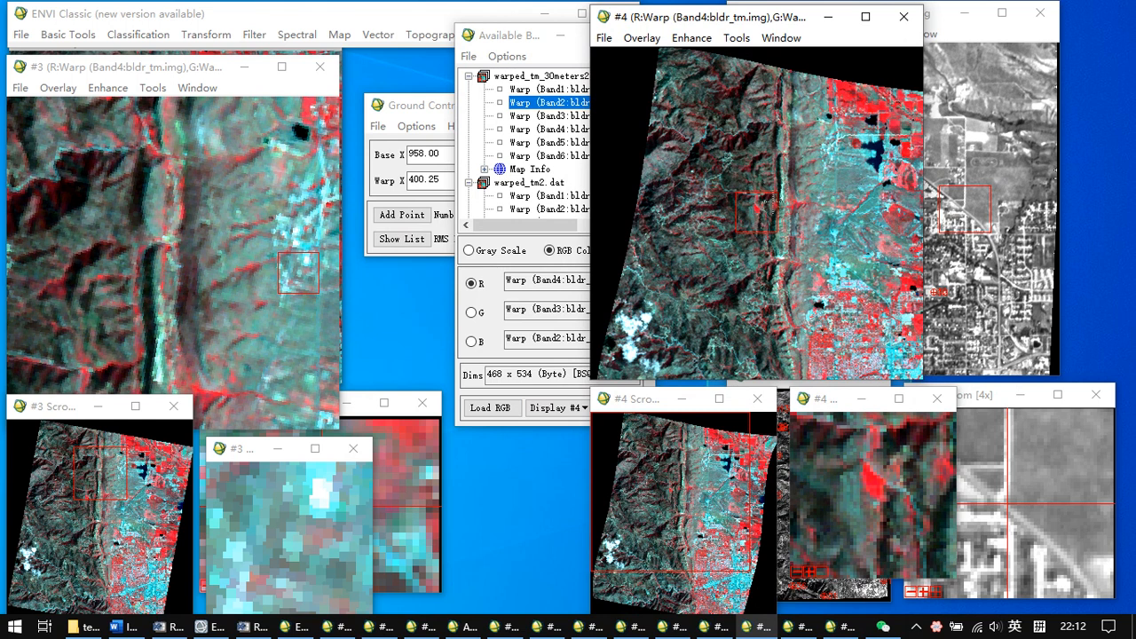
drag(736, 27, 924, 27)
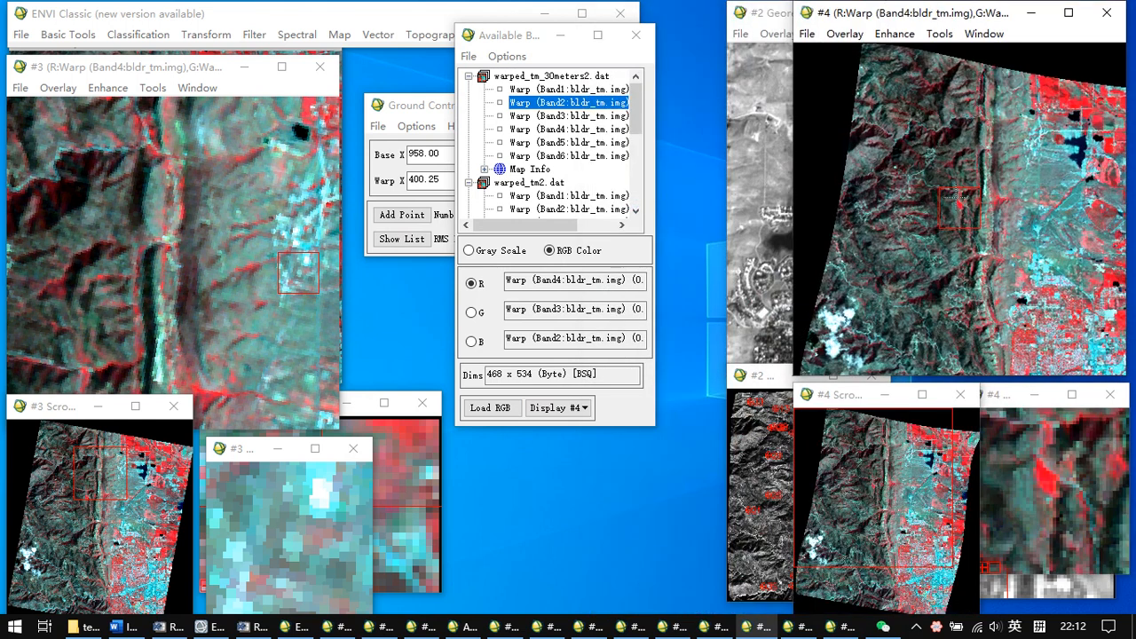
- Review the warp options for the ground control points, and bring SPOT display #2 in front of display #4
click(427, 106)
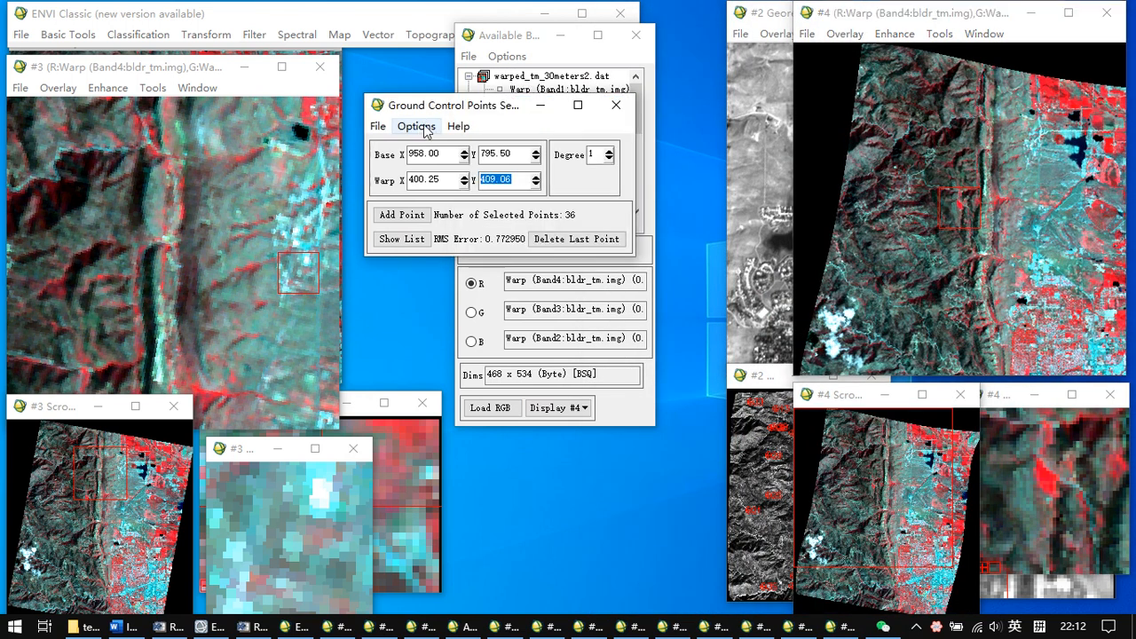
click(421, 130)
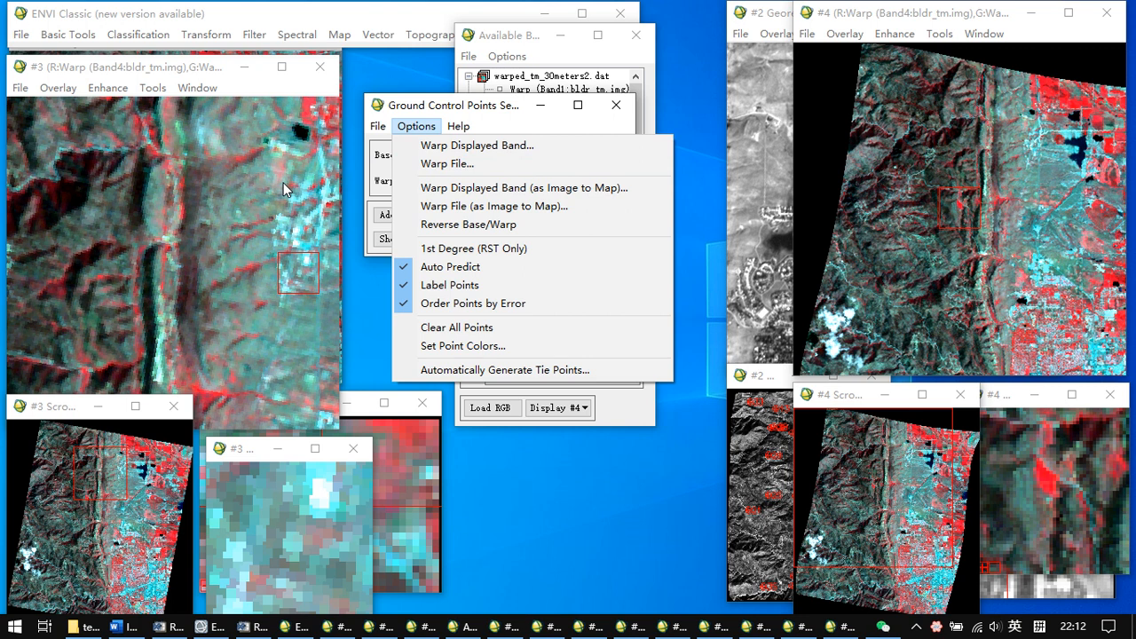
click(757, 16)
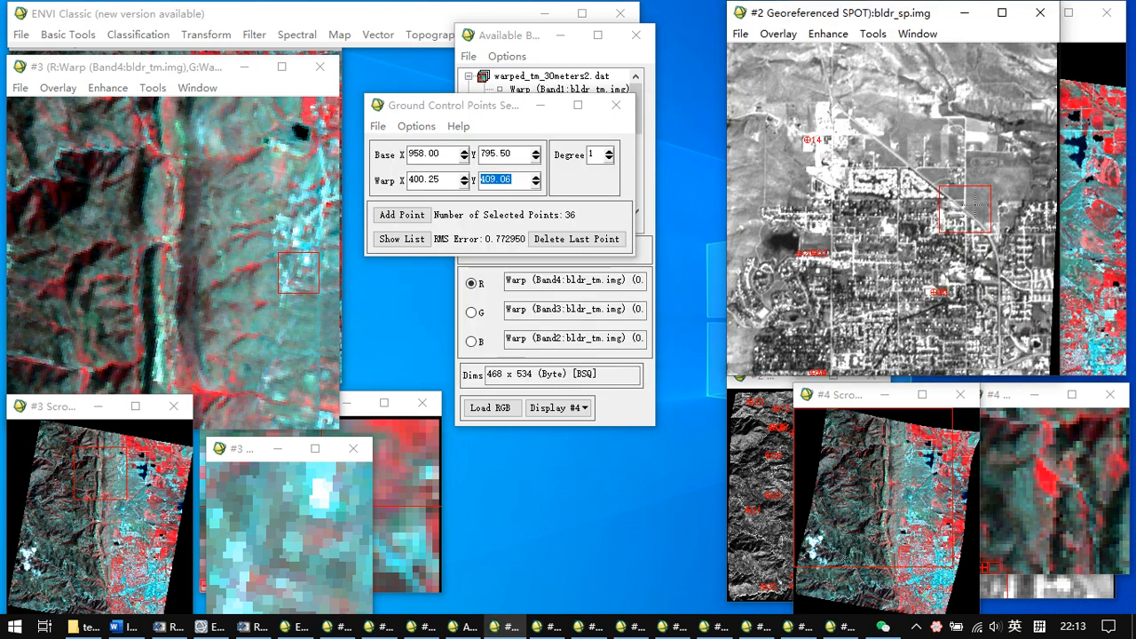
drag(907, 15, 886, 16)
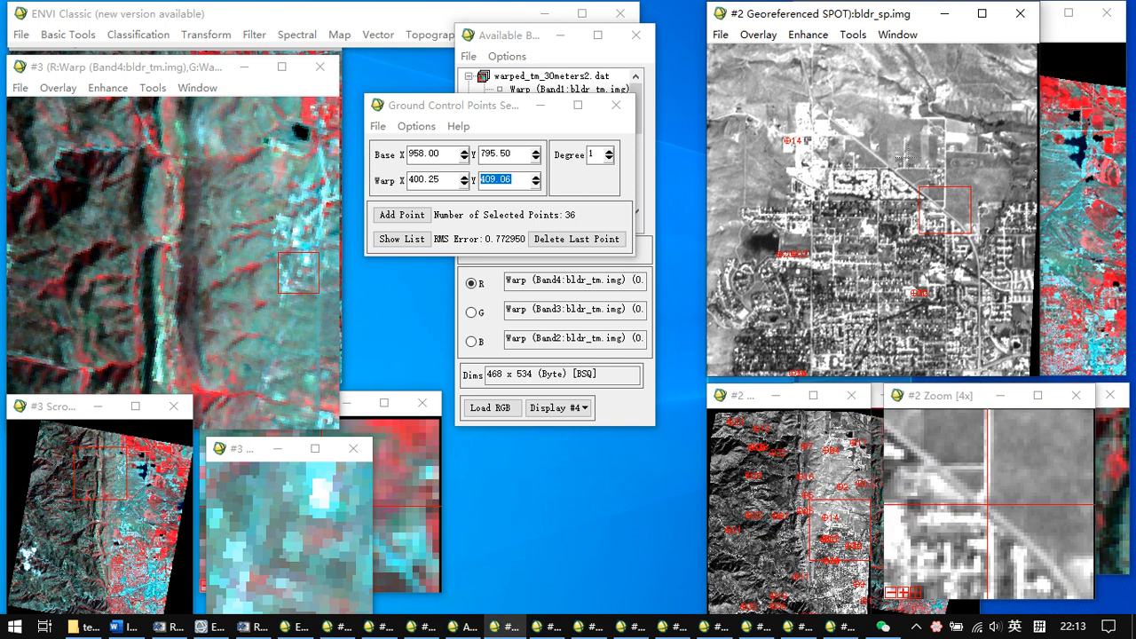
- Compare the map information and pixel sizes of warped_tm_30meters2.dat and warped_tm2.dat in an enlarged Available Bands List
click(535, 108)
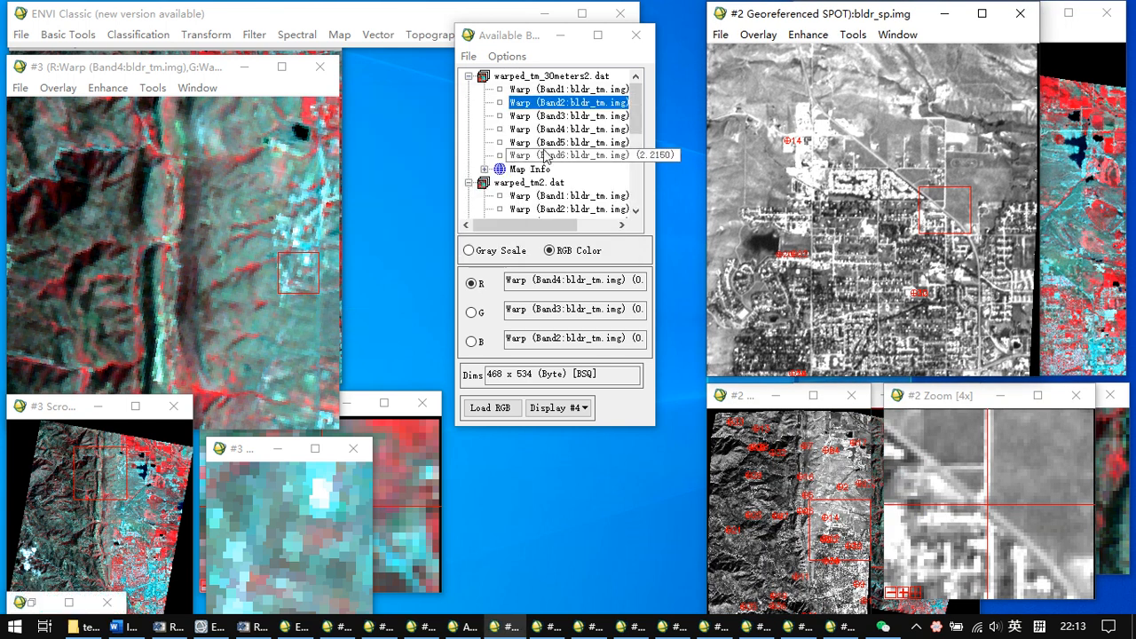
click(559, 424)
drag(559, 425, 571, 575)
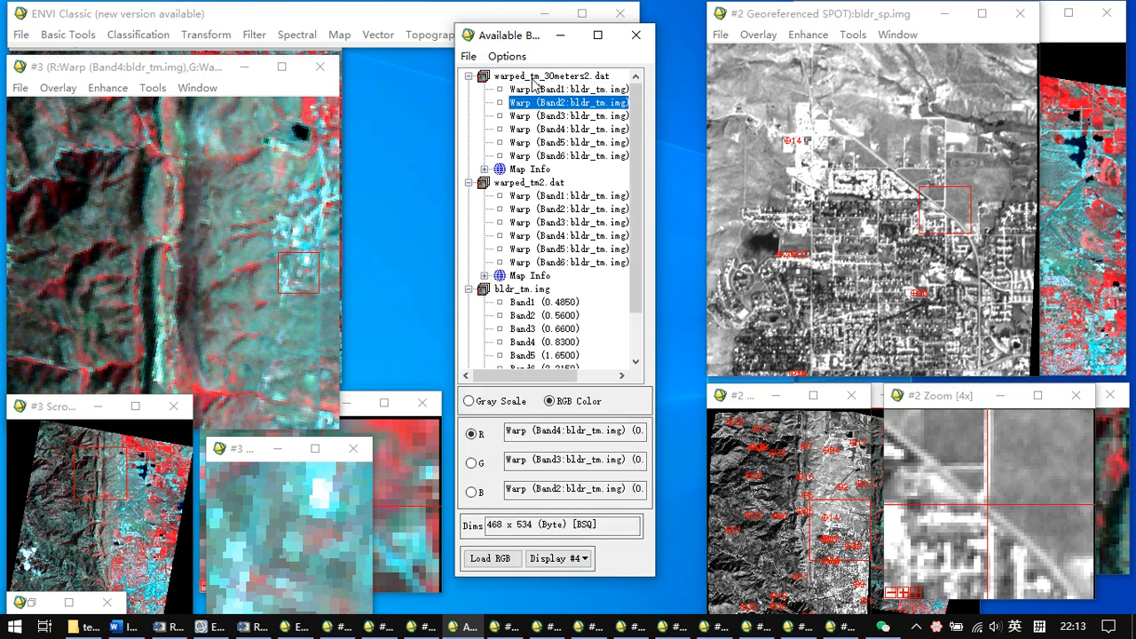
click(524, 169)
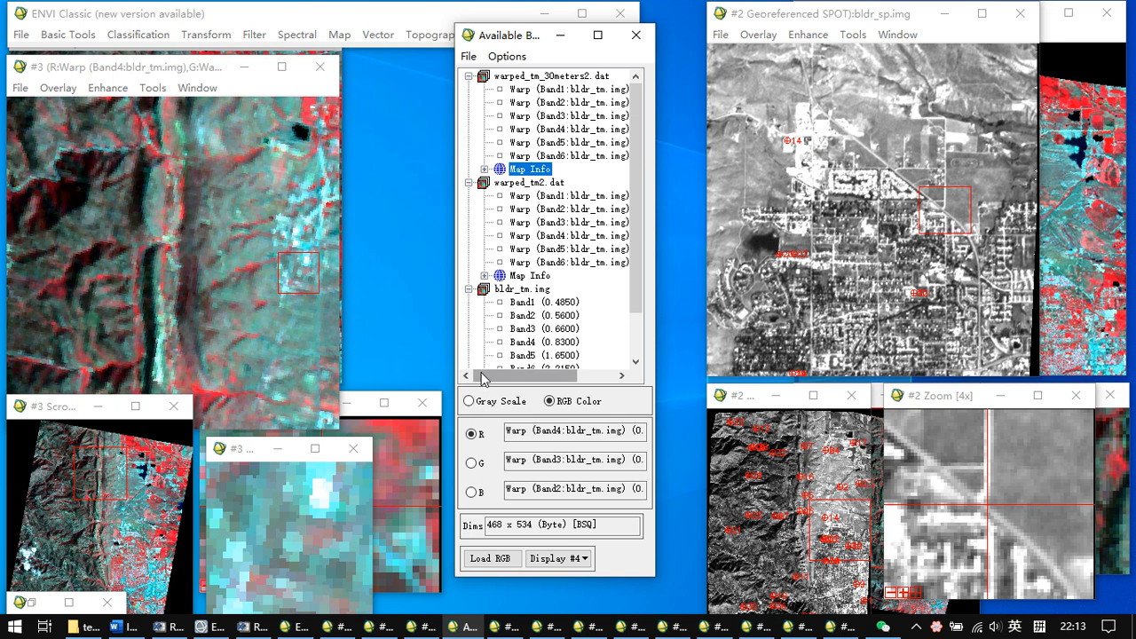
click(484, 169)
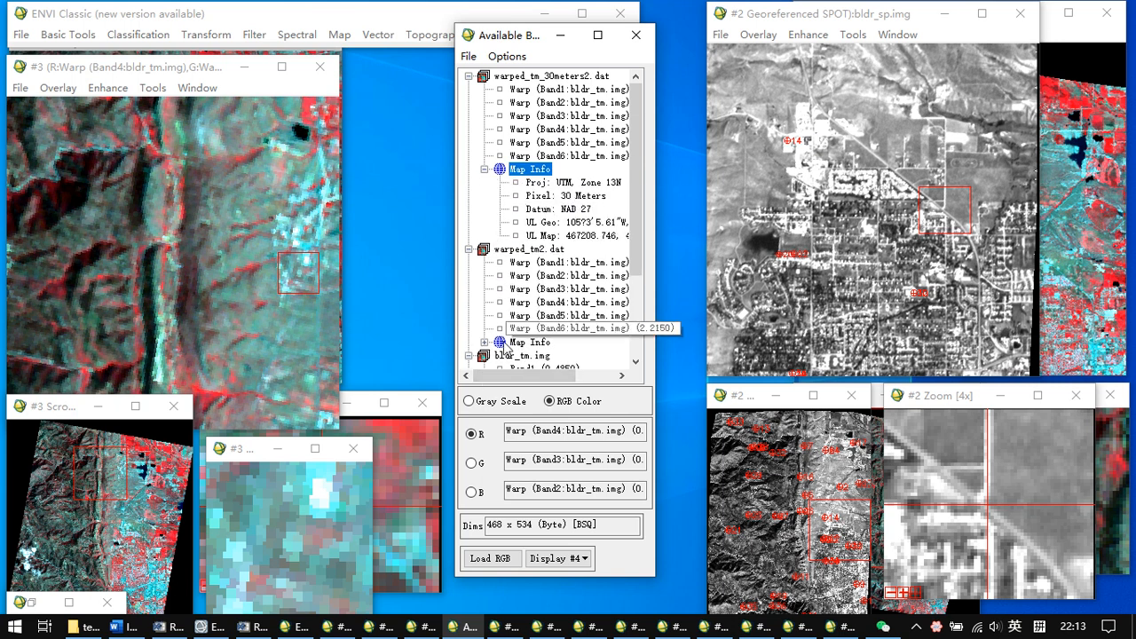
click(484, 342)
click(575, 317)
scroll(583, 328, down, 4)
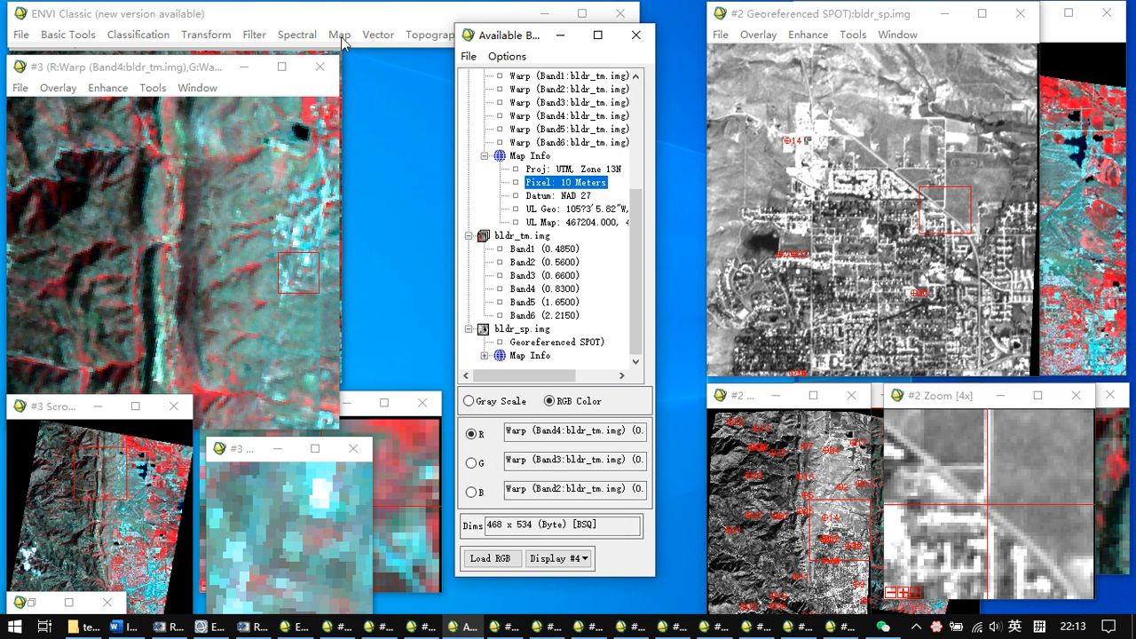
- Close display #3 and all open files, including the remaining displays, and dismiss the Available Bands List
click(320, 67)
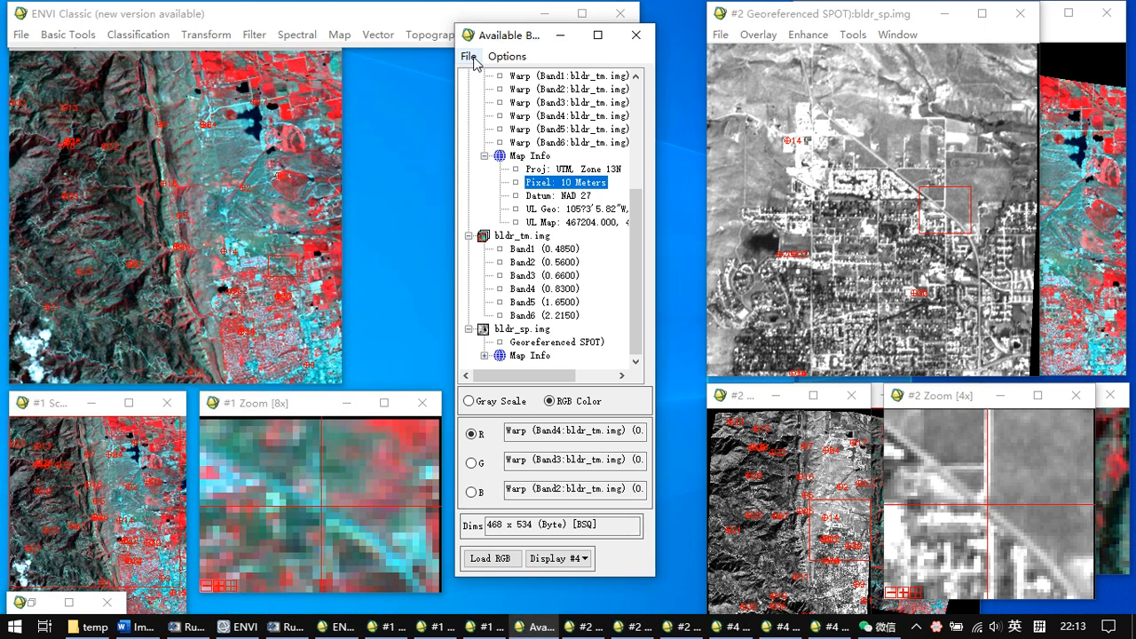
click(469, 56)
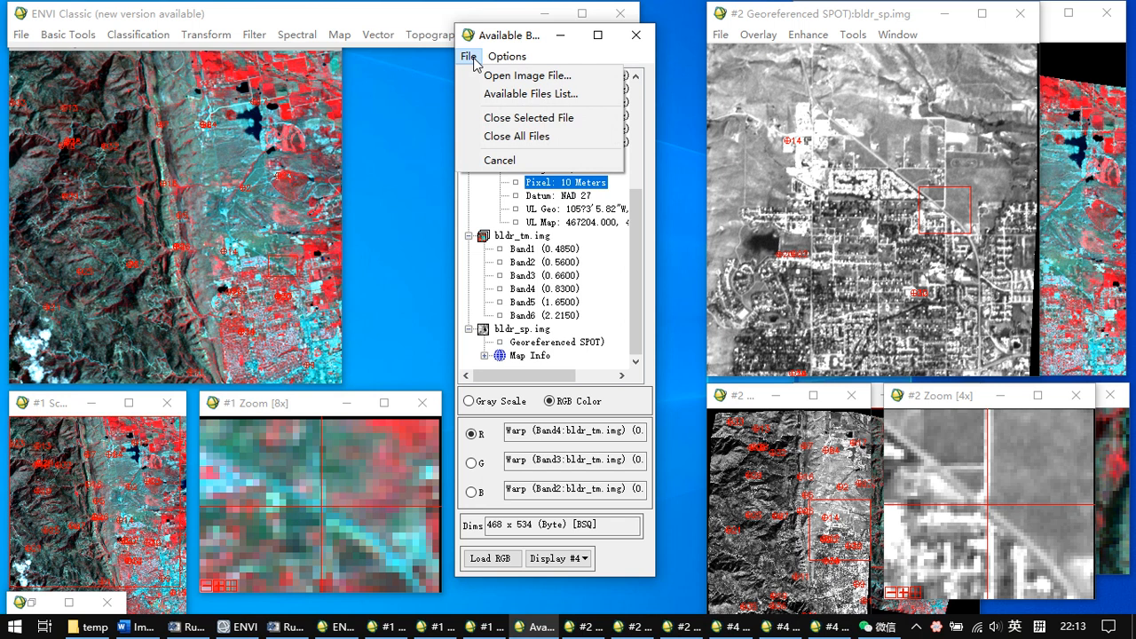
click(533, 136)
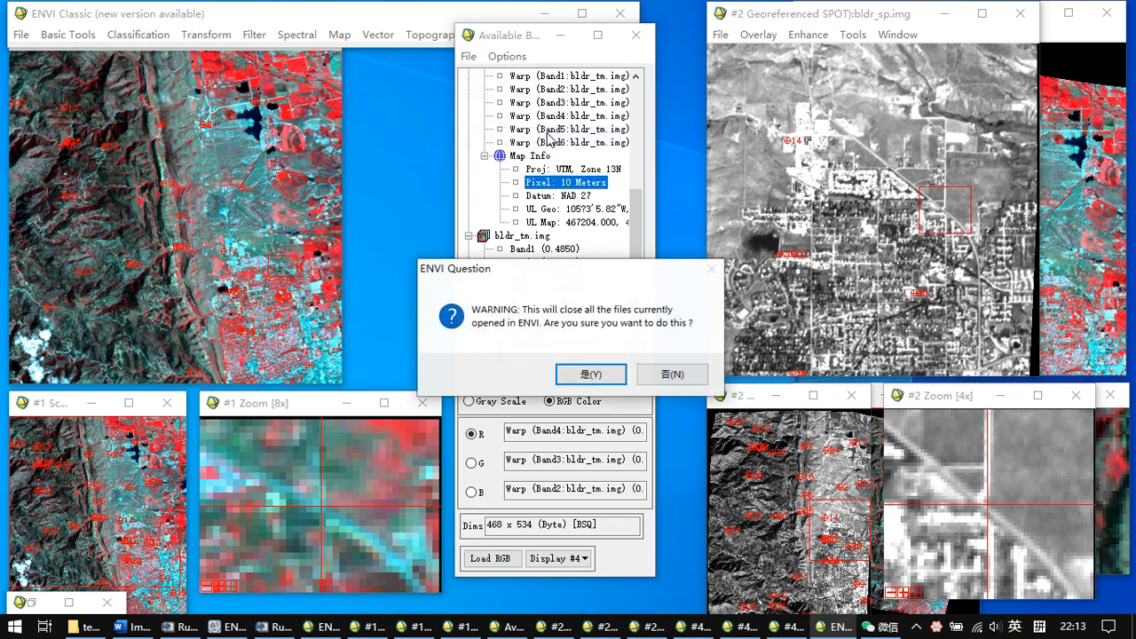
click(612, 376)
click(655, 387)
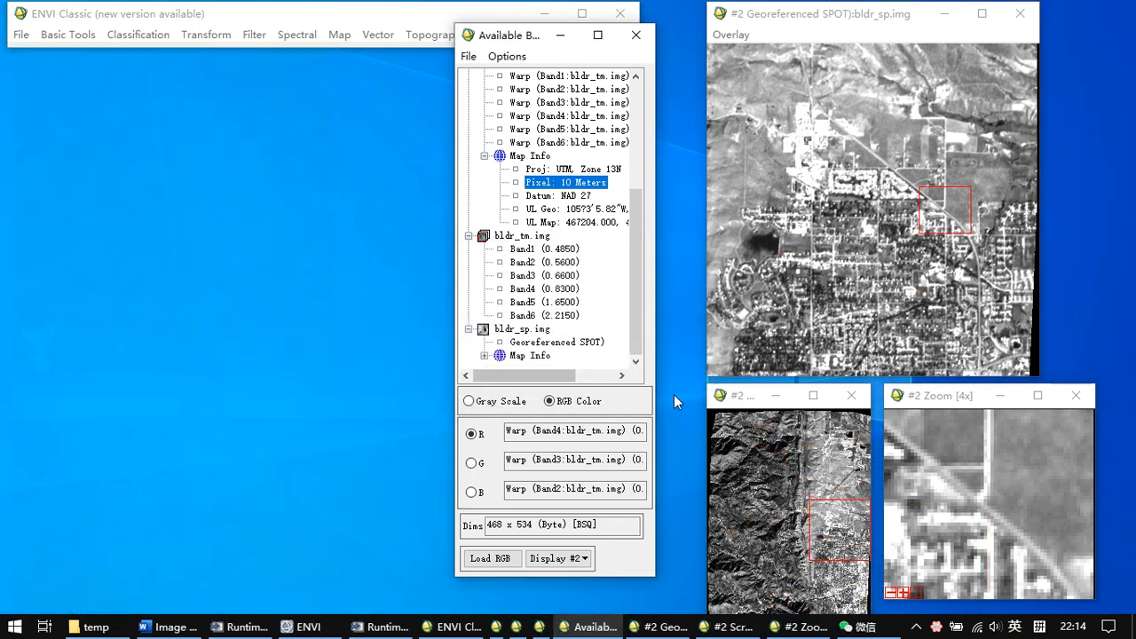
click(635, 35)
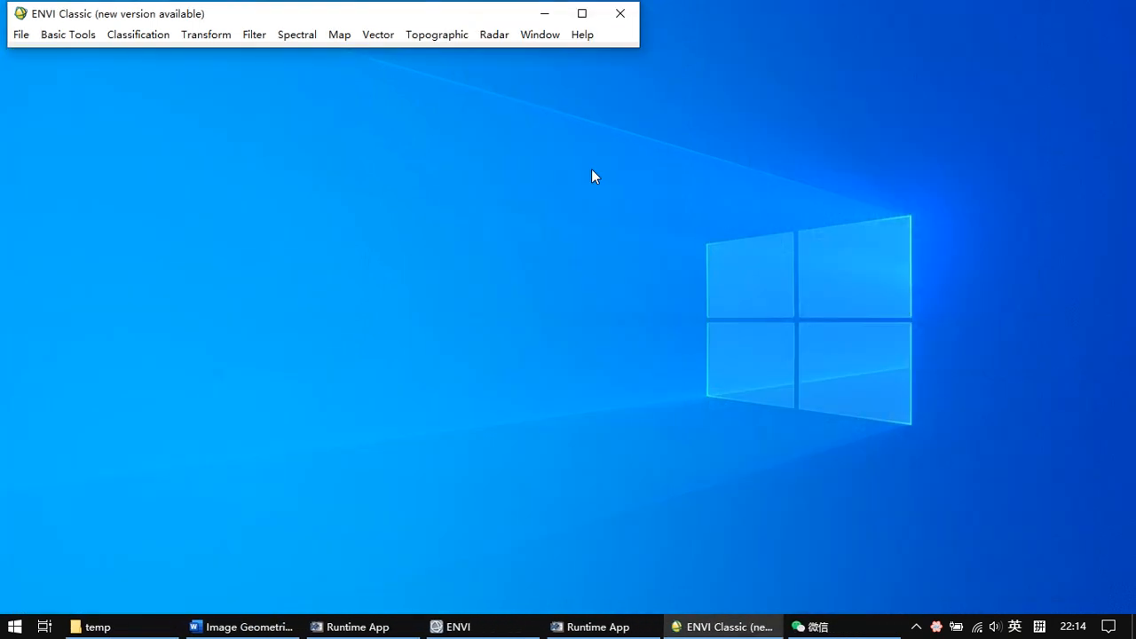
- Switch to ENVI and close all files held in the Data Manager
click(457, 627)
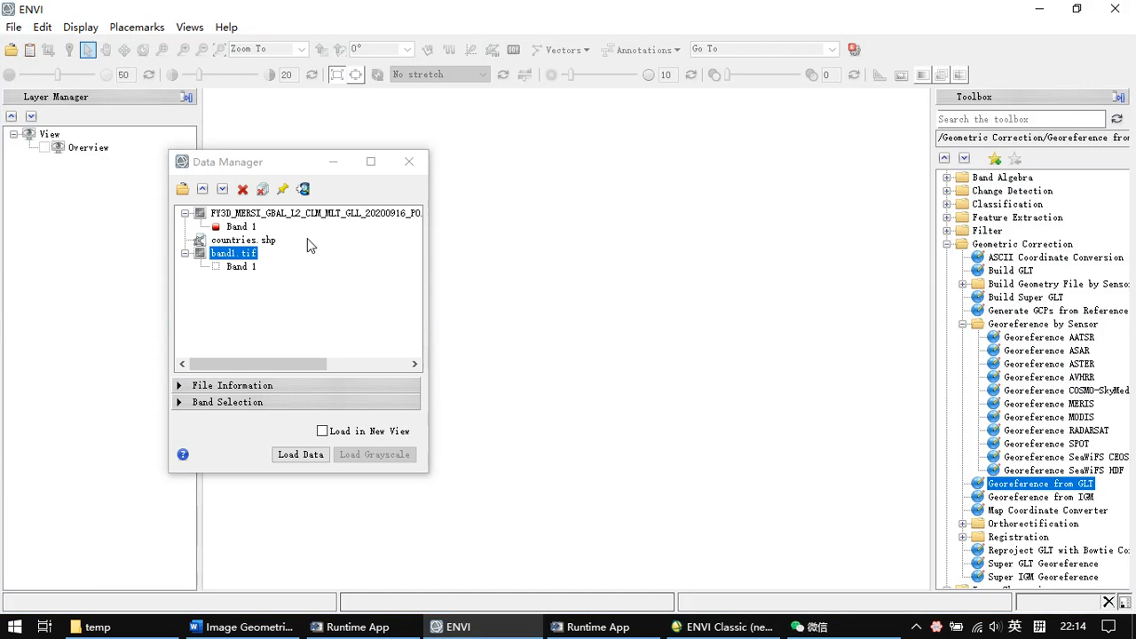
click(262, 189)
click(565, 357)
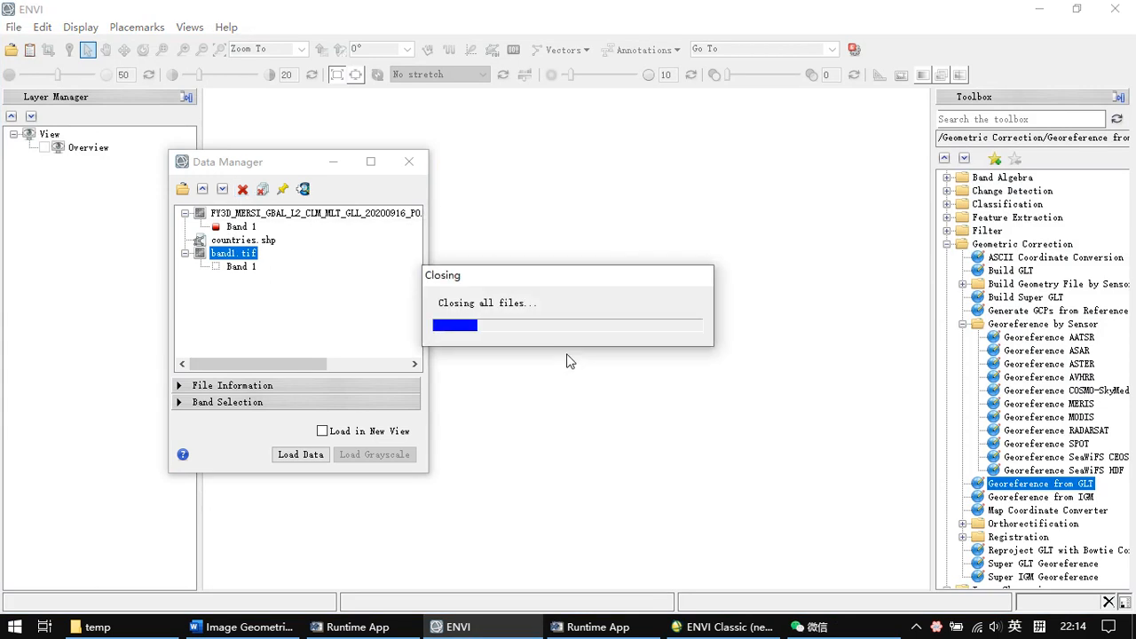
- Browse for image files in the C: drive folder RS\data\2 Image Geometric Correction\Data\3 Image to Image
click(183, 190)
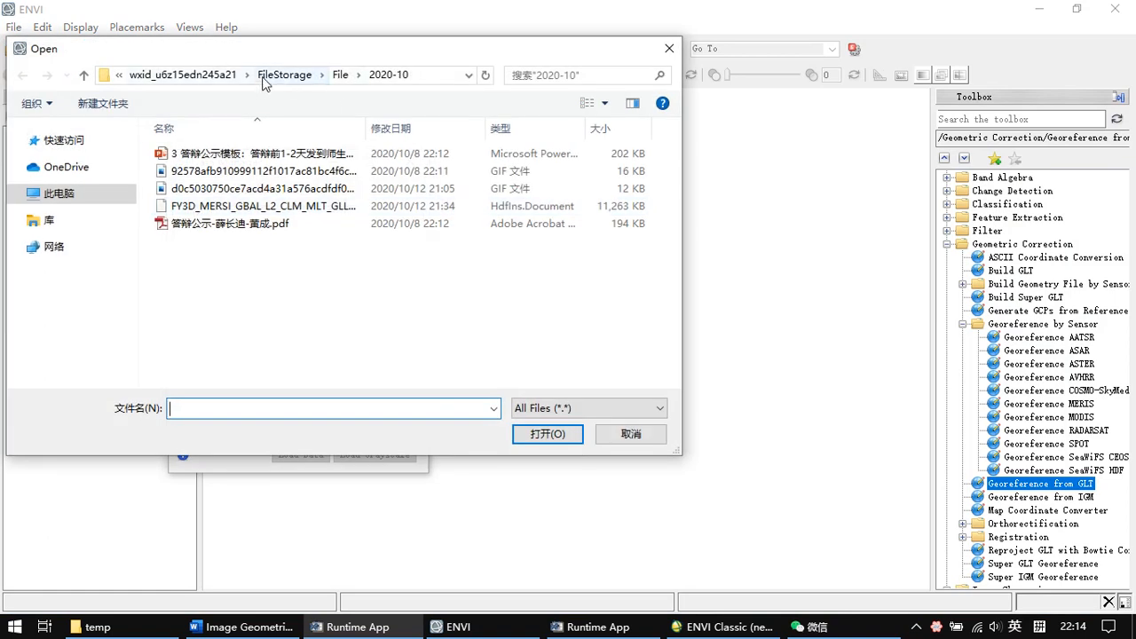
click(78, 199)
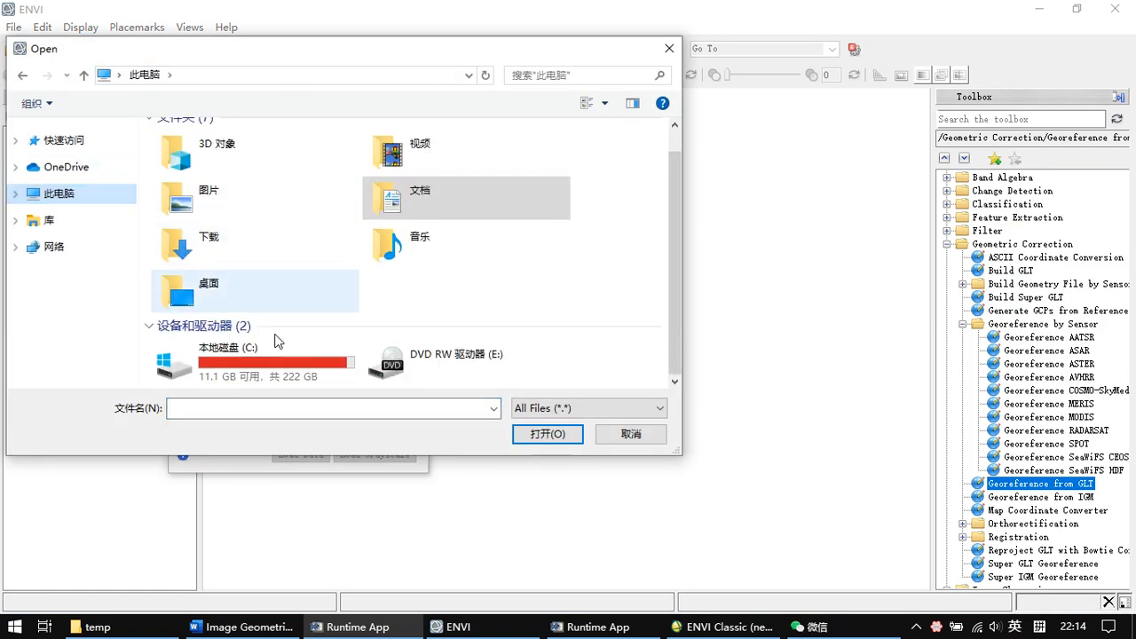
double_click(274, 367)
scroll(286, 219, down, 5)
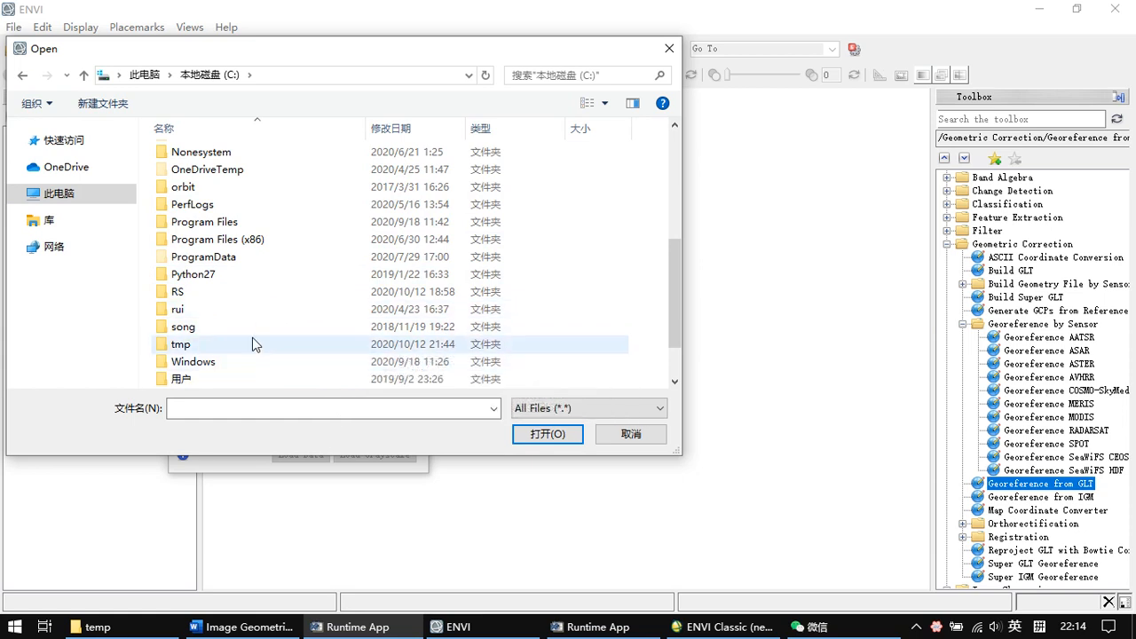
double_click(255, 296)
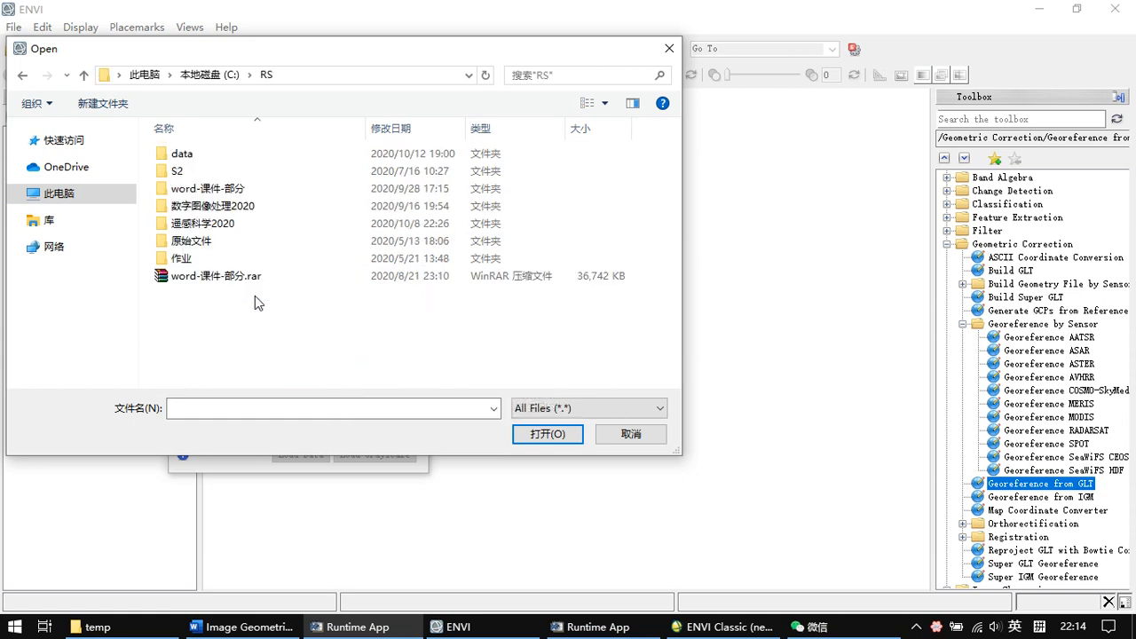
double_click(252, 156)
double_click(266, 172)
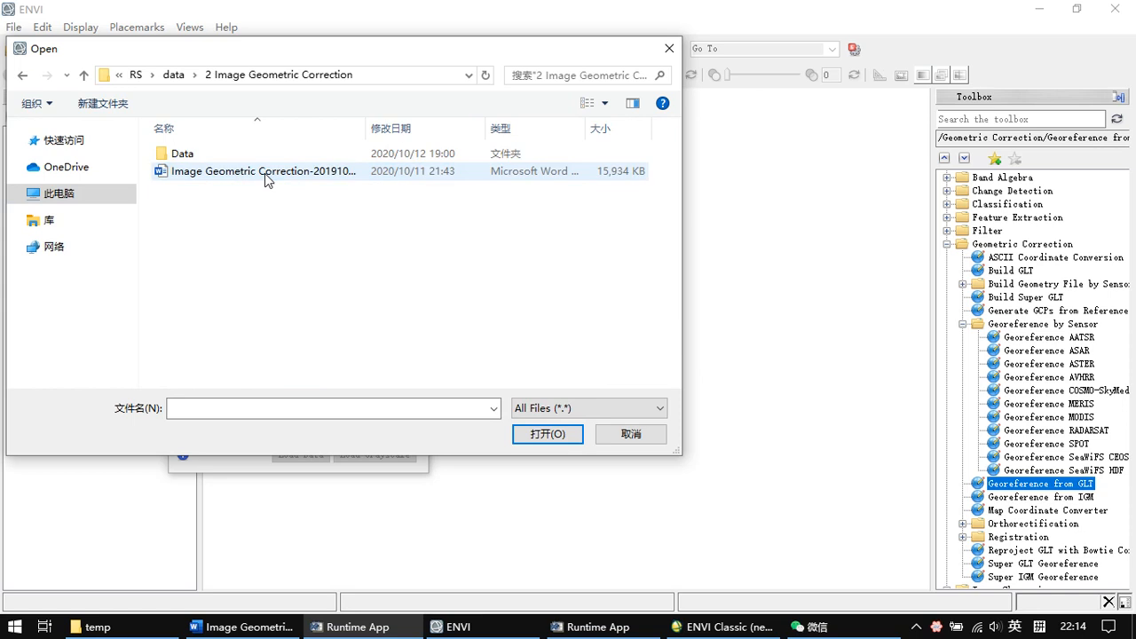
click(271, 172)
double_click(275, 159)
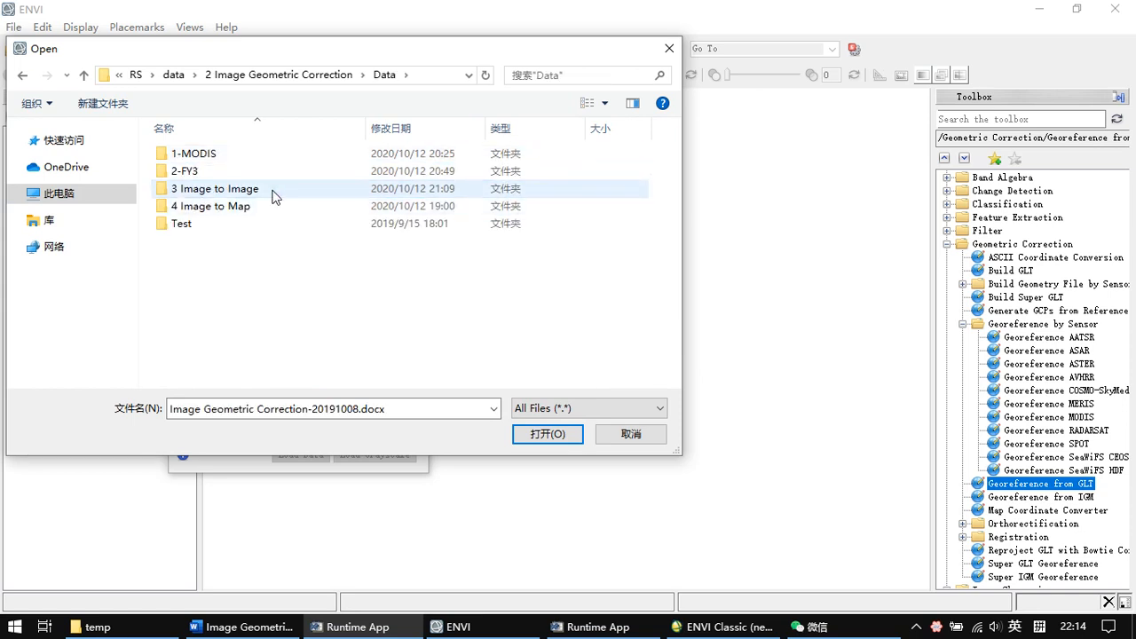
double_click(274, 191)
- Open bldr_sp.img and bldr_tm.img together from the 3 Image to Image folder
click(279, 238)
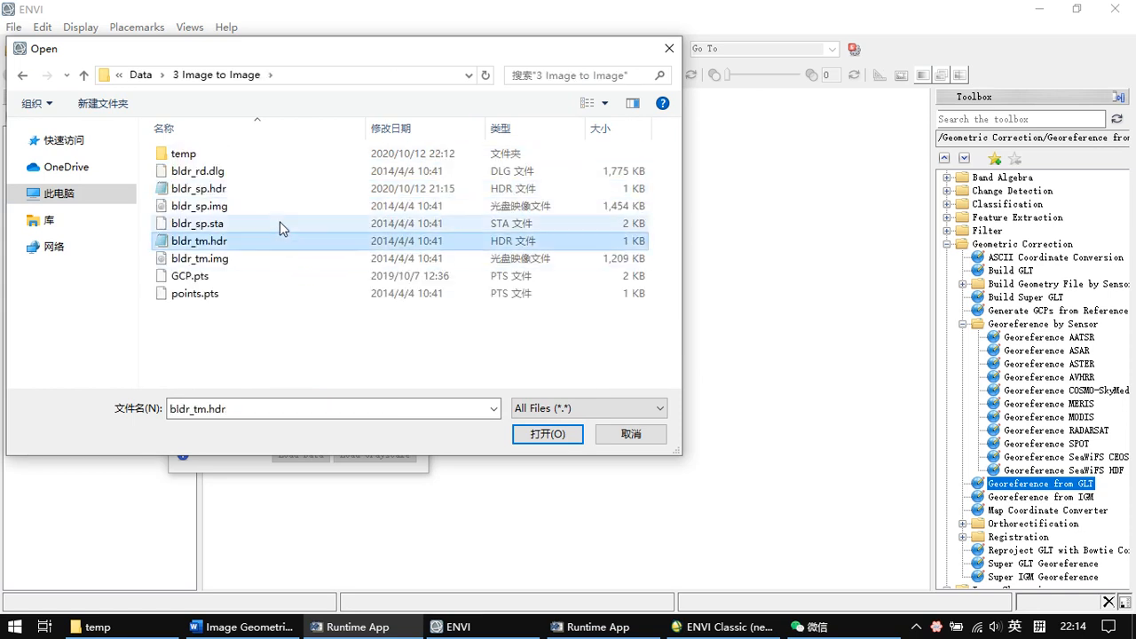
click(276, 257)
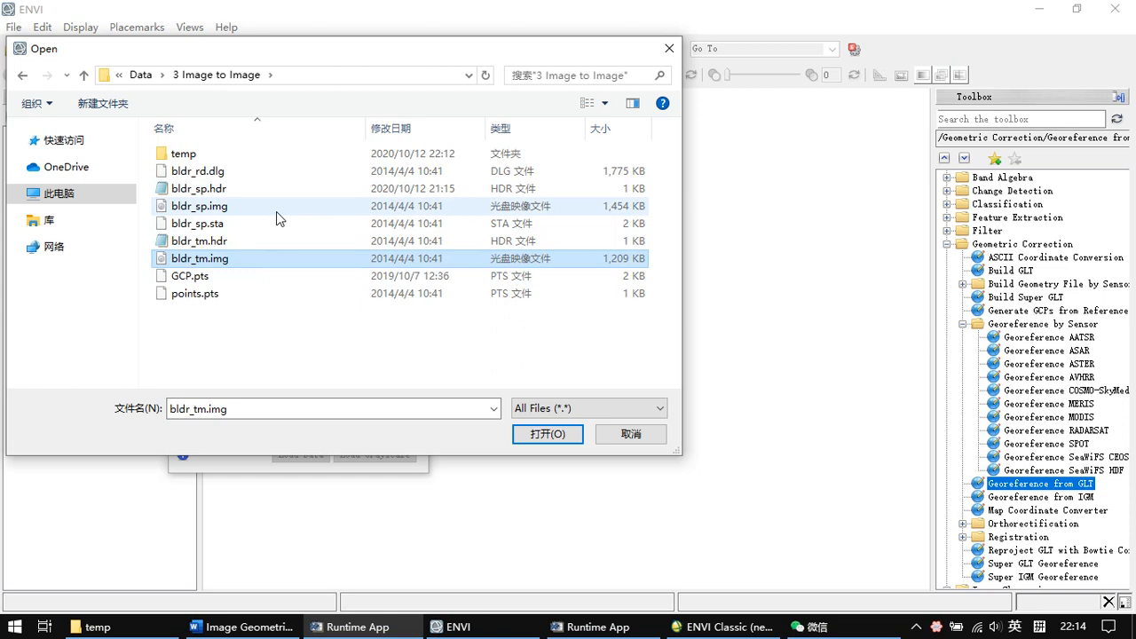
ctrl+click(276, 209)
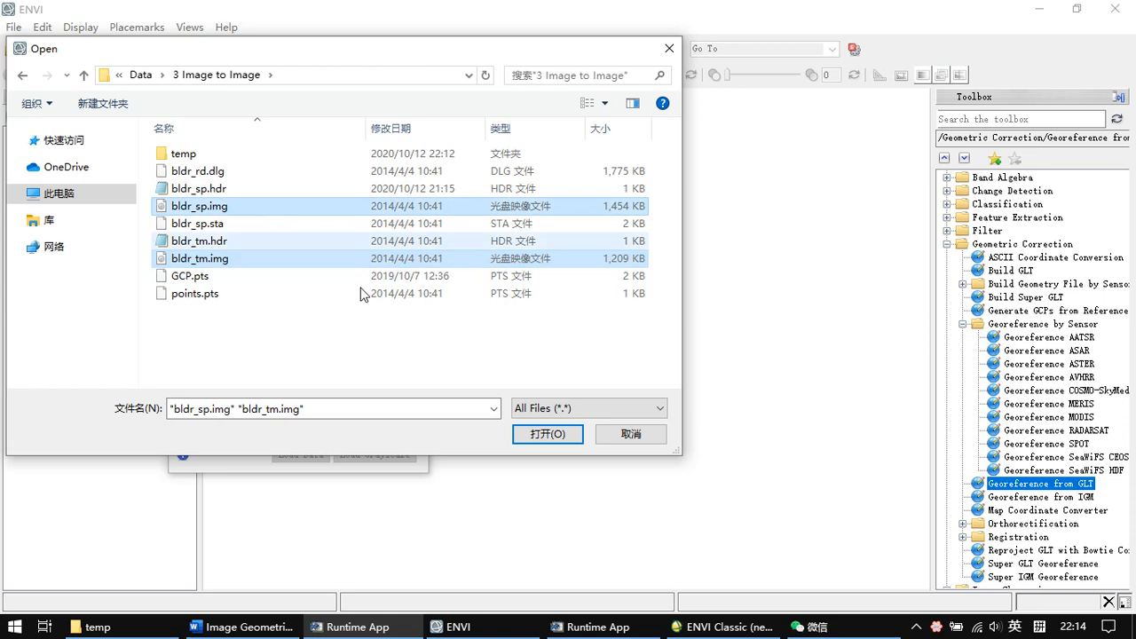
click(549, 433)
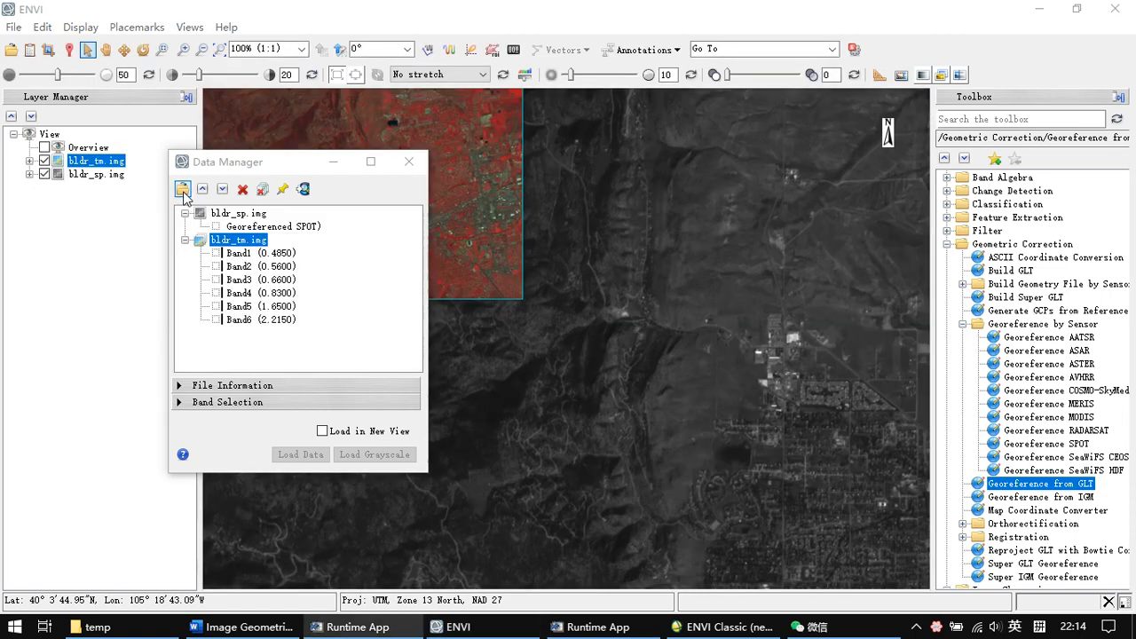
- Add warped_tm.dat and warped_tm_30meters.dat from the temp folder to the loaded data
click(182, 189)
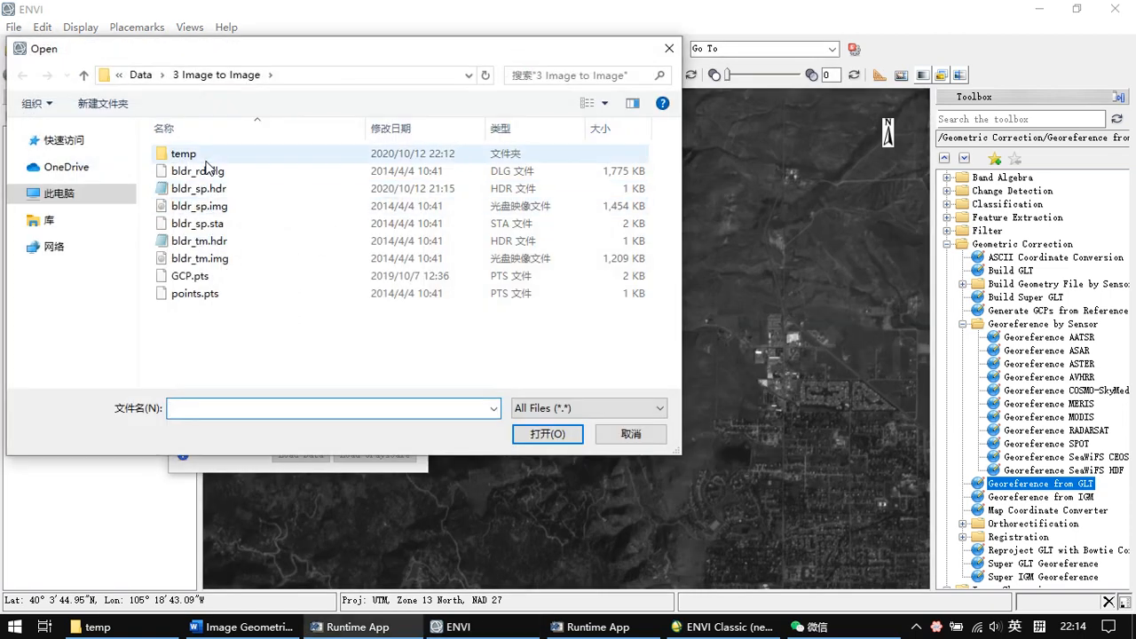
double_click(182, 149)
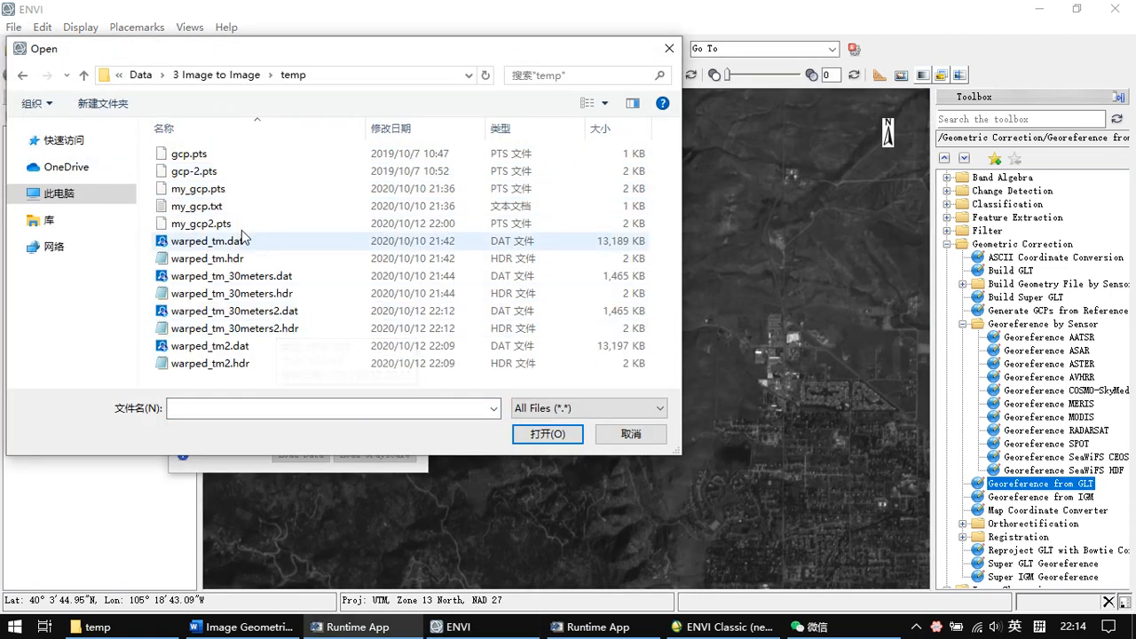
click(305, 294)
click(300, 279)
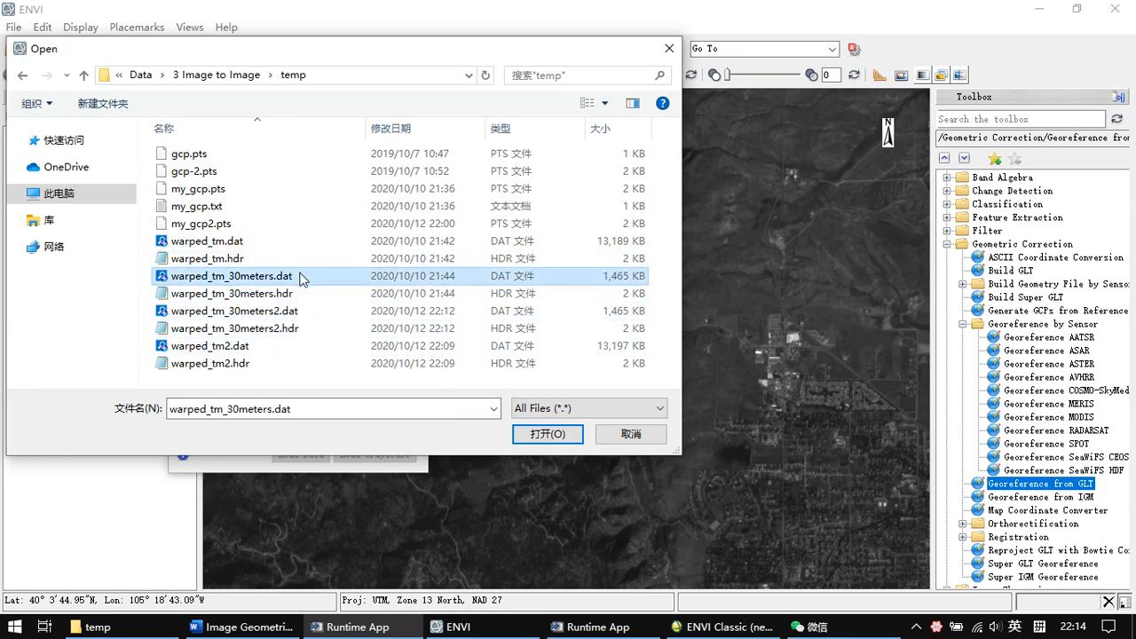
ctrl+click(288, 244)
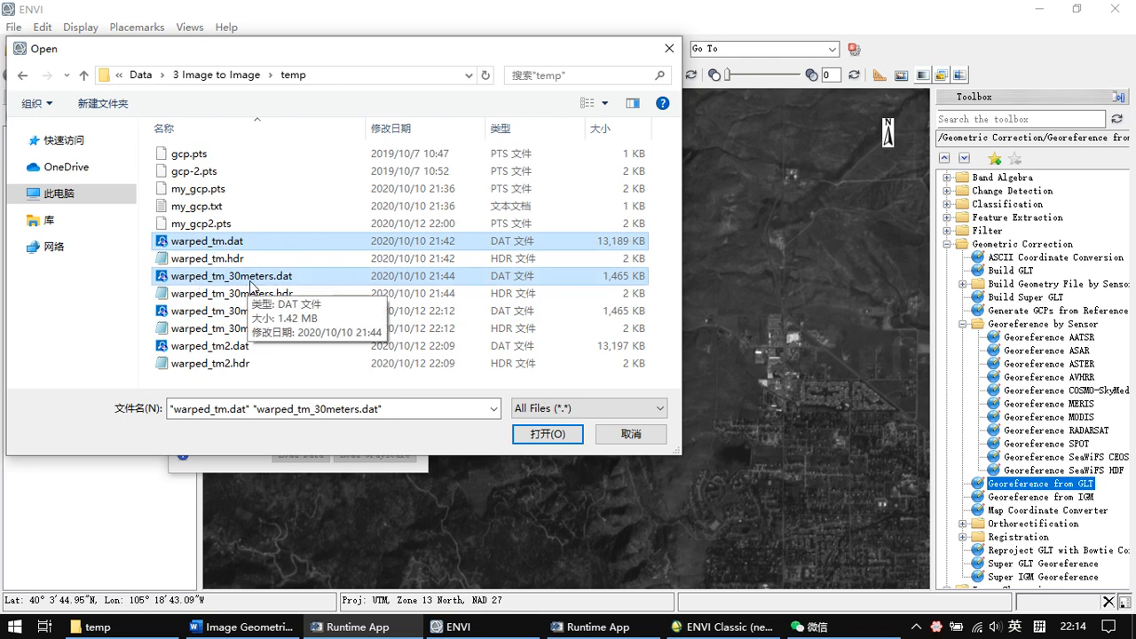
click(545, 434)
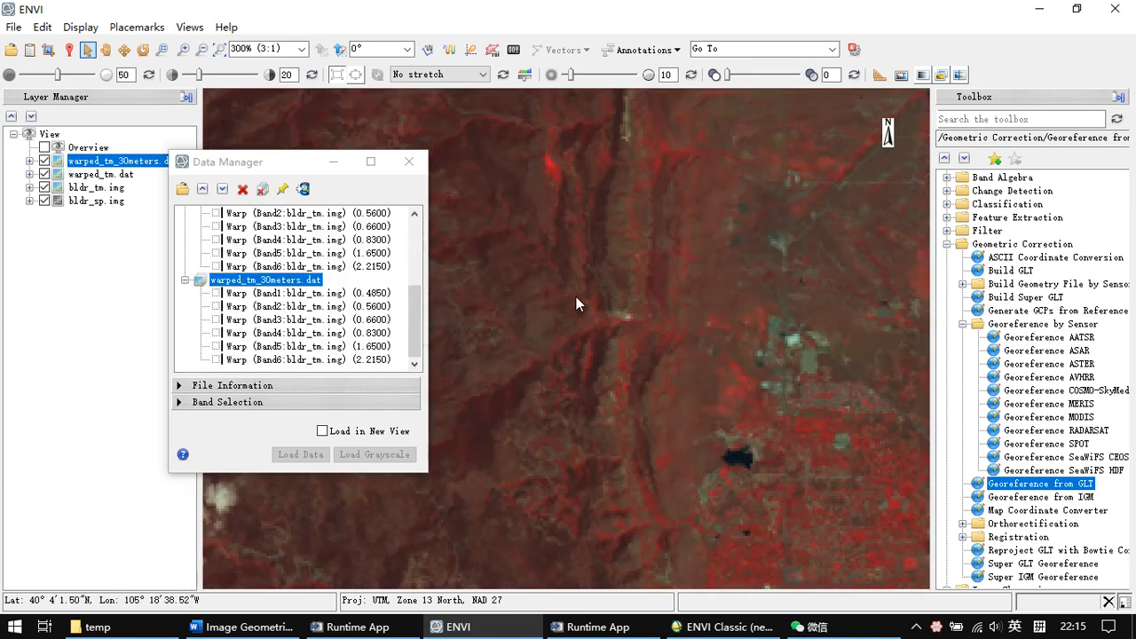
- Fit the full image extent in the view, then enlarge and reposition the Data Manager to examine the loaded files' bands
scroll(576, 298, down, 7)
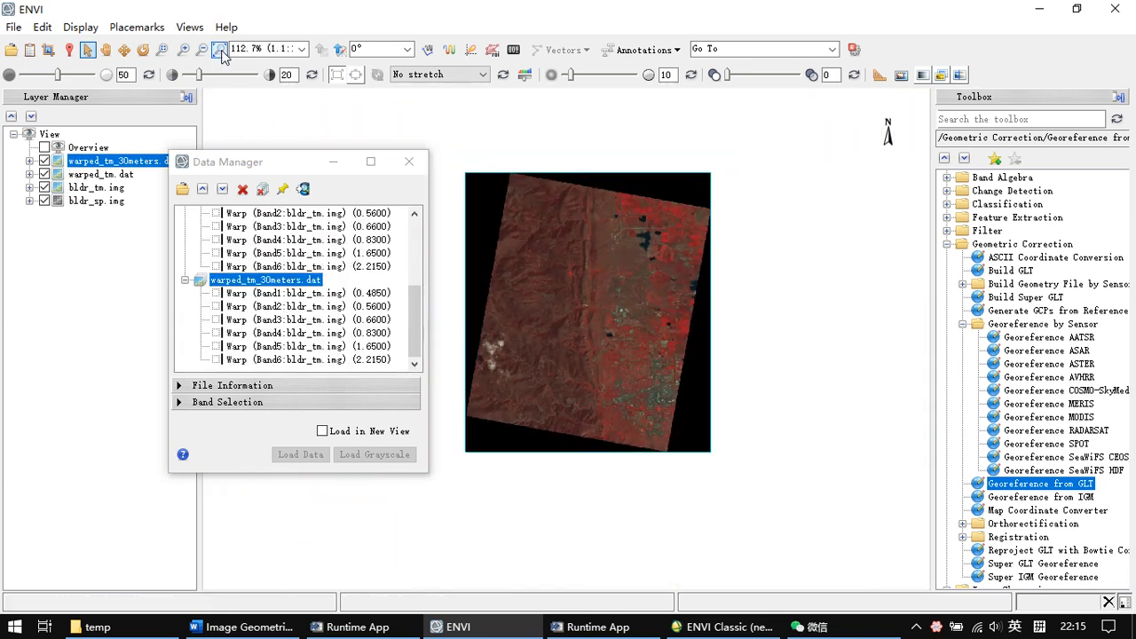
click(219, 50)
drag(294, 165, 258, 161)
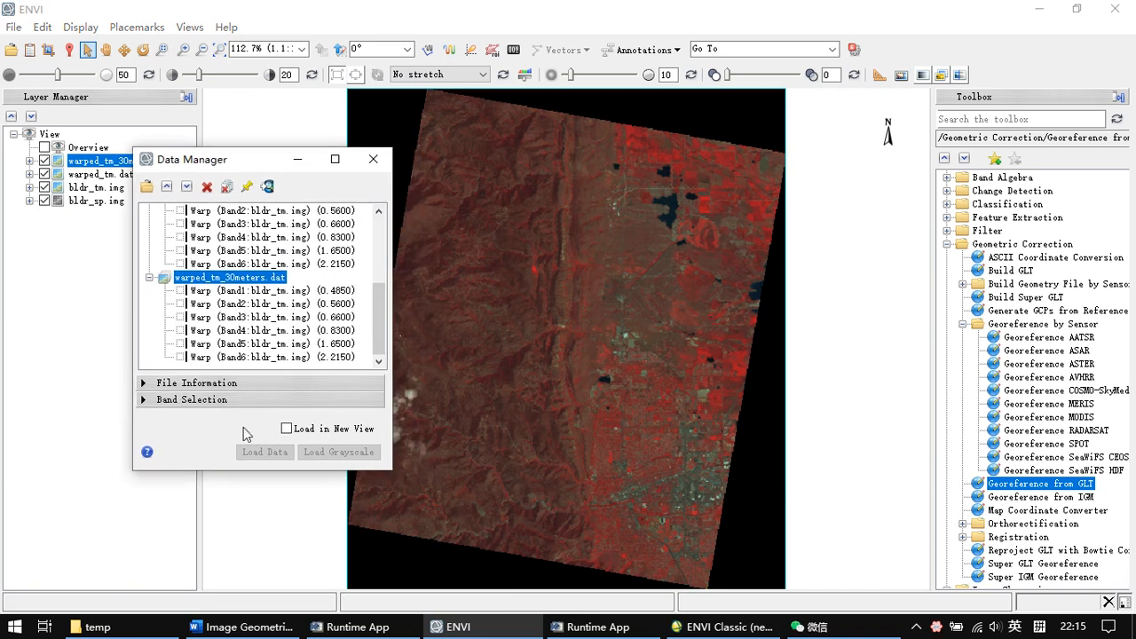
drag(240, 470, 238, 537)
drag(221, 164, 169, 248)
scroll(191, 416, up, 3)
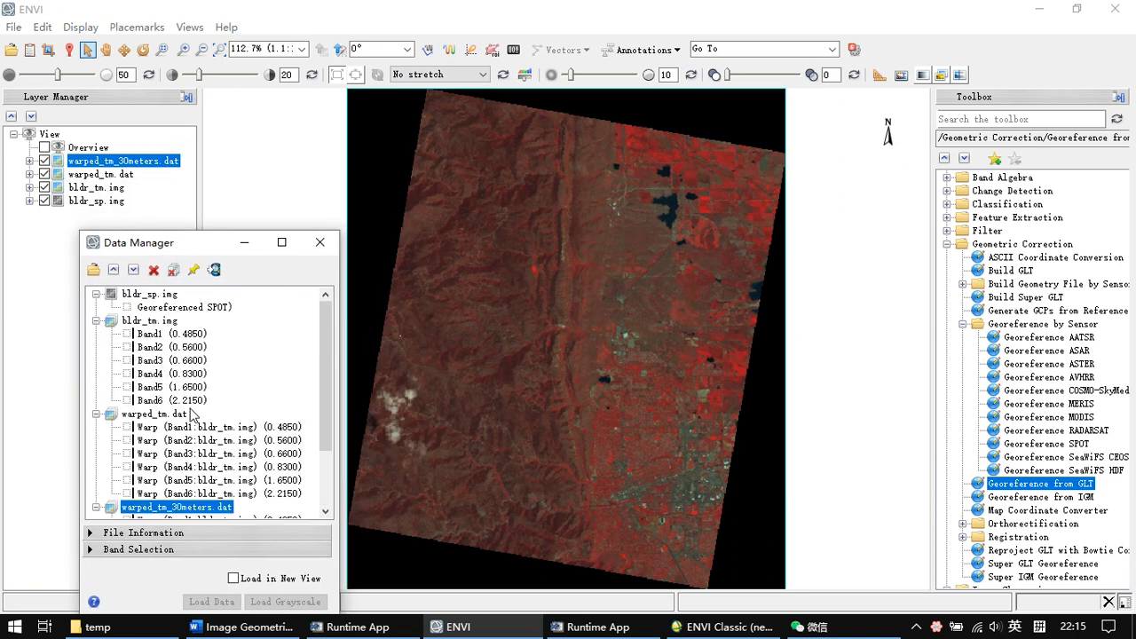
scroll(228, 429, down, 2)
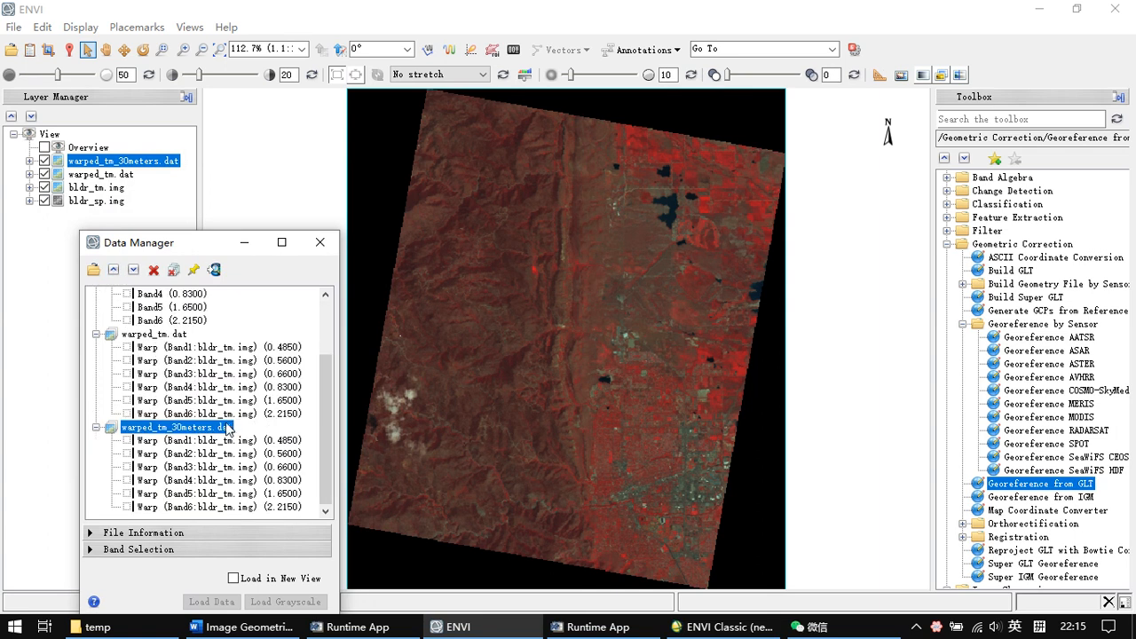
- Compare the projection, datum and pixel size of warped_tm_30meters.dat and the georeferenced SPOT band in their file information
click(94, 533)
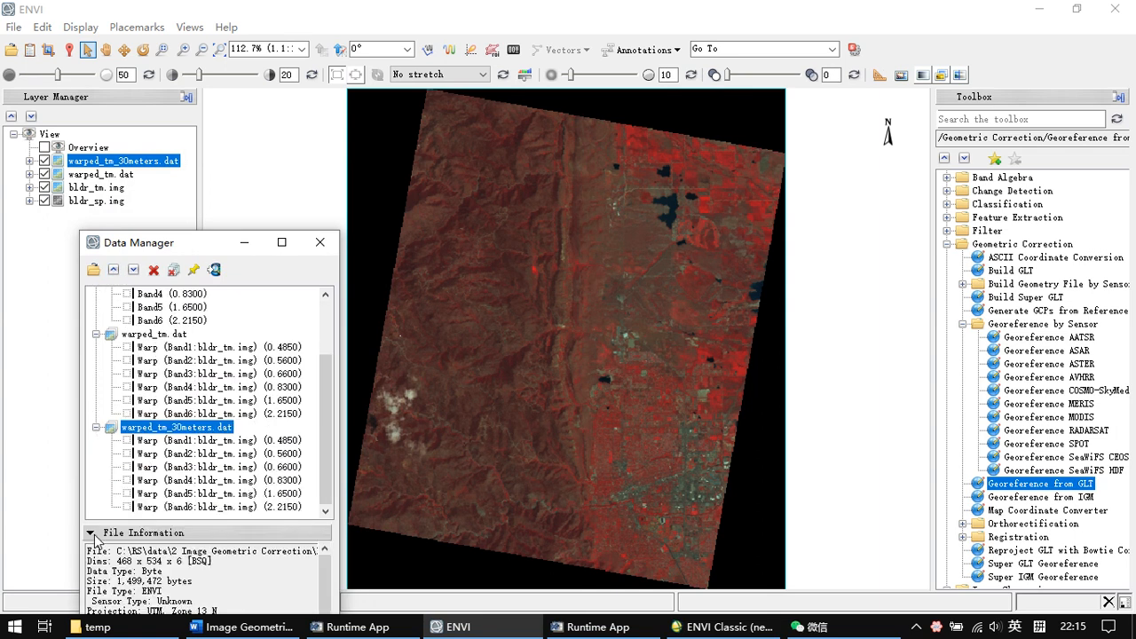
drag(216, 238, 909, 46)
mouse_move(923, 465)
mouse_down()
mouse_move(800, 437)
mouse_move(782, 417)
mouse_move(940, 460)
mouse_up()
click(896, 438)
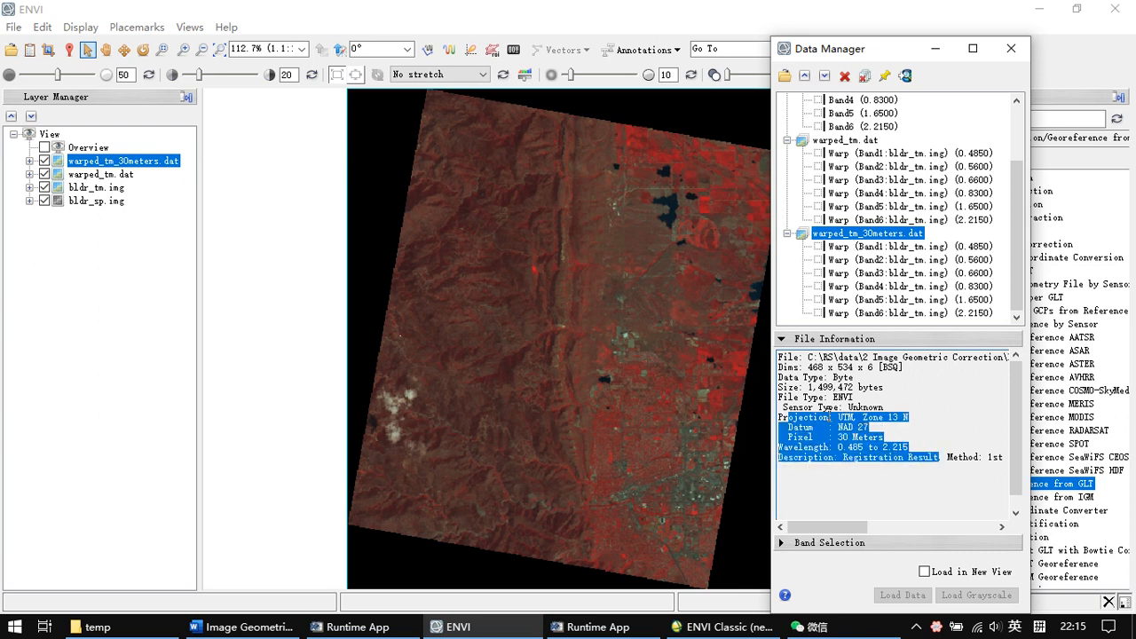
scroll(898, 209, up, 2)
click(839, 115)
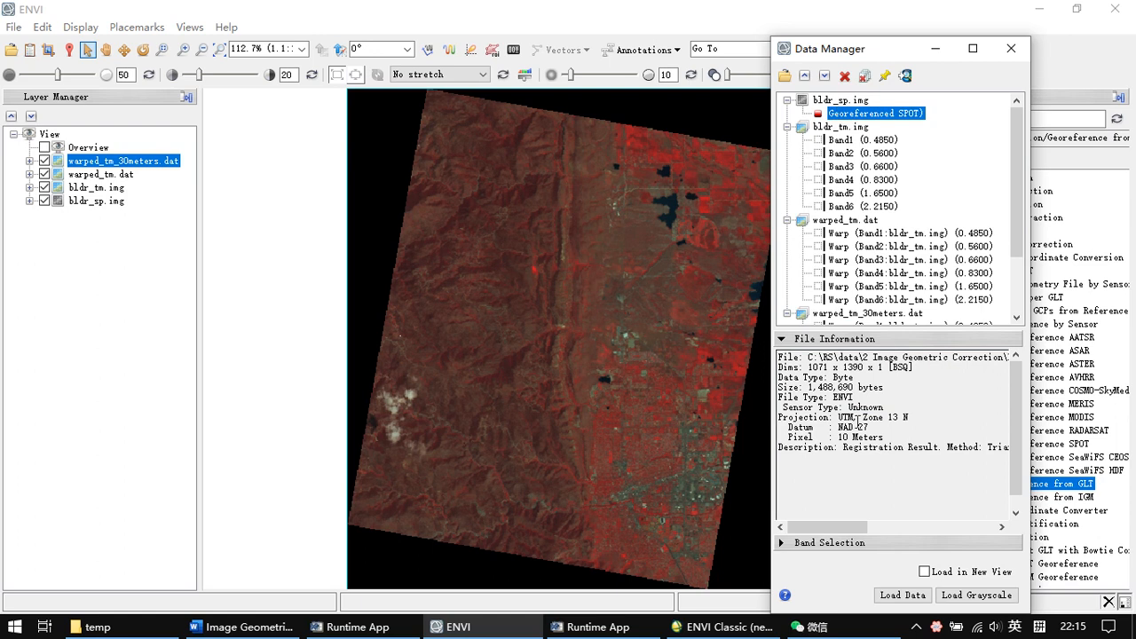
drag(811, 425, 788, 417)
click(898, 438)
- Hide warped_tm_30meters.dat, warped_tm.dat and bldr_tm.img so that only the bldr_sp.img layer is displayed
click(44, 160)
click(44, 174)
click(45, 188)
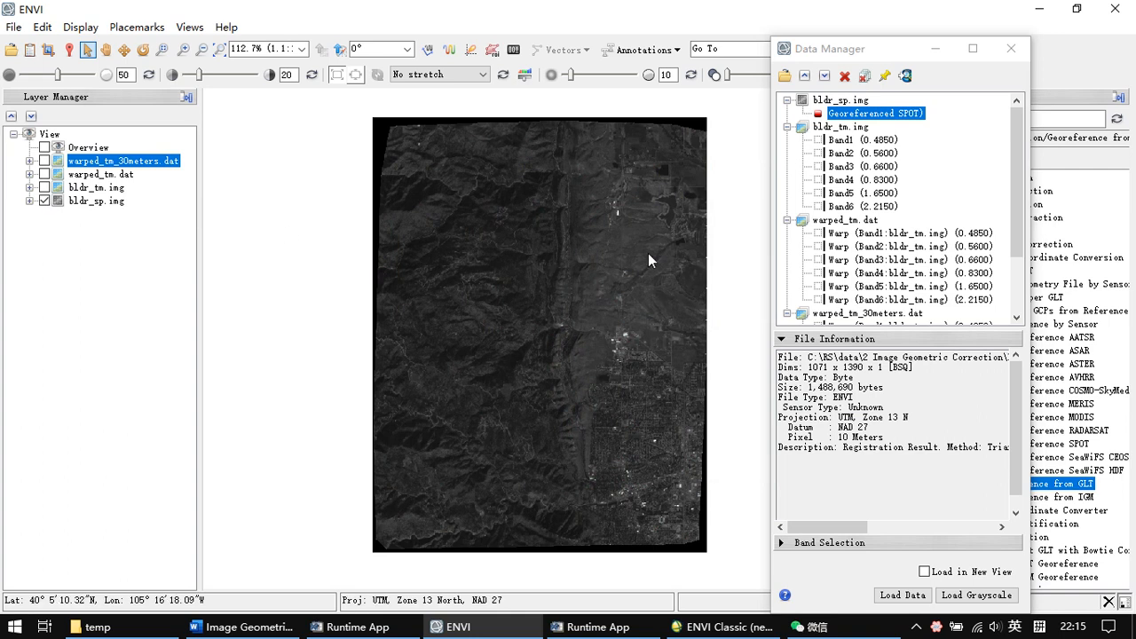
- Toggle warped_tm.dat and warped_tm_30meters.dat over the SPOT layer to compare alignment, leaving only warped_tm_30meters.dat shown above it
click(45, 175)
click(44, 175)
click(44, 175)
click(44, 175)
click(44, 161)
click(44, 161)
click(45, 160)
click(44, 161)
click(45, 160)
click(44, 160)
click(45, 161)
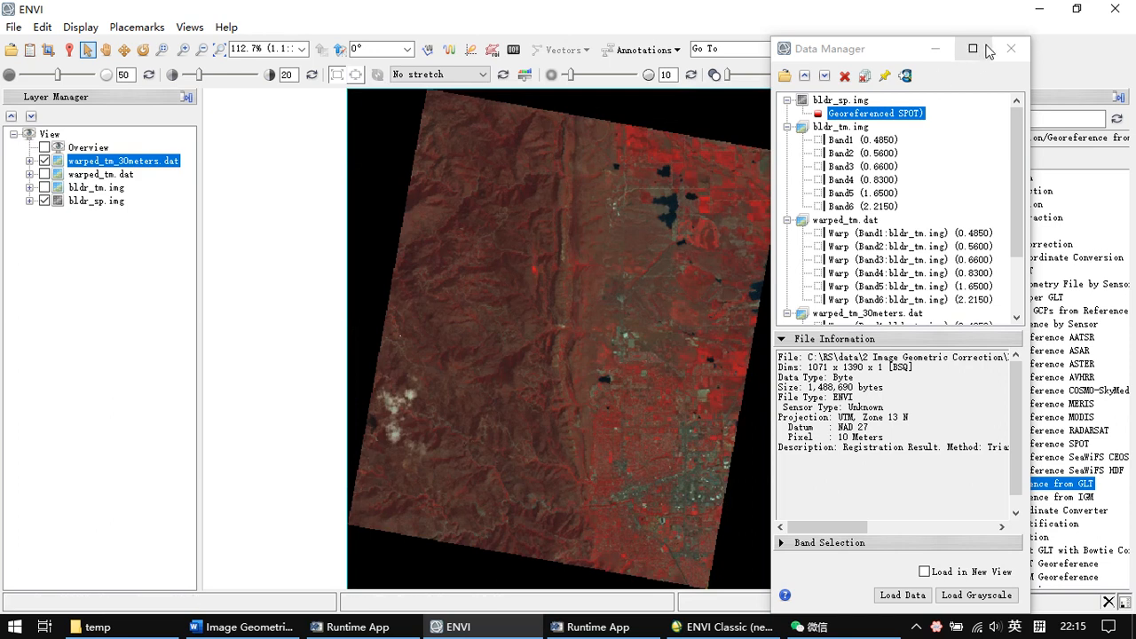
- Minimize the Data Manager, then create a portal over the warped image and load bldr_sp.img into it
click(936, 49)
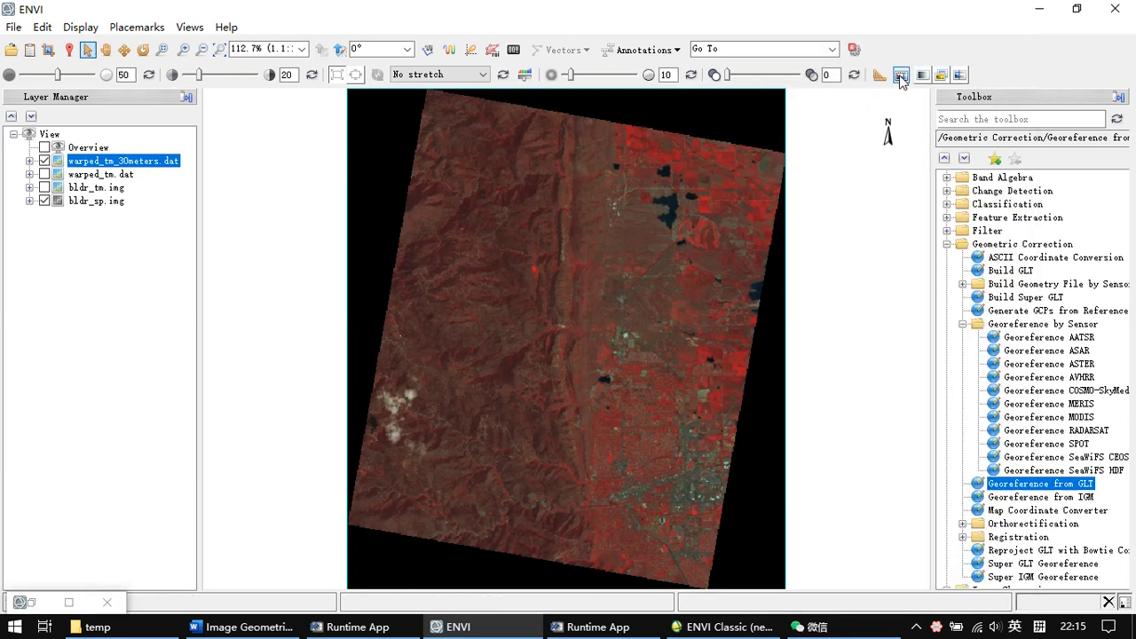
click(901, 76)
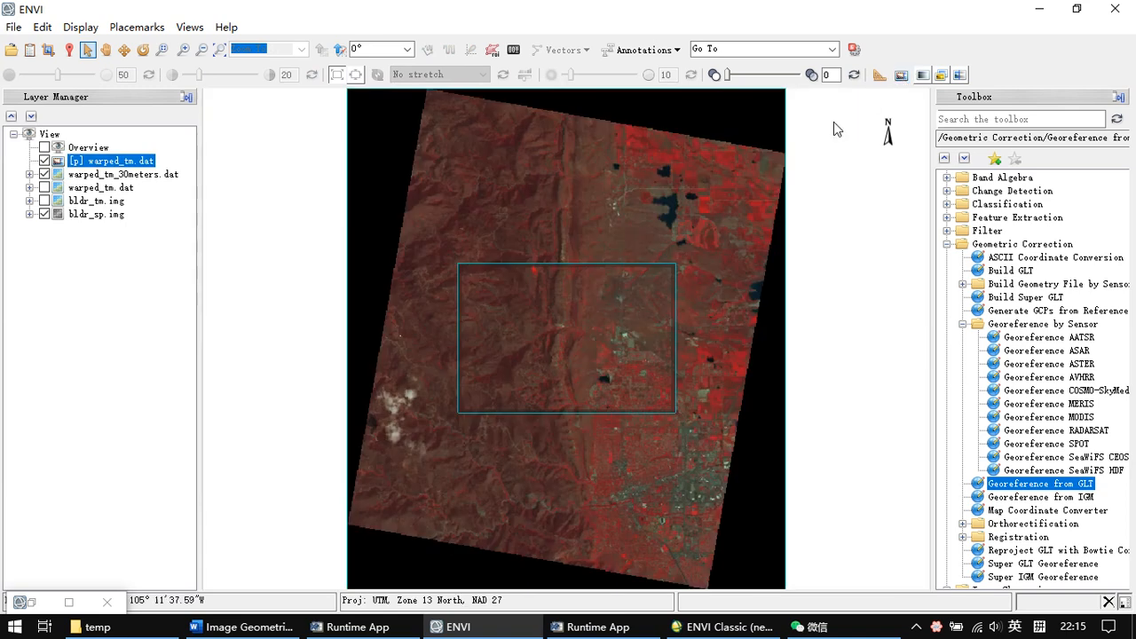
scroll(577, 260, up, 3)
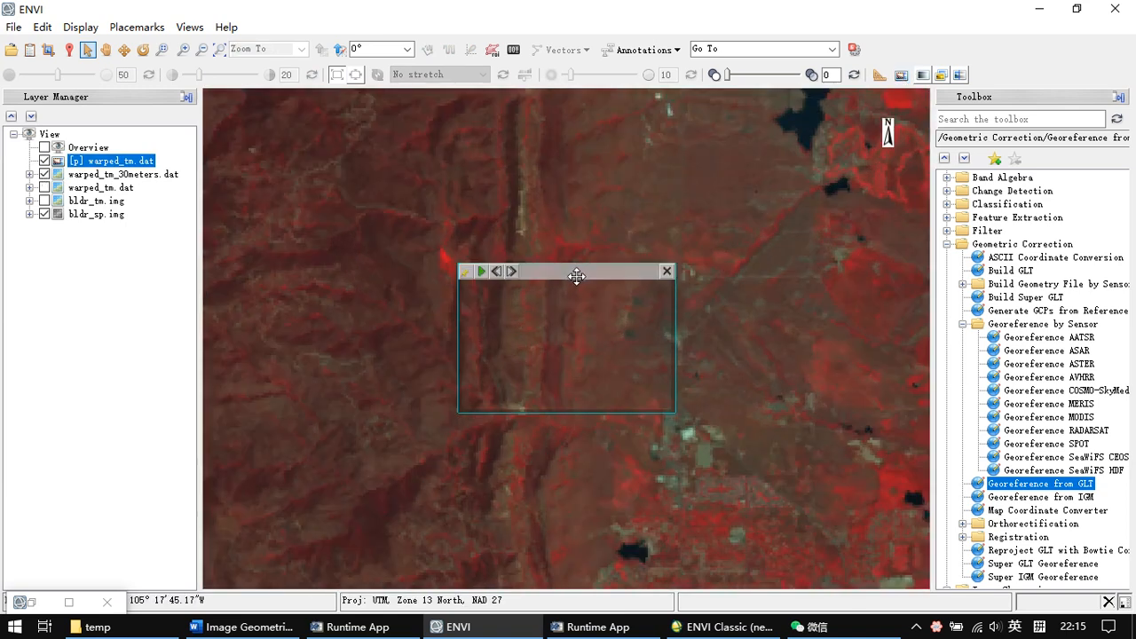
right_click(577, 277)
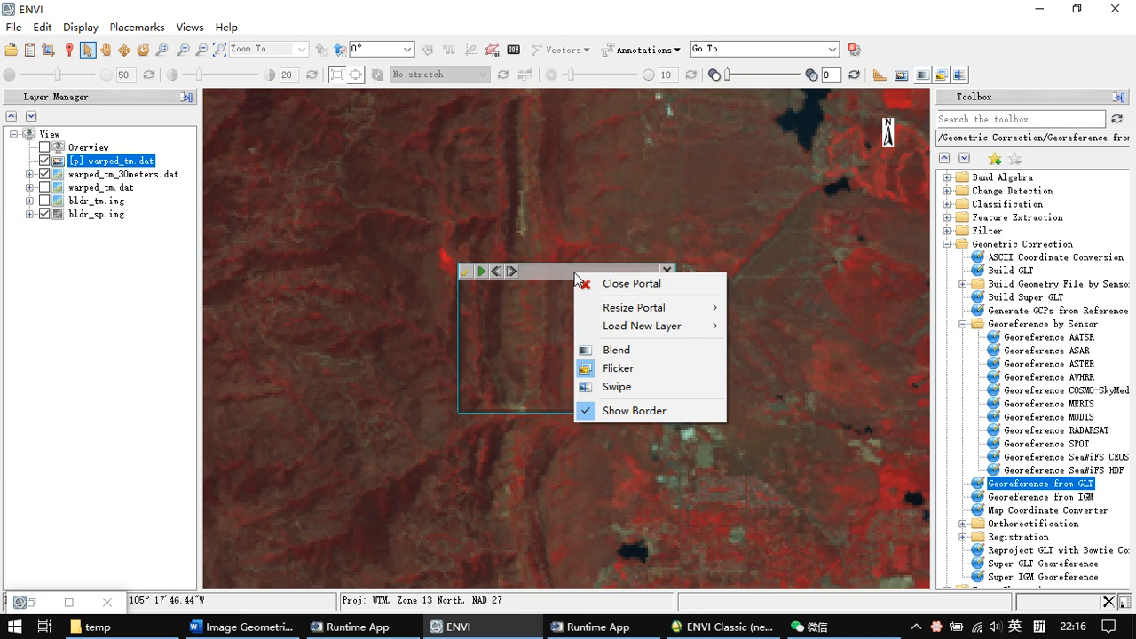
mouse_move(626, 333)
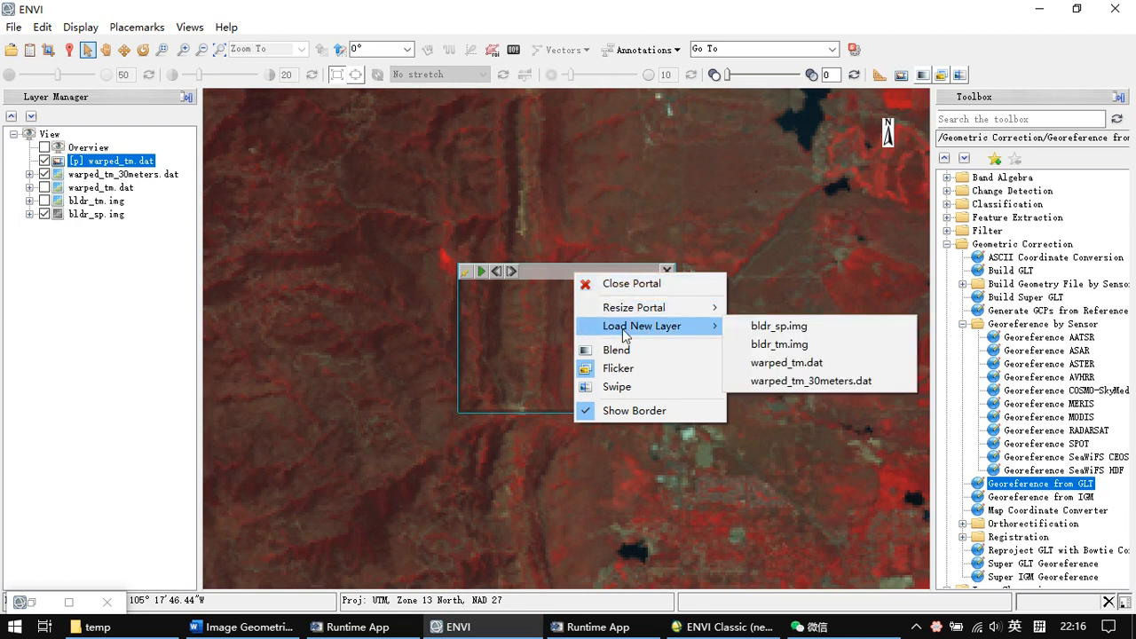
click(791, 328)
- Move the SPOT portal across the warped_tm_30meters.dat image at different zoom levels to check how ridges and roads line up
drag(588, 270, 526, 224)
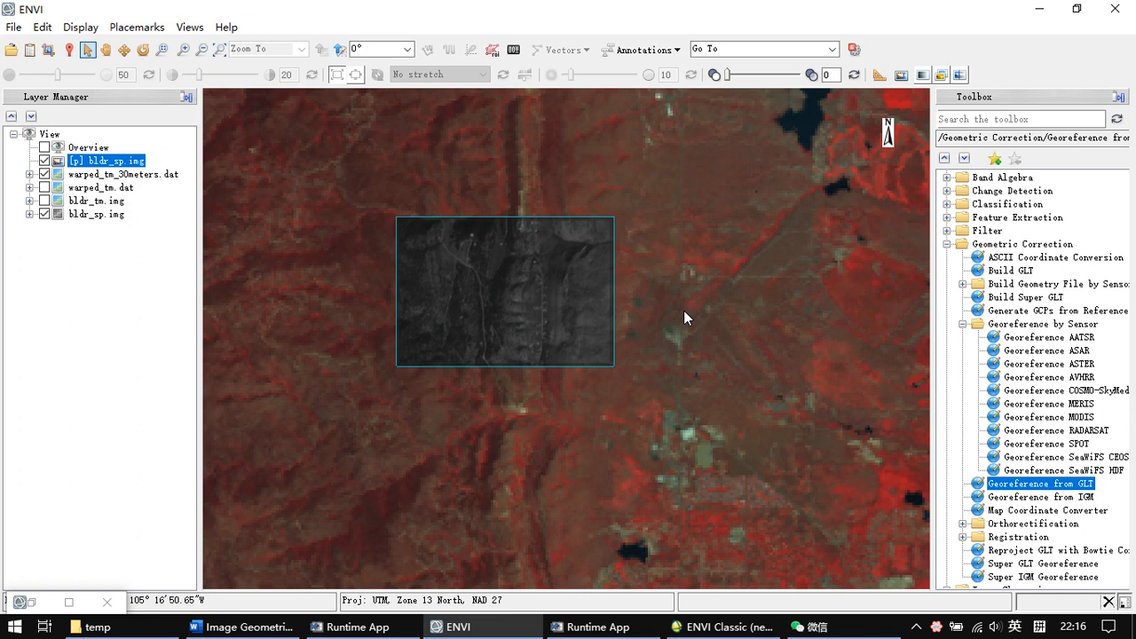
click(221, 50)
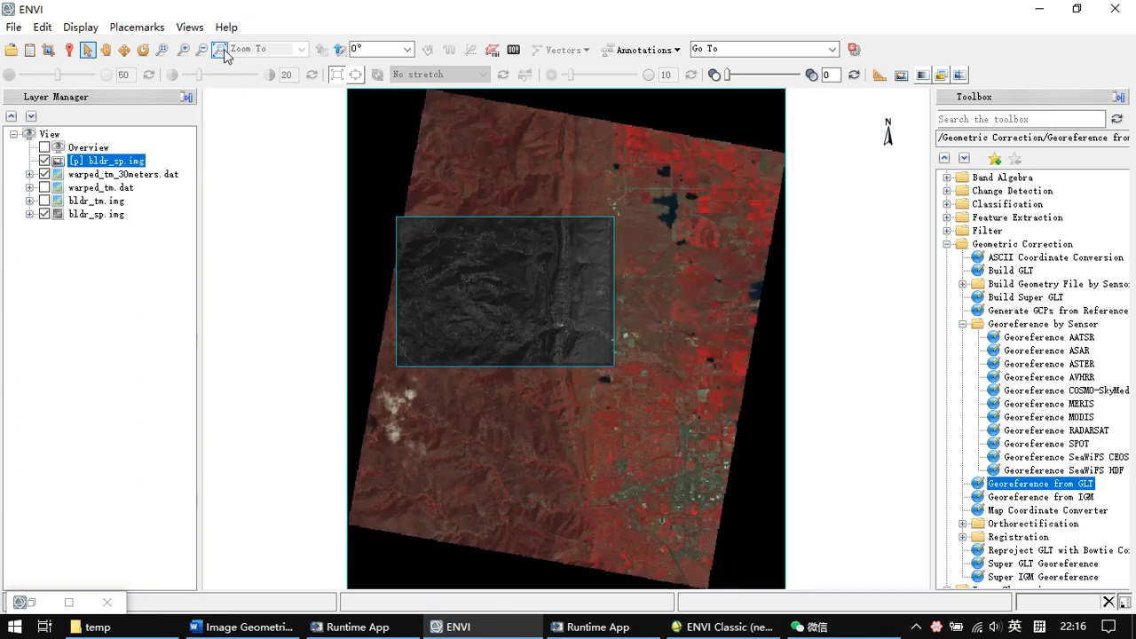
drag(542, 226, 624, 208)
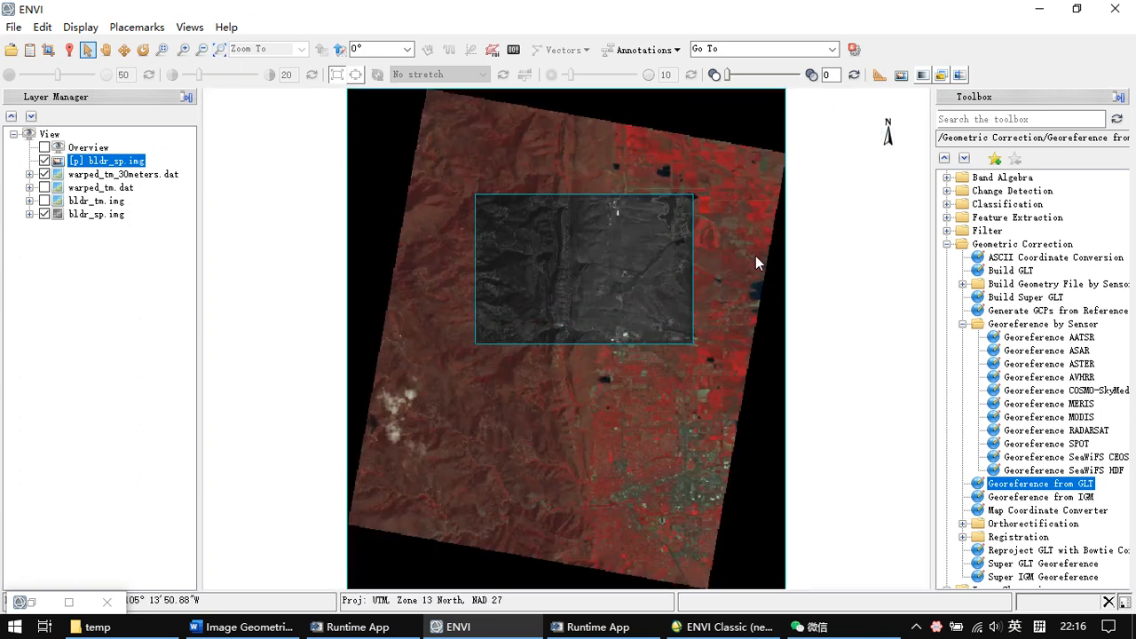
click(603, 165)
scroll(603, 165, down, 1)
scroll(603, 165, up, 3)
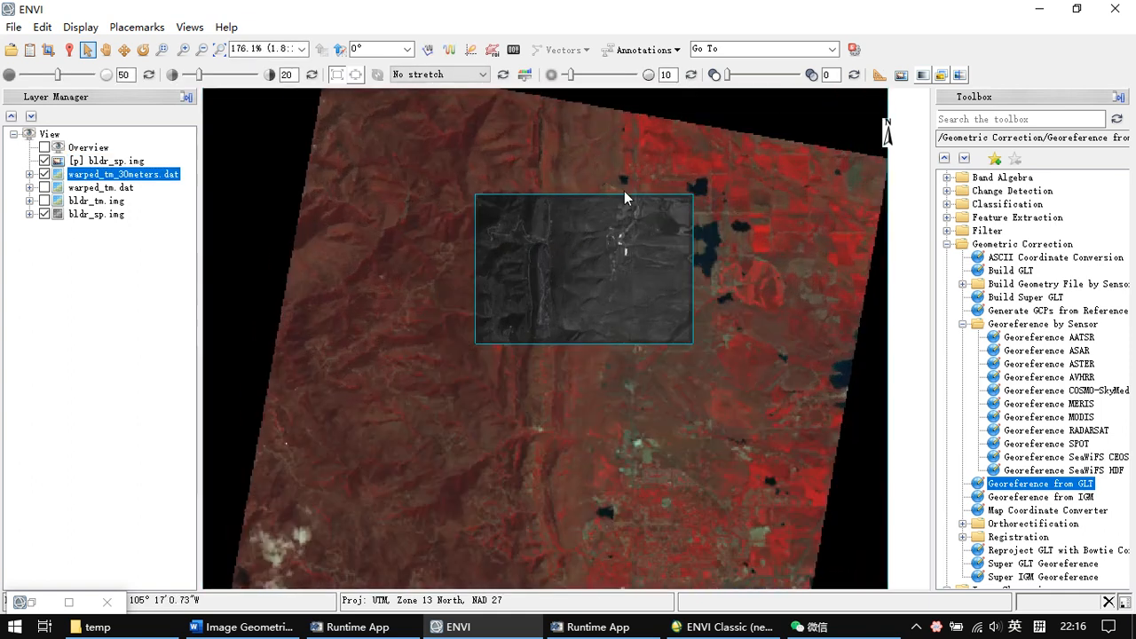
mouse_move(610, 202)
drag(505, 193, 559, 245)
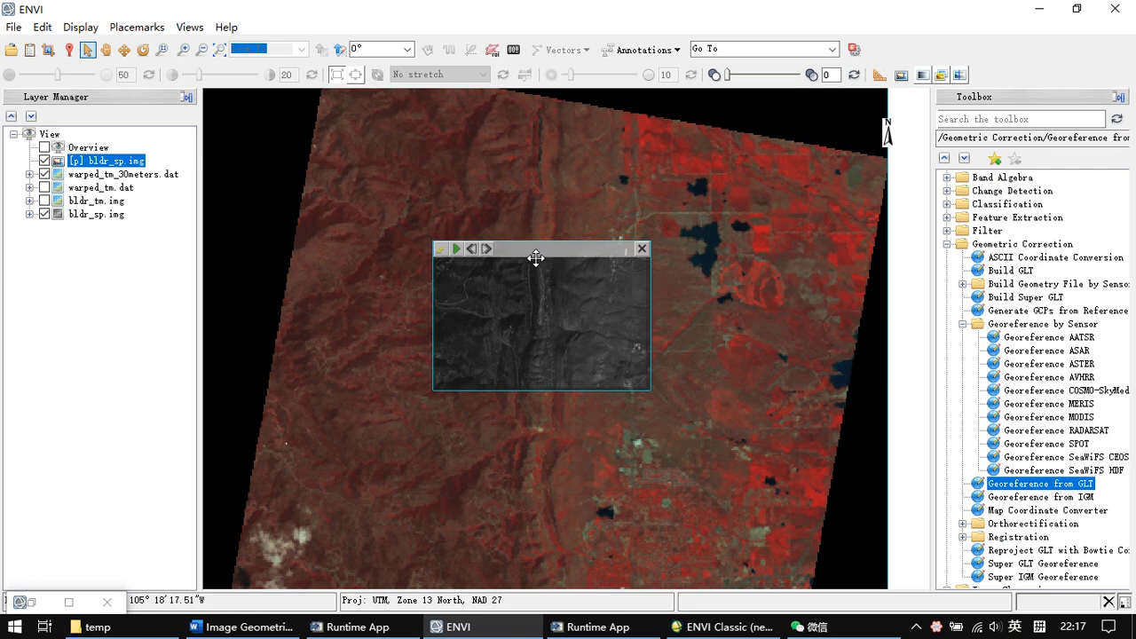
click(142, 634)
click(142, 634)
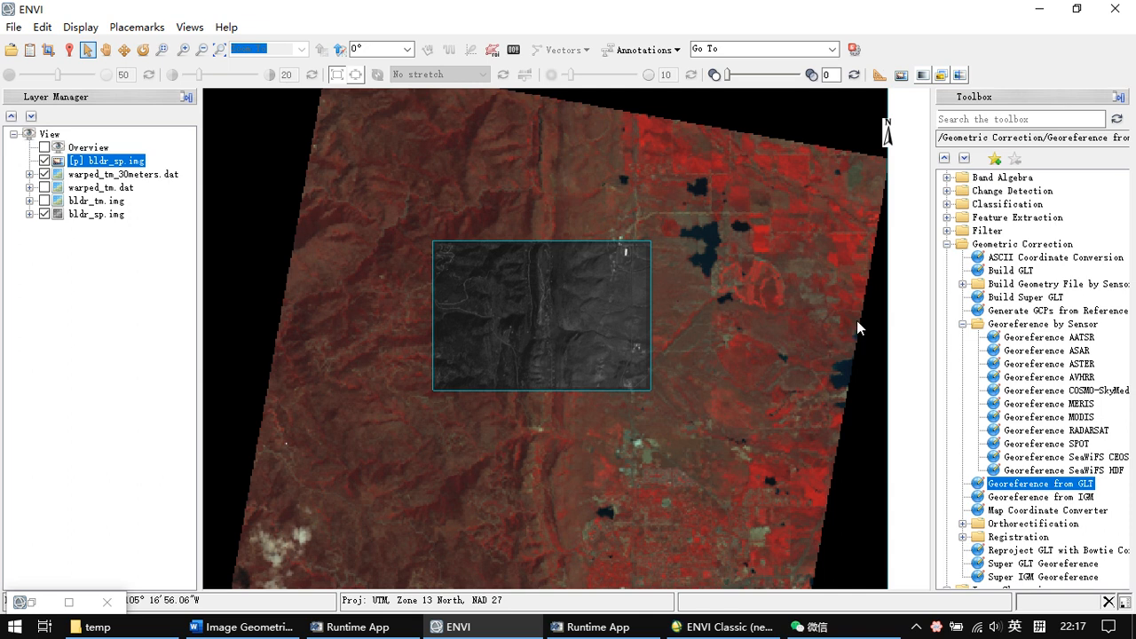
- Look over the Georeference by Sensor tools, Georeference MODIS and Build GLT under Geometric Correction
click(1045, 324)
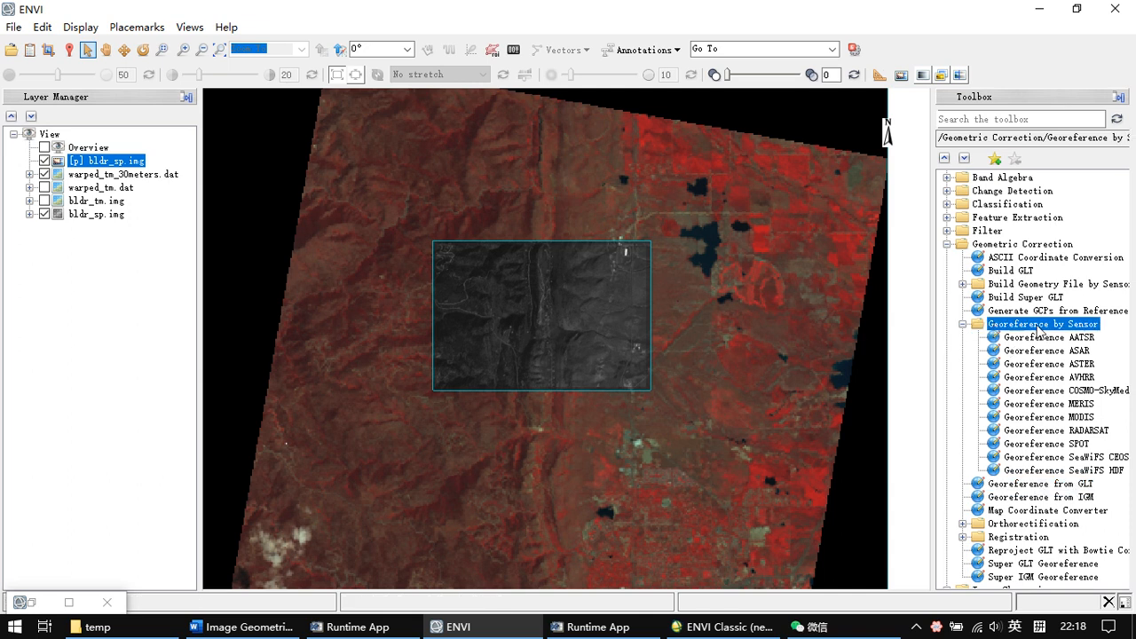
click(1079, 419)
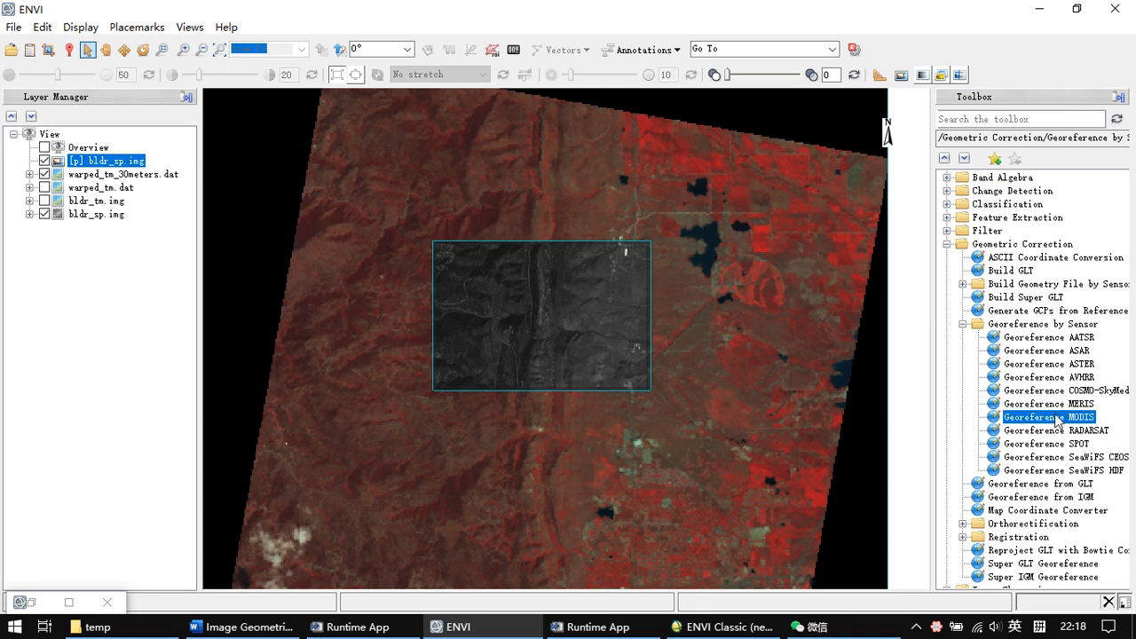
click(1011, 272)
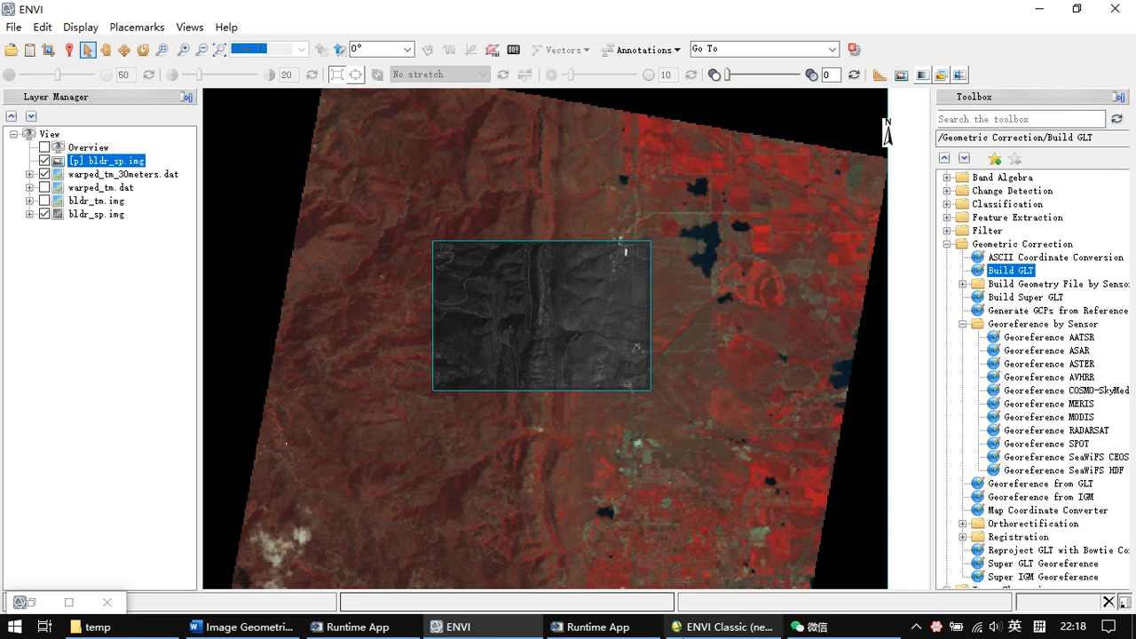
- Switch to ENVI Classic and minimize the main ENVI window
click(721, 626)
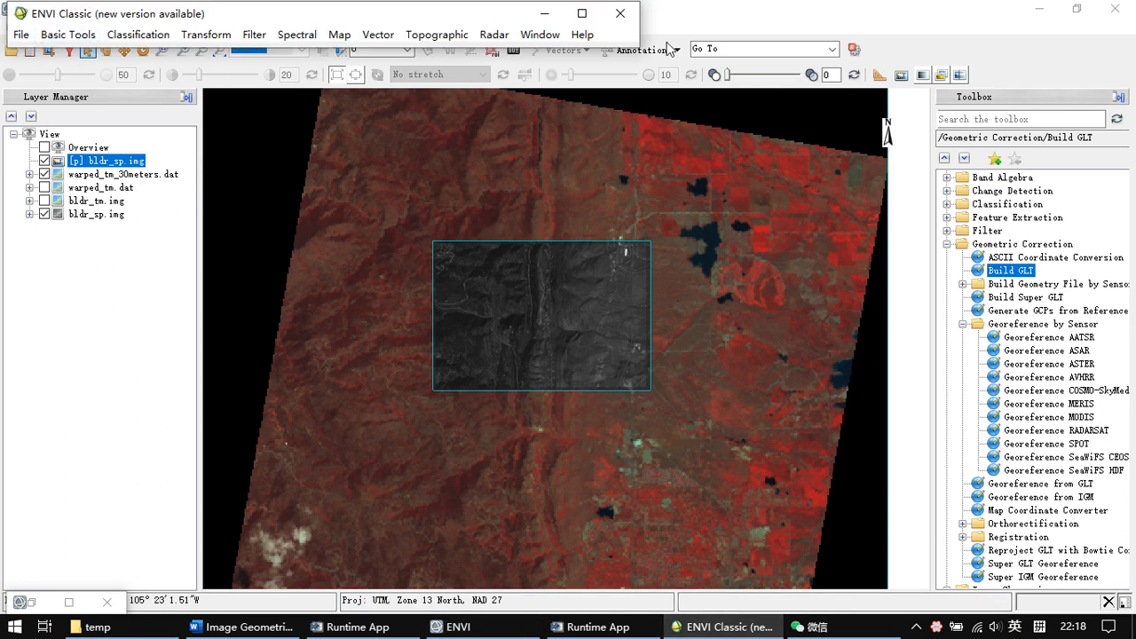
click(1039, 11)
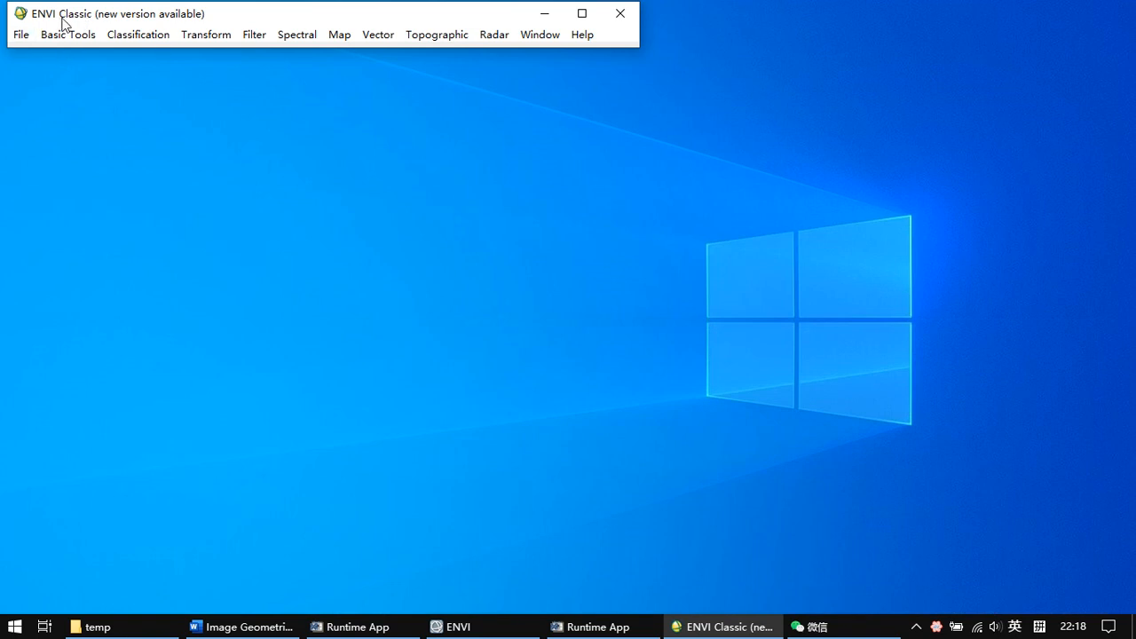
- Switch to File Explorer and open the folder RS\data\2 Image Geometric Correction\Data
click(96, 626)
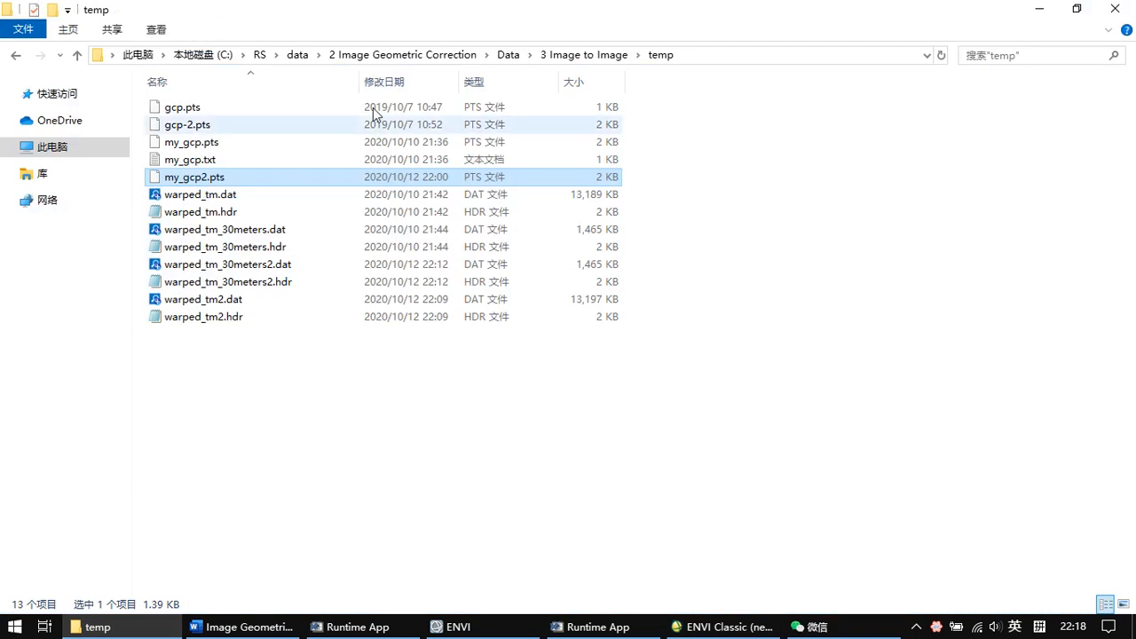
click(294, 58)
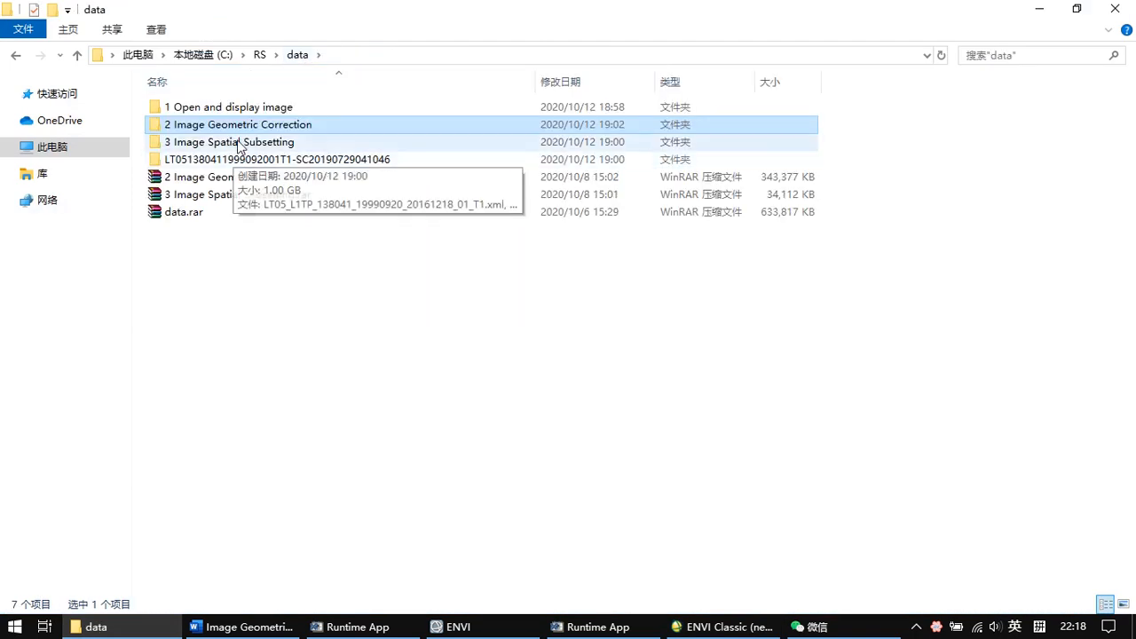
double_click(277, 125)
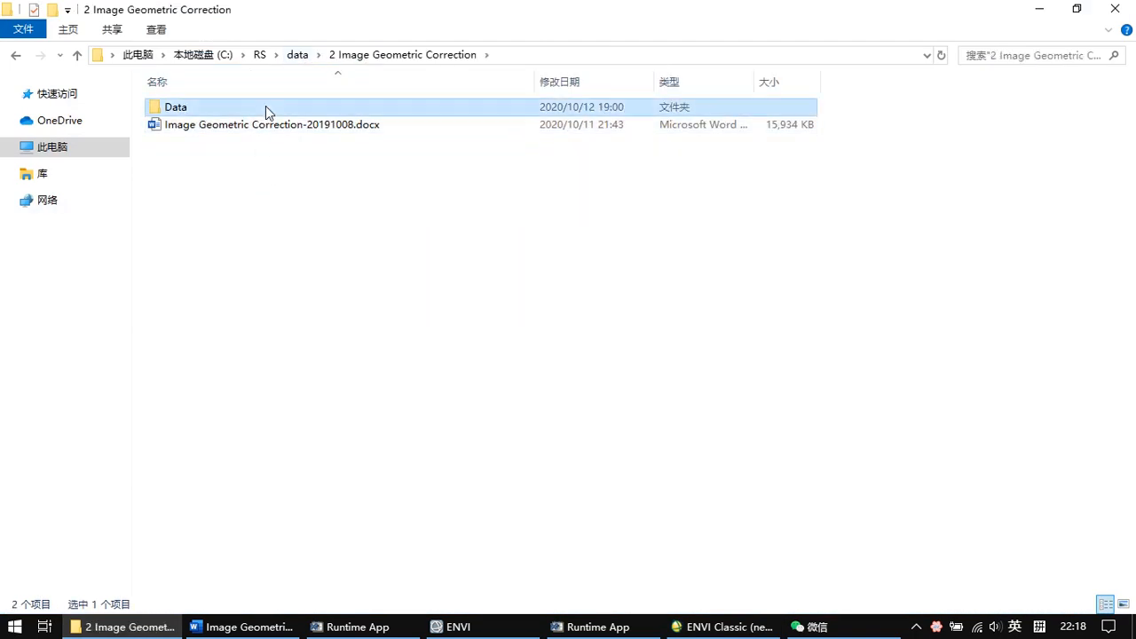
double_click(265, 106)
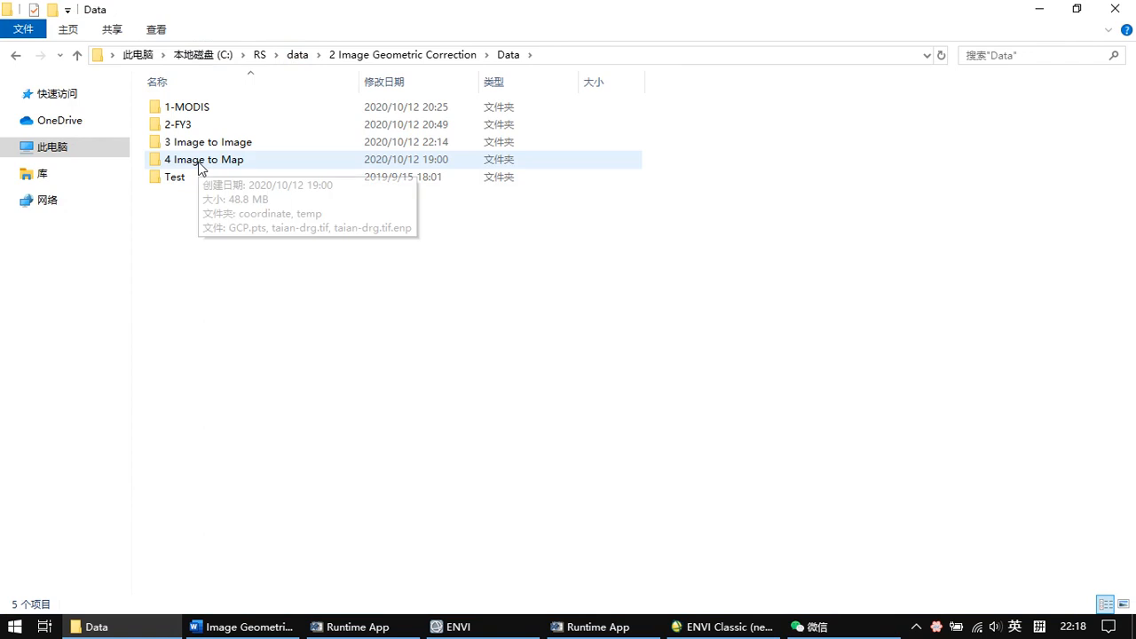
- Examine the contents summary of the 4 Image to Map and 3 Image to Image folders
click(201, 169)
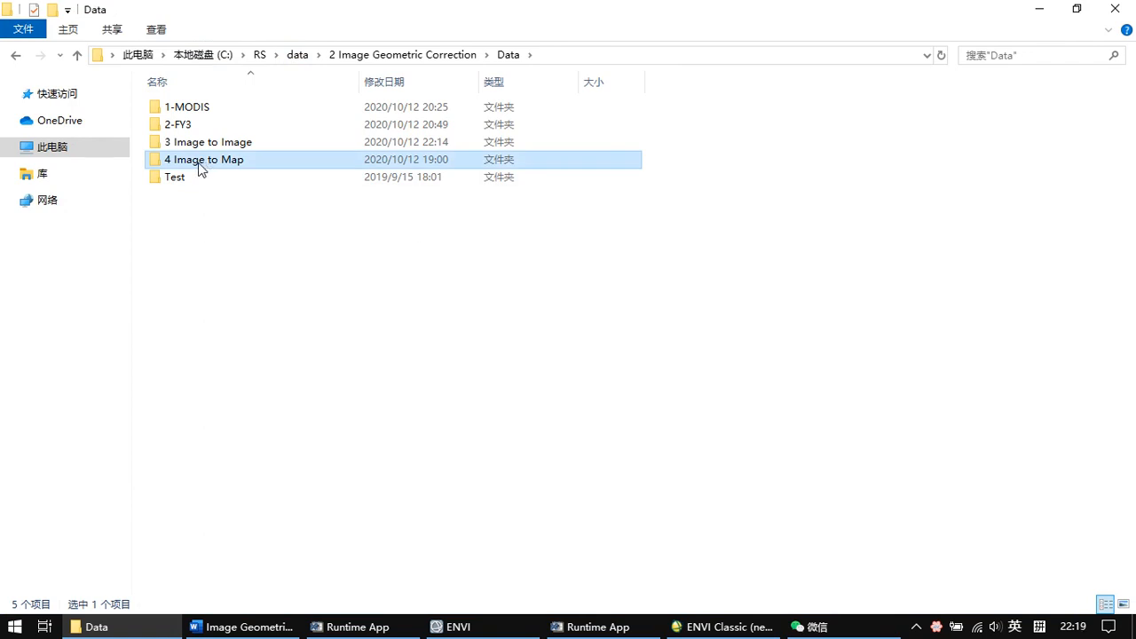
mouse_move(218, 169)
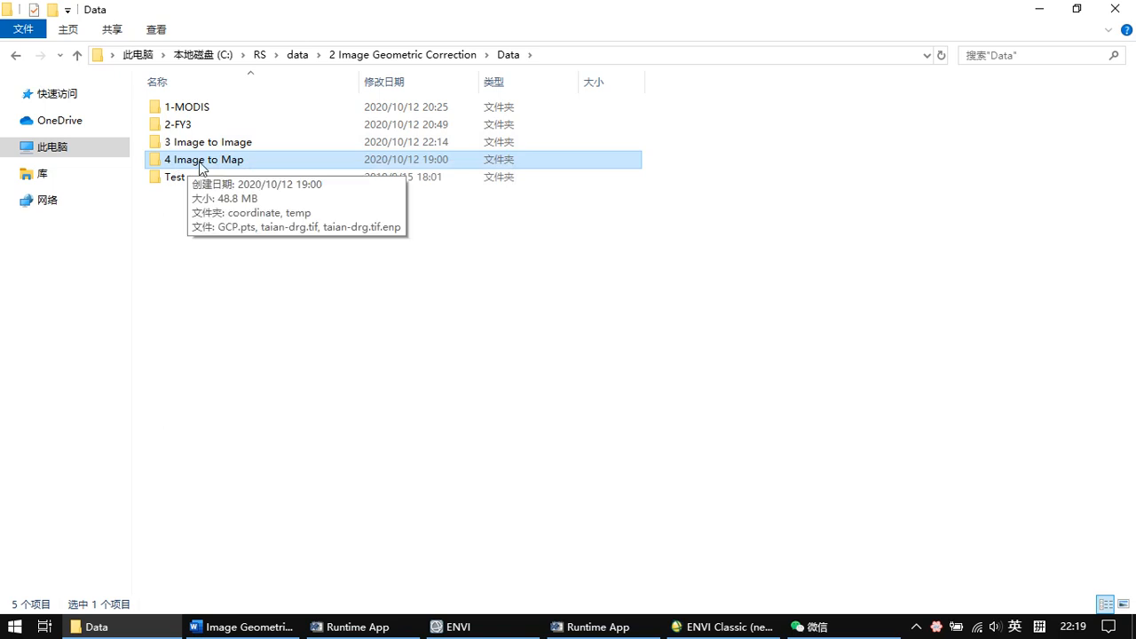
click(244, 144)
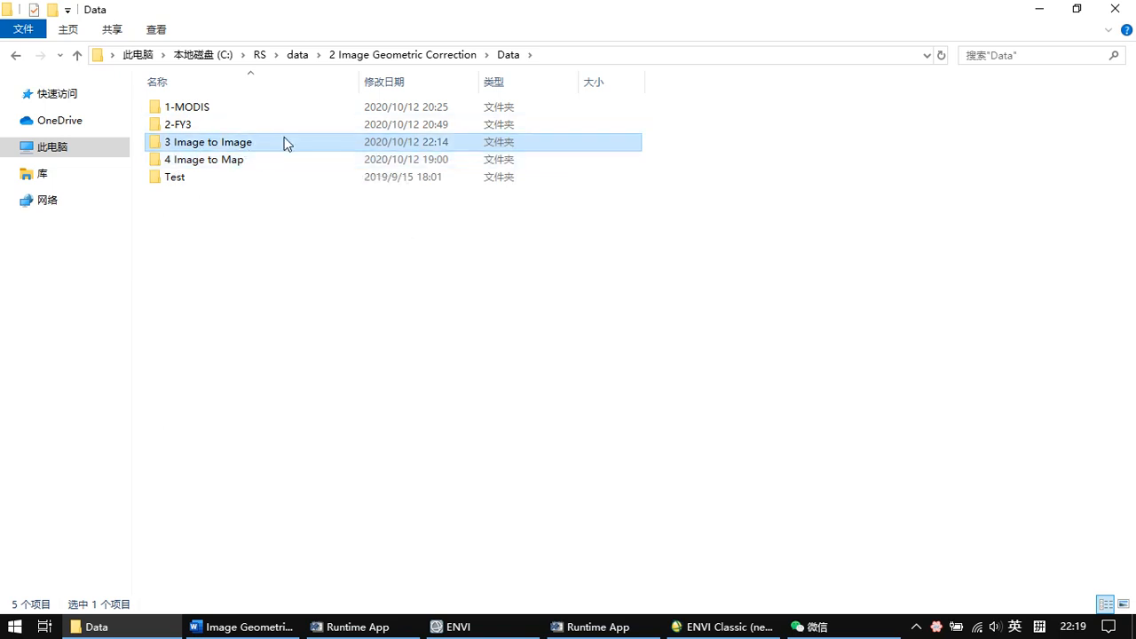
mouse_move(286, 143)
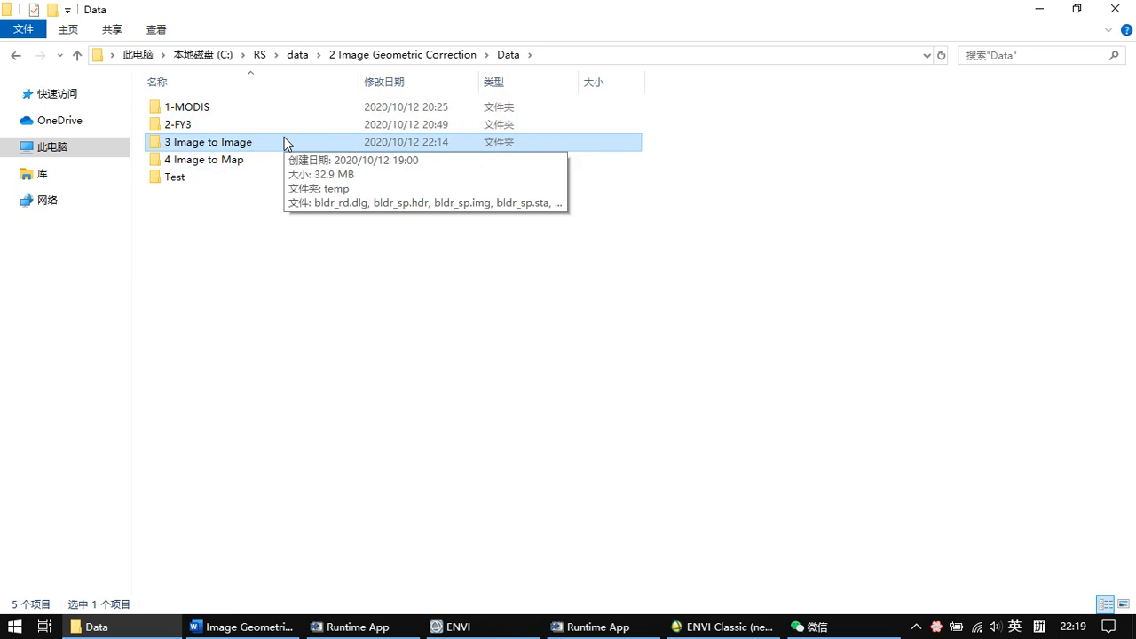